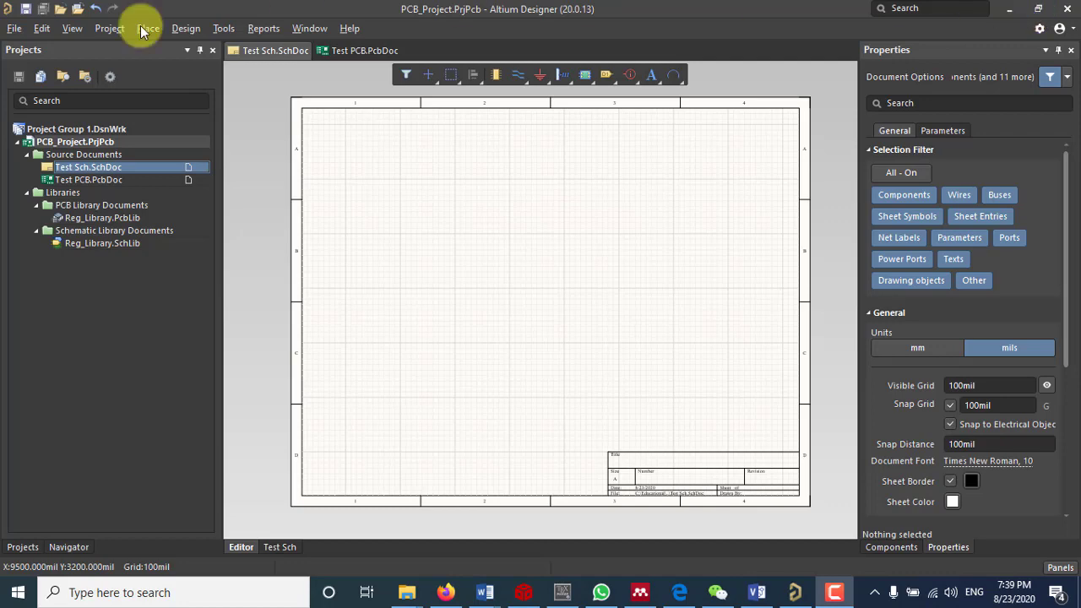
# Open the Altium Library Loader with the Symbols | Footprints | 3D Models command and position its window over the schematic.
pyautogui.click(8, 30)
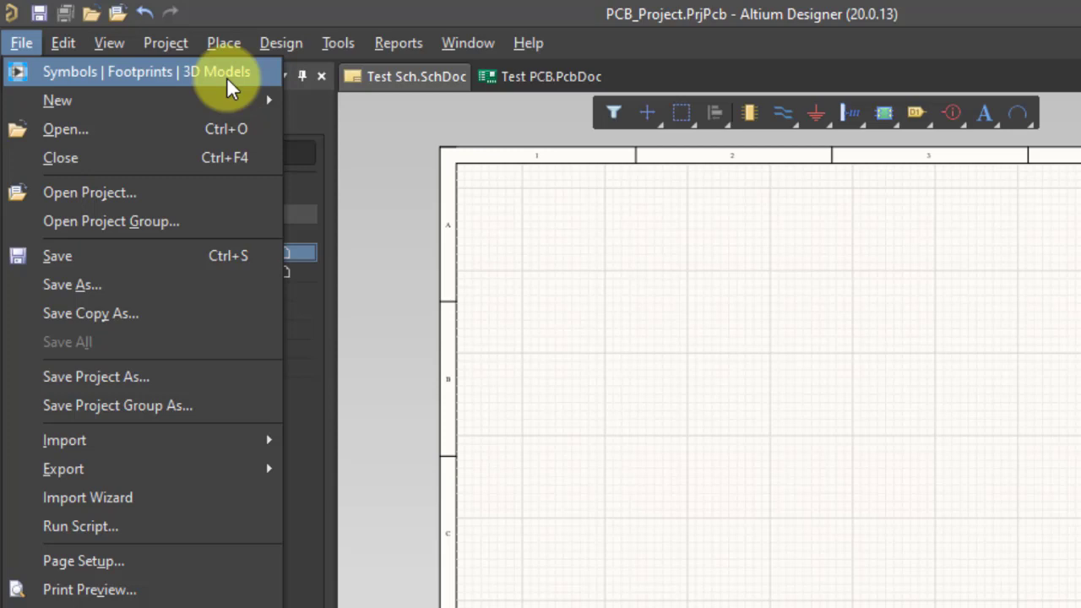
pyautogui.moveTo(271, 44)
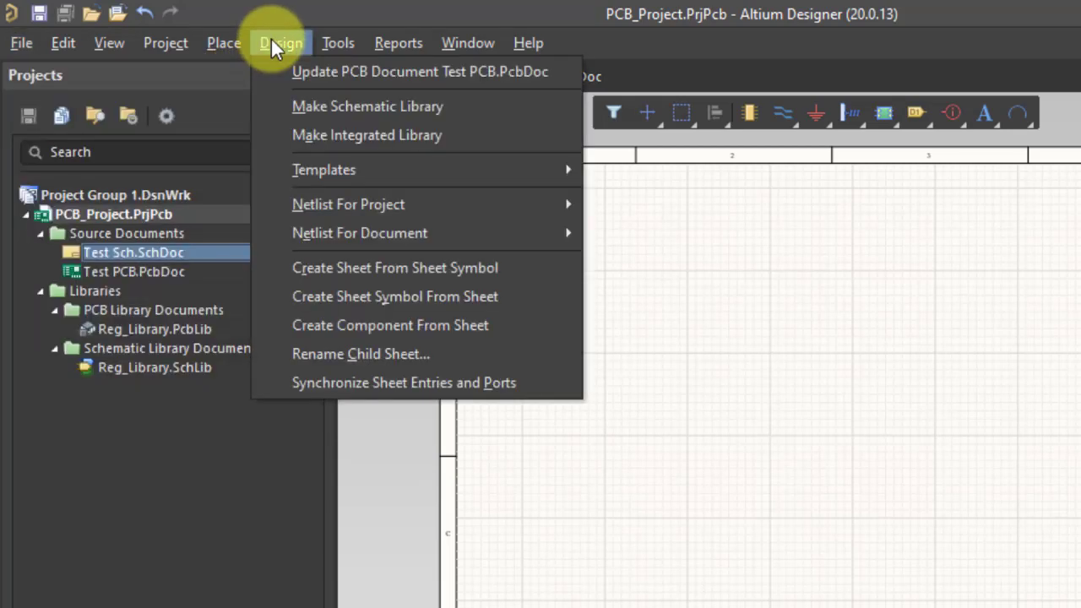
pyautogui.moveTo(327, 40)
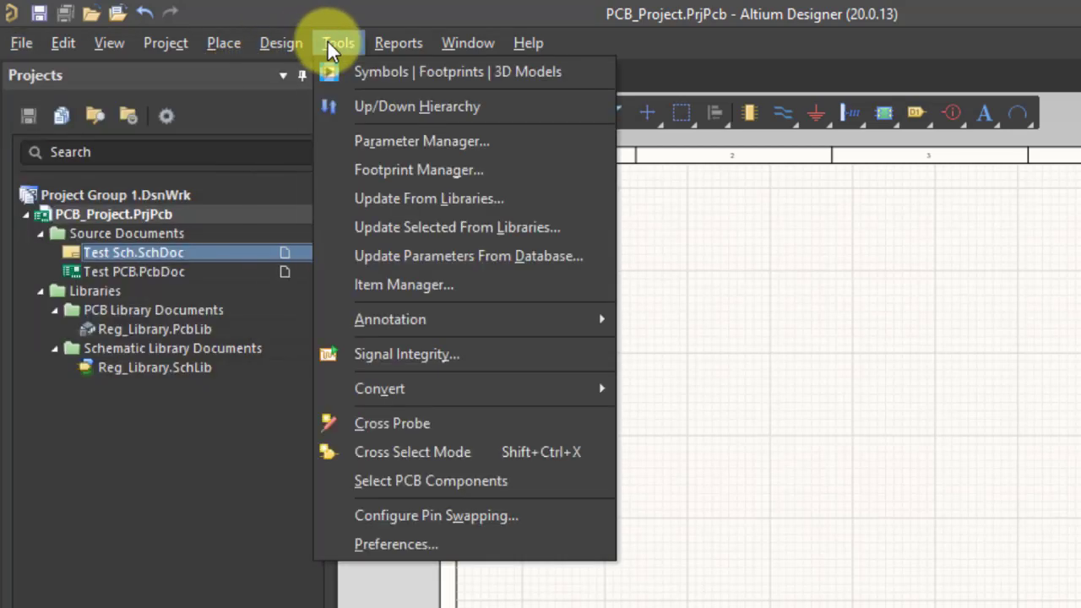
pyautogui.click(407, 74)
pyautogui.click(22, 42)
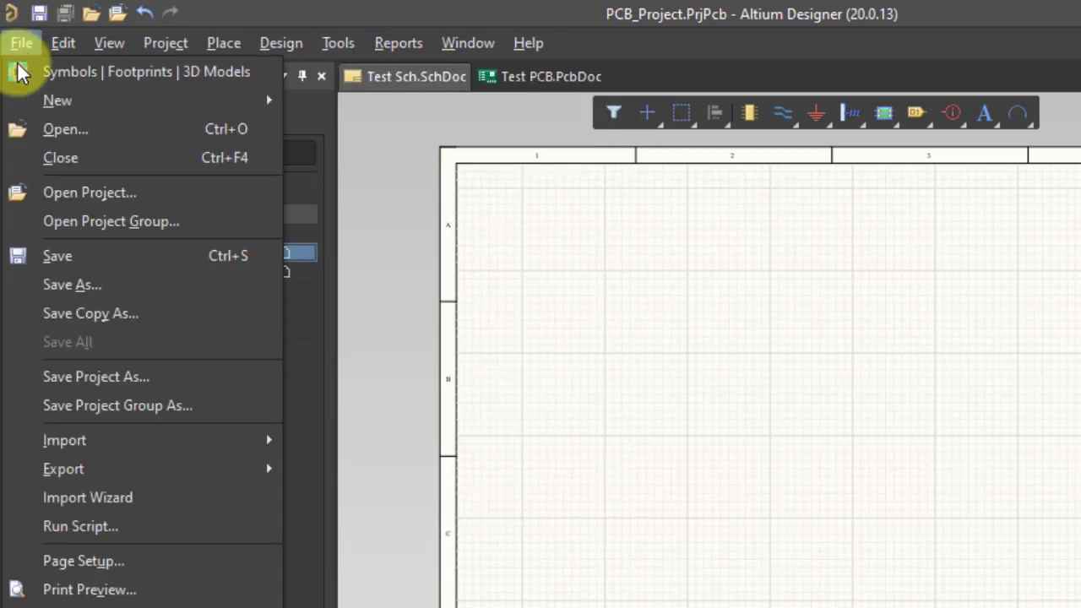
pyautogui.click(45, 69)
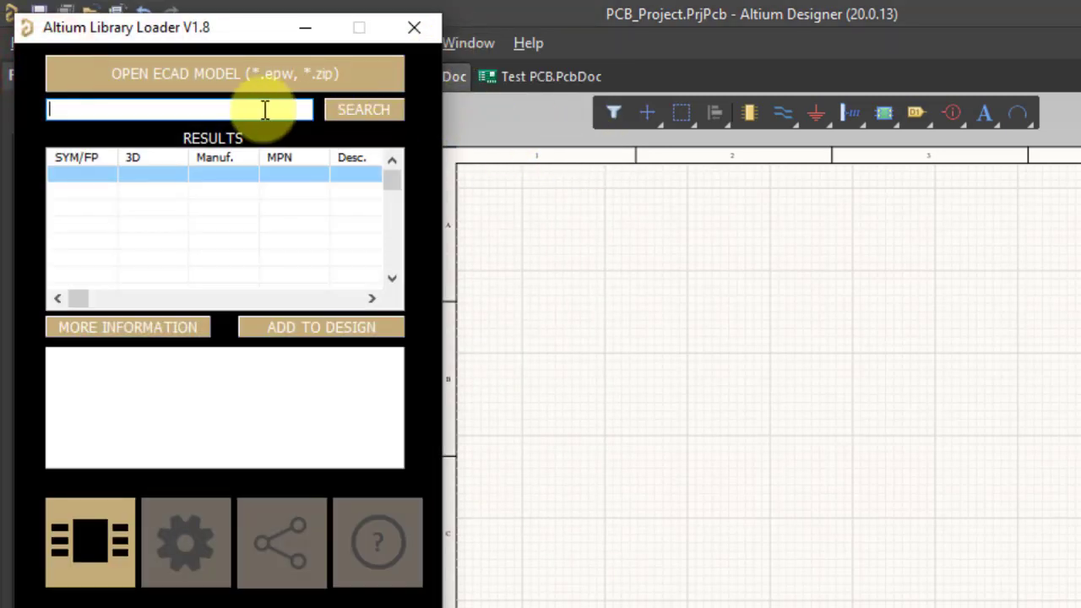
pyautogui.moveTo(129, 30); pyautogui.dragTo(261, 118)
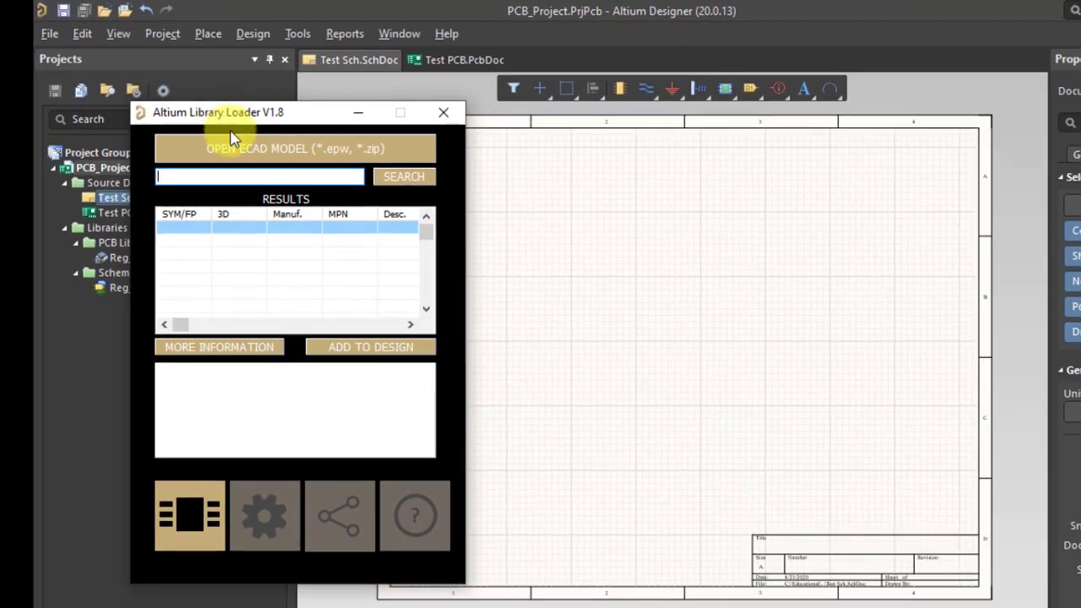
pyautogui.moveTo(239, 113); pyautogui.dragTo(453, 113)
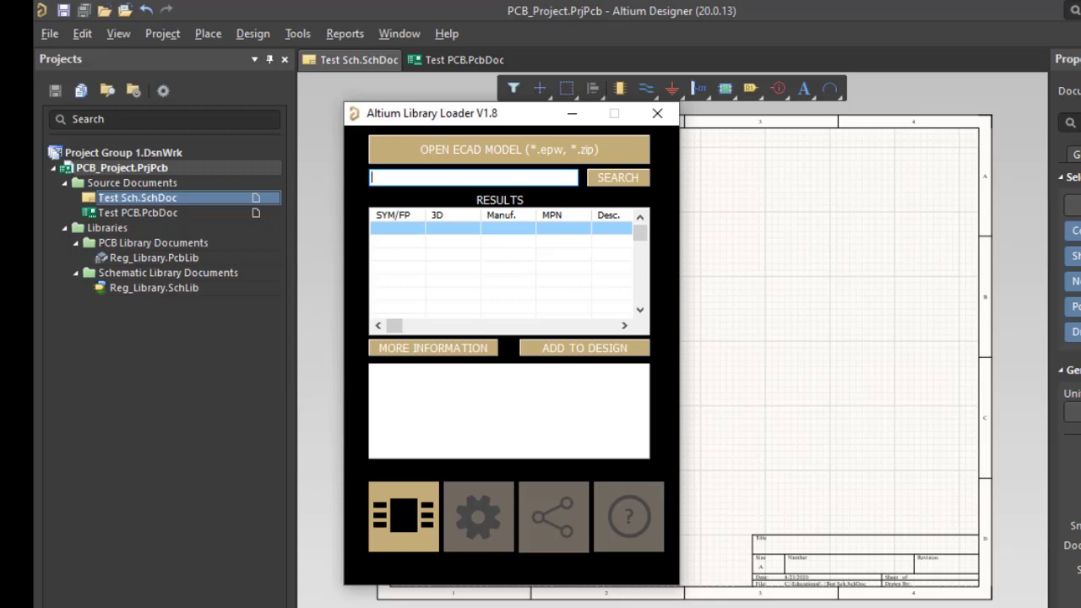
# Switch to the power supply schematic PDF in the browser and examine the LM350, LM7805 and LM7812 regulator circuits.
pyautogui.hotkey('alt', 'Tab')
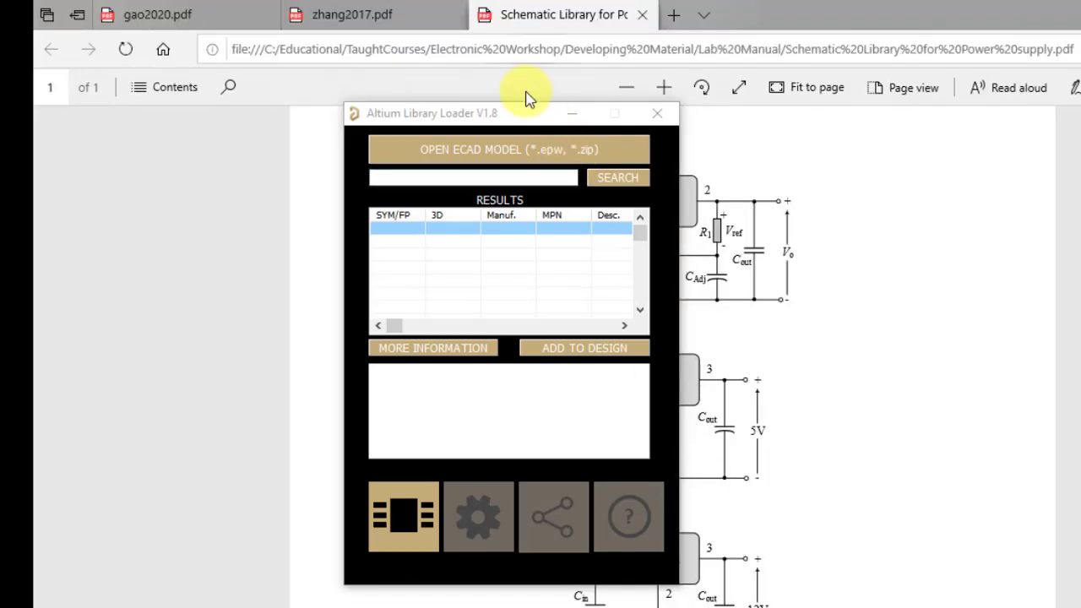
pyautogui.moveTo(510, 122)
pyautogui.mouseDown()
pyautogui.moveTo(482, 135)
pyautogui.moveTo(190, 154)
pyautogui.moveTo(217, 154)
pyautogui.mouseUp()
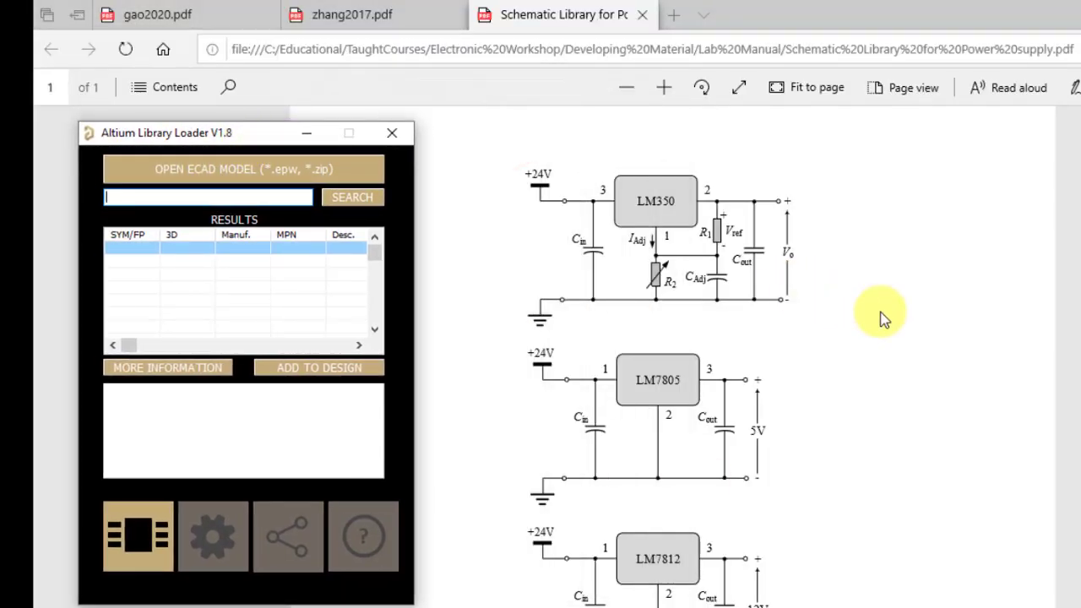
pyautogui.scroll(-1, 882, 313)
pyautogui.scroll(1, 882, 315)
pyautogui.scroll(-1, 881, 316)
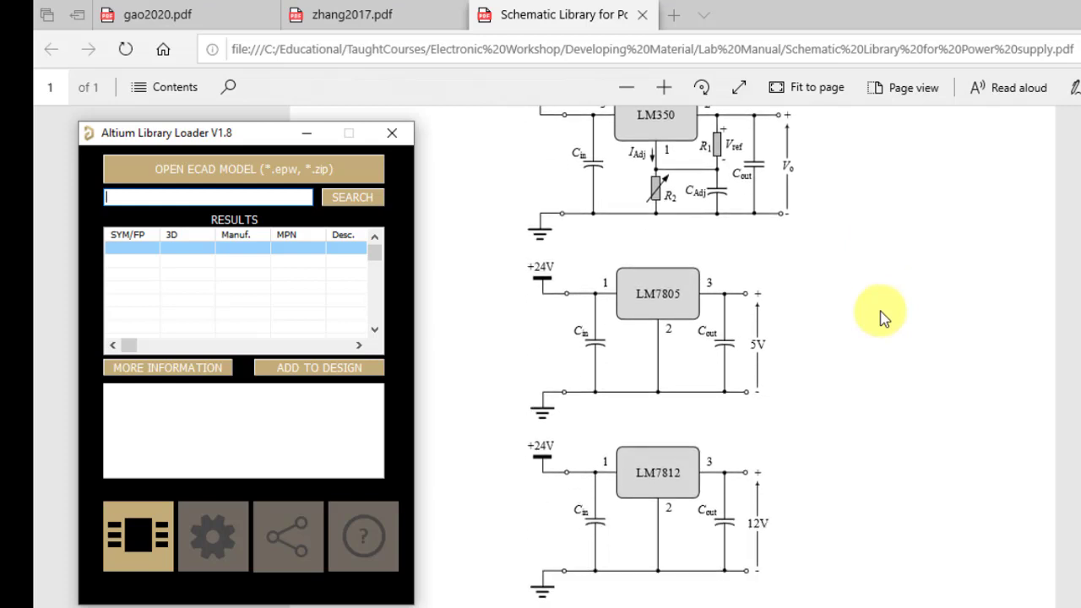
pyautogui.scroll(1, 881, 316)
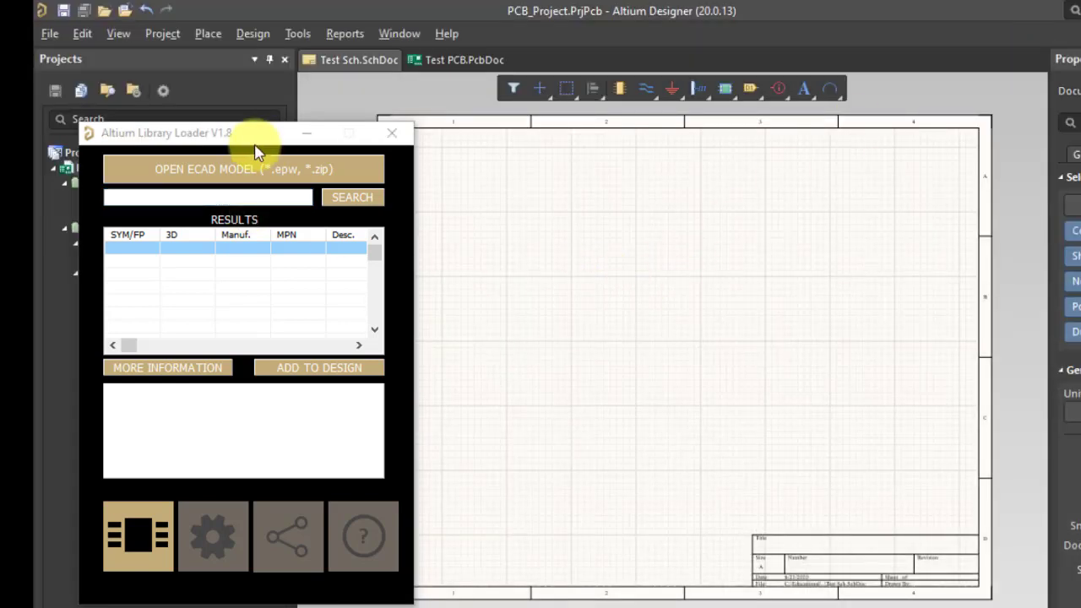
# Return to Altium Designer and search the Library Loader for the part LM7805.
pyautogui.moveTo(256, 141); pyautogui.dragTo(314, 125)
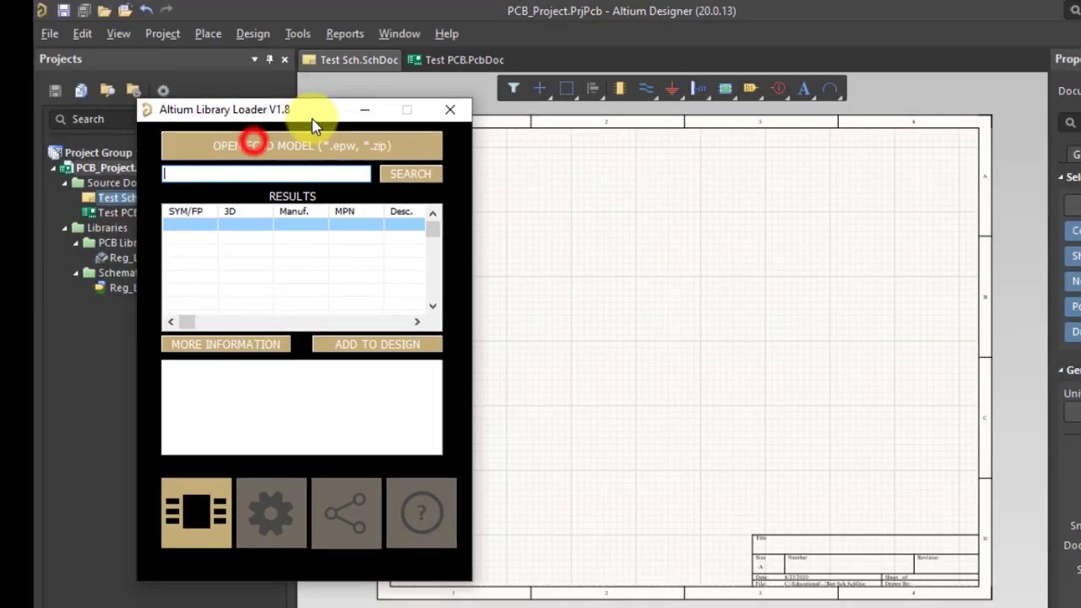
pyautogui.click(245, 174)
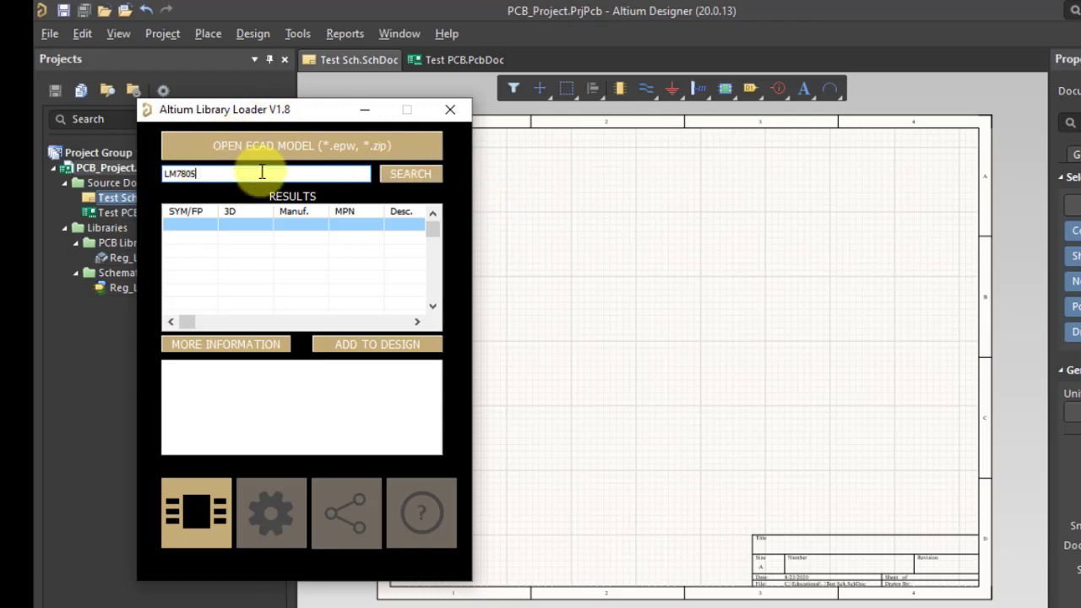
pyautogui.click(426, 176)
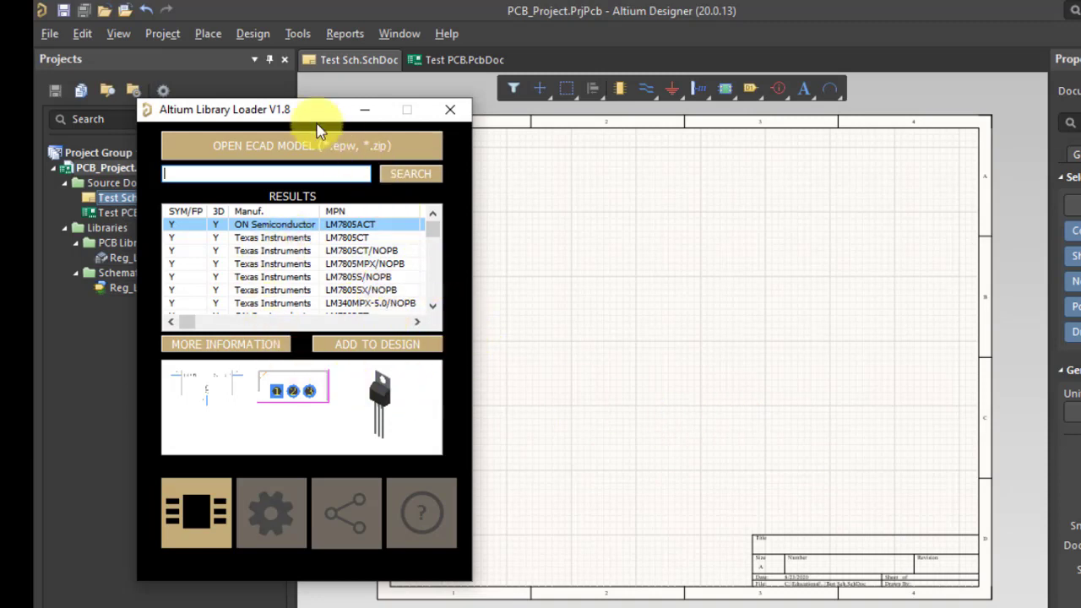
pyautogui.moveTo(299, 109); pyautogui.dragTo(403, 100)
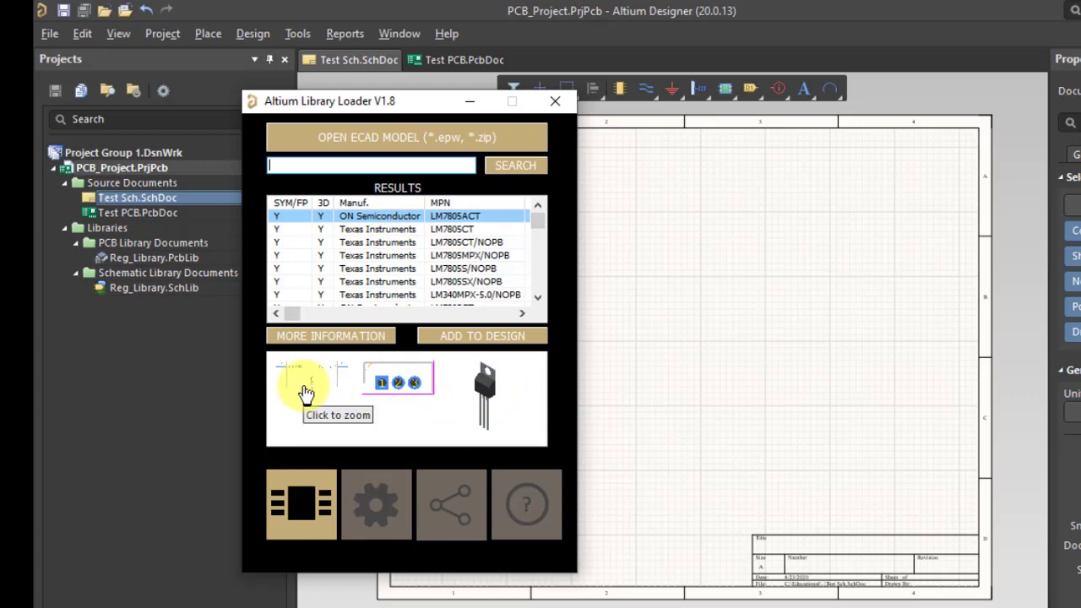
# Open the schematic symbol preview of the ON Semiconductor LM7805ACT and examine its pins.
pyautogui.click(297, 380)
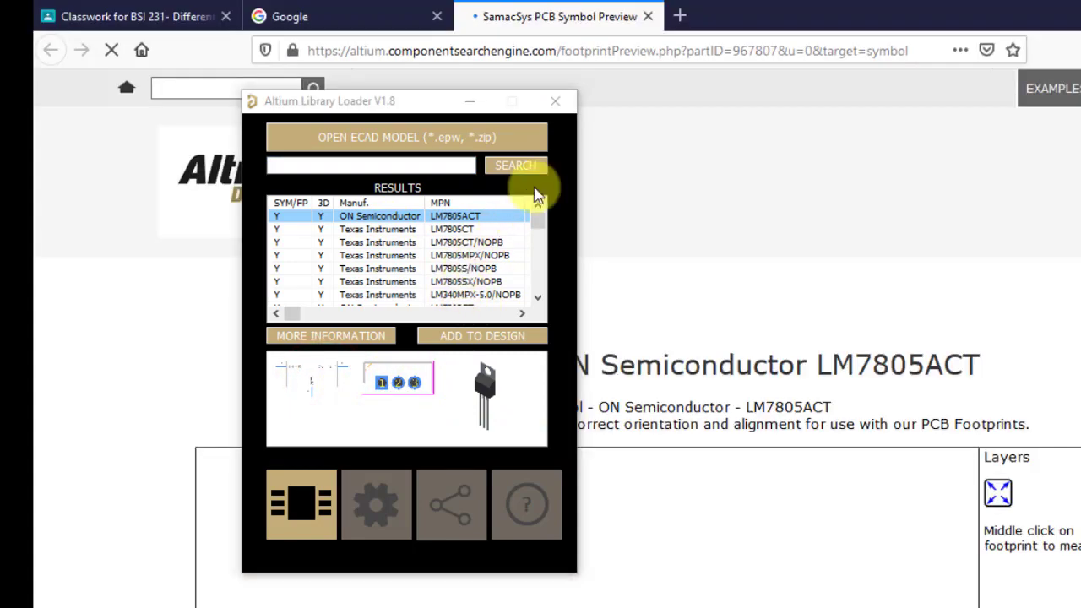
pyautogui.moveTo(394, 101); pyautogui.dragTo(217, 89)
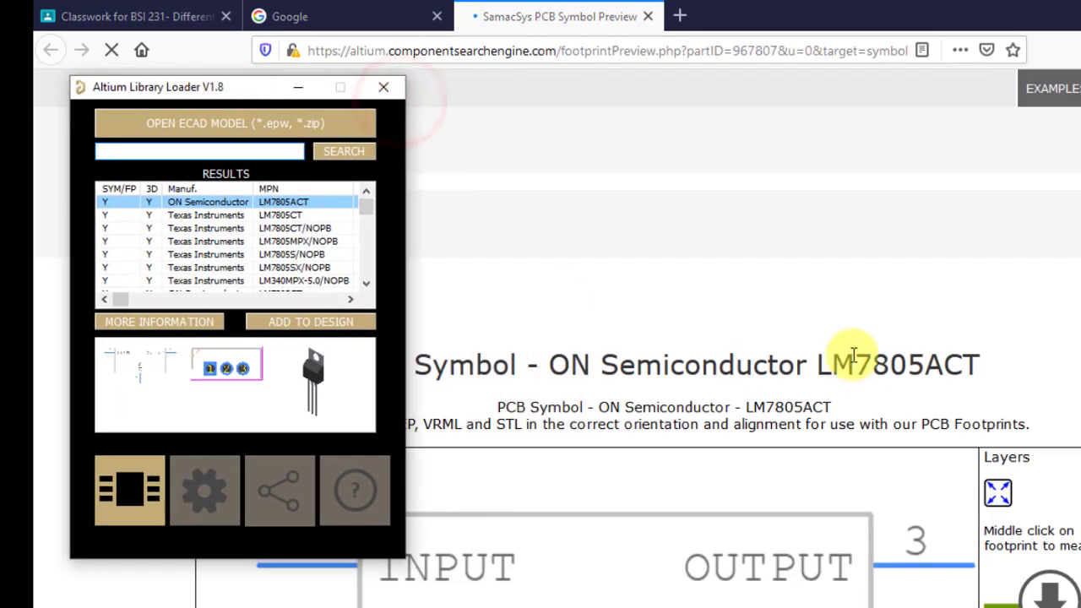
pyautogui.scroll(-3, 850, 329)
pyautogui.scroll(-2, 853, 362)
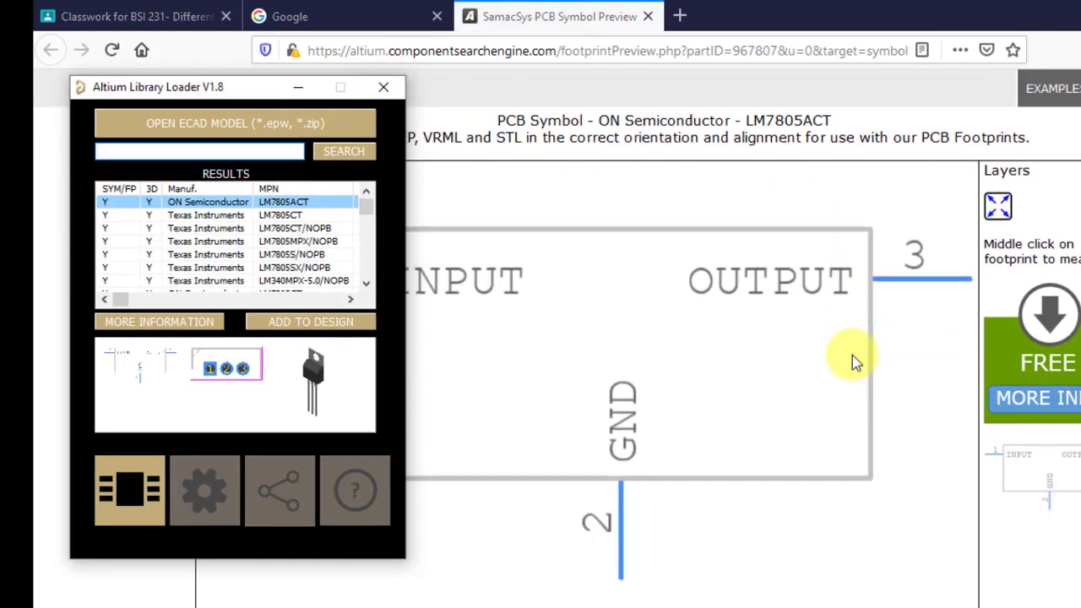
pyautogui.scroll(-3, 763, 342)
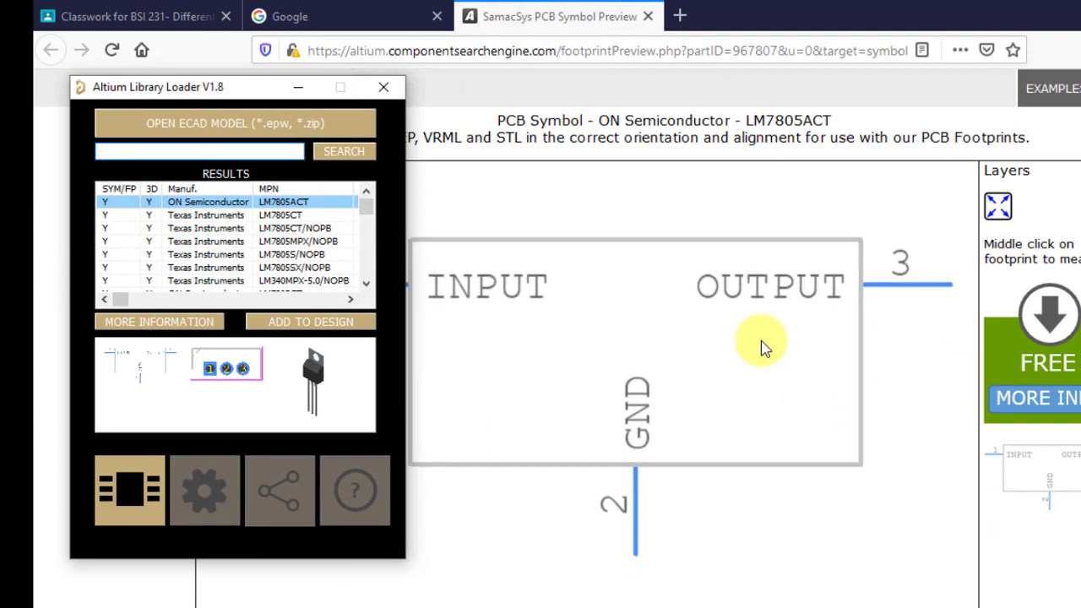
pyautogui.scroll(-3, 1031, 337)
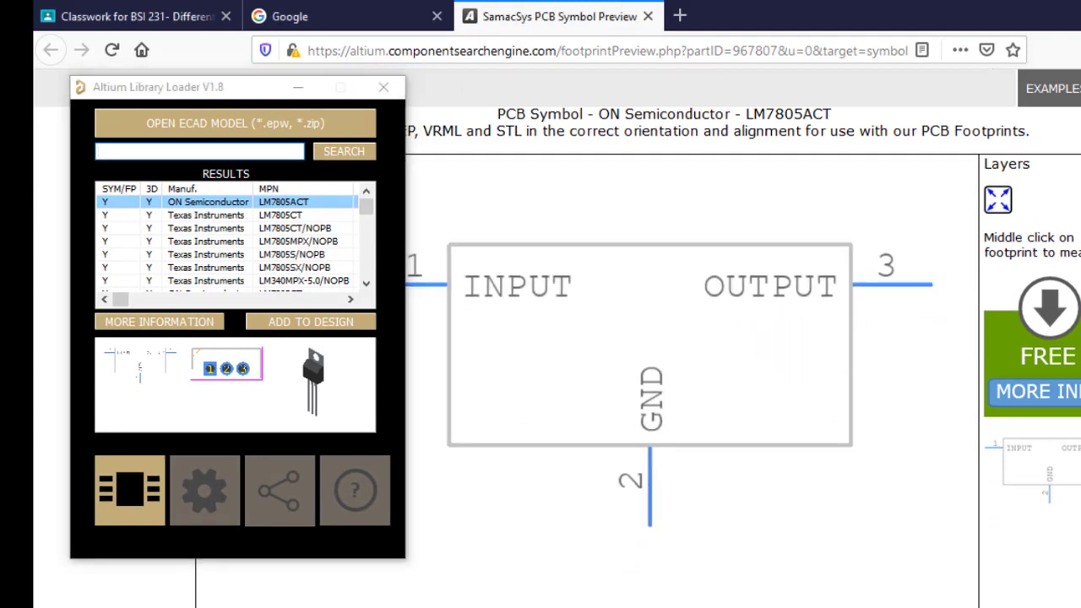
pyautogui.scroll(6, 744, 354)
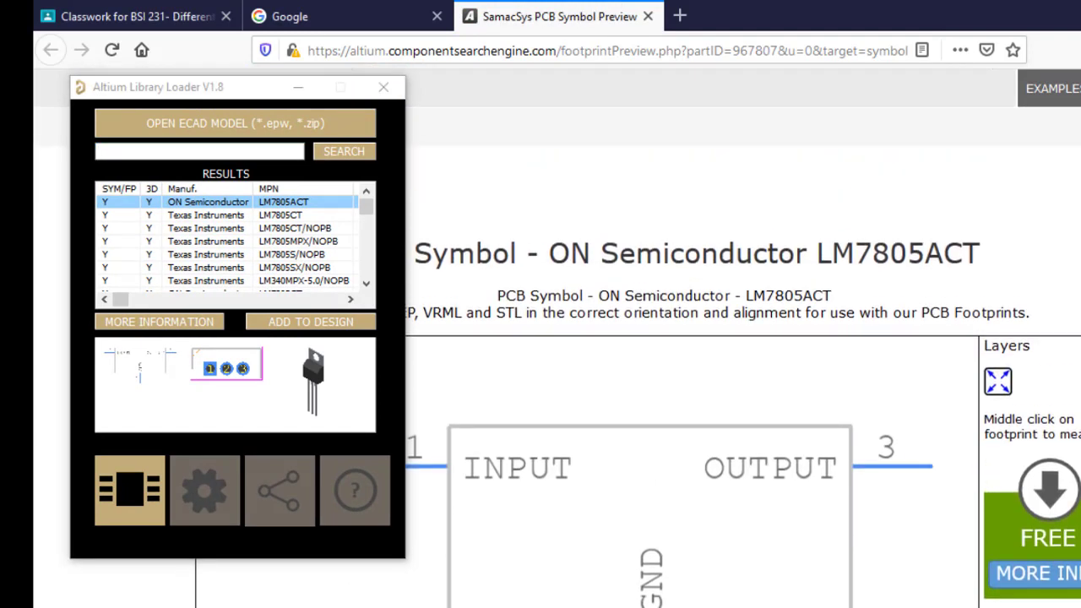
# Open the PCB footprint preview of the ON Semiconductor LM7805ACT and examine its pads and outline.
pyautogui.click(256, 370)
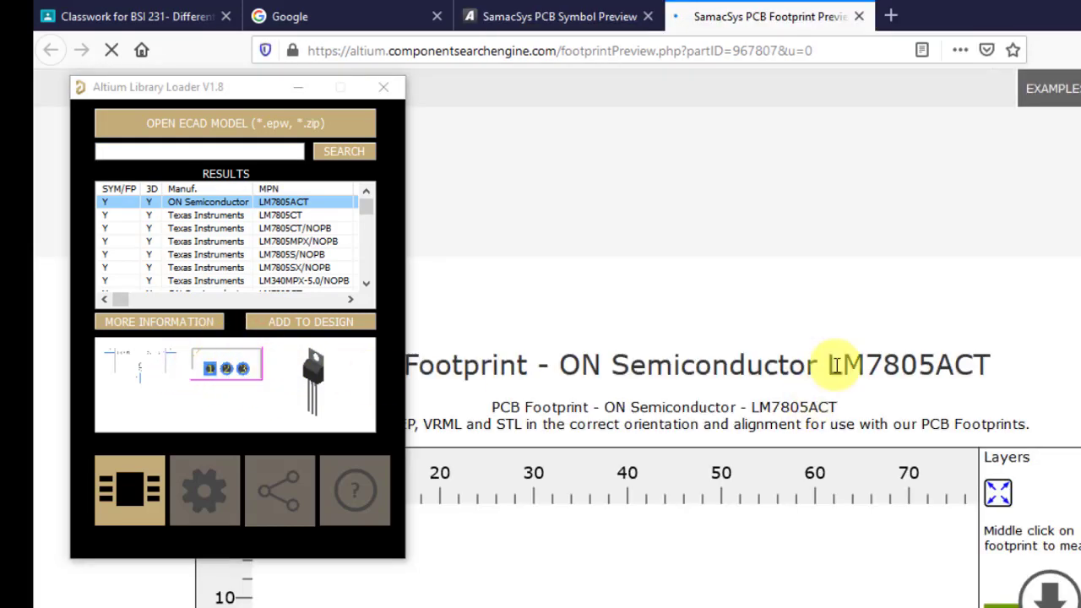
pyautogui.scroll(-6, 849, 337)
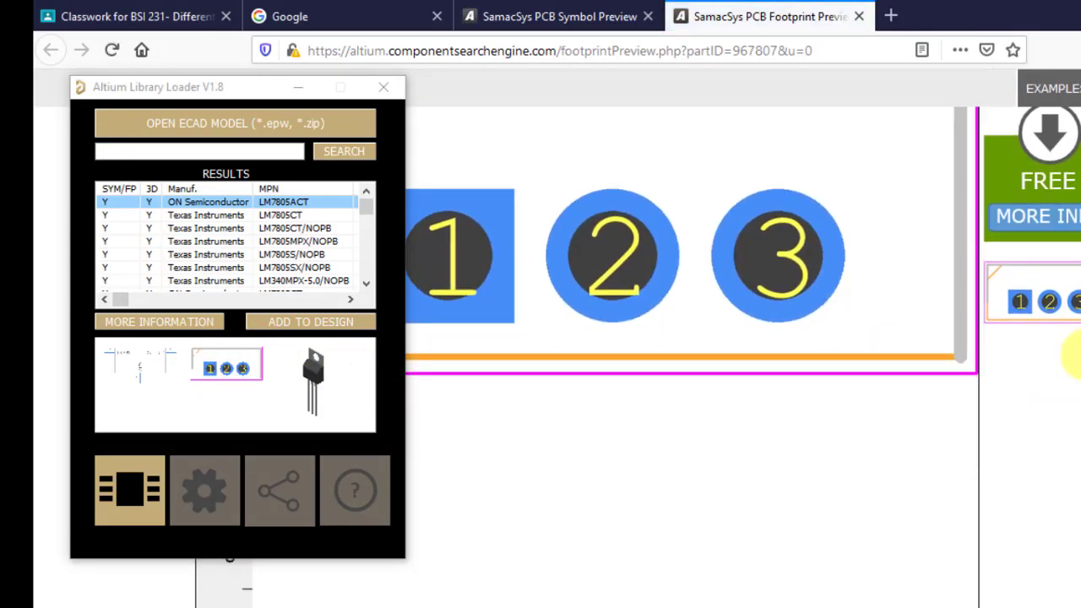
pyautogui.scroll(-1, 664, 343)
pyautogui.scroll(-3, 669, 353)
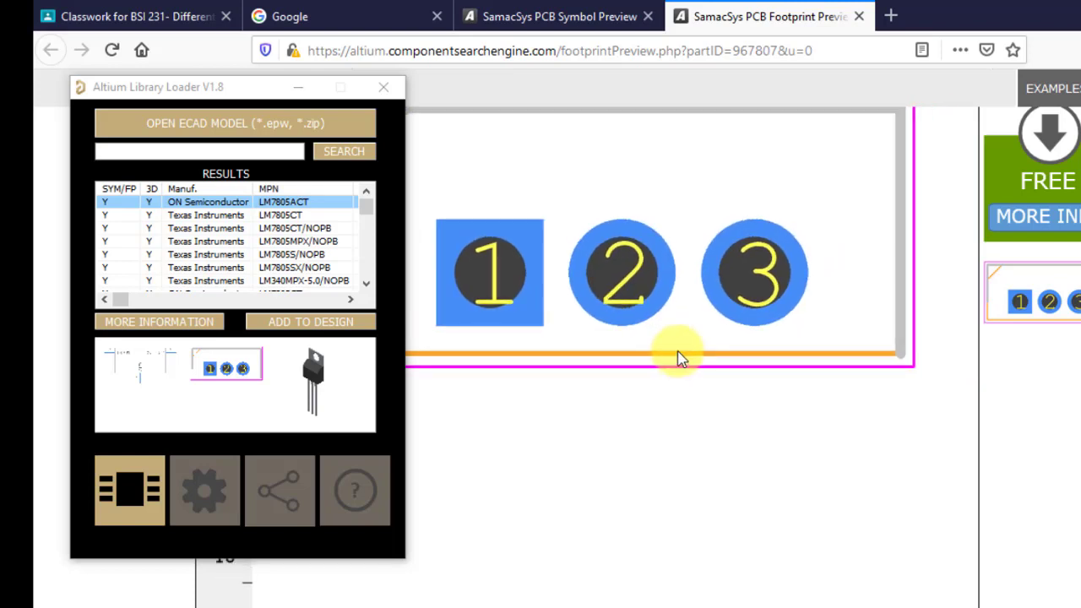
pyautogui.scroll(-4, 752, 367)
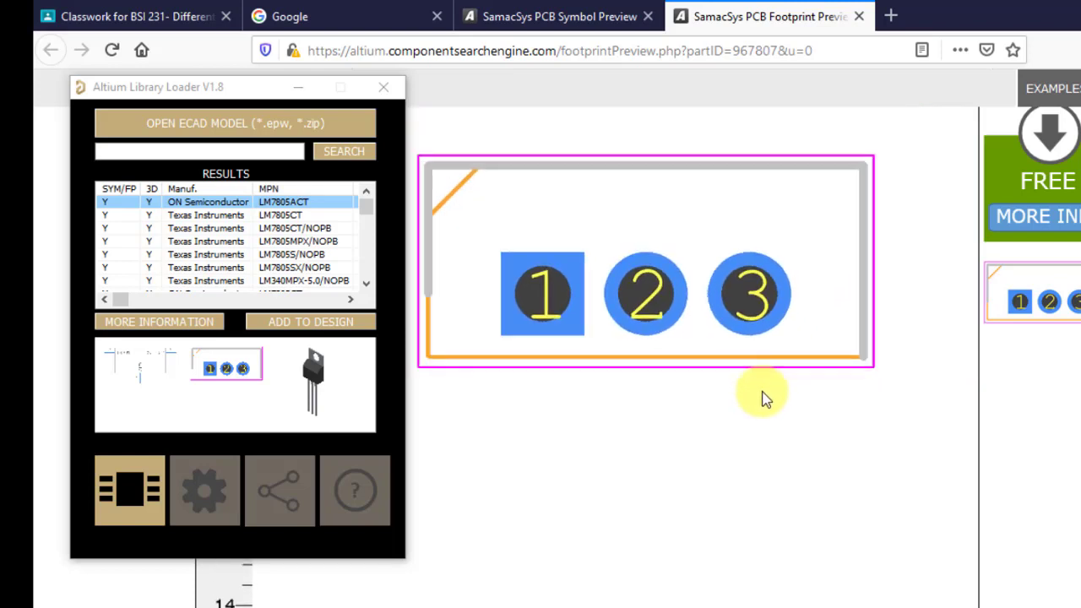
pyautogui.scroll(2, 743, 338)
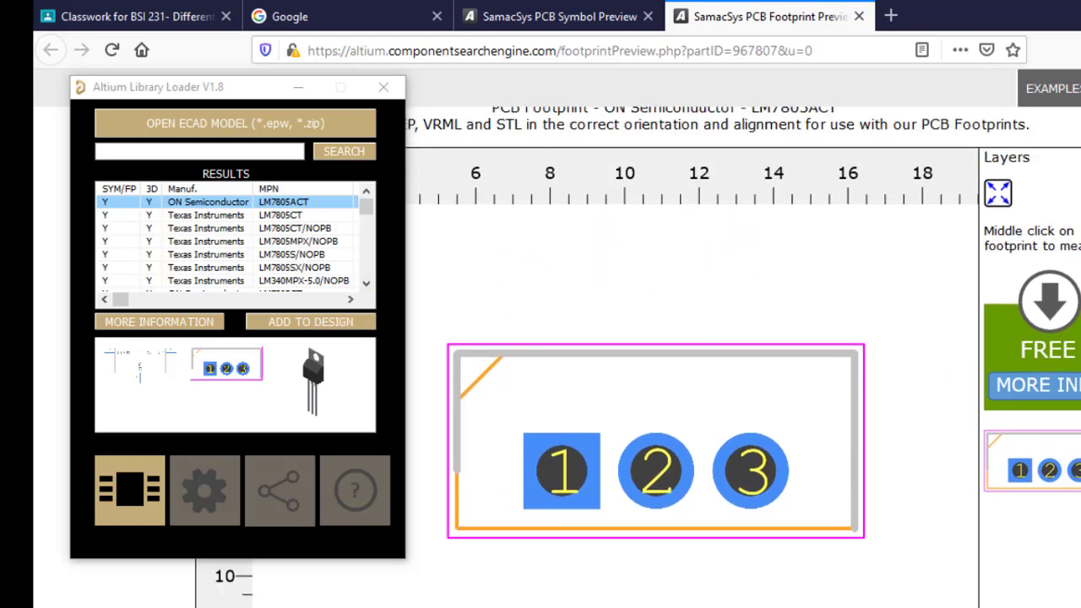
pyautogui.scroll(1, 744, 338)
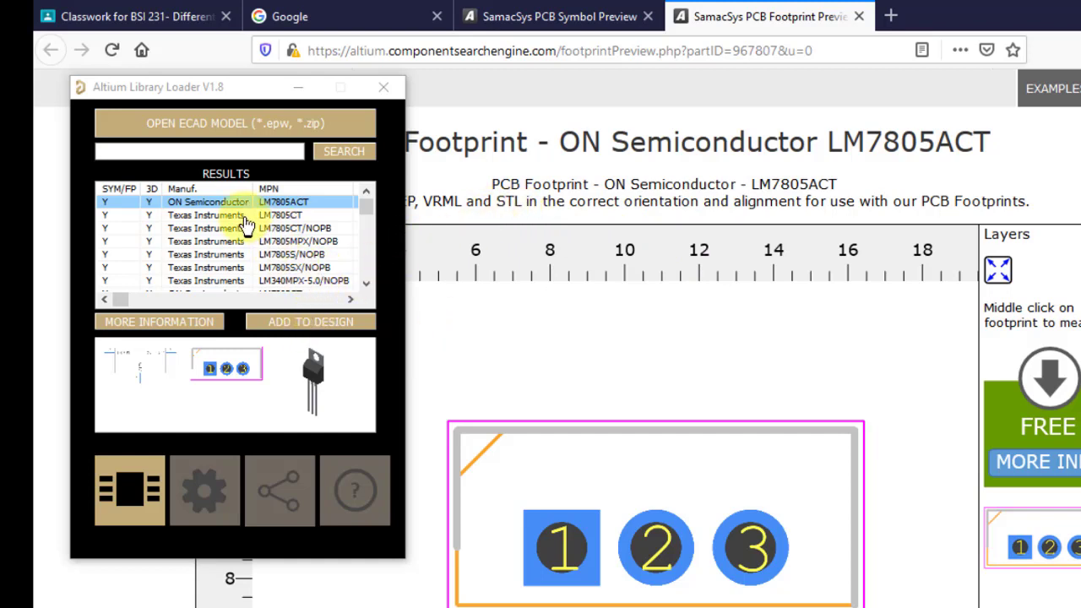
# Open the 3D model of the ON Semiconductor LM7805ACT and rotate it to inspect the package from several sides.
pyautogui.click(311, 370)
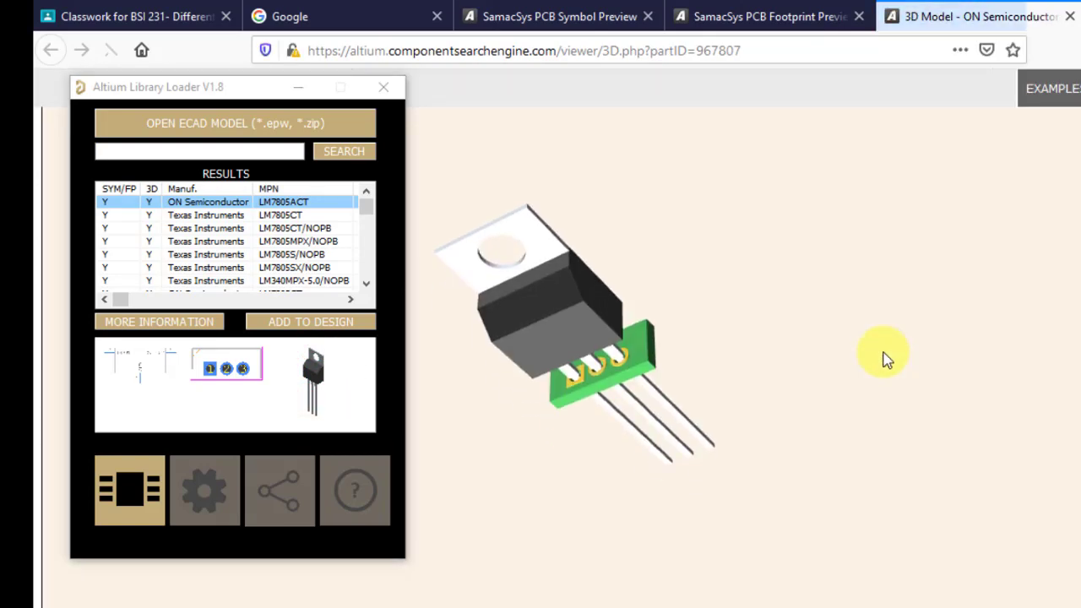
pyautogui.moveTo(482, 316); pyautogui.dragTo(670, 137)
pyautogui.moveTo(551, 460); pyautogui.dragTo(519, 464)
pyautogui.moveTo(721, 394); pyautogui.dragTo(406, 379)
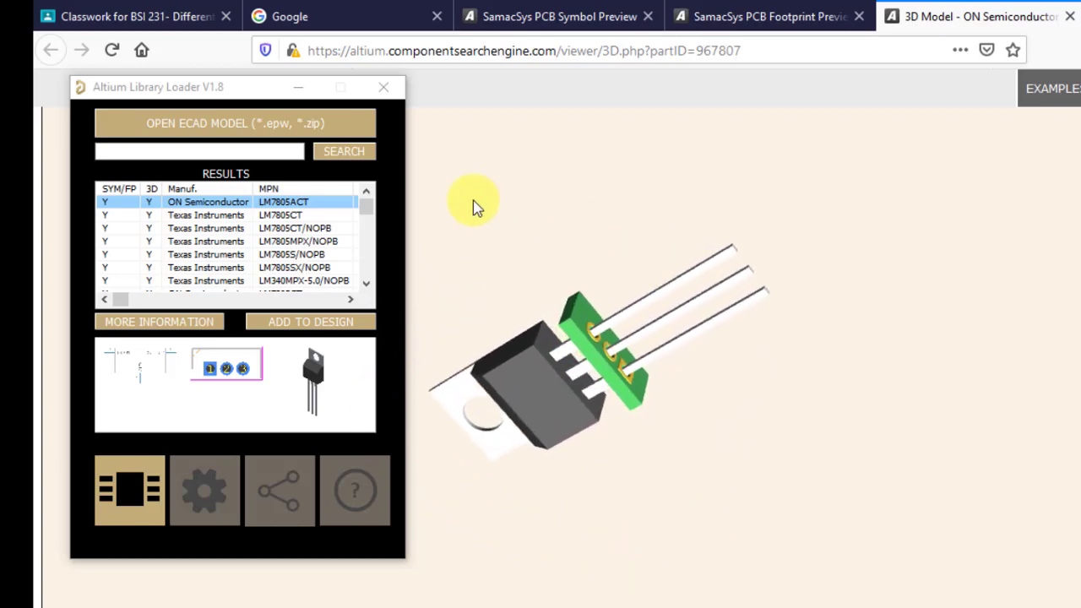
# Compare the previews of other LM7805 results, including ON Semiconductor's LM7805CT and Texas Instruments' LM7805S/NOPB.
pyautogui.click(366, 284)
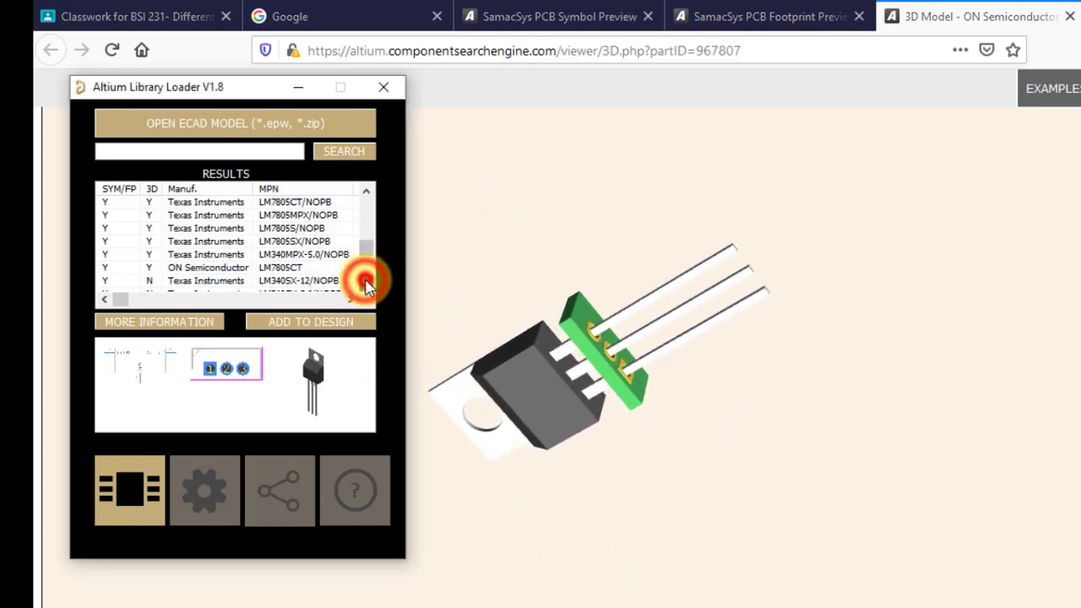
pyautogui.click(235, 254)
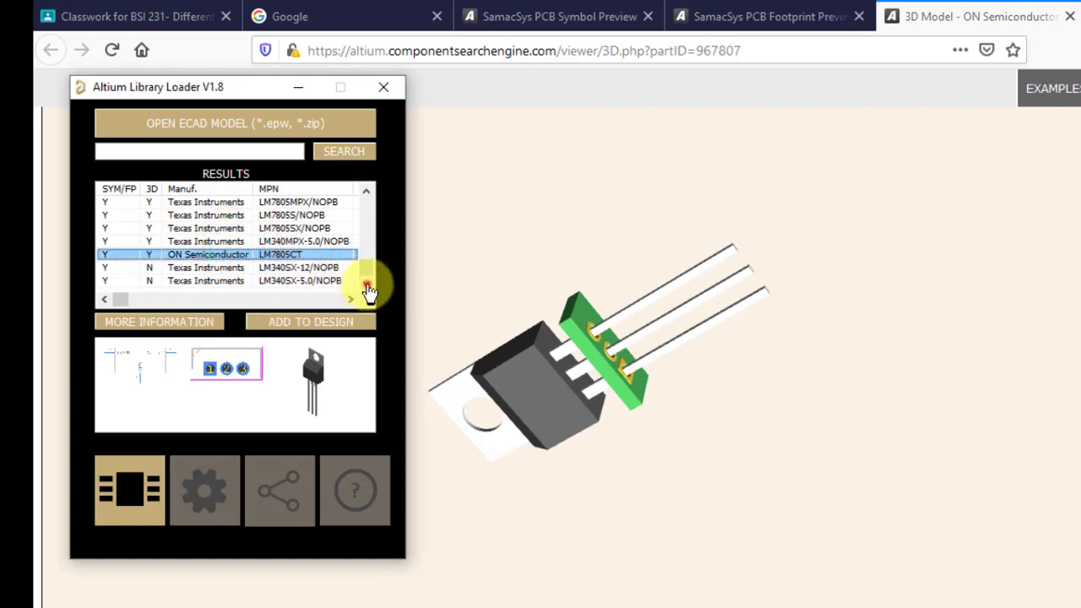
pyautogui.click(367, 285)
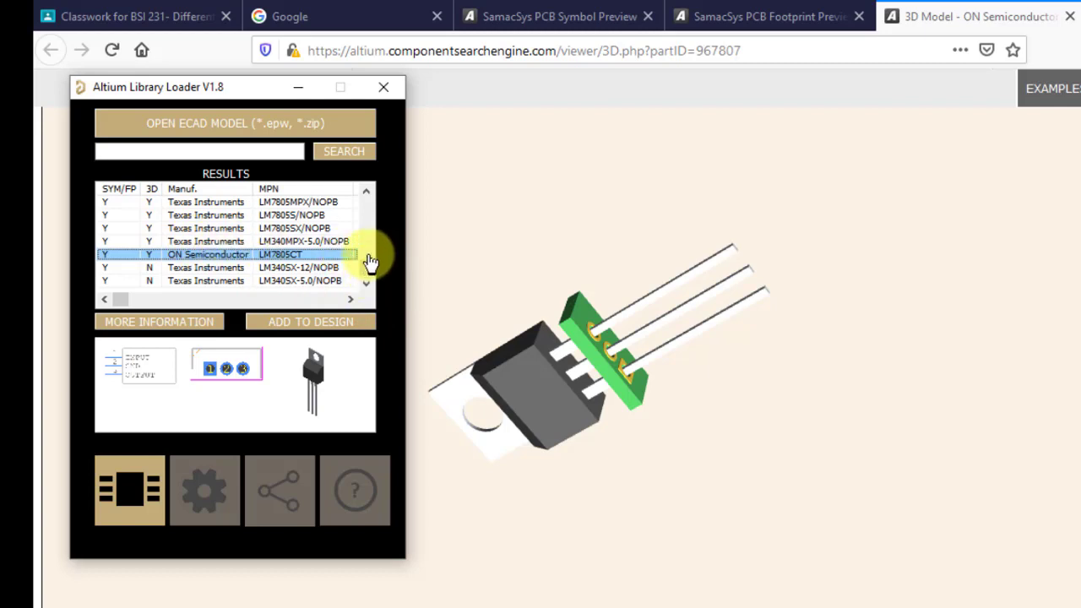
pyautogui.click(368, 207)
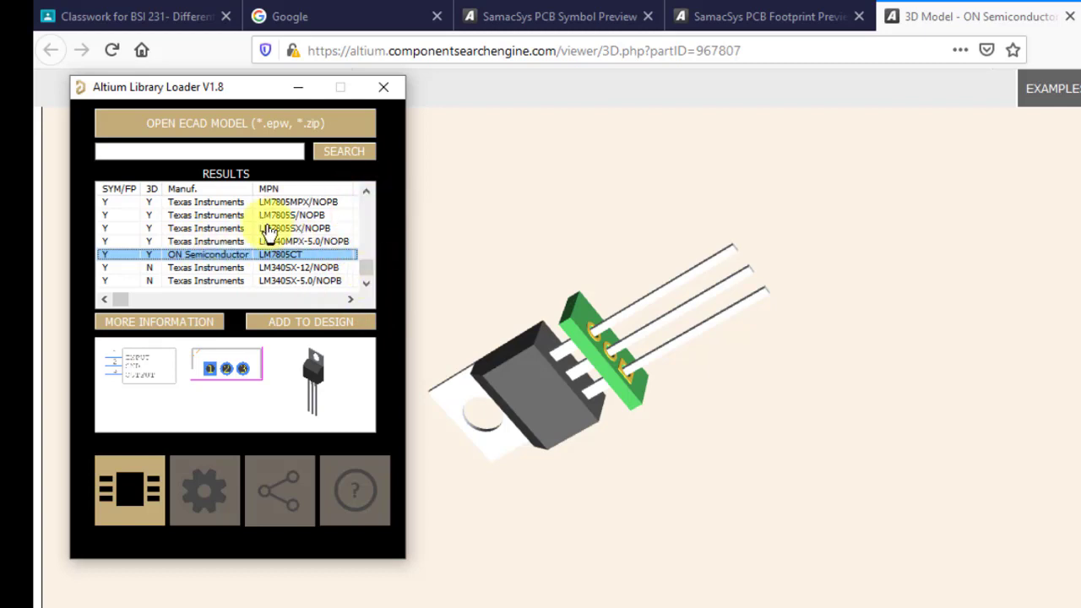
pyautogui.scroll(1, 311, 237)
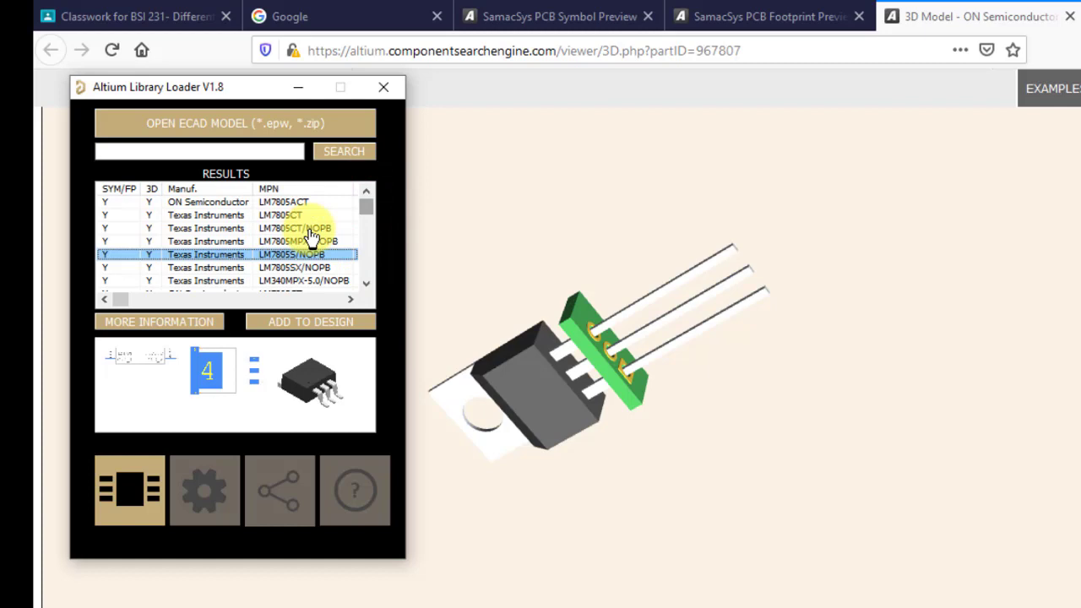
pyautogui.click(194, 199)
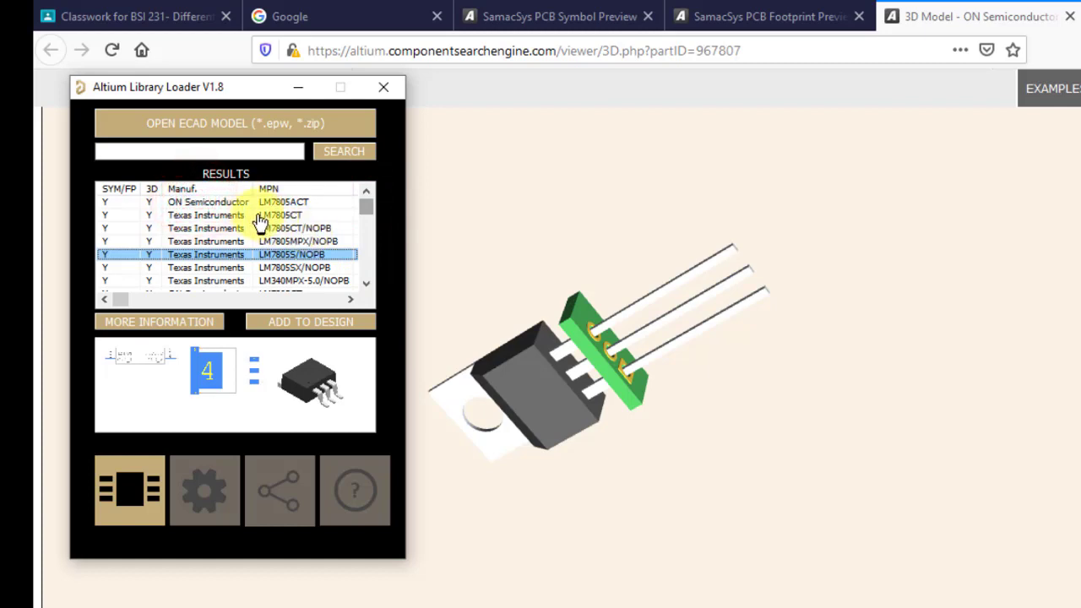
# Select the ON Semiconductor LM7805ACT result, switch to Altium Designer with Test Sch.SchDoc open, and add the part to the design.
pyautogui.click(252, 205)
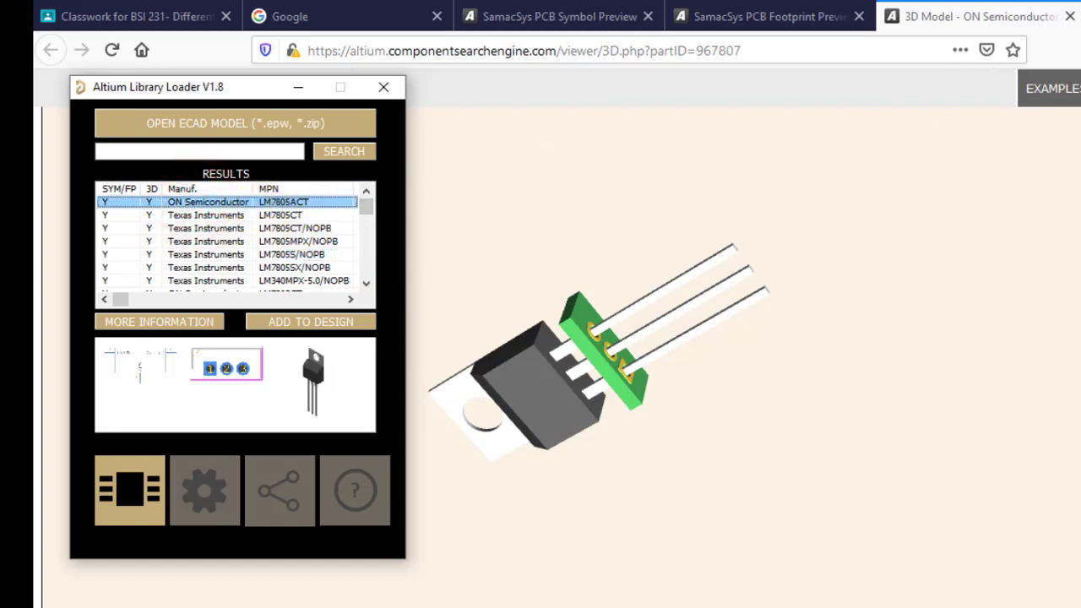
pyautogui.click(1080, 13)
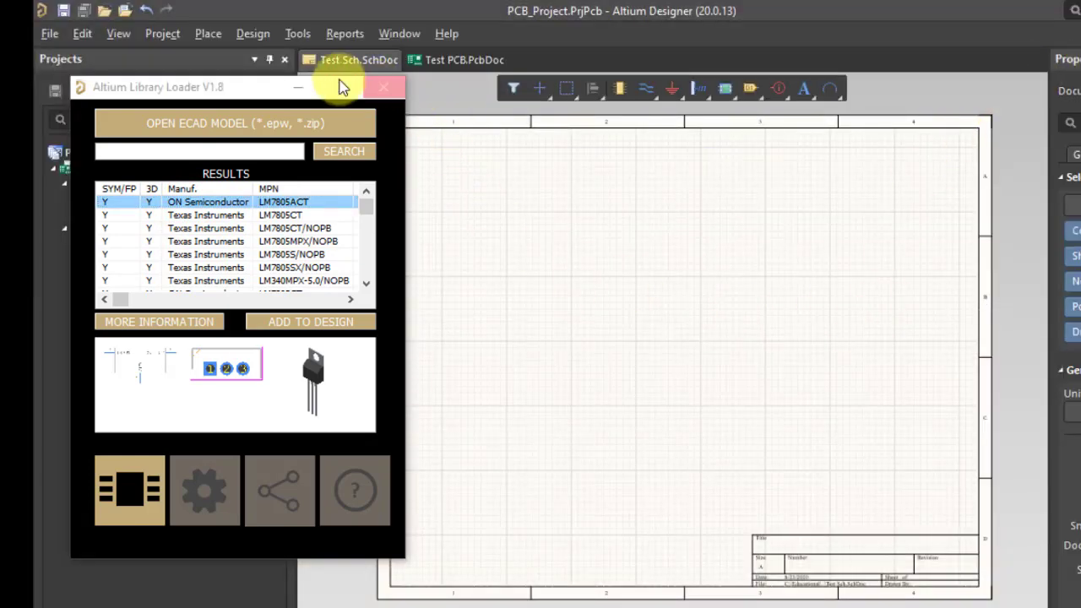
pyautogui.moveTo(235, 94); pyautogui.dragTo(799, 168)
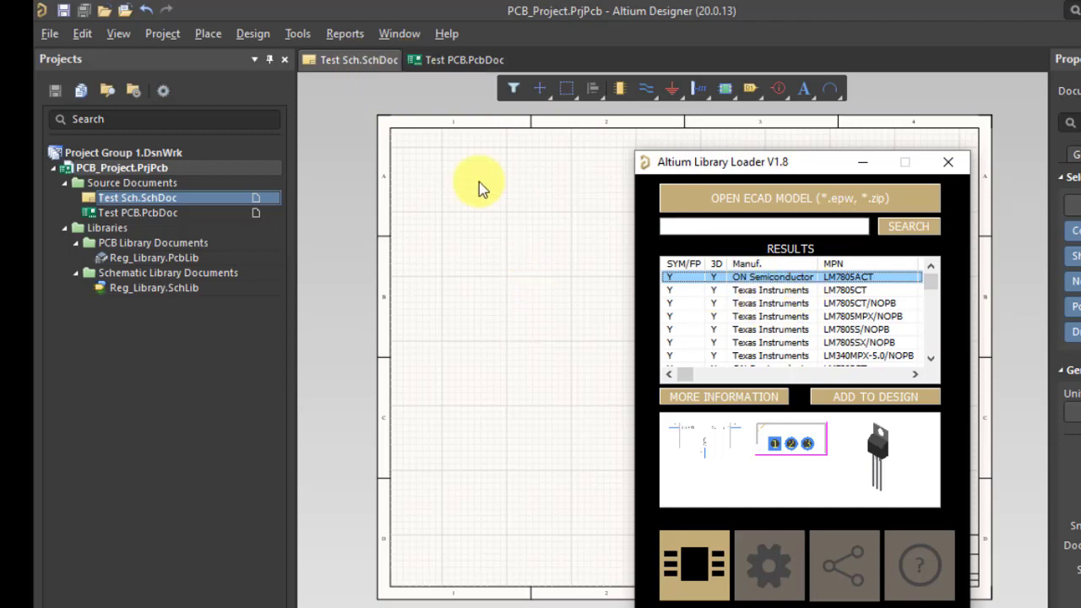
pyautogui.moveTo(755, 171); pyautogui.dragTo(717, 121)
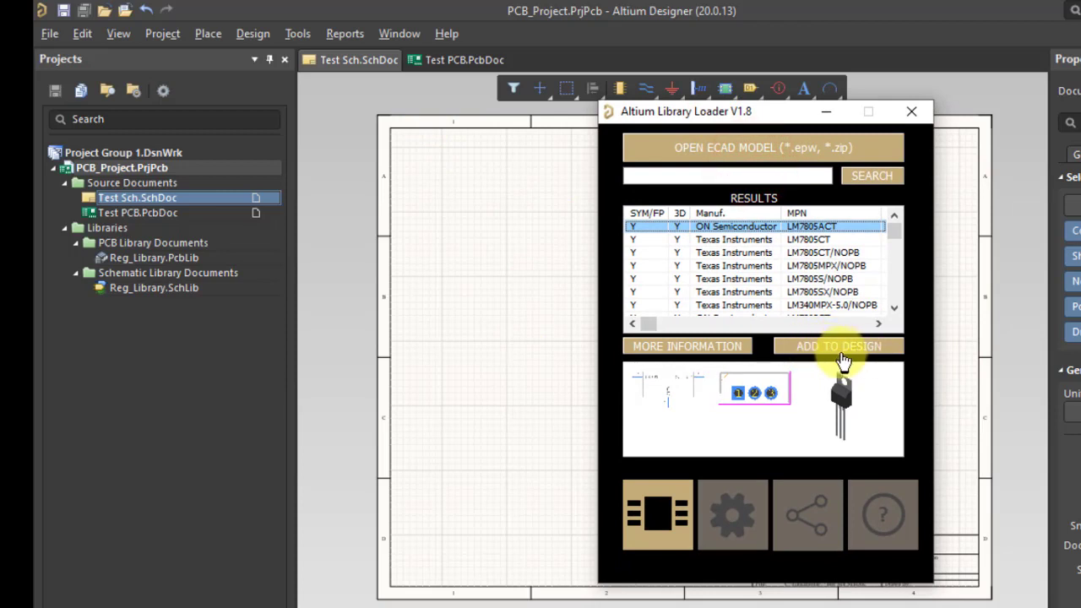
pyautogui.click(843, 361)
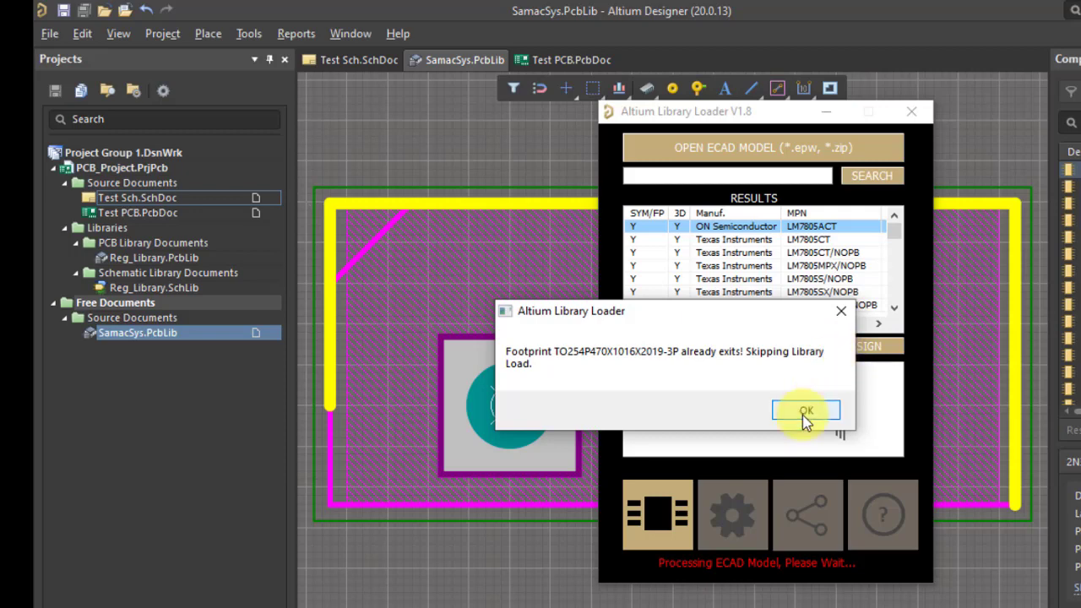
pyautogui.click(807, 412)
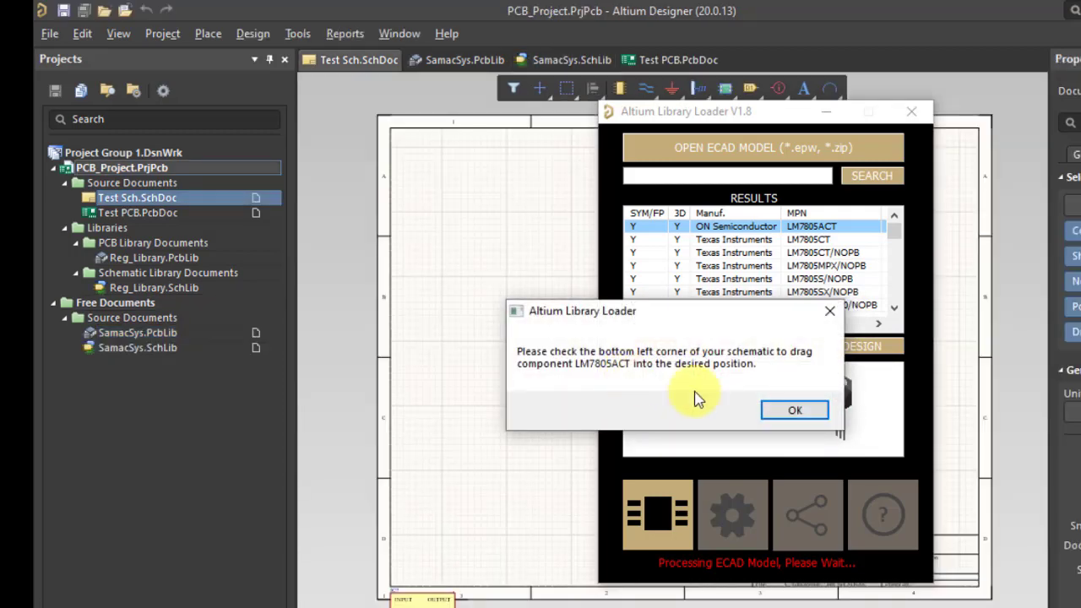
pyautogui.click(786, 414)
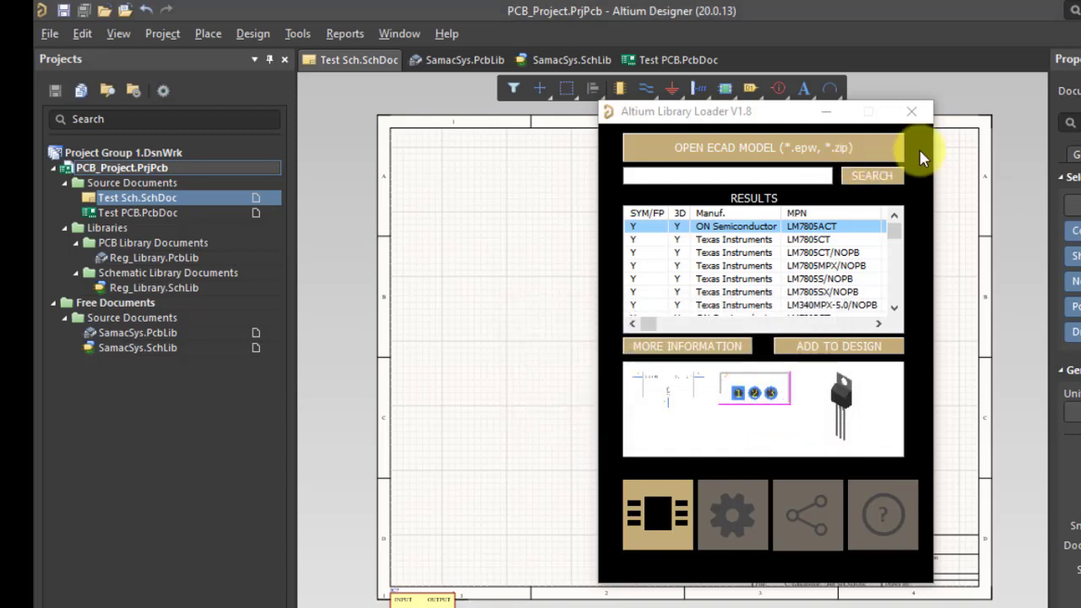
# Minimize the Library Loader and move the LM7805ACT symbol from the sheet's lower-left corner to inside the drawing area of Test Sch.SchDoc.
pyautogui.click(827, 113)
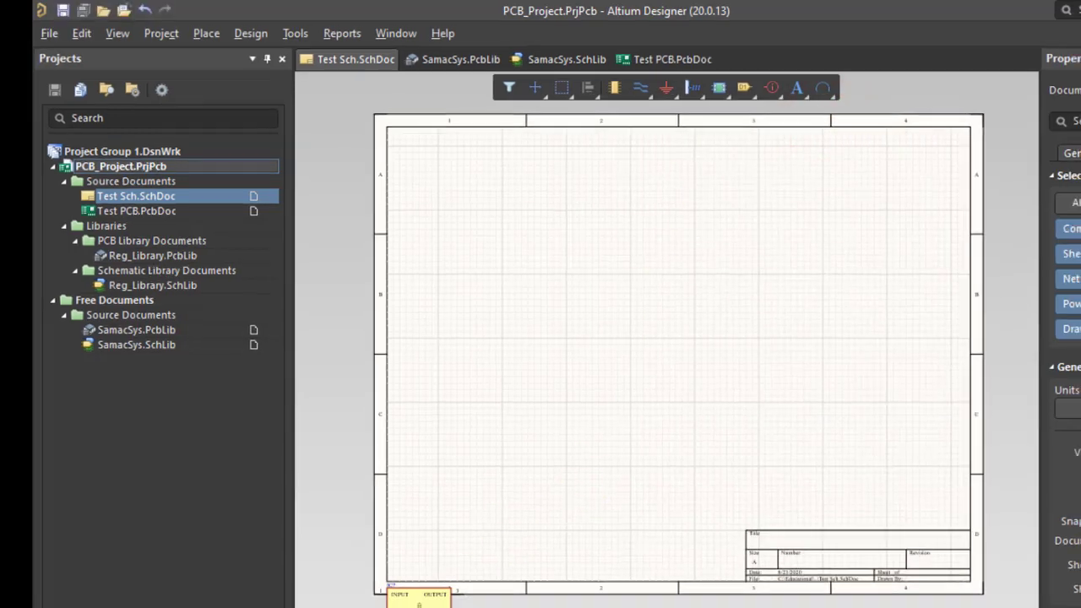
pyautogui.moveTo(432, 597); pyautogui.dragTo(531, 500)
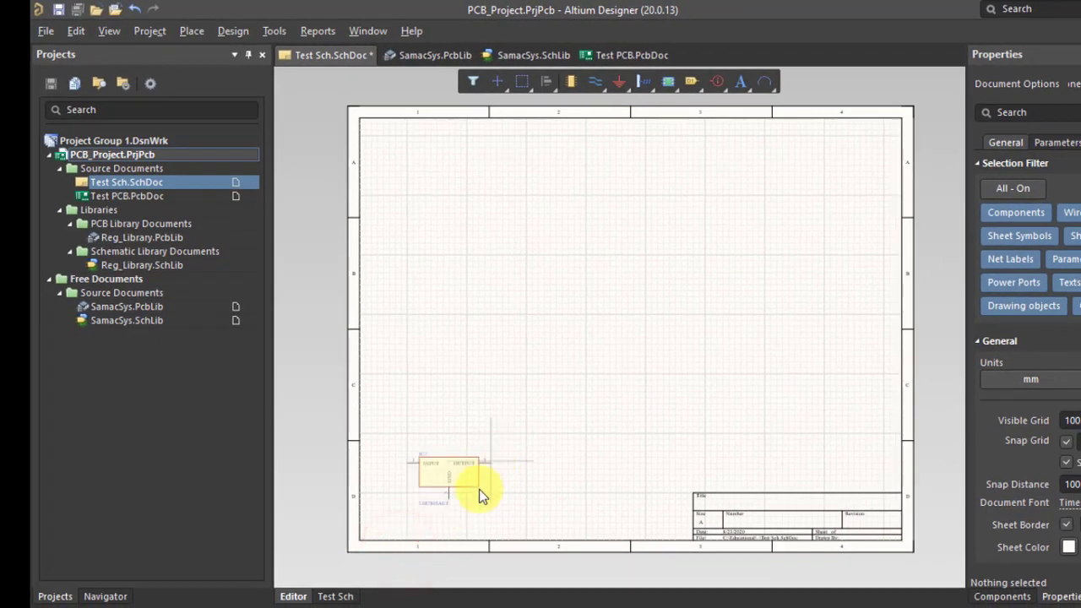
pyautogui.click(479, 496)
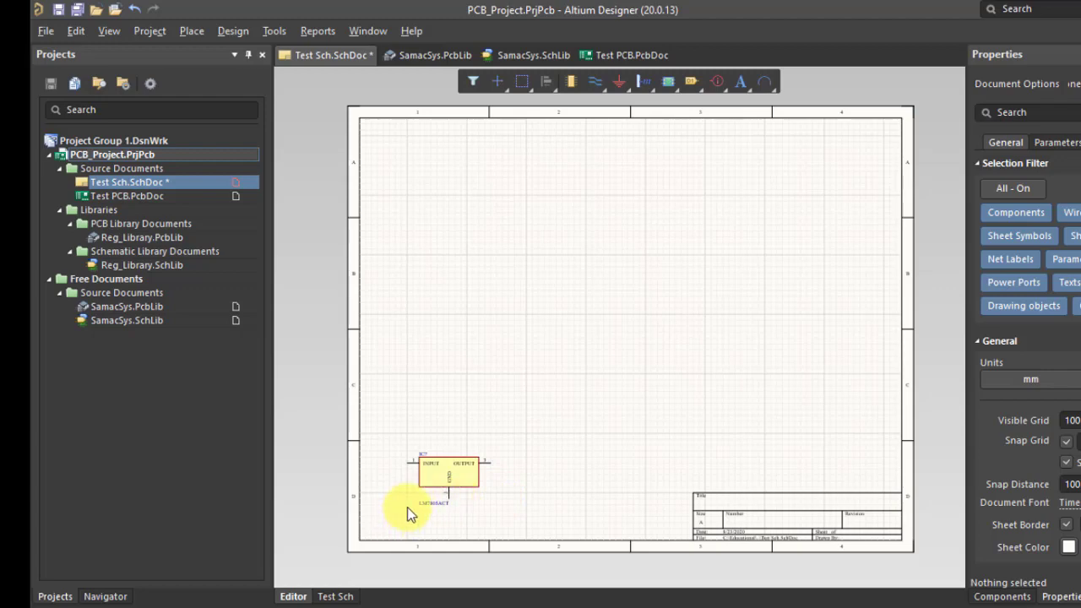
pyautogui.keyDown('ctrl'); pyautogui.scroll(5, 408, 514); pyautogui.keyUp('ctrl')
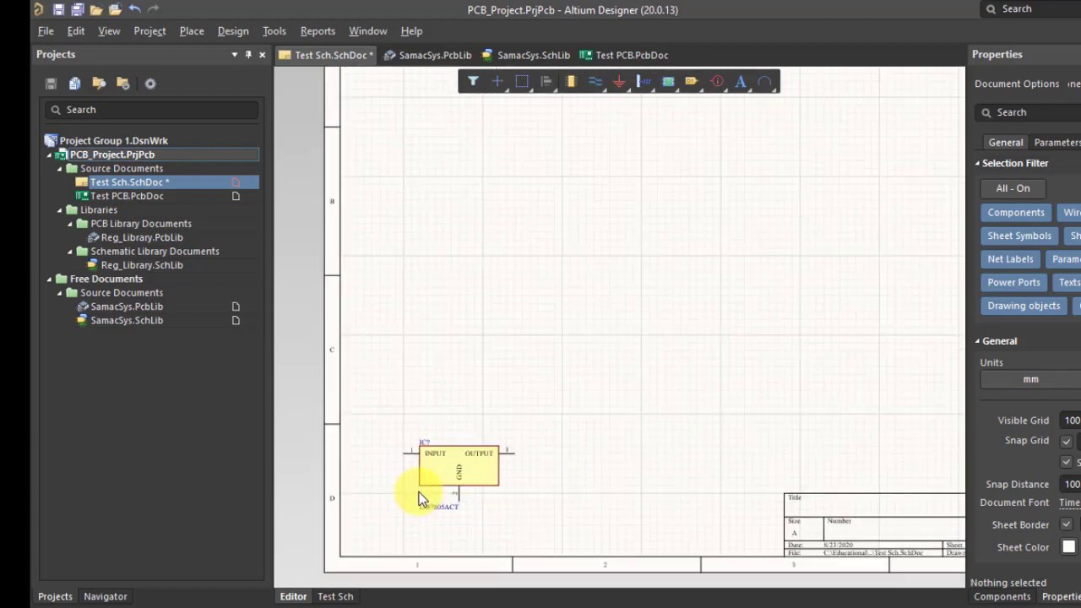
pyautogui.keyDown('ctrl'); pyautogui.scroll(2, 420, 498); pyautogui.keyUp('ctrl')
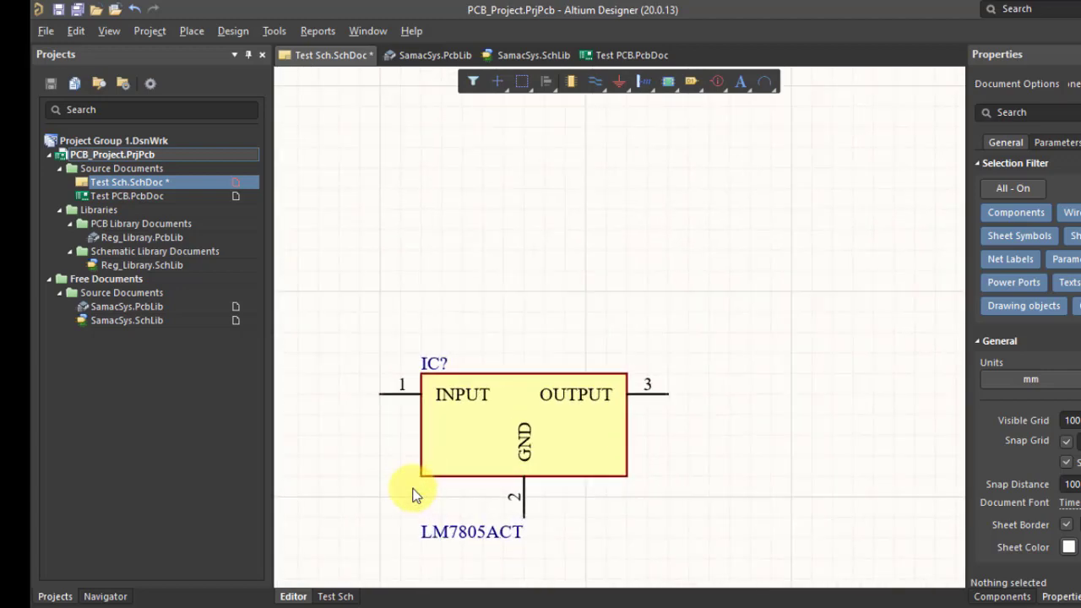
pyautogui.keyDown('ctrl'); pyautogui.scroll(1, 415, 496); pyautogui.keyUp('ctrl')
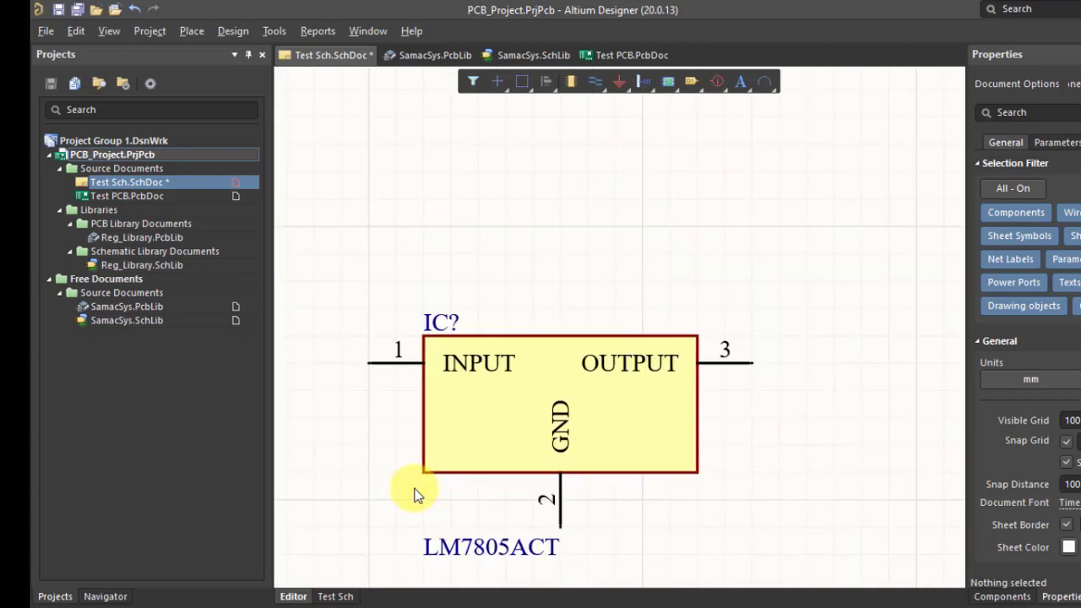
pyautogui.keyDown('ctrl'); pyautogui.scroll(1, 415, 496); pyautogui.keyUp('ctrl')
pyautogui.keyDown('ctrl'); pyautogui.scroll(-4, 415, 496); pyautogui.keyUp('ctrl')
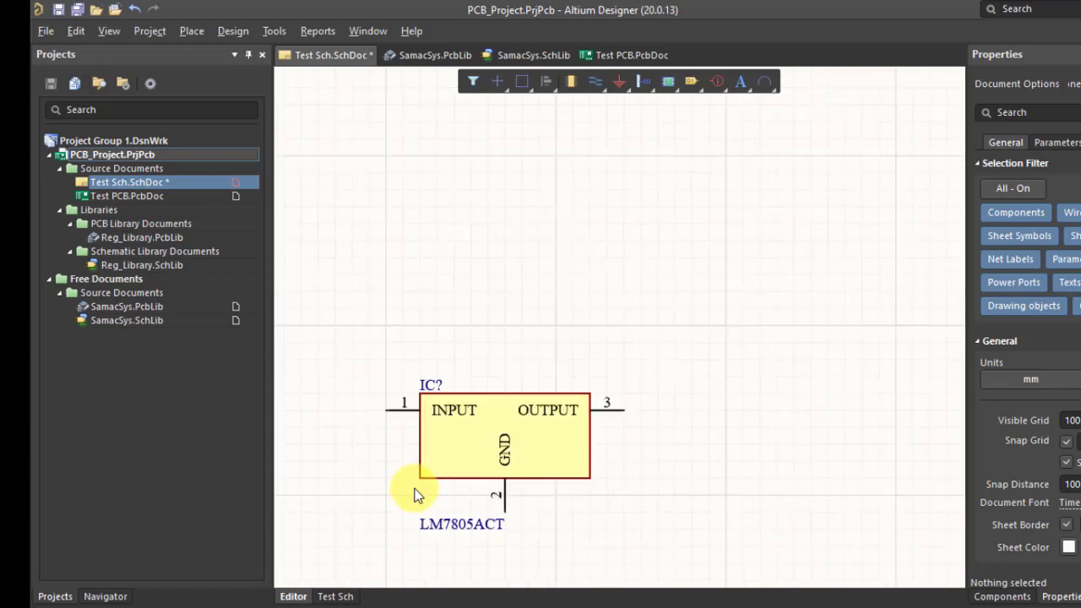
pyautogui.moveTo(583, 442); pyautogui.dragTo(647, 333, button='right')
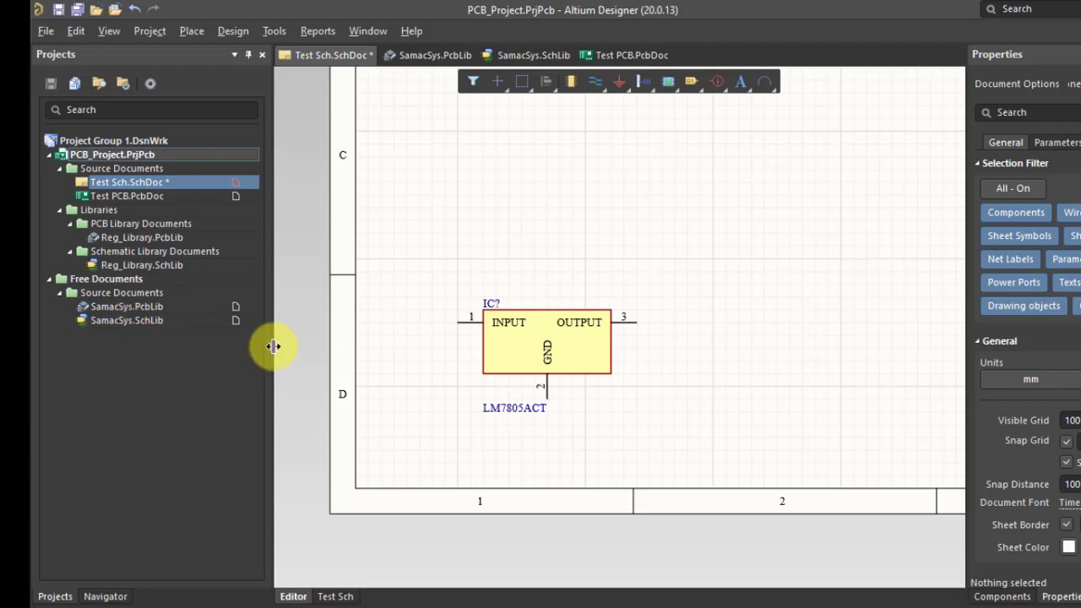
# Open SamacSys.SchLib and examine the LM7805ACT entry's symbol, pins and linked footprint.
pyautogui.doubleClick(128, 321)
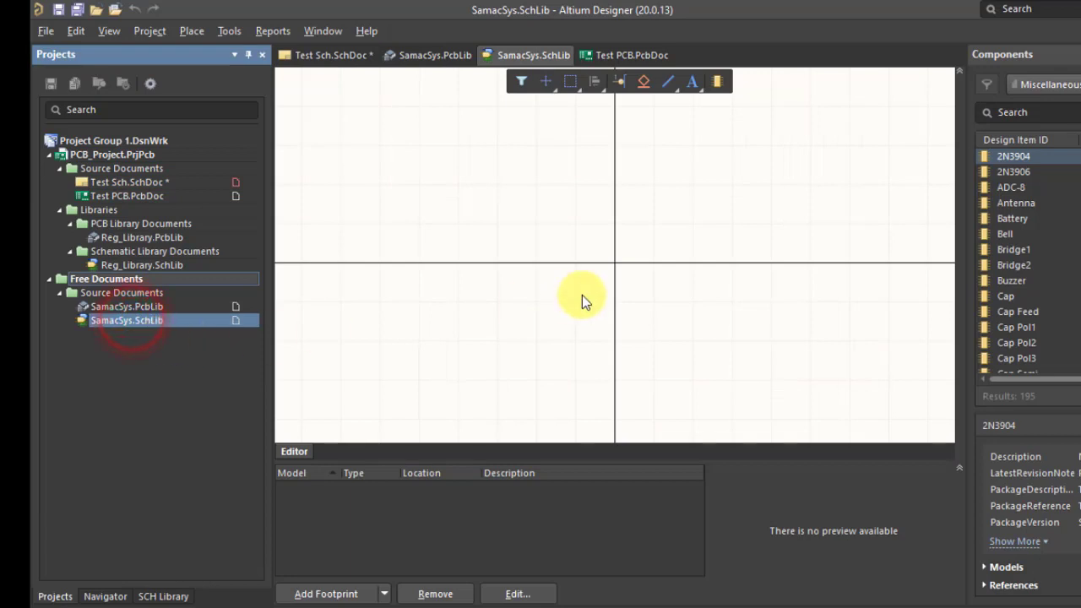
pyautogui.click(163, 596)
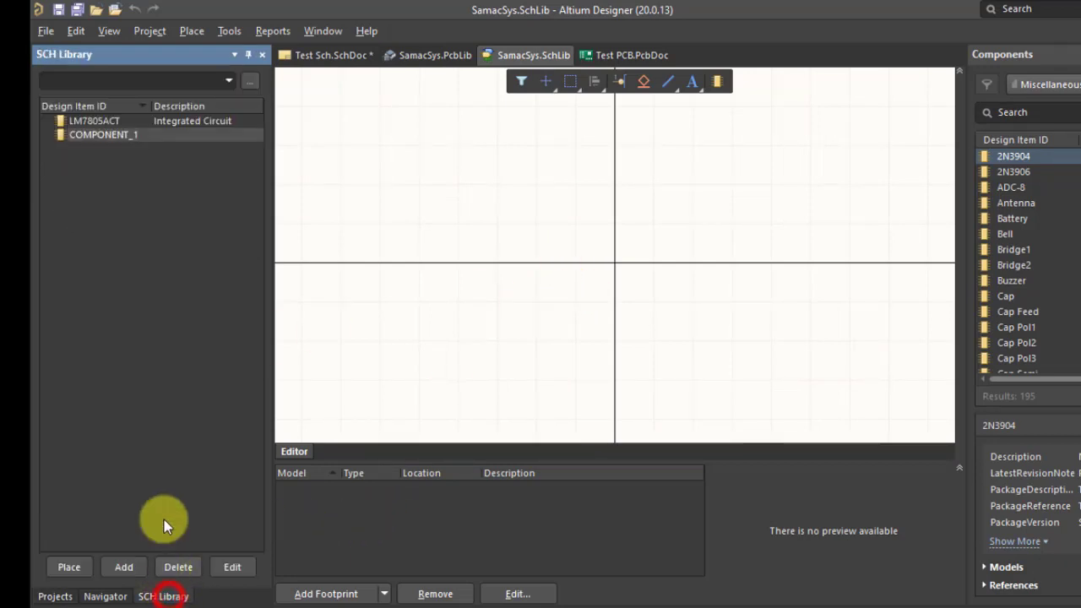
pyautogui.click(96, 120)
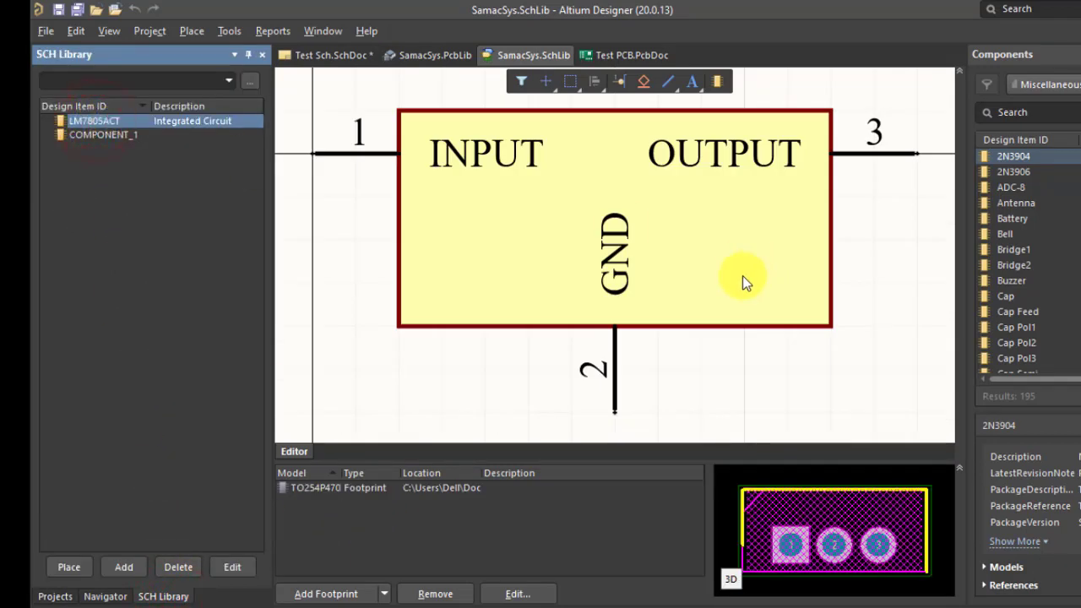
pyautogui.press('alt')
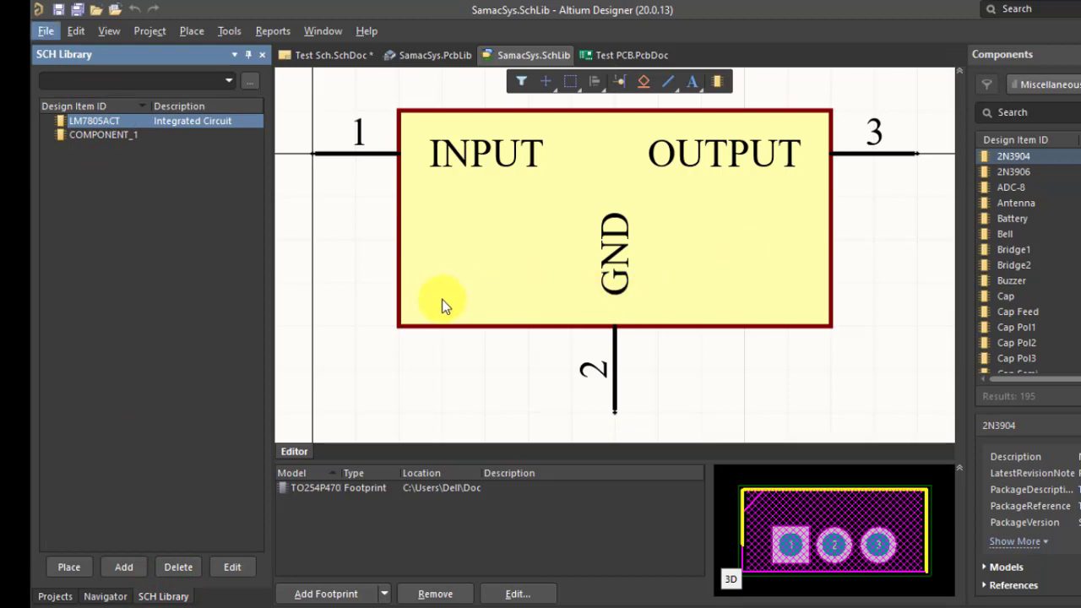
pyautogui.click(338, 291)
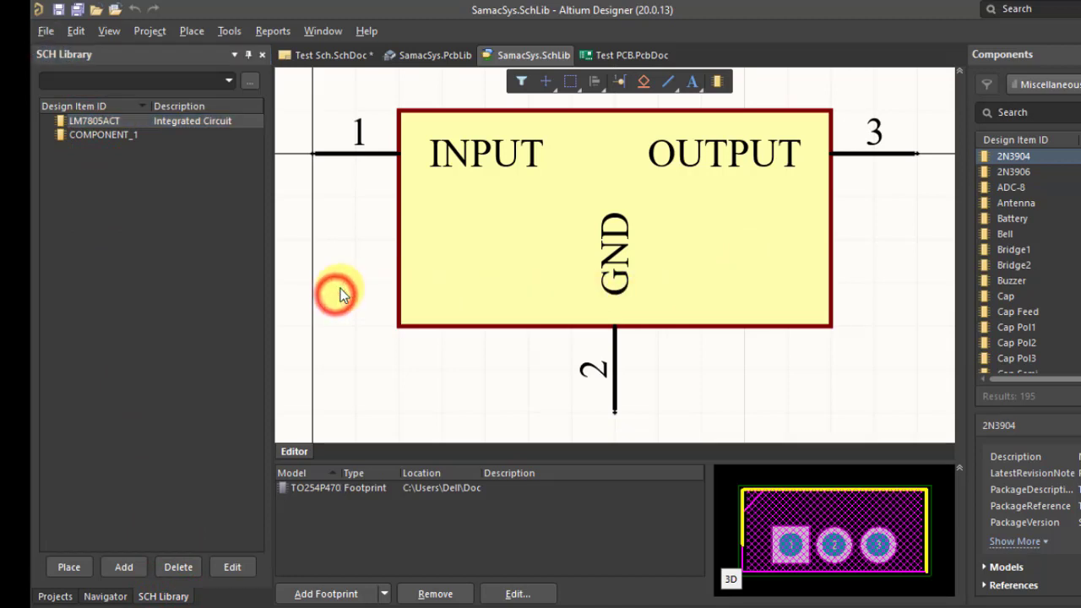
pyautogui.keyDown('ctrl'); pyautogui.scroll(-2, 339, 293); pyautogui.keyUp('ctrl')
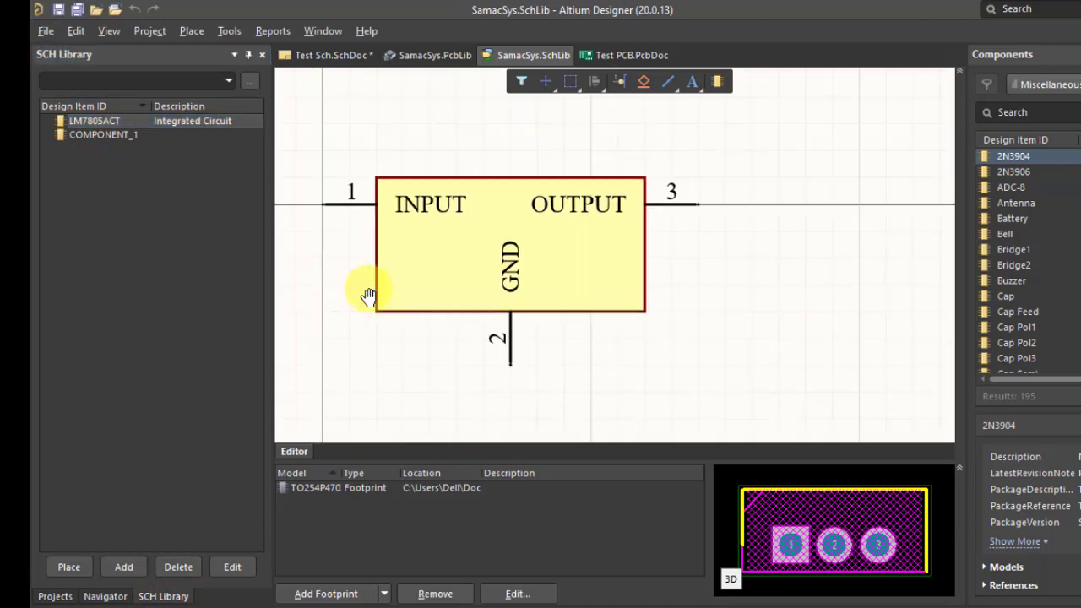
pyautogui.moveTo(369, 295); pyautogui.dragTo(409, 296, button='right')
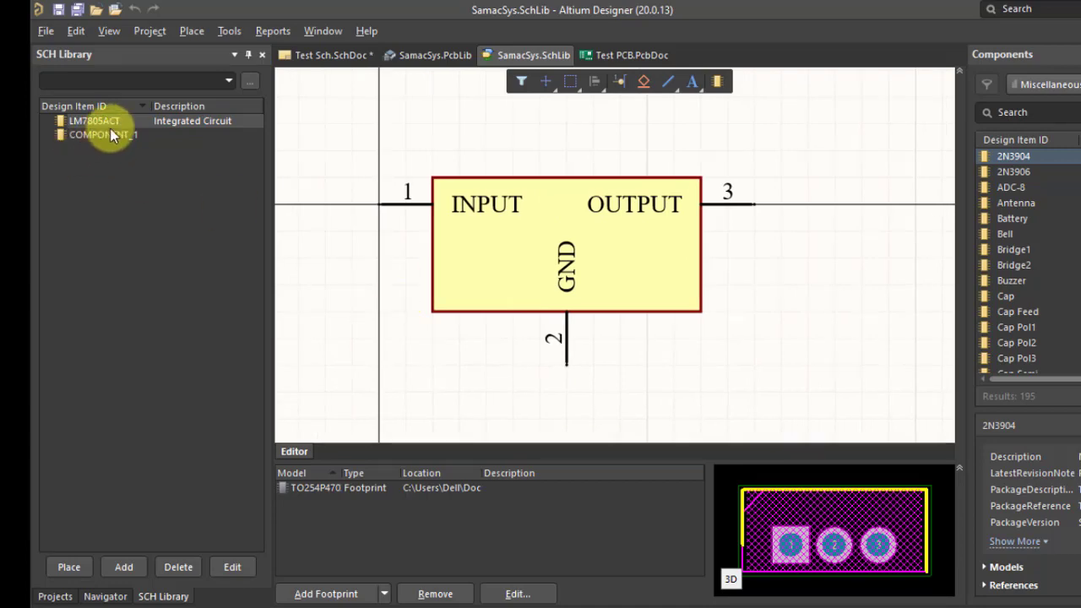
# Open SamacSys.PcbLib and examine the regulator's three-pad footprint and its entry in the library's footprint list.
pyautogui.click(55, 597)
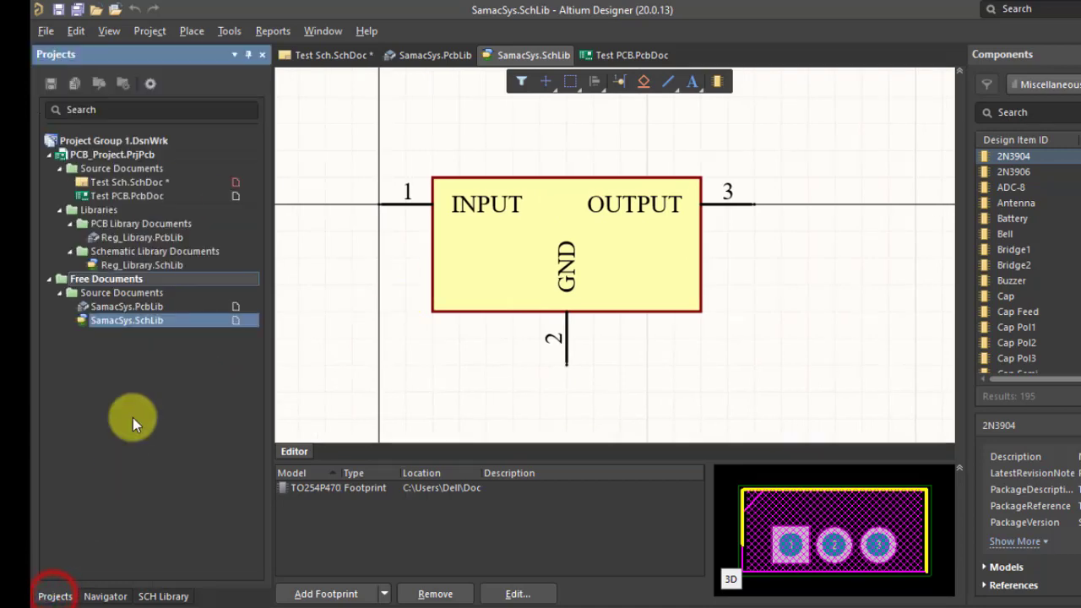
pyautogui.click(125, 307)
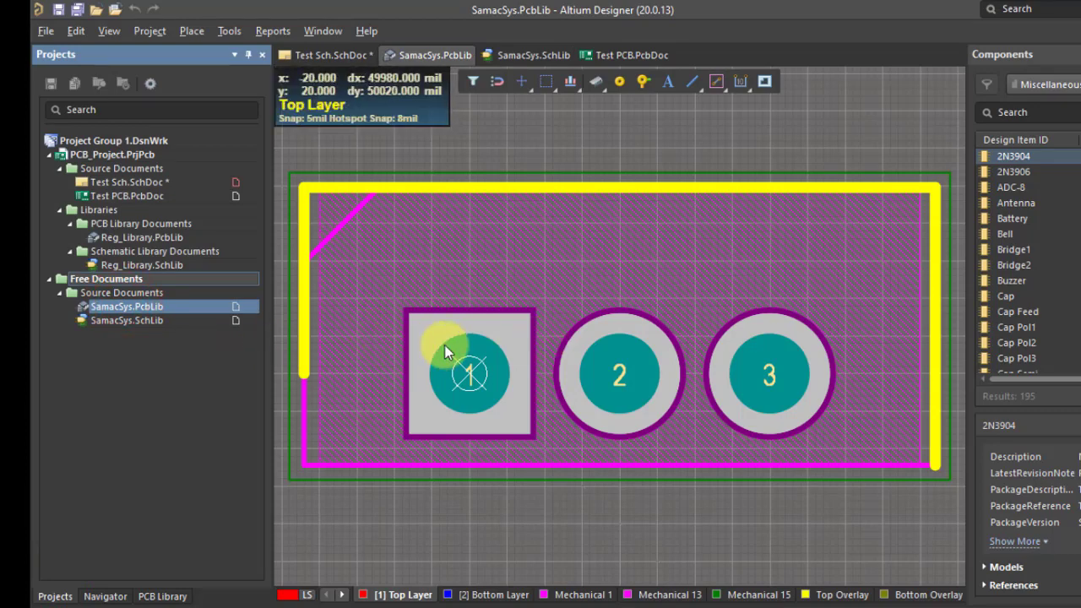
pyautogui.keyDown('ctrl'); pyautogui.scroll(-3, 444, 345); pyautogui.keyUp('ctrl')
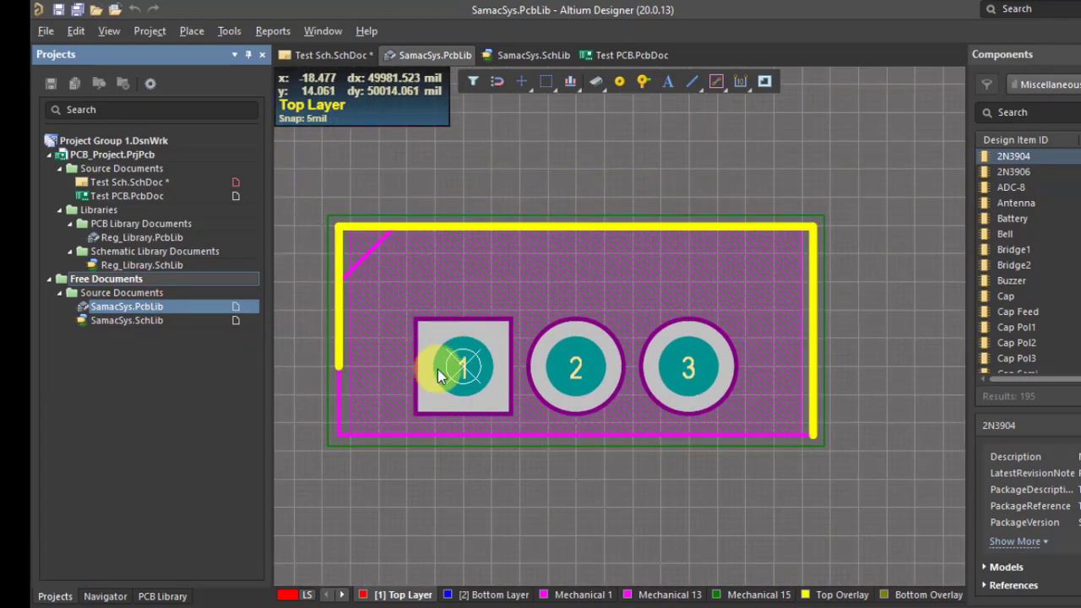
pyautogui.keyDown('ctrl'); pyautogui.scroll(2, 460, 369); pyautogui.keyUp('ctrl')
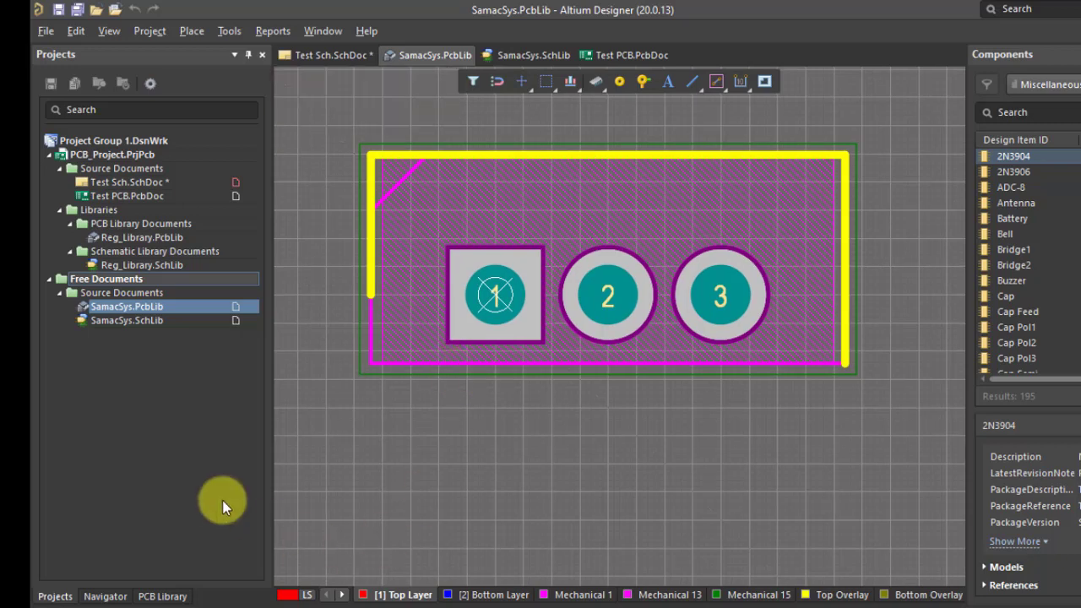
pyautogui.click(162, 596)
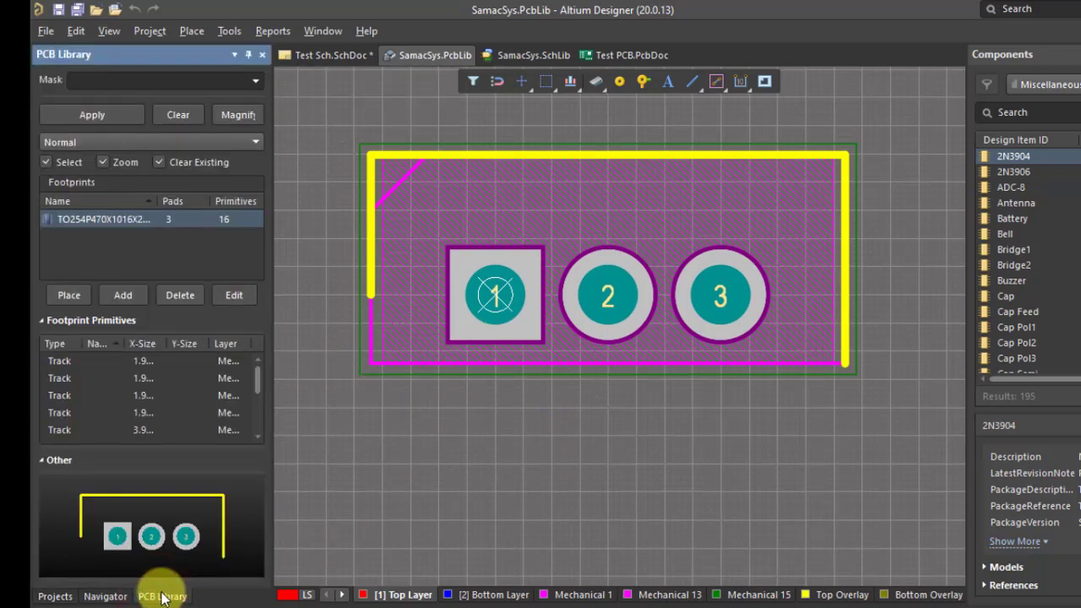
pyautogui.click(70, 595)
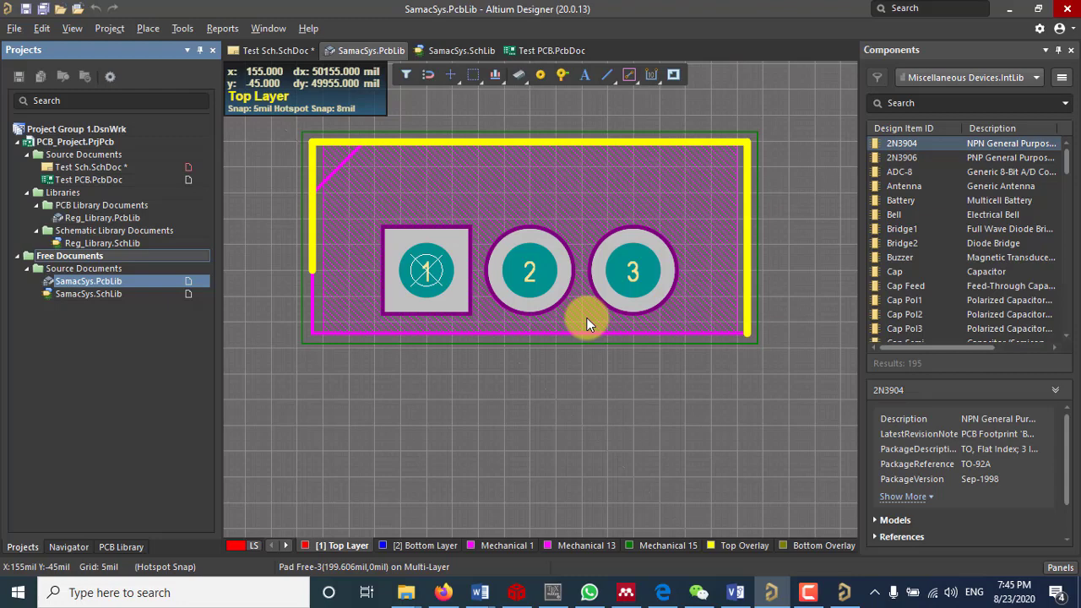
pyautogui.moveTo(629, 296); pyautogui.dragTo(630, 269)
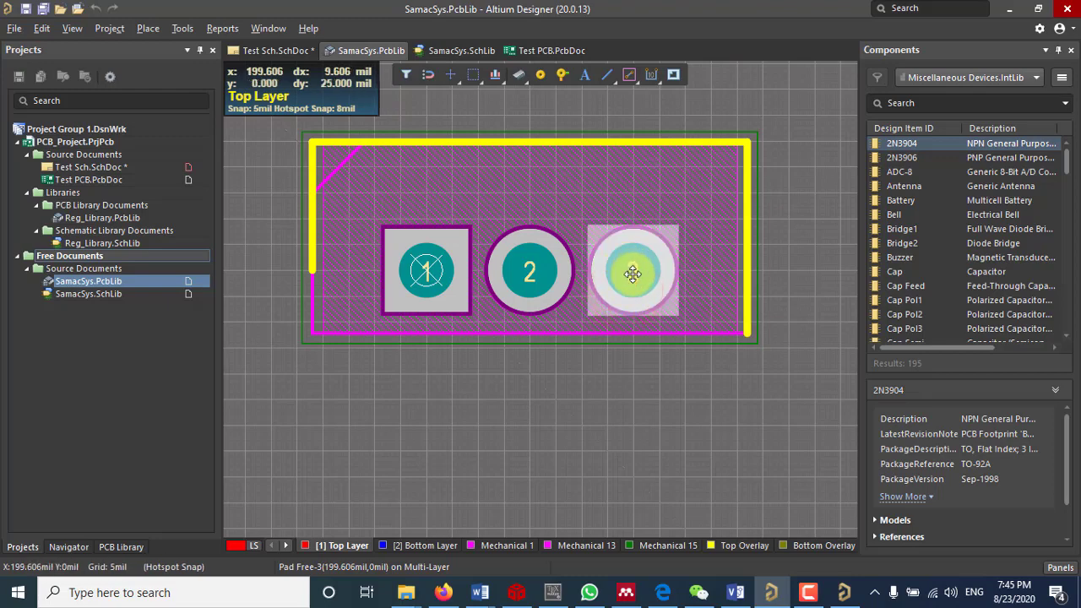
pyautogui.click(1057, 565)
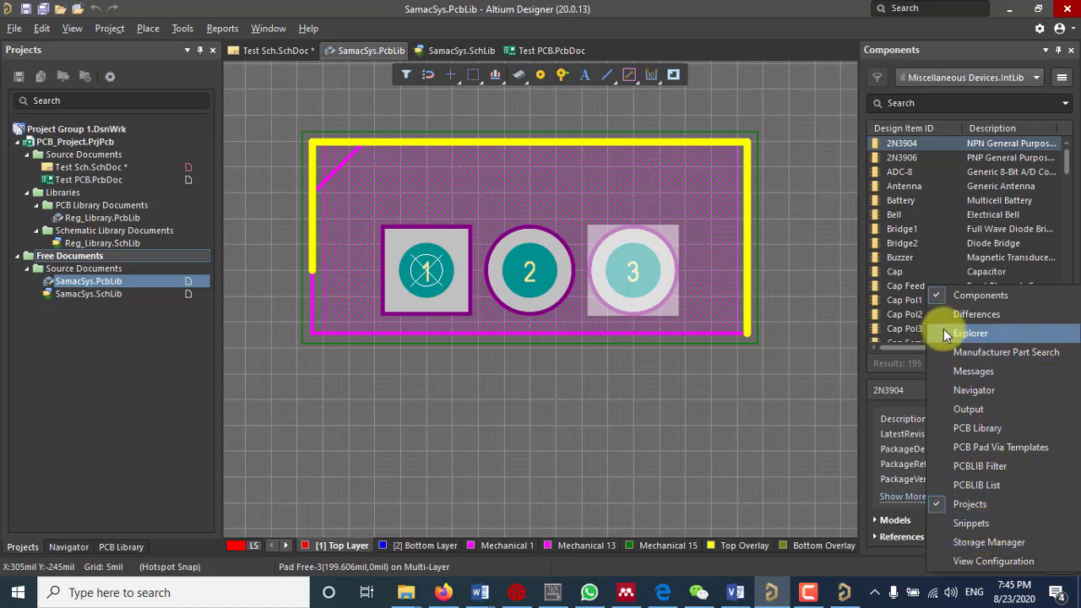
pyautogui.click(678, 230)
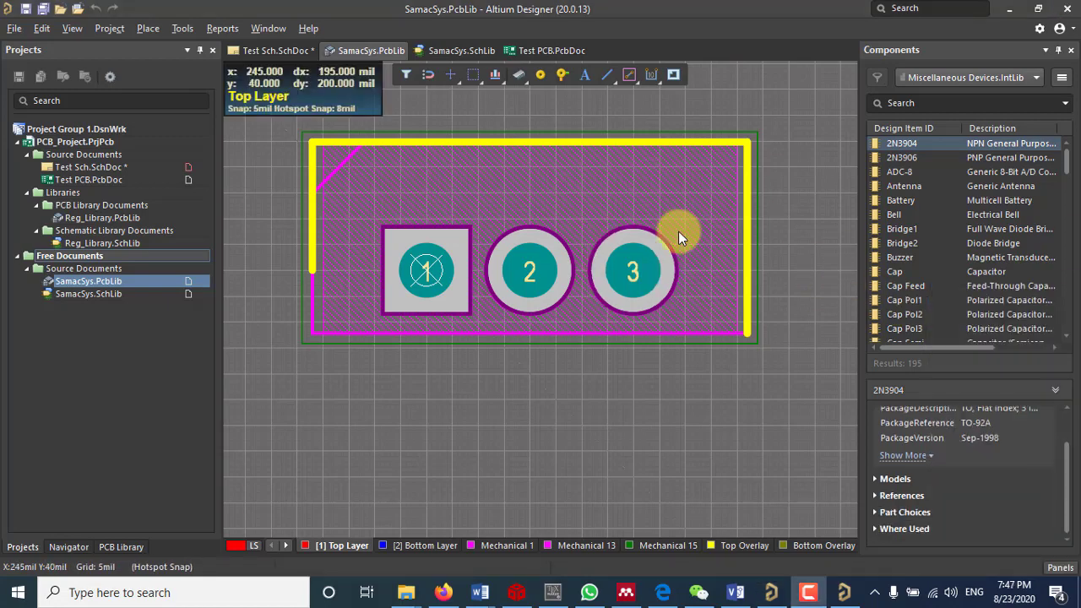
pyautogui.click(1056, 574)
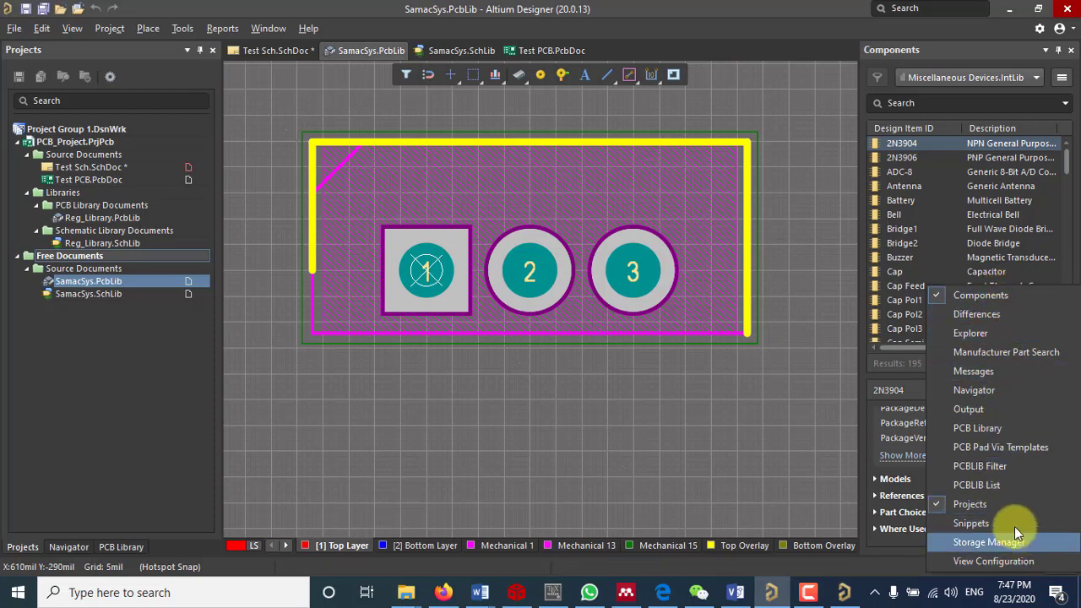
# Inspect pads 1 and 3 of the SamacSys.PcbLib footprint and look for a panel that shows their properties.
pyautogui.click(428, 292)
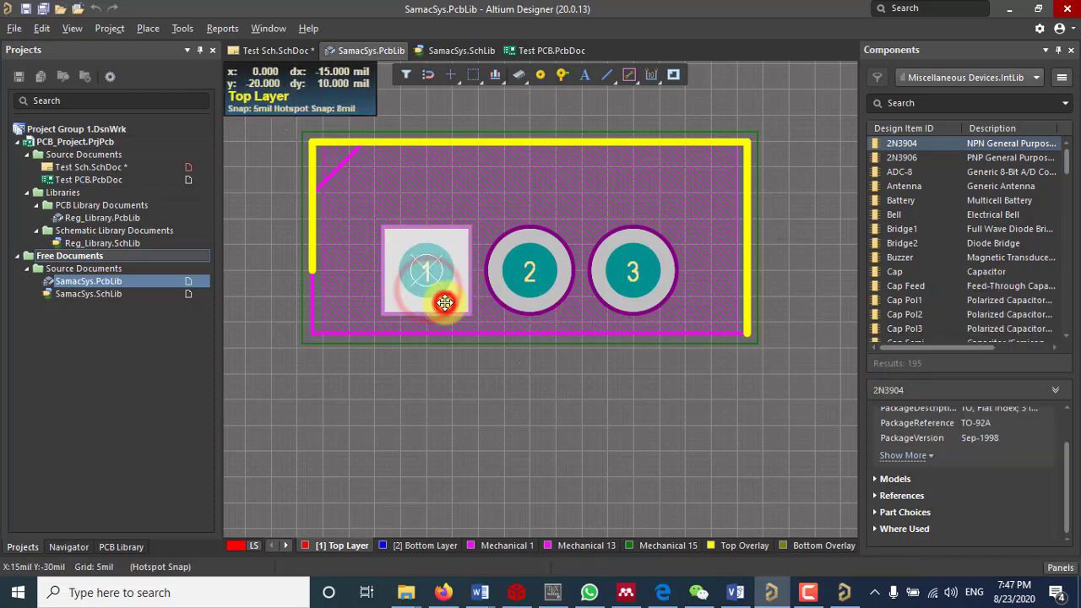
pyautogui.click(428, 303)
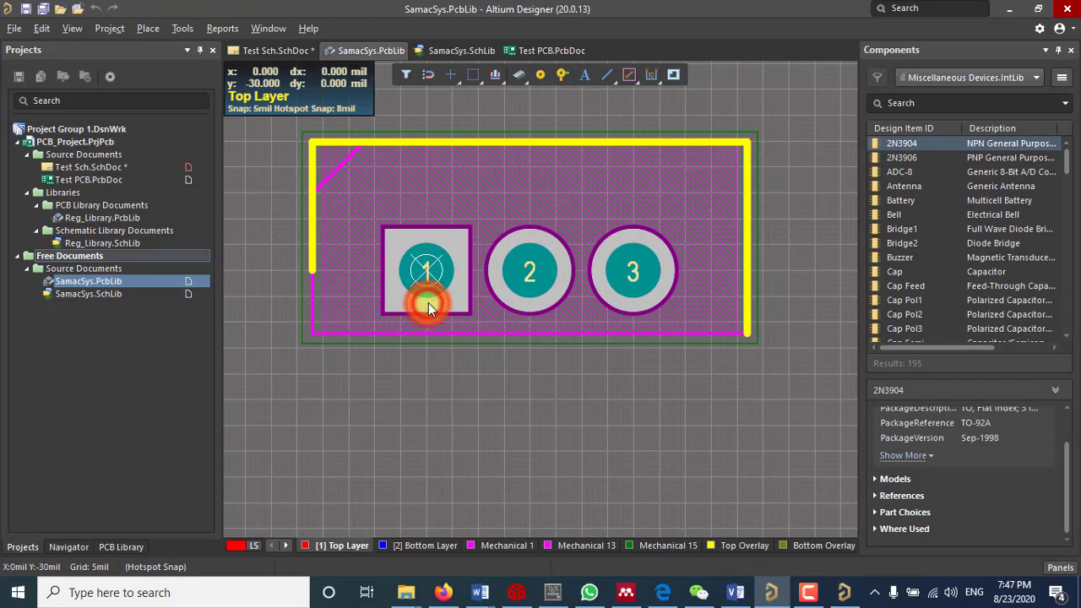
pyautogui.click(461, 268)
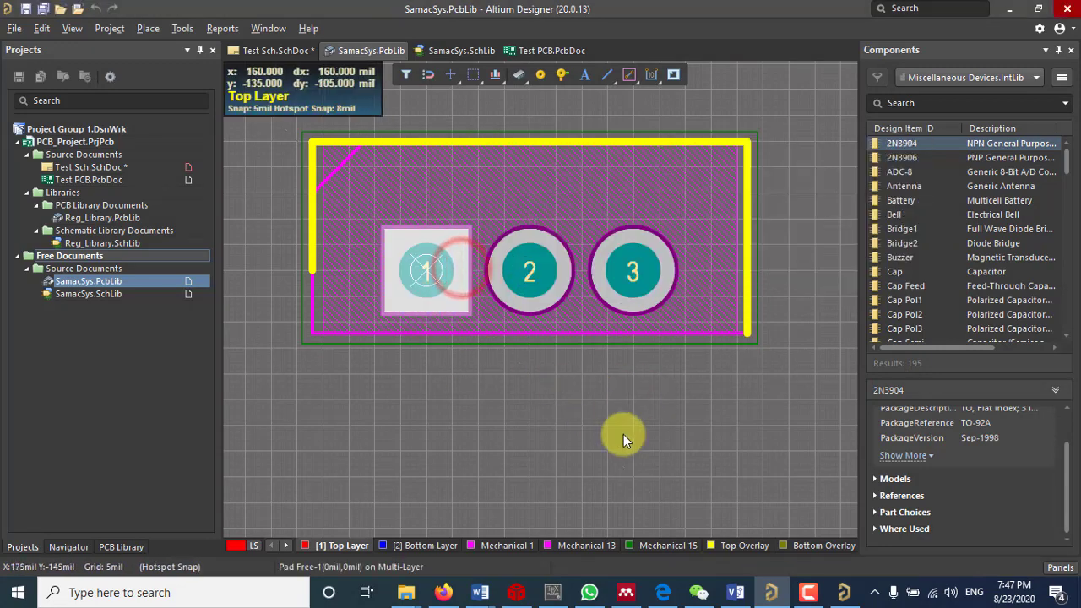
pyautogui.click(737, 452)
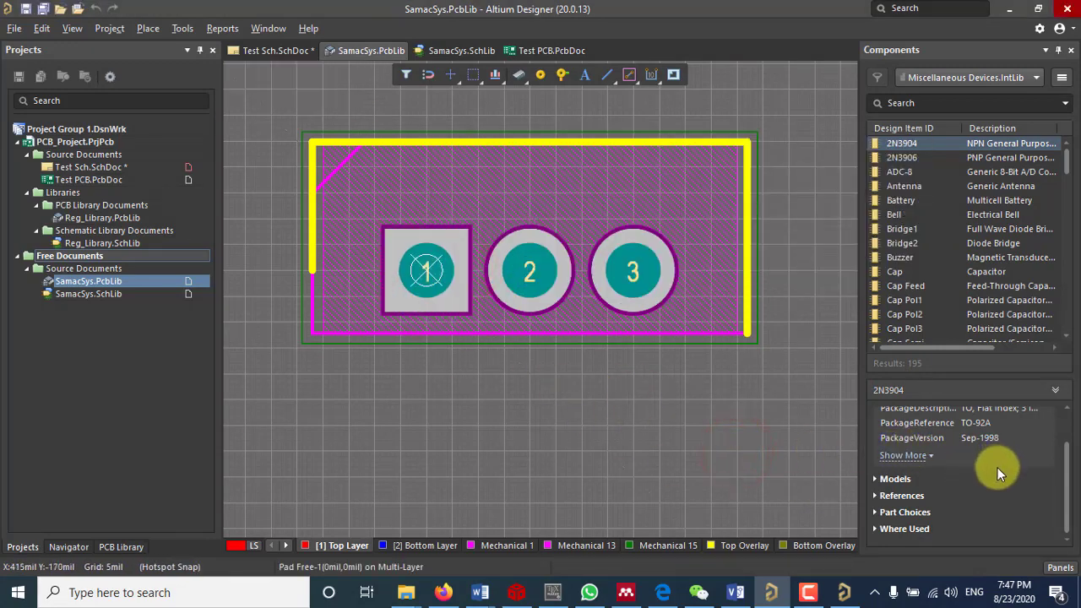
pyautogui.scroll(2, 997, 468)
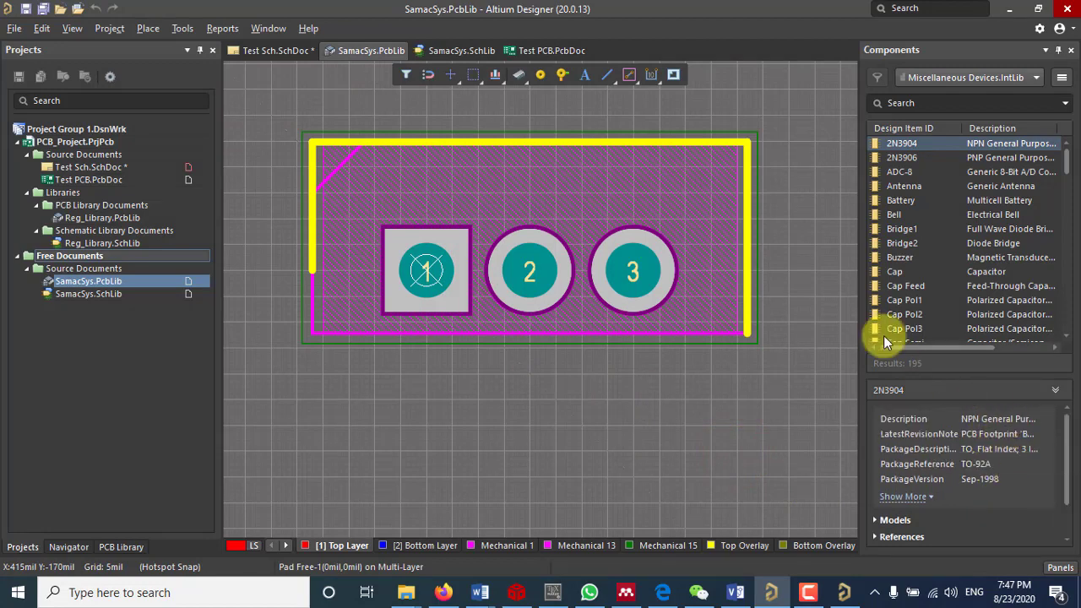
pyautogui.click(632, 272)
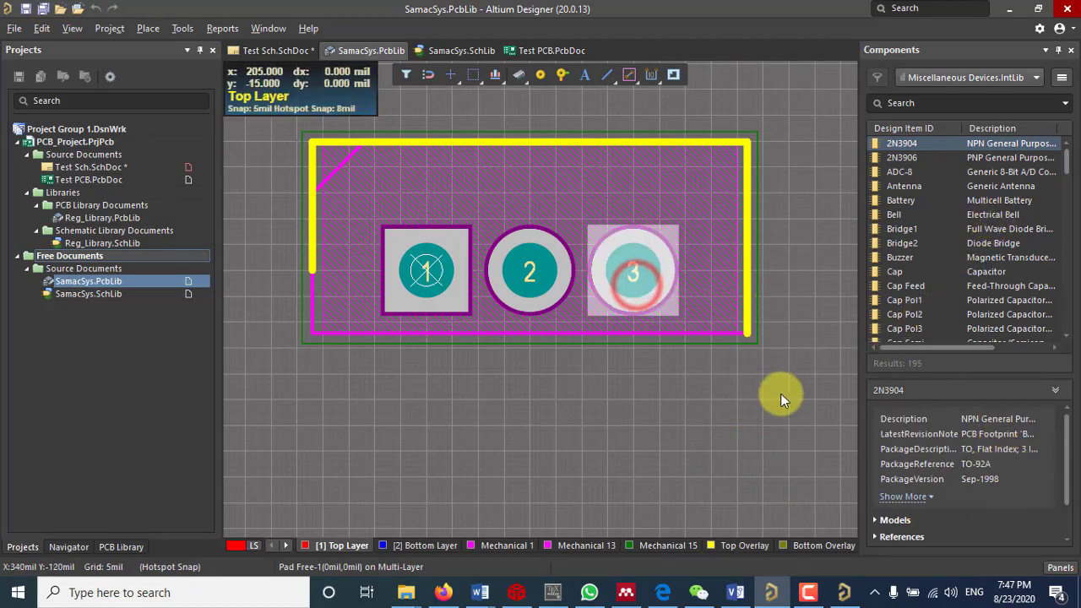
pyautogui.click(1060, 567)
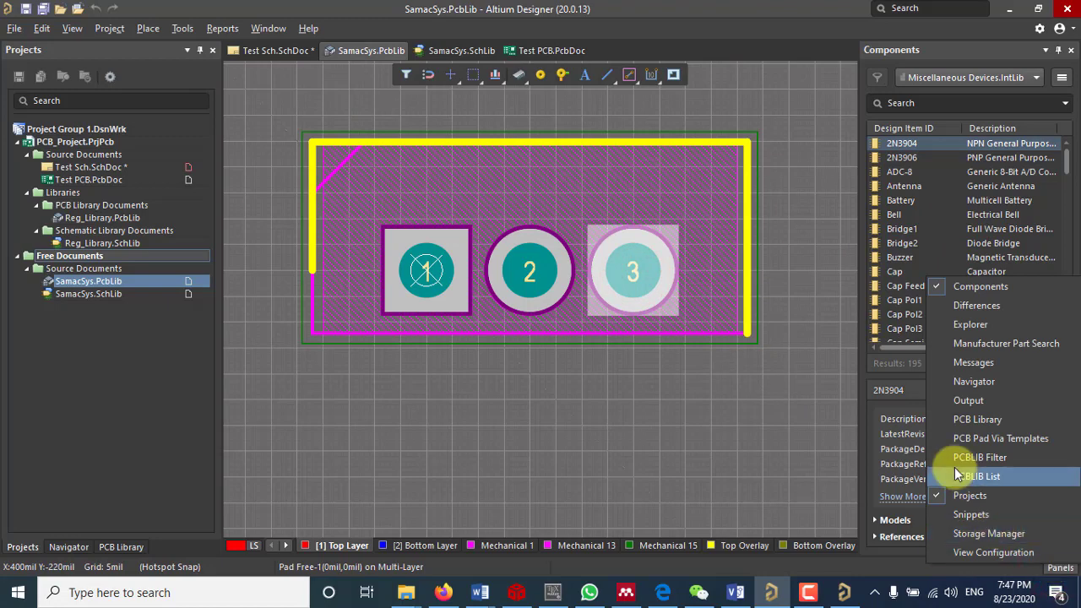
pyautogui.click(755, 461)
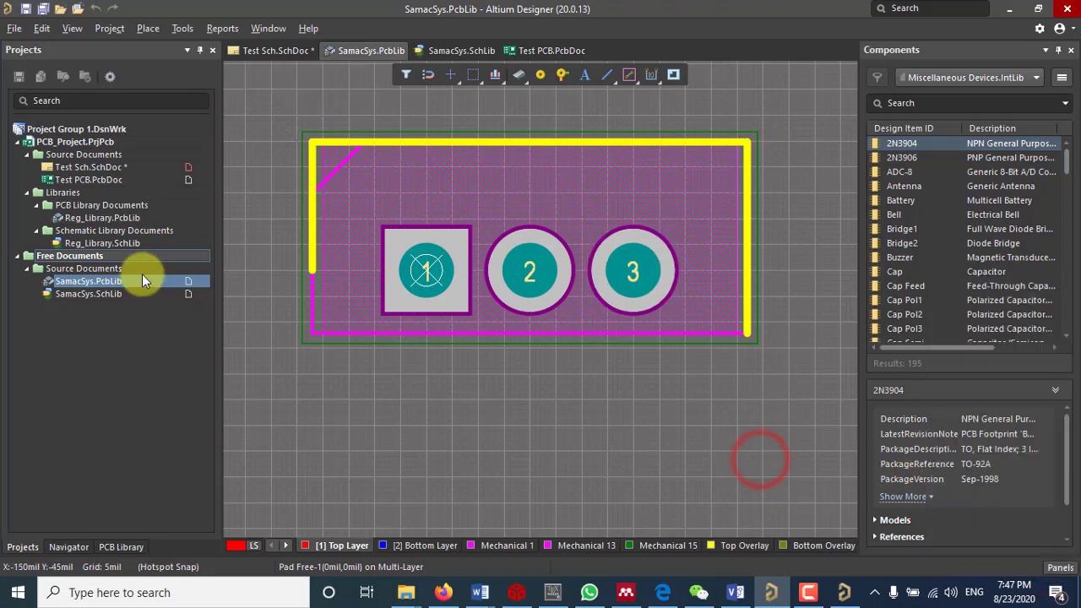
# Open Reg_Library.PcbLib in 2D view and display its TO-220-3 footprint from the library's footprint list.
pyautogui.doubleClick(109, 218)
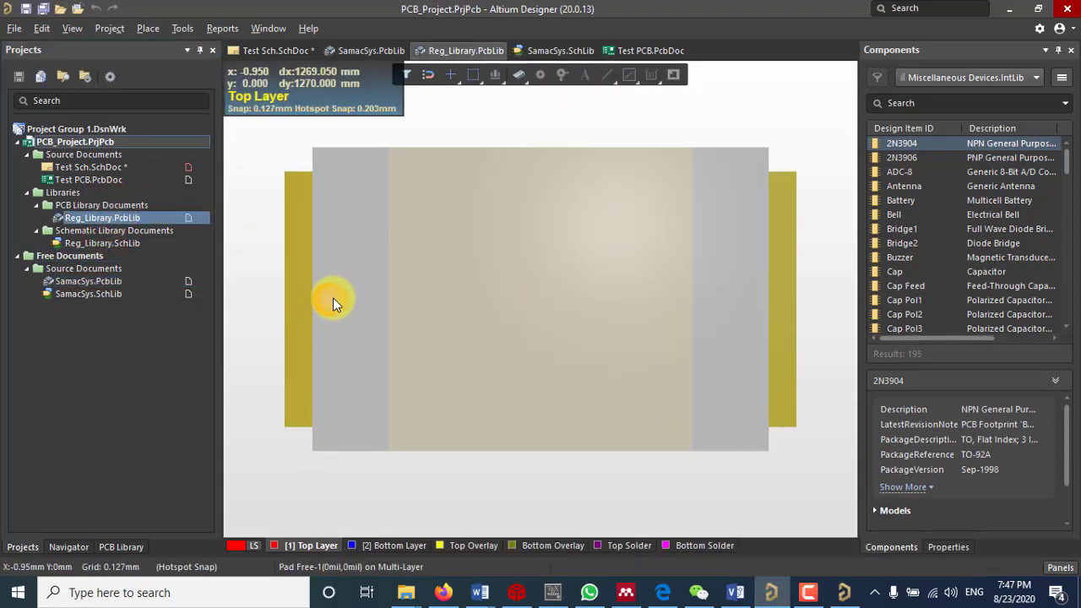
pyautogui.press('2')
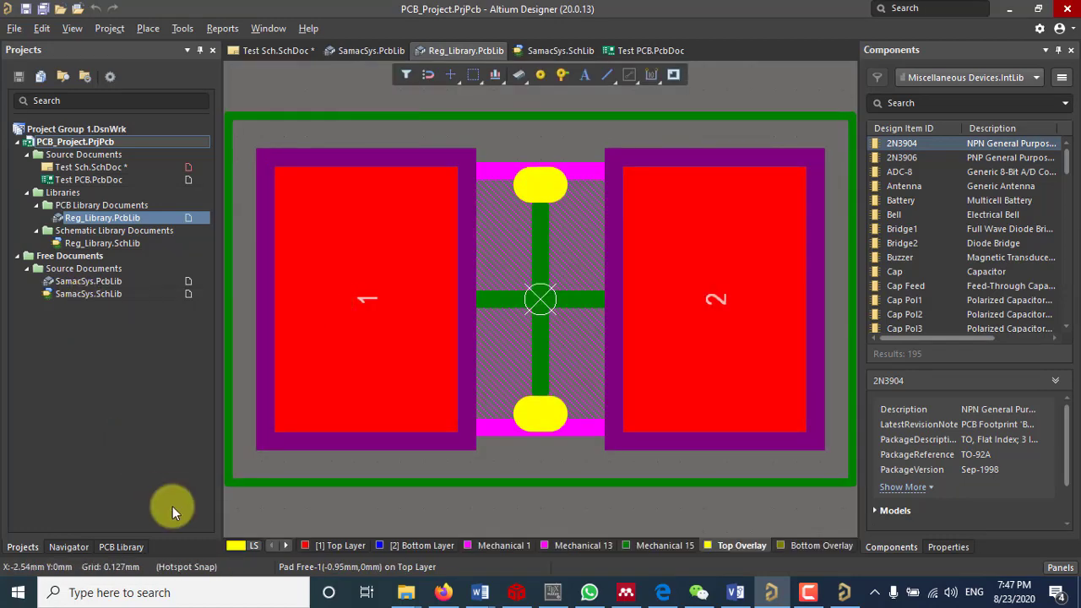
pyautogui.click(121, 547)
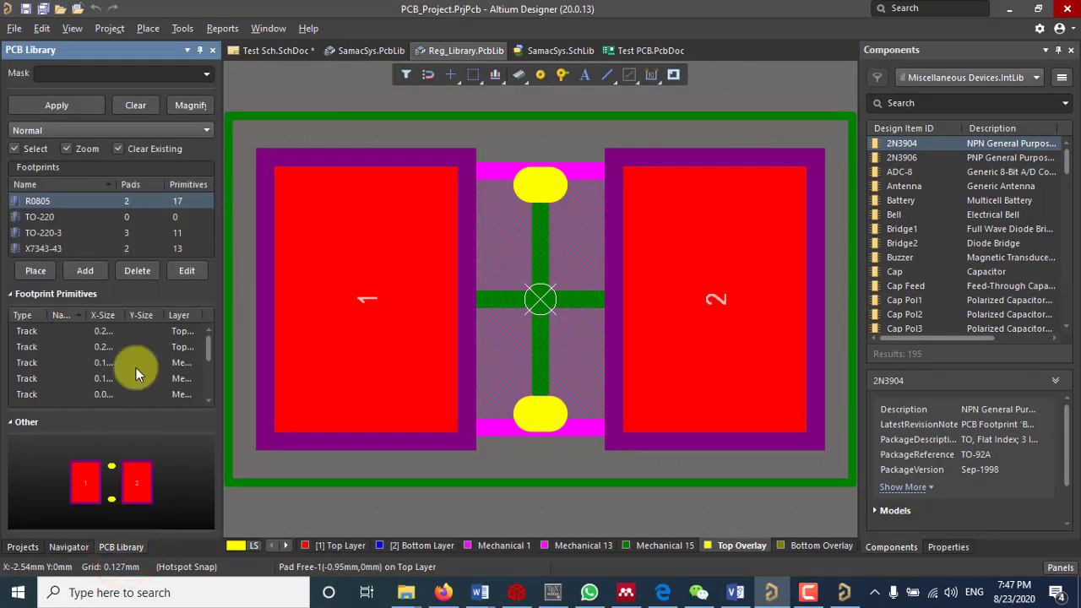
pyautogui.click(46, 224)
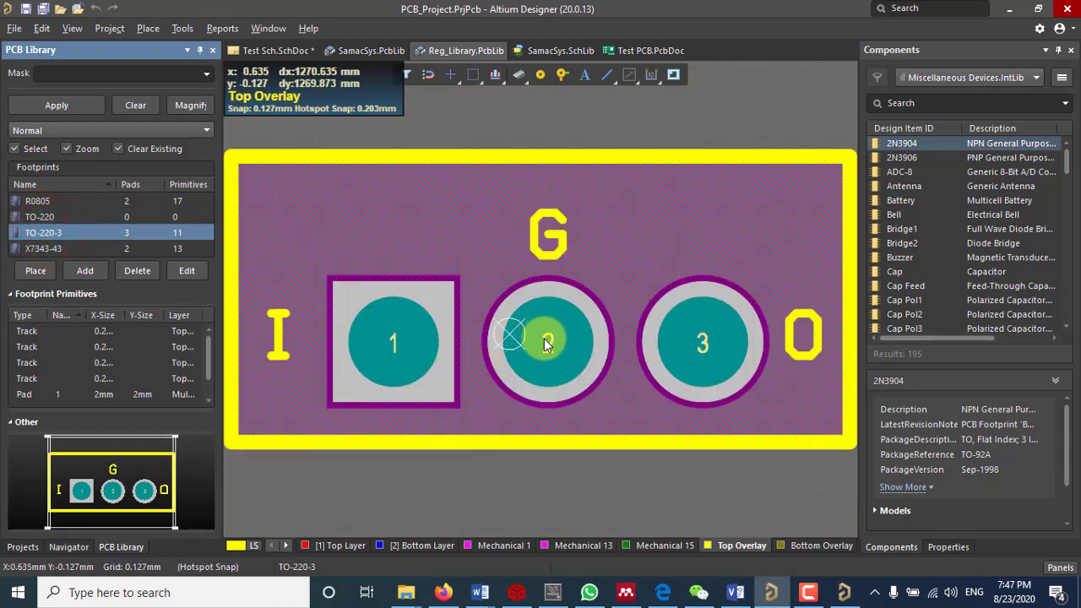
pyautogui.click(530, 133)
pyautogui.keyDown('ctrl'); pyautogui.scroll(-2, 530, 132); pyautogui.keyUp('ctrl')
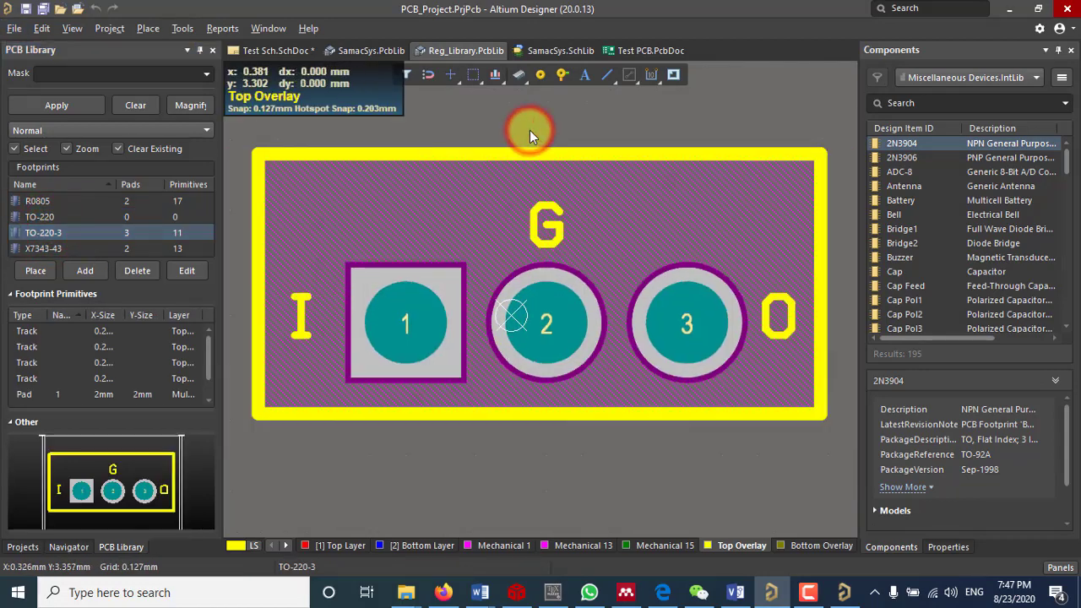
# Examine the properties of square pad 1 in the TO-220-3 footprint, including its template and pad stack.
pyautogui.click(942, 547)
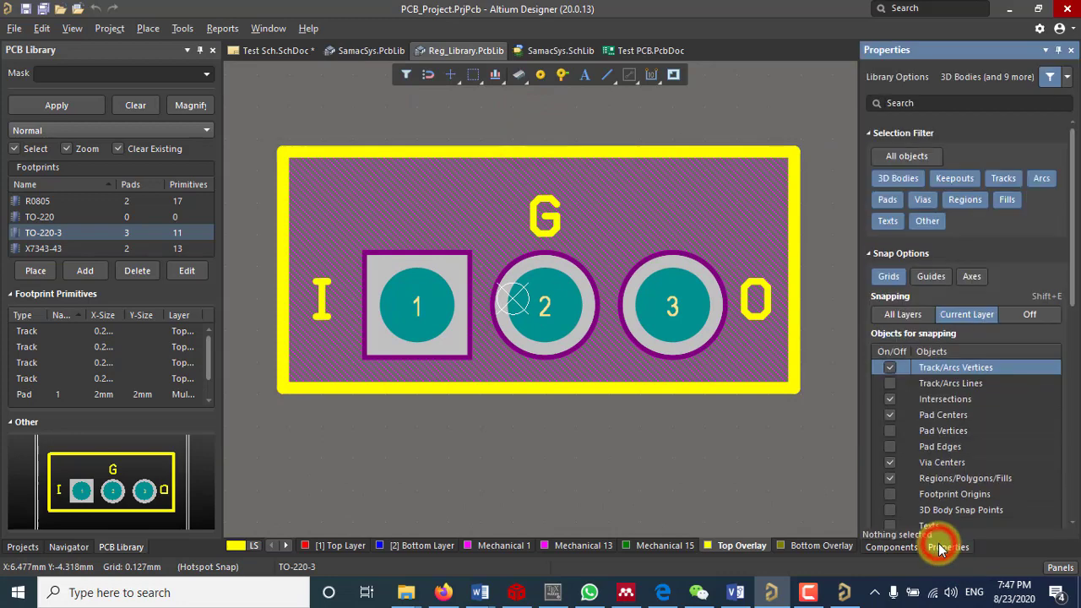
pyautogui.click(392, 338)
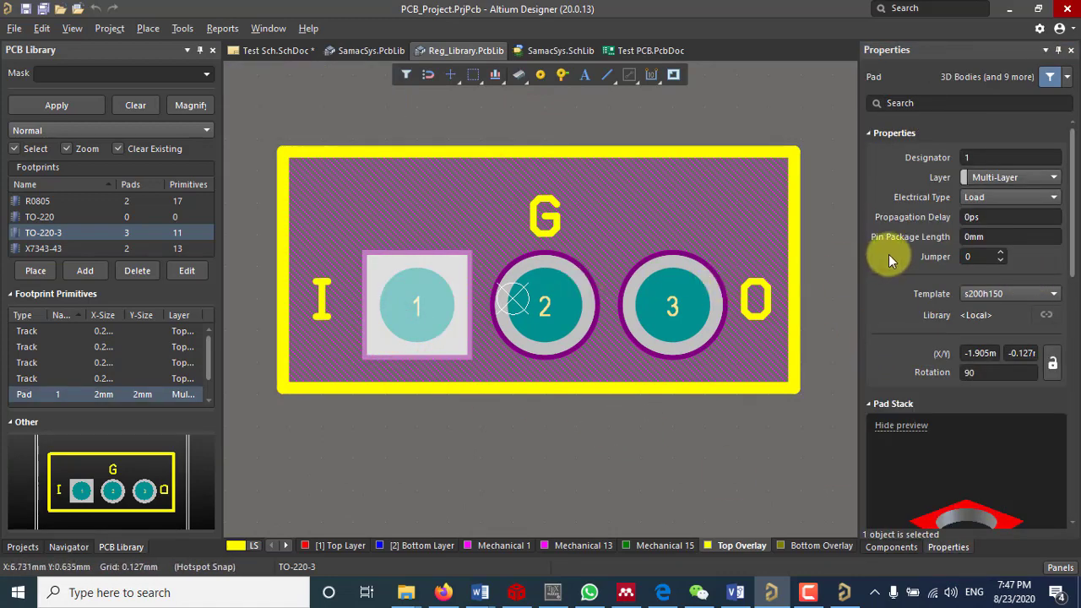
pyautogui.moveTo(1068, 211); pyautogui.dragTo(1047, 387)
pyautogui.scroll(5, 1039, 254)
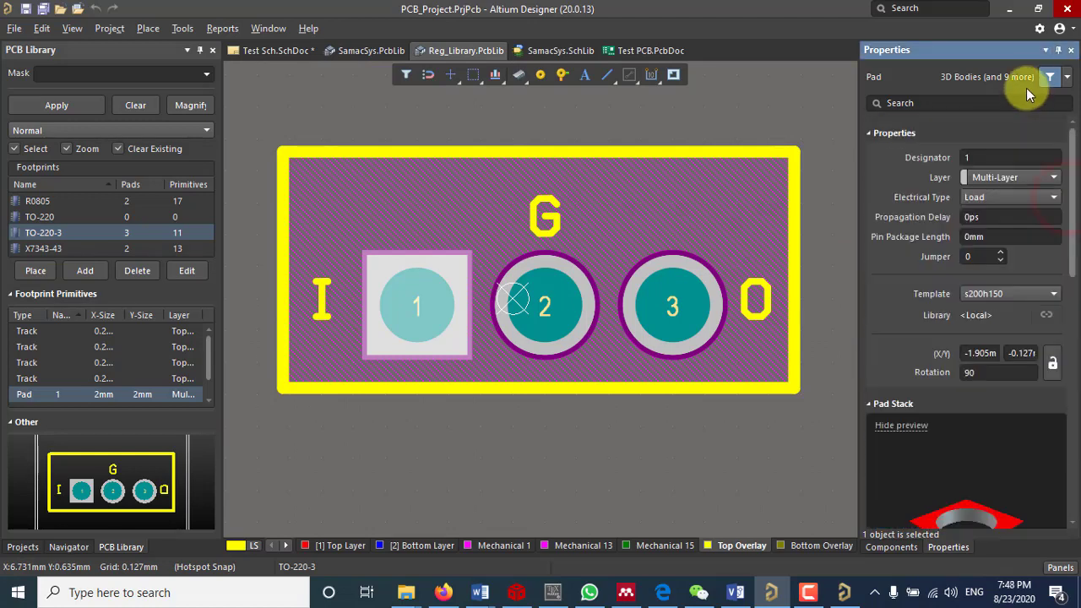
pyautogui.click(590, 425)
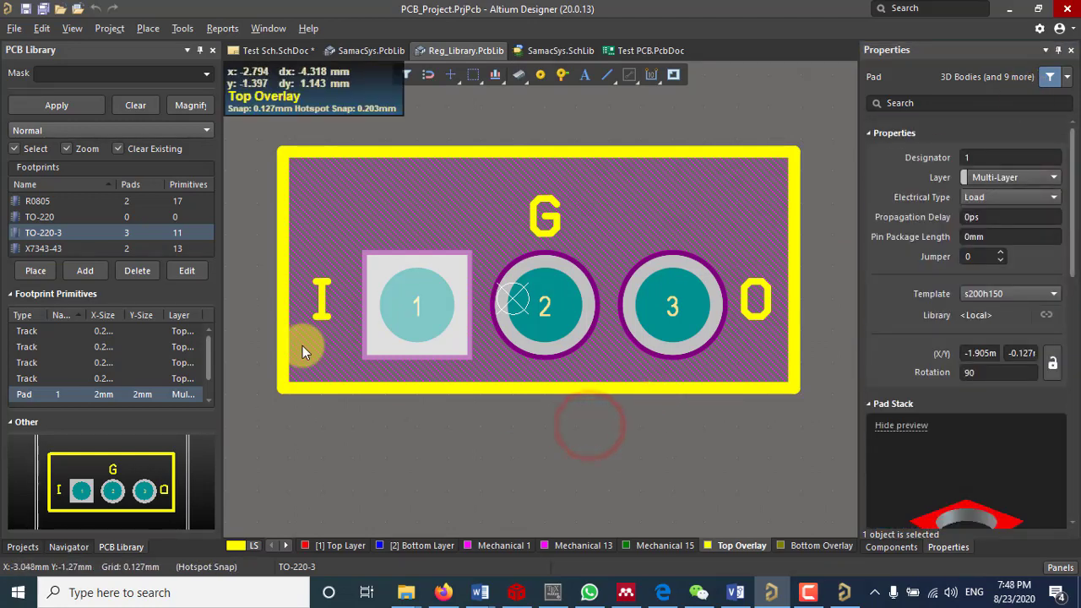
# Return to the project documents, view the SamacSys.SchLib symbol and reopen the SamacSys.PcbLib footprint.
pyautogui.click(20, 547)
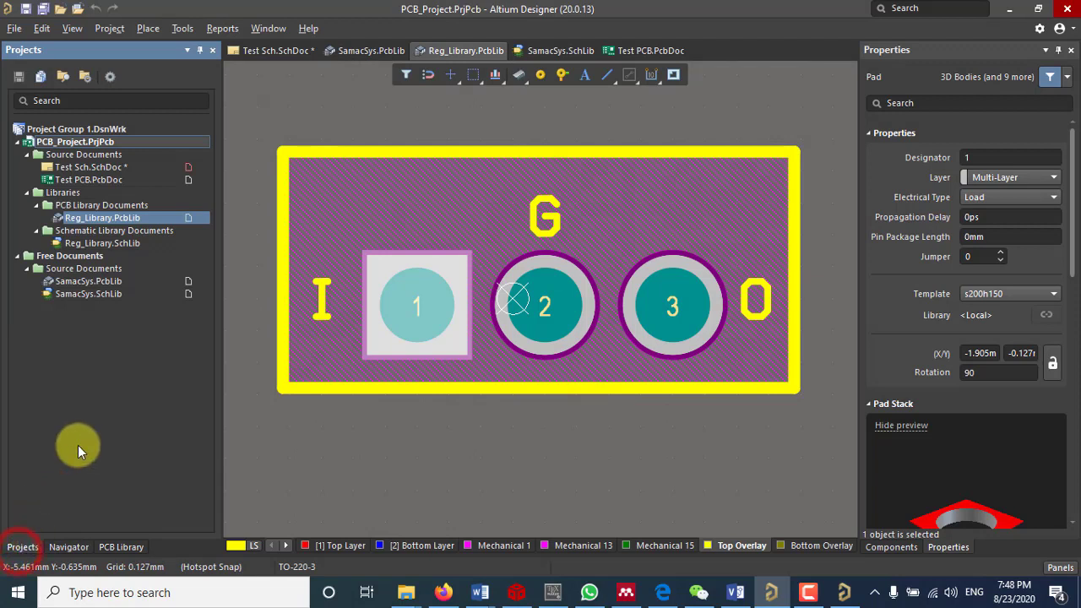
pyautogui.click(73, 322)
pyautogui.click(82, 294)
pyautogui.doubleClick(82, 294)
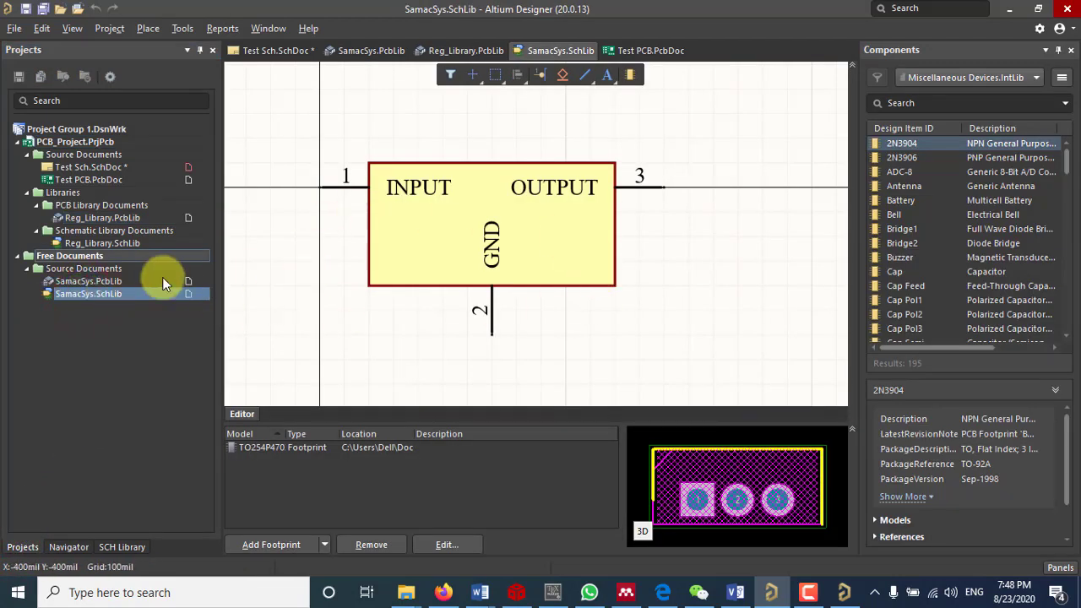
pyautogui.doubleClick(94, 280)
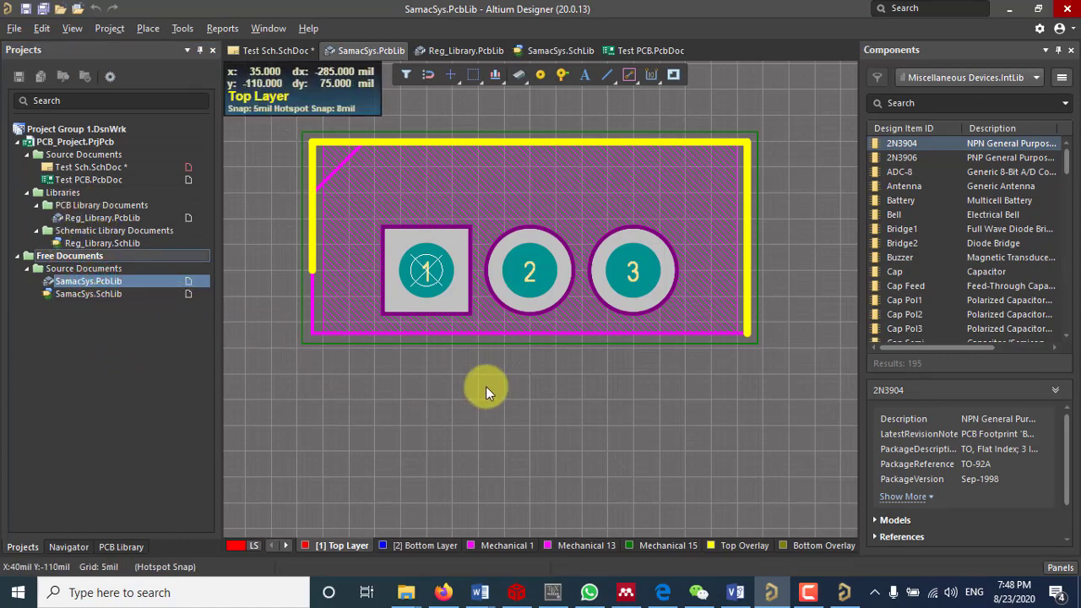
# Select the entire SamacSys footprint and copy it with the centre of pad 2 as the reference point.
pyautogui.click(788, 404)
pyautogui.click(261, 123)
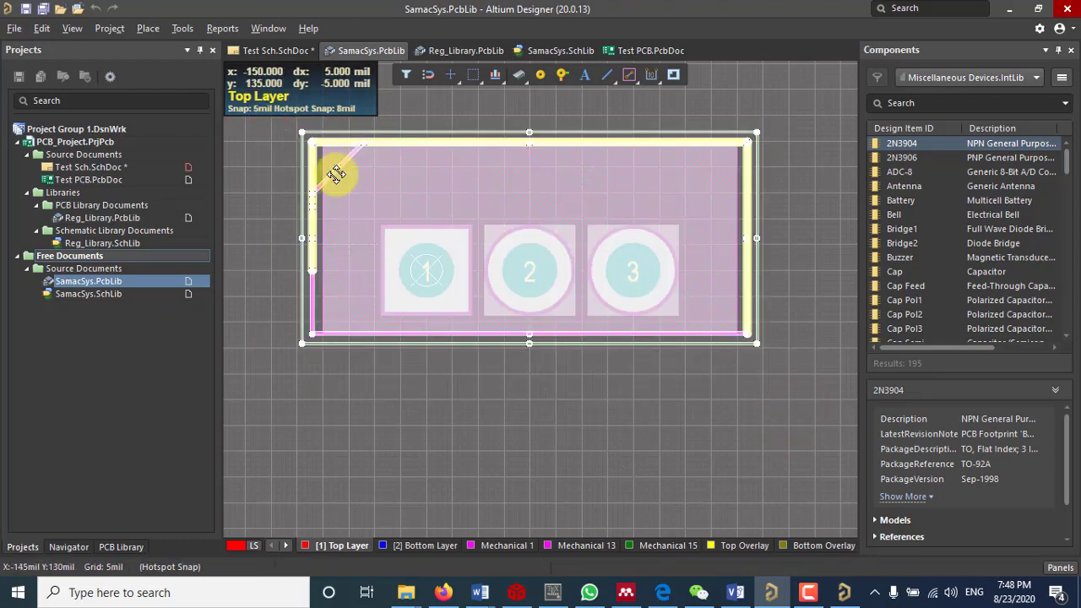
pyautogui.rightClick(537, 259)
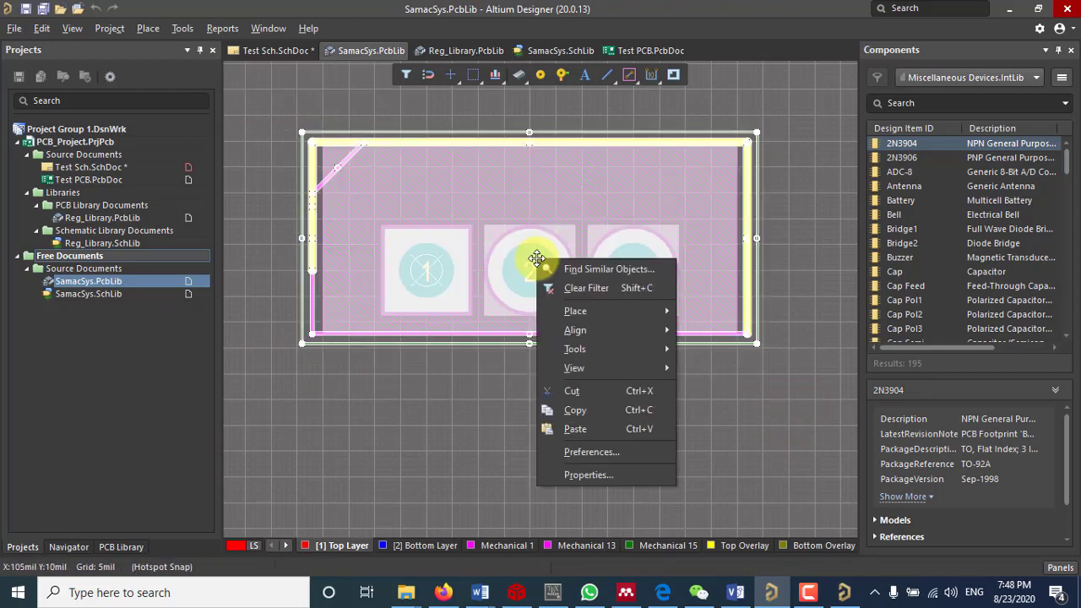
pyautogui.click(577, 415)
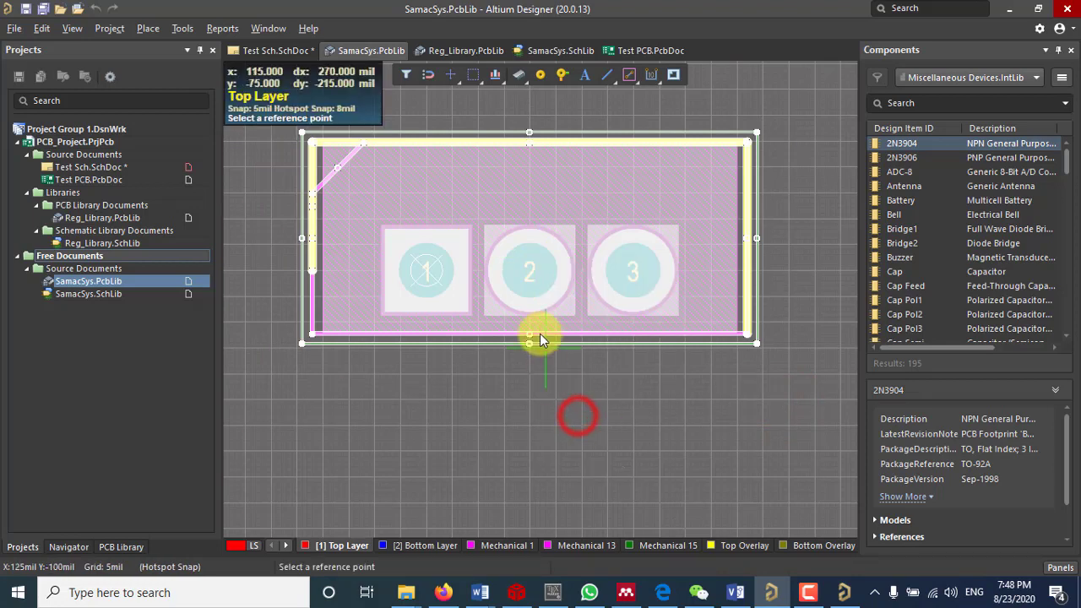
pyautogui.click(530, 273)
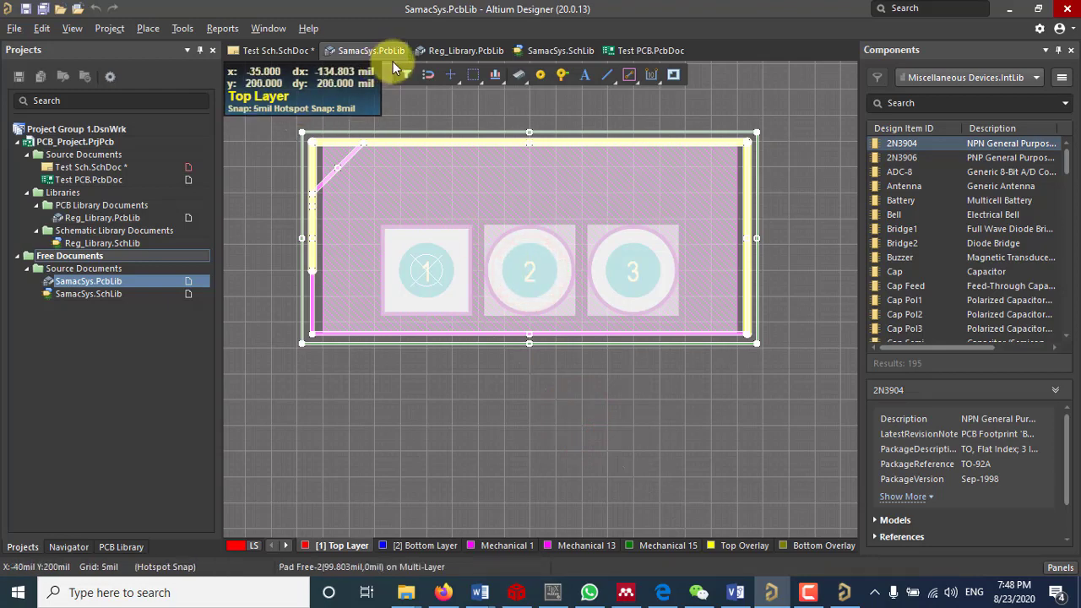
# Paste the copied SamacSys footprint into Reg_Library.PcbLib, in the empty space below the TO-220-3 footprint.
pyautogui.click(460, 51)
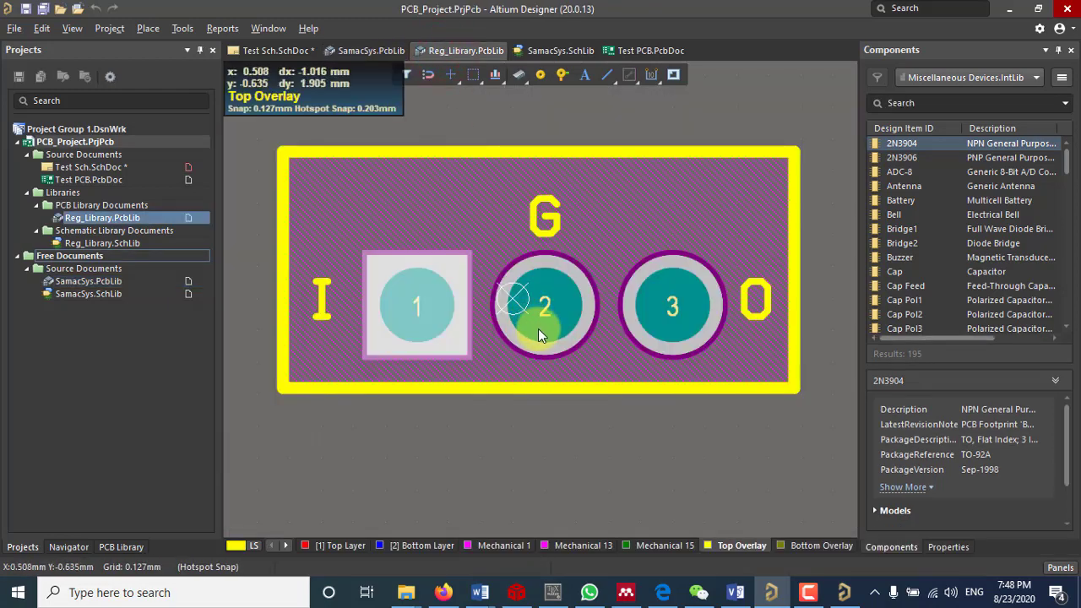
pyautogui.keyDown('ctrl'); pyautogui.scroll(-2, 541, 344); pyautogui.keyUp('ctrl')
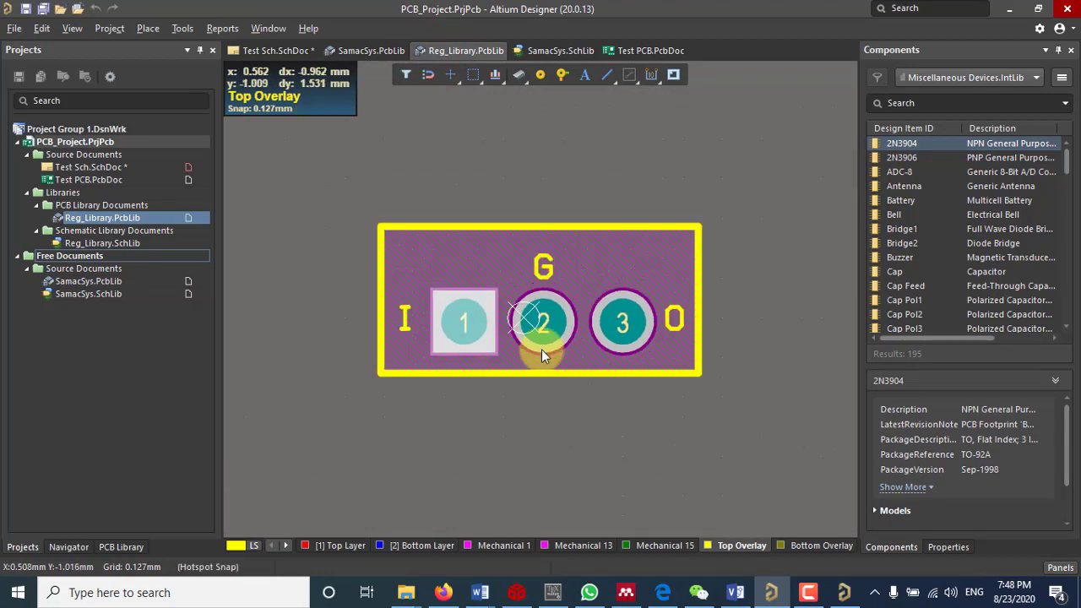
pyautogui.moveTo(506, 466); pyautogui.dragTo(500, 300, button='right')
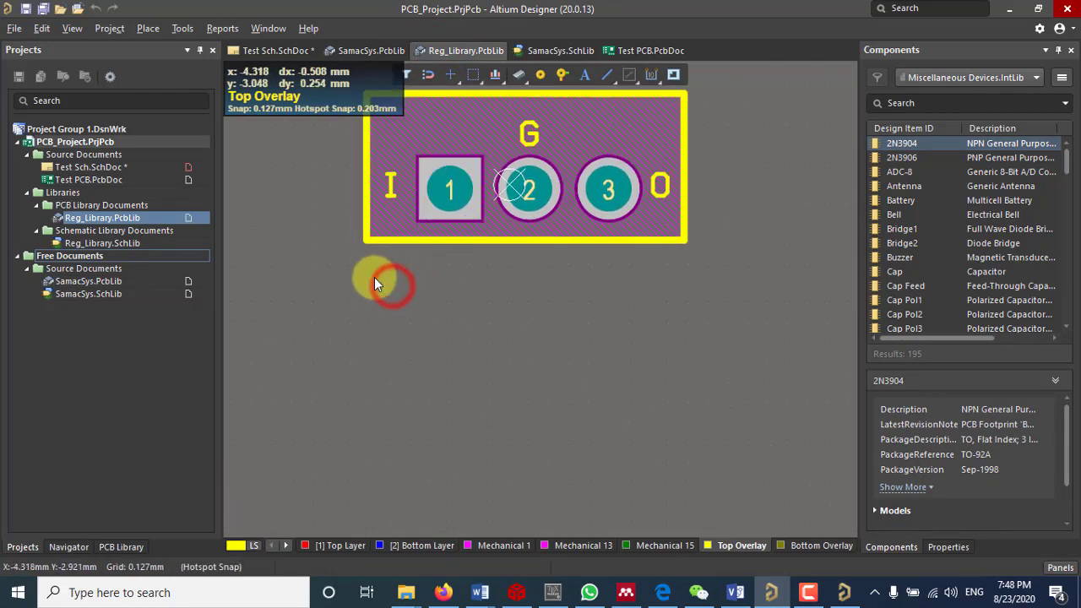
pyautogui.hotkey('ctrl', 'v')
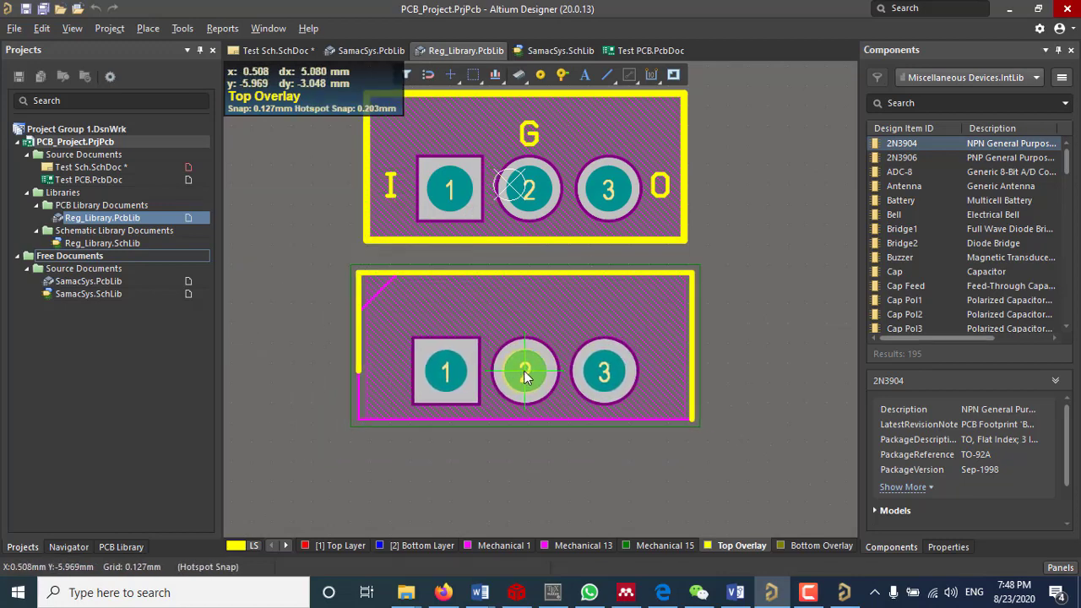
pyautogui.click(521, 371)
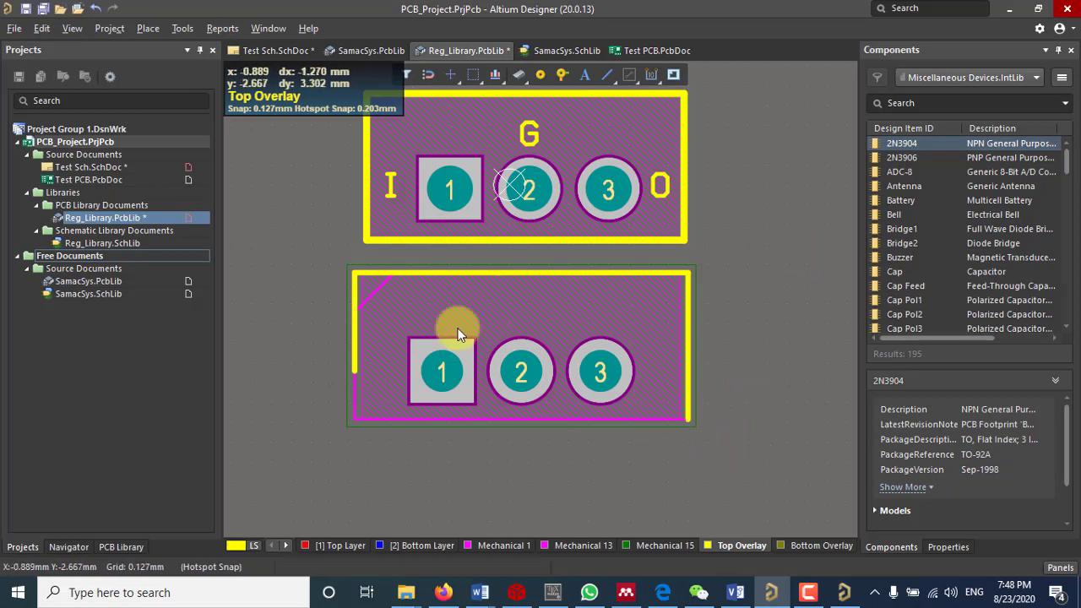
# Check square pad 1 of the pasted footprint and clear the selection.
pyautogui.click(424, 370)
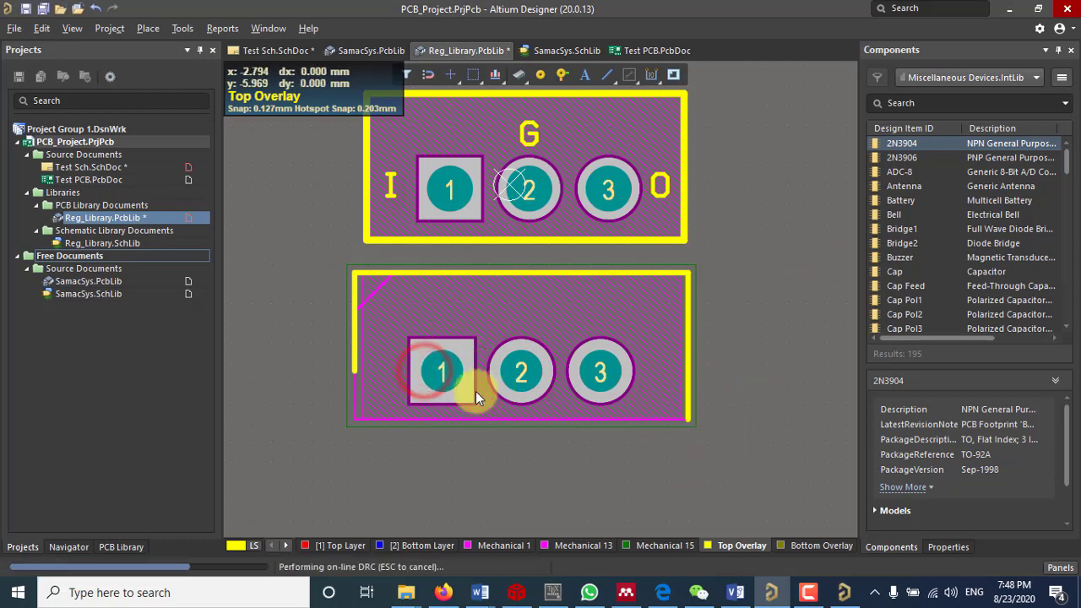
pyautogui.click(440, 373)
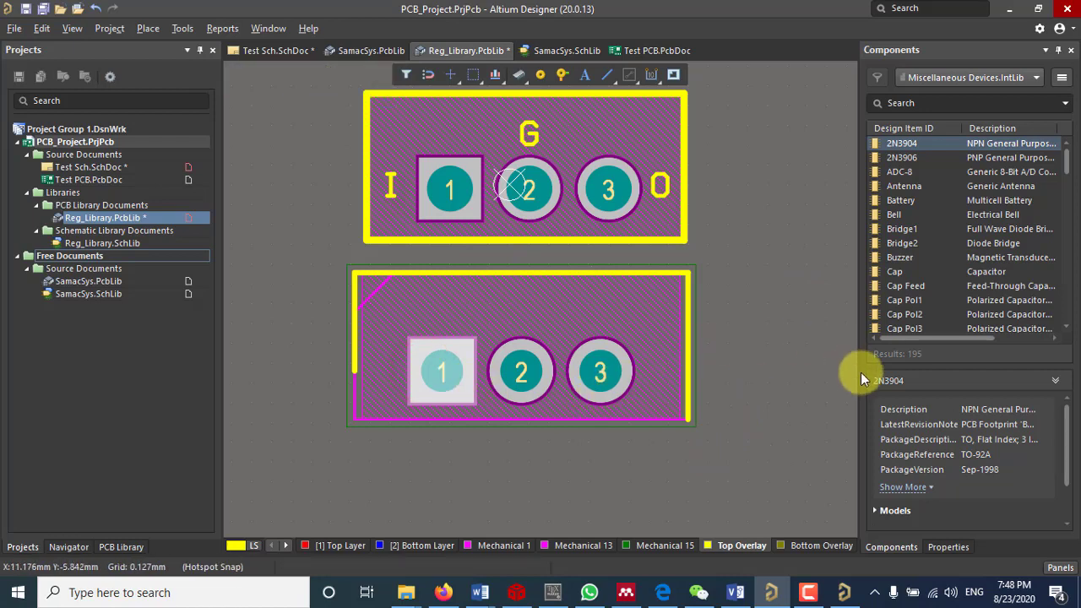
pyautogui.click(746, 362)
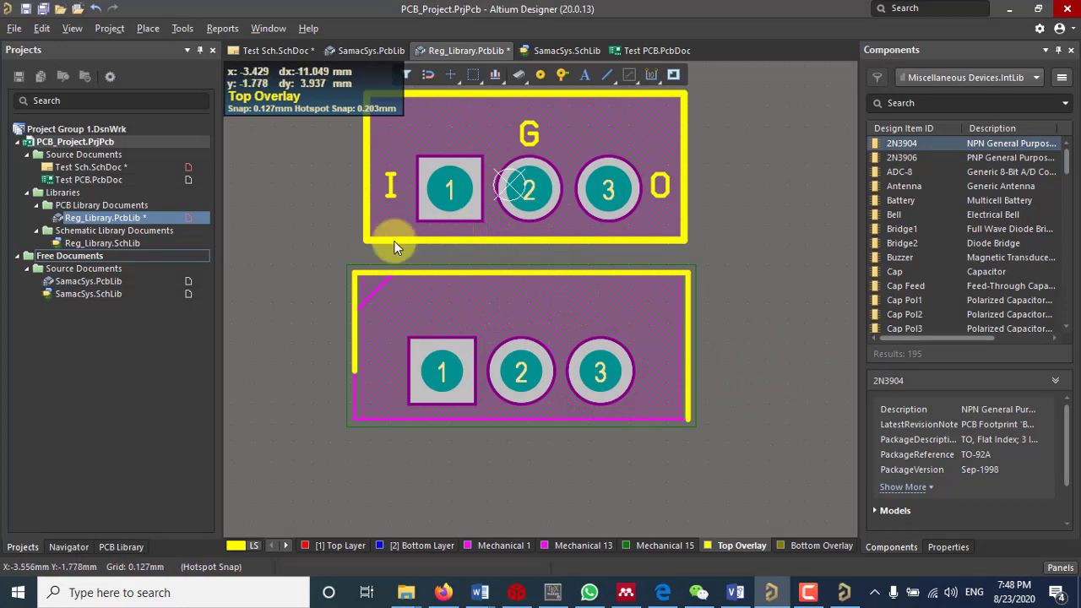
# Move the whole pasted footprint up against the TO-220-3 outline with its pads aligned beneath pads 1 to 3, and compare the two.
pyautogui.moveTo(290, 256); pyautogui.dragTo(763, 443)
pyautogui.moveTo(625, 323); pyautogui.dragTo(634, 304)
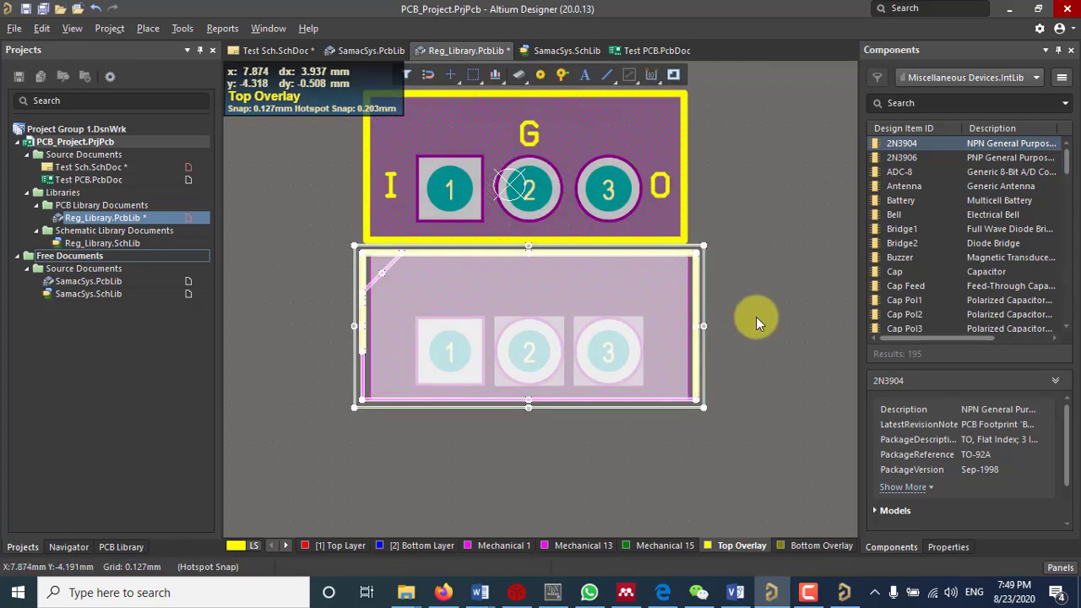
pyautogui.click(756, 317)
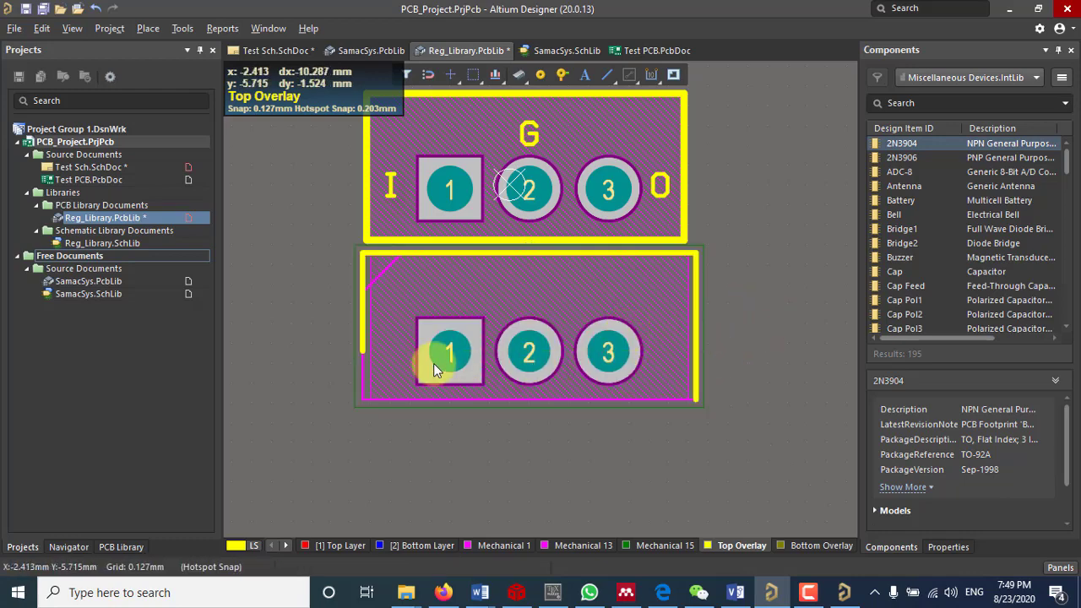
pyautogui.click(623, 205)
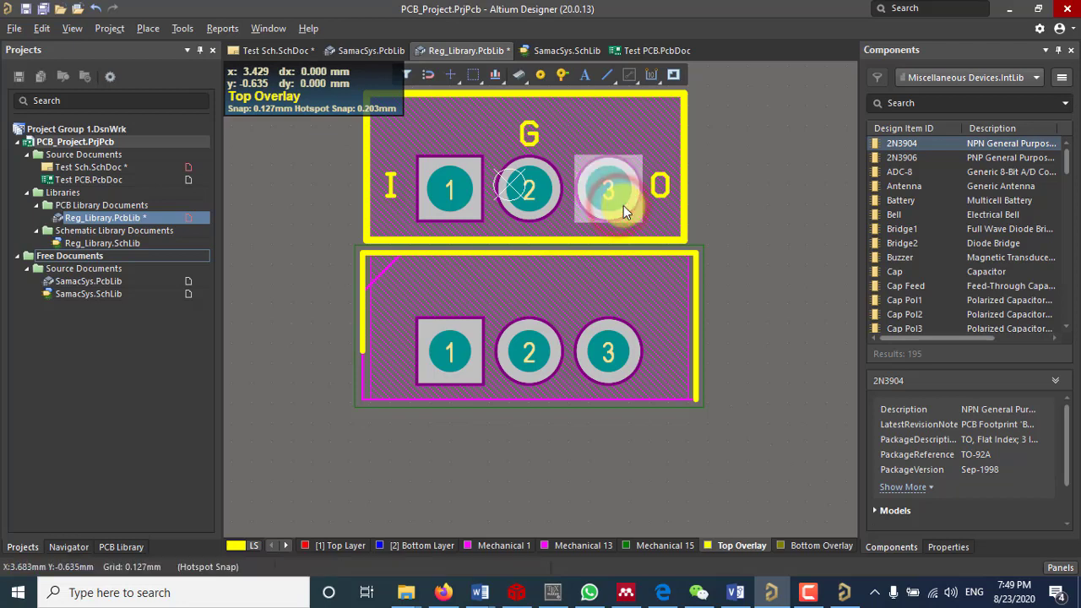
# Compare the pad size and hole size of pad 3 in the TO-220-3 footprint with those of pad 3 in the SamacSys footprint.
pyautogui.click(945, 549)
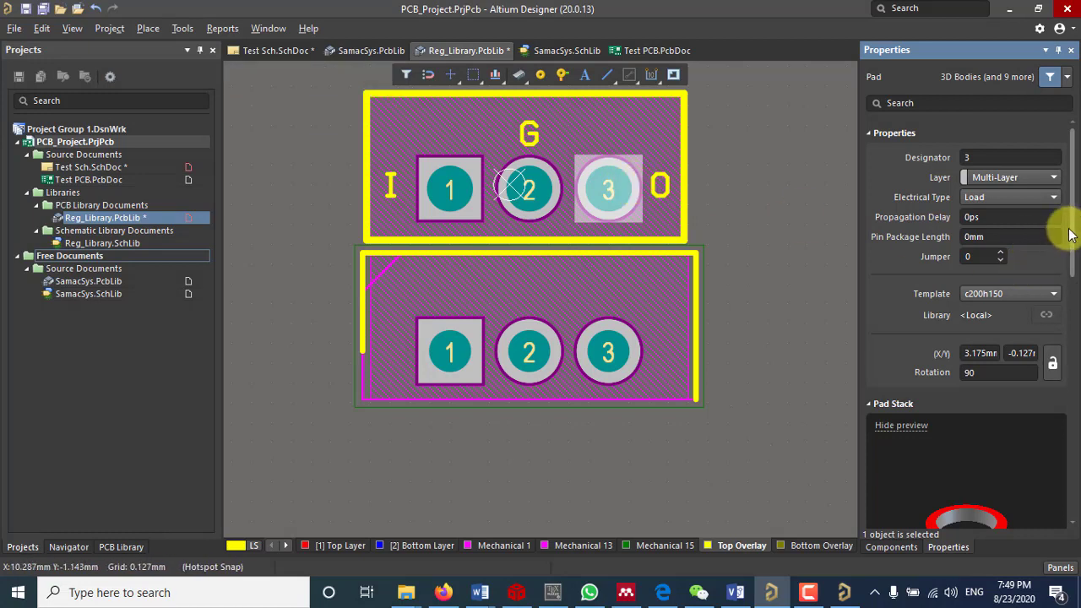
pyautogui.scroll(-3, 1070, 234)
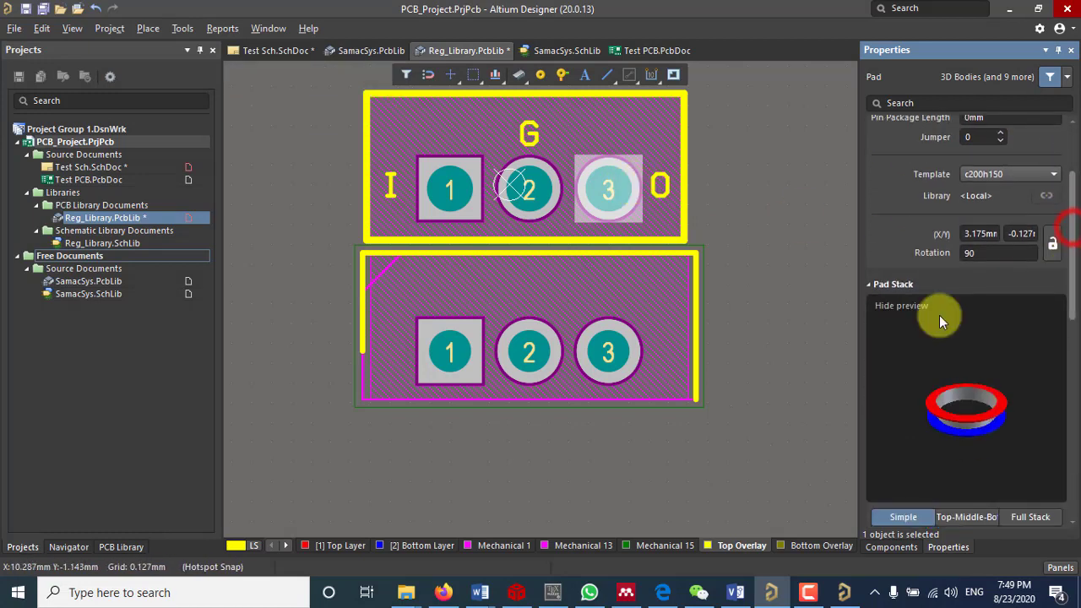
pyautogui.click(612, 376)
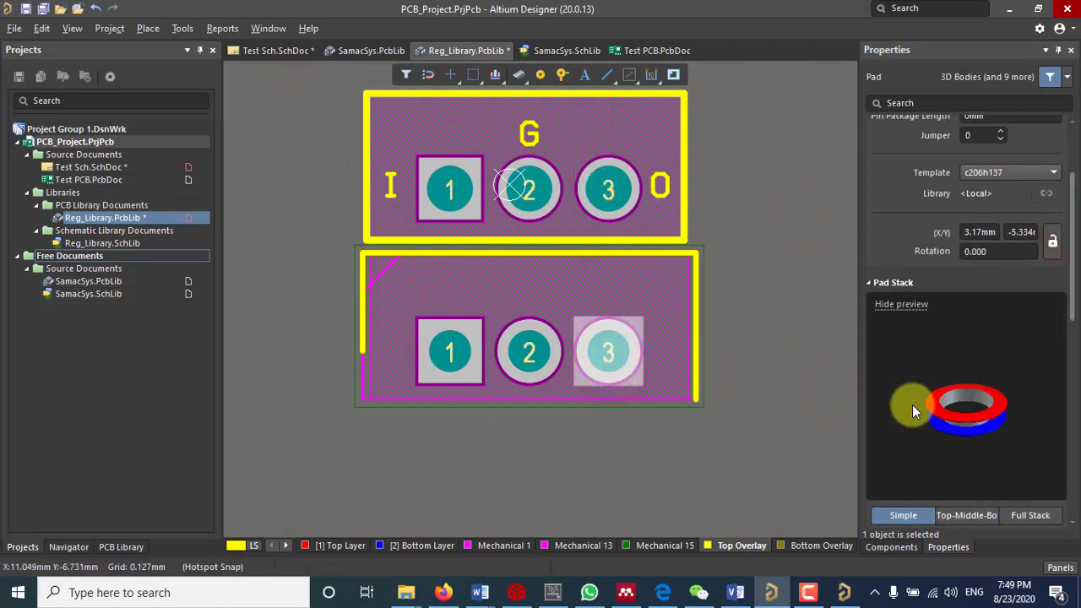
pyautogui.moveTo(1071, 222); pyautogui.dragTo(1047, 361)
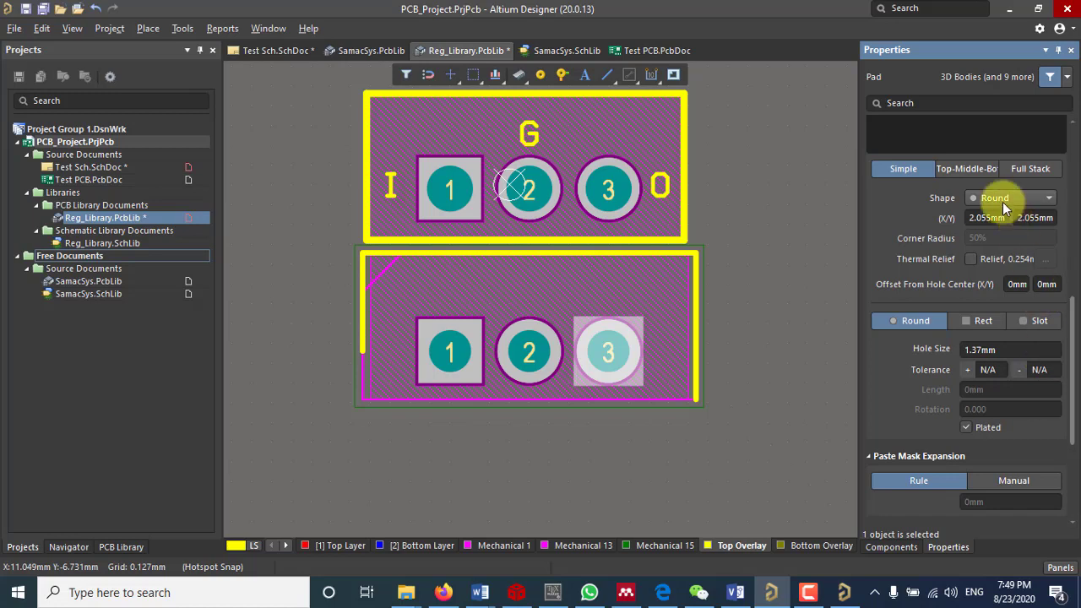
pyautogui.click(602, 193)
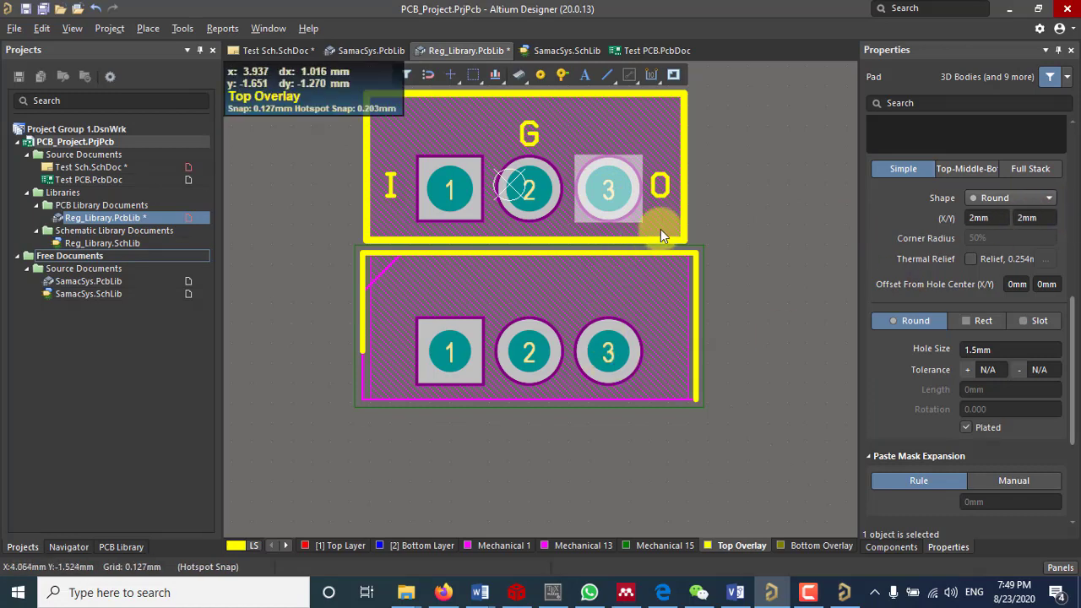
pyautogui.click(597, 339)
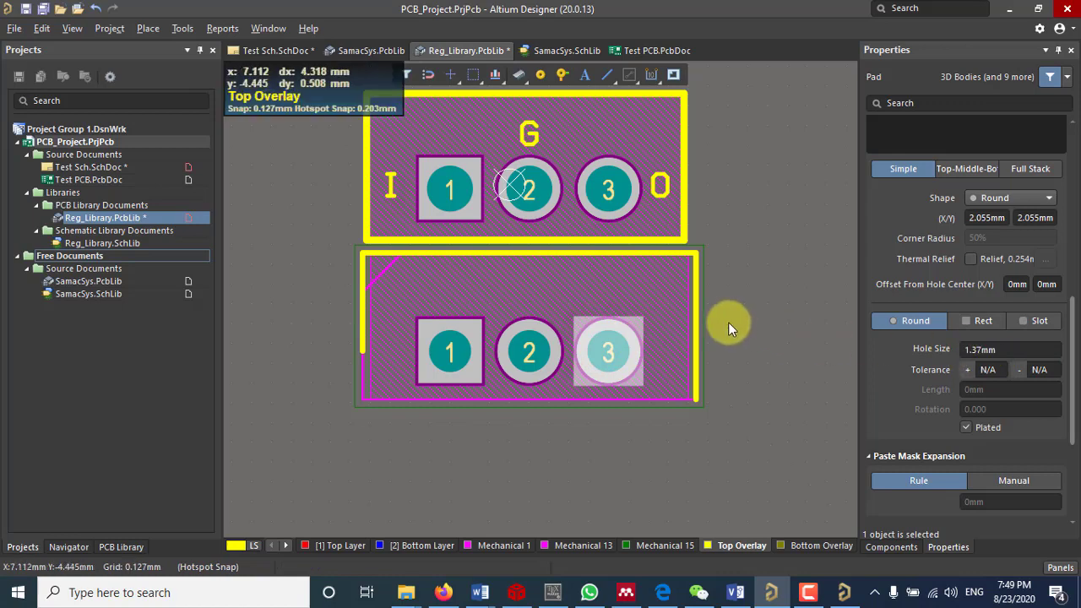
# Set the X and Y size of pad 3 in the TO-220-3 footprint to 2.1 mm and clear the selection.
pyautogui.click(612, 211)
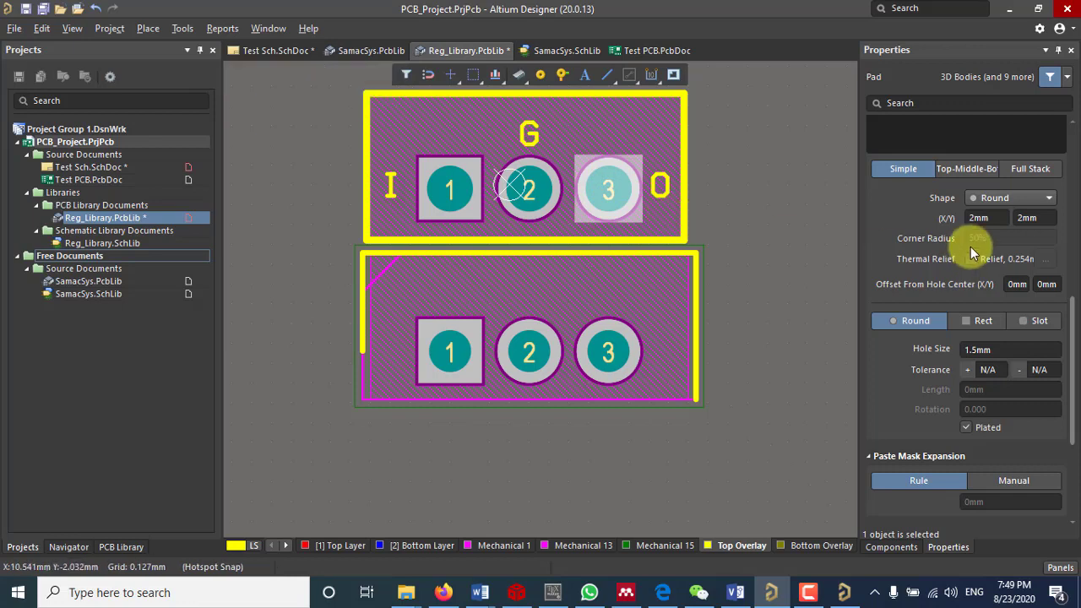
pyautogui.click(976, 218)
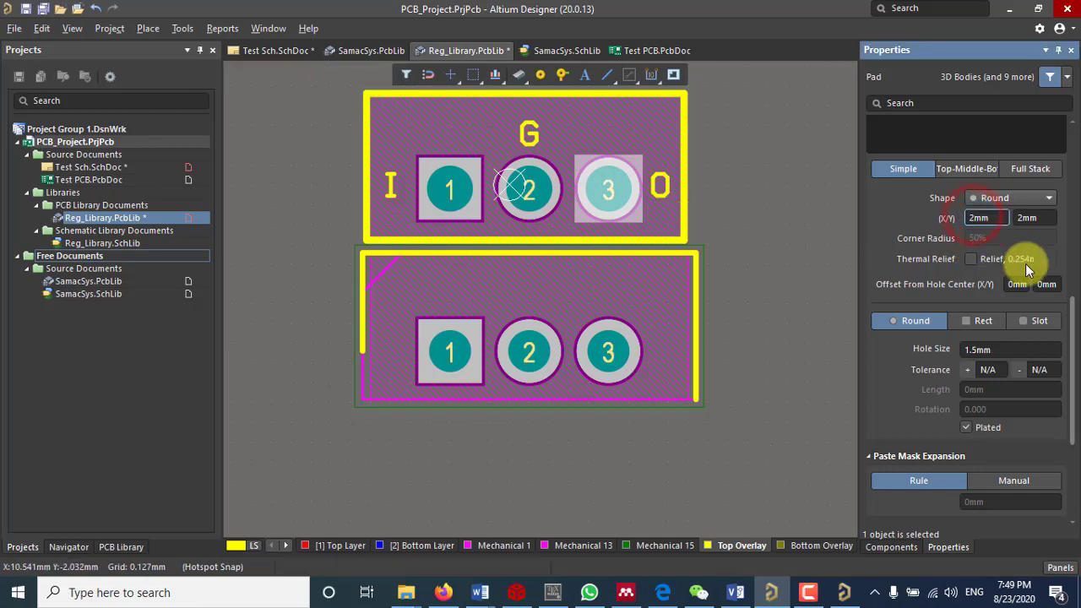
pyautogui.write('.1')
pyautogui.press('Return')
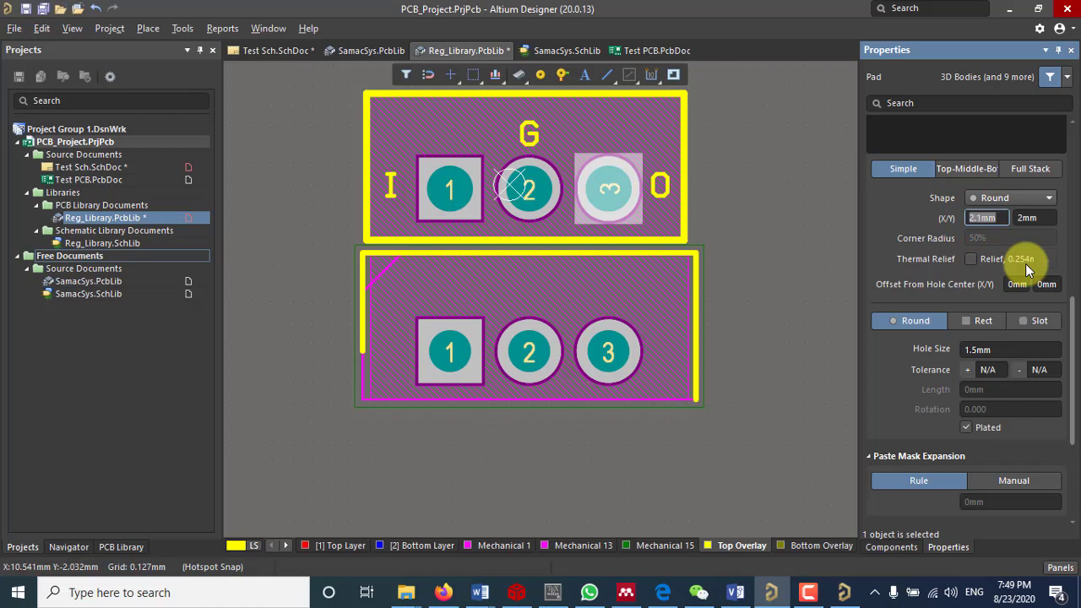
pyautogui.click(1025, 217)
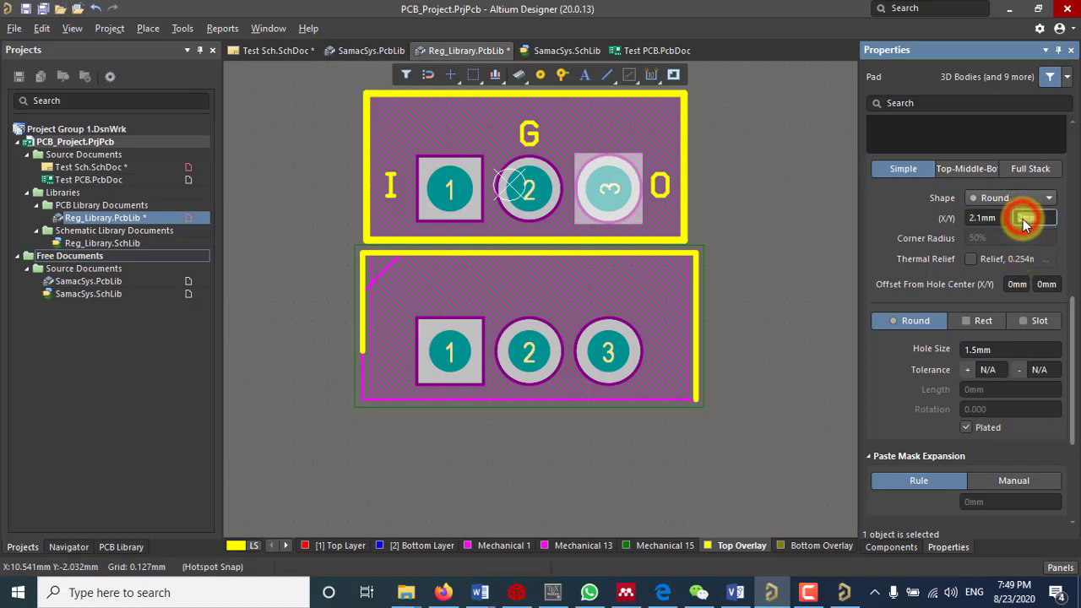
pyautogui.write('3')
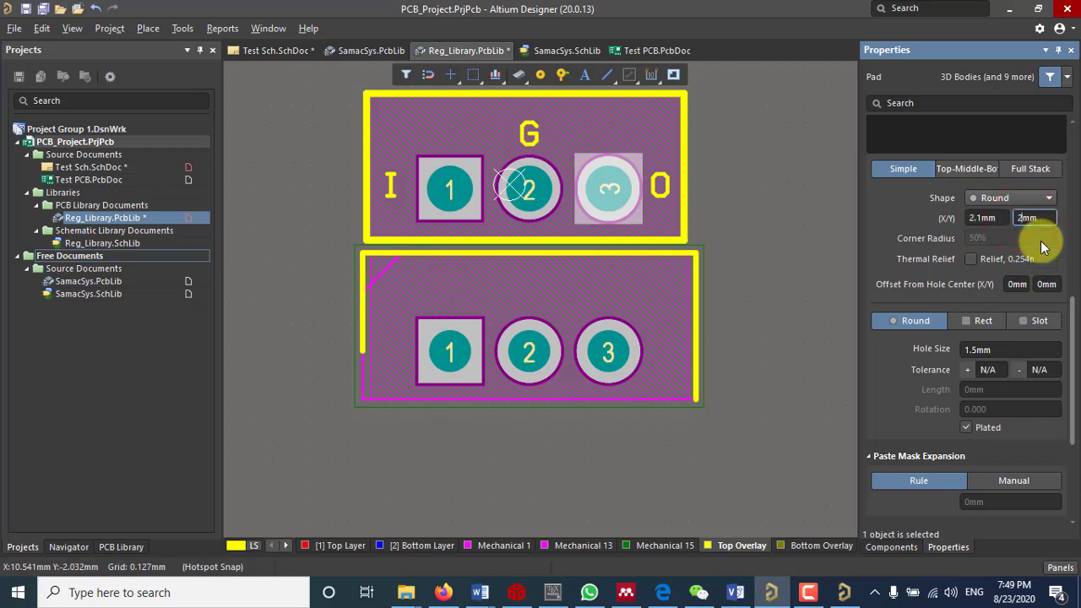
pyautogui.press('Return')
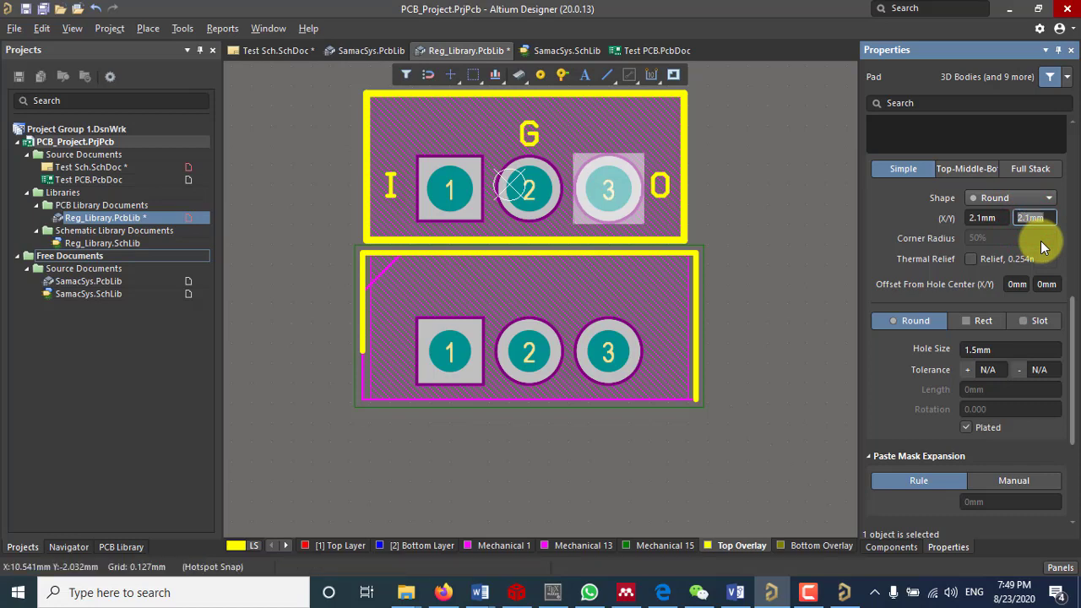
pyautogui.click(813, 287)
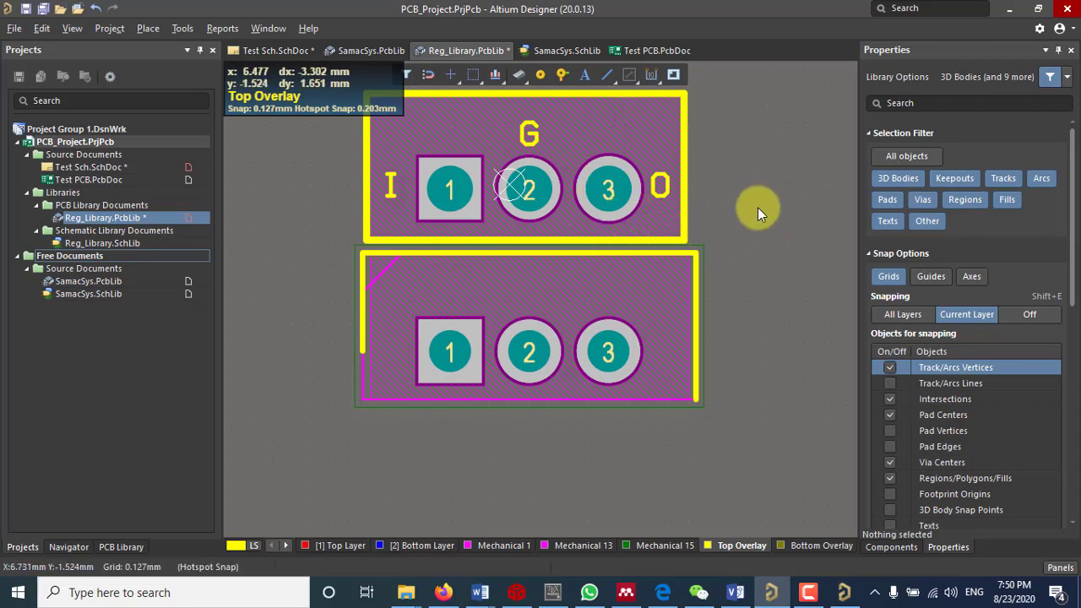
# Review the properties of the TO-220-3 footprint's pad 3, including its template and location, and clear the selection.
pyautogui.scroll(1, 759, 218)
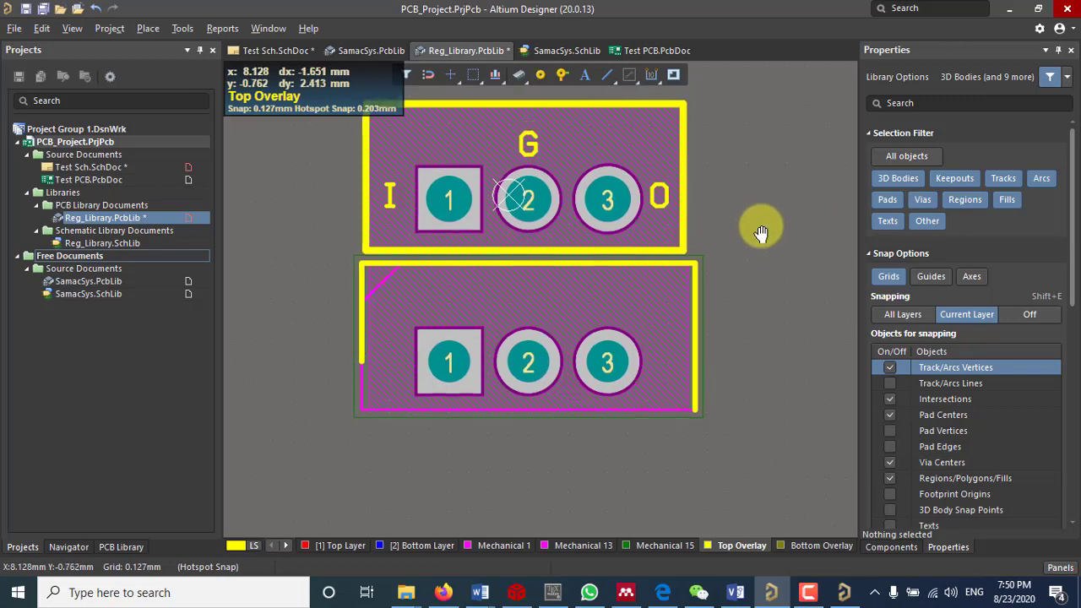
pyautogui.click(624, 230)
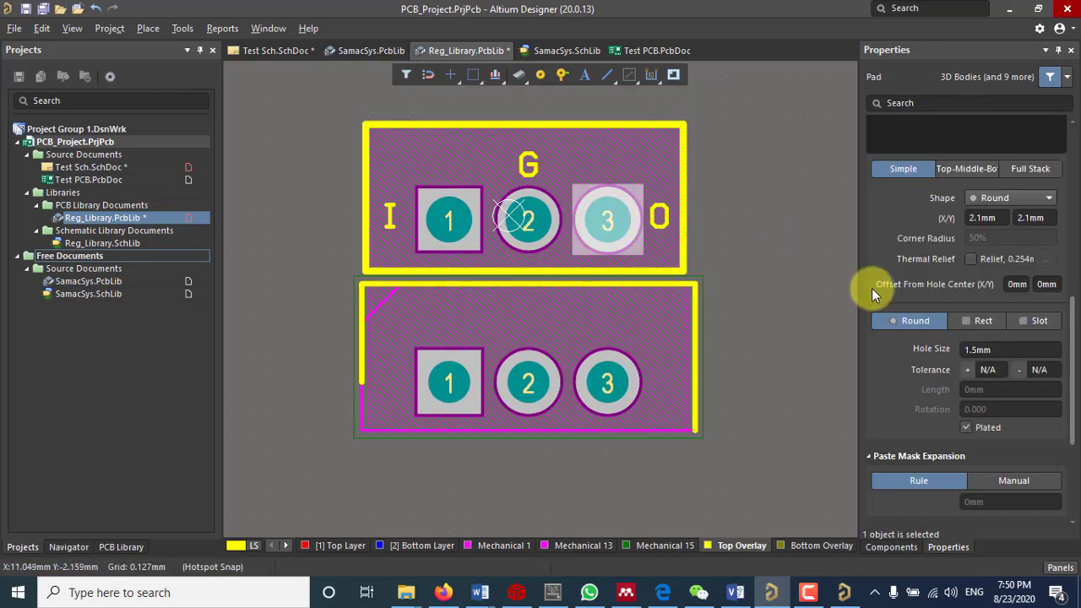
pyautogui.scroll(8, 962, 267)
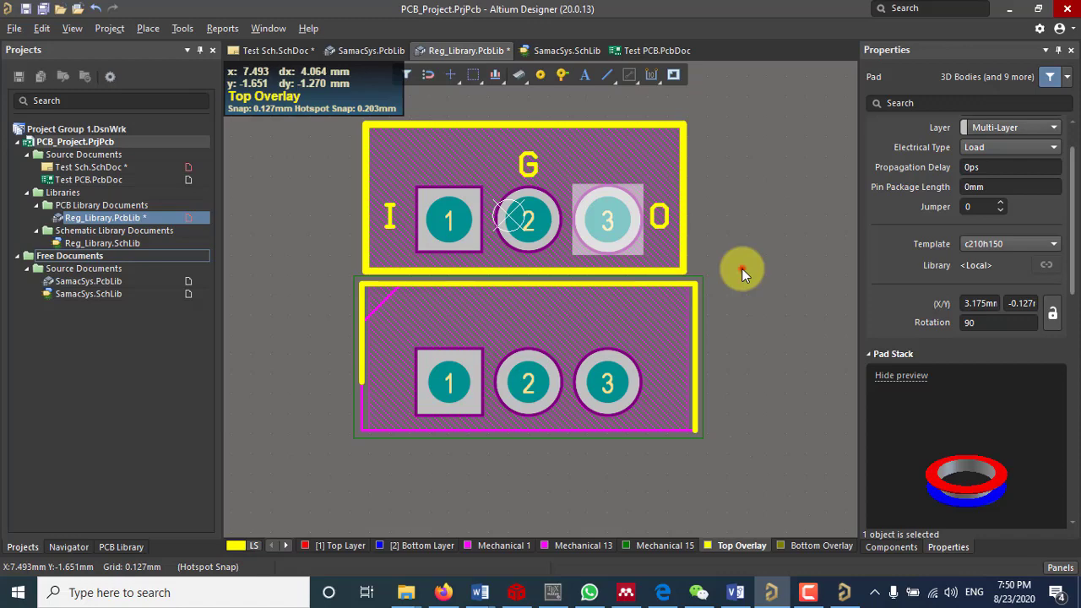
pyautogui.click(742, 270)
pyautogui.moveTo(740, 317); pyautogui.dragTo(741, 281, button='right')
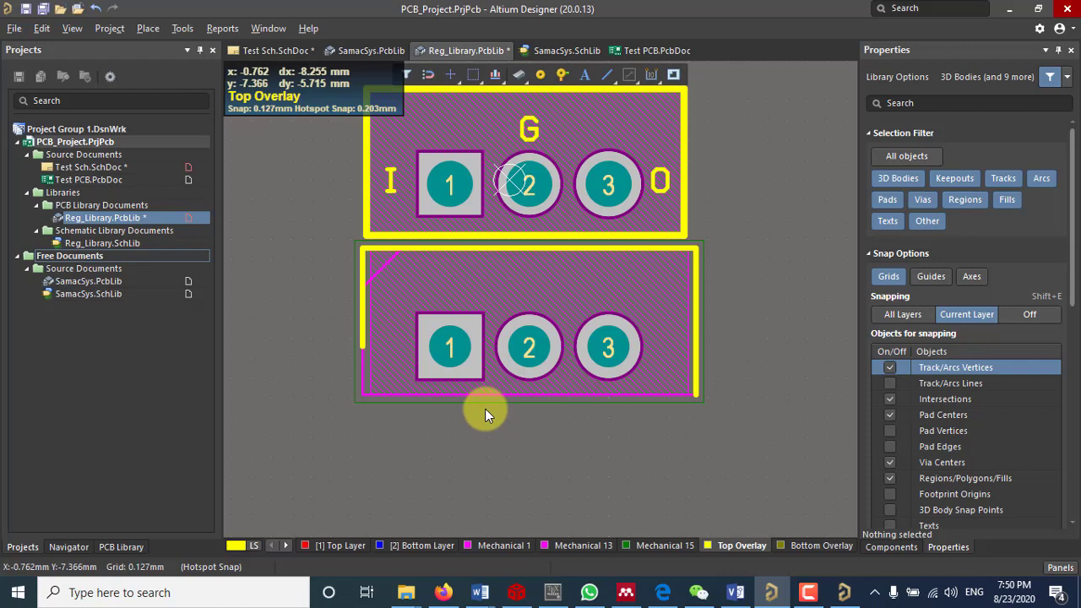
pyautogui.moveTo(553, 430); pyautogui.dragTo(597, 467, button='right')
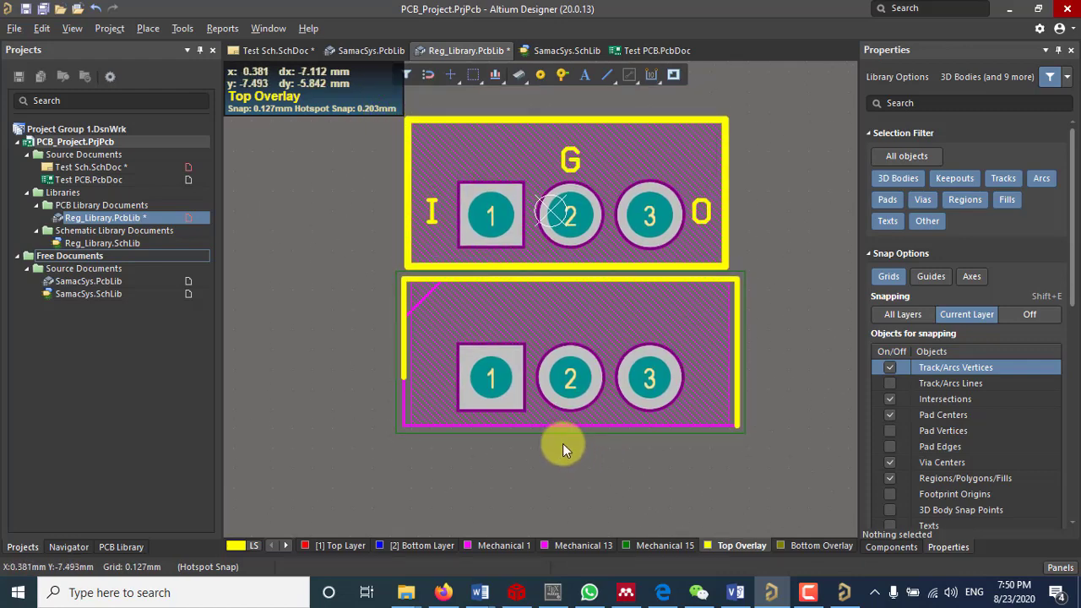
# Inspect the two footprints' component bodies in the 3D view and return to the 2D view.
pyautogui.press('3')
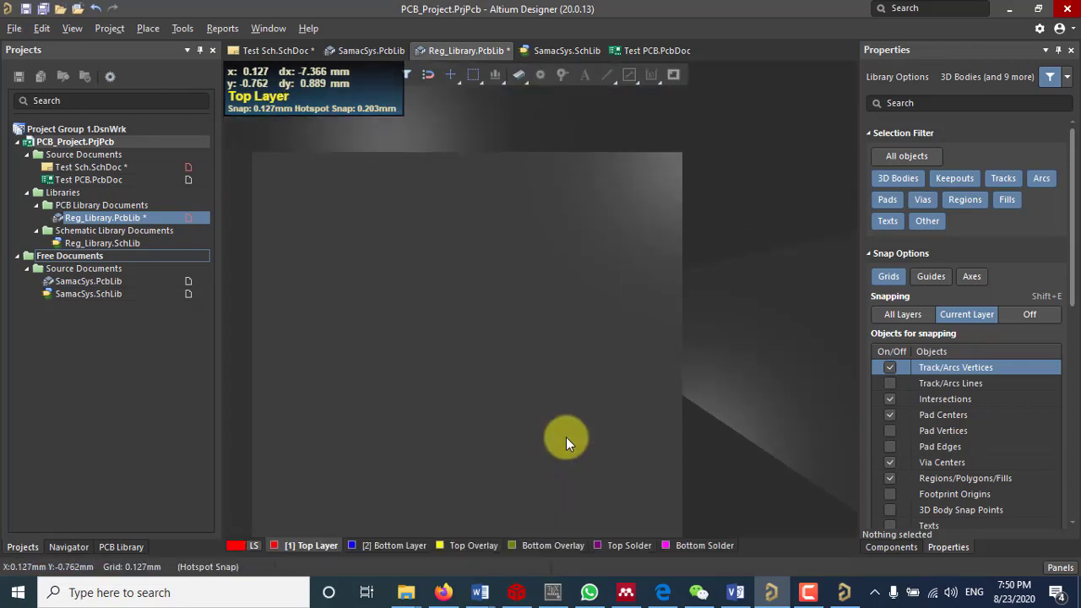
pyautogui.keyDown('ctrl'); pyautogui.scroll(-3, 566, 437); pyautogui.keyUp('ctrl')
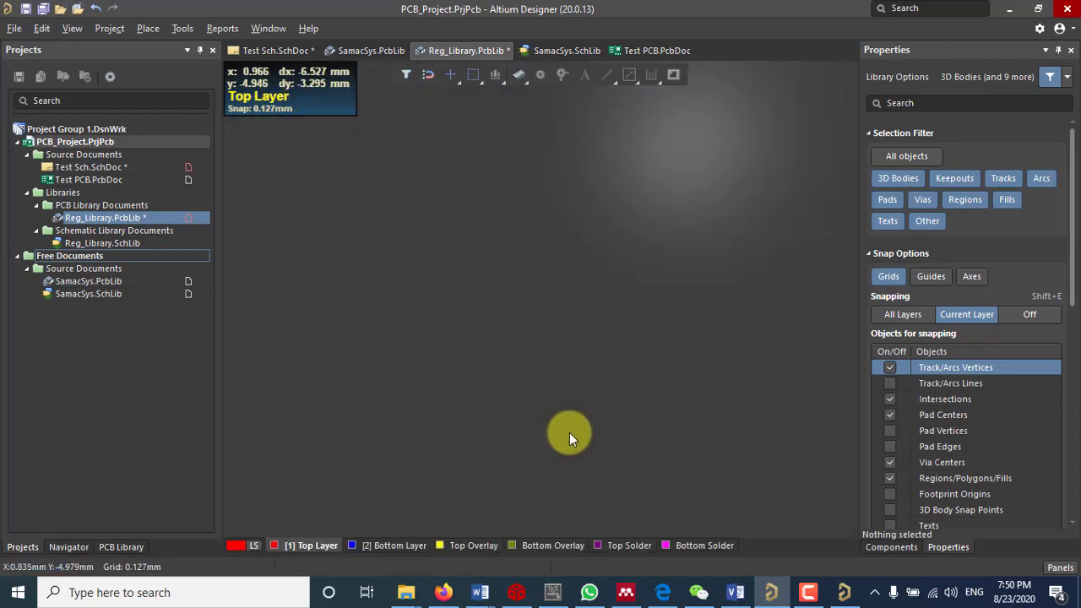
pyautogui.keyDown('ctrl'); pyautogui.scroll(-4, 570, 435); pyautogui.keyUp('ctrl')
pyautogui.moveTo(584, 510); pyautogui.dragTo(577, 336, button='right')
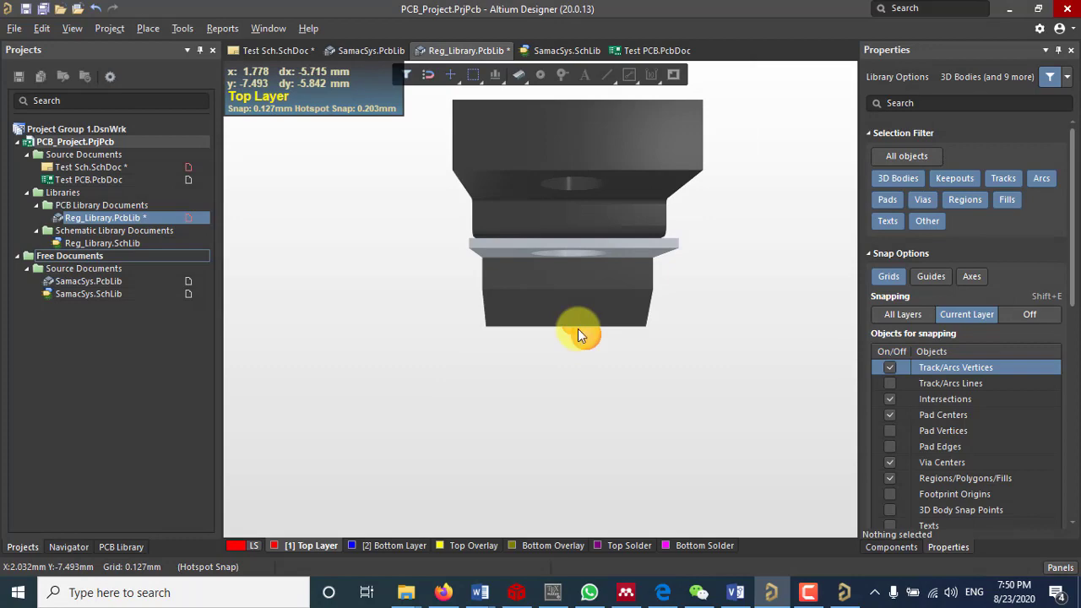
pyautogui.press('2')
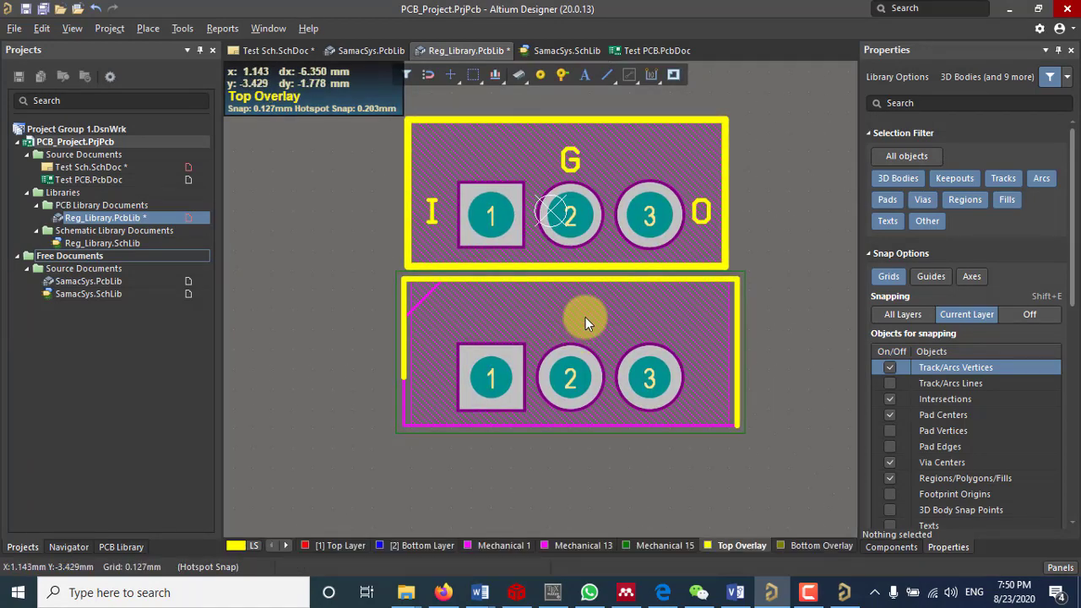
pyautogui.moveTo(582, 316); pyautogui.dragTo(581, 356, button='right')
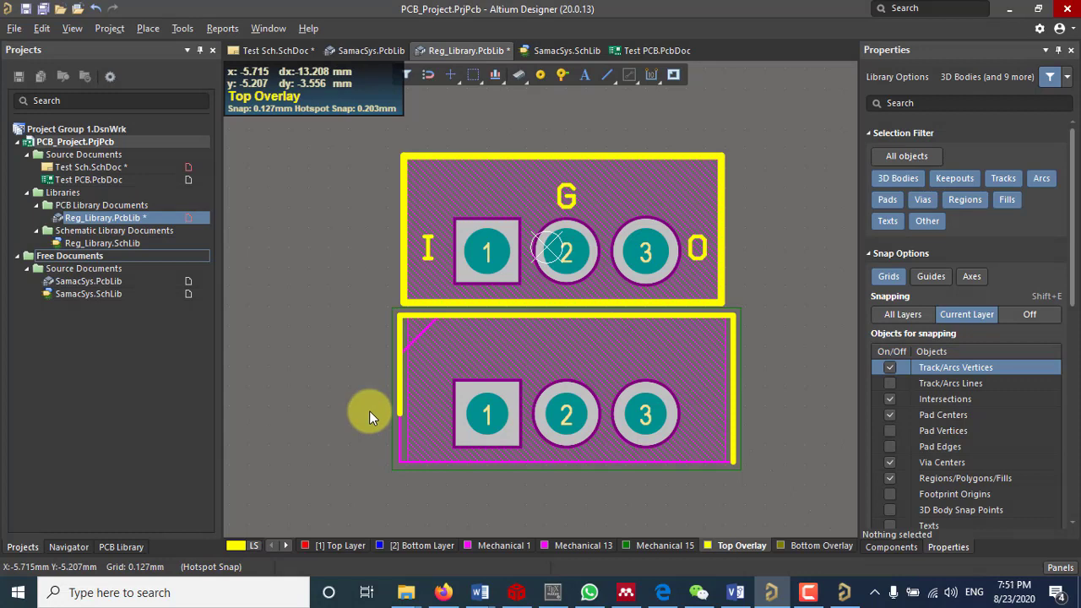
# Delete the pasted SamacSys footprint below the TO-220-3 footprint and save Reg_Library.PcbLib.
pyautogui.moveTo(347, 306); pyautogui.dragTo(782, 492)
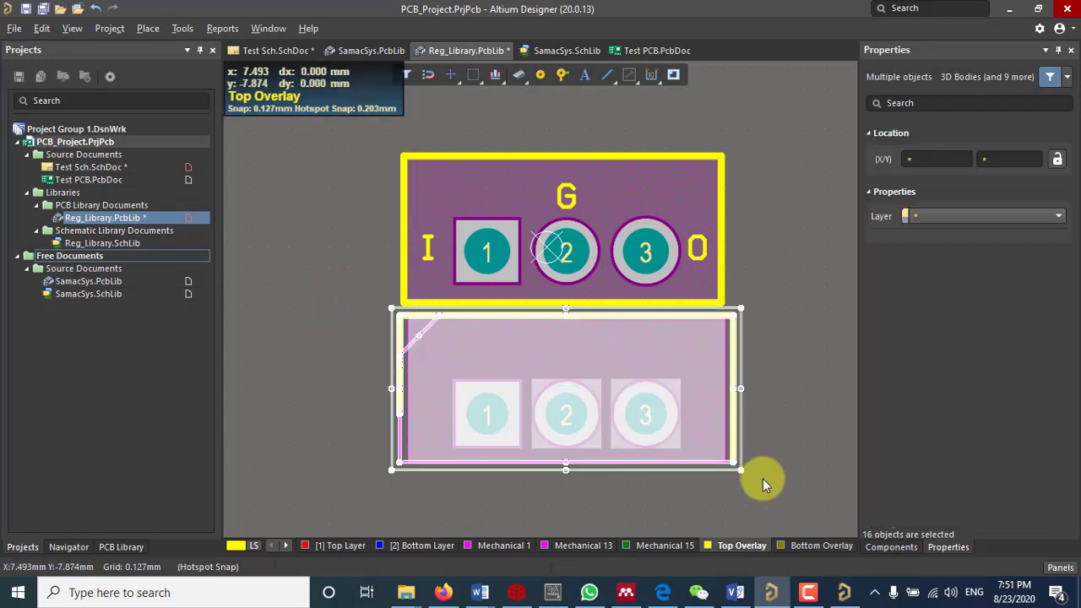
pyautogui.press('Delete')
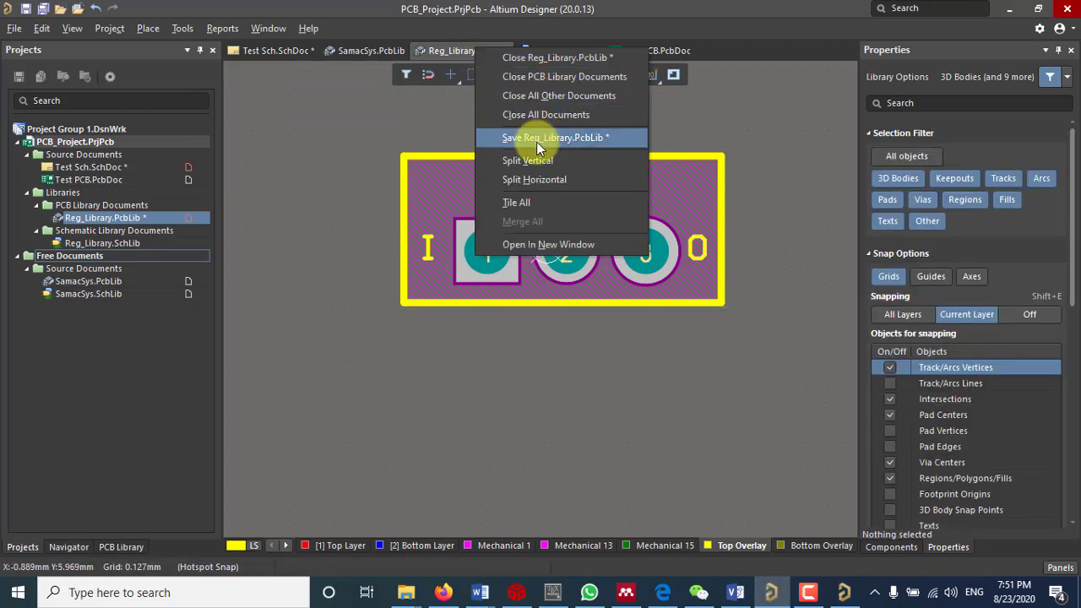
pyautogui.click(537, 140)
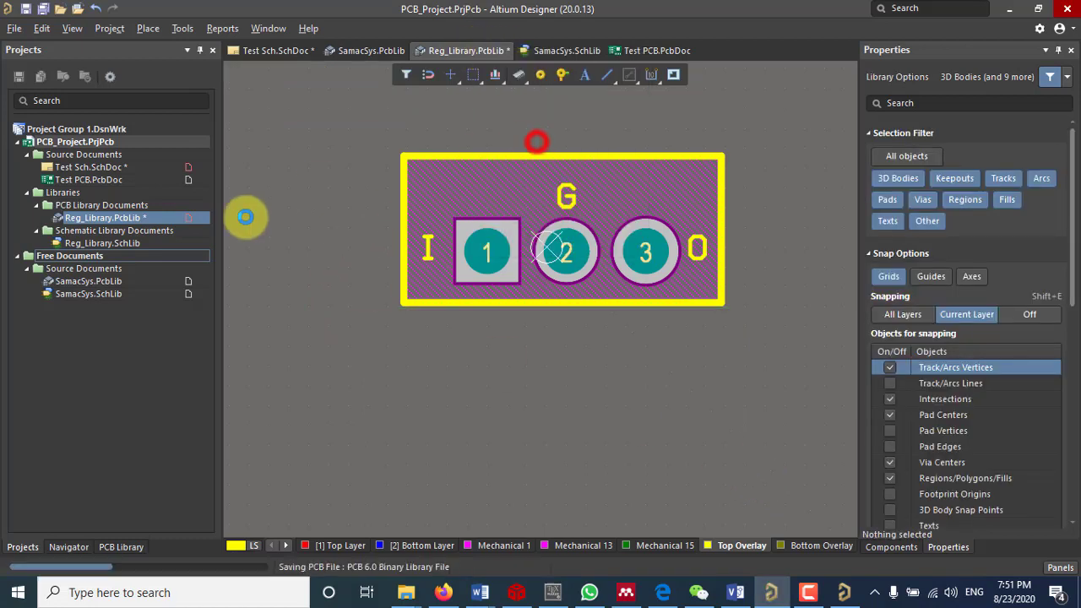
# Open SamacSys.SchLib and copy the complete regulator symbol with its three pins.
pyautogui.doubleClick(91, 295)
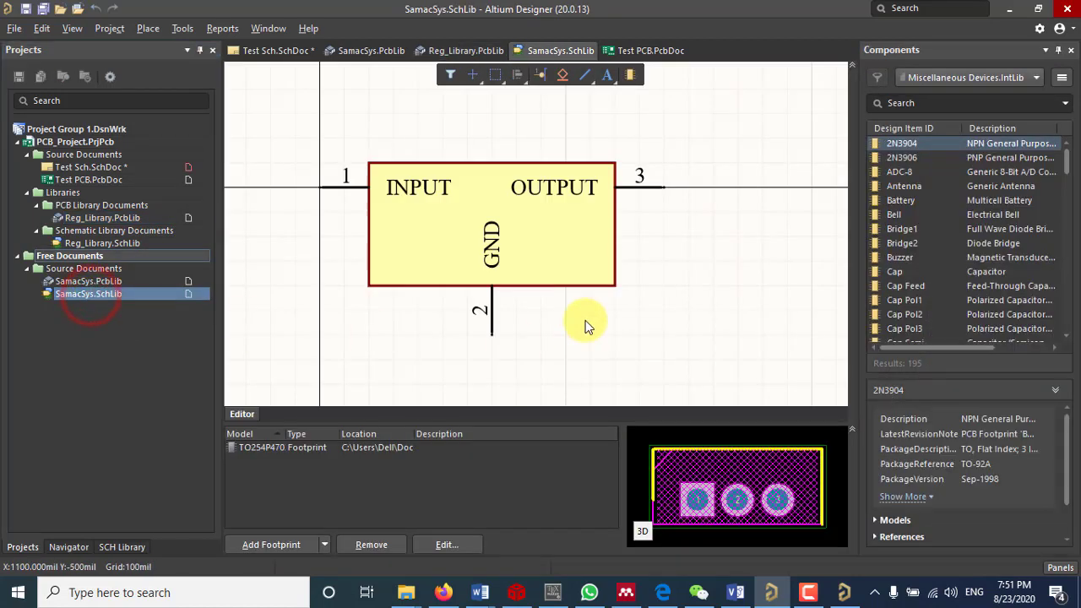
pyautogui.moveTo(287, 135); pyautogui.dragTo(685, 386)
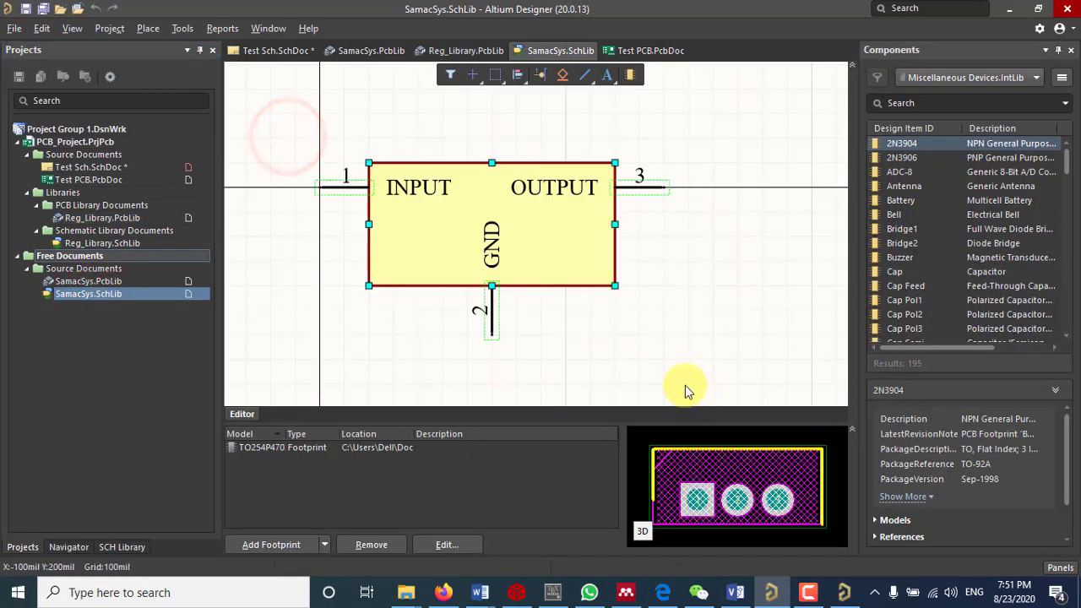
pyautogui.rightClick(457, 231)
pyautogui.click(498, 364)
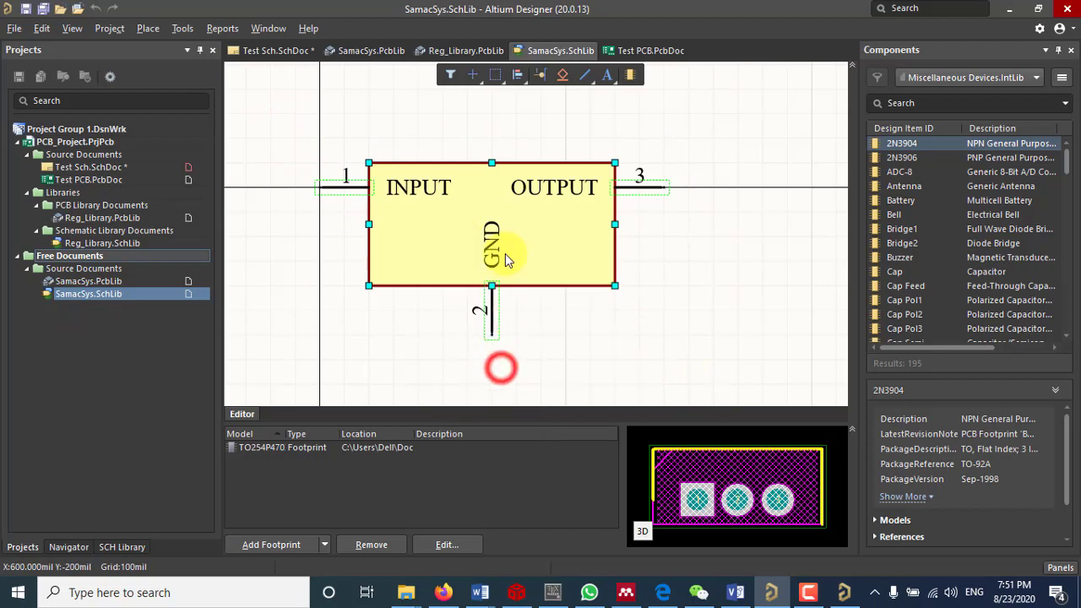
# Open Reg_Library.SchLib and display the LM7805-15 component from its symbol list.
pyautogui.click(93, 244)
pyautogui.doubleClick(93, 244)
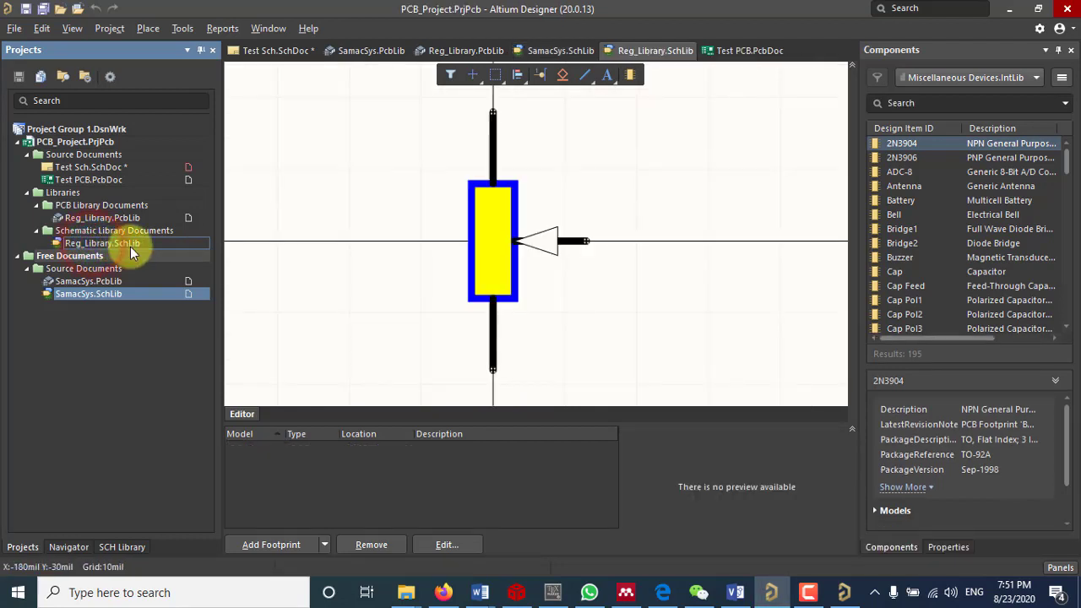
pyautogui.click(125, 548)
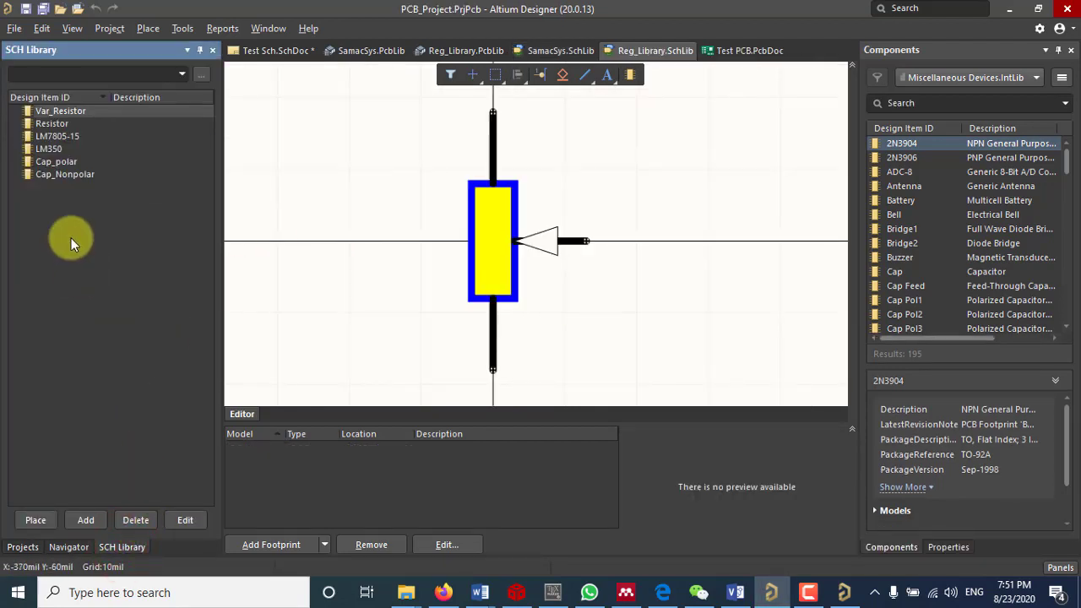
pyautogui.click(52, 136)
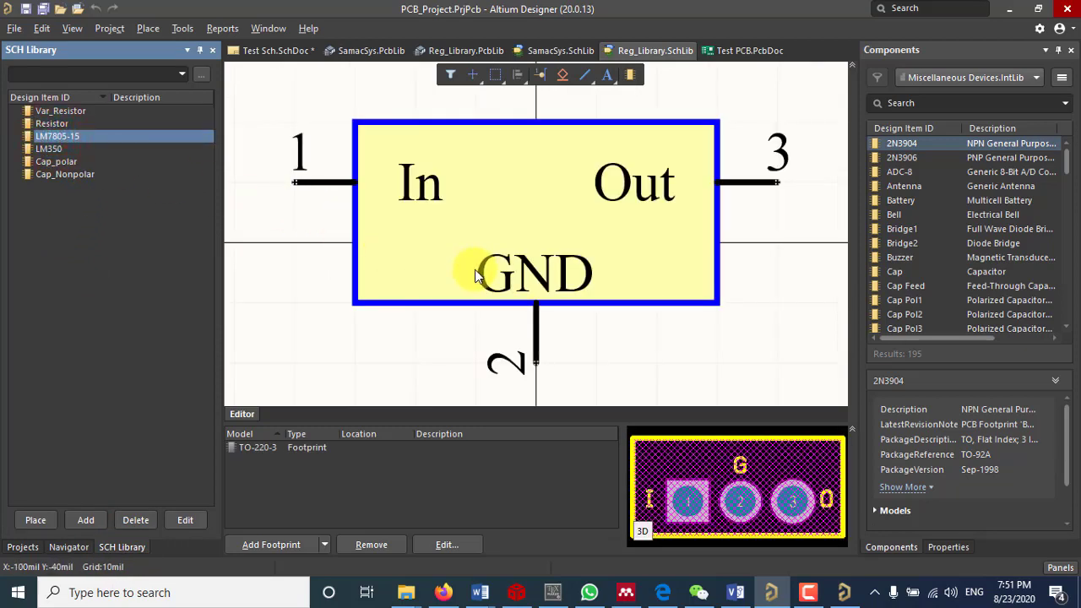
# Paste the copied SamacSys symbol directly below the LM7805-15 symbol, centred on its GND pin, and compare the two.
pyautogui.click(724, 321)
pyautogui.keyDown('ctrl'); pyautogui.scroll(-1, 655, 293); pyautogui.keyUp('ctrl')
pyautogui.moveTo(637, 319); pyautogui.dragTo(637, 254, button='right')
pyautogui.keyDown('ctrl'); pyautogui.scroll(-1, 637, 253); pyautogui.keyUp('ctrl')
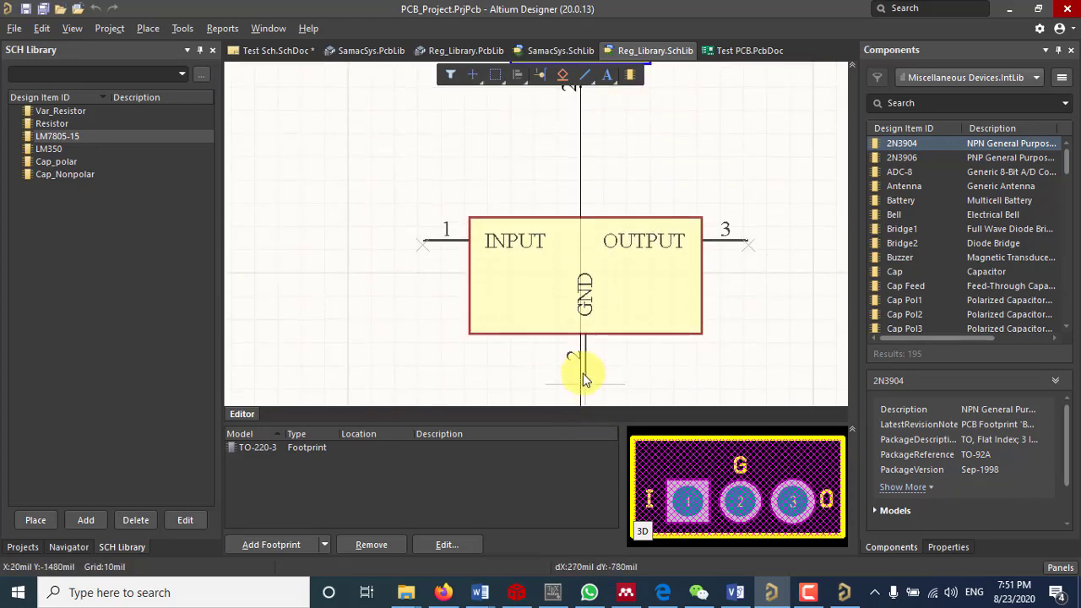
pyautogui.moveTo(583, 373); pyautogui.dragTo(580, 272)
pyautogui.scroll(3, 634, 301)
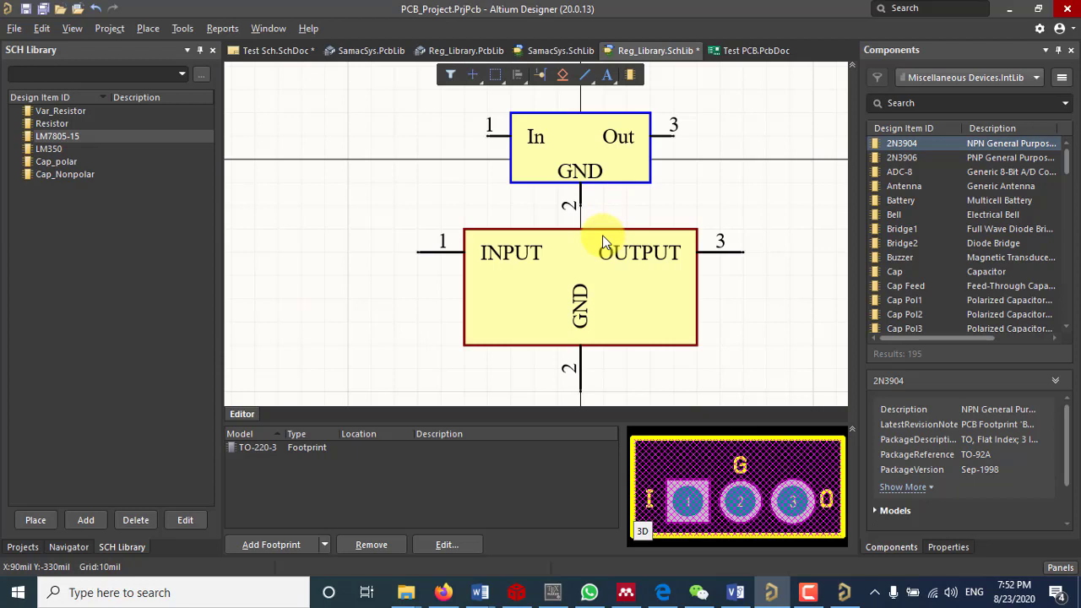
# Delete the pasted SamacSys symbol with its three pins below the LM7805-15 symbol and save Reg_Library.SchLib.
pyautogui.click(786, 379)
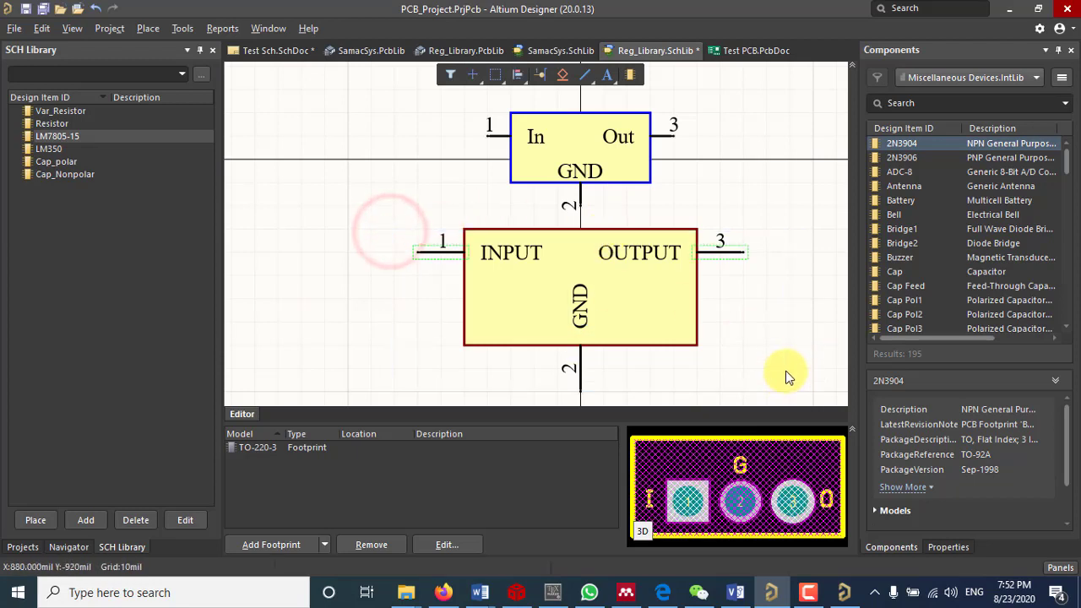
pyautogui.click(400, 225)
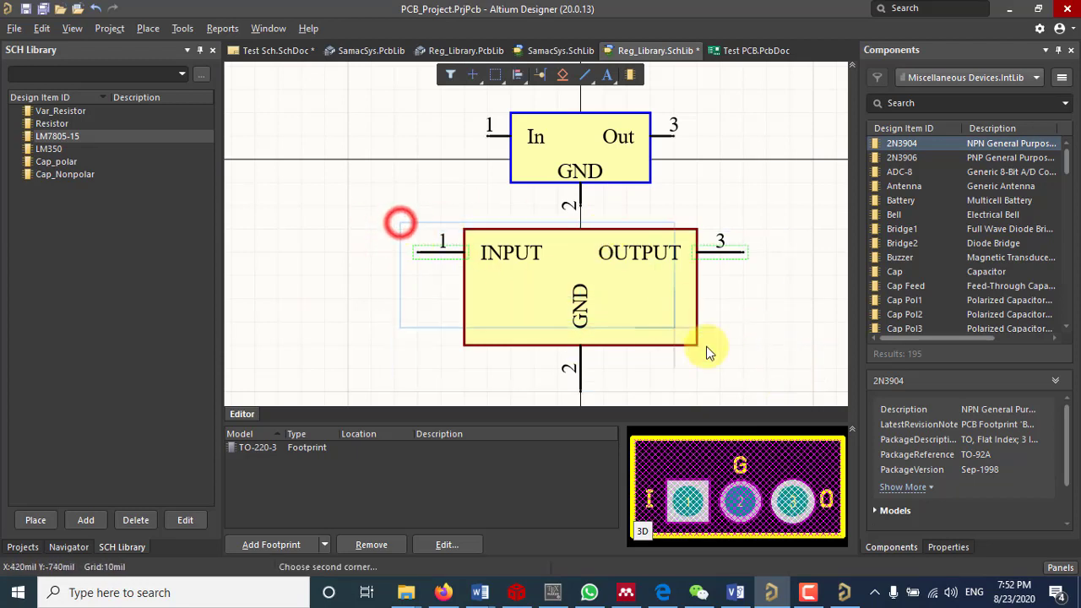
pyautogui.click(809, 404)
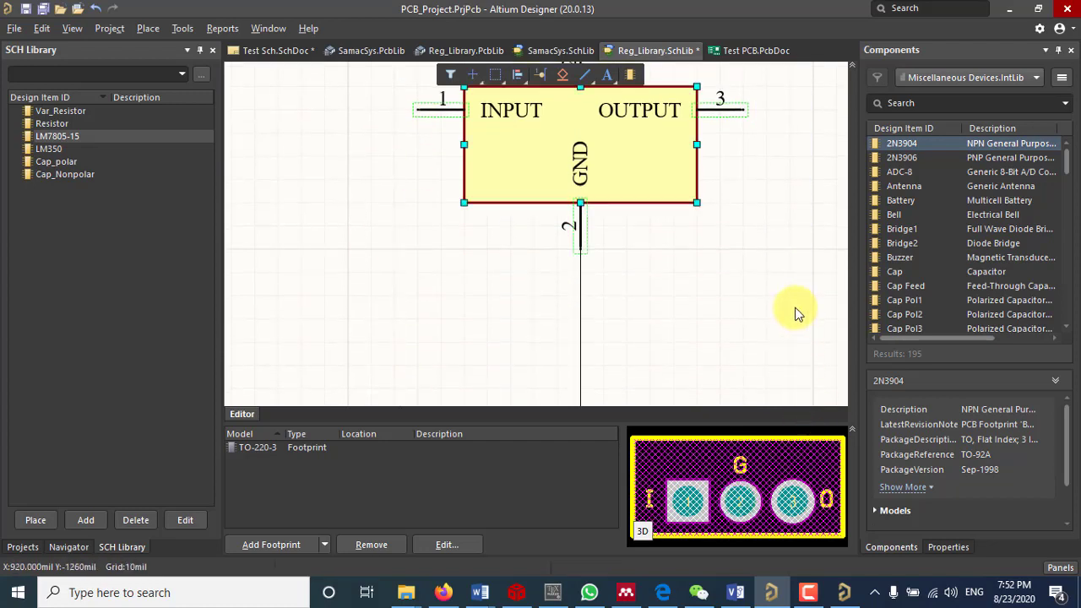
pyautogui.press('Delete')
pyautogui.scroll(10, 697, 259)
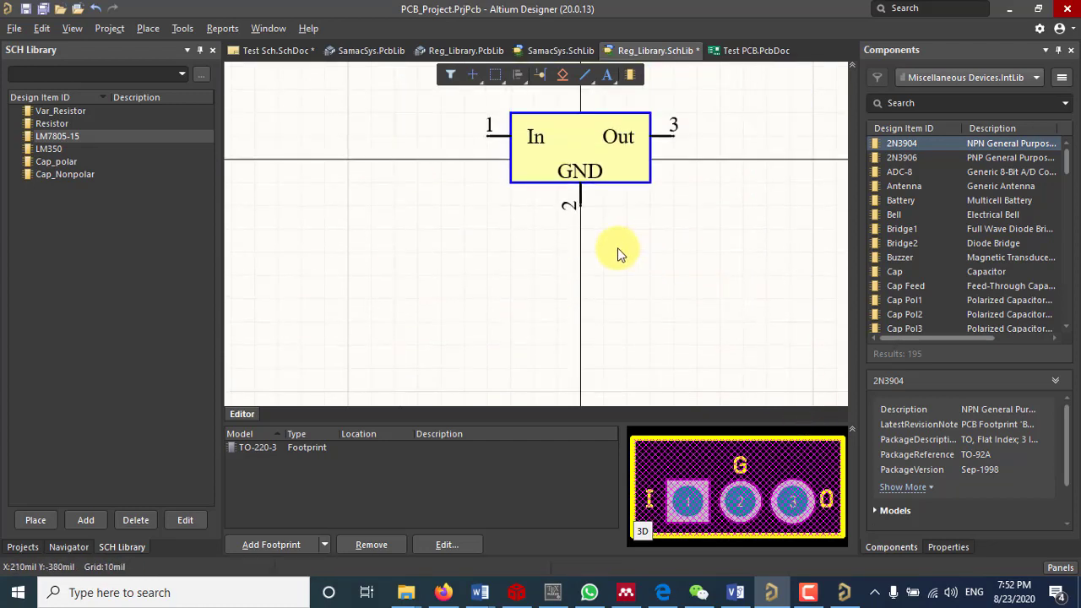
pyautogui.rightClick(631, 49)
pyautogui.click(689, 141)
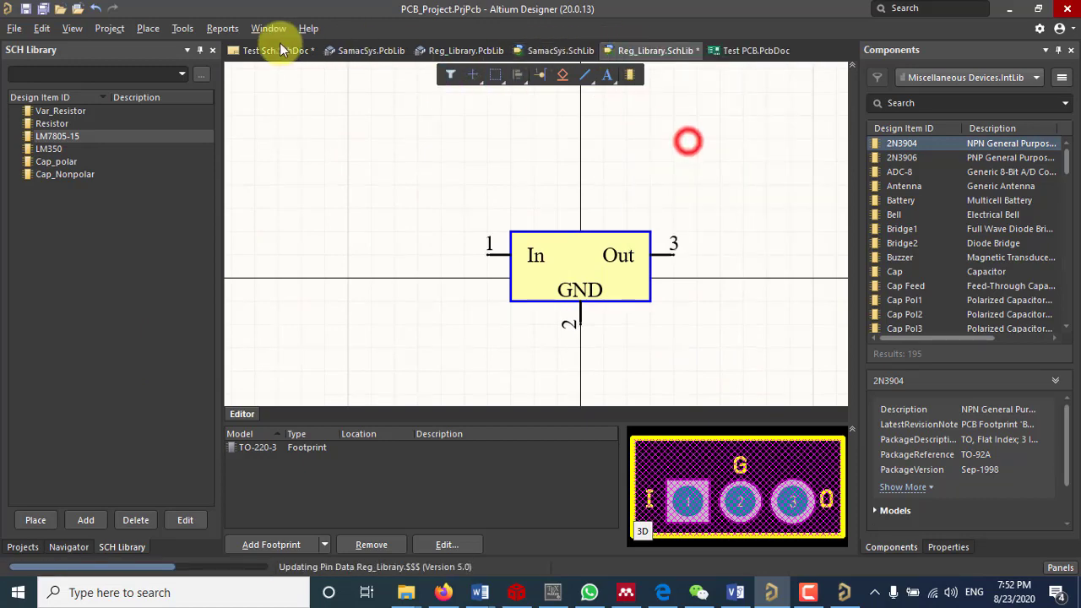
# Open Test Sch.SchDoc and delete the LM7805ACT regulator from the sheet.
pyautogui.click(265, 51)
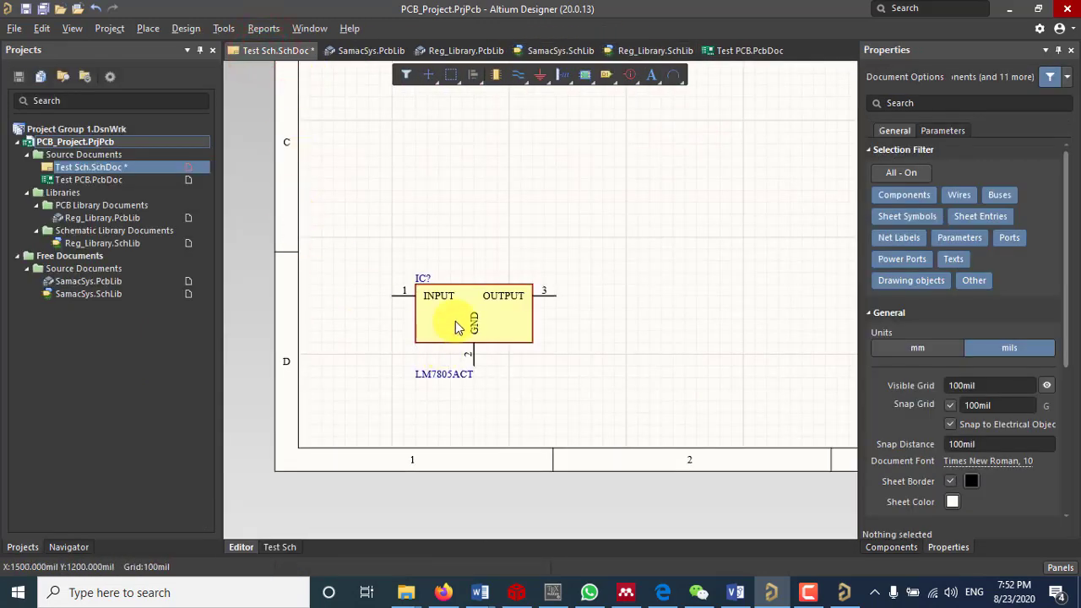
pyautogui.click(455, 323)
pyautogui.press('Delete')
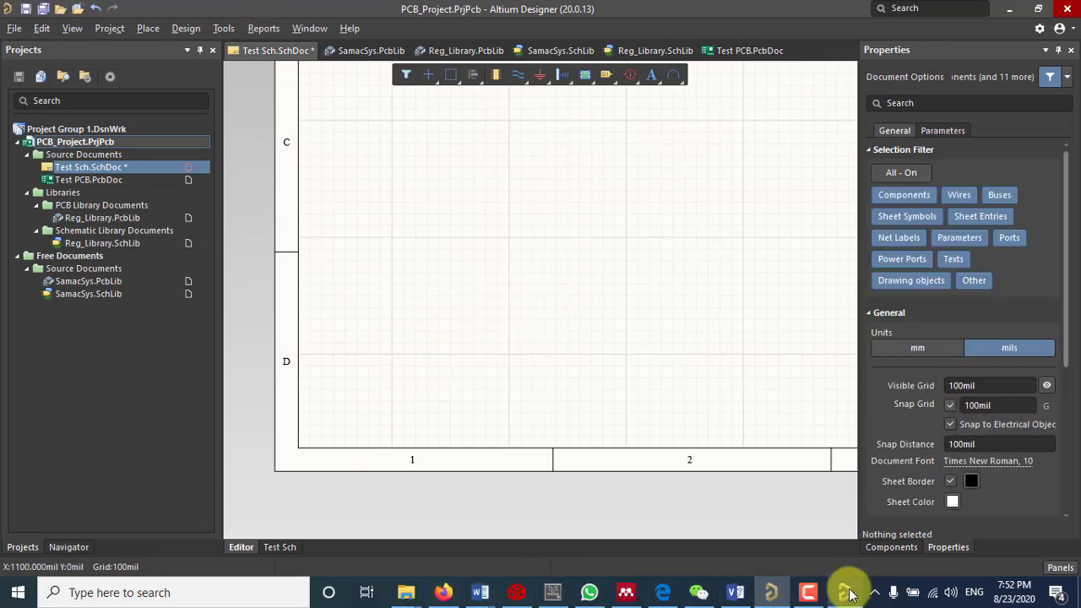
# Switch to Microsoft Edge and review the LM350, LM7805 and LM7812 circuits in the power supply schematic PDF.
pyautogui.moveTo(845, 591)
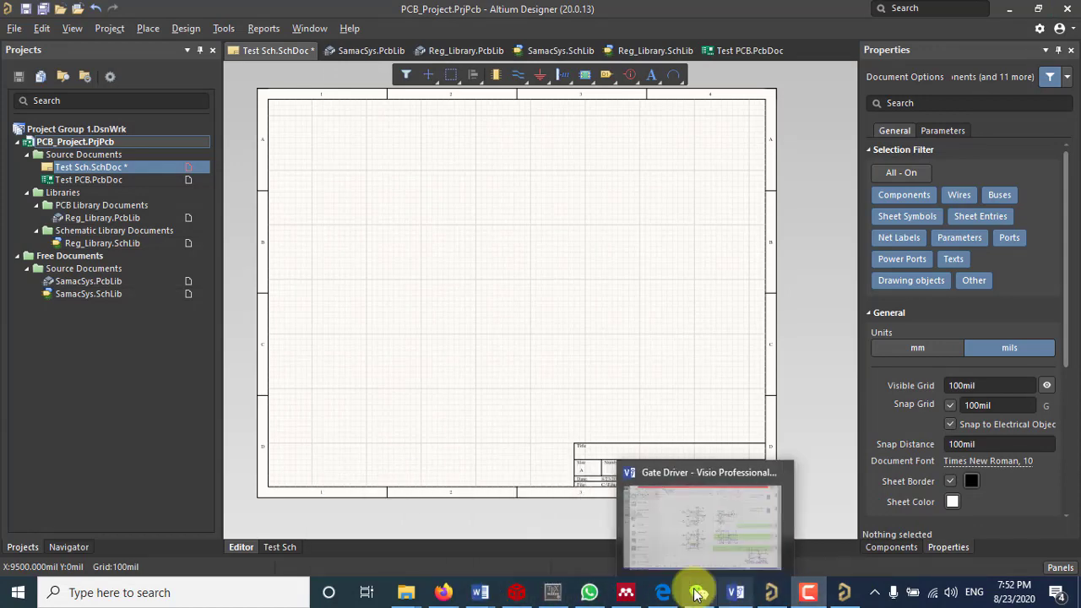
pyautogui.click(665, 598)
pyautogui.scroll(-1, 608, 369)
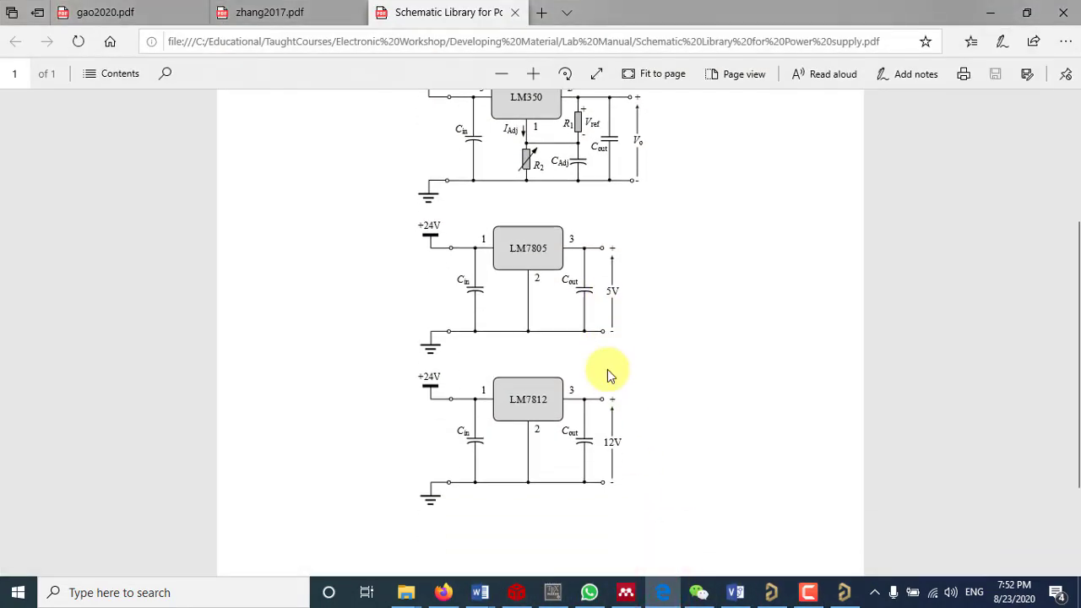
pyautogui.scroll(1, 608, 371)
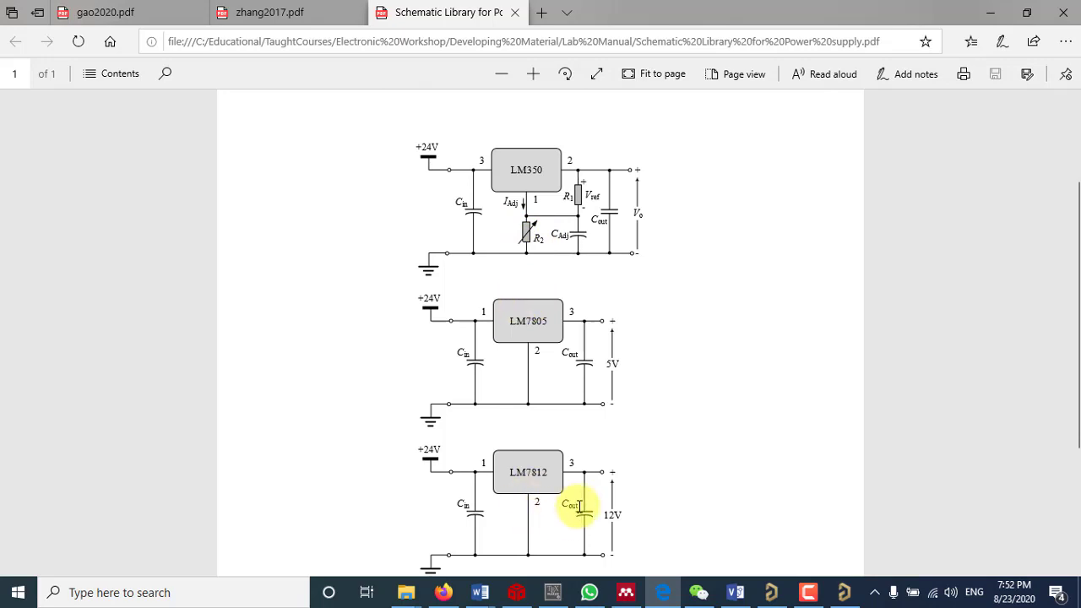
# Switch to Firefox and close the LM7805ACT 3D model, footprint preview and symbol preview pages.
pyautogui.click(443, 592)
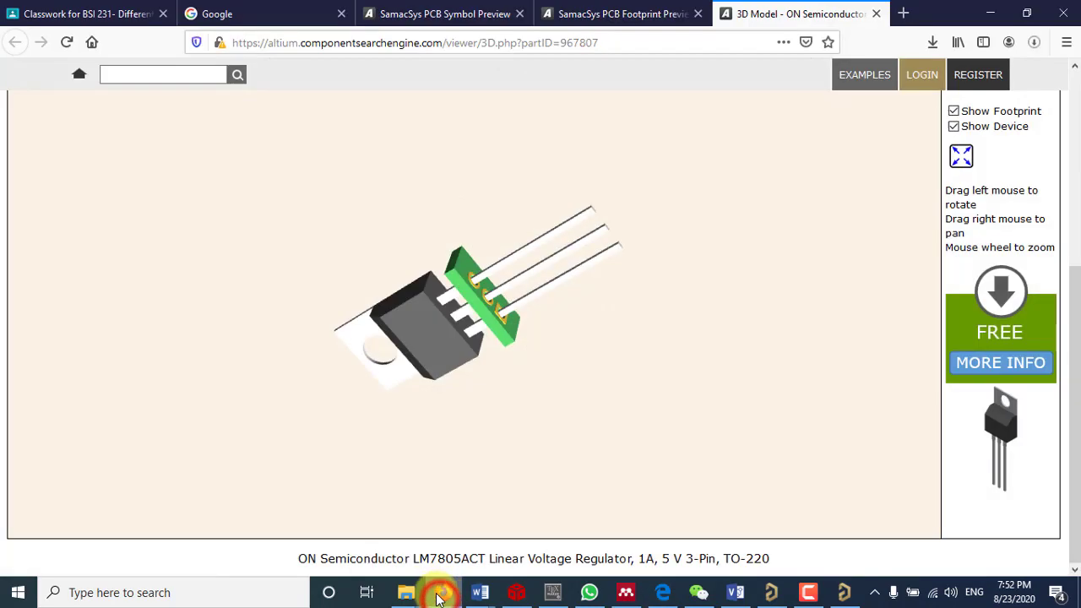
pyautogui.click(876, 14)
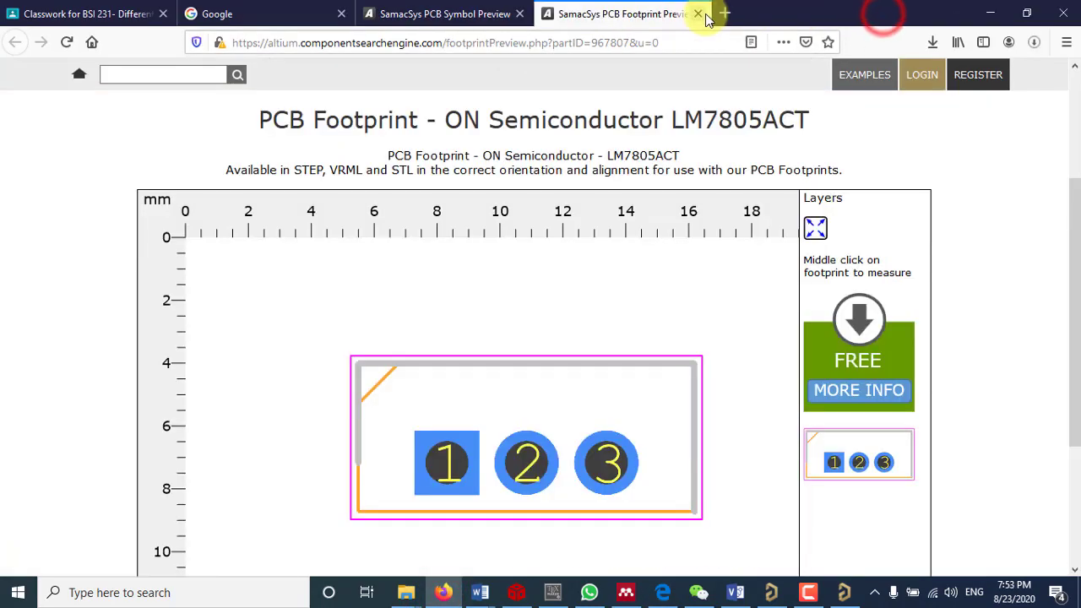
pyautogui.click(698, 14)
pyautogui.click(518, 13)
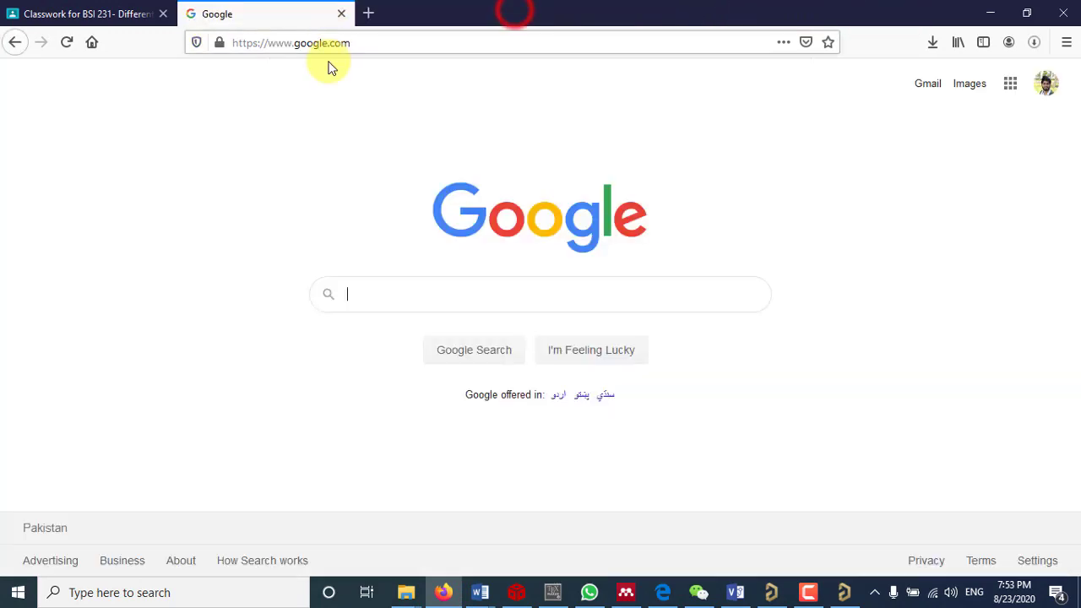
# Search Google for "trimpot mouser" and open Mouser's Bourns Trimpot Trimmer Resistors - Through Hole page.
pyautogui.click(402, 294)
pyautogui.write('trimplot')
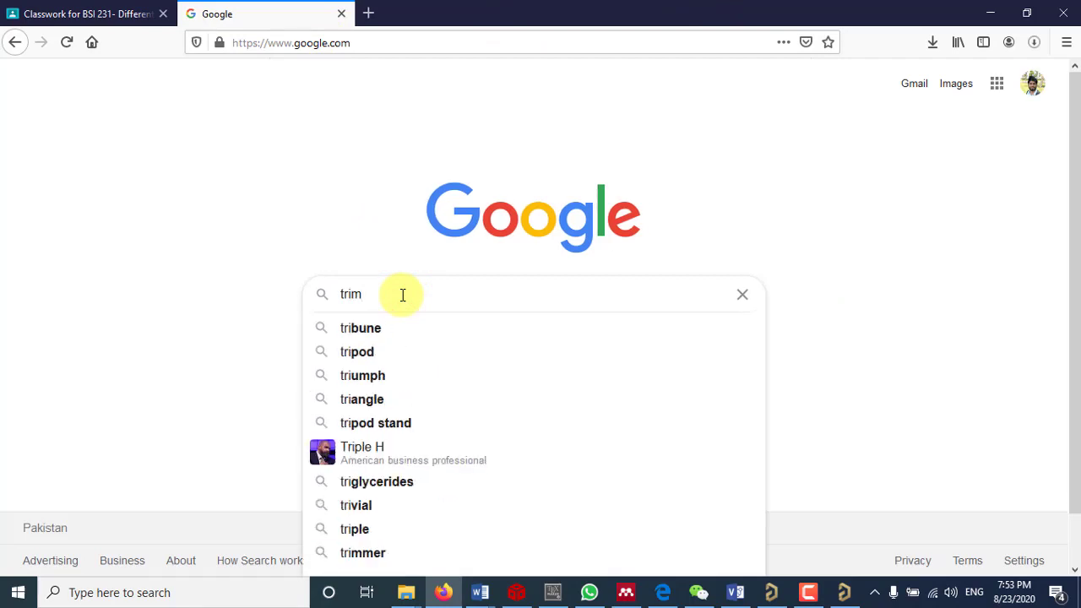
pyautogui.press('BackSpace')
pyautogui.press('BackSpace')
pyautogui.press('BackSpace')
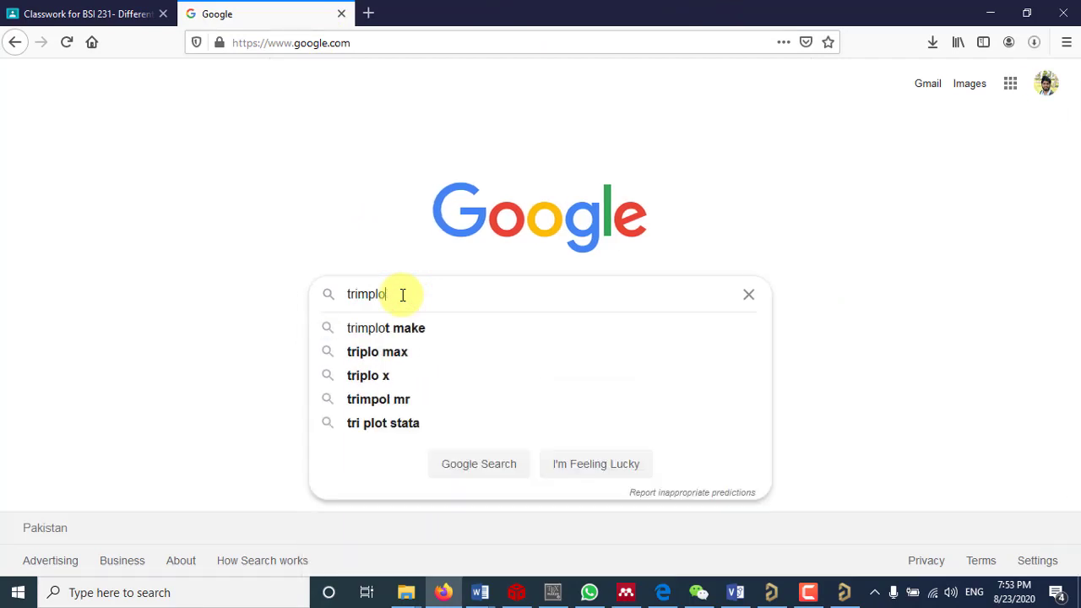
pyautogui.write('ot m')
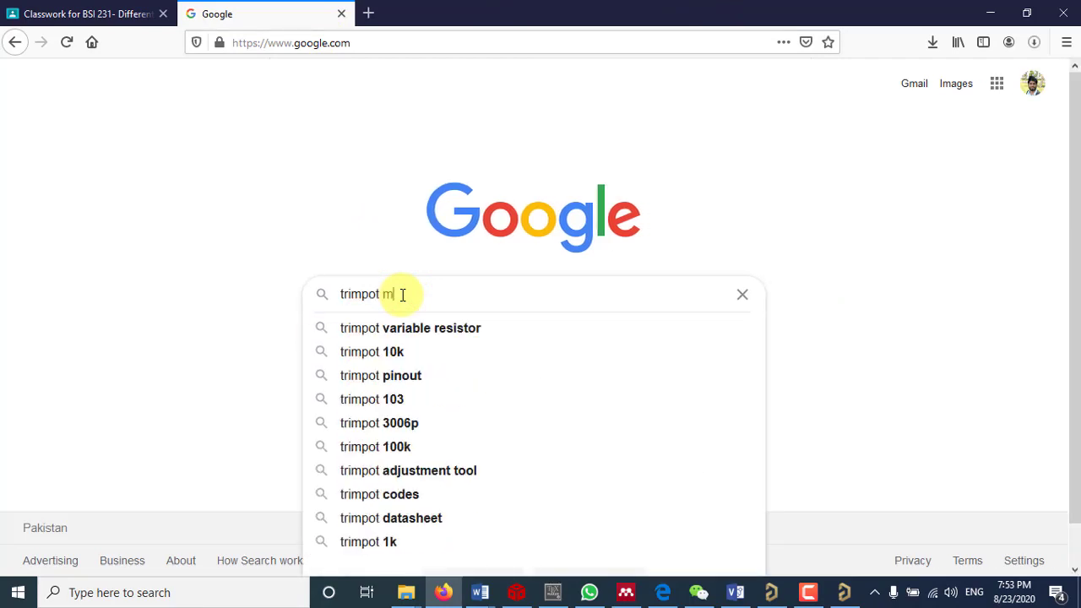
pyautogui.write('ouser')
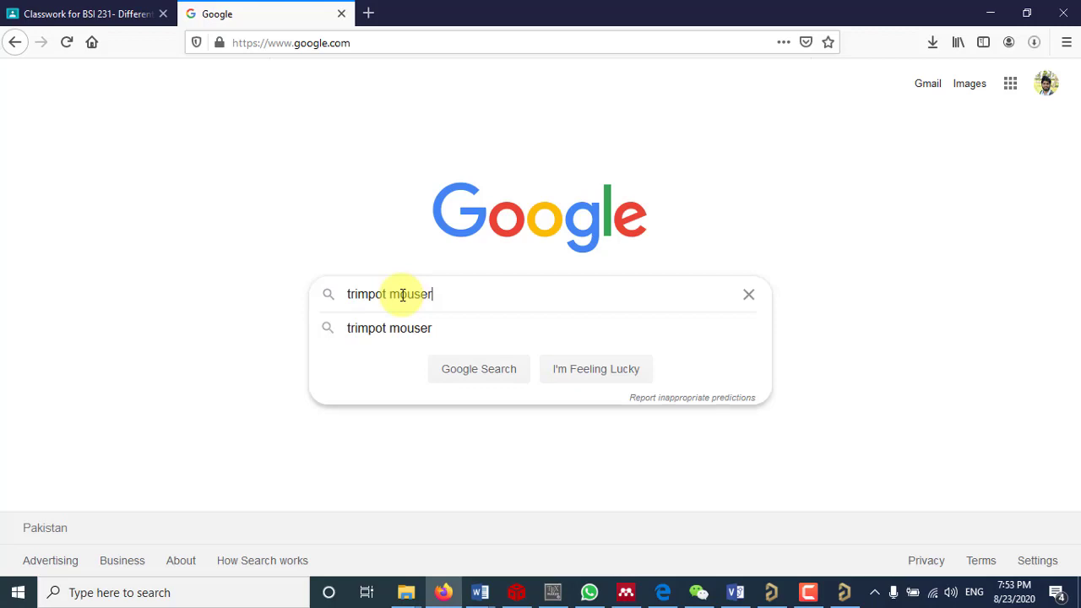
pyautogui.press('Return')
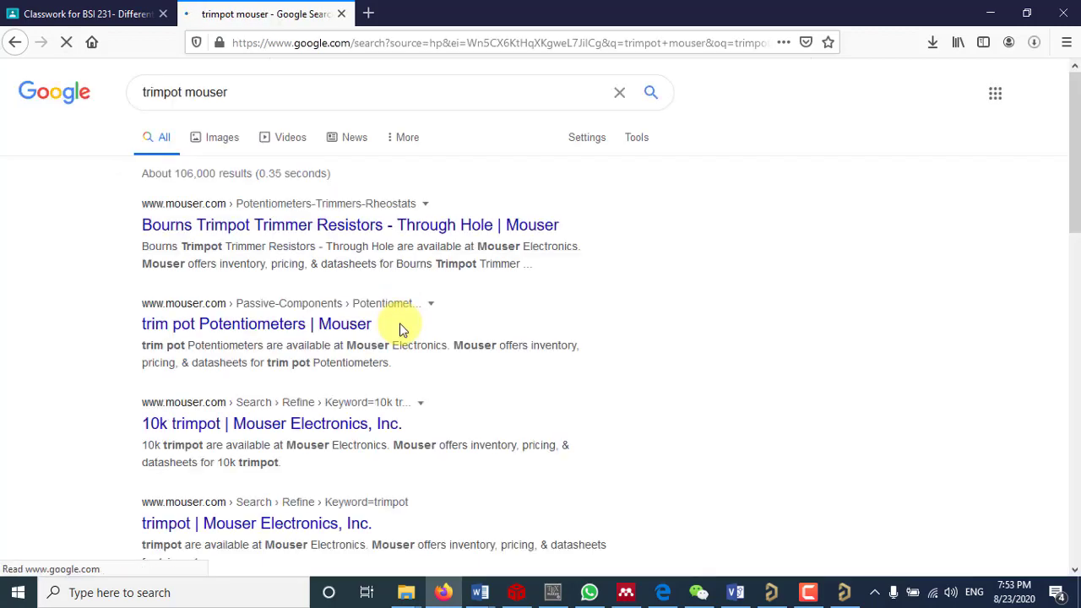
pyautogui.click(338, 226)
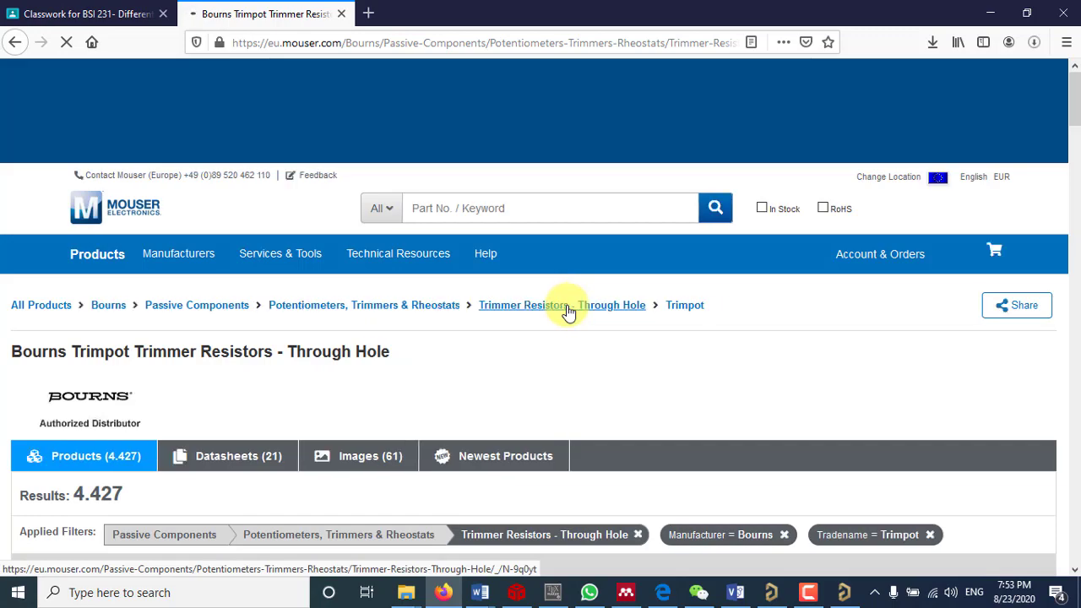
# Look through the Bourns trimmer resistor listings, checking the part images, descriptions and ECAD model availability.
pyautogui.scroll(-2, 567, 305)
pyautogui.scroll(-8, 568, 313)
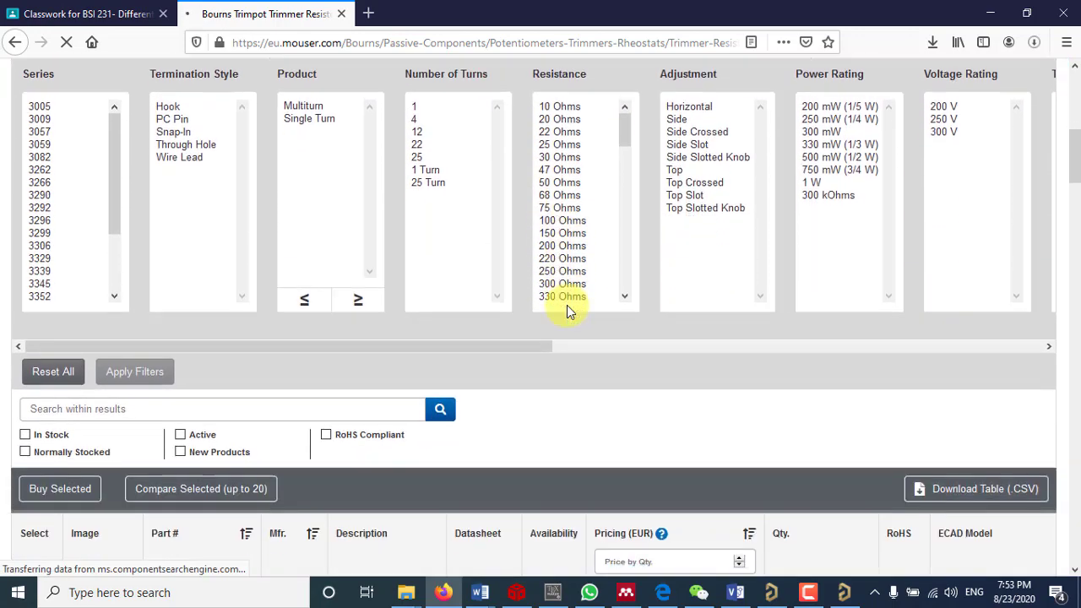
pyautogui.scroll(-3, 567, 309)
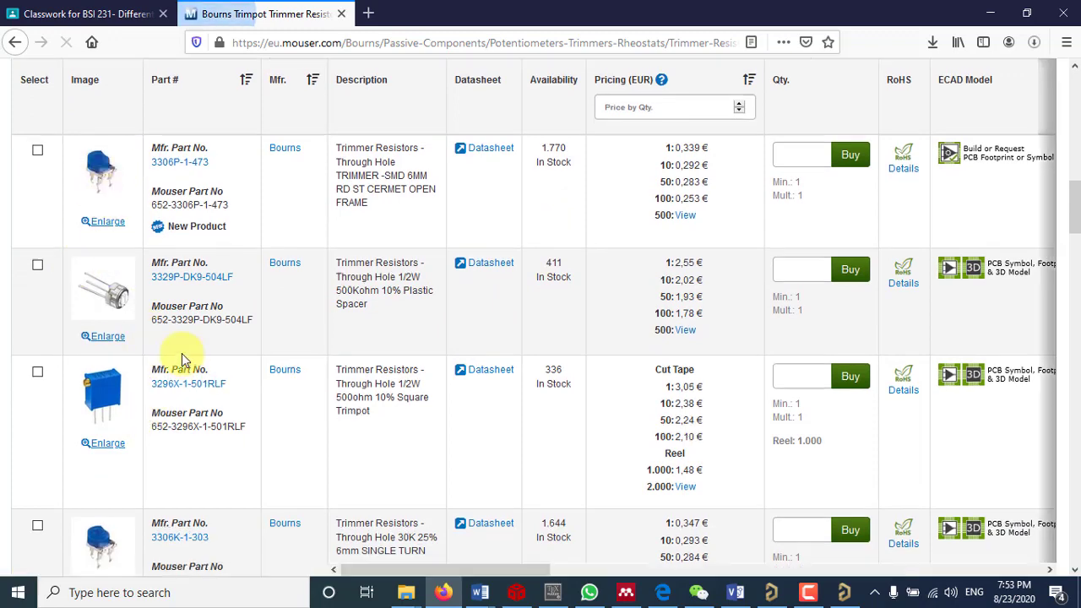
pyautogui.scroll(-2, 182, 365)
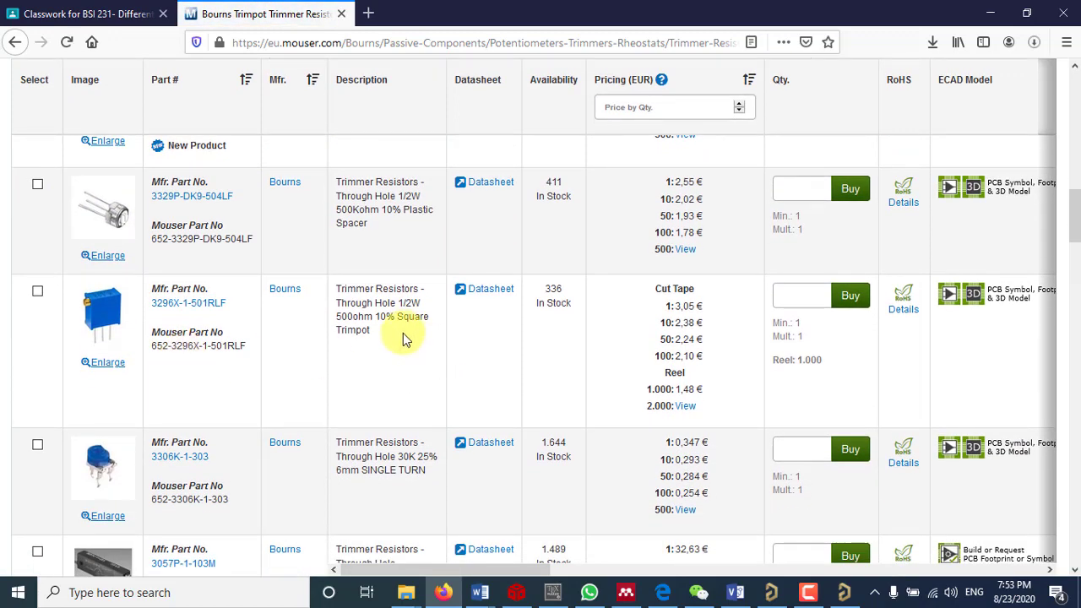
pyautogui.scroll(-6, 403, 338)
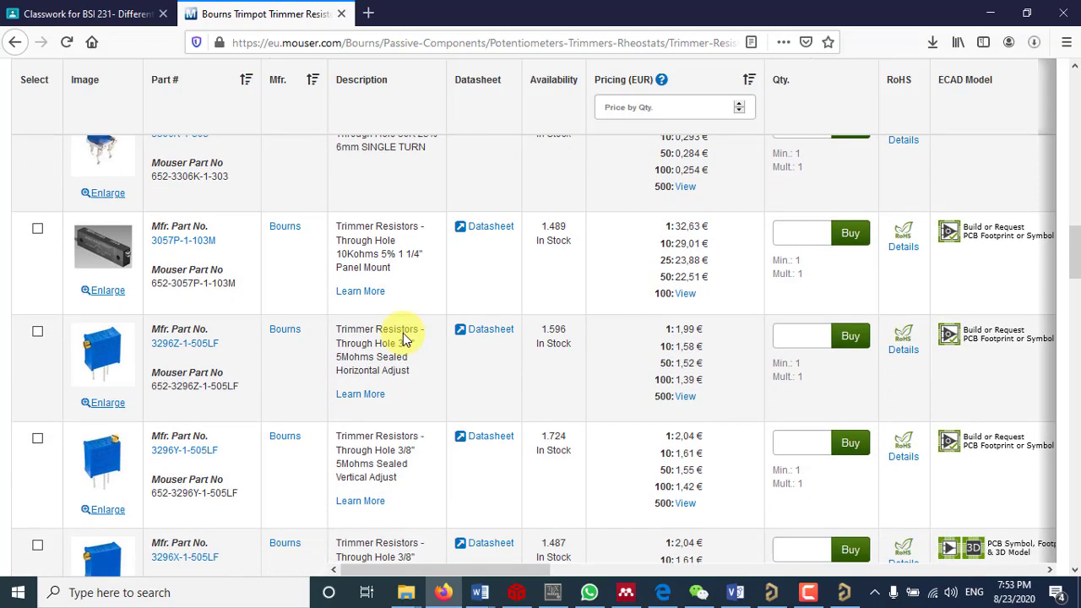
pyautogui.scroll(-2, 403, 338)
pyautogui.scroll(-6, 405, 334)
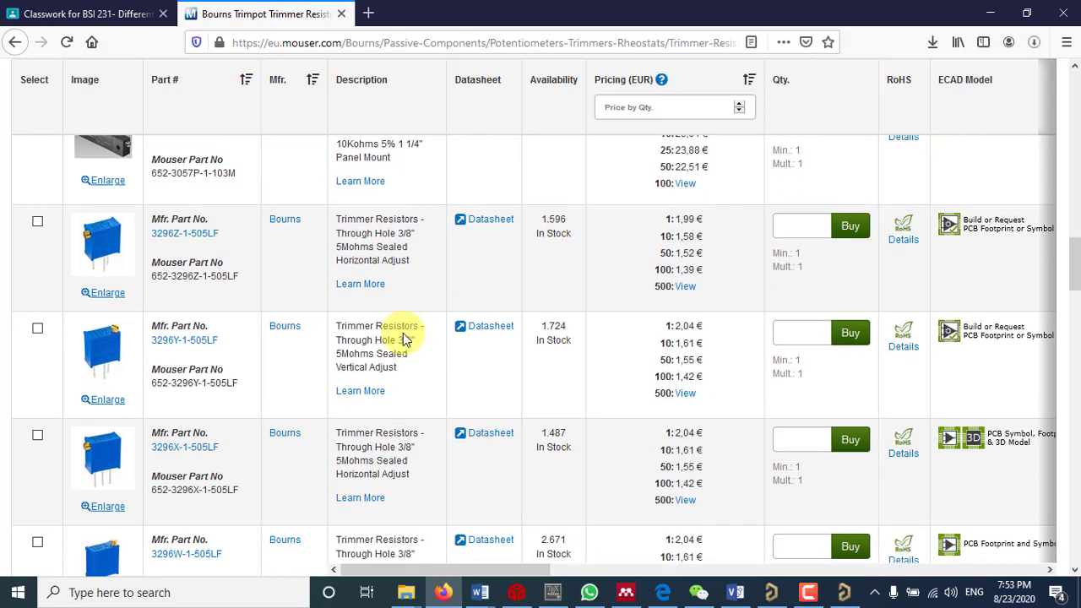
pyautogui.scroll(-3, 405, 334)
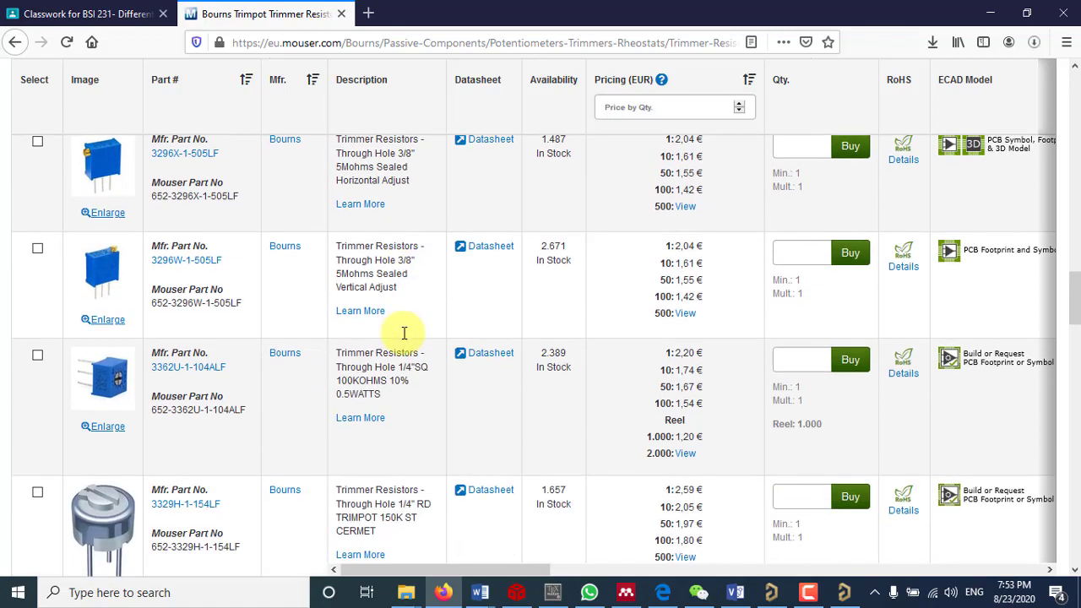
pyautogui.scroll(20, 403, 338)
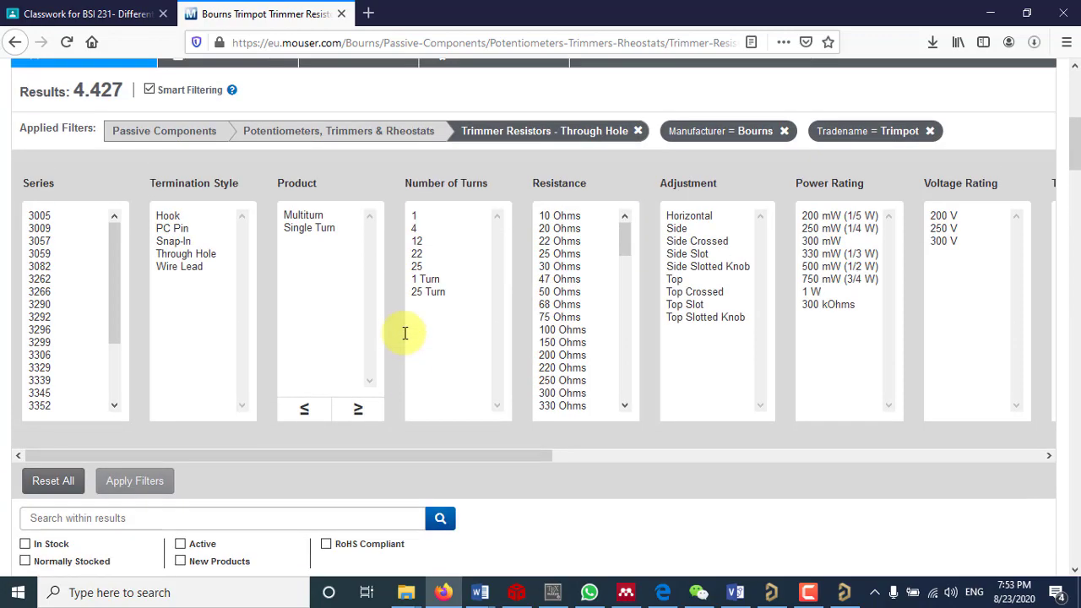
# Filter the Bourns trimmer resistors by a resistance of 10 kOhms.
pyautogui.moveTo(623, 241); pyautogui.dragTo(636, 308)
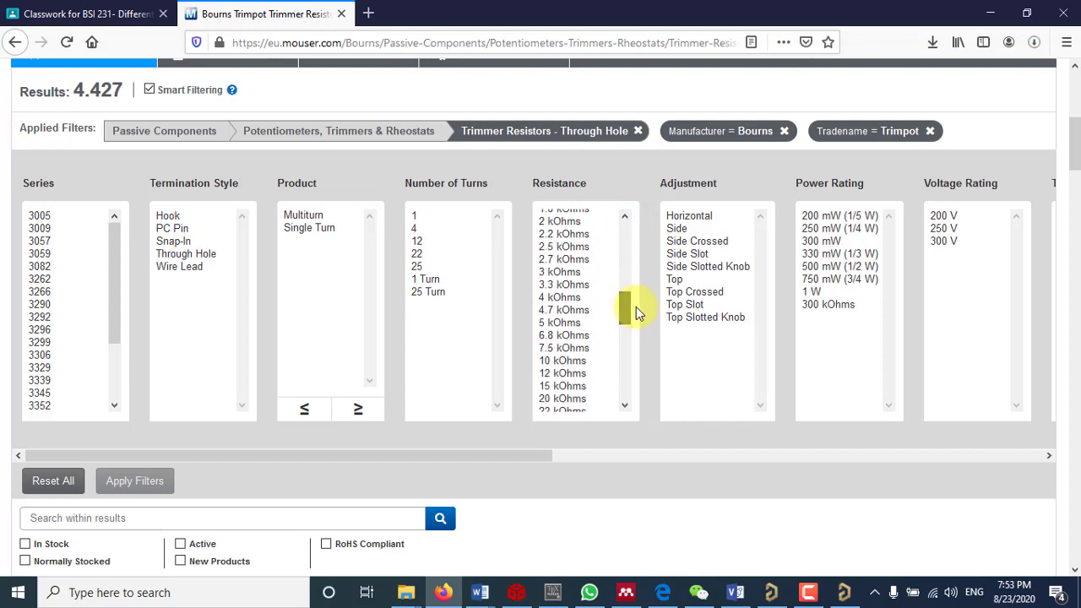
pyautogui.click(570, 361)
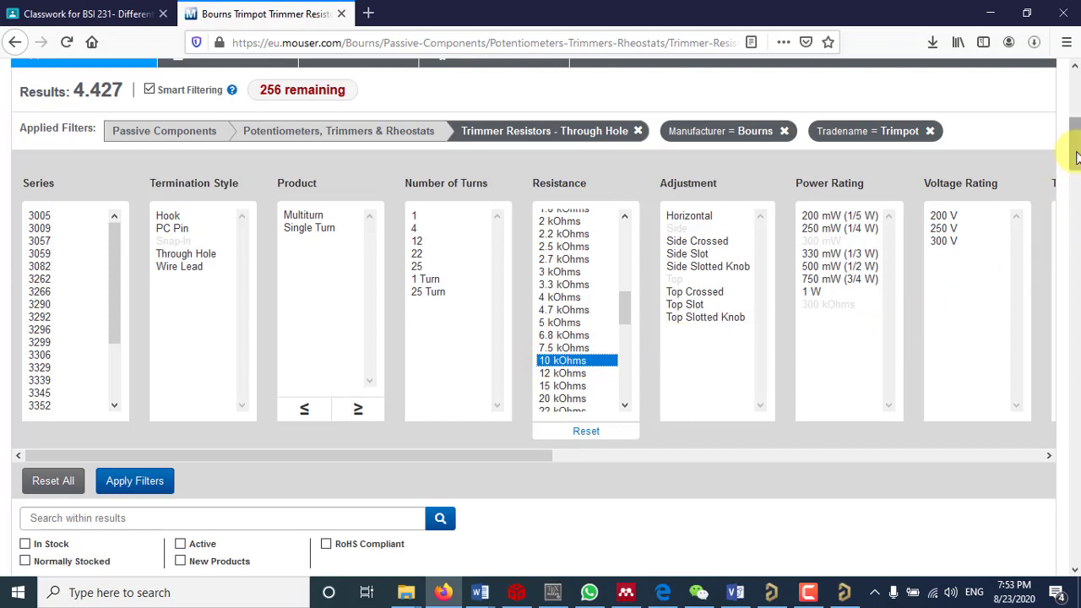
pyautogui.moveTo(1066, 133); pyautogui.dragTo(1077, 182)
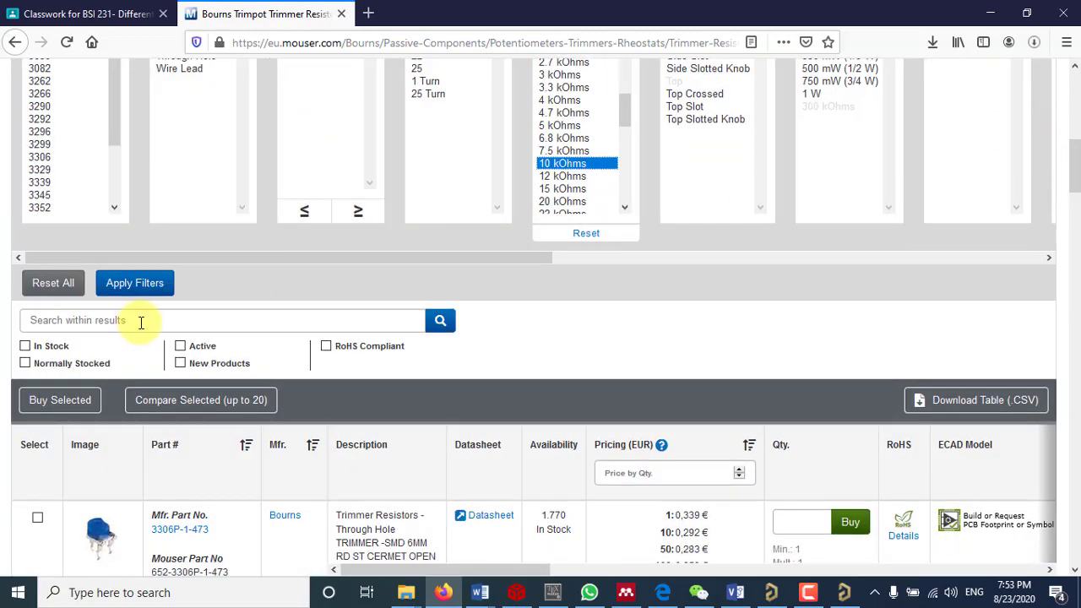
pyautogui.click(135, 283)
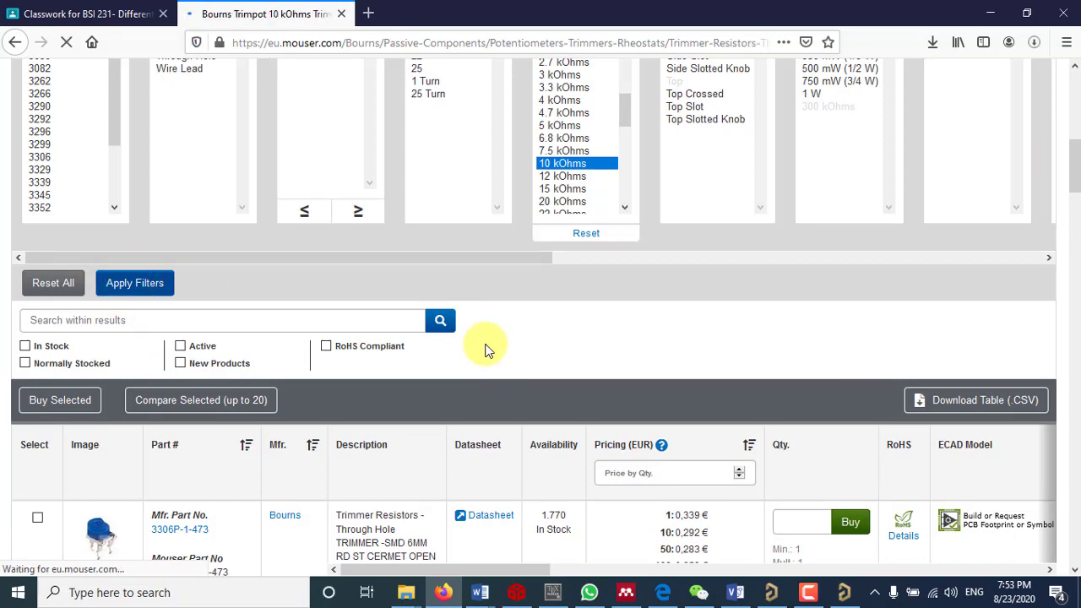
# Open the product page of the 3292L-1-103MLF trimmer from the filtered results in a new tab and display it.
pyautogui.scroll(-4, 512, 336)
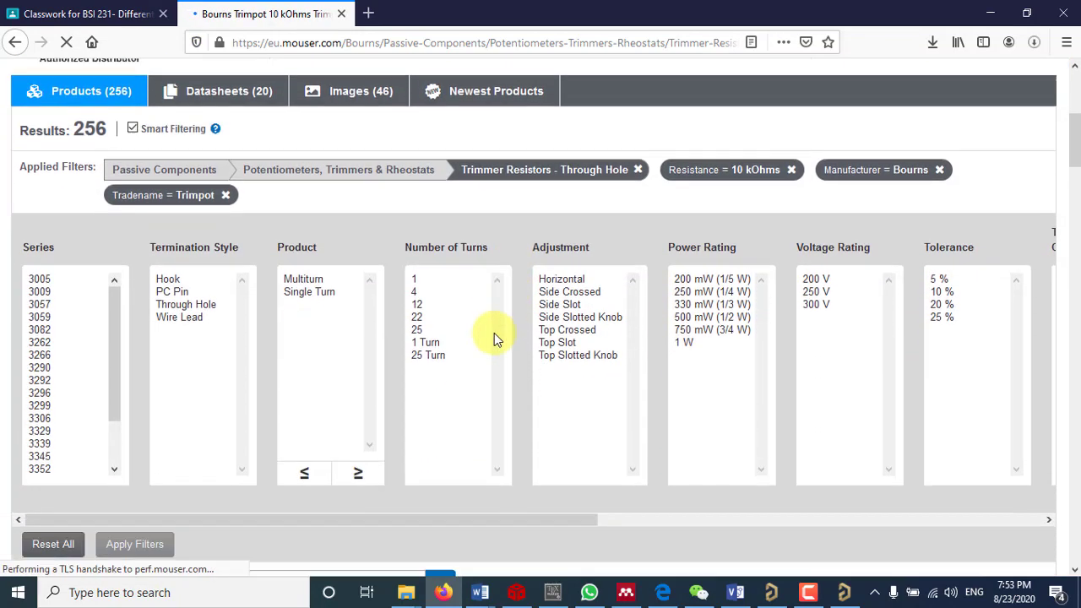
pyautogui.scroll(-6, 242, 343)
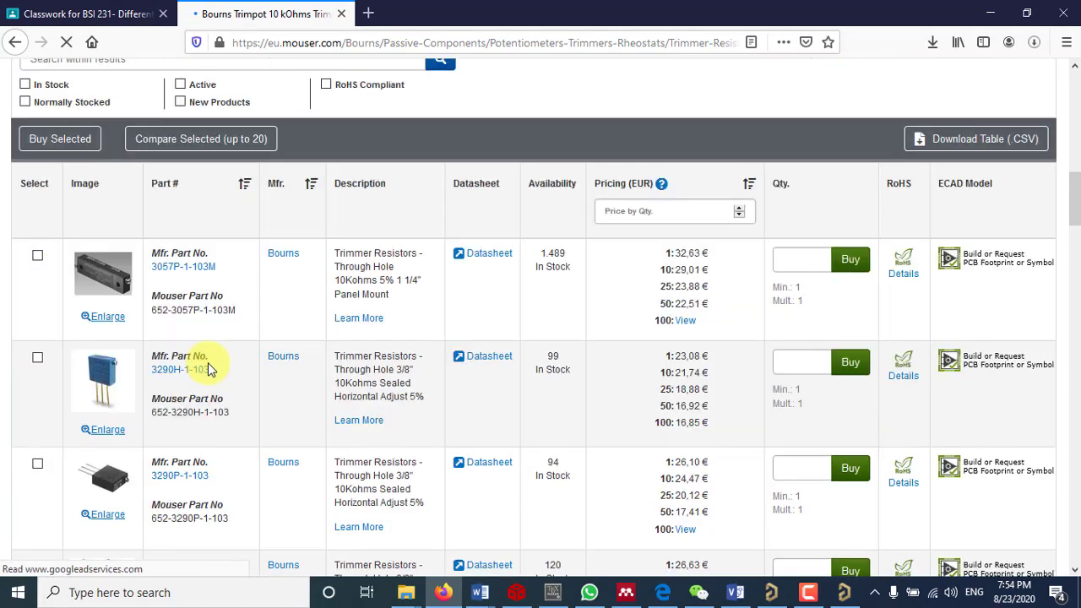
pyautogui.scroll(-3, 209, 369)
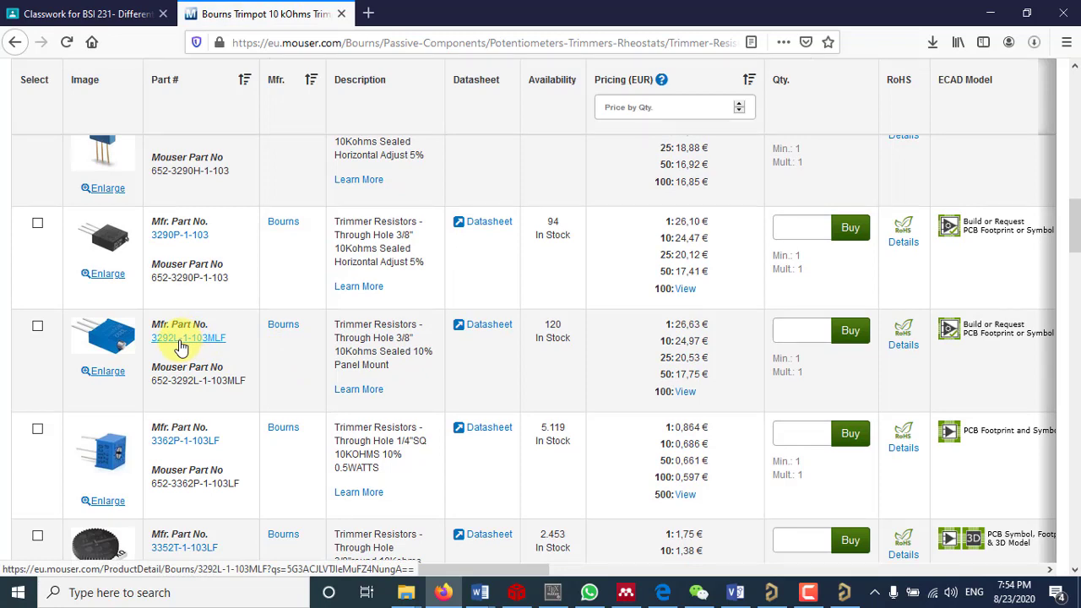
pyautogui.rightClick(181, 341)
pyautogui.click(215, 352)
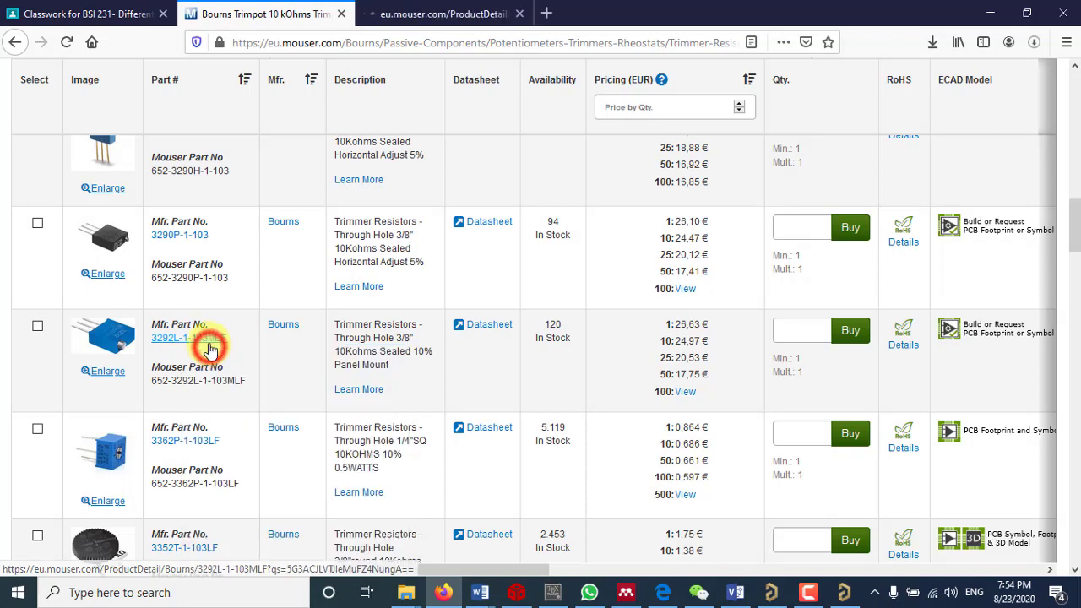
pyautogui.click(407, 7)
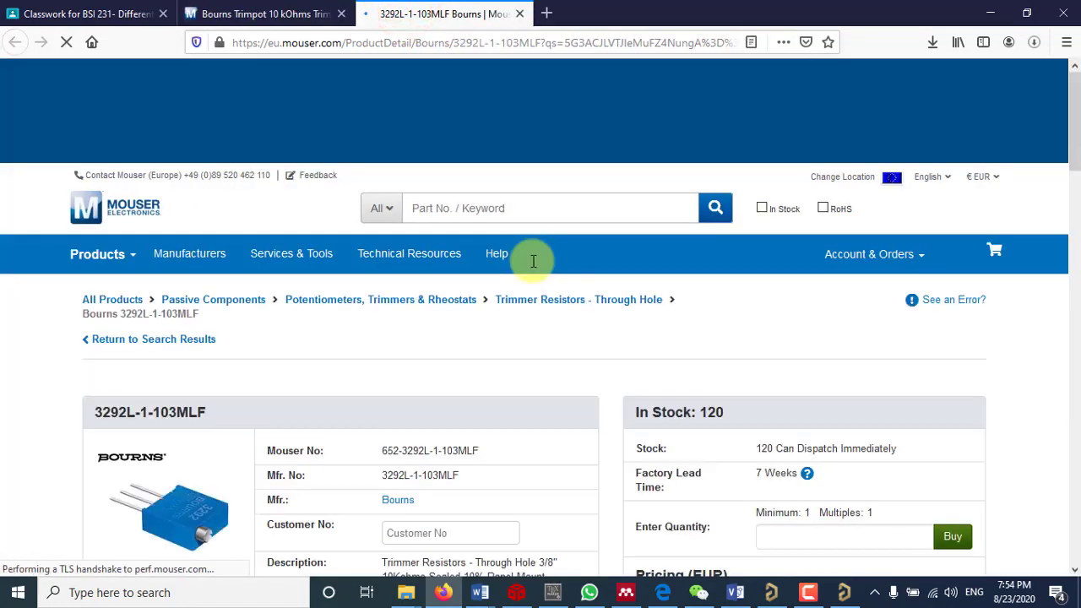
# Check the ECAD model entry on the 3292L-1-103MLF product page and copy that part number from the filtered results list.
pyautogui.scroll(-3, 533, 262)
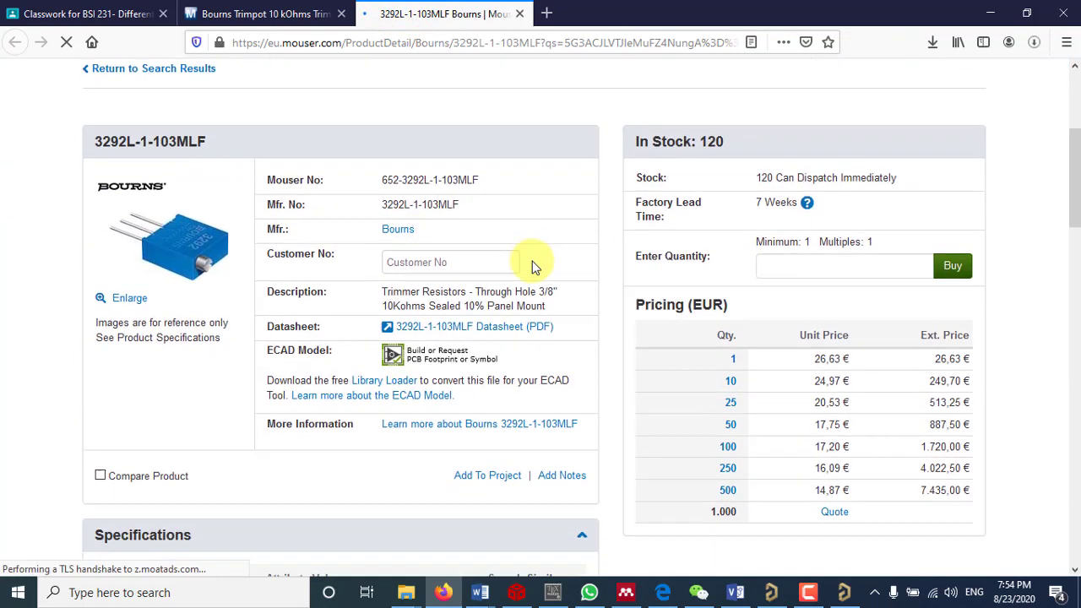
pyautogui.scroll(-1, 532, 267)
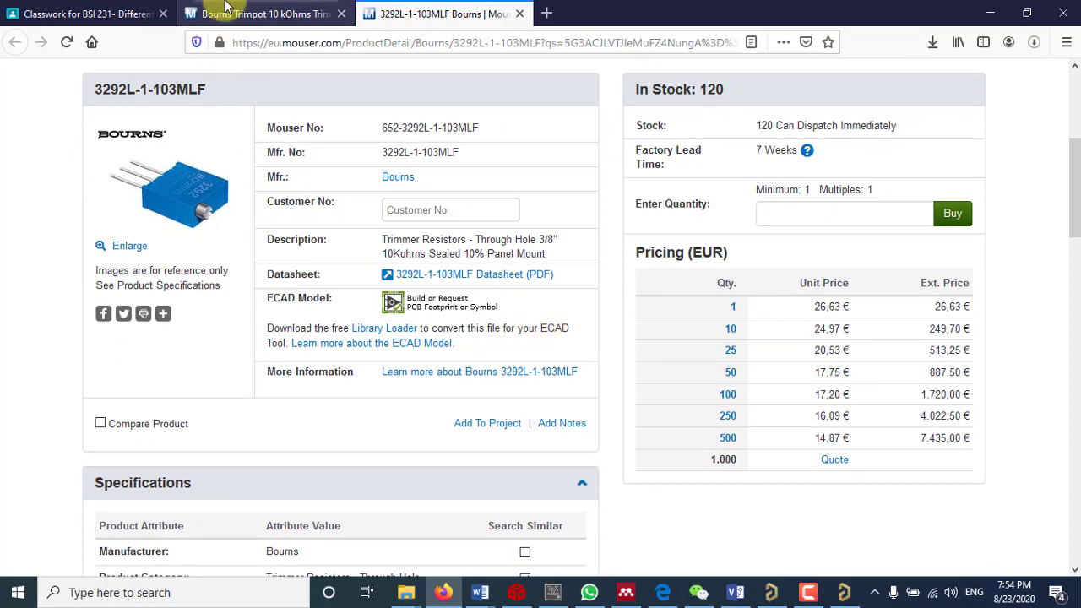
pyautogui.click(226, 8)
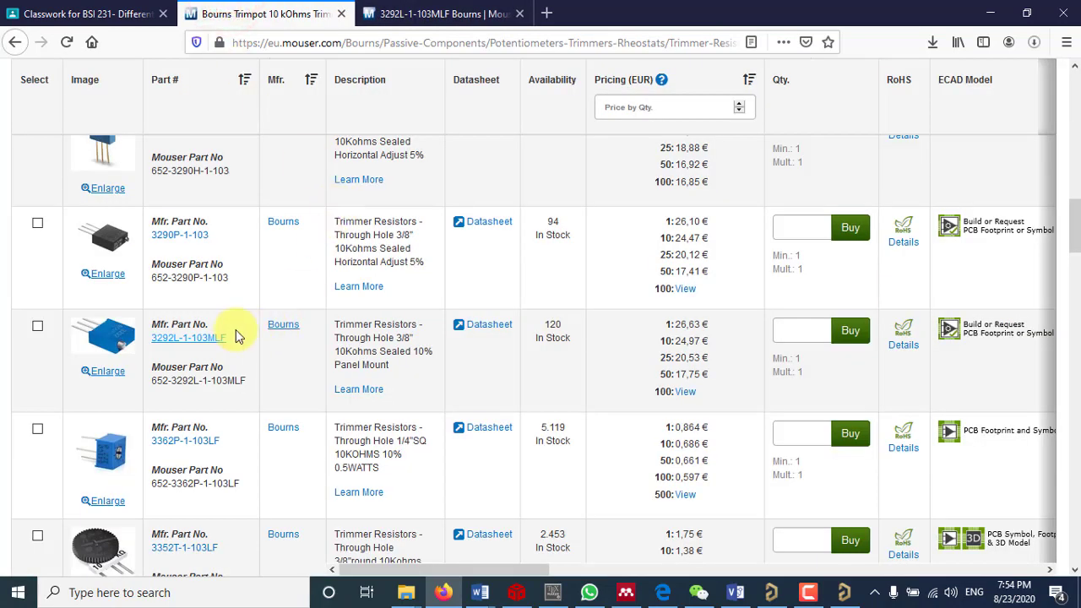
pyautogui.moveTo(231, 339); pyautogui.dragTo(156, 346)
pyautogui.rightClick(186, 346)
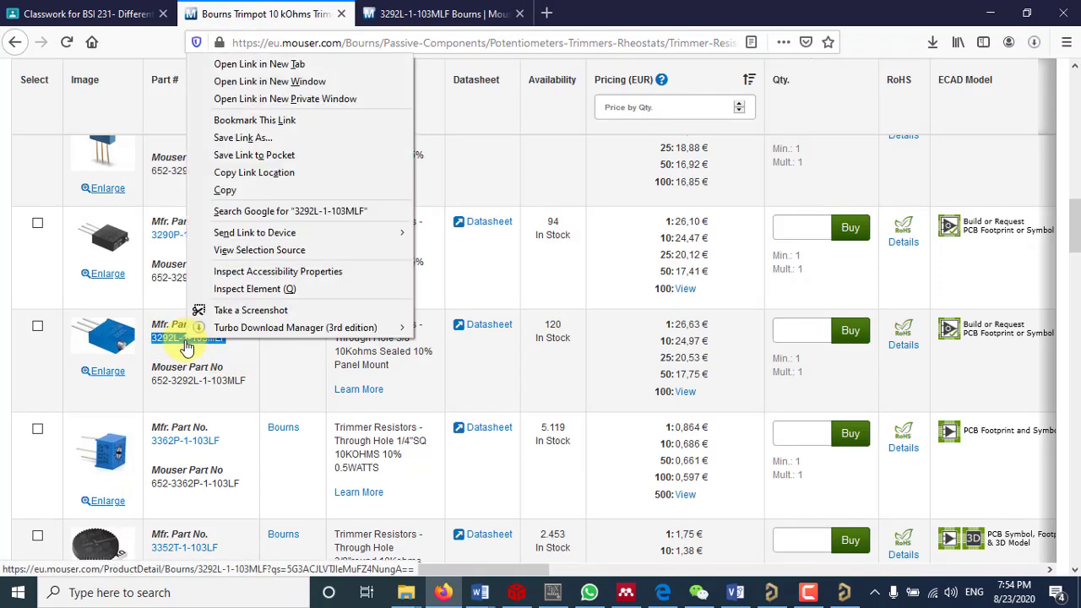
pyautogui.click(224, 195)
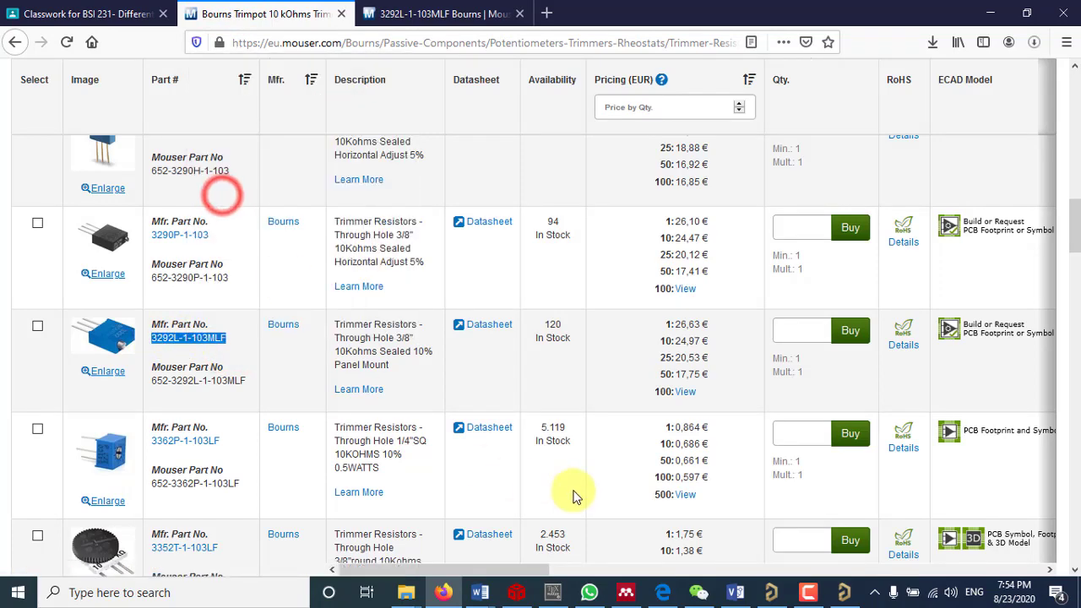
# Switch to Altium Library Loader and search for the copied part number 3292L-1-103MLF.
pyautogui.click(845, 591)
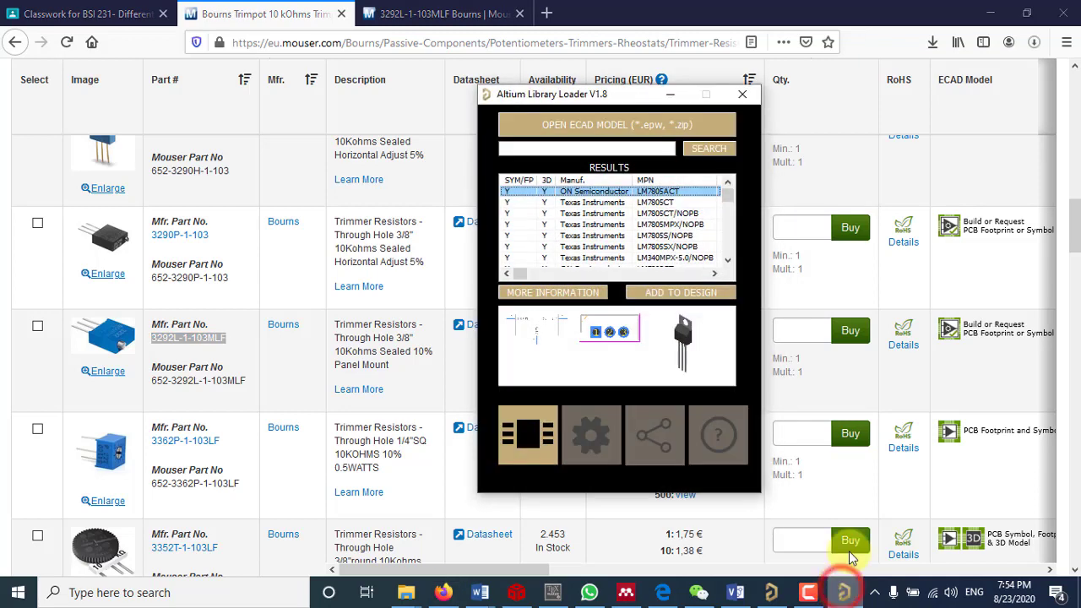
pyautogui.click(990, 13)
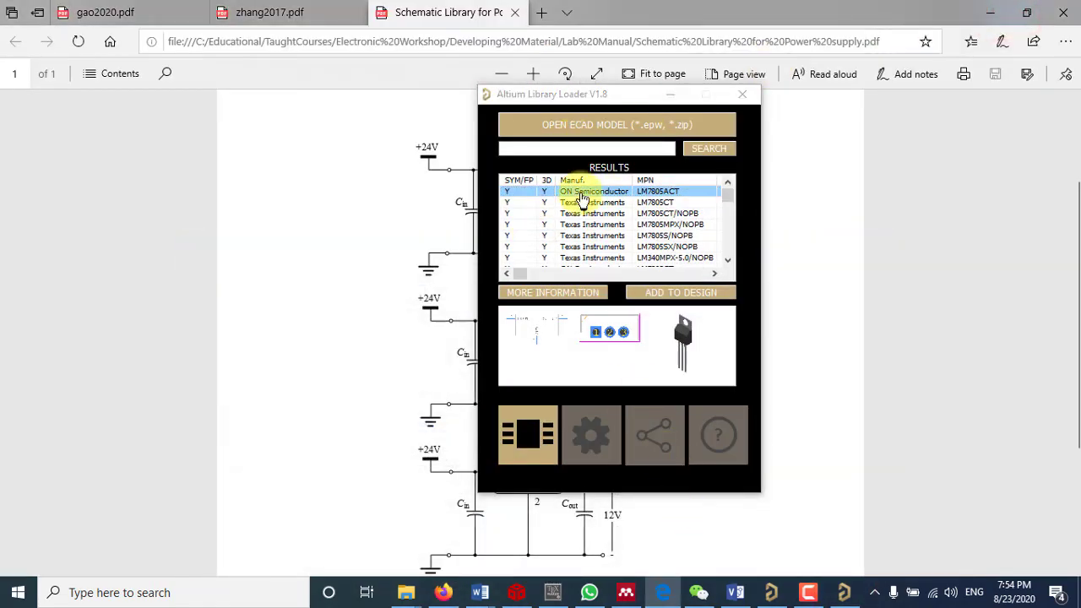
pyautogui.rightClick(588, 147)
pyautogui.click(640, 212)
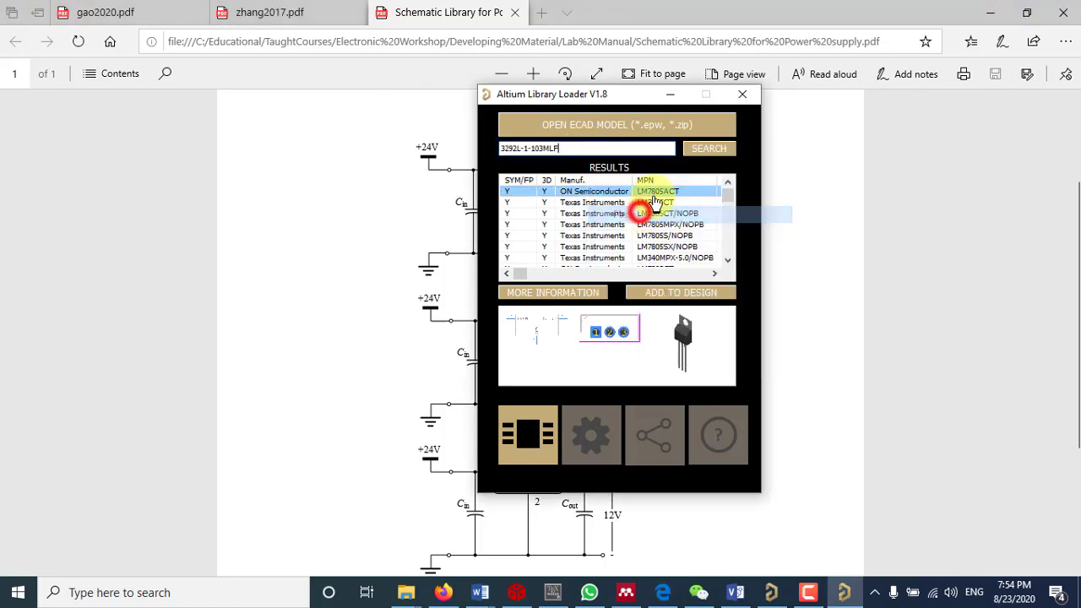
pyautogui.click(709, 149)
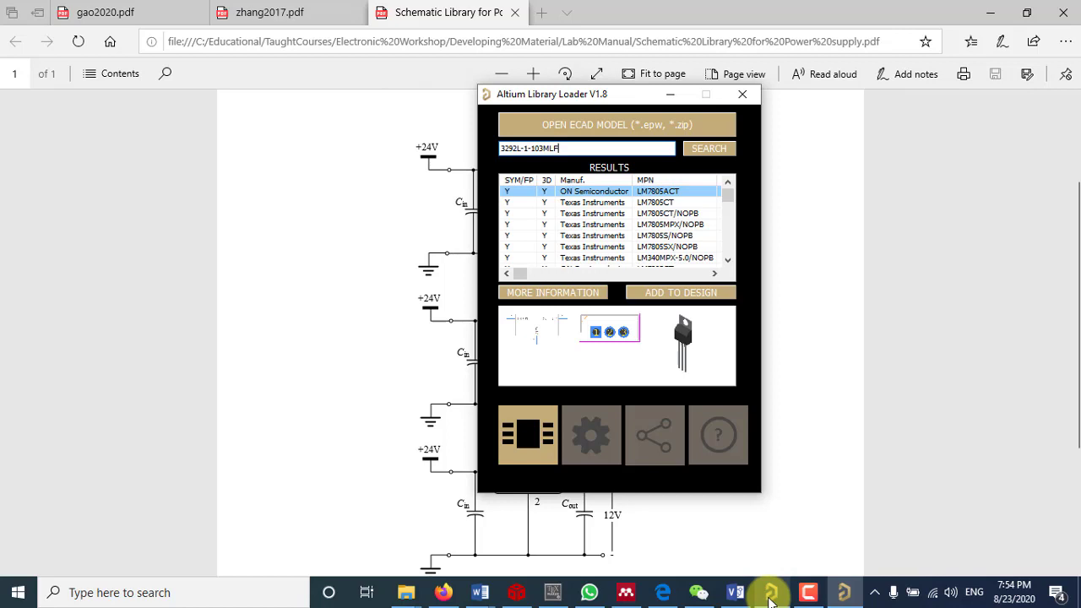
# Bring up Altium Designer and try to add the Bourns 3292L-1-103MLF result to the design from the Library Loader.
pyautogui.click(770, 593)
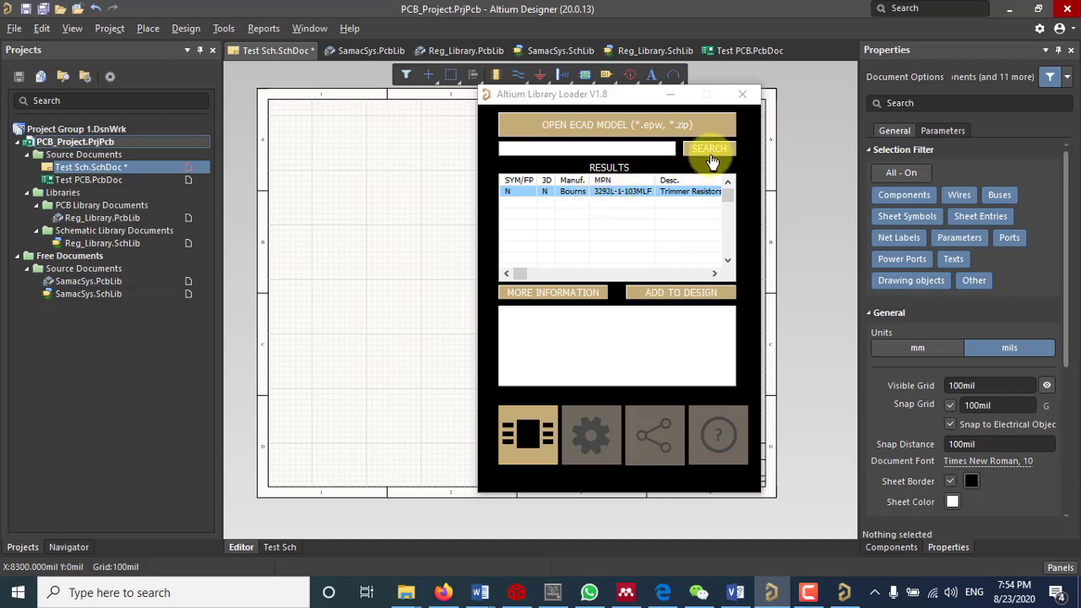
pyautogui.click(593, 193)
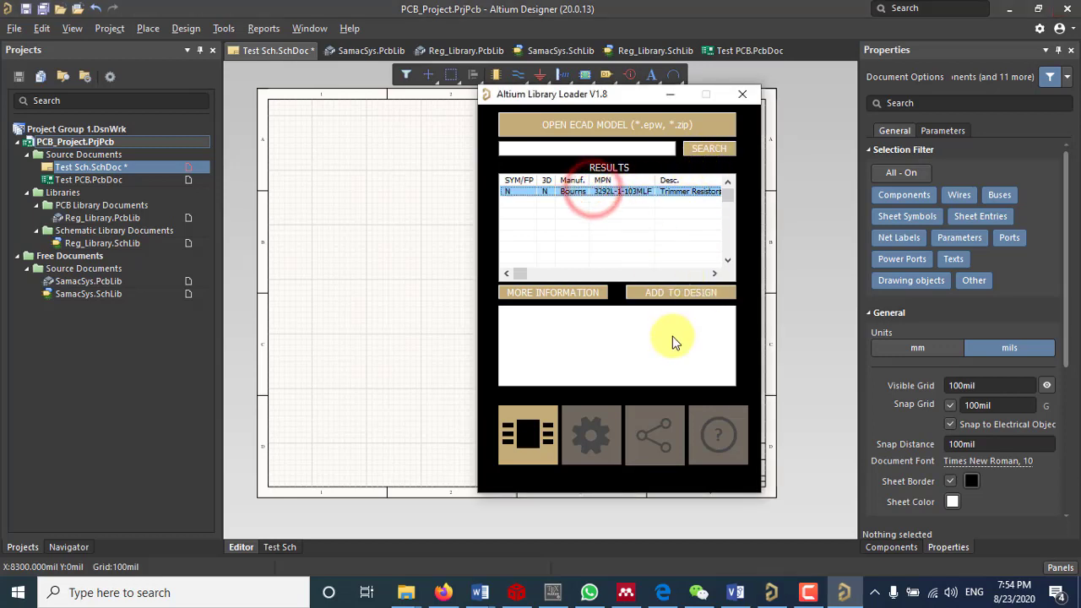
pyautogui.click(664, 294)
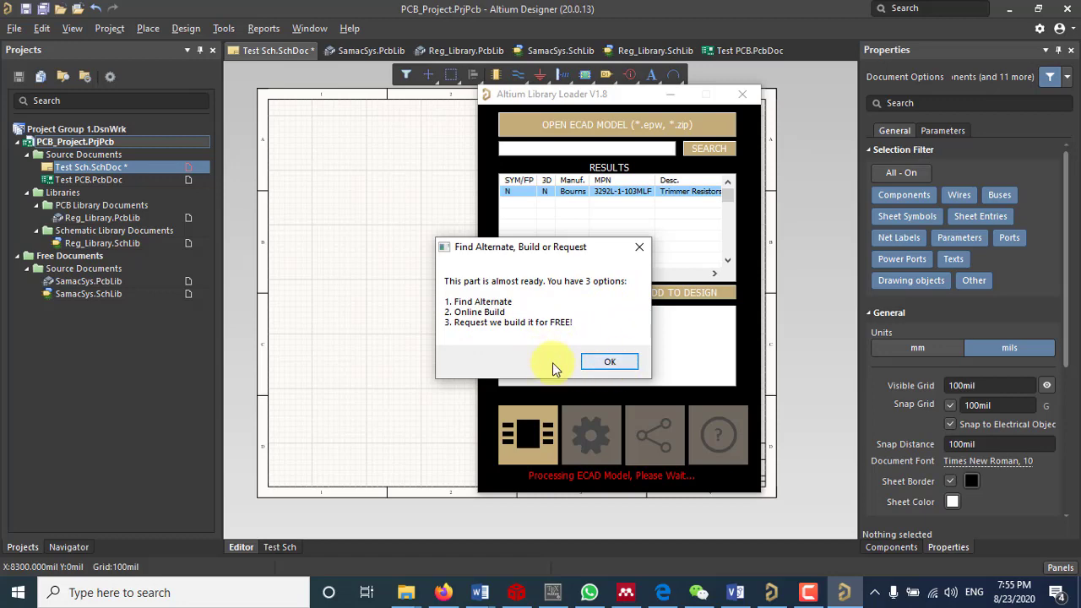
pyautogui.click(632, 362)
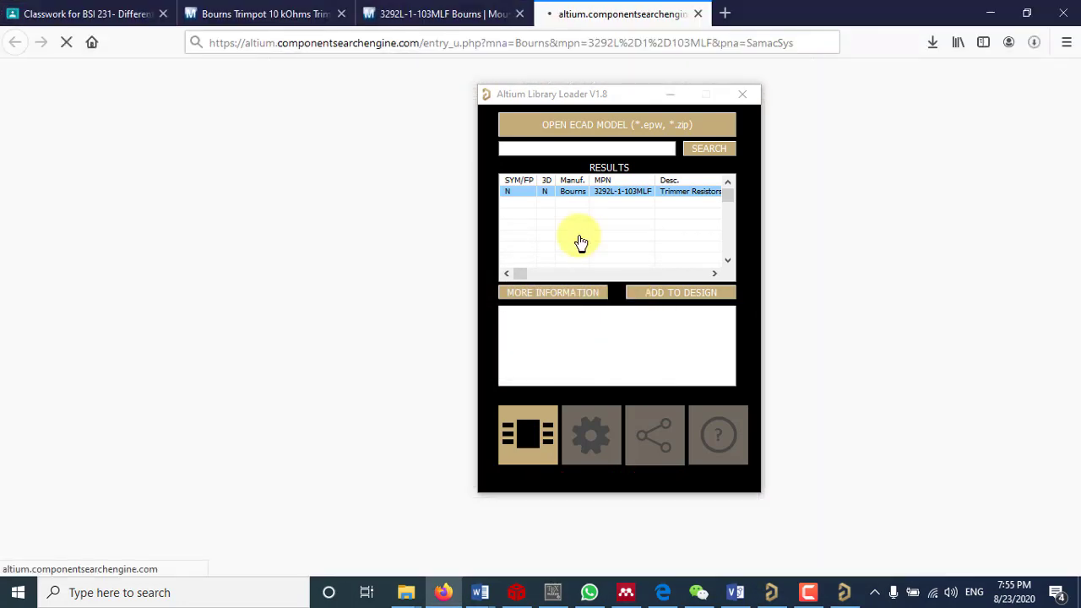
# Examine the find-equivalent, build and request options on the 3292L-1-103MLF Build / Request page, and close the page.
pyautogui.click(804, 16)
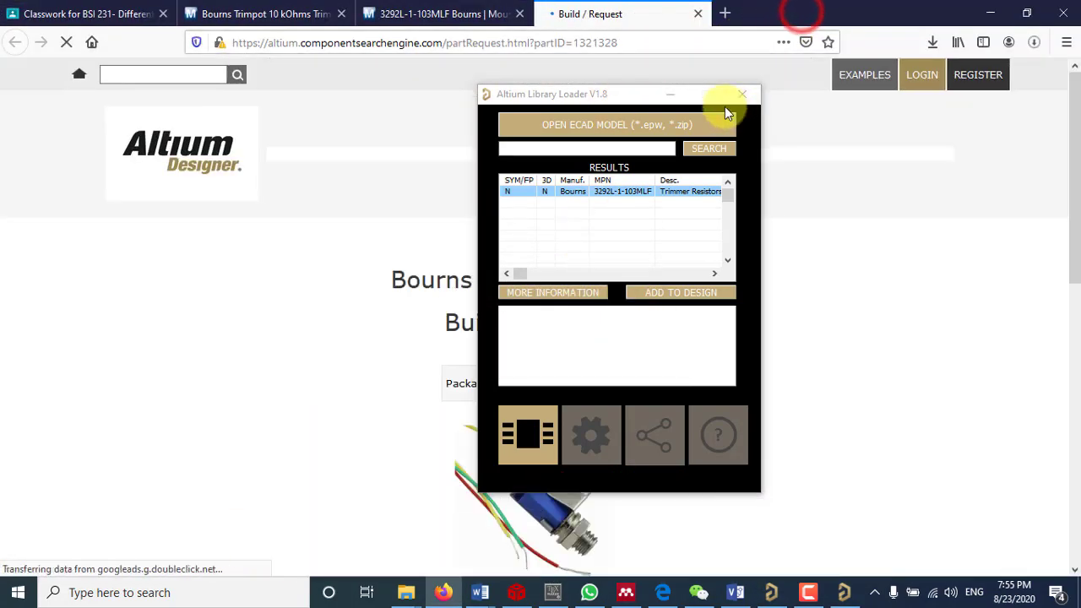
pyautogui.click(670, 100)
pyautogui.scroll(-5, 668, 262)
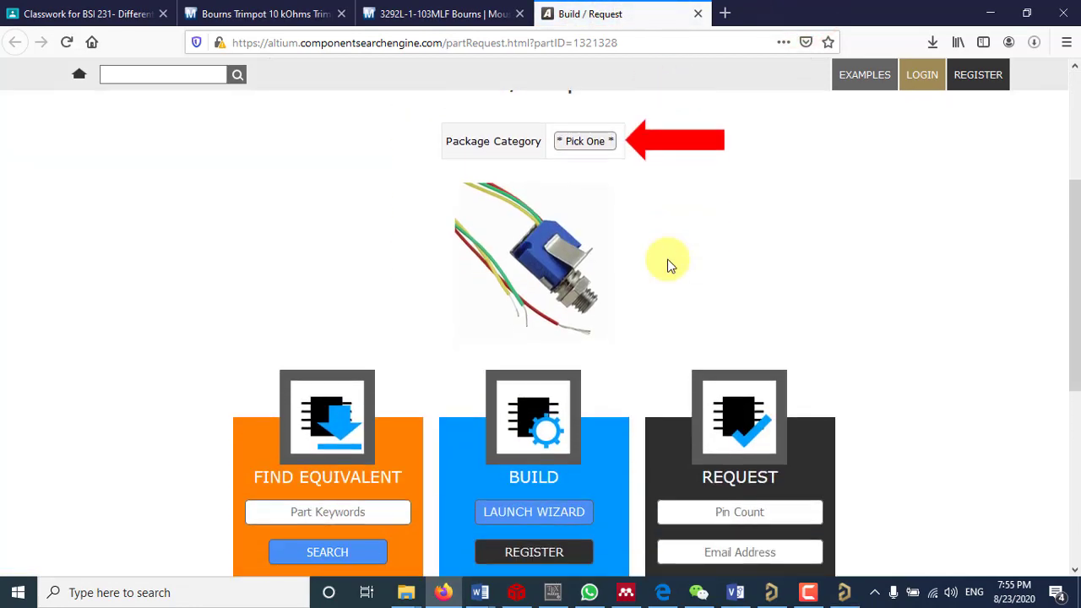
pyautogui.scroll(-8, 667, 261)
pyautogui.scroll(5, 667, 262)
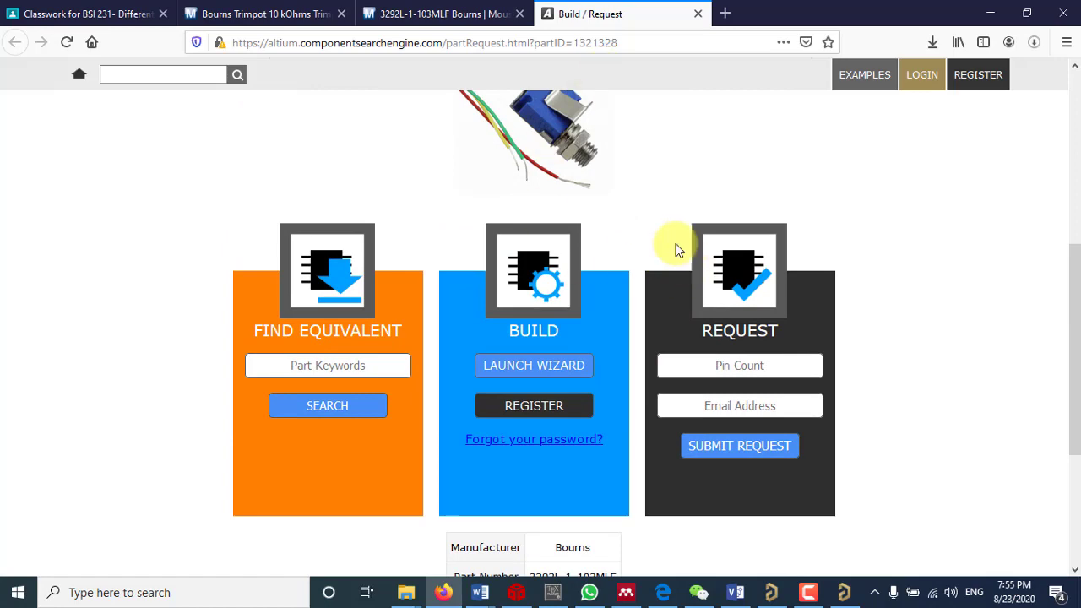
pyautogui.scroll(1, 588, 275)
pyautogui.scroll(3, 584, 271)
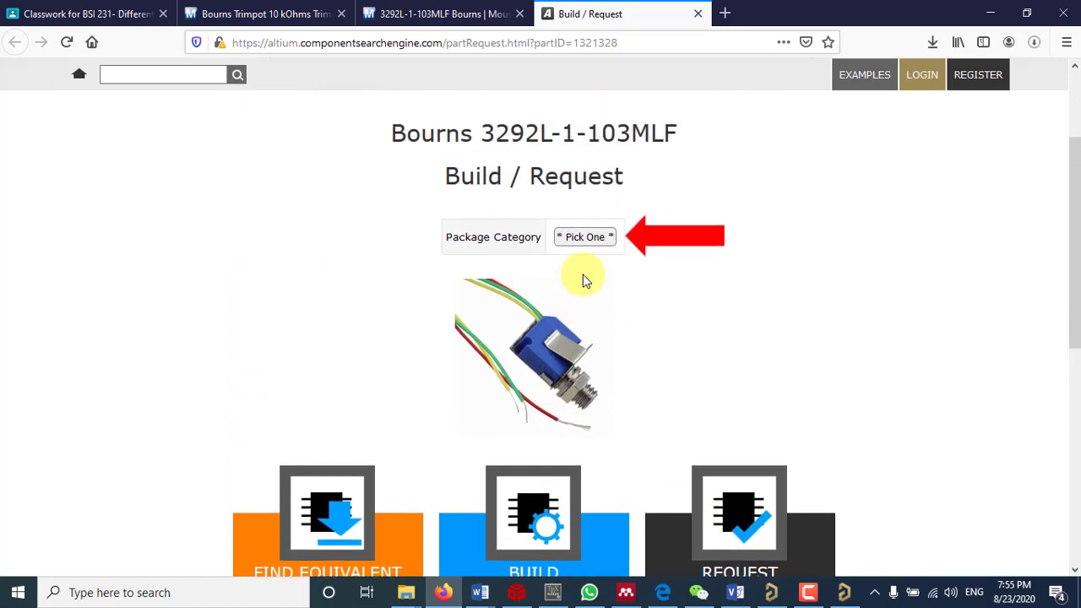
pyautogui.click(697, 14)
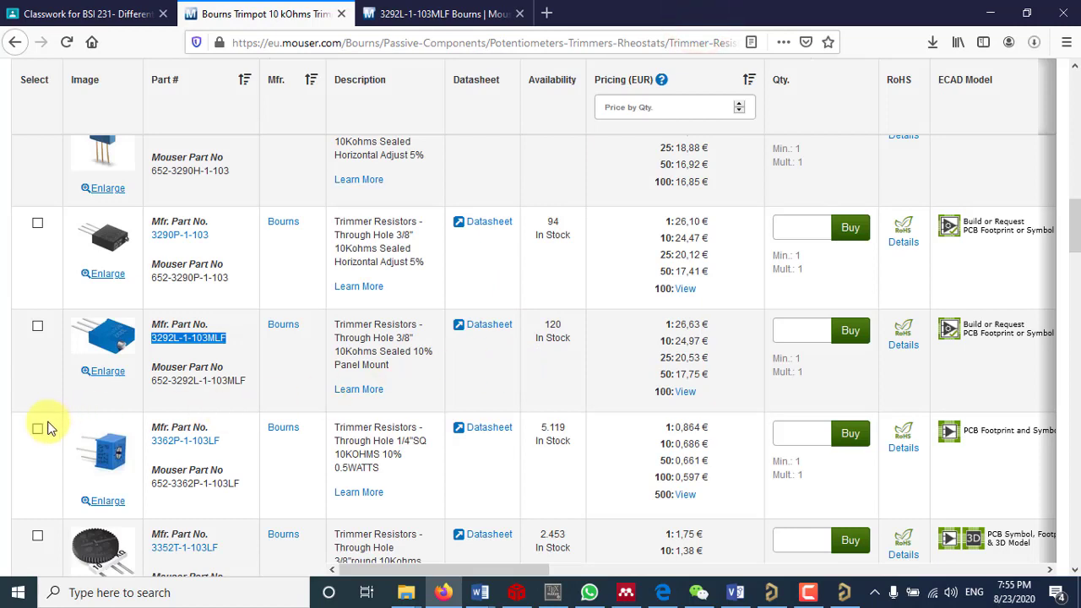
pyautogui.click(8, 376)
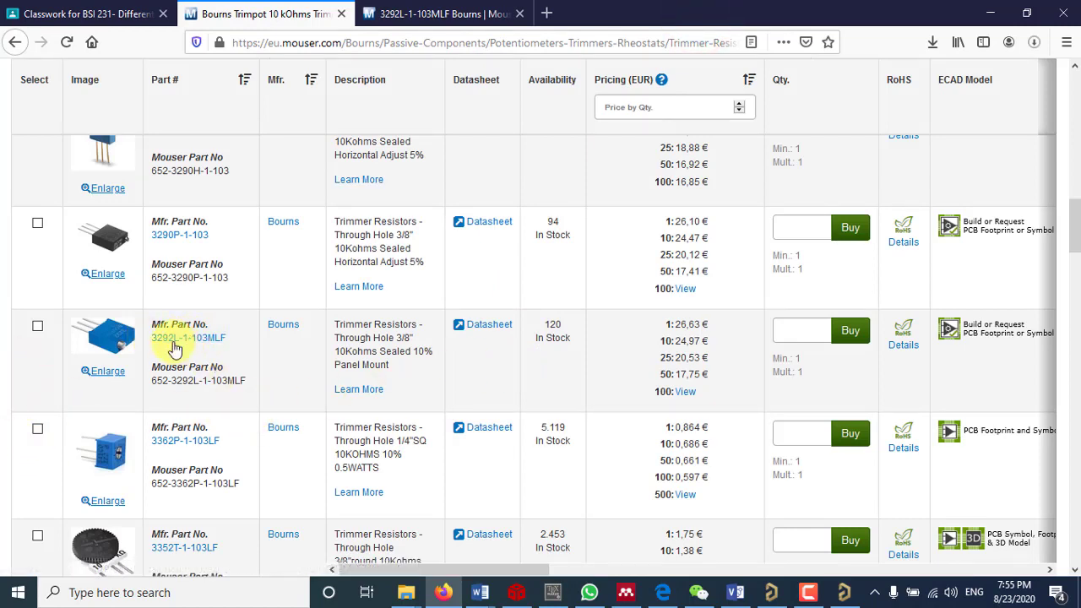
# Copy the part number 3296W-1-103LF of the vertical-adjust trimmer with a PCB footprint and symbol from the Mouser results.
pyautogui.scroll(-3, 236, 359)
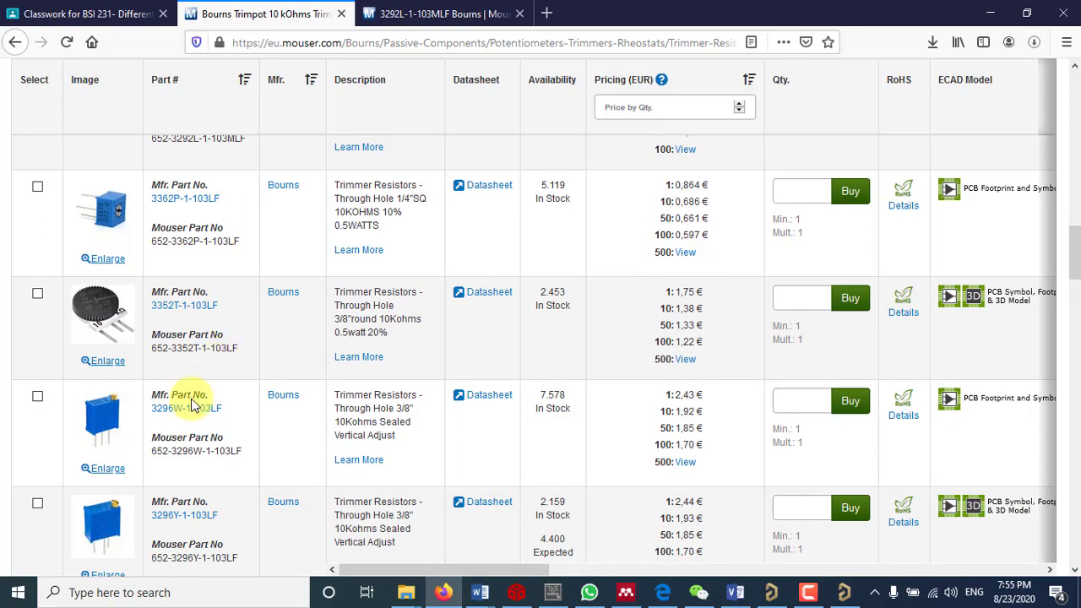
pyautogui.scroll(2, 198, 411)
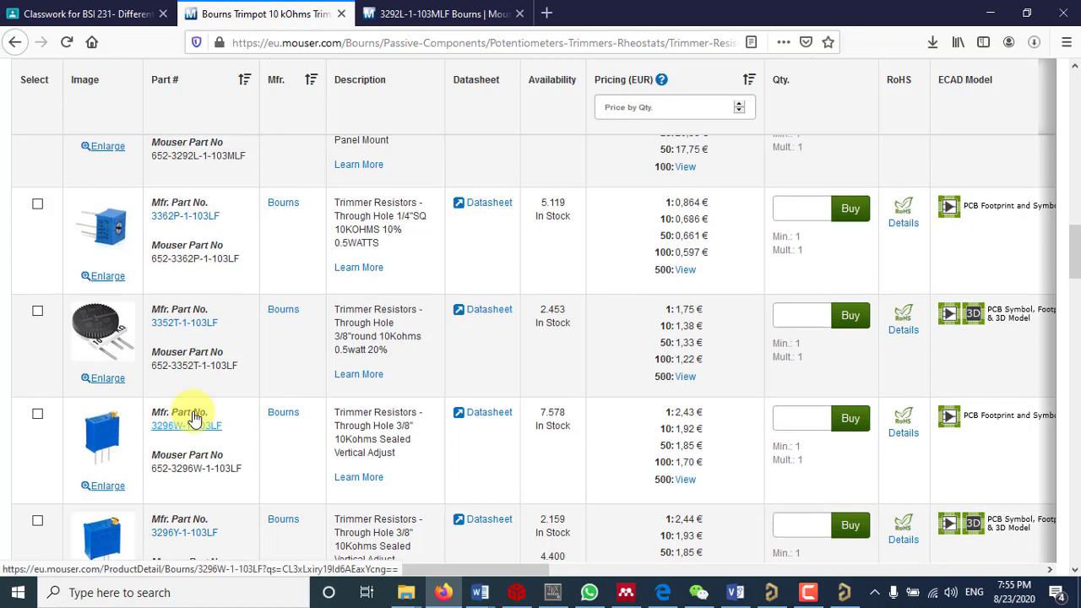
pyautogui.scroll(-2, 193, 416)
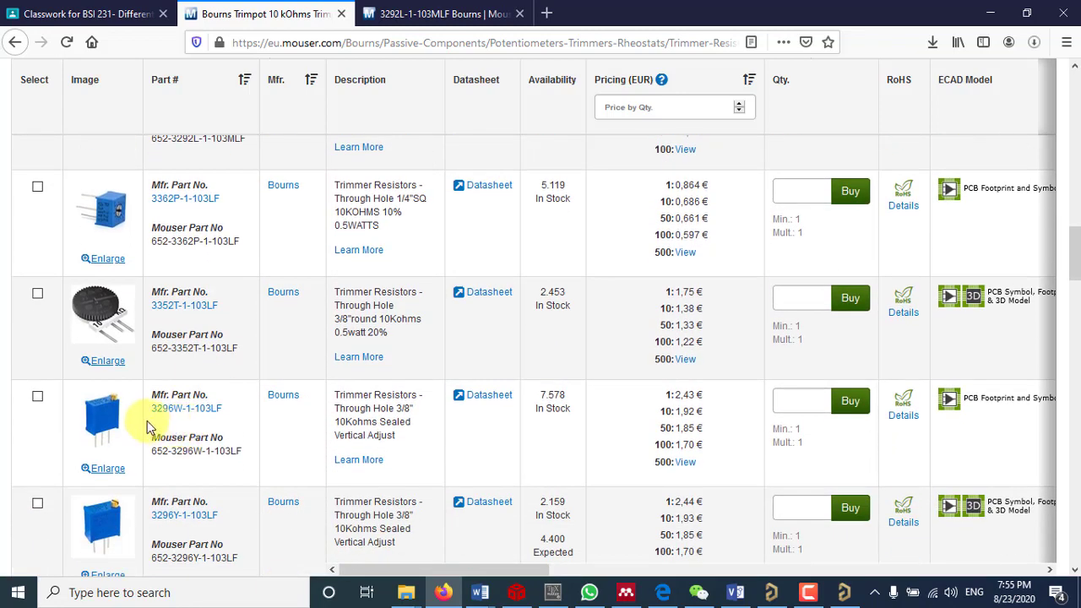
pyautogui.moveTo(152, 412); pyautogui.dragTo(218, 416)
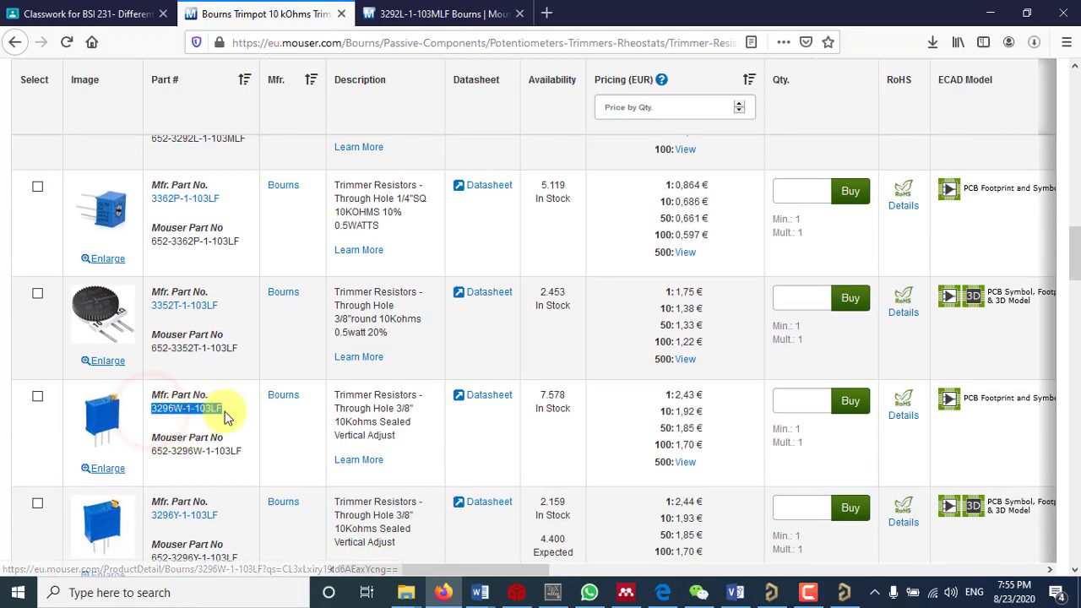
pyautogui.rightClick(188, 412)
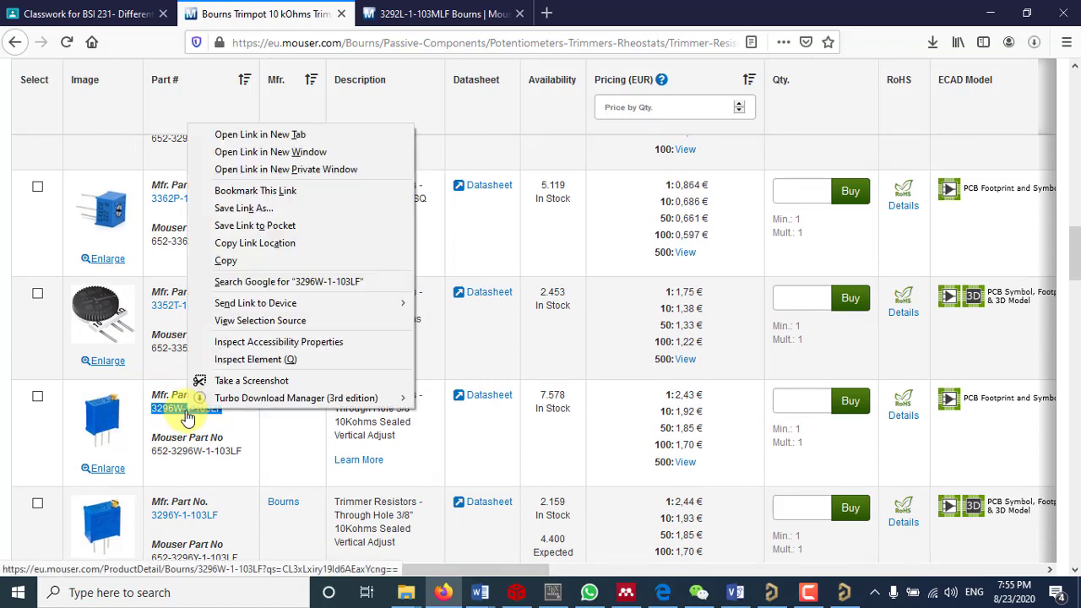
pyautogui.click(234, 243)
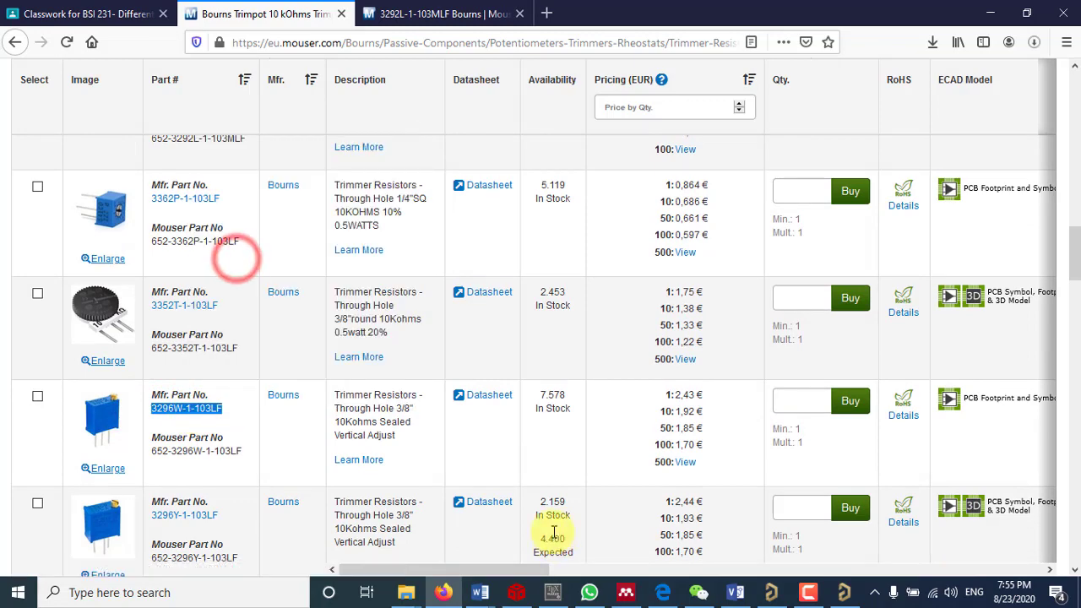
# Search Altium Library Loader for the copied part number 3296W-1-103LF.
pyautogui.click(845, 594)
pyautogui.rightClick(606, 149)
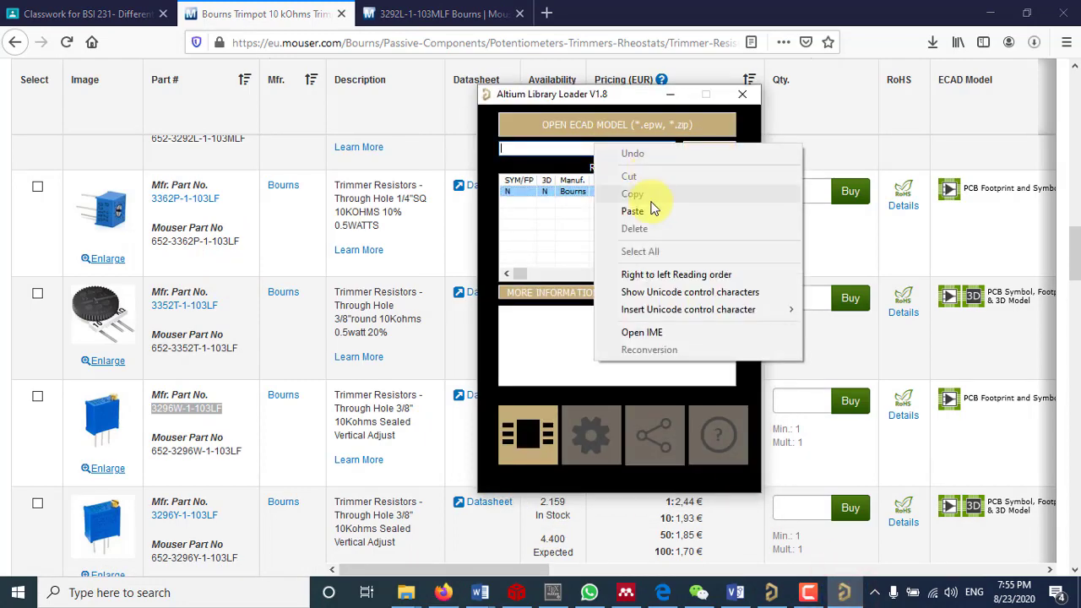
pyautogui.click(643, 212)
pyautogui.click(708, 148)
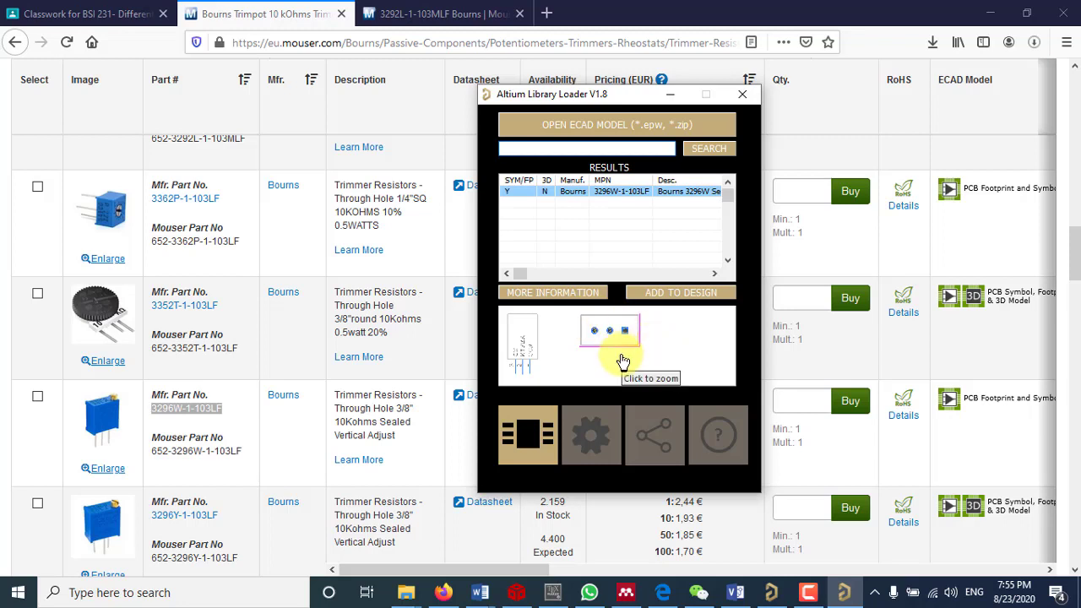
# Compare the power ratings of the 3292L-1-103MLF and 3296W-1-103LF in the Mouser listings, and return to the Library Loader.
pyautogui.click(691, 10)
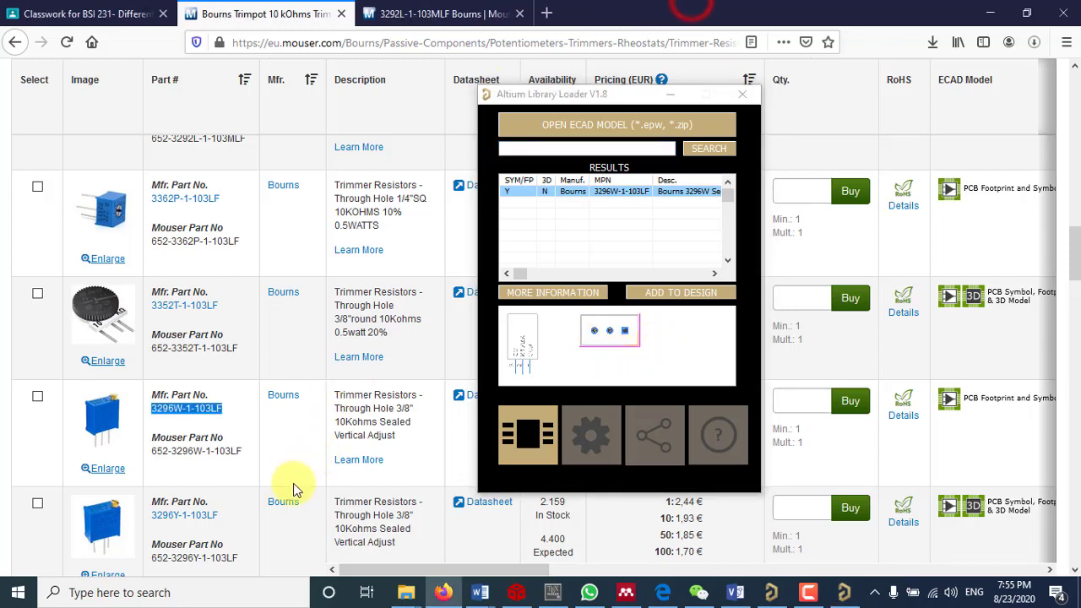
pyautogui.click(676, 96)
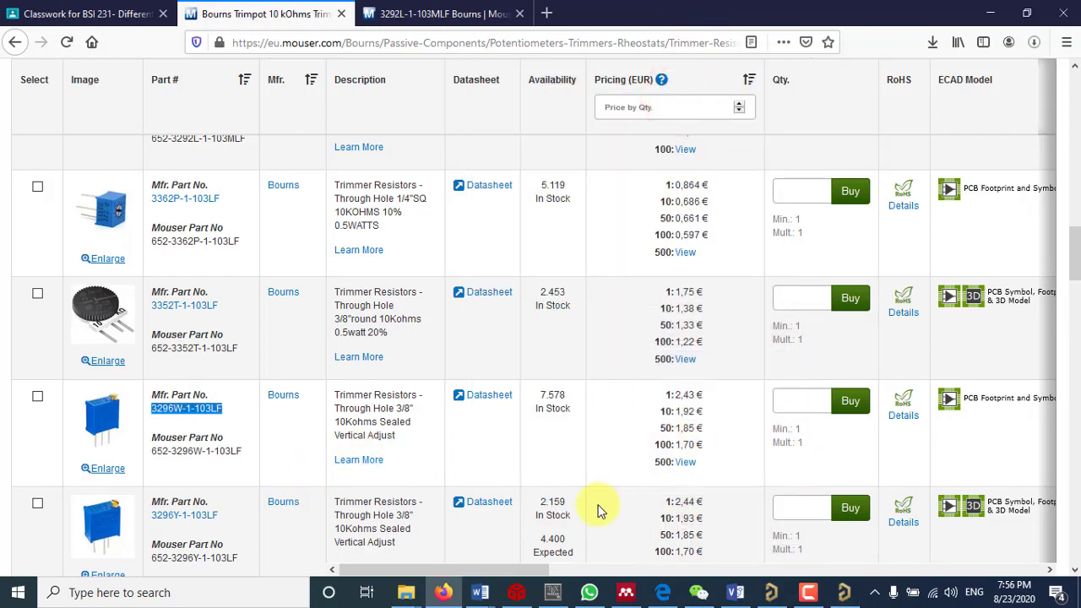
pyautogui.scroll(2, 599, 511)
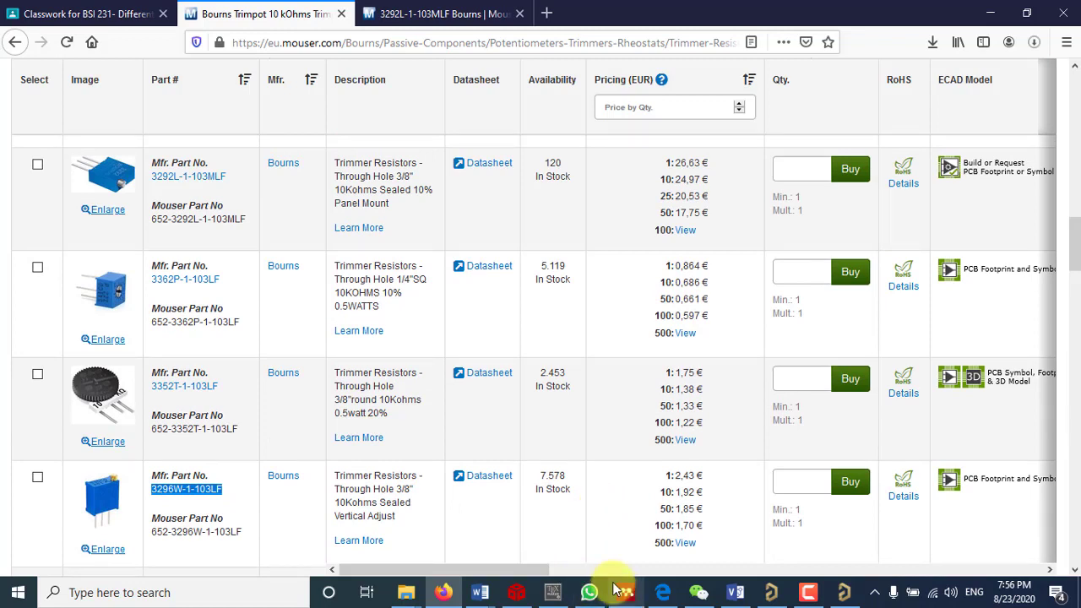
pyautogui.moveTo(521, 569); pyautogui.dragTo(821, 601)
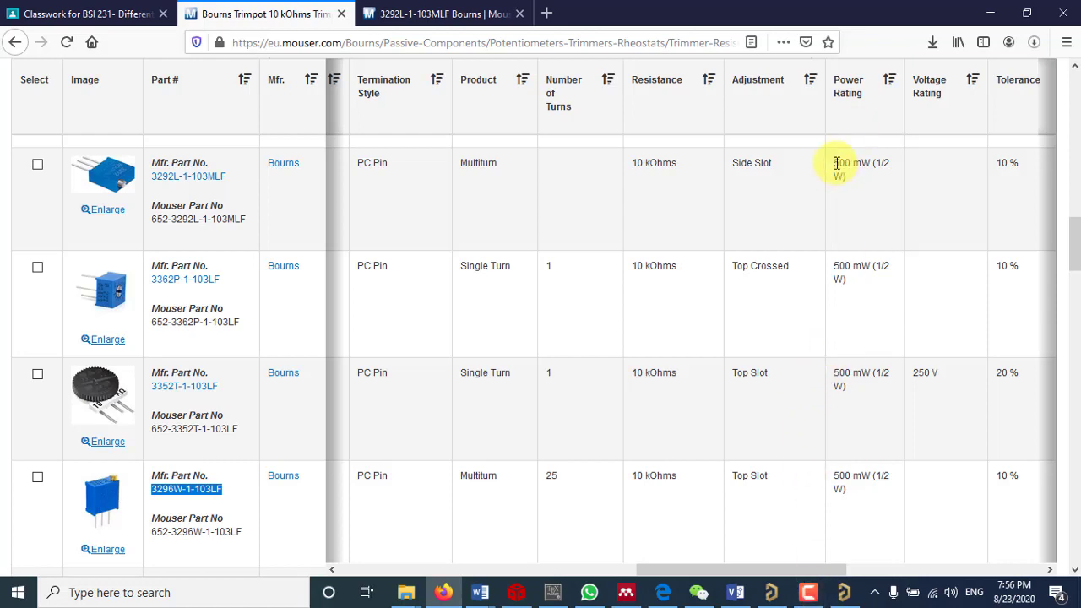
pyautogui.moveTo(835, 163); pyautogui.dragTo(871, 164)
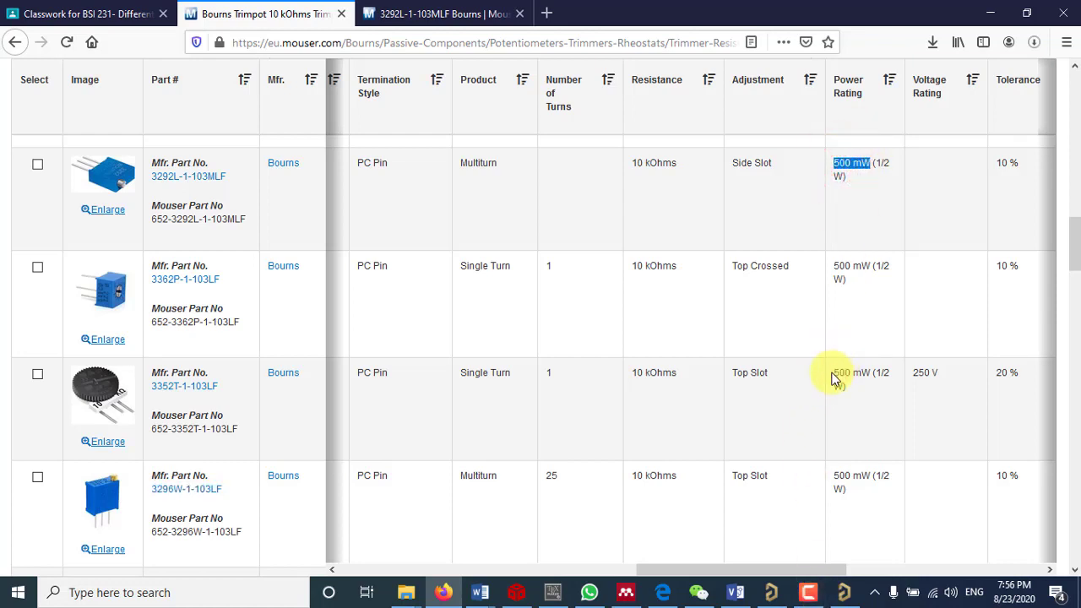
pyautogui.moveTo(833, 478); pyautogui.dragTo(885, 477)
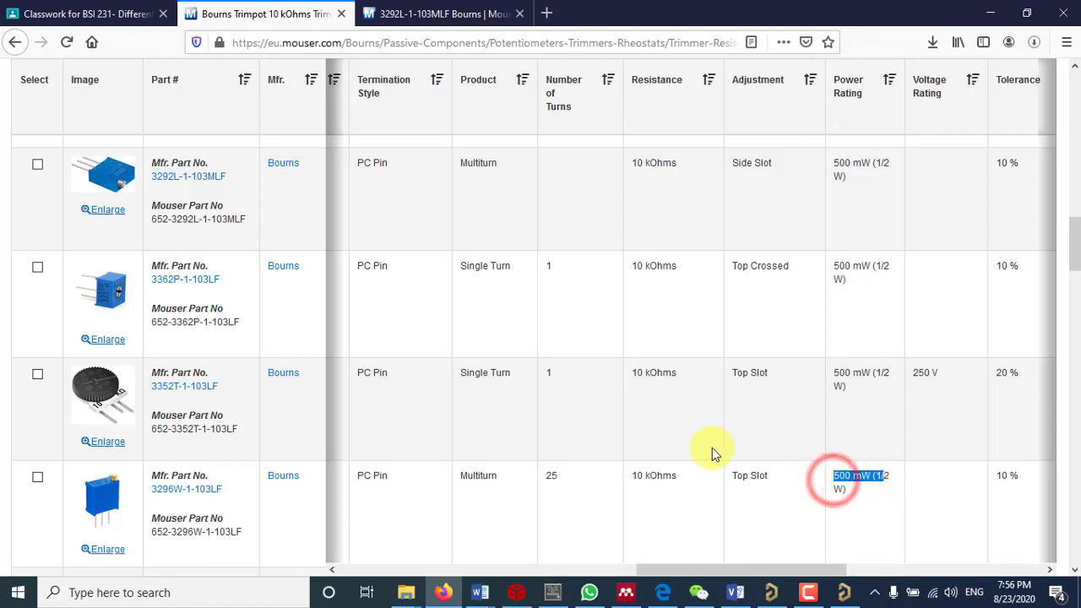
pyautogui.scroll(-3, 712, 448)
pyautogui.scroll(-3, 712, 448)
pyautogui.moveTo(657, 570); pyautogui.dragTo(305, 542)
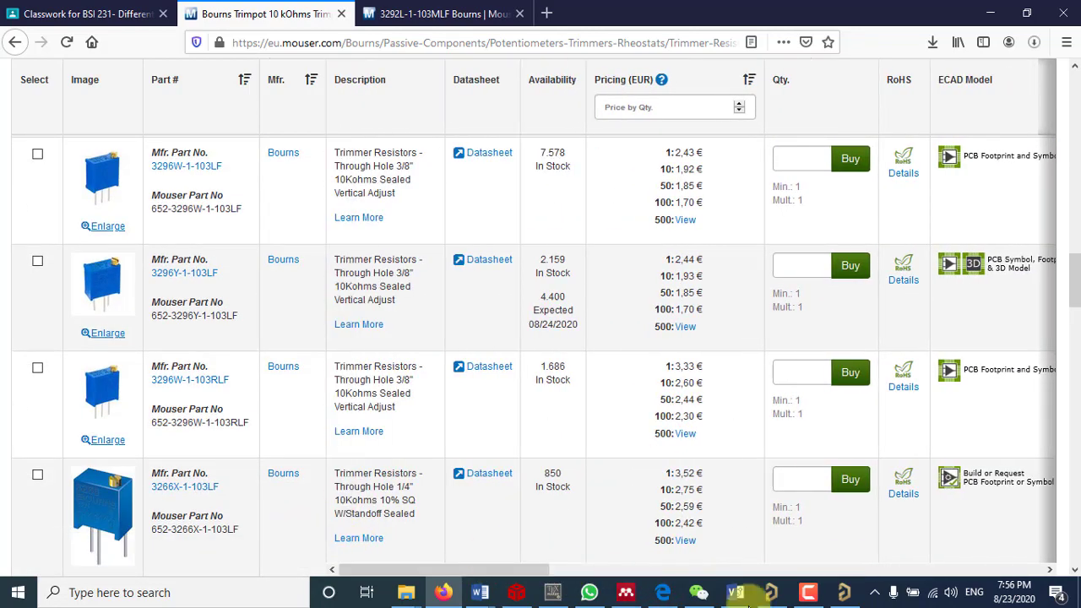
pyautogui.click(844, 592)
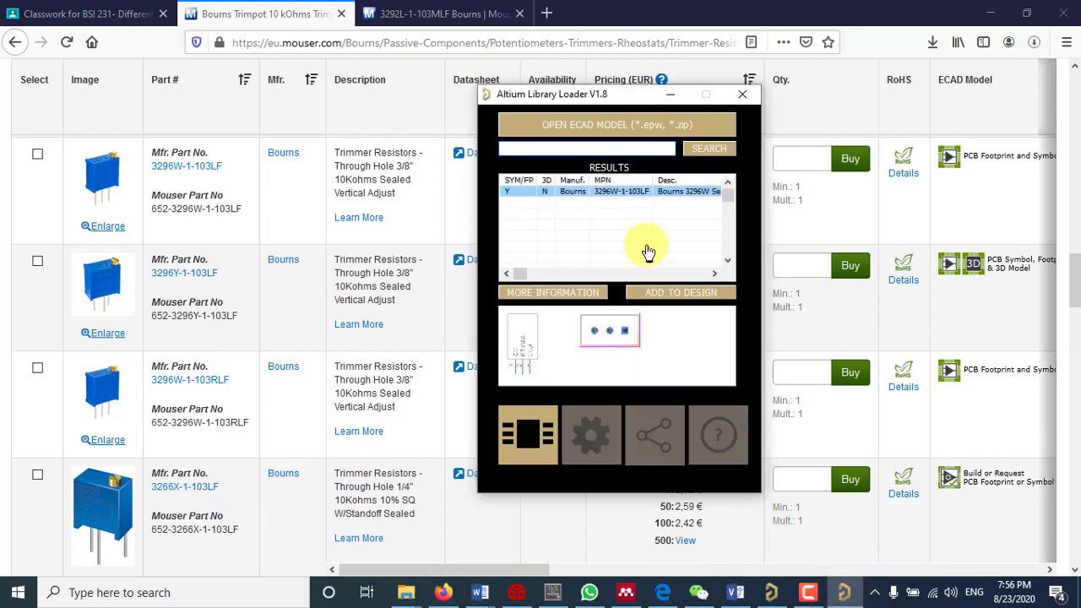
# Switch to Altium Designer, add the 3296W-1-103LF to the Test Sch schematic through Library Loader, and close the loader.
pyautogui.click(769, 592)
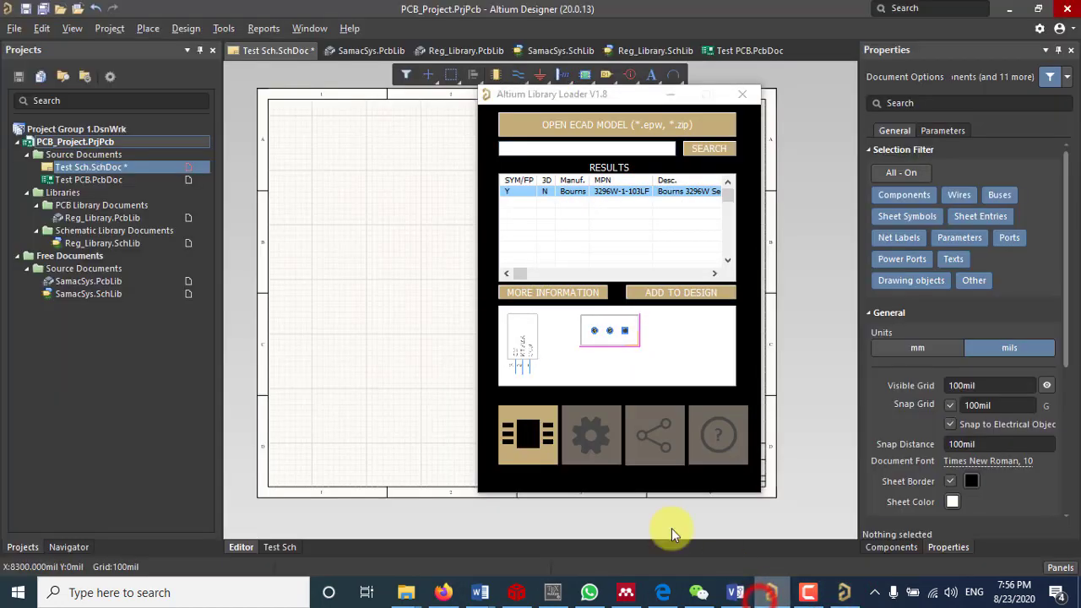
pyautogui.click(665, 297)
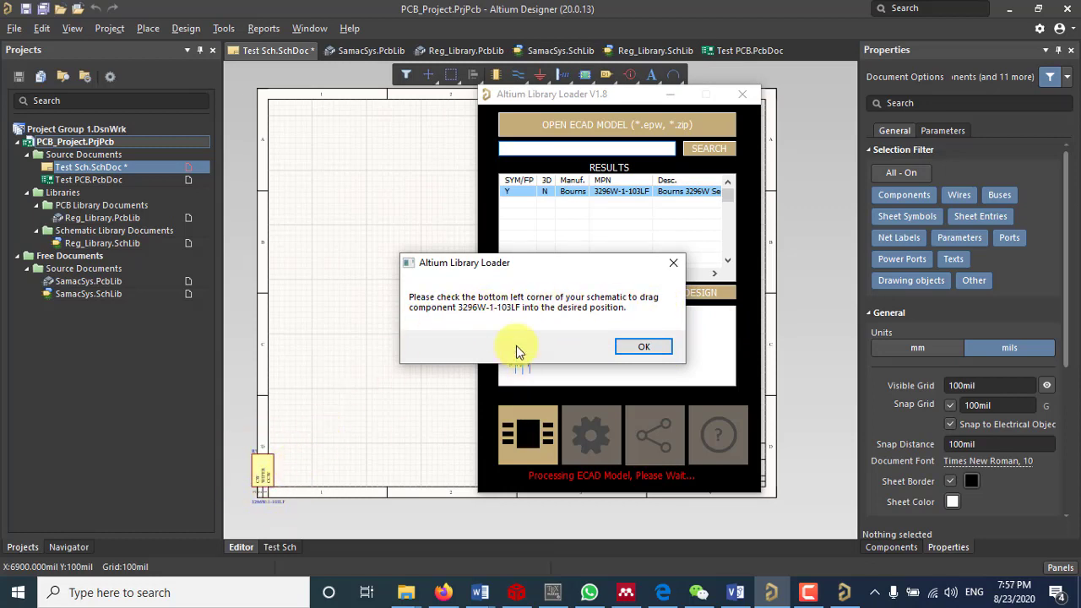
pyautogui.click(644, 347)
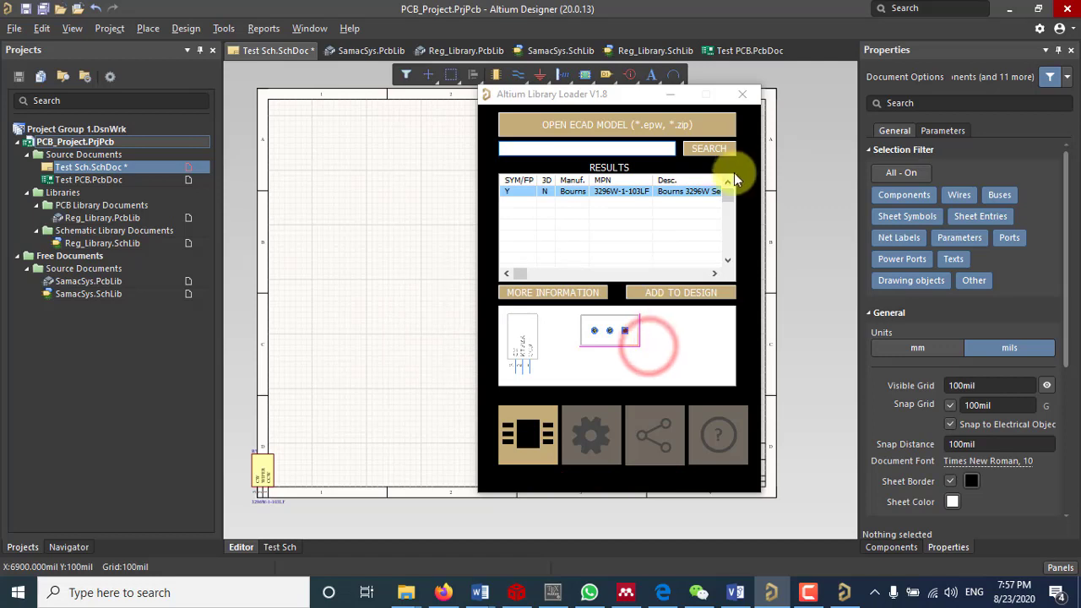
pyautogui.click(739, 100)
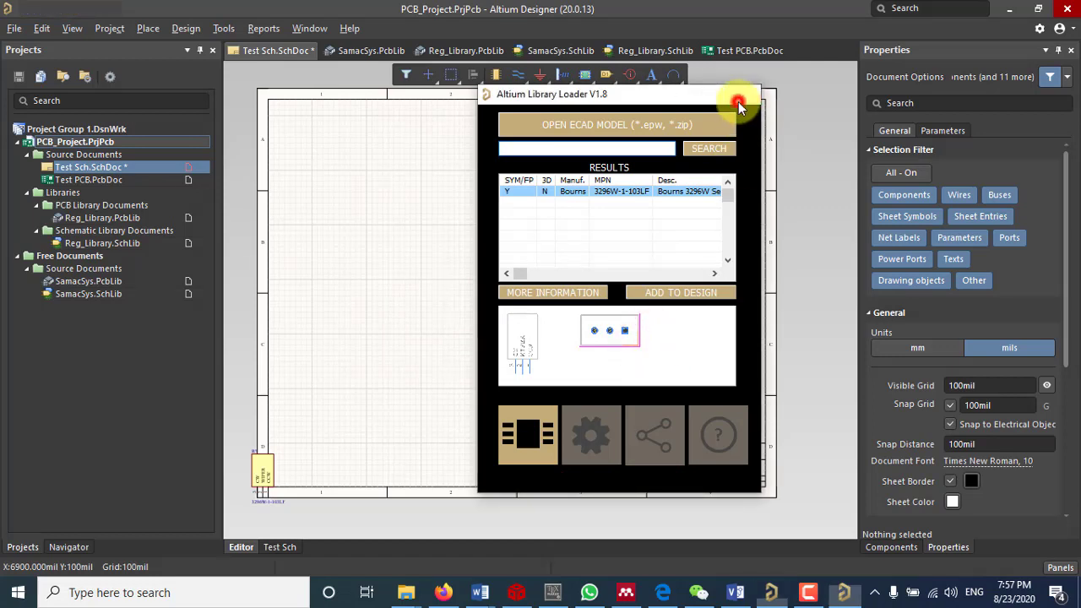
# Move the 3296W-1-103LF symbol from the sheet's lower-left corner into the drawing area of the schematic.
pyautogui.moveTo(275, 474); pyautogui.dragTo(441, 368)
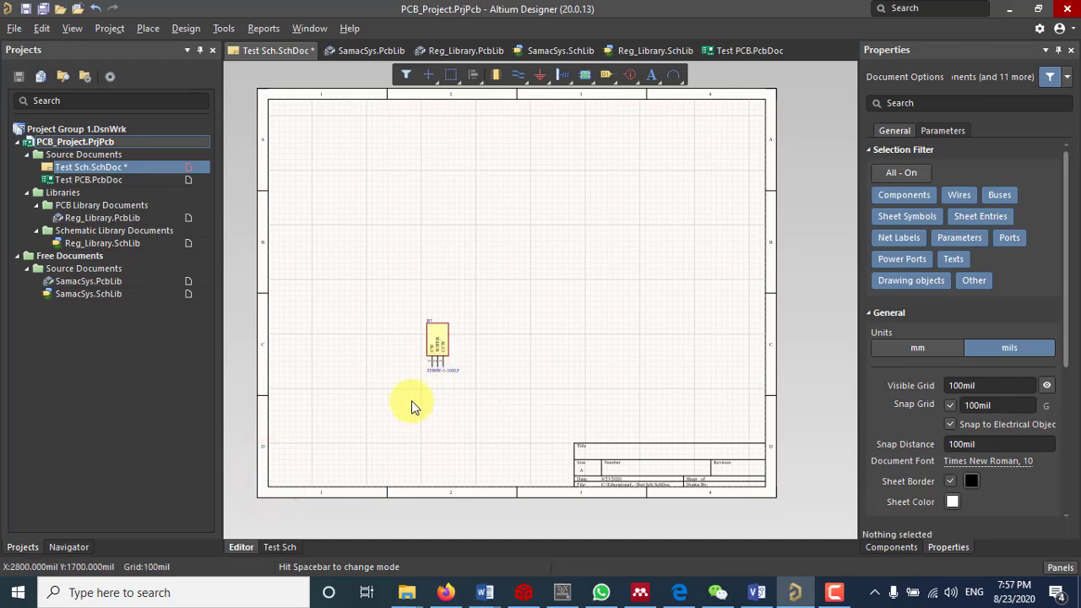
pyautogui.keyDown('ctrl'); pyautogui.scroll(4, 435, 342); pyautogui.keyUp('ctrl')
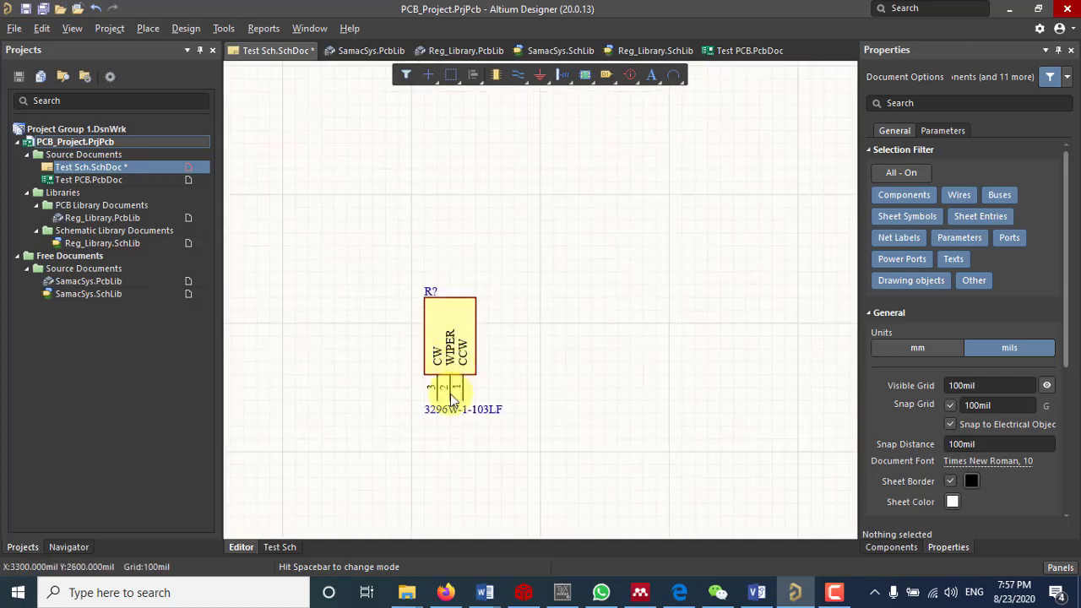
pyautogui.moveTo(355, 386); pyautogui.dragTo(441, 349, button='right')
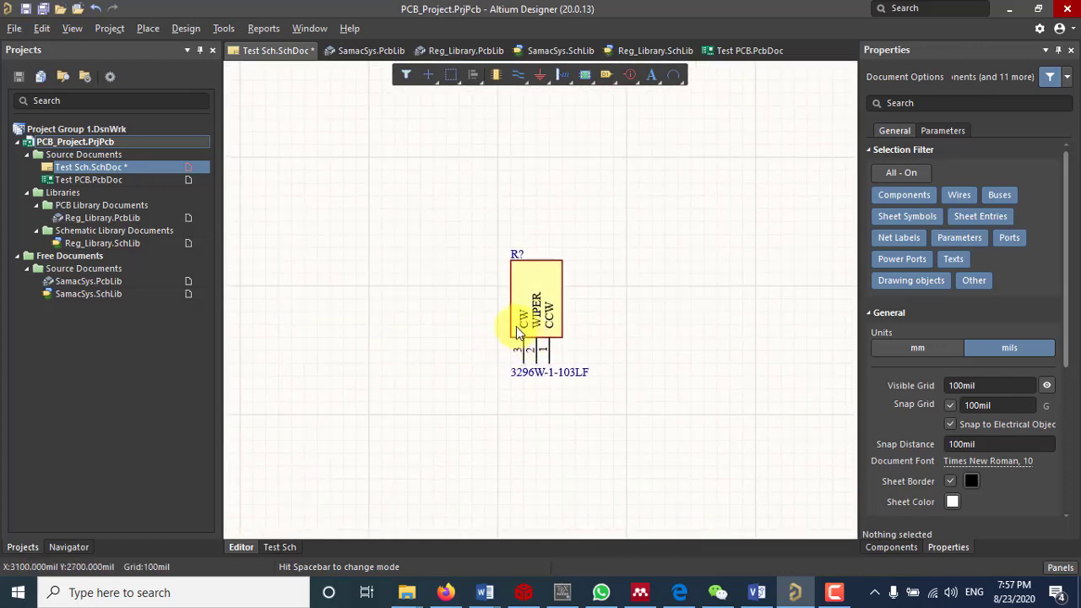
pyautogui.keyDown('ctrl'); pyautogui.scroll(1, 510, 336); pyautogui.keyUp('ctrl')
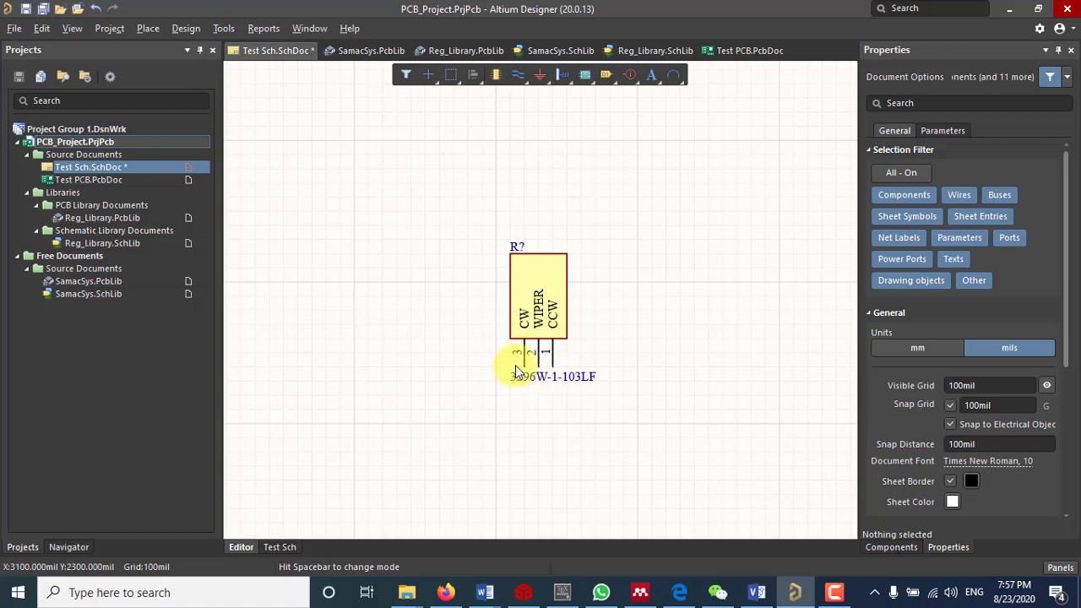
# Examine the 3296W-1-103LF symbol and its linked footprint in SamacSys.SchLib.
pyautogui.doubleClick(81, 294)
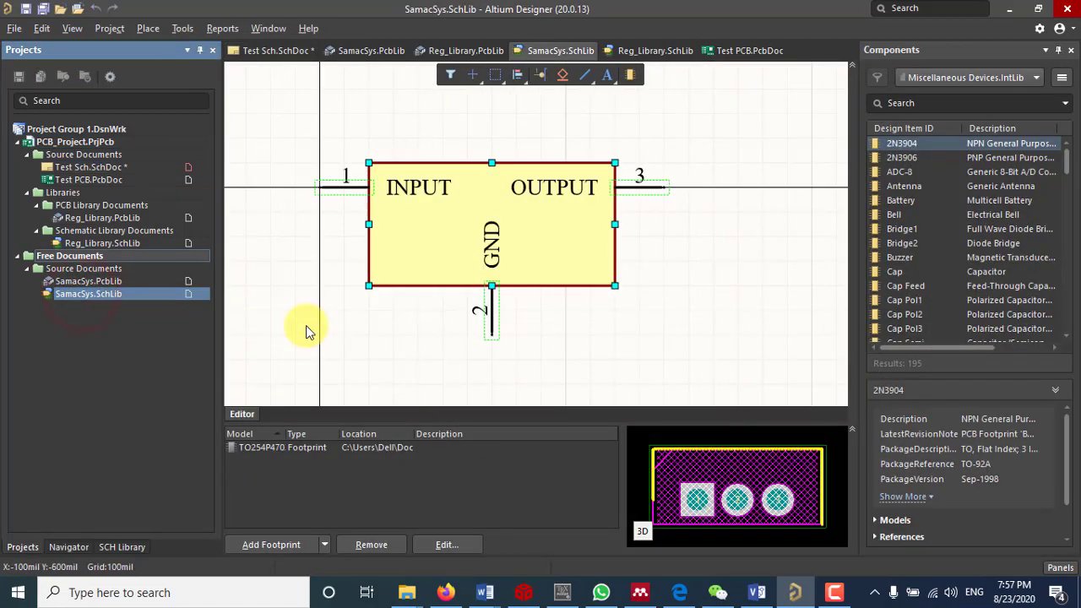
pyautogui.click(126, 549)
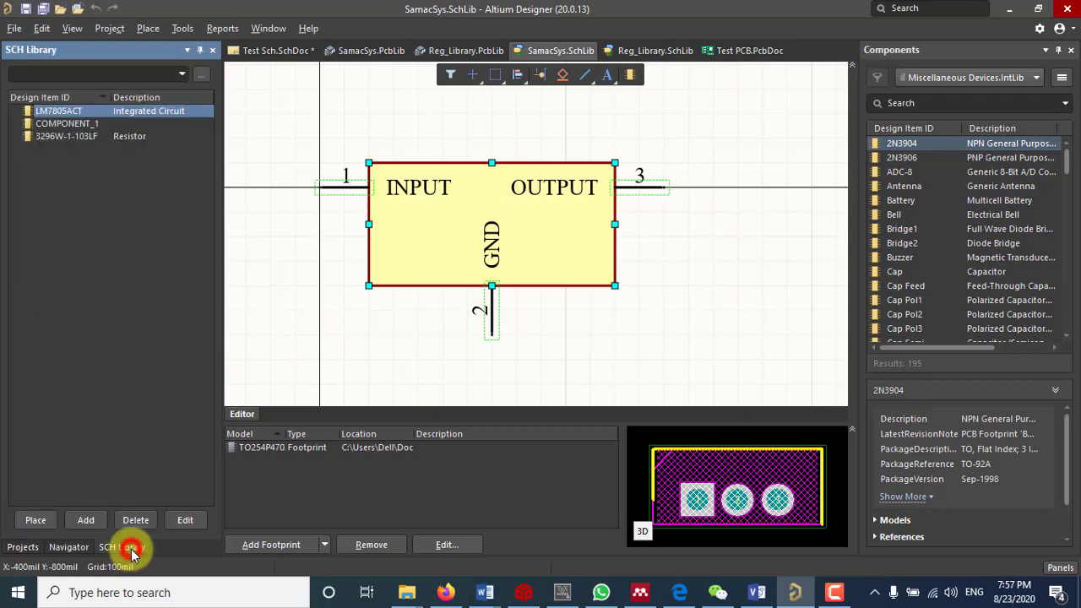
pyautogui.click(84, 137)
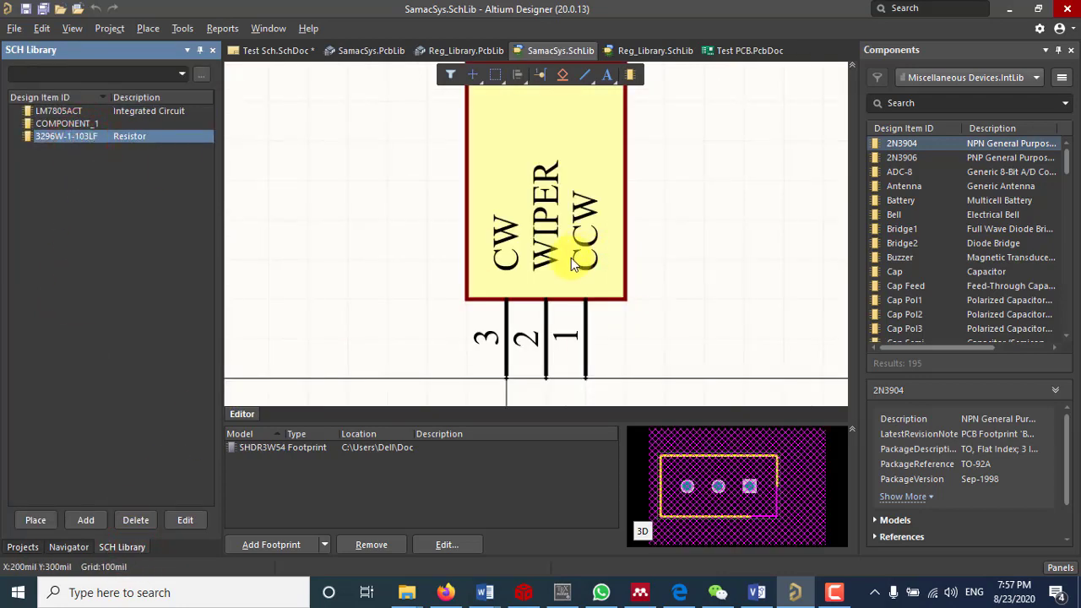
pyautogui.click(746, 222)
pyautogui.keyDown('ctrl'); pyautogui.scroll(-2, 659, 204); pyautogui.keyUp('ctrl')
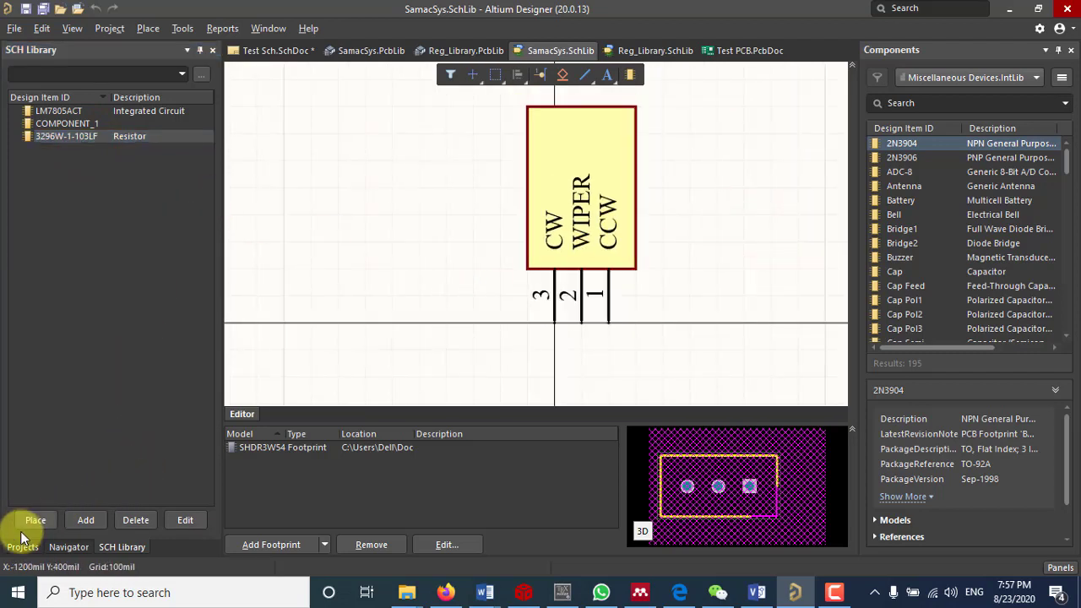
# Examine the trimmer's three-pad SHDR3W54P0X254 footprint in SamacSys.PcbLib, comparing it with the TO254P470 footprint.
pyautogui.click(375, 48)
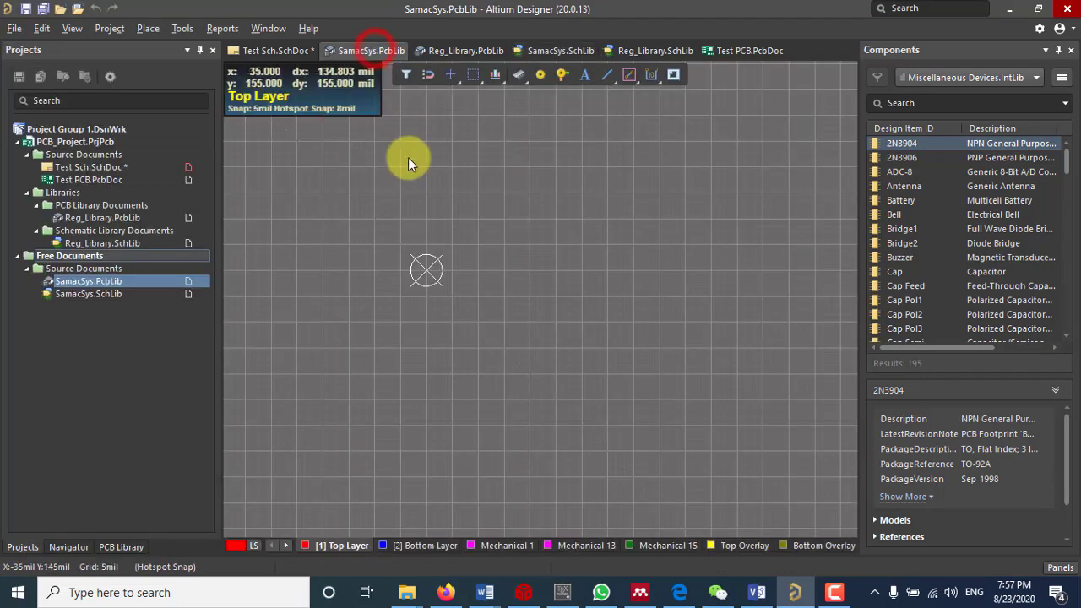
pyautogui.click(118, 546)
pyautogui.click(80, 203)
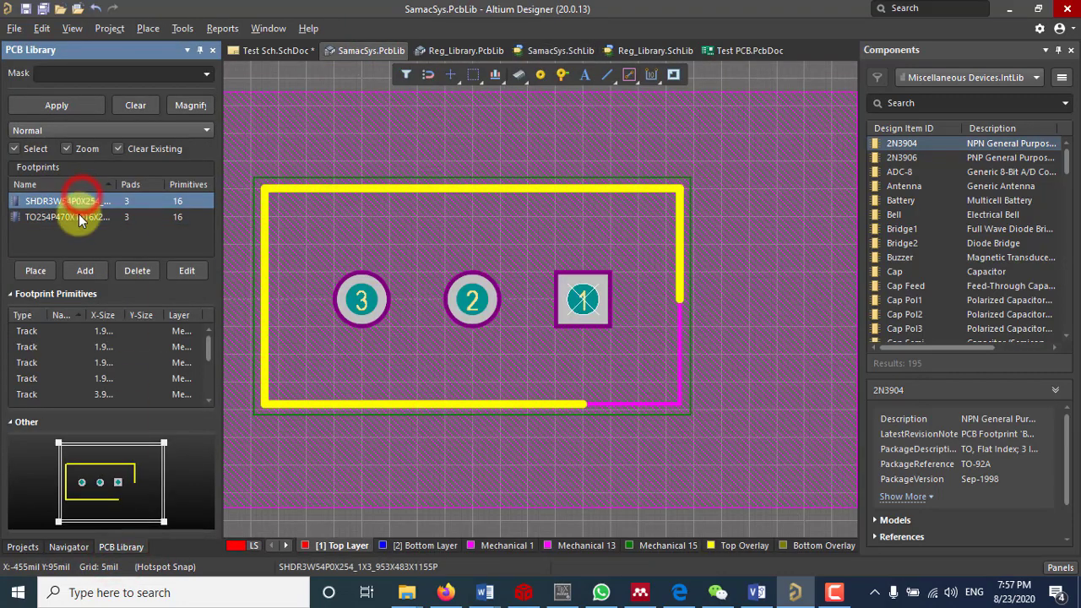
pyautogui.click(79, 217)
pyautogui.click(78, 201)
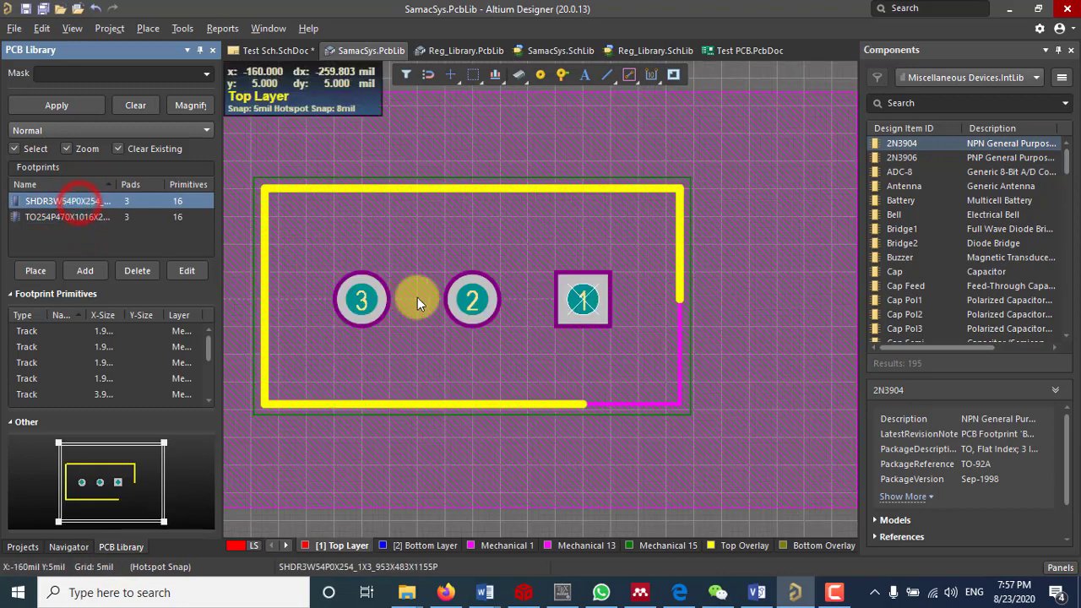
pyautogui.keyDown('ctrl'); pyautogui.scroll(-2, 485, 302); pyautogui.keyUp('ctrl')
pyautogui.keyDown('ctrl'); pyautogui.scroll(-1, 462, 313); pyautogui.keyUp('ctrl')
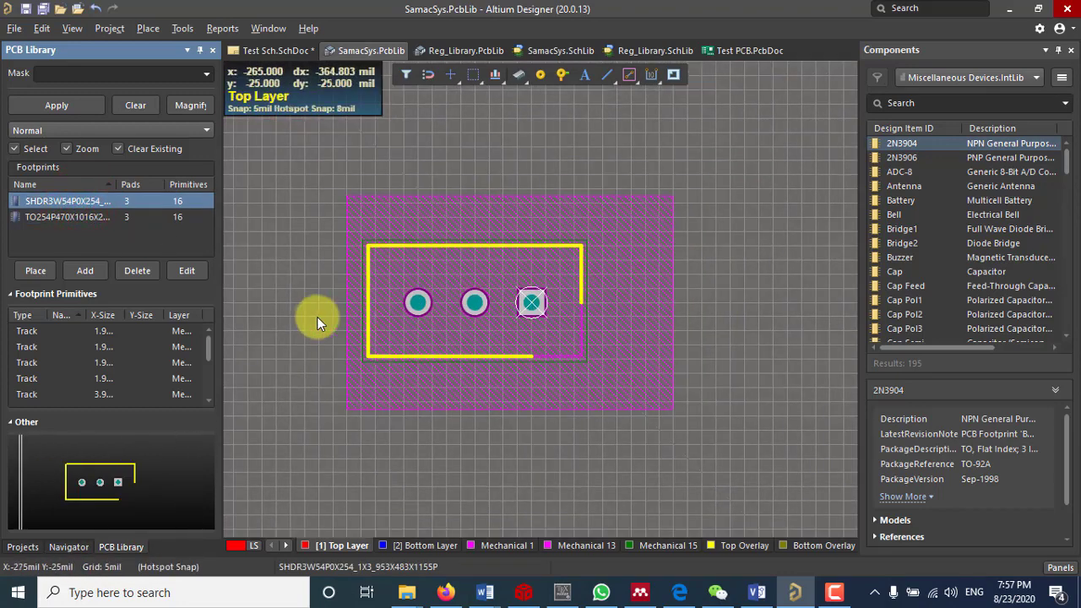
pyautogui.moveTo(317, 317); pyautogui.dragTo(370, 314, button='right')
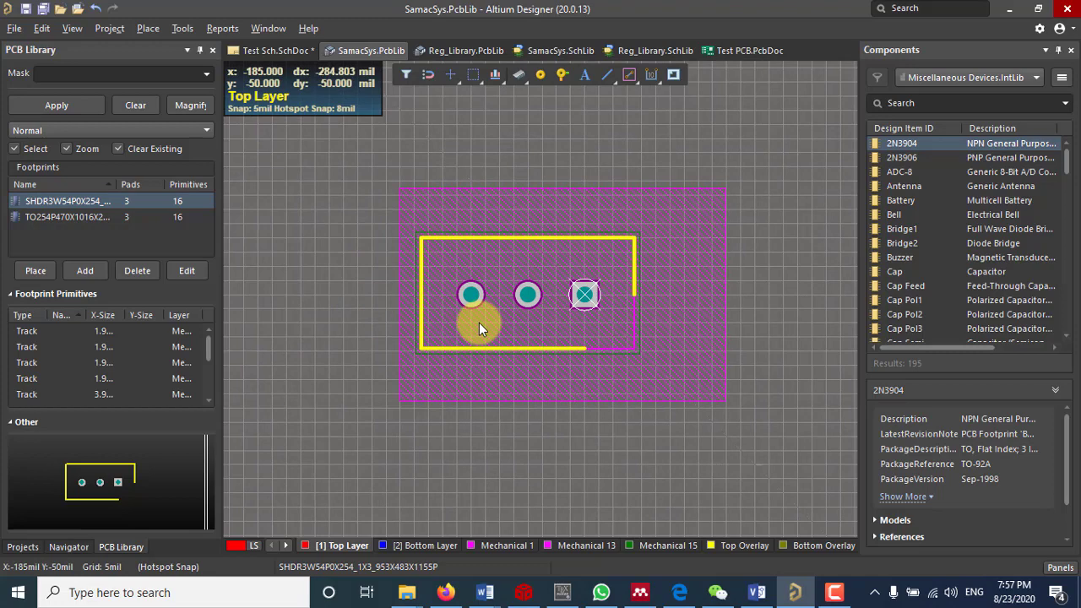
# Inspect the trimmer footprint's 3D body from several angles, and return to the 2D view.
pyautogui.press('3')
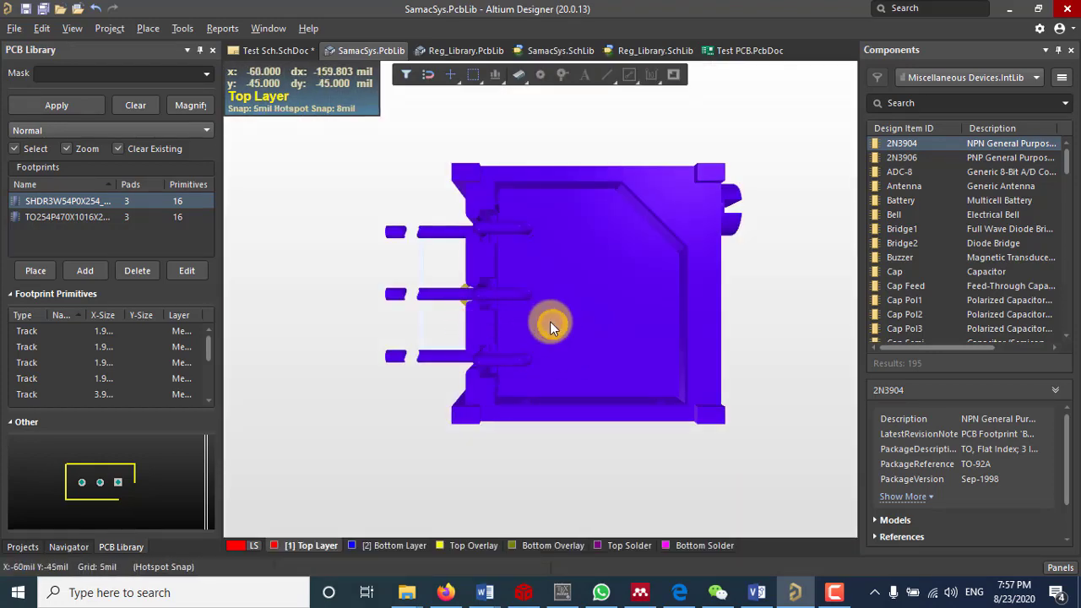
pyautogui.keyDown('ctrl'); pyautogui.scroll(-1, 551, 326); pyautogui.keyUp('ctrl')
pyautogui.keyDown('shift'); pyautogui.moveTo(657, 328); pyautogui.dragTo(359, 146, button='right'); pyautogui.keyUp('shift')
pyautogui.moveTo(536, 290); pyautogui.dragTo(374, 173, button='right')
pyautogui.keyDown('shift'); pyautogui.moveTo(363, 105); pyautogui.dragTo(511, 343, button='right'); pyautogui.keyUp('shift')
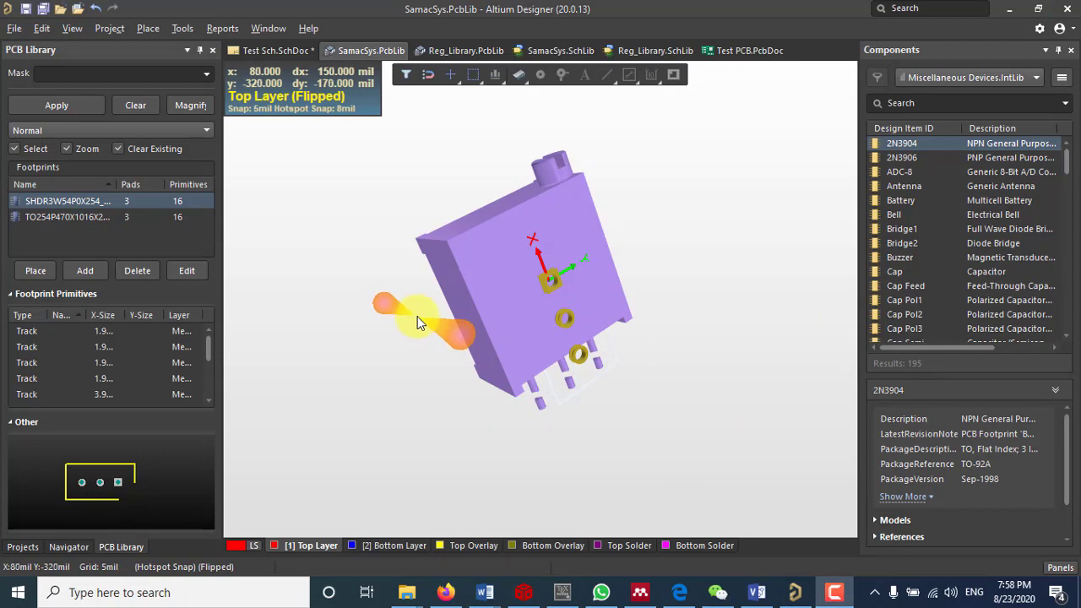
pyautogui.click(362, 53)
pyautogui.press('2')
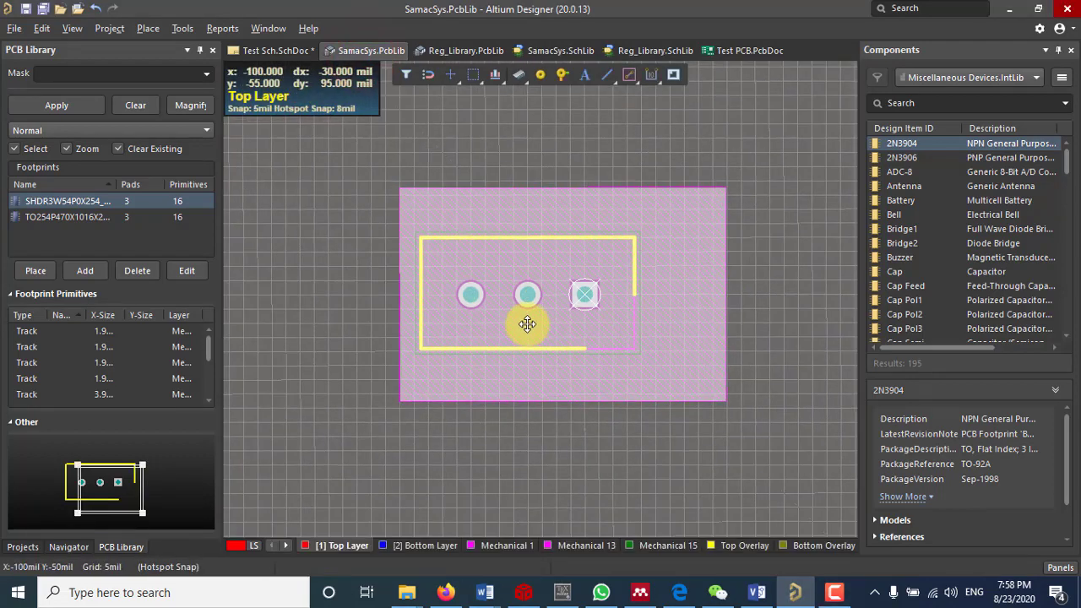
# Select the entire trimmer footprint in SamacSys.PcbLib and copy it with the centre of pad 2 as the reference point.
pyautogui.click(346, 221)
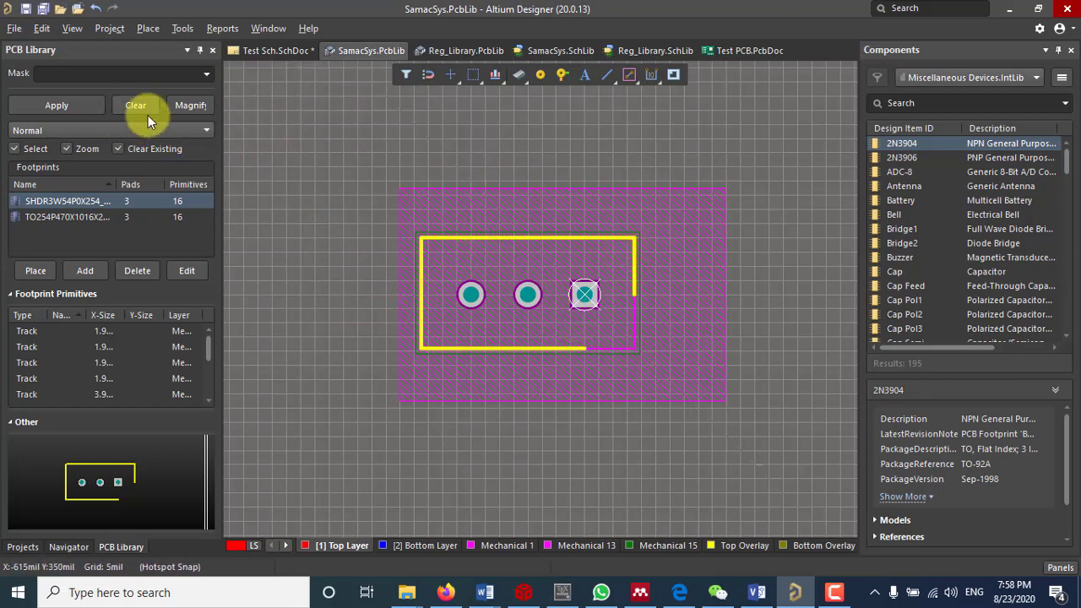
pyautogui.click(367, 159)
pyautogui.click(805, 466)
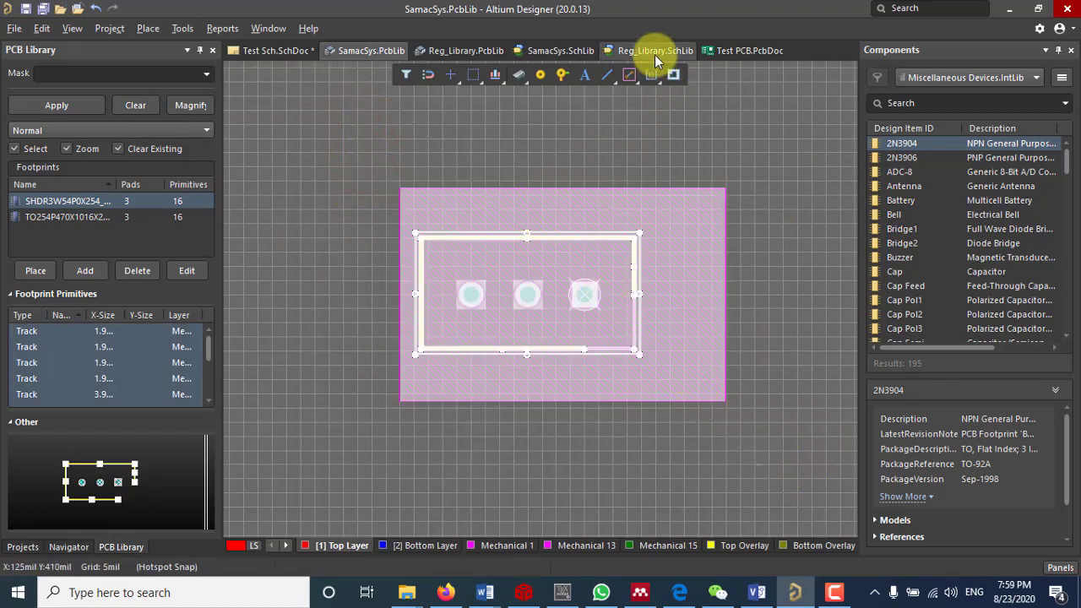
pyautogui.rightClick(577, 274)
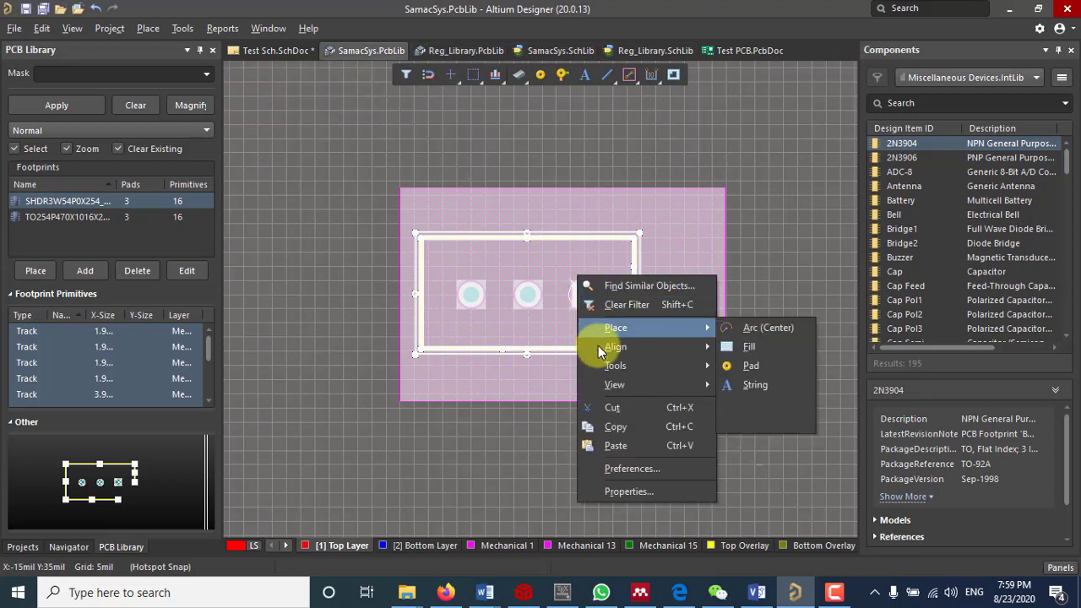
pyautogui.click(628, 430)
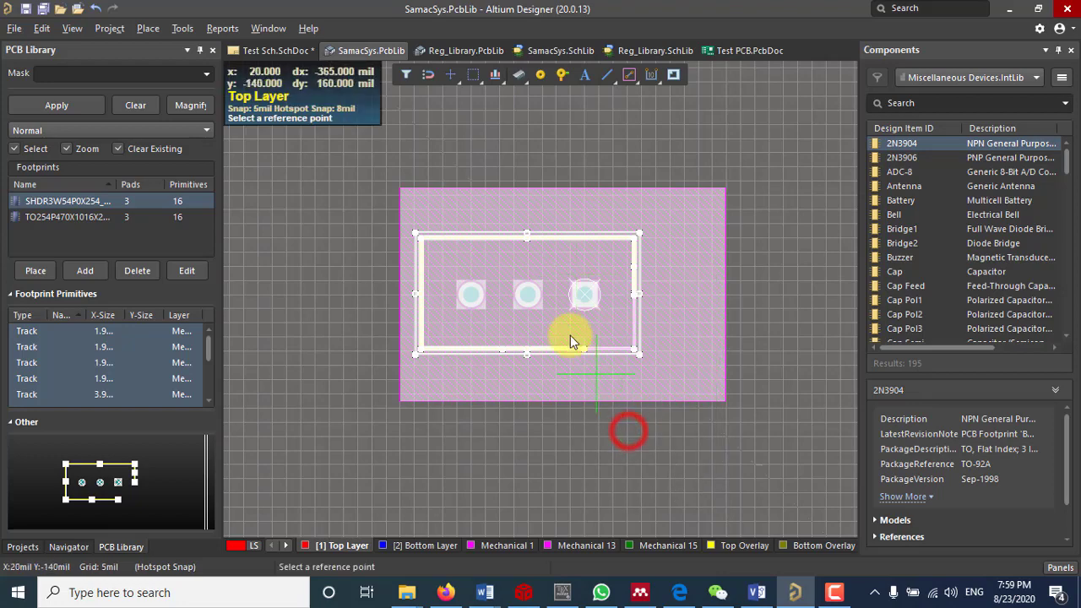
pyautogui.click(528, 296)
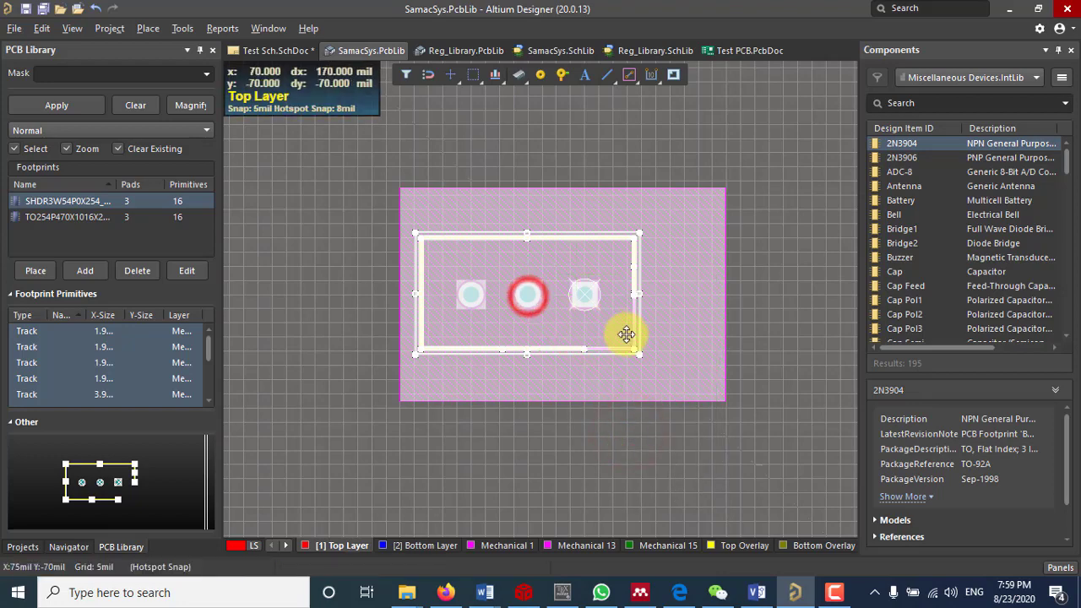
# Review the existing footprints in Reg_Library.PcbLib and add a new empty footprint to the library.
pyautogui.click(449, 51)
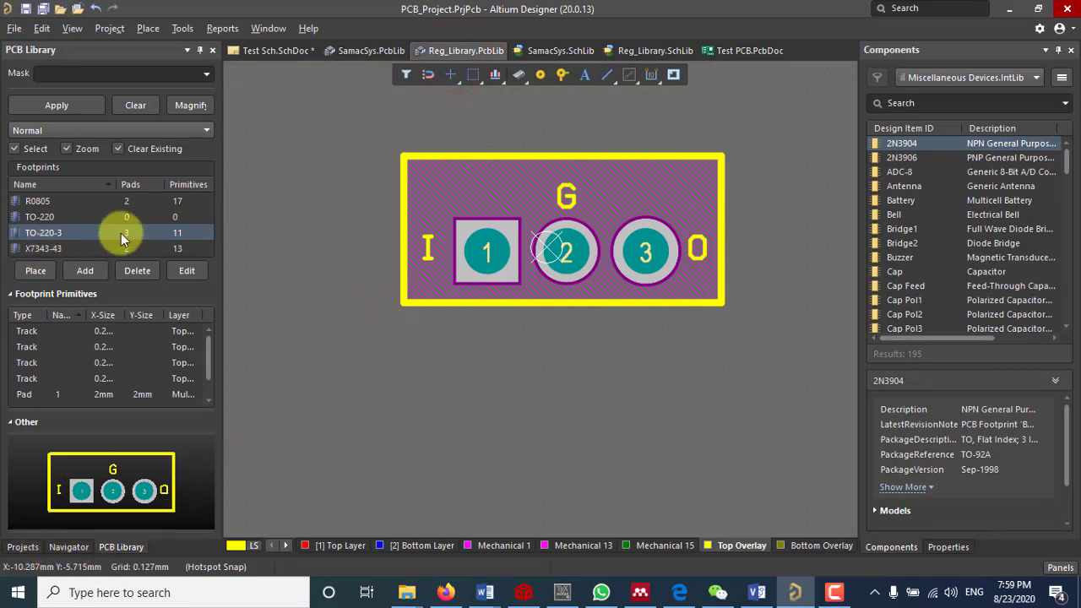
pyautogui.click(42, 203)
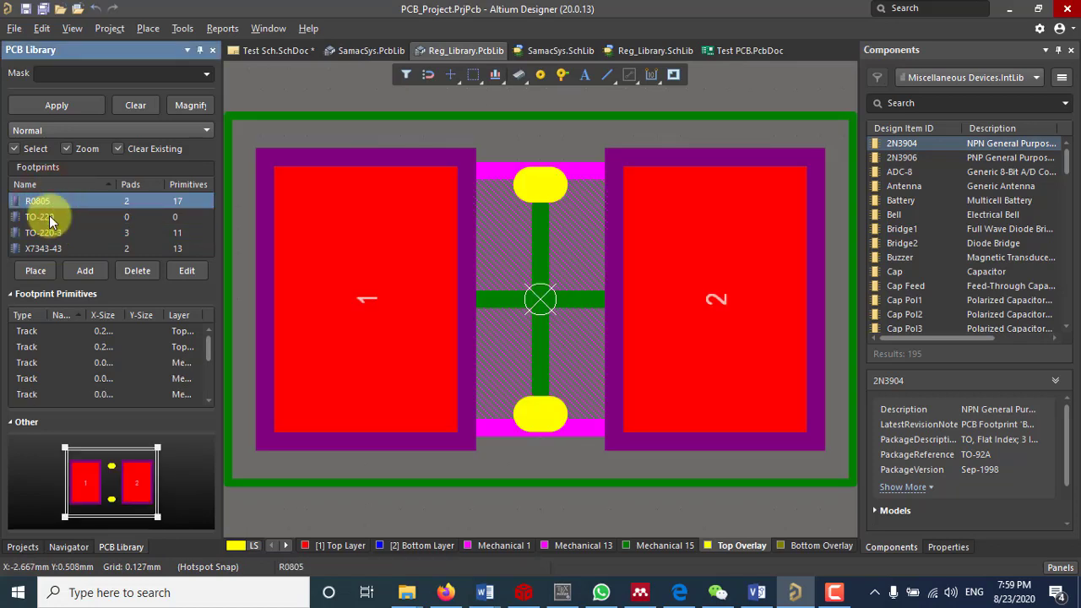
pyautogui.click(49, 215)
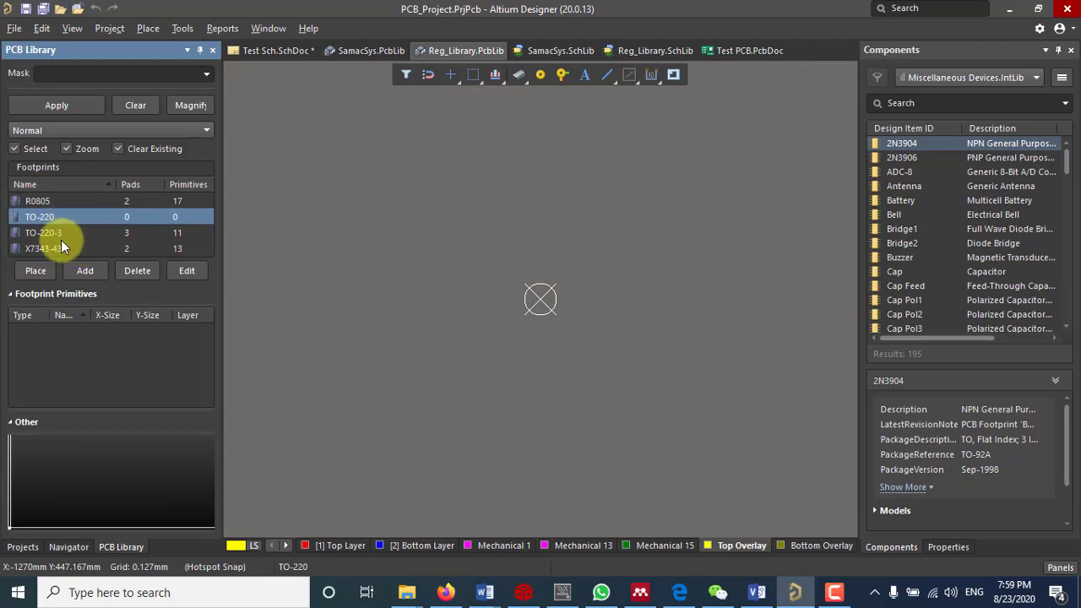
pyautogui.click(45, 247)
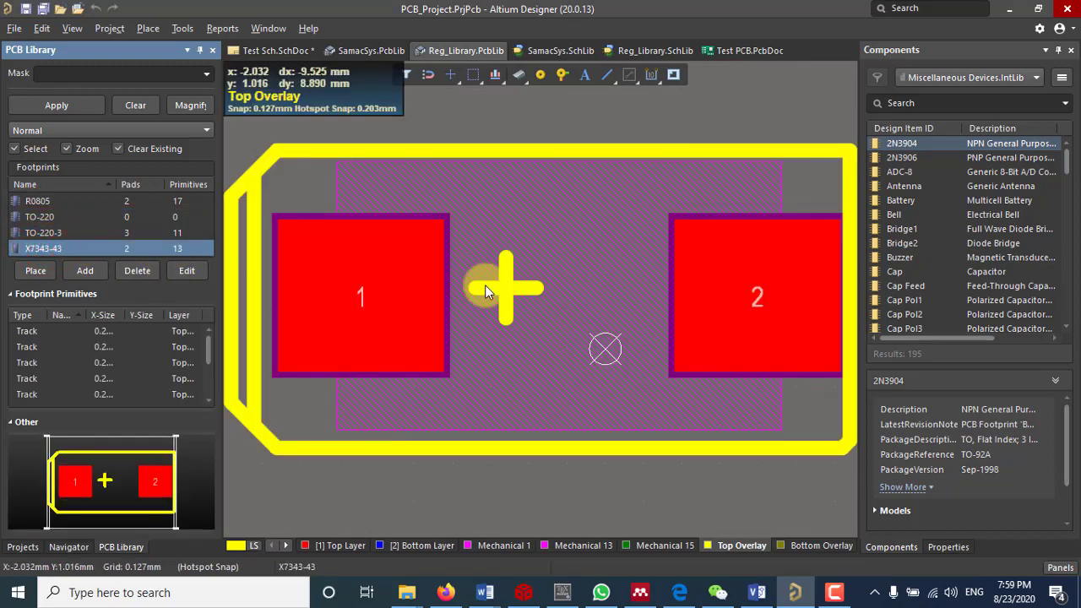
pyautogui.keyDown('ctrl'); pyautogui.scroll(-1, 485, 284); pyautogui.keyUp('ctrl')
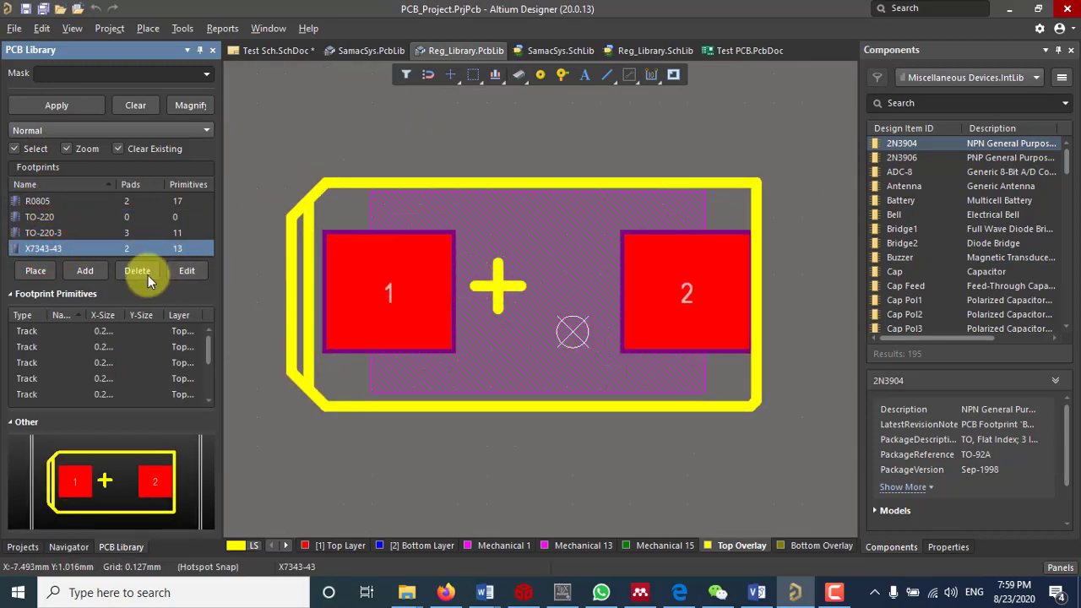
pyautogui.click(85, 276)
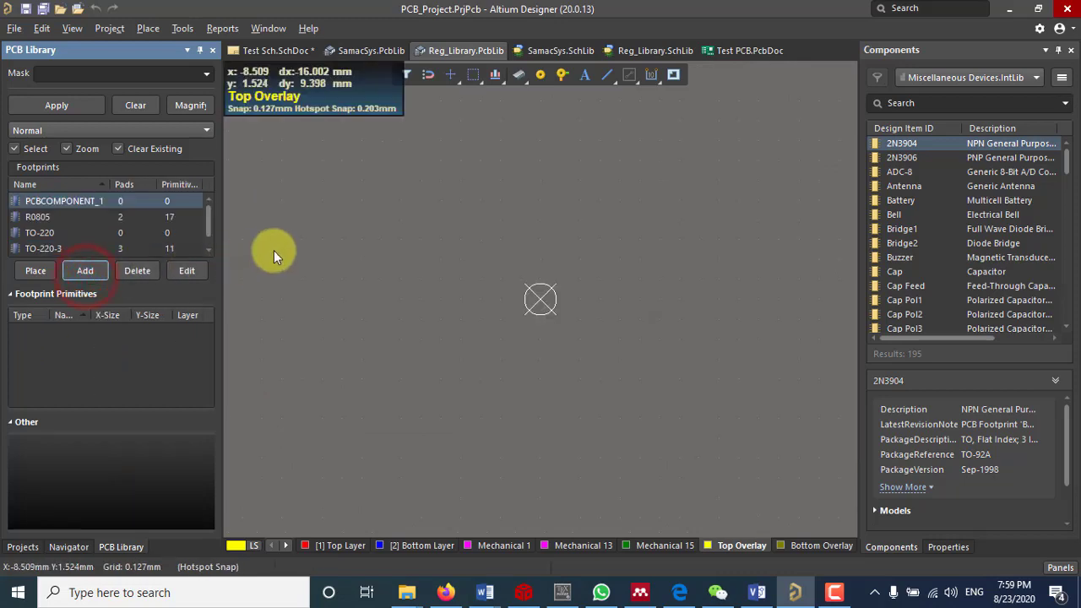
# Paste the copied trimmer footprint into the new footprint with pad 2 at the origin.
pyautogui.rightClick(411, 204)
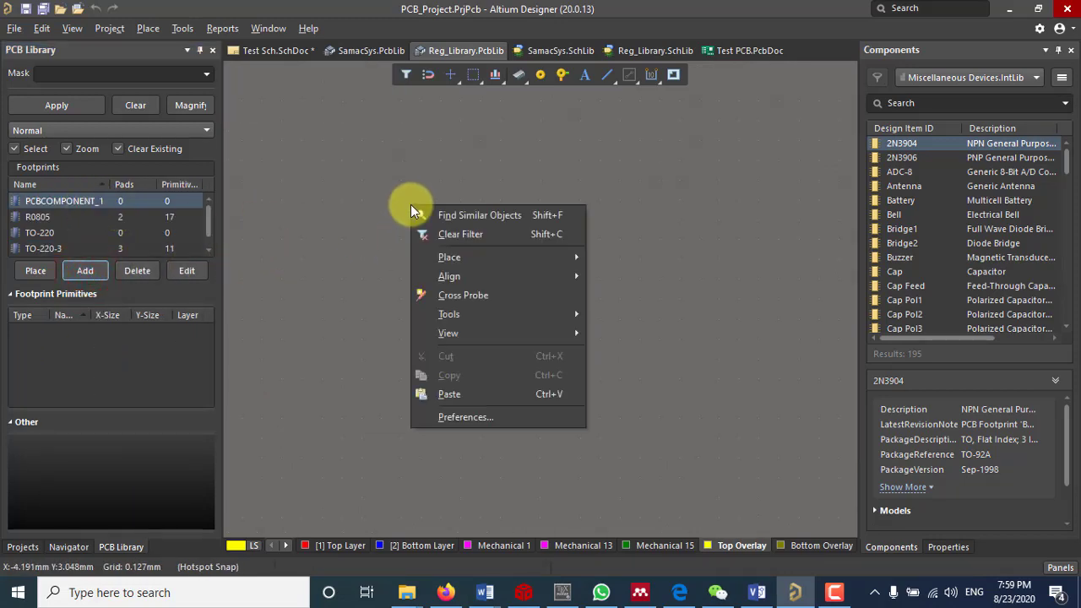
pyautogui.click(448, 394)
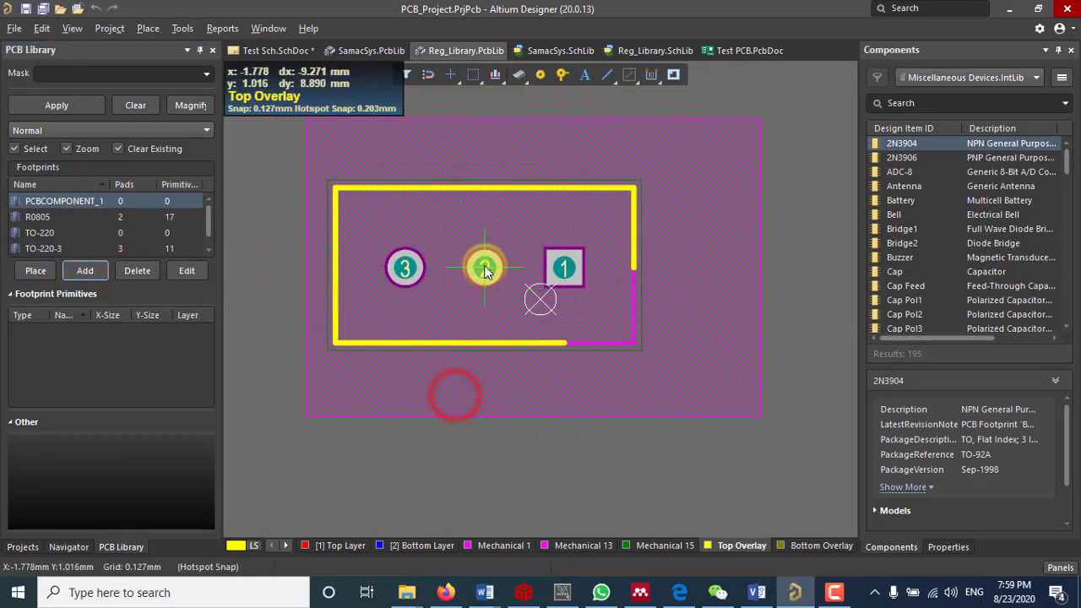
pyautogui.click(542, 300)
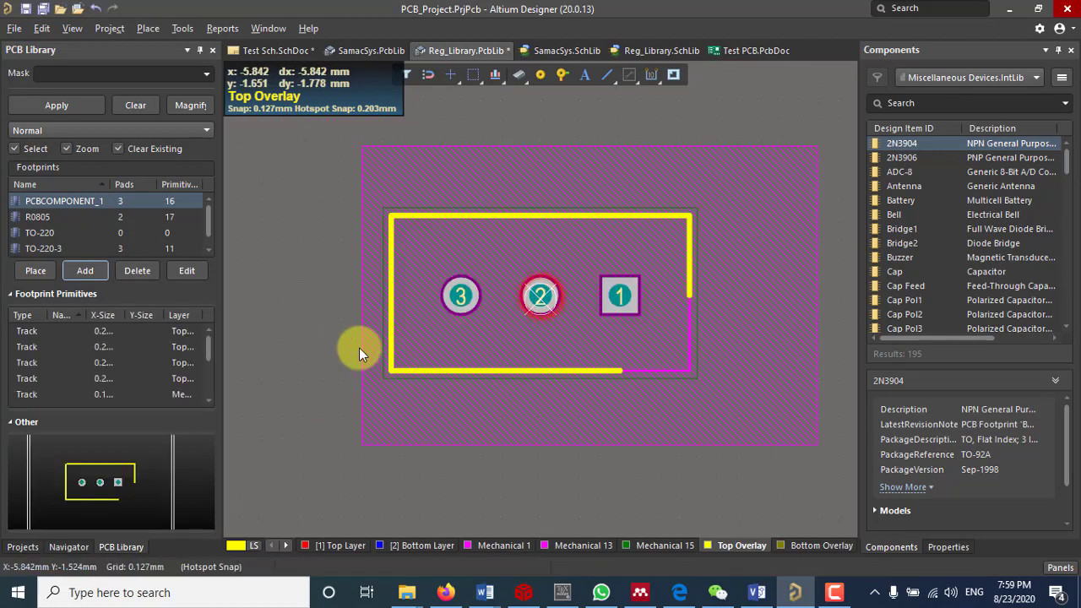
# Check the trimmer's part number on the Mouser page and rename the new footprint in Reg_Library.PcbLib as R3296W-103.
pyautogui.doubleClick(79, 199)
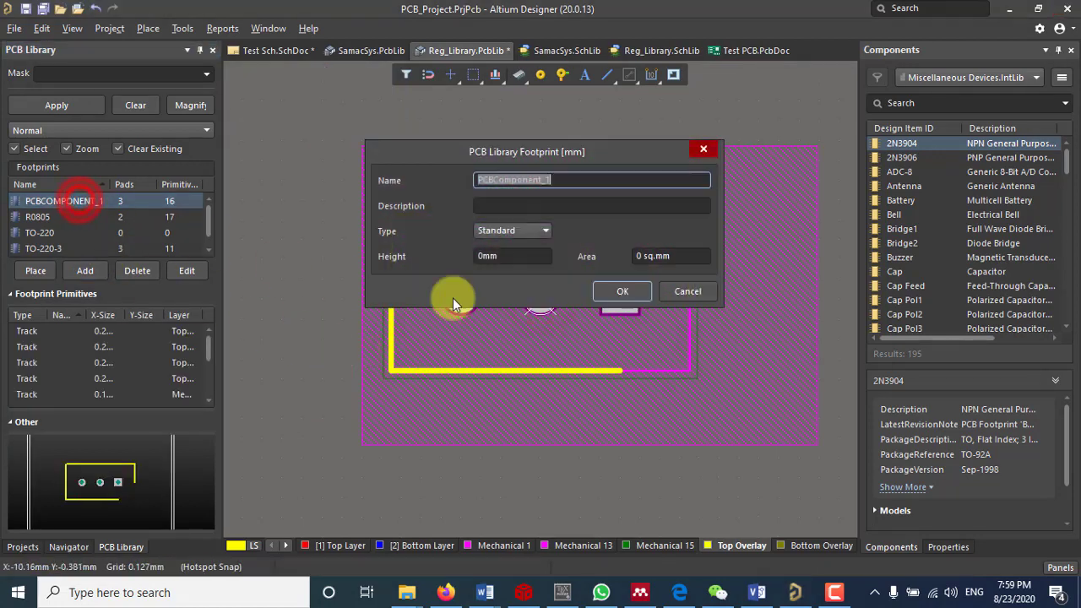
pyautogui.click(445, 592)
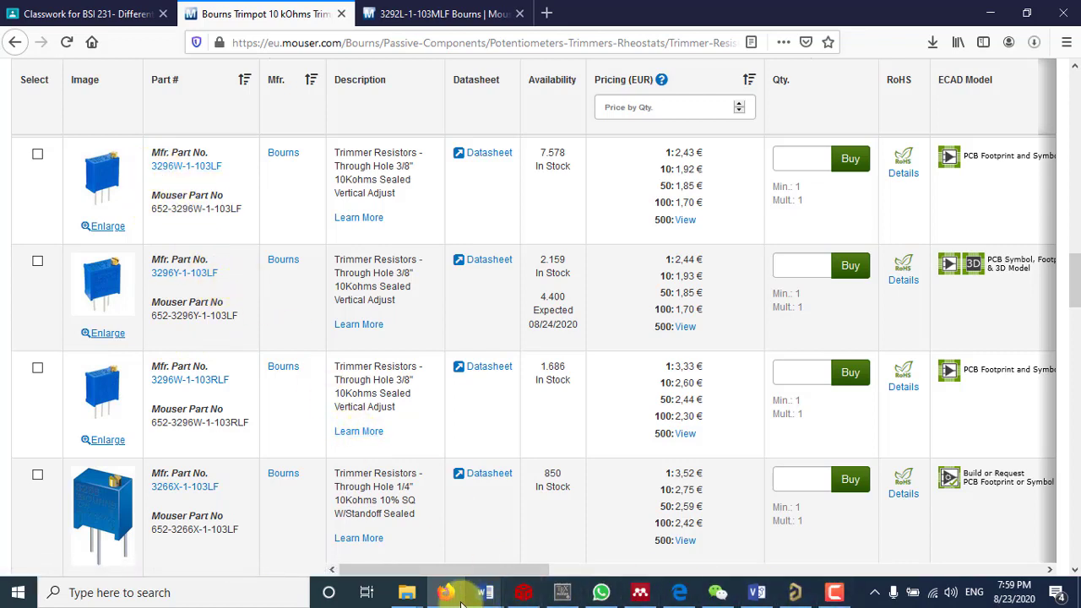
pyautogui.moveTo(532, 594)
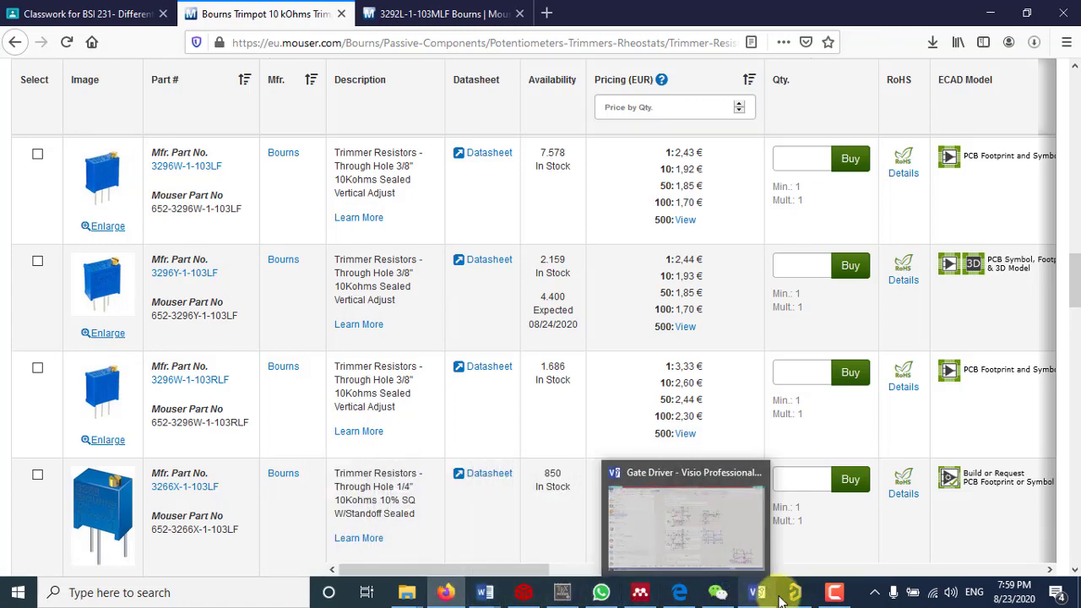
pyautogui.moveTo(786, 591)
pyautogui.click(784, 528)
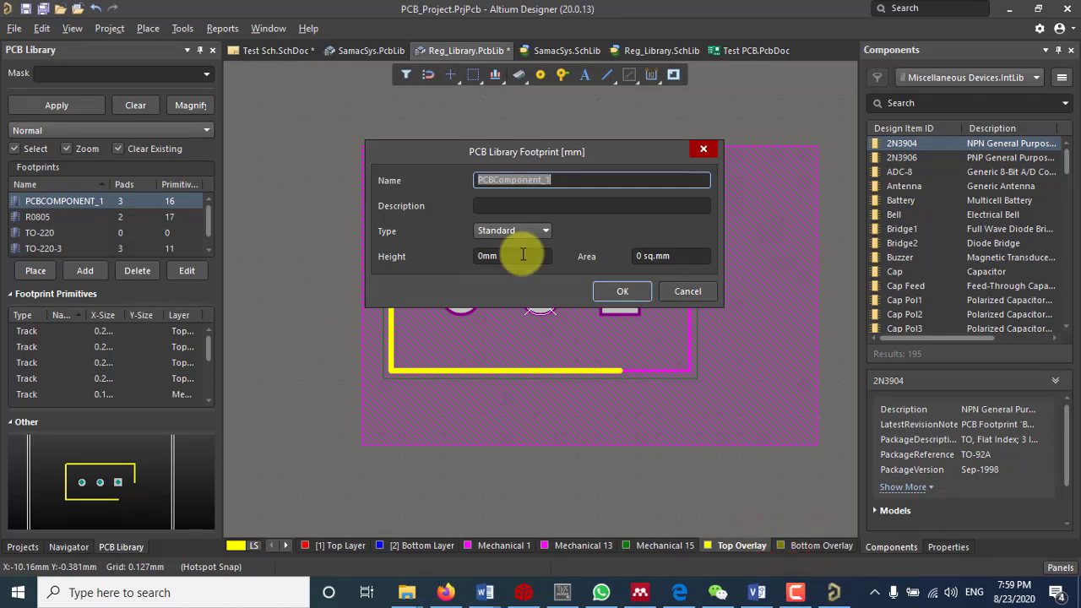
pyautogui.write('R3296W-103')
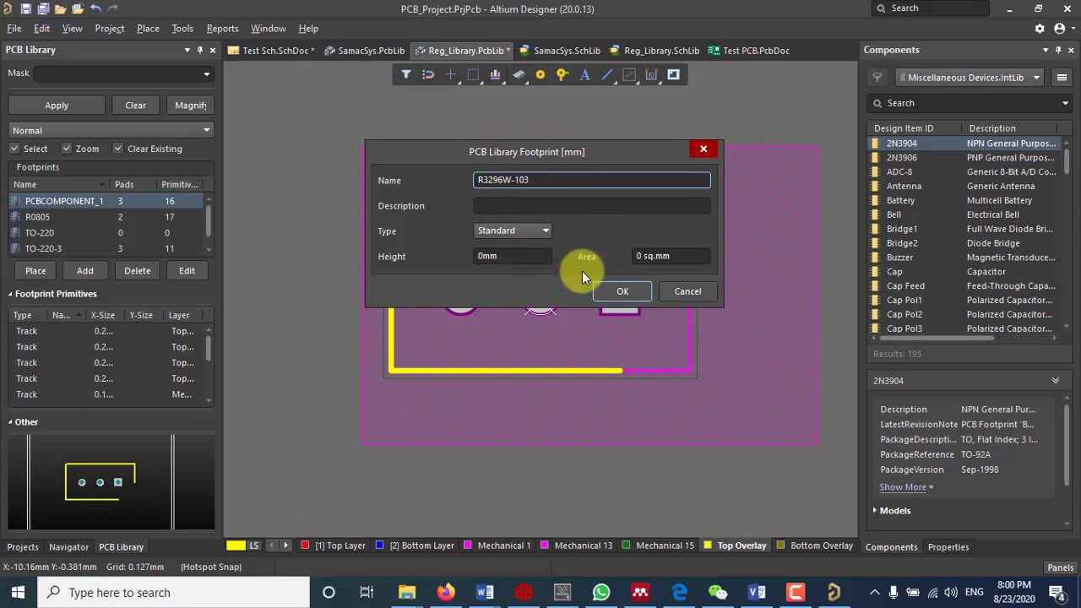
pyautogui.click(619, 291)
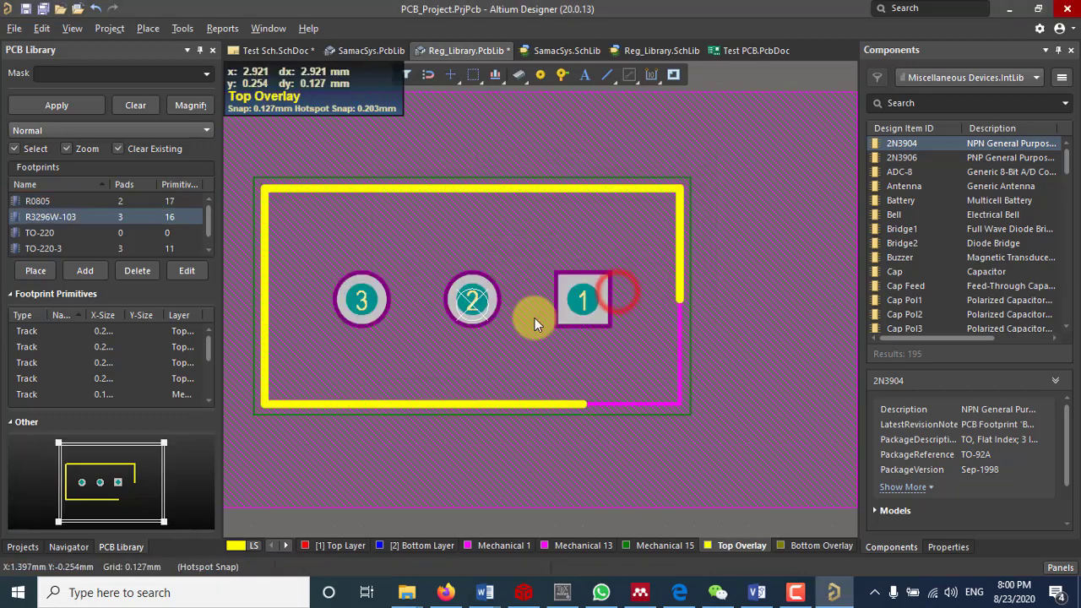
pyautogui.keyDown('ctrl'); pyautogui.scroll(-2, 641, 342); pyautogui.keyUp('ctrl')
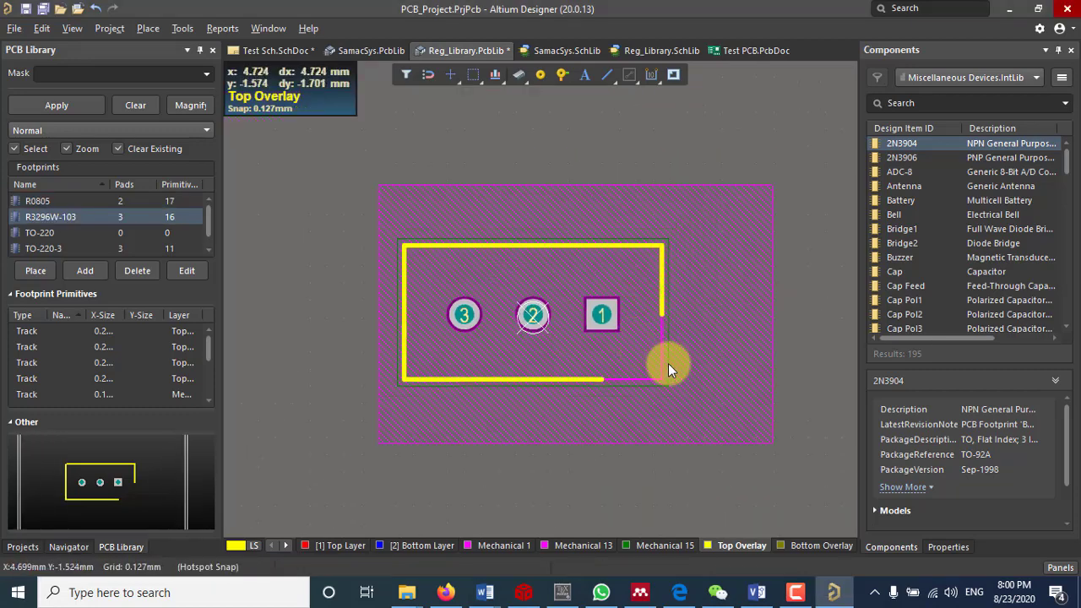
# Compare the pin numbering of the 3296W-1-103LF symbol in SamacSys.SchLib with the Var_Resistor symbol in Reg_Library.SchLib.
pyautogui.click(946, 548)
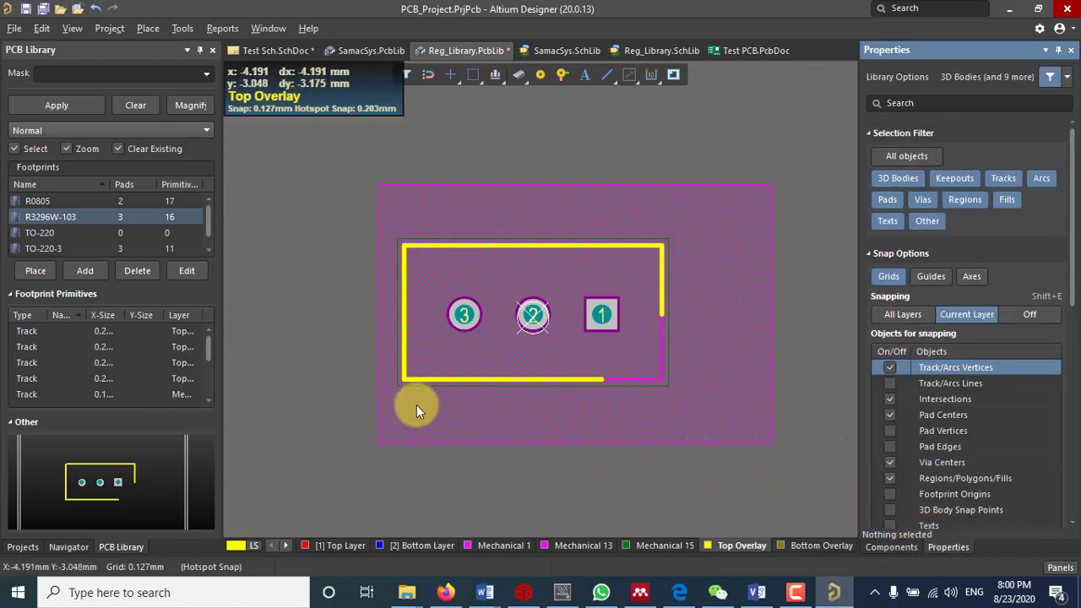
pyautogui.click(30, 547)
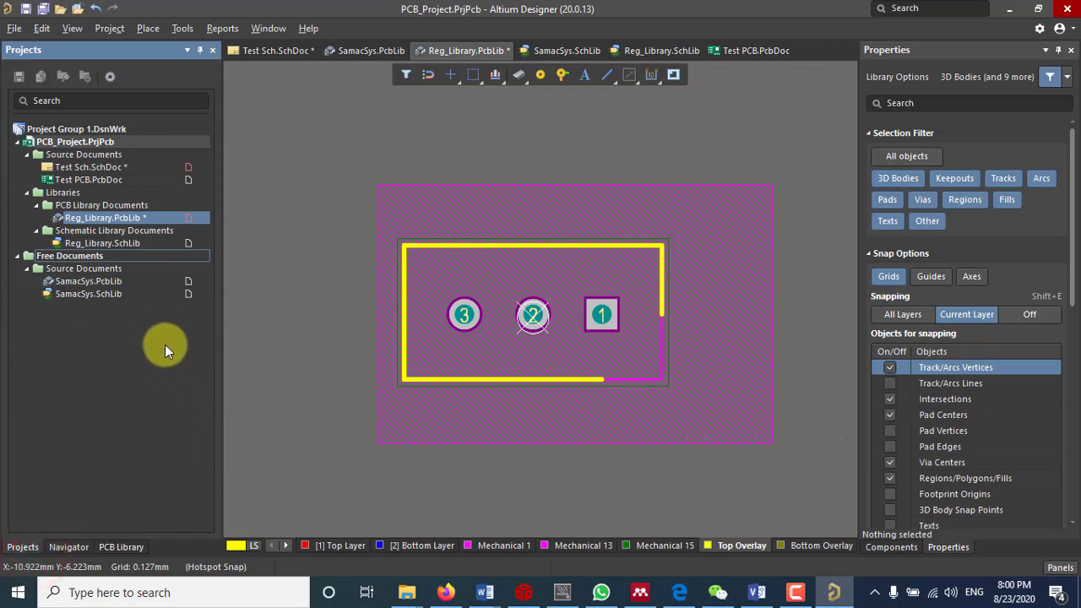
pyautogui.doubleClick(85, 295)
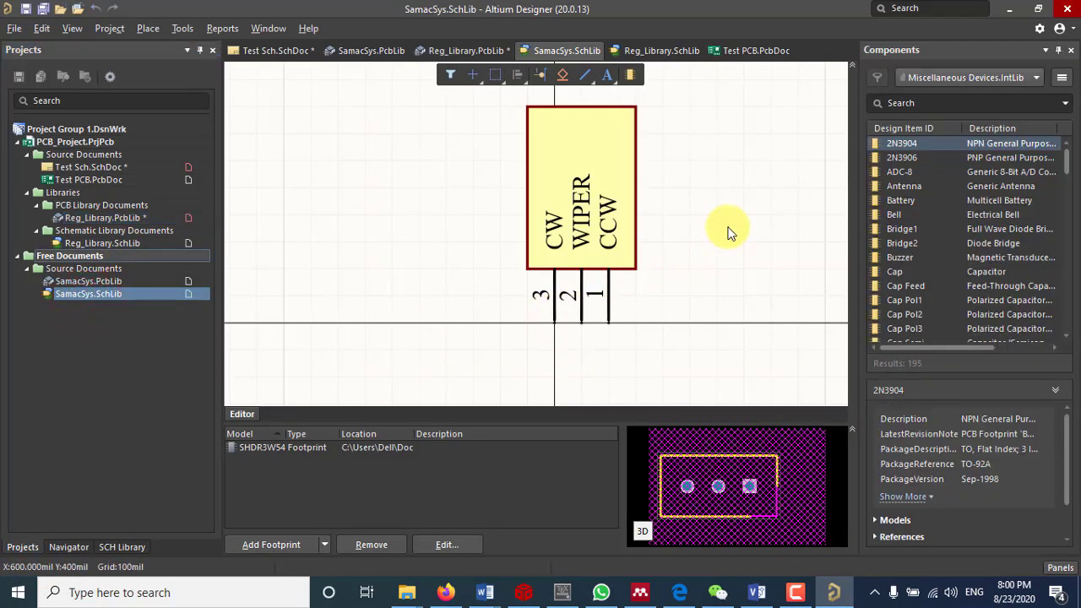
pyautogui.moveTo(730, 234); pyautogui.dragTo(658, 251, button='right')
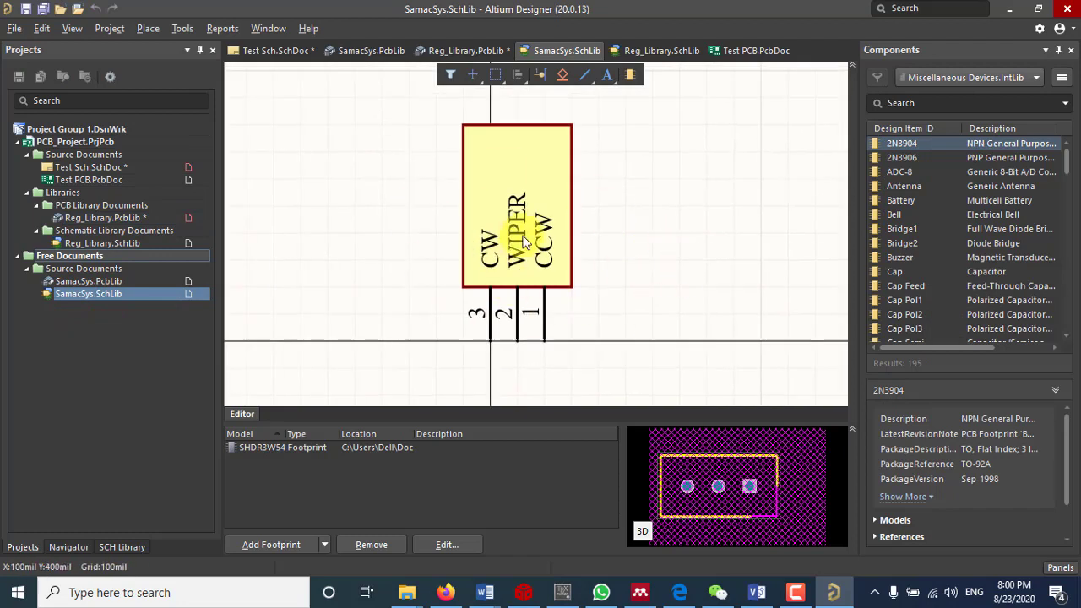
pyautogui.keyDown('ctrl'); pyautogui.scroll(1, 524, 240); pyautogui.keyUp('ctrl')
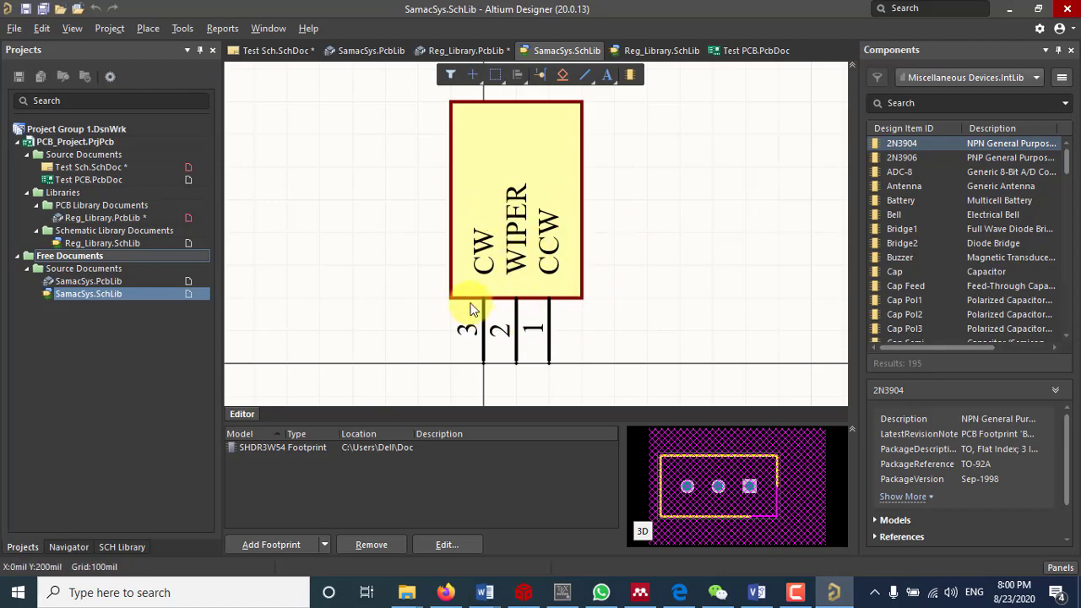
pyautogui.click(645, 49)
pyautogui.click(117, 547)
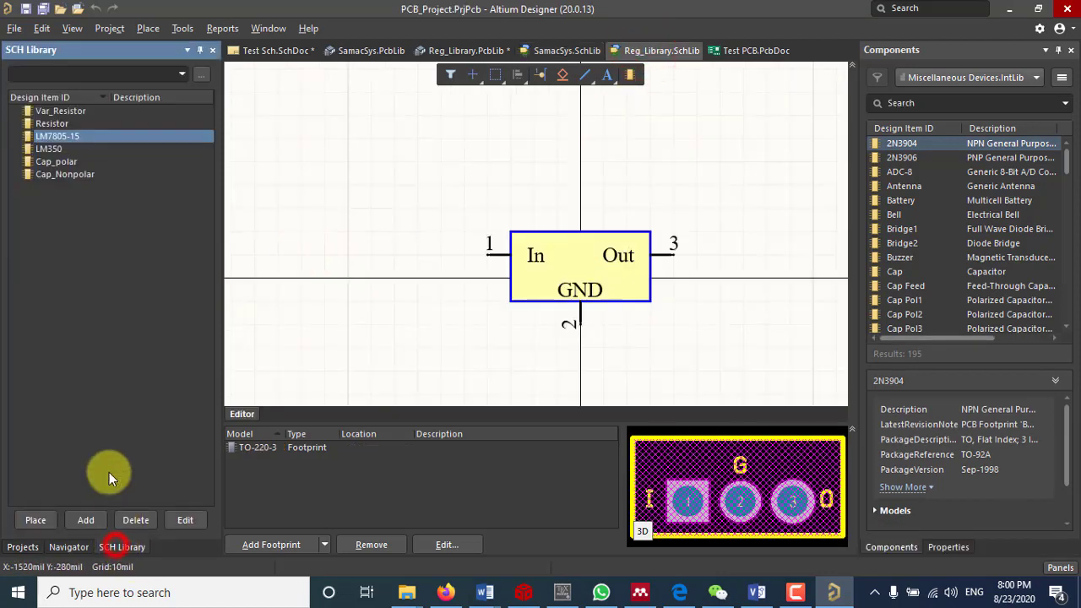
pyautogui.click(58, 110)
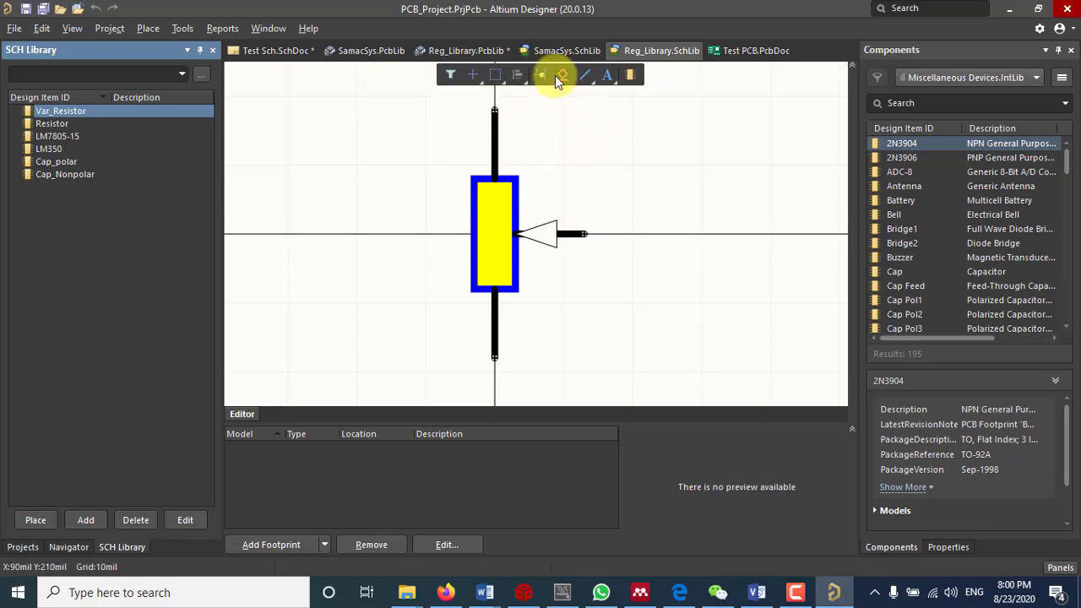
pyautogui.click(558, 51)
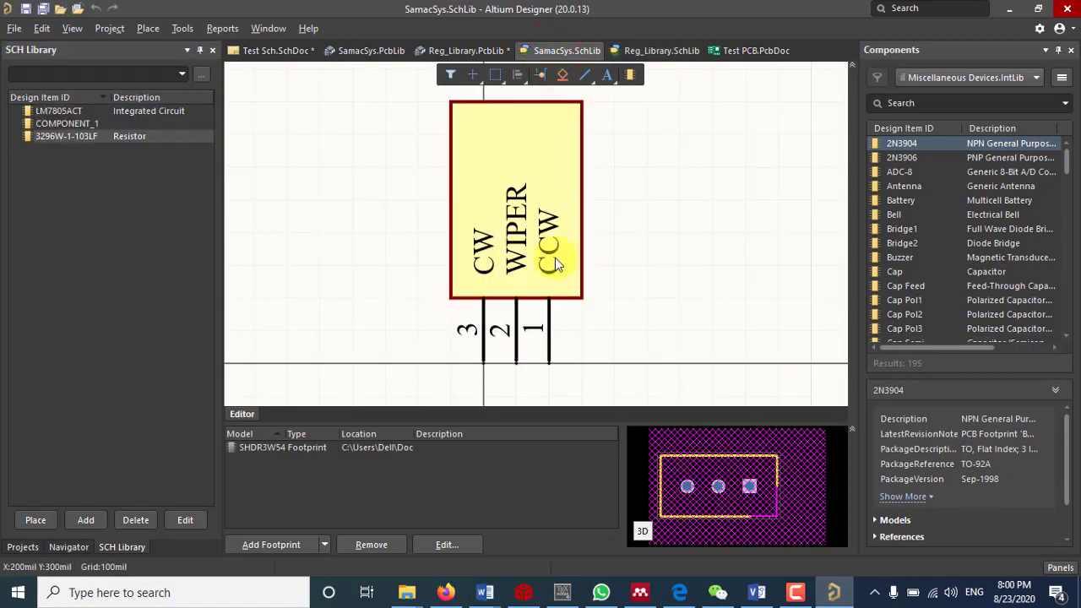
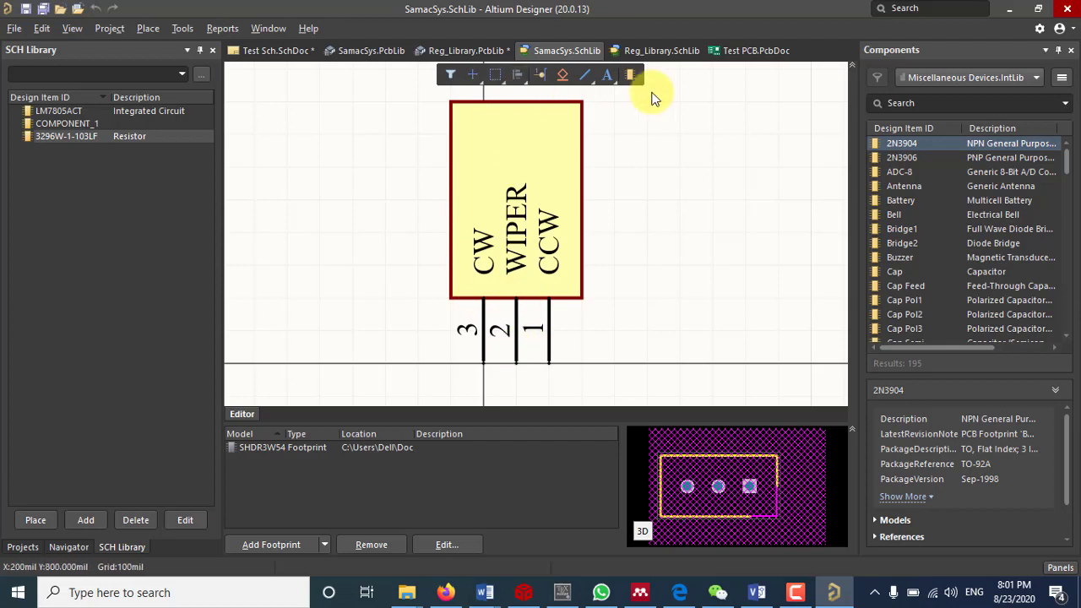
# Check the pins of Var_Resistor in Reg_Library.SchLib and set the lower end pin's designator and name to 3.
pyautogui.click(659, 49)
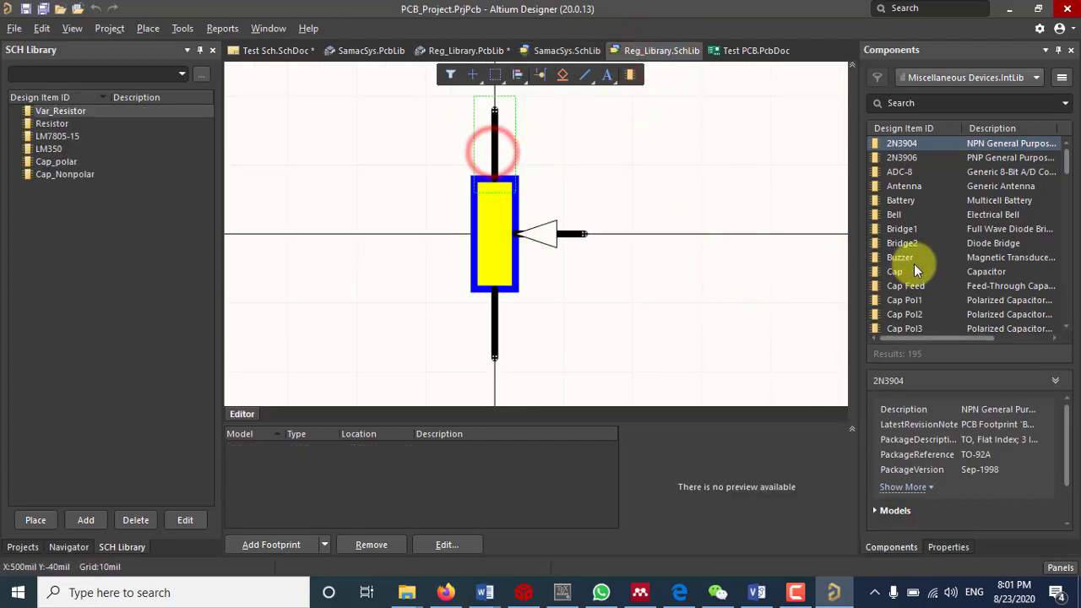
pyautogui.click(946, 546)
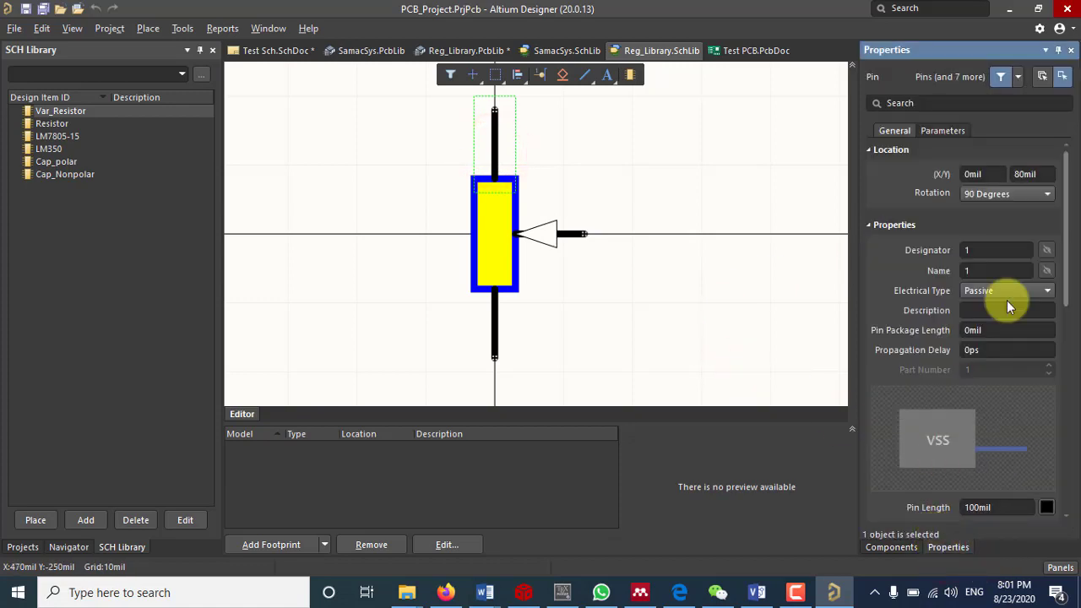
pyautogui.click(496, 332)
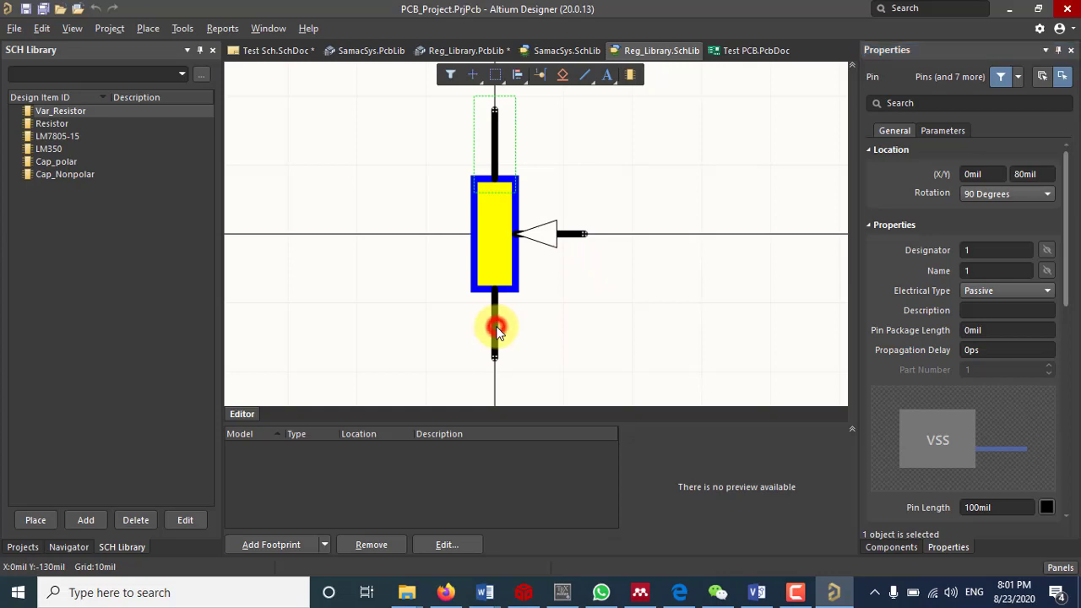
pyautogui.click(570, 239)
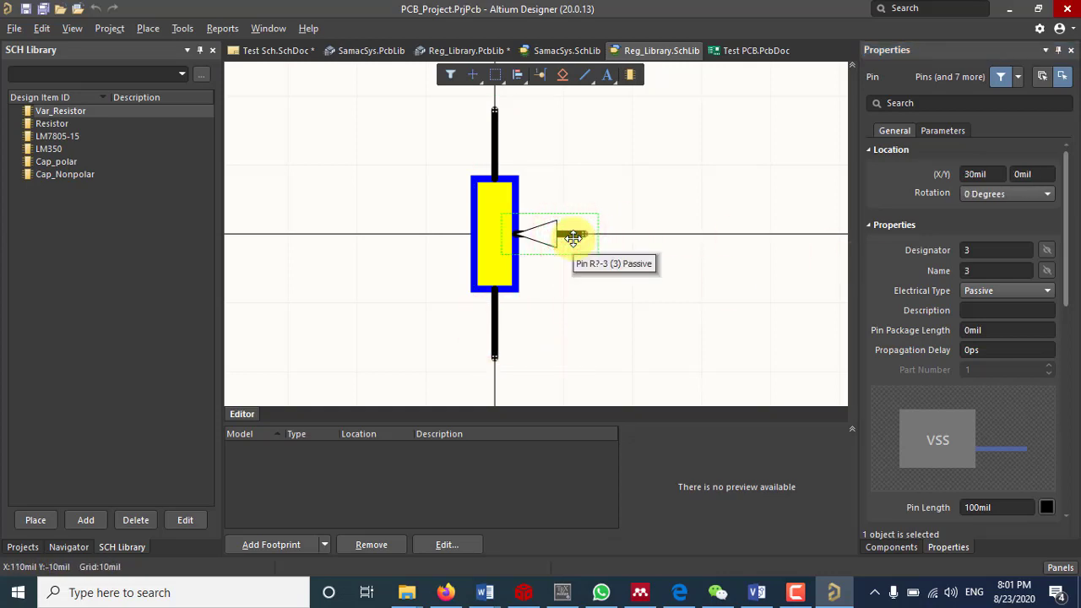
pyautogui.click(493, 338)
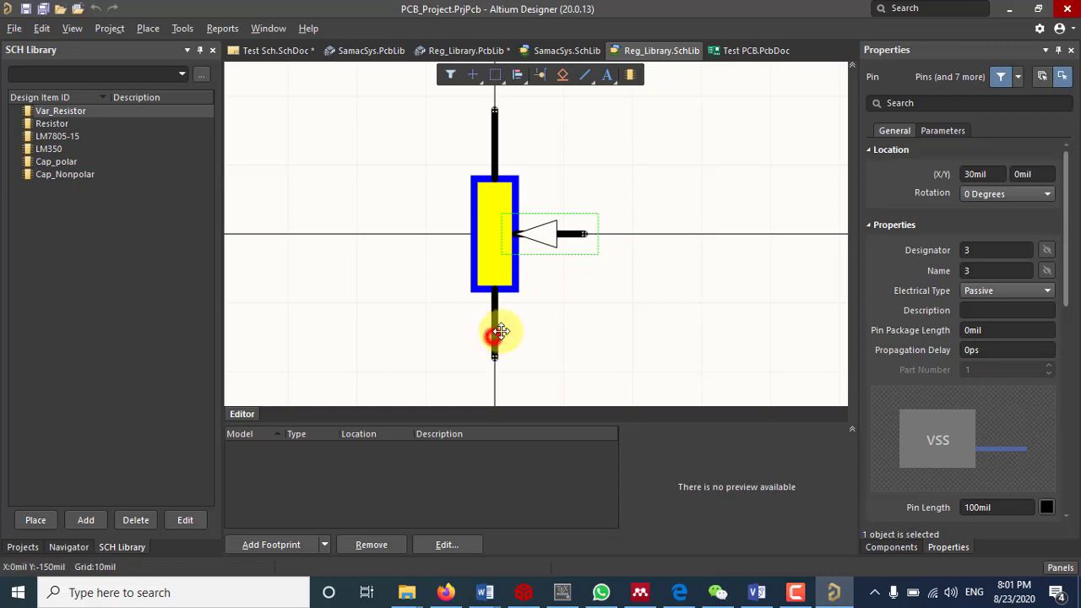
pyautogui.click(986, 250)
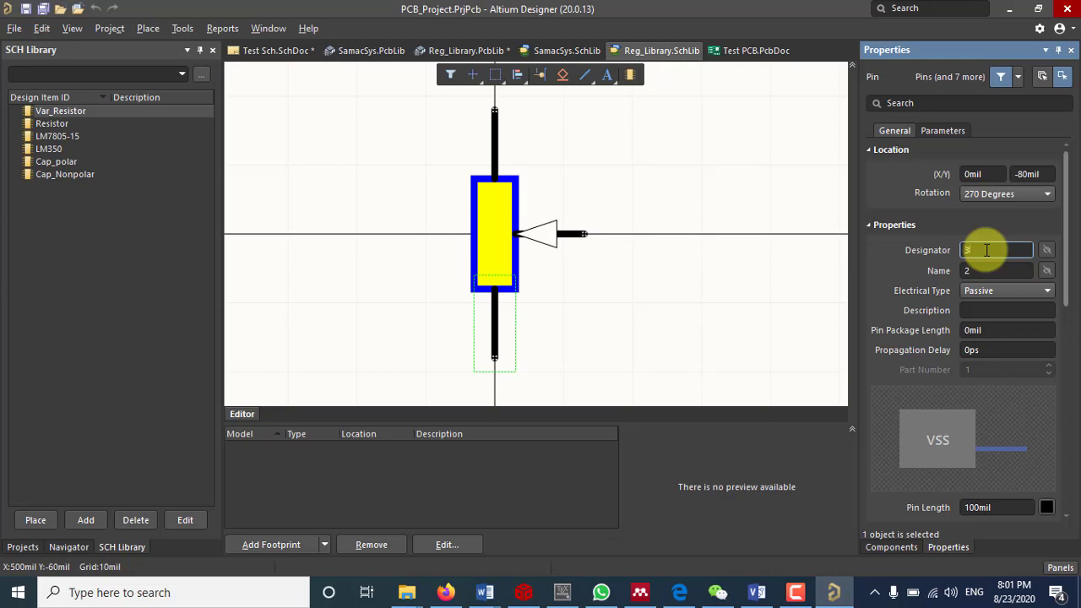
pyautogui.click(983, 276)
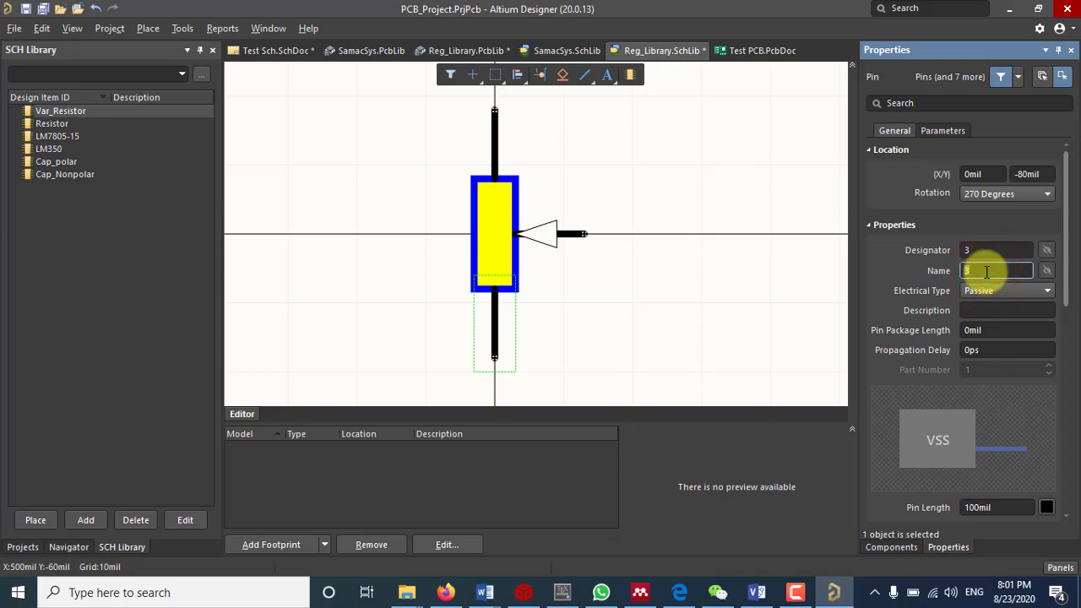
# Set the designator and name of Var_Resistor's wiper pin to 2, and save all documents.
pyautogui.click(572, 233)
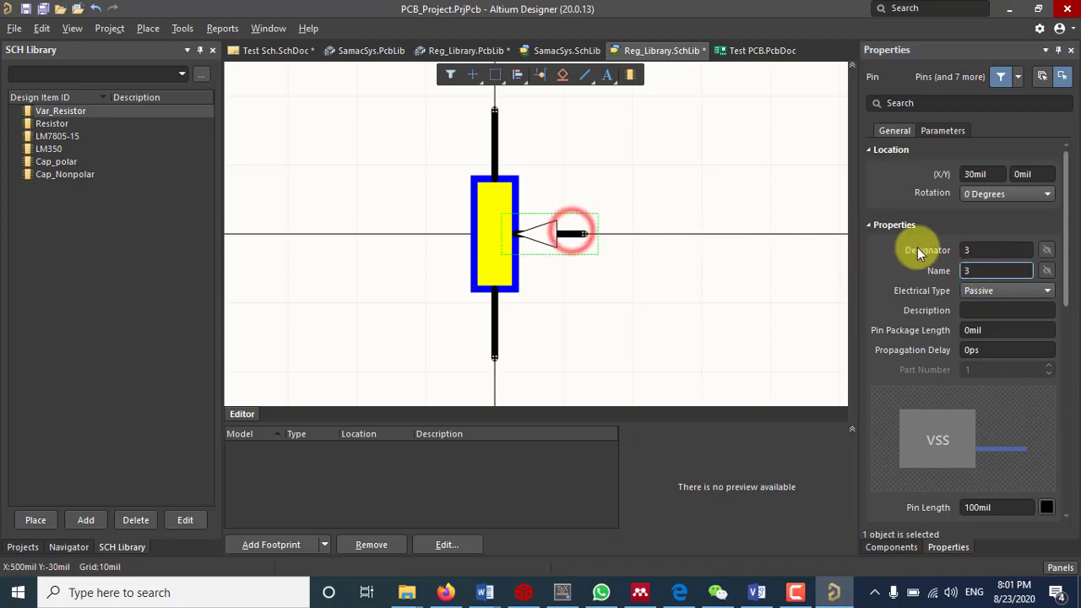
pyautogui.click(994, 250)
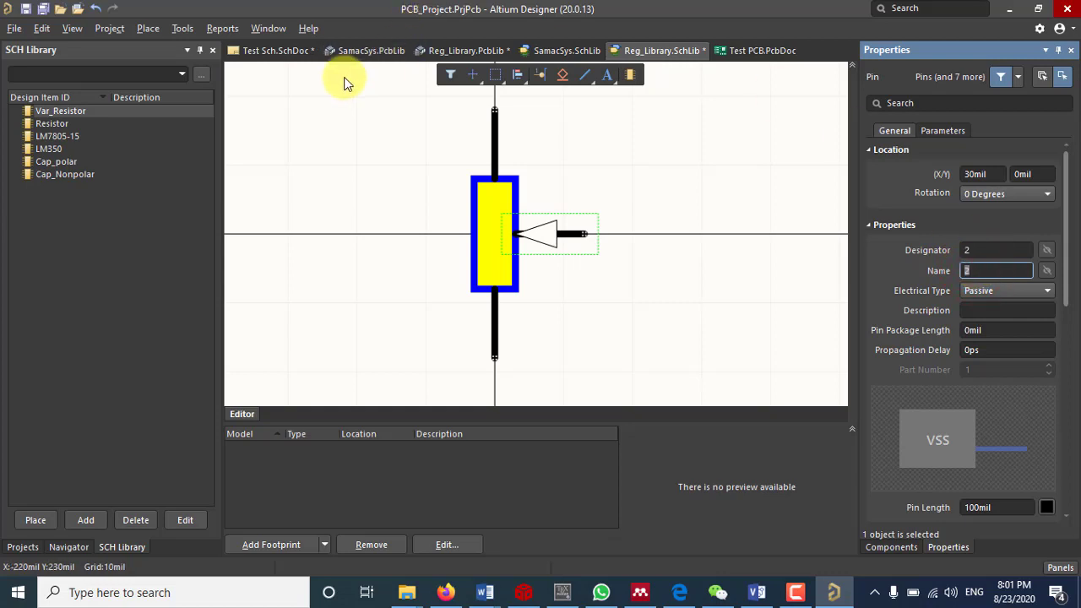
pyautogui.click(44, 8)
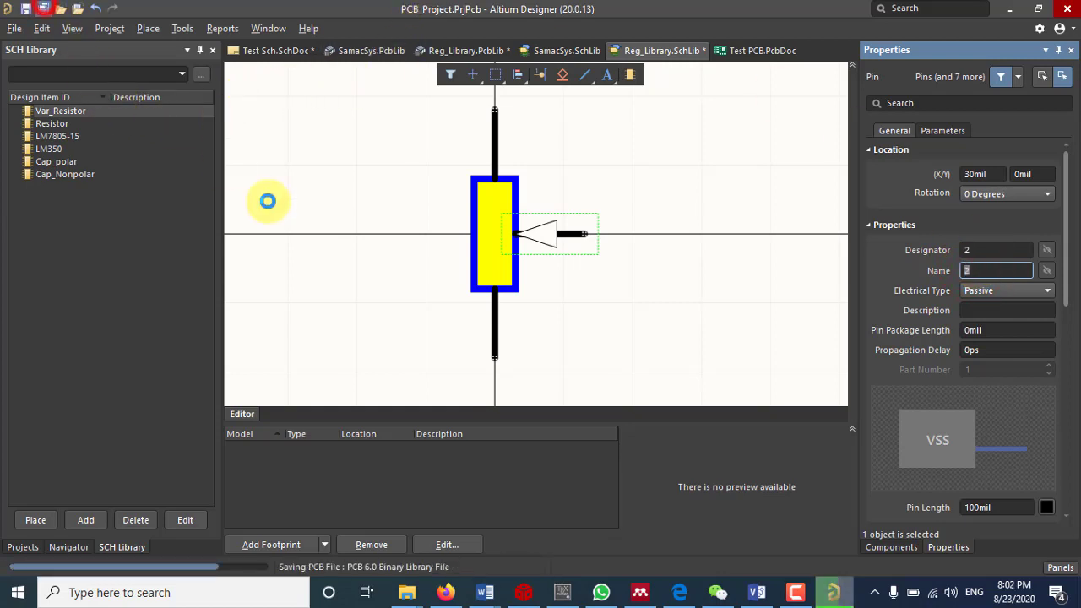
pyautogui.click(628, 301)
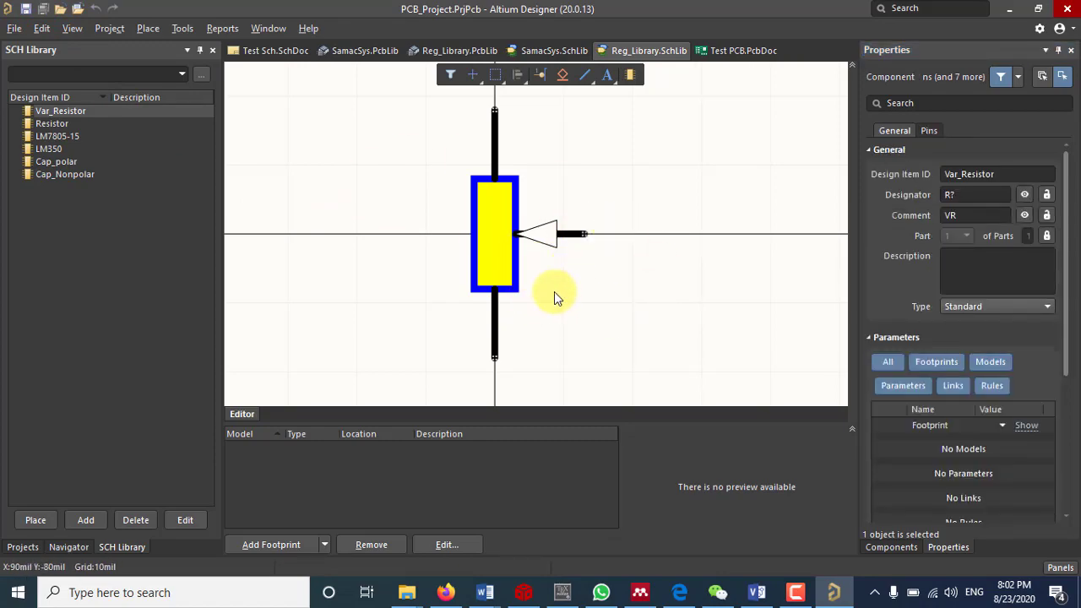
# Compare the trimmer footprint in Reg_Library.PcbLib with the original in SamacSys.PcbLib.
pyautogui.click(456, 52)
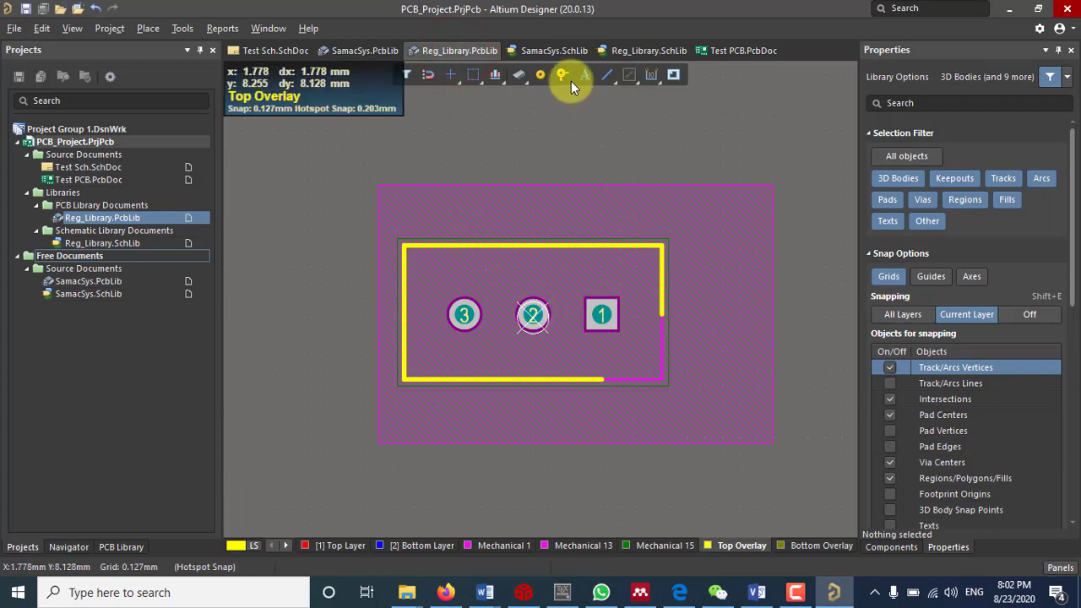
pyautogui.click(362, 54)
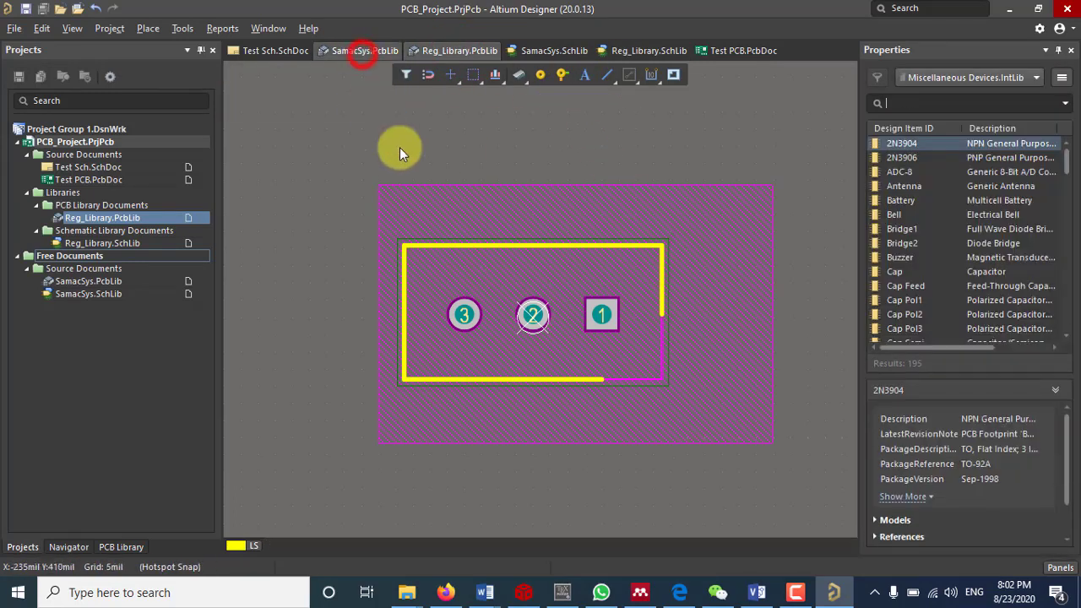
pyautogui.click(319, 248)
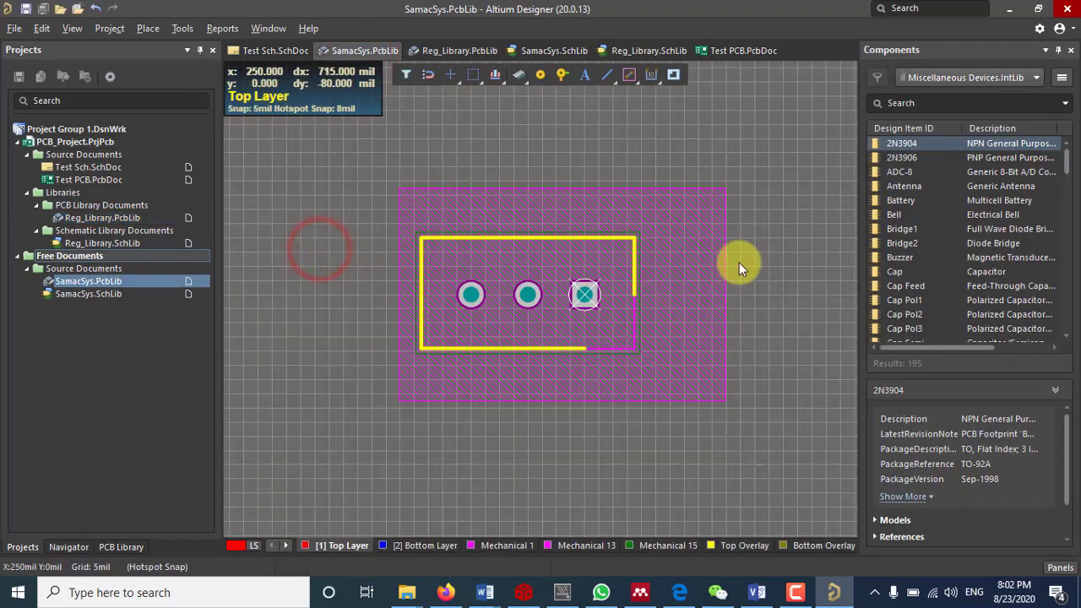
pyautogui.click(446, 52)
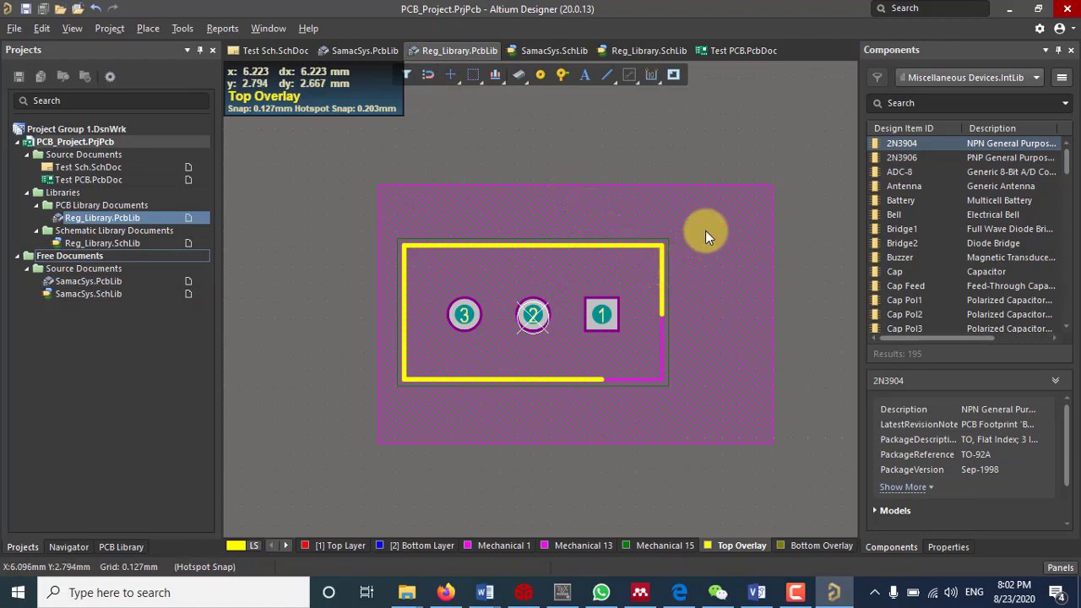
pyautogui.moveTo(742, 158); pyautogui.dragTo(715, 155, button='right')
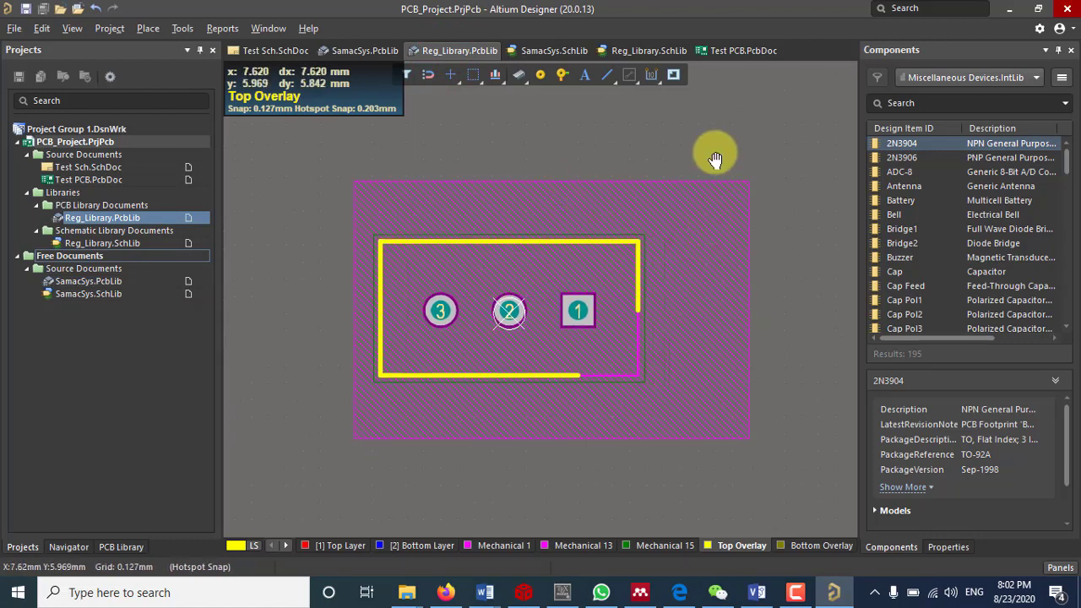
pyautogui.click(797, 594)
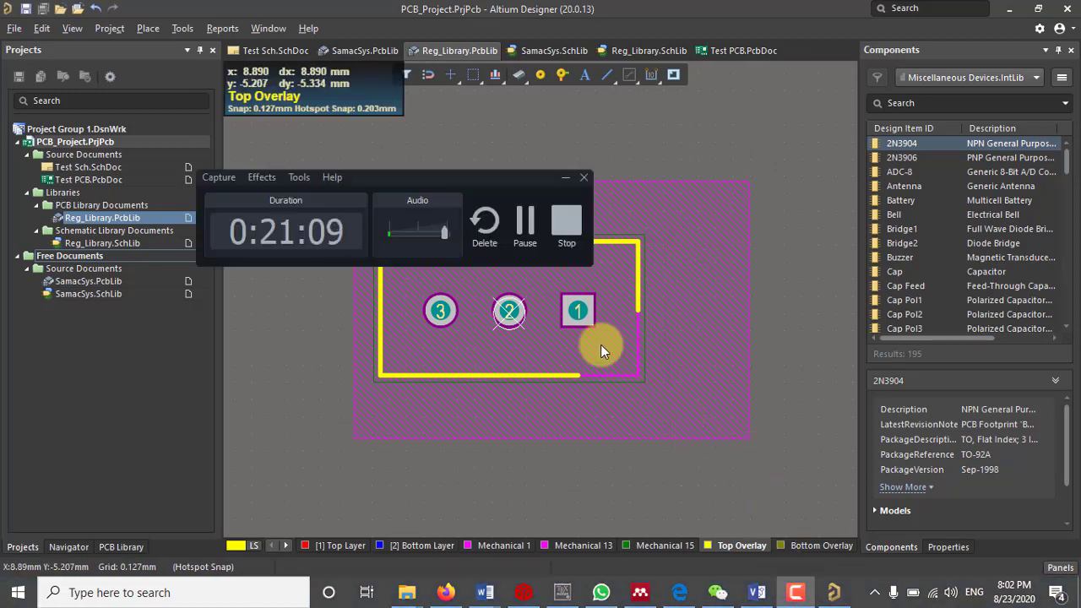
pyautogui.click(520, 245)
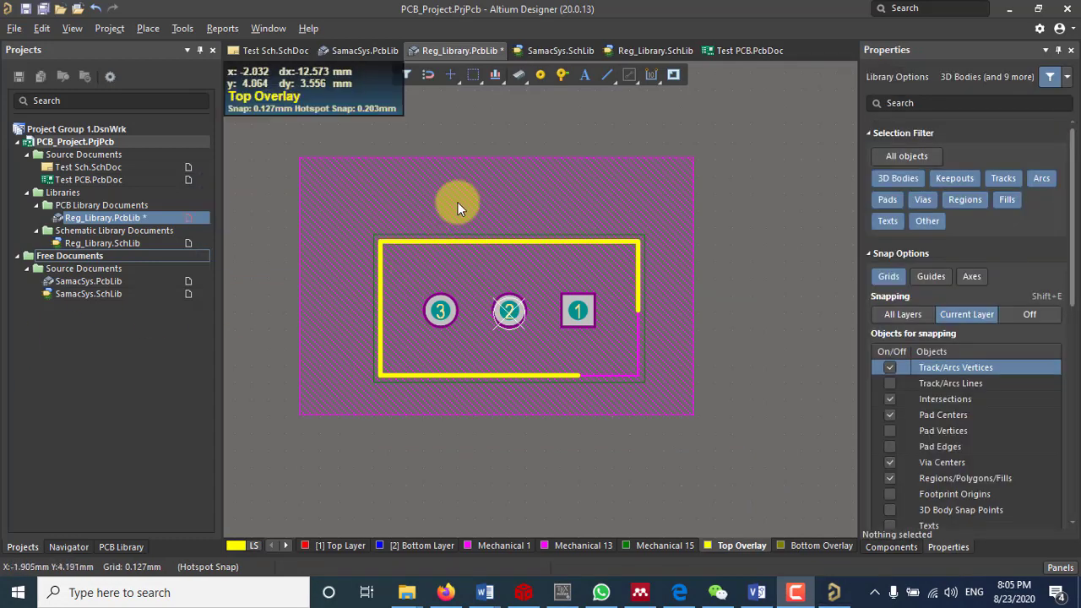
# Inspect the trimmer's 3D body in Reg_Library.PcbLib in 3D and set its X rotation to 90°.
pyautogui.click(458, 202)
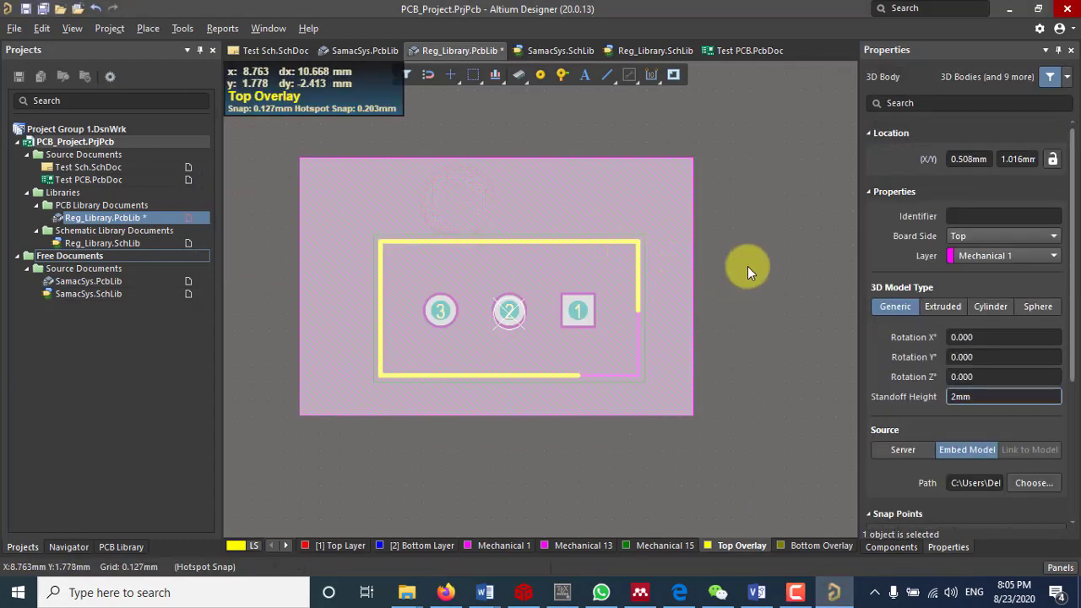
pyautogui.click(747, 266)
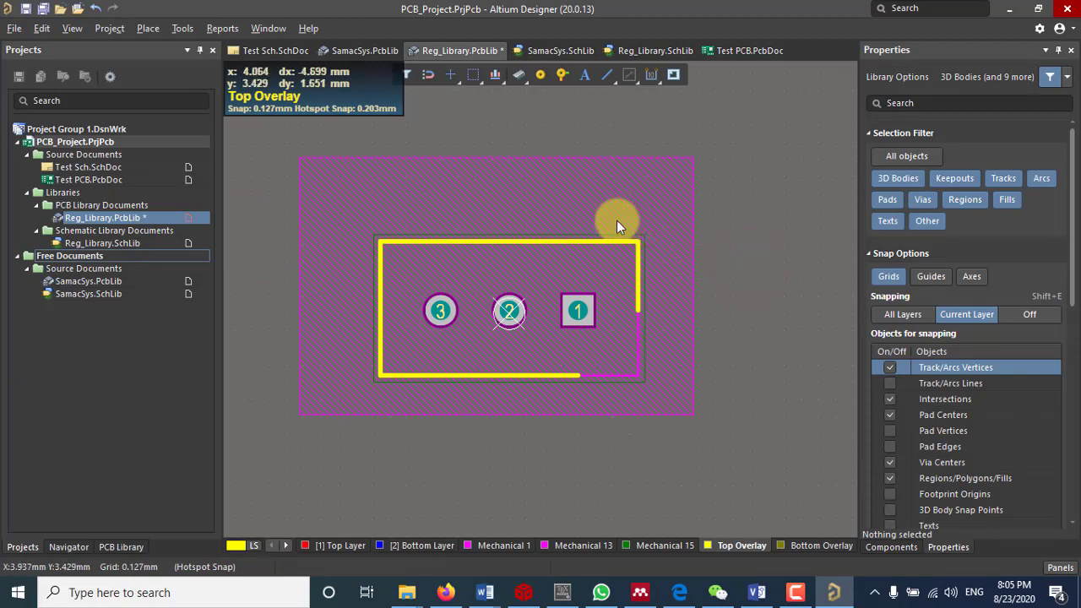
pyautogui.press('3')
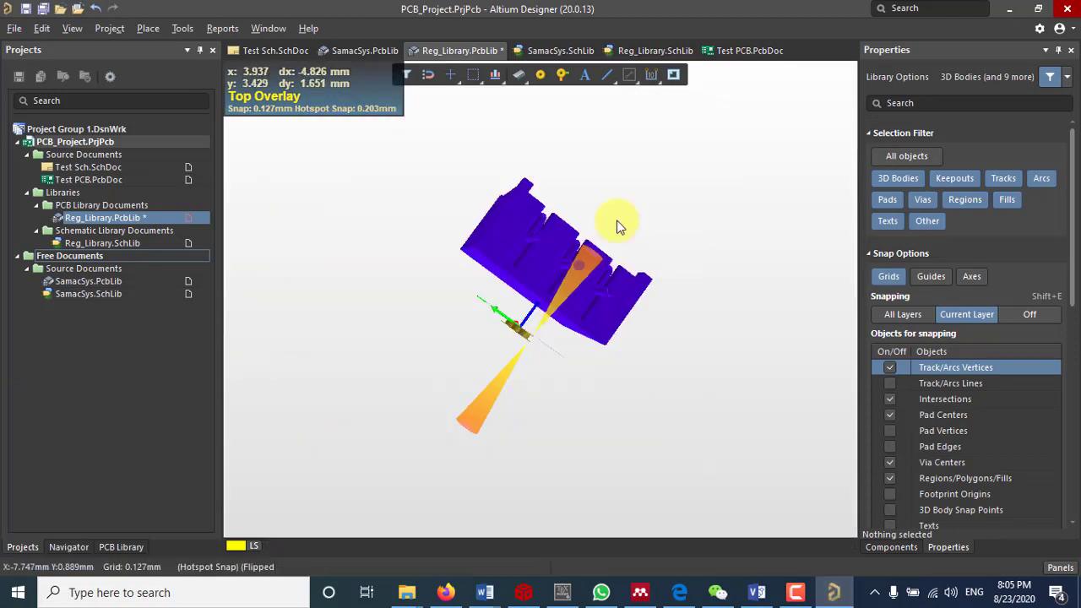
pyautogui.moveTo(572, 360); pyautogui.dragTo(803, 350, button='right')
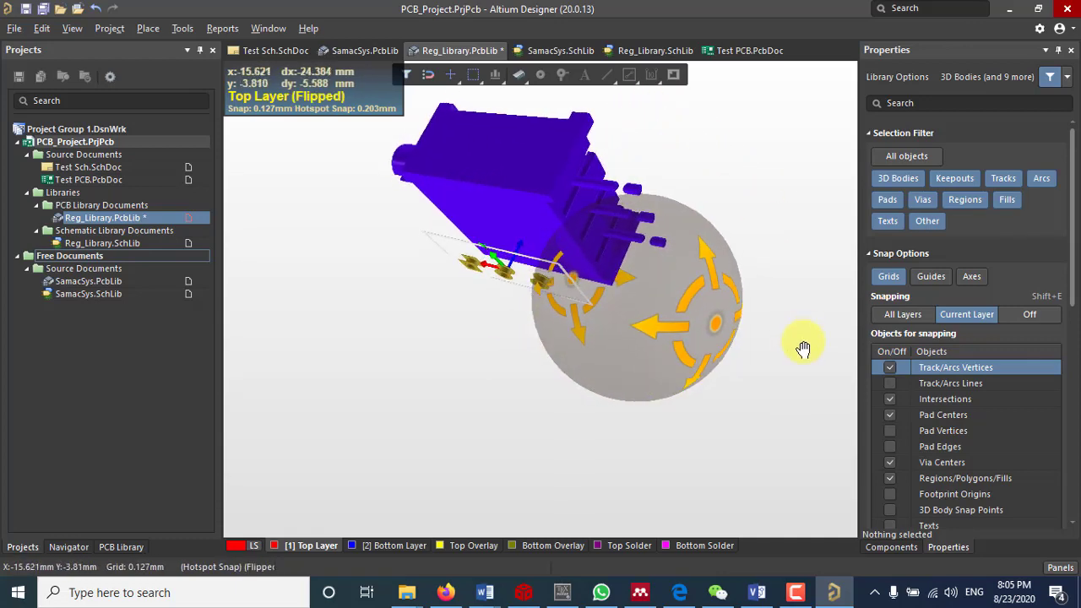
pyautogui.moveTo(549, 298); pyautogui.dragTo(550, 262, button='right')
pyautogui.keyDown('ctrl'); pyautogui.scroll(2, 550, 262); pyautogui.keyUp('ctrl')
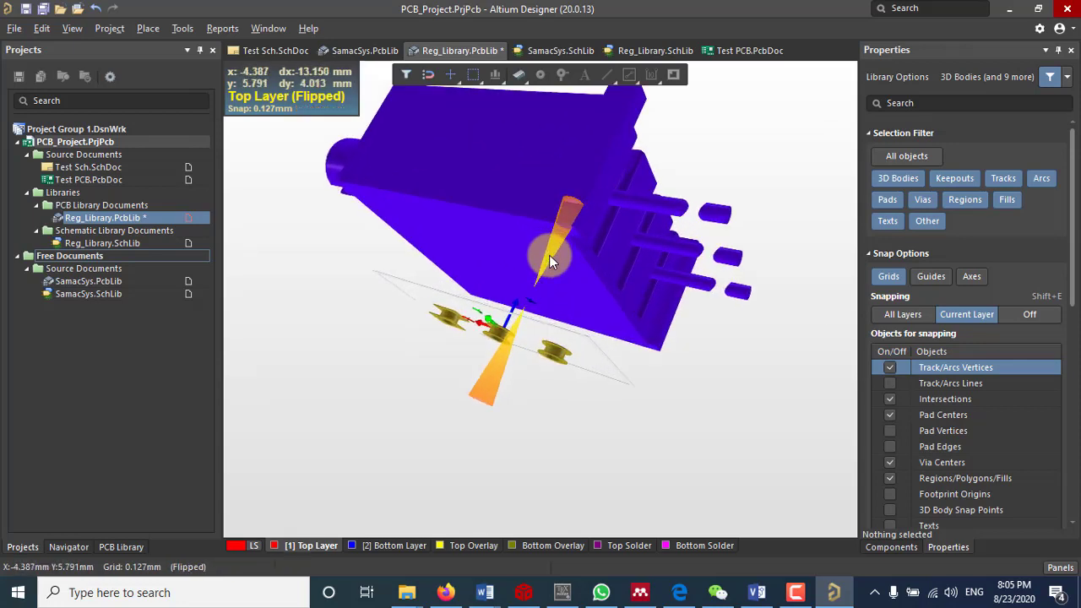
pyautogui.keyDown('ctrl'); pyautogui.scroll(-2, 553, 257); pyautogui.keyUp('ctrl')
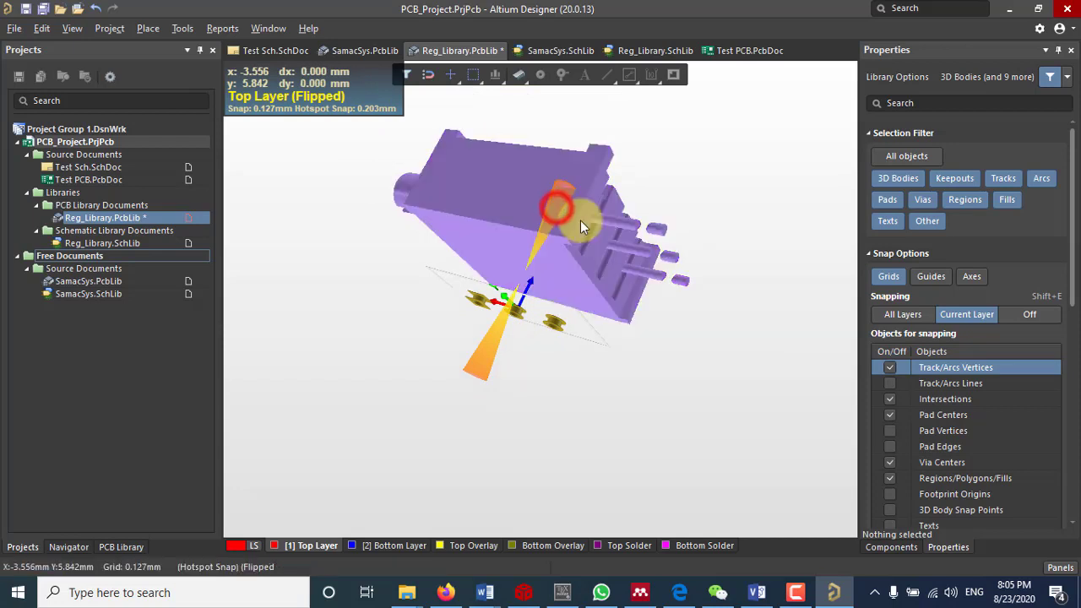
pyautogui.click(557, 207)
pyautogui.click(996, 337)
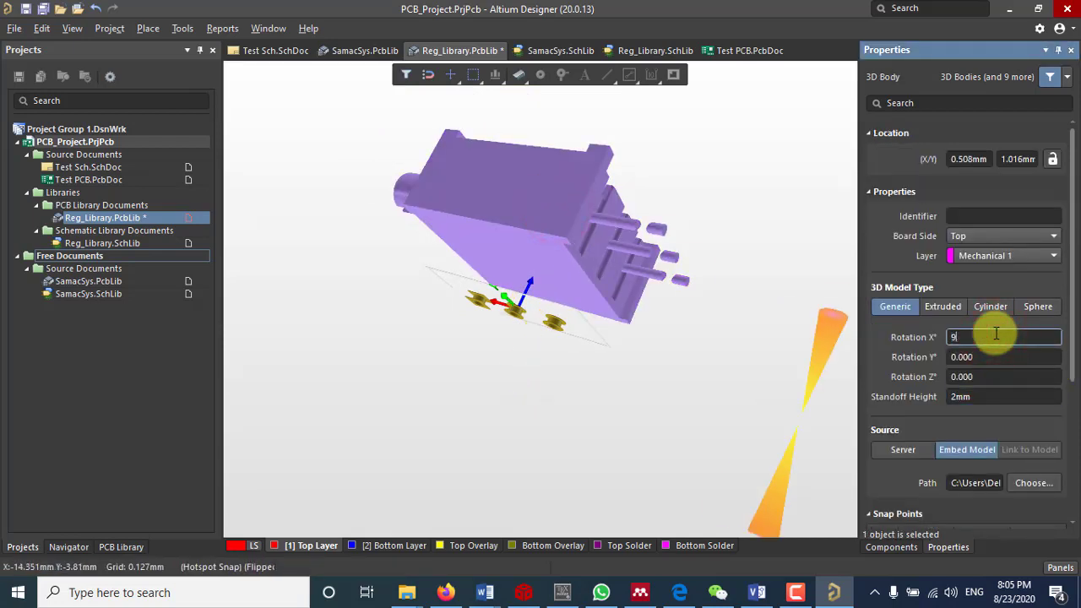
pyautogui.write('90')
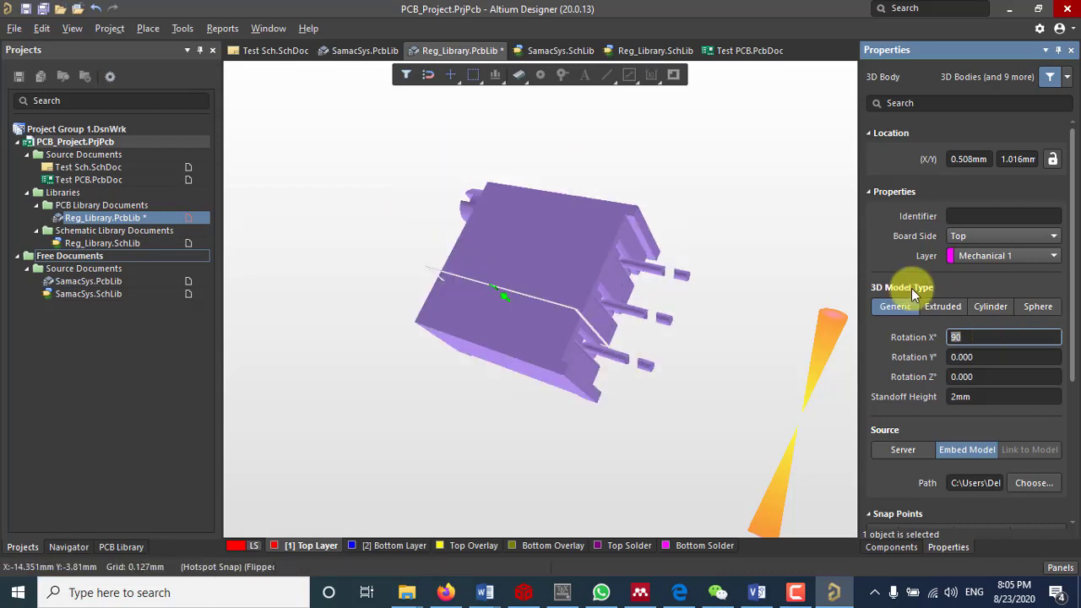
# Set the trimmer 3D body's Y rotation to 90°.
pyautogui.moveTo(601, 384); pyautogui.dragTo(475, 387, button='right')
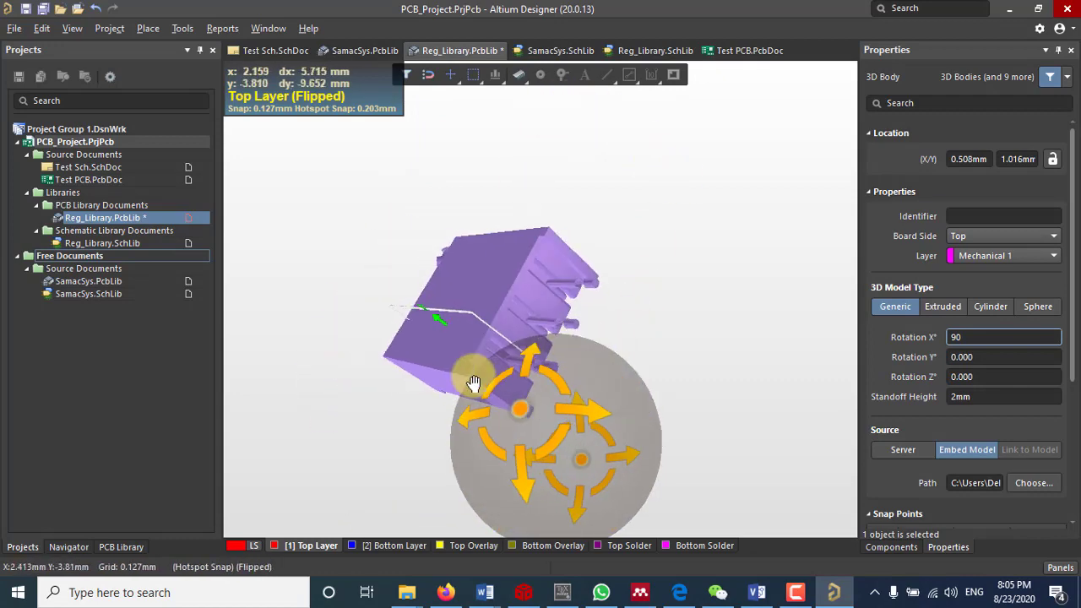
pyautogui.keyDown('ctrl'); pyautogui.scroll(-6, 577, 324); pyautogui.keyUp('ctrl')
pyautogui.keyDown('ctrl'); pyautogui.scroll(6, 577, 338); pyautogui.keyUp('ctrl')
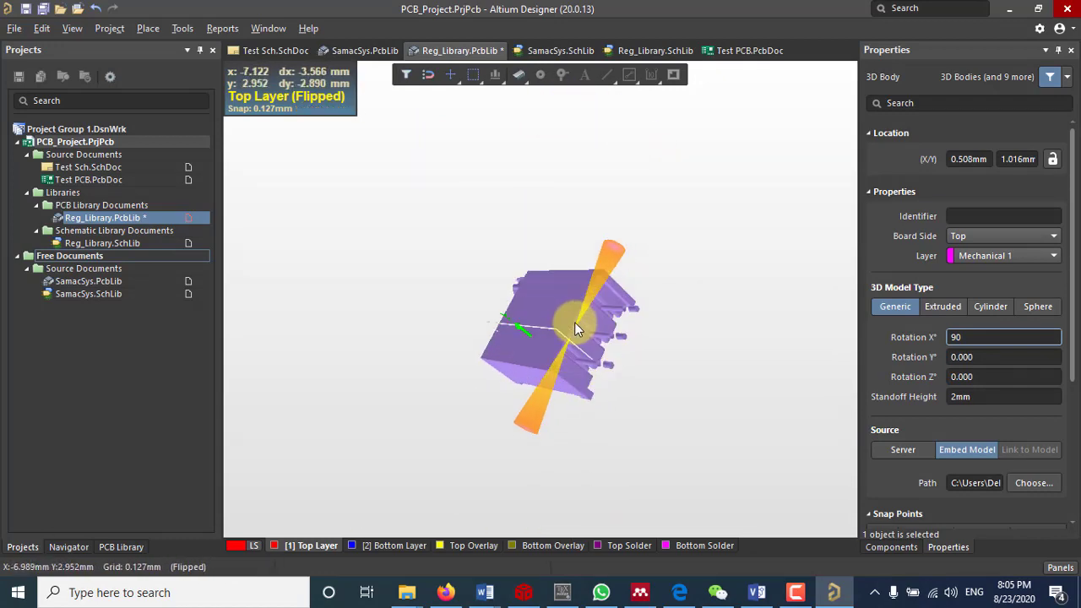
pyautogui.keyDown('shift'); pyautogui.moveTo(608, 333); pyautogui.dragTo(591, 275, button='right'); pyautogui.keyUp('shift')
pyautogui.keyDown('ctrl'); pyautogui.scroll(2, 590, 272); pyautogui.keyUp('ctrl')
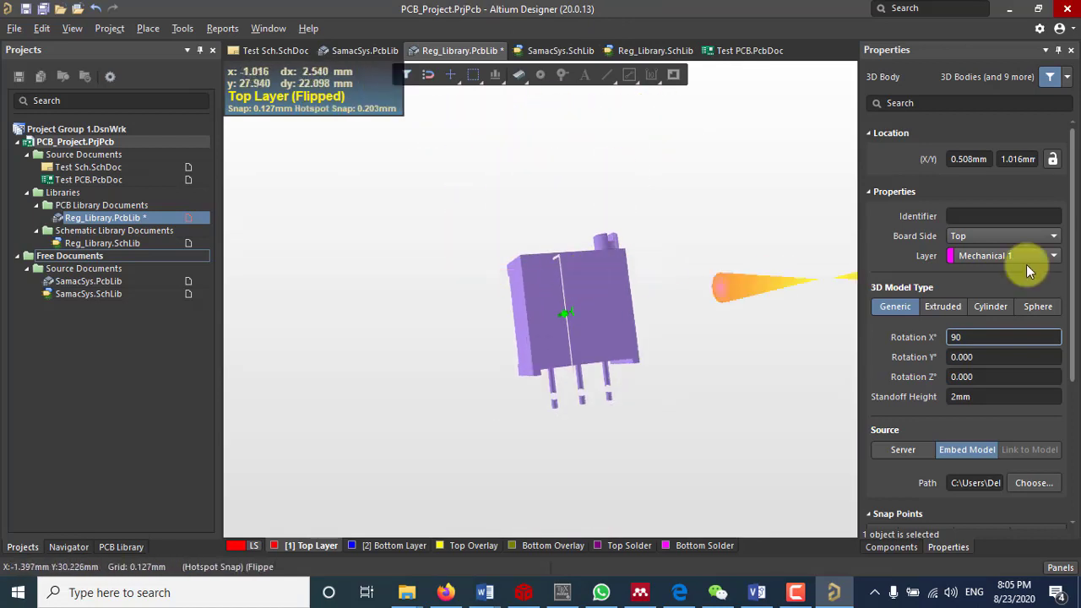
pyautogui.moveTo(983, 357); pyautogui.dragTo(900, 358)
pyautogui.write('90')
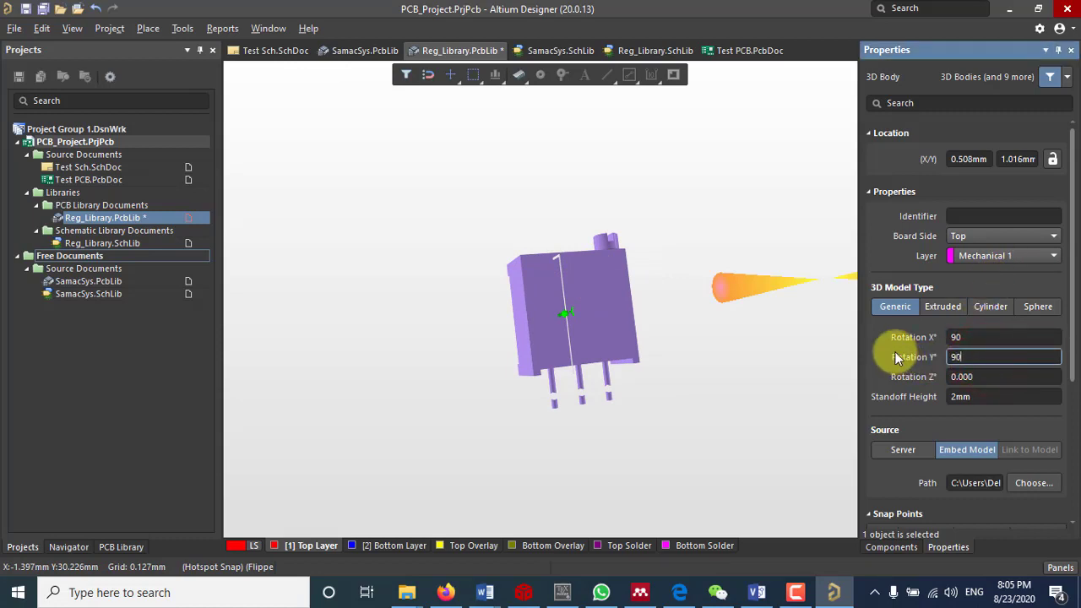
pyautogui.press('Return')
# In the 2D view, move the 3D body so its area fits within the footprint's rectangular silkscreen outline.
pyautogui.moveTo(543, 357); pyautogui.dragTo(642, 314, button='right')
pyautogui.keyDown('shift'); pyautogui.moveTo(745, 403); pyautogui.dragTo(645, 357, button='right'); pyautogui.keyUp('shift')
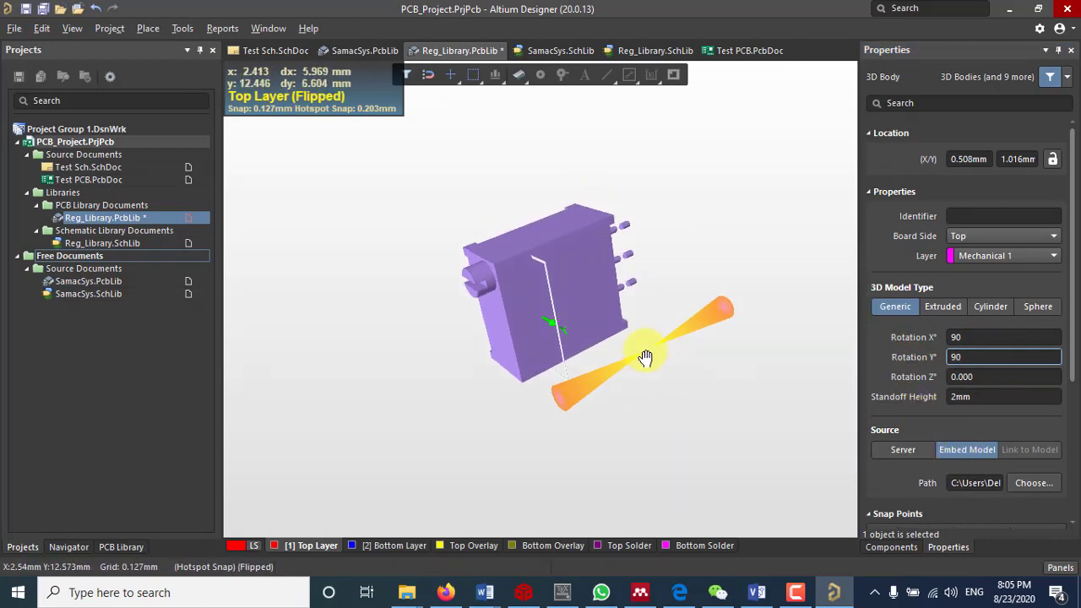
pyautogui.press('2')
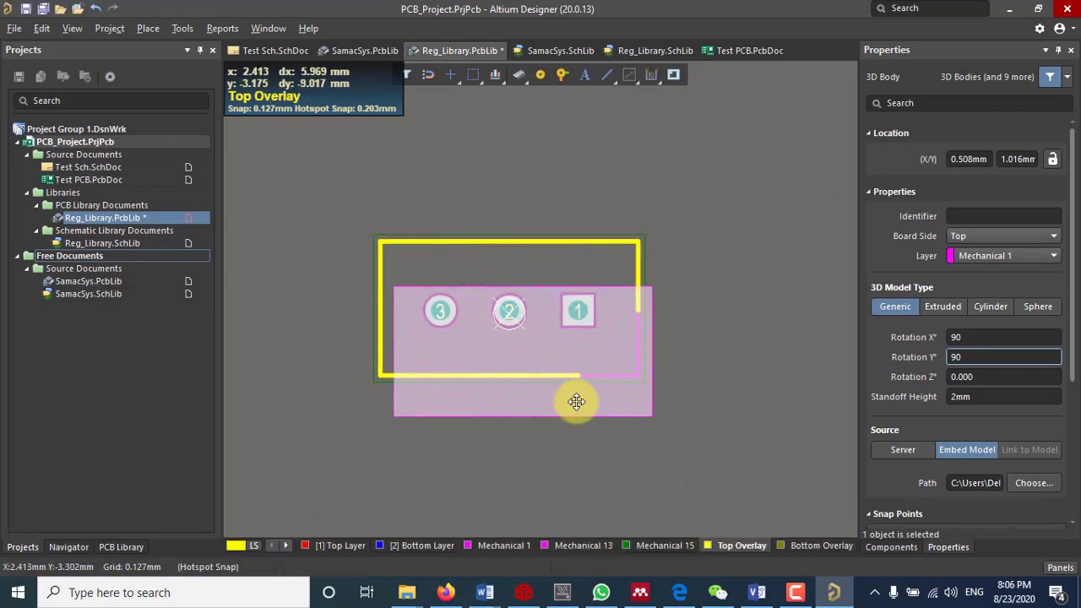
pyautogui.moveTo(568, 401); pyautogui.dragTo(510, 374)
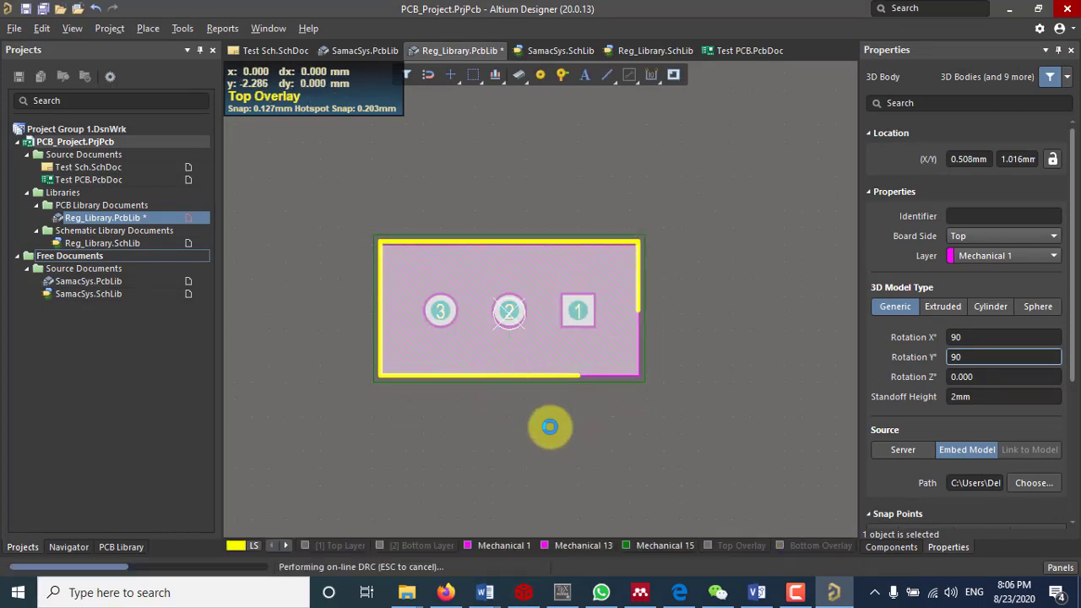
pyautogui.click(550, 428)
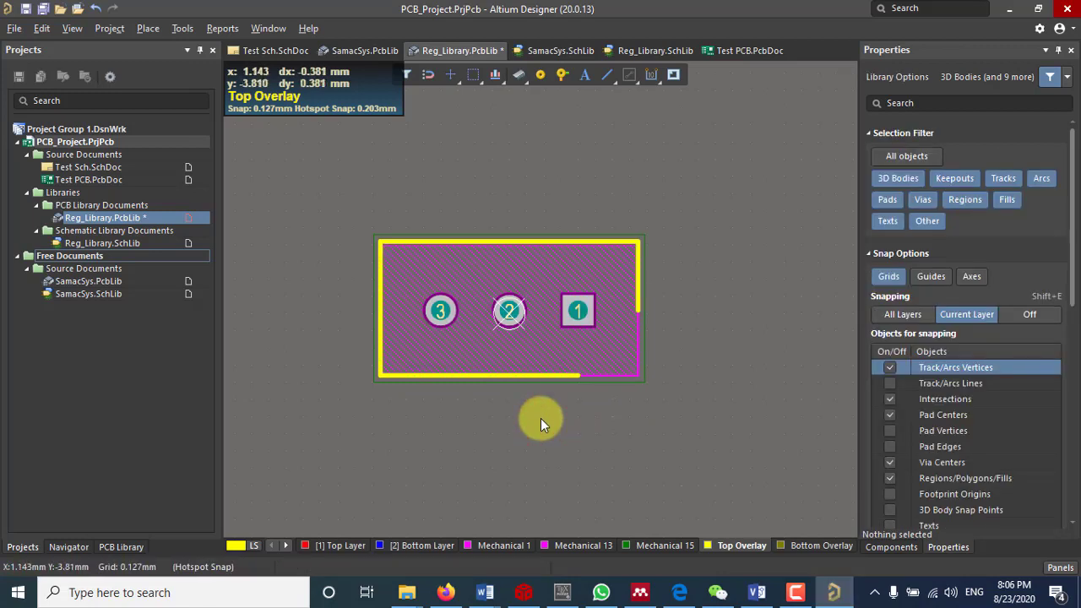
# Examine the repositioned body in 3D and set its standoff height to 8 mm.
pyautogui.press('3')
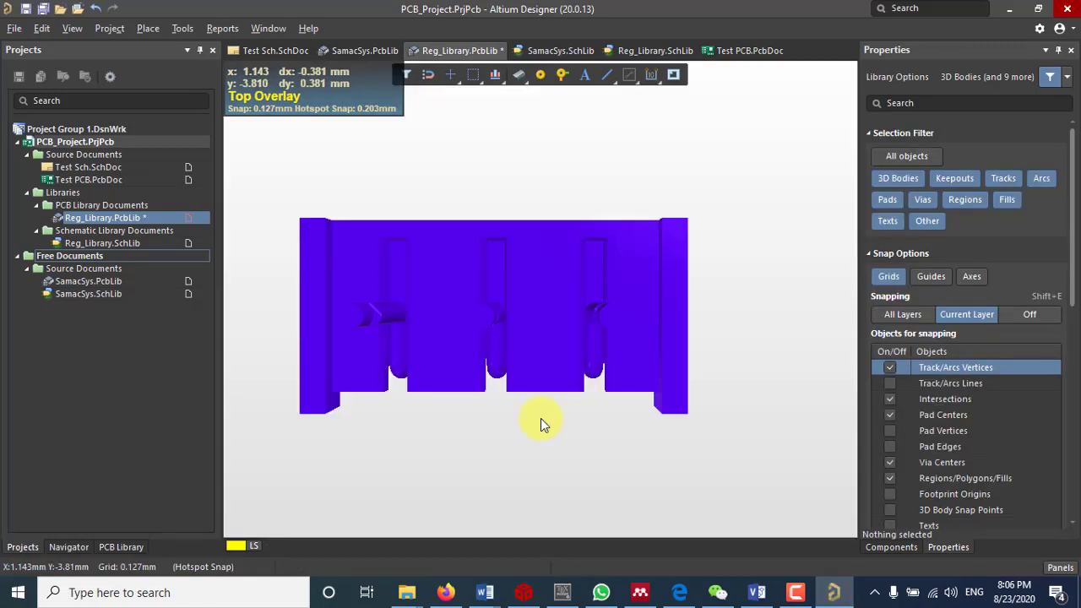
pyautogui.keyDown('shift'); pyautogui.moveTo(541, 418); pyautogui.dragTo(524, 276, button='right'); pyautogui.keyUp('shift')
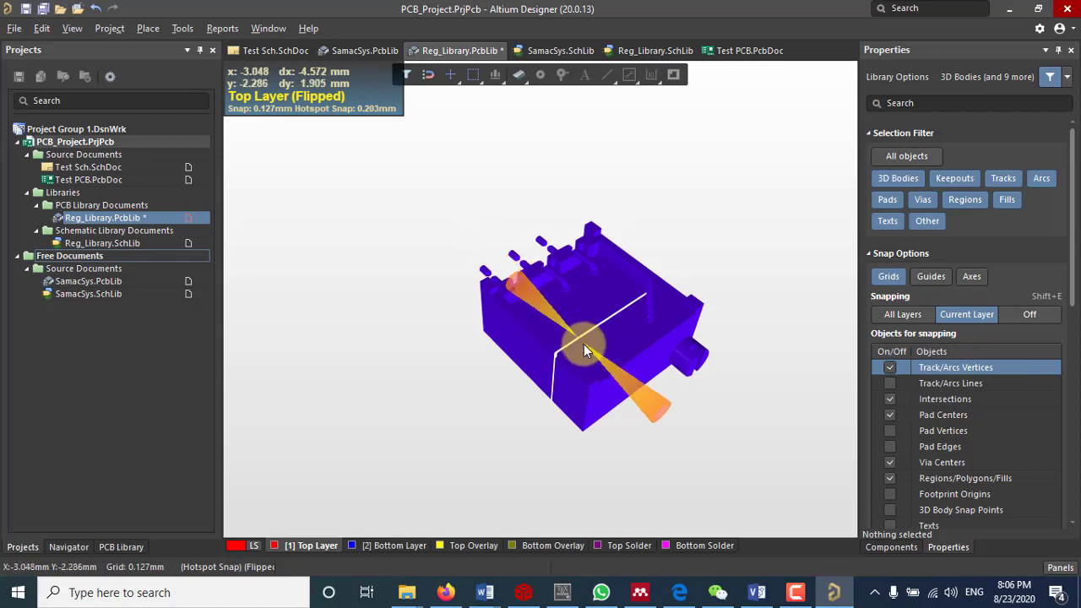
pyautogui.click(893, 547)
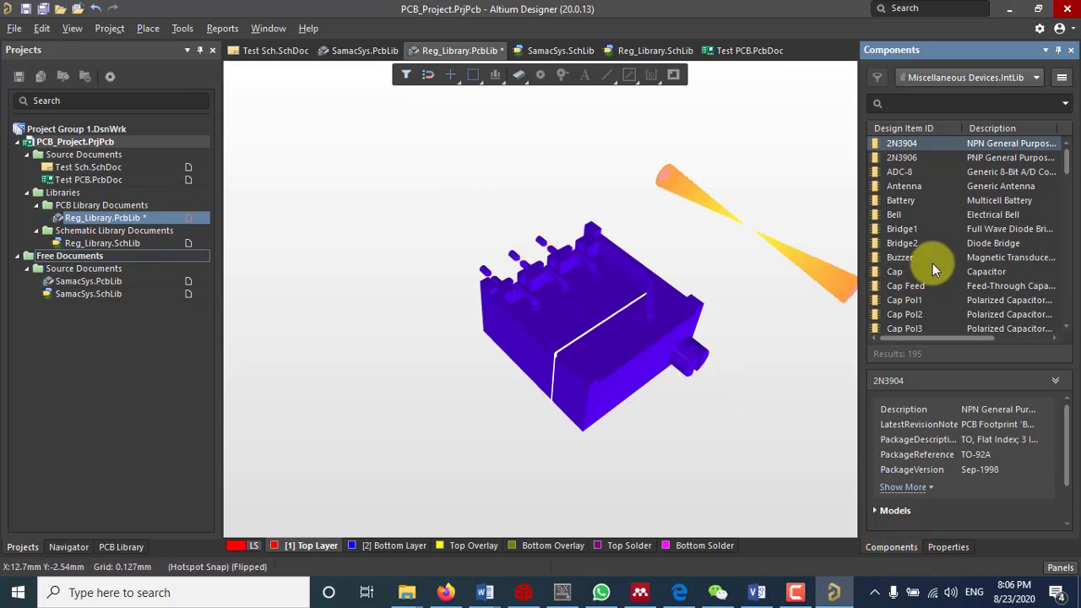
pyautogui.click(950, 547)
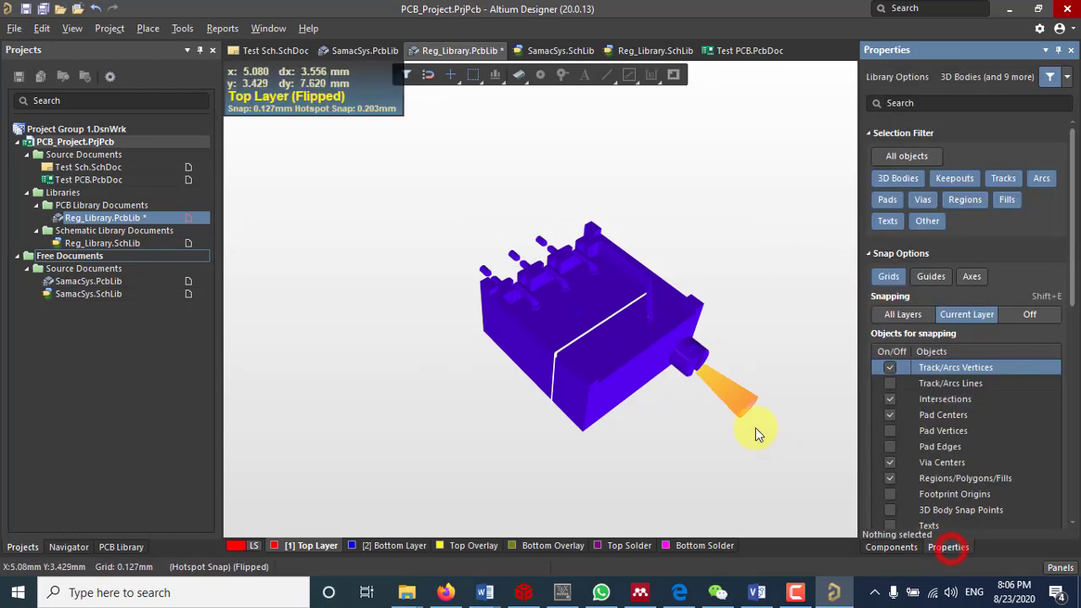
pyautogui.click(633, 351)
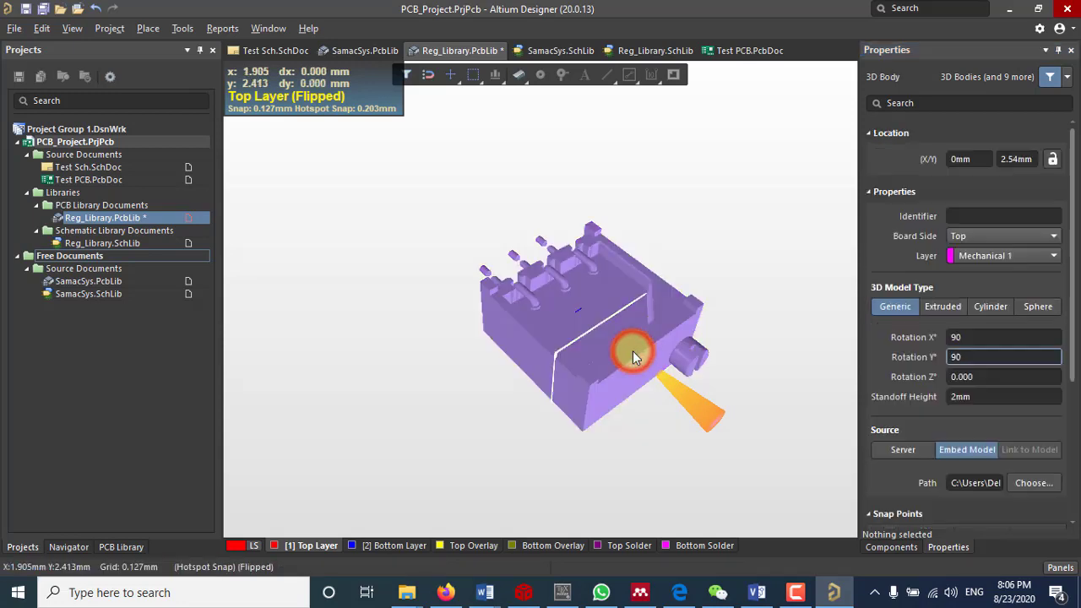
pyautogui.click(959, 401)
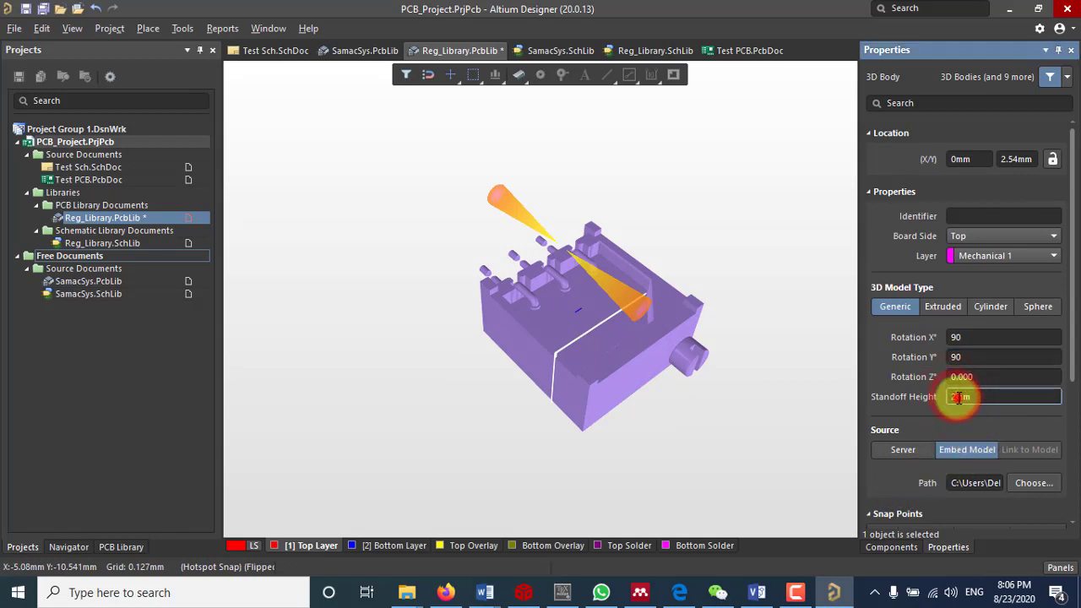
pyautogui.doubleClick(946, 403)
pyautogui.press('Return')
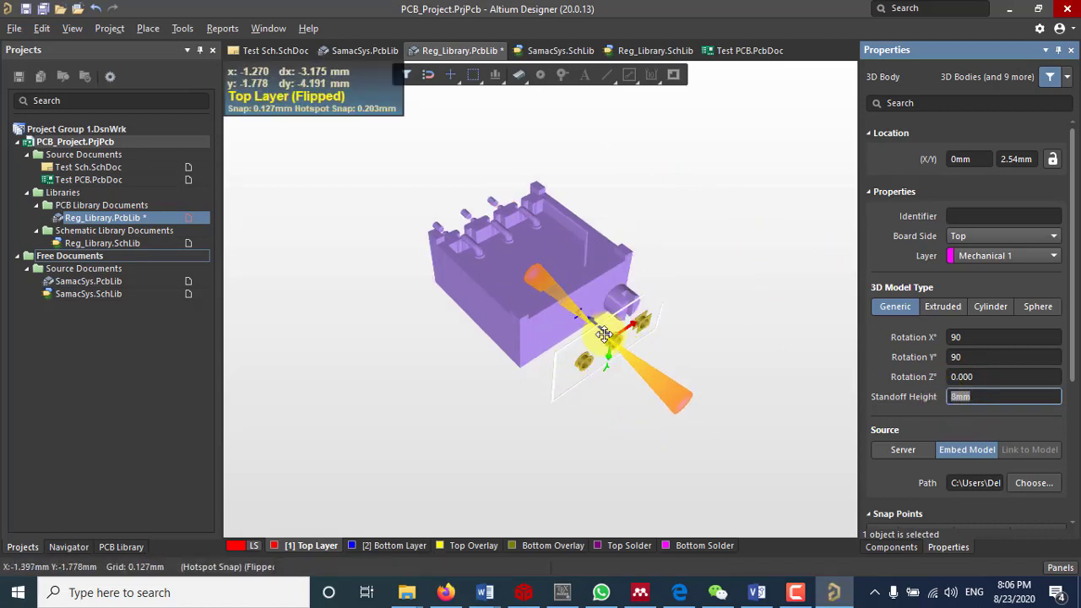
pyautogui.moveTo(604, 334); pyautogui.dragTo(557, 334)
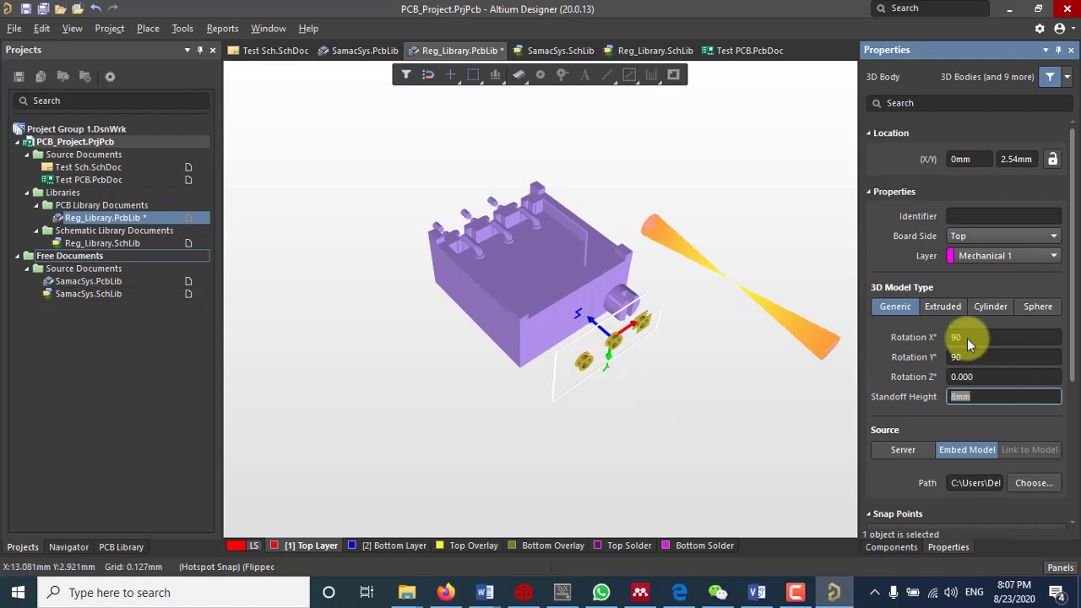
# Change the 3D body's Y rotation to -90° so its leads face the pads.
pyautogui.click(971, 358)
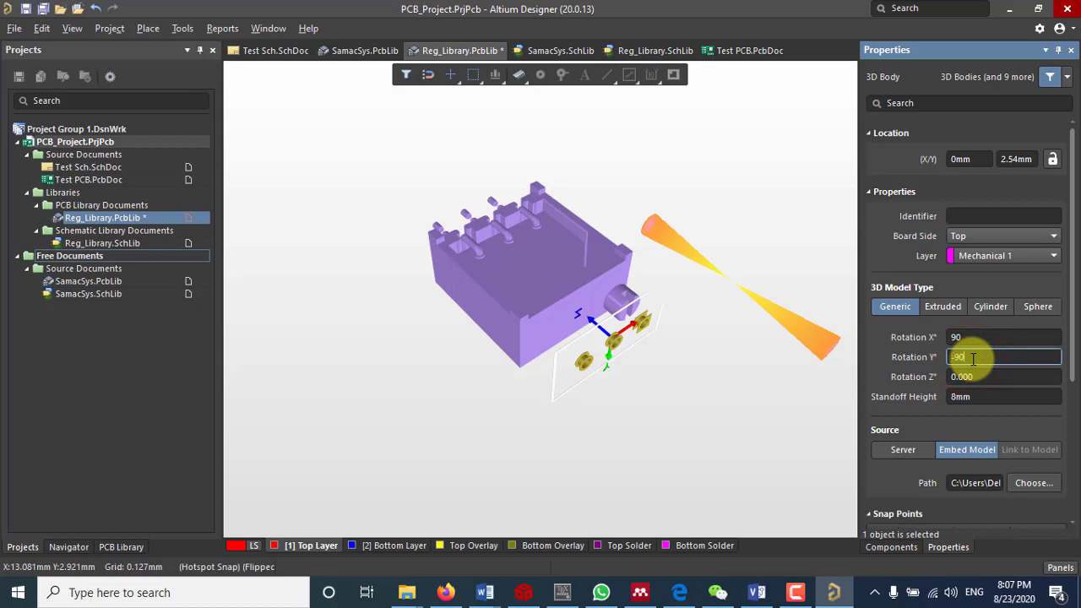
pyautogui.press('Return')
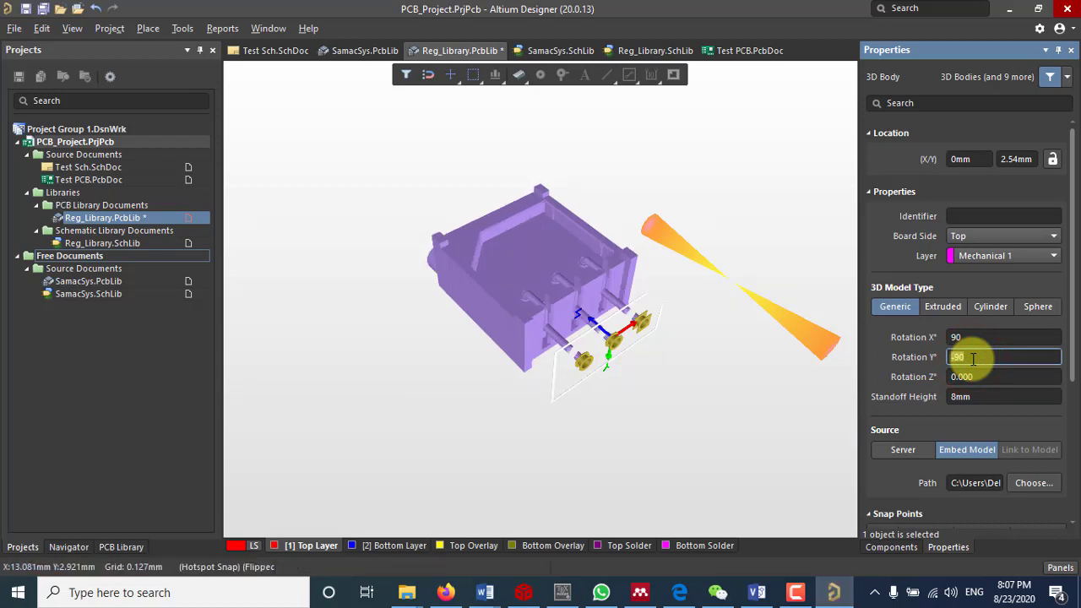
pyautogui.moveTo(503, 341); pyautogui.dragTo(591, 270, button='right')
# Set the 3D body's standoff height to 6 mm and check the leads against the pad holes from several angles.
pyautogui.click(947, 404)
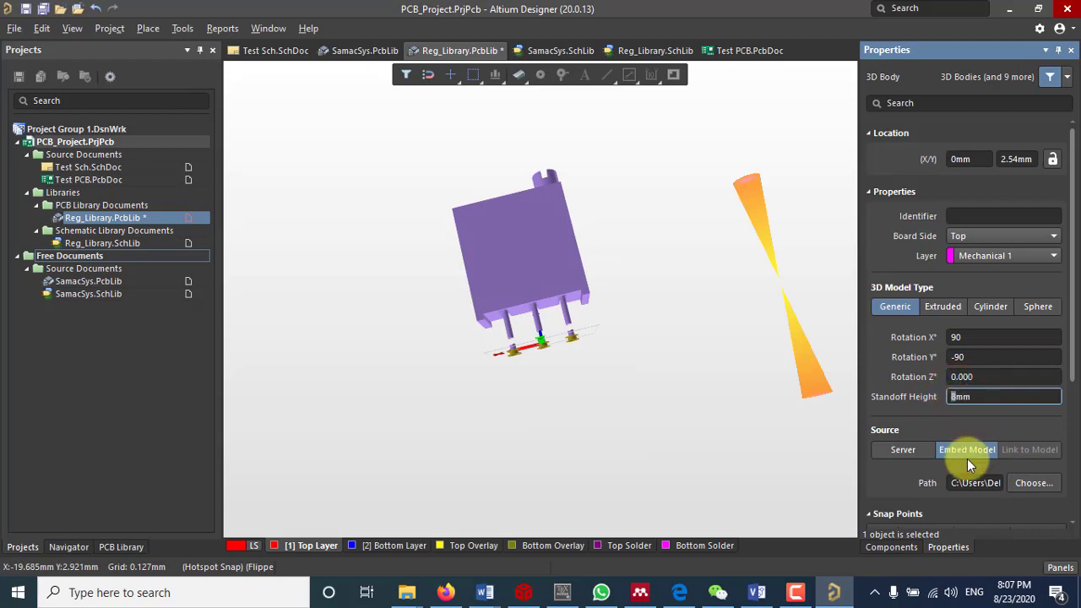
pyautogui.write('6')
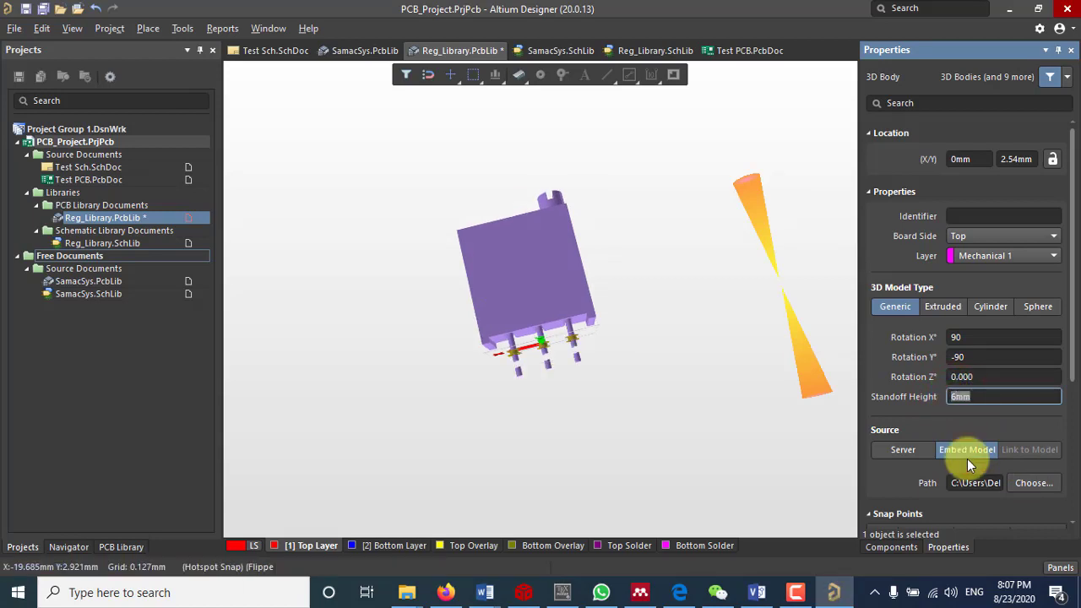
pyautogui.moveTo(583, 353)
pyautogui.mouseDown(button='right')
pyautogui.moveTo(494, 350)
pyautogui.moveTo(488, 222)
pyautogui.moveTo(447, 321)
pyautogui.moveTo(386, 375)
pyautogui.moveTo(569, 256)
pyautogui.moveTo(603, 404)
pyautogui.moveTo(424, 251)
pyautogui.moveTo(449, 241)
pyautogui.moveTo(616, 498)
pyautogui.moveTo(599, 448)
pyautogui.moveTo(594, 338)
pyautogui.moveTo(579, 408)
pyautogui.moveTo(563, 409)
pyautogui.moveTo(555, 283)
pyautogui.moveTo(476, 285)
pyautogui.moveTo(611, 290)
pyautogui.moveTo(757, 364)
pyautogui.moveTo(647, 302)
pyautogui.moveTo(649, 270)
pyautogui.moveTo(653, 369)
pyautogui.moveTo(634, 292)
pyautogui.moveTo(596, 363)
pyautogui.moveTo(565, 282)
pyautogui.moveTo(565, 348)
pyautogui.mouseUp(button='right')
pyautogui.keyDown('ctrl'); pyautogui.scroll(-6, 565, 348); pyautogui.keyUp('ctrl')
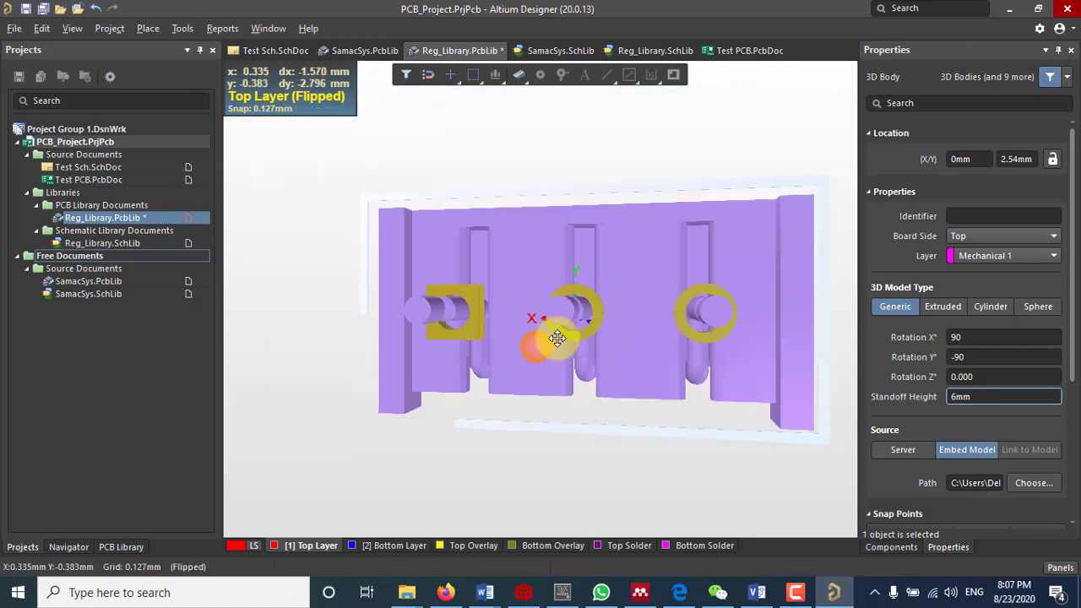
pyautogui.keyDown('shift'); pyautogui.moveTo(613, 254); pyautogui.dragTo(487, 234, button='right'); pyautogui.keyUp('shift')
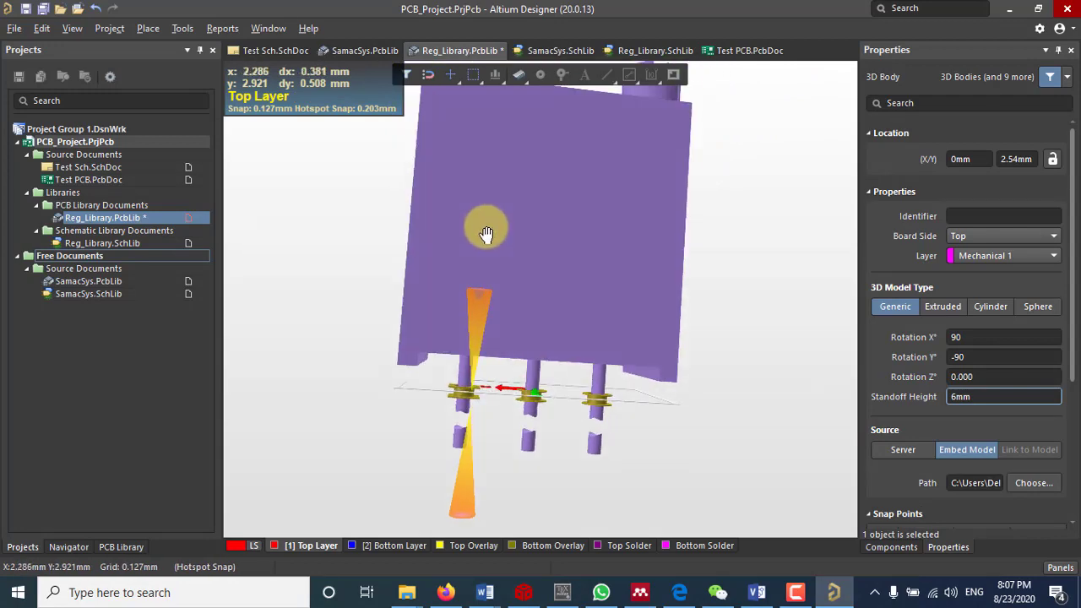
# Return to the 2D view, save Reg_Library.PcbLib, and check the library's footprint list.
pyautogui.press('2')
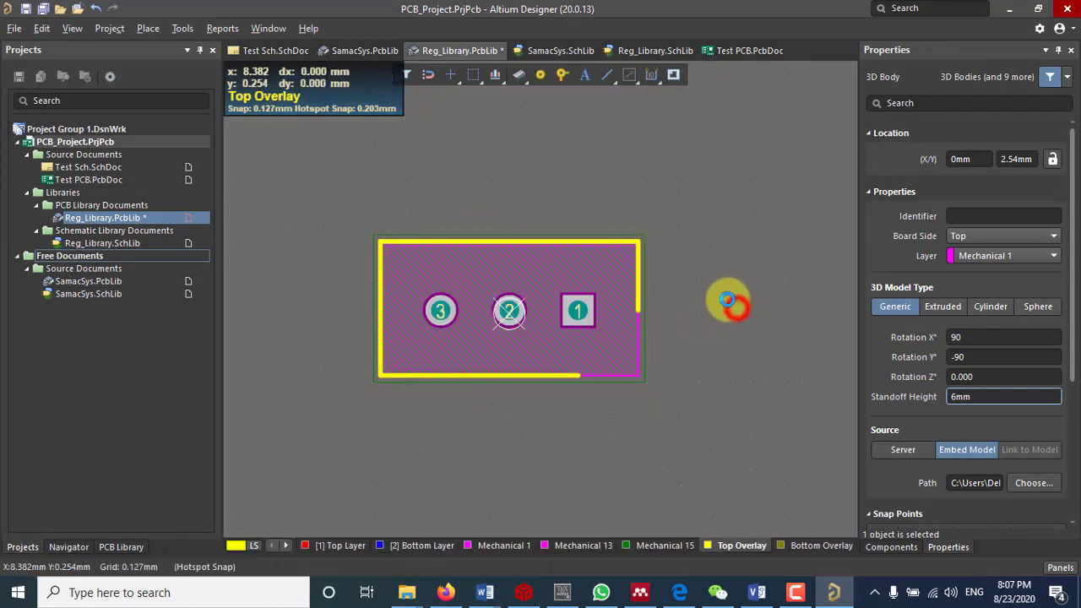
pyautogui.click(726, 300)
pyautogui.rightClick(459, 50)
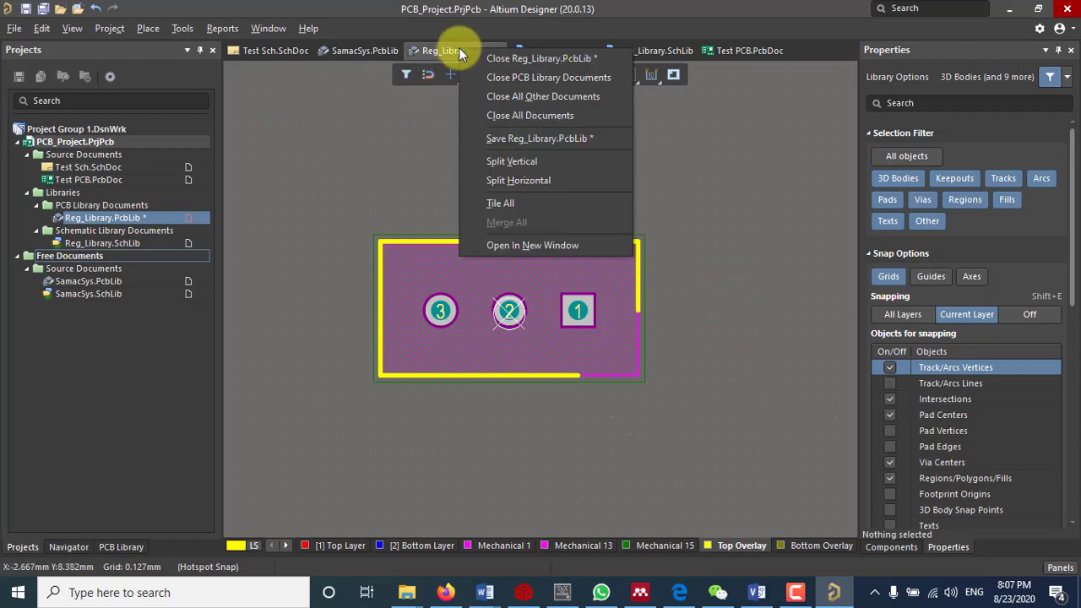
pyautogui.click(545, 138)
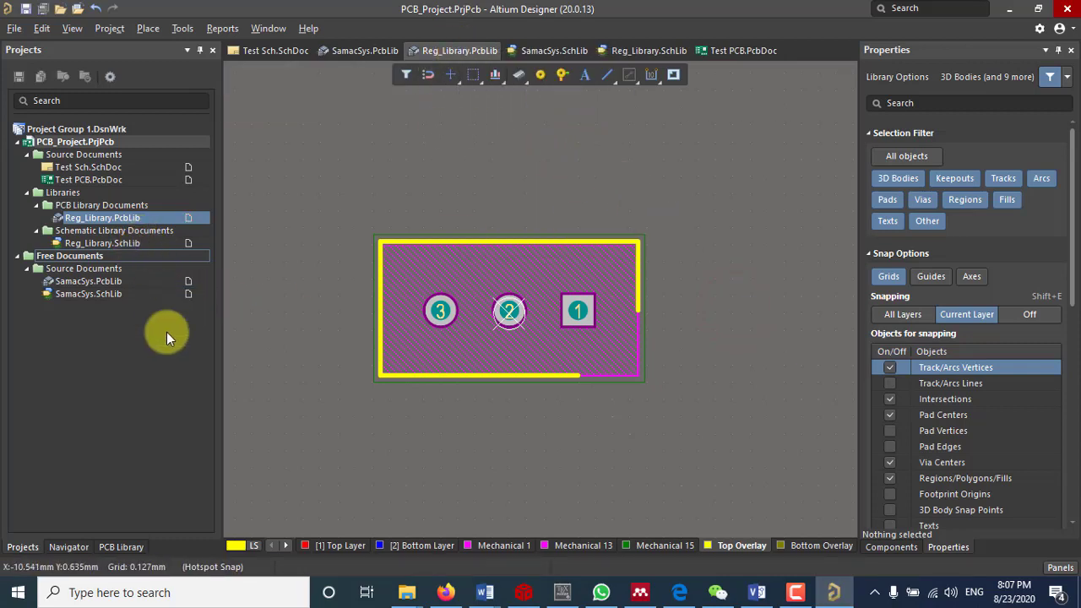
pyautogui.click(121, 547)
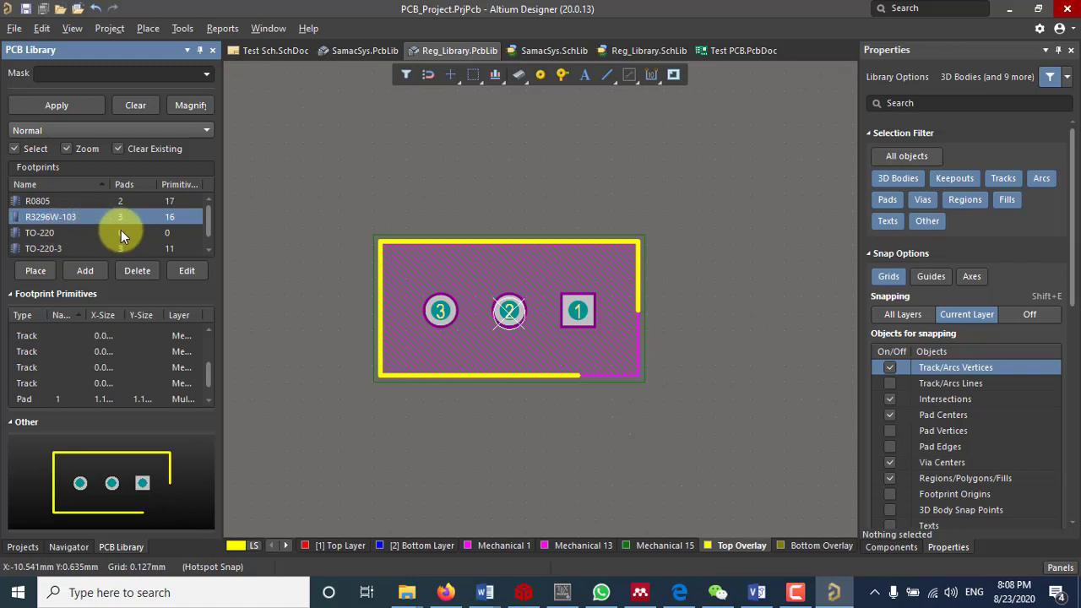
pyautogui.click(31, 546)
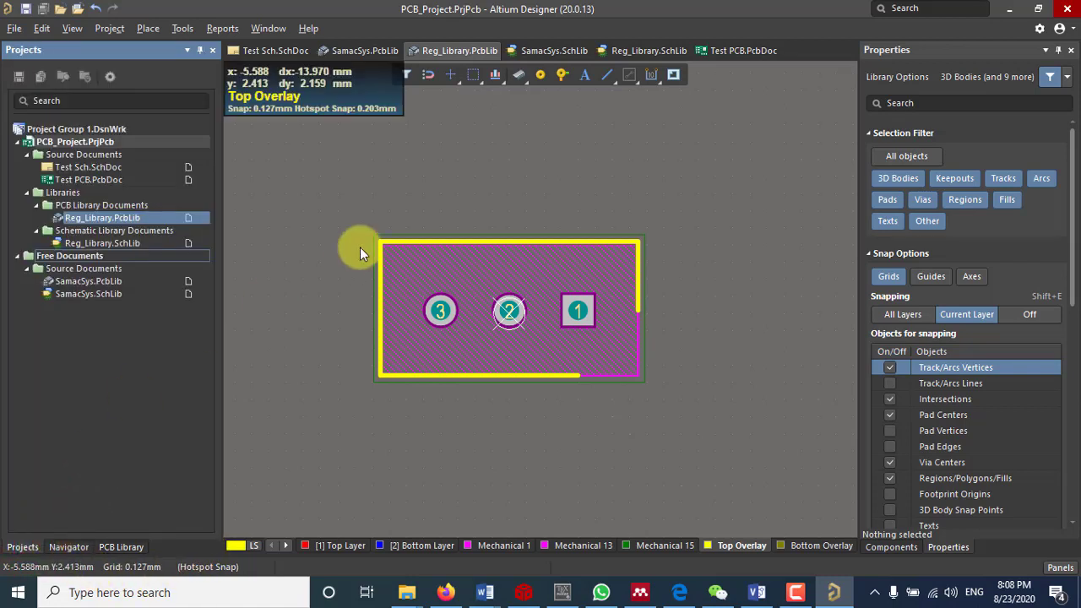
# Link the R3296W-103 footprint from Reg_Library.PcbLib to the Var_Resistor symbol and save Reg_Library.SchLib.
pyautogui.click(659, 50)
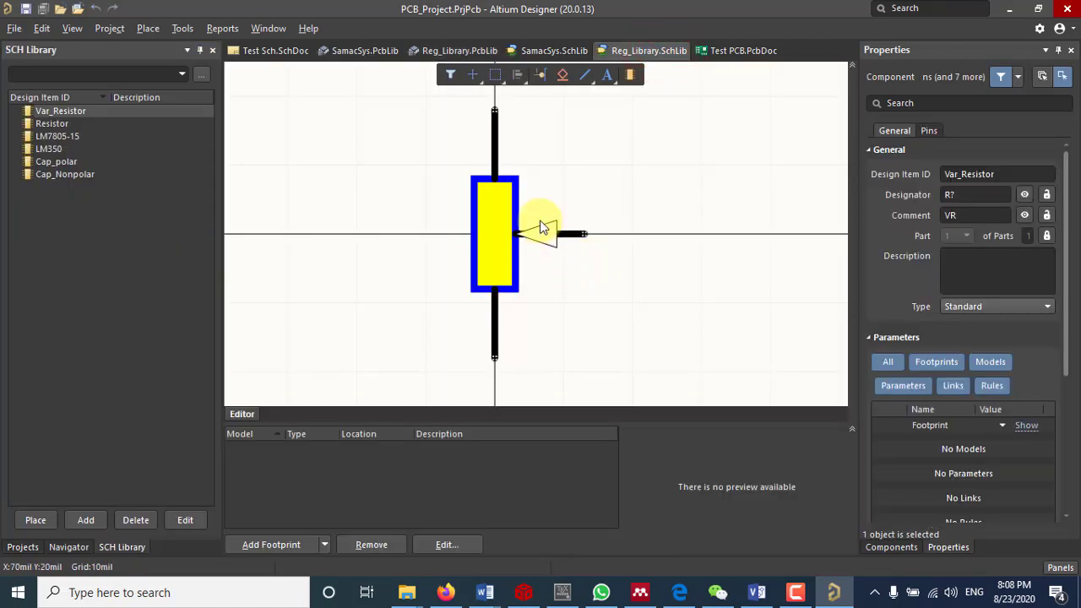
pyautogui.click(278, 544)
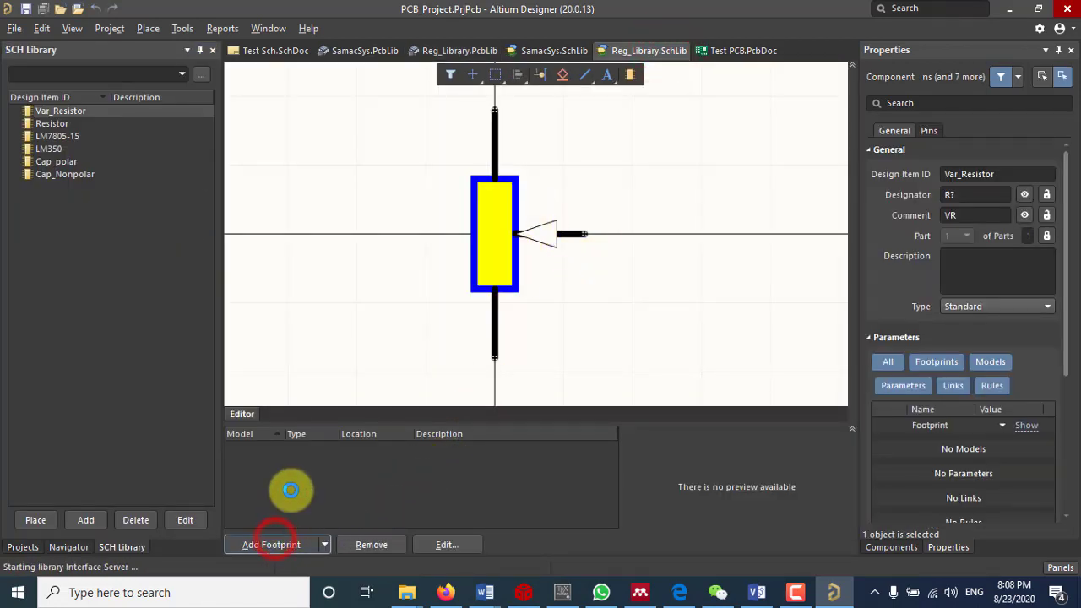
pyautogui.click(622, 112)
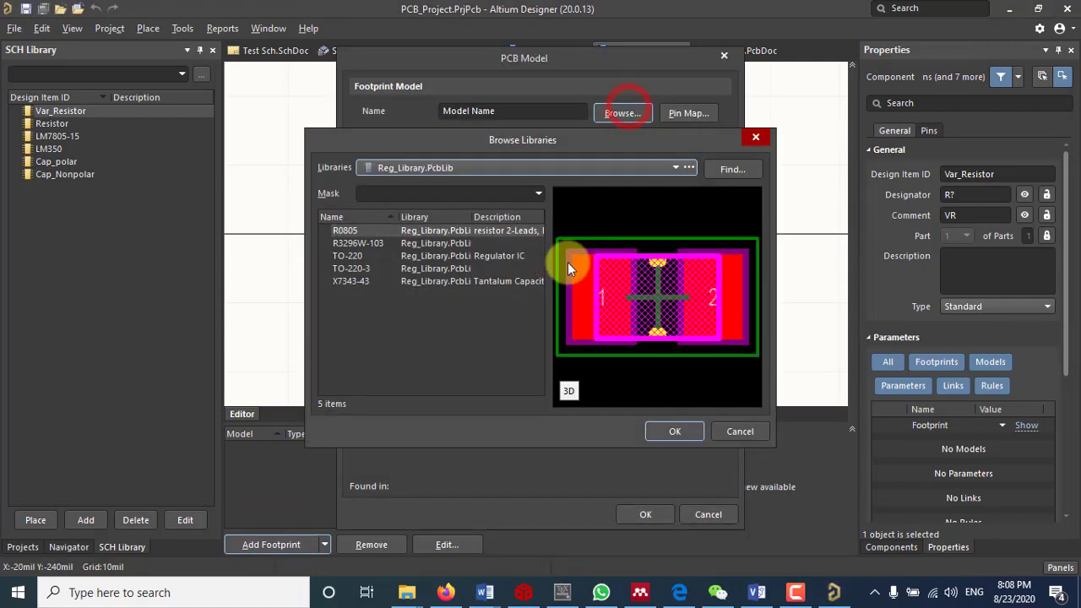
pyautogui.click(371, 244)
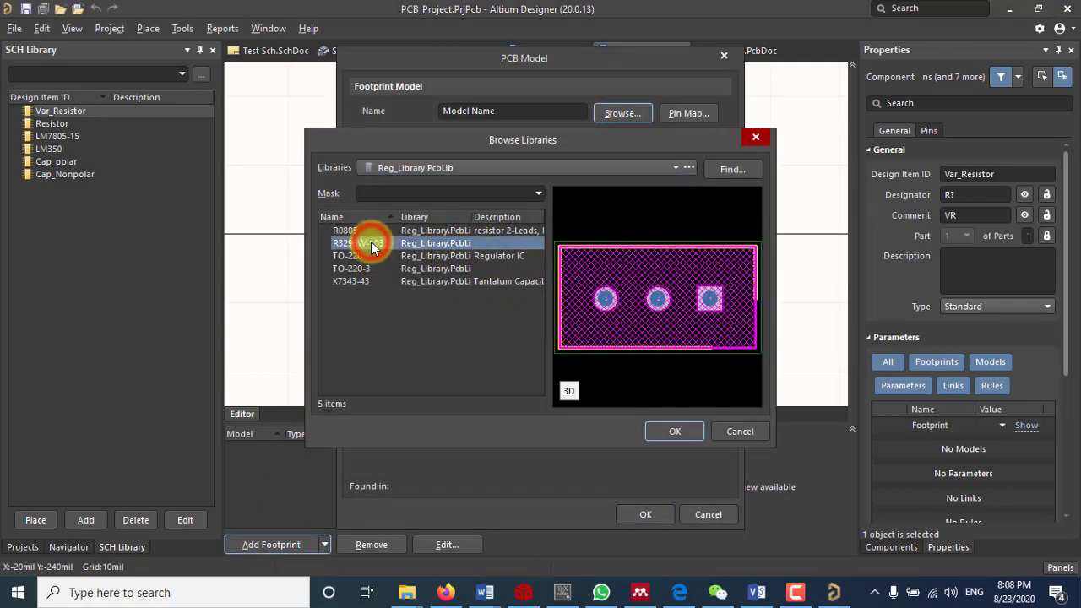
pyautogui.click(680, 429)
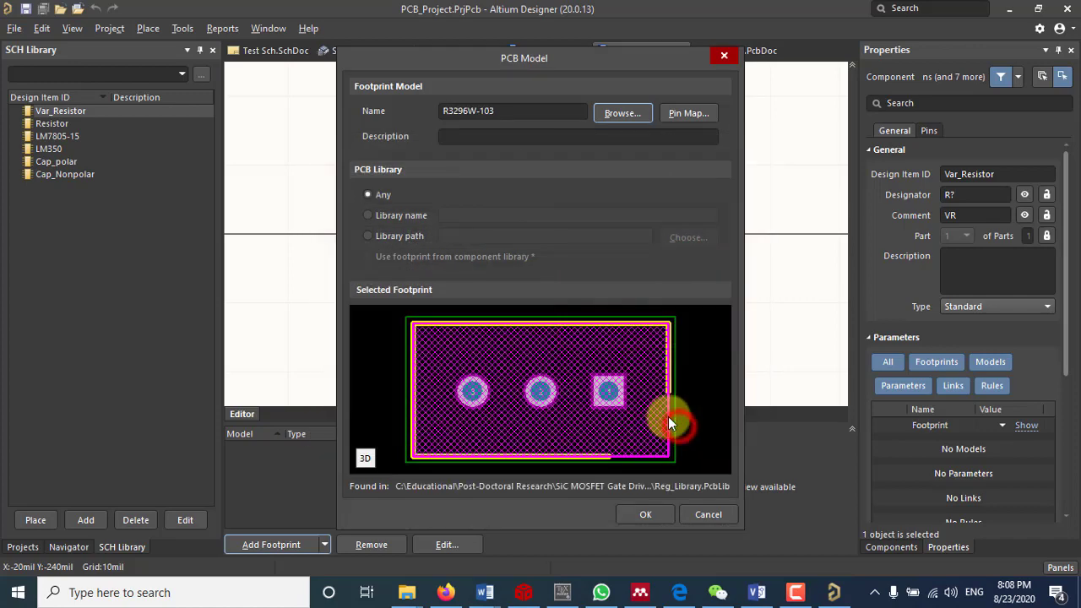
pyautogui.click(642, 516)
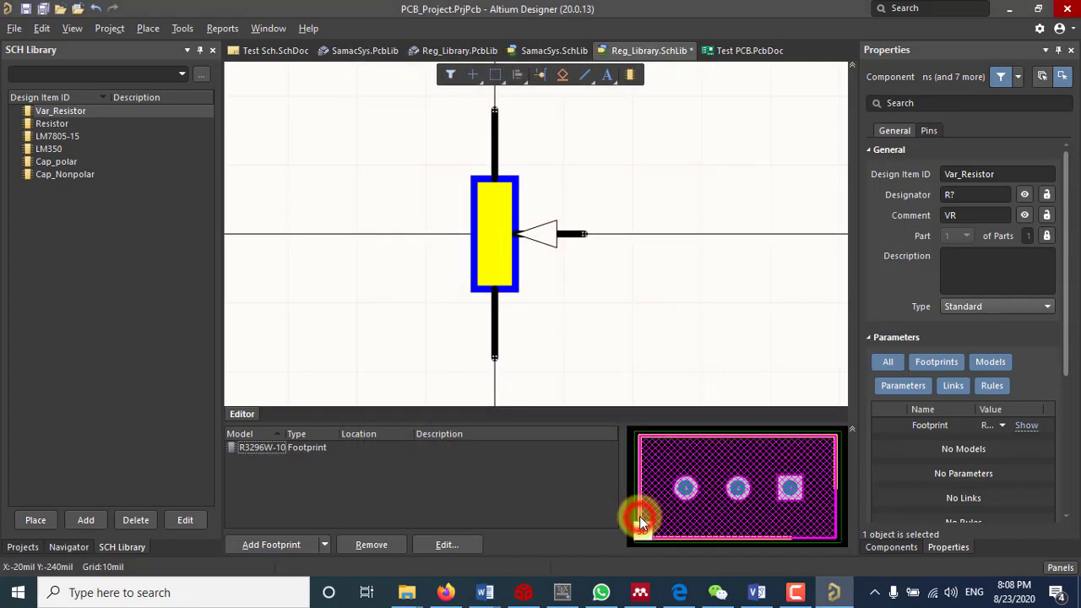
pyautogui.click(421, 493)
pyautogui.rightClick(641, 52)
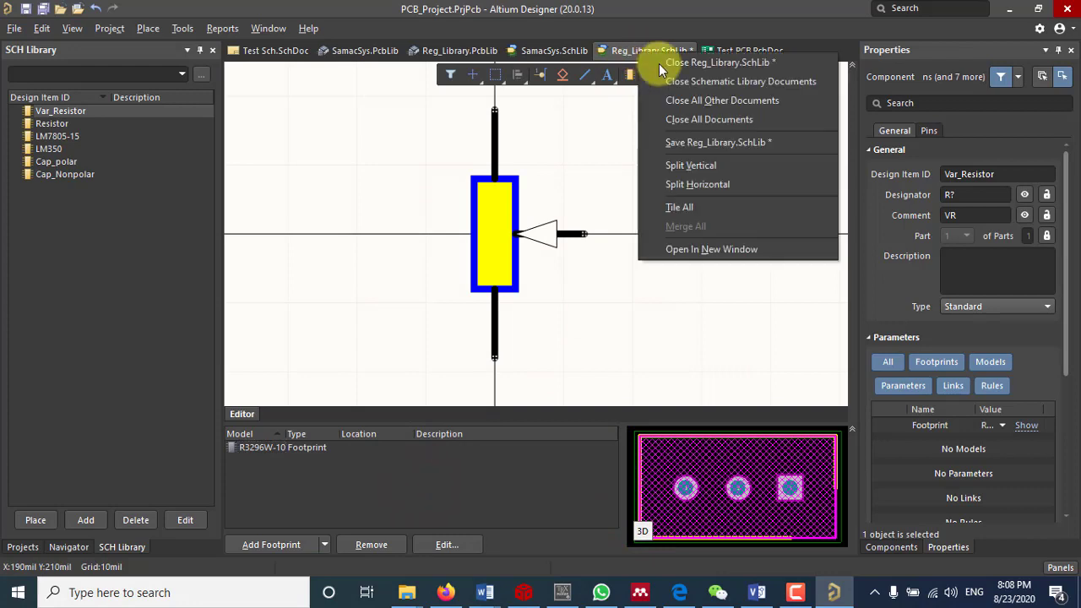
pyautogui.click(733, 143)
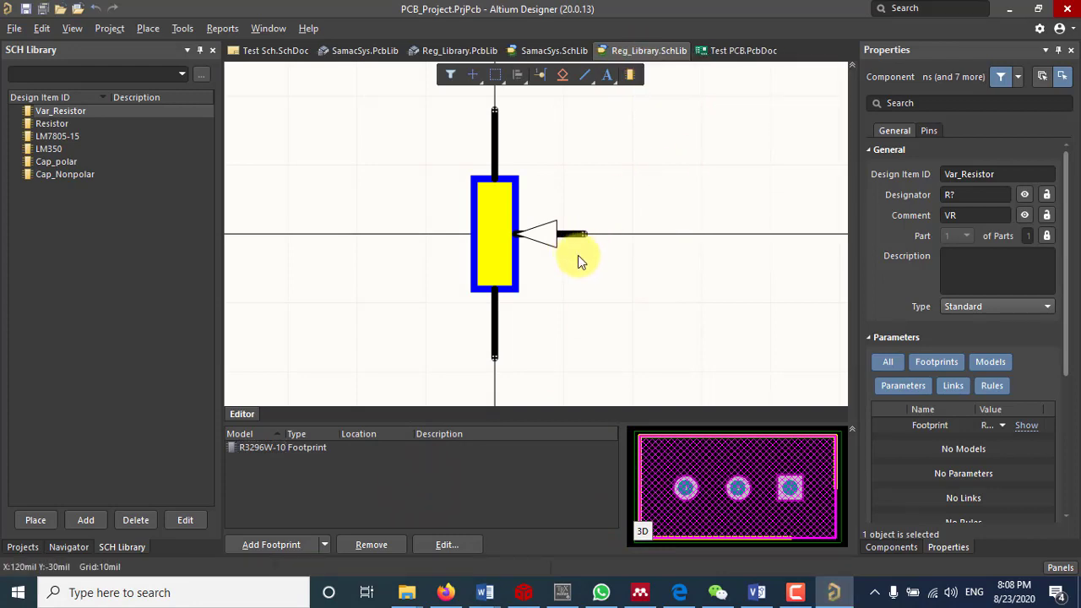
# Preview the linked R3296W-103 footprint model in 3D and return the preview to 2D.
pyautogui.click(281, 453)
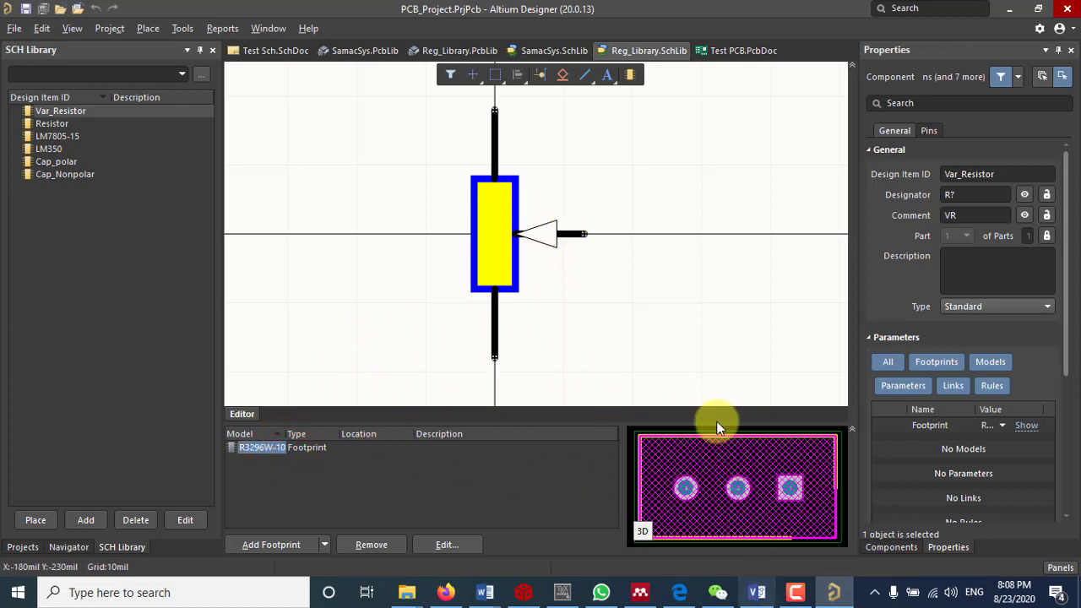
pyautogui.click(642, 532)
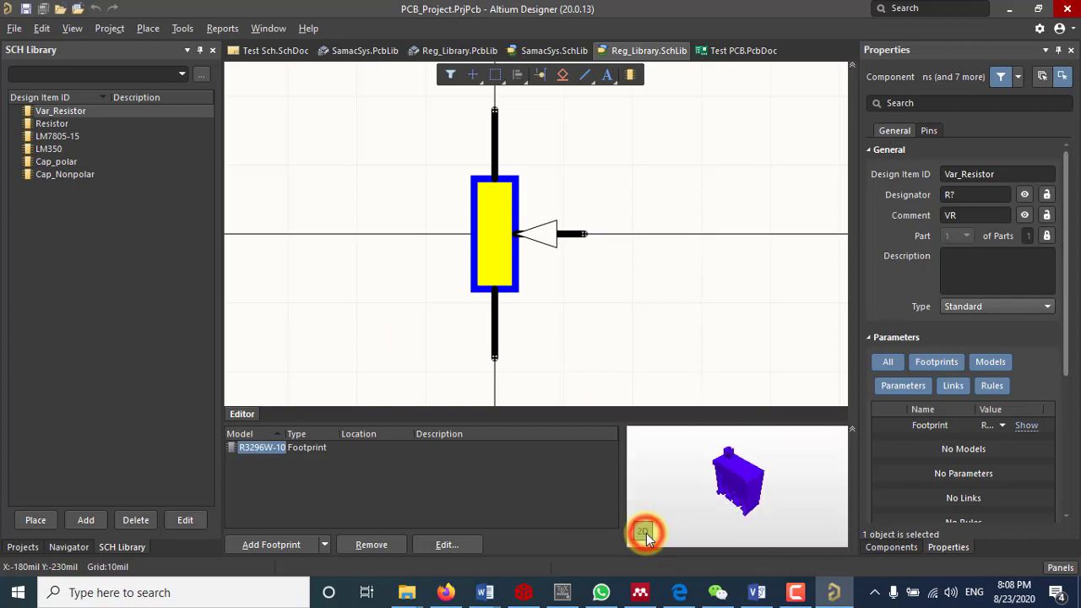
pyautogui.click(642, 533)
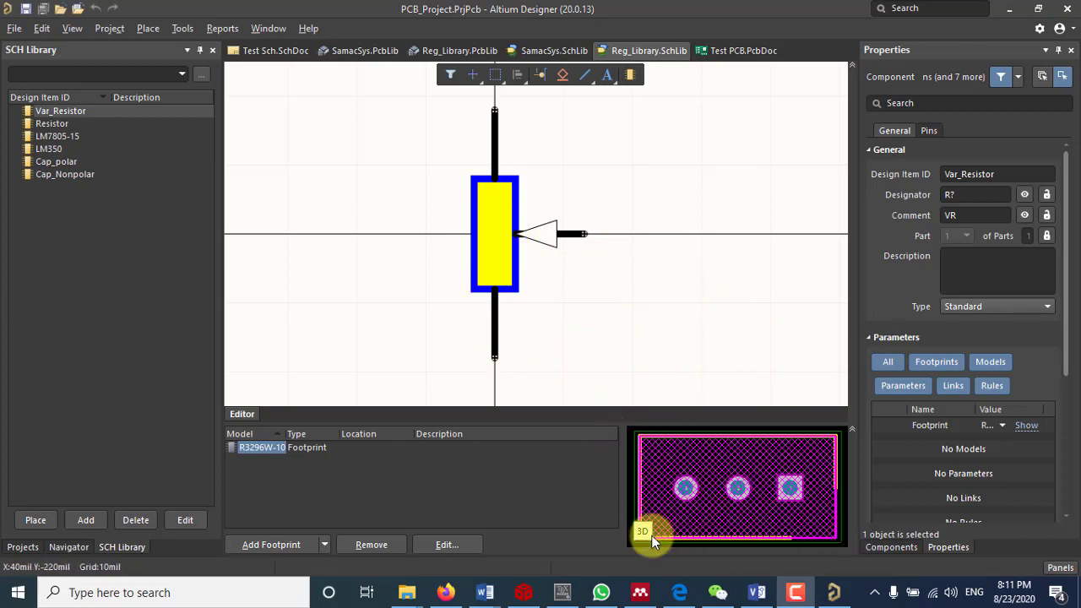
# Switch to Firefox, open the Bourns 3292L-1-103MLF datasheet from Mouser, and examine the product dimension drawings and pin numbering of the 3292 variants.
pyautogui.click(446, 592)
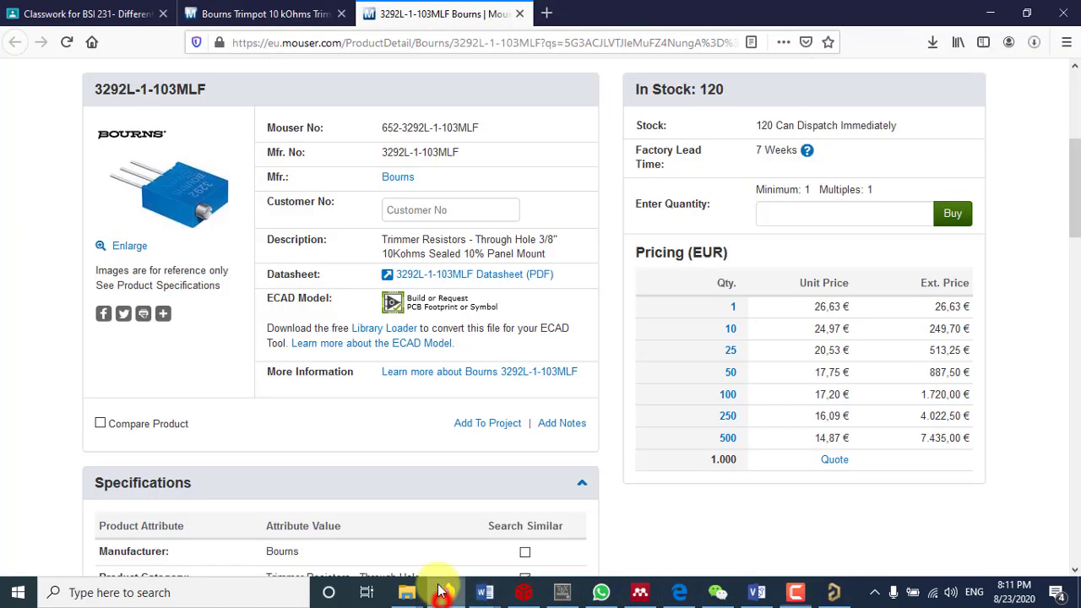
pyautogui.click(491, 274)
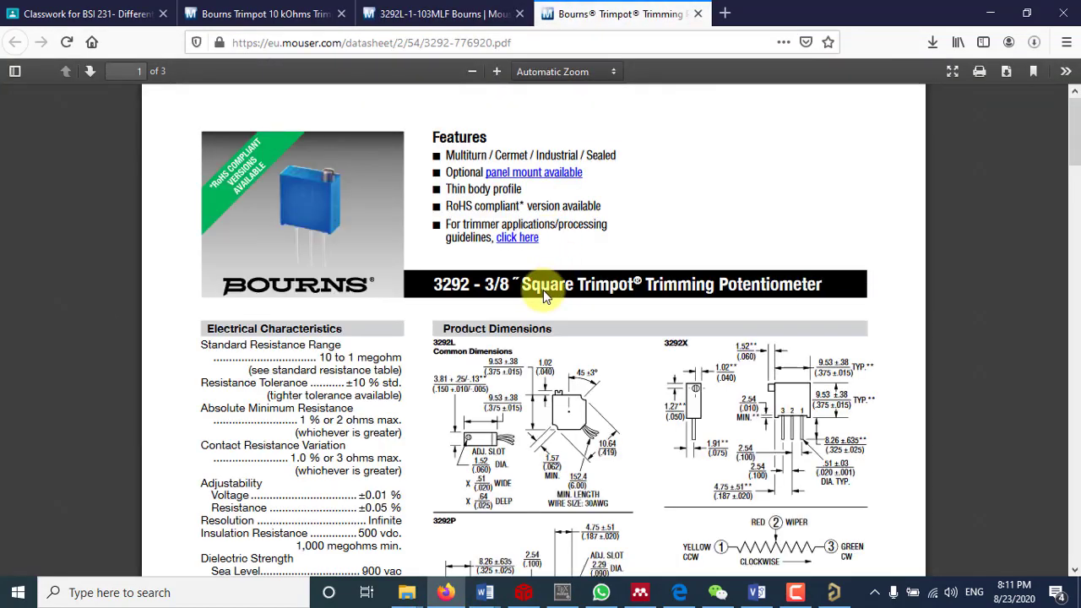
pyautogui.scroll(-2, 543, 290)
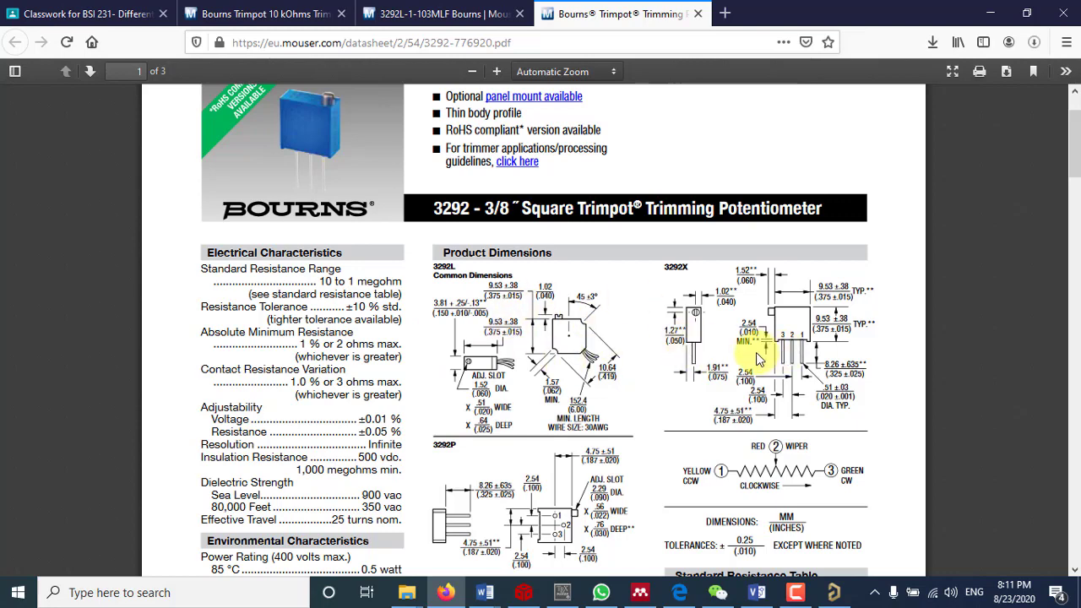
pyautogui.scroll(-2, 765, 359)
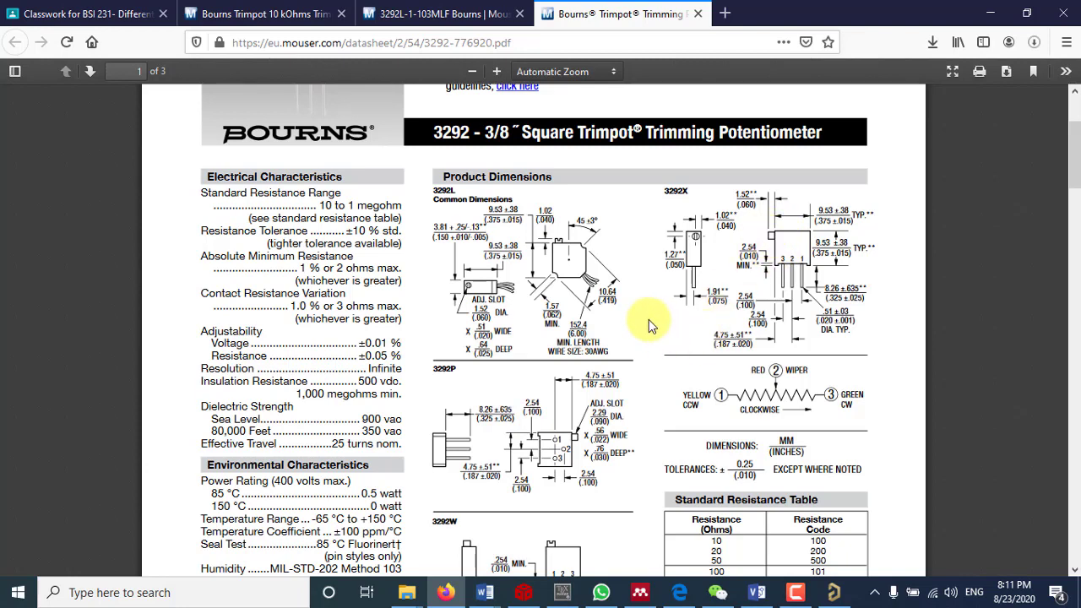
pyautogui.scroll(-2, 649, 320)
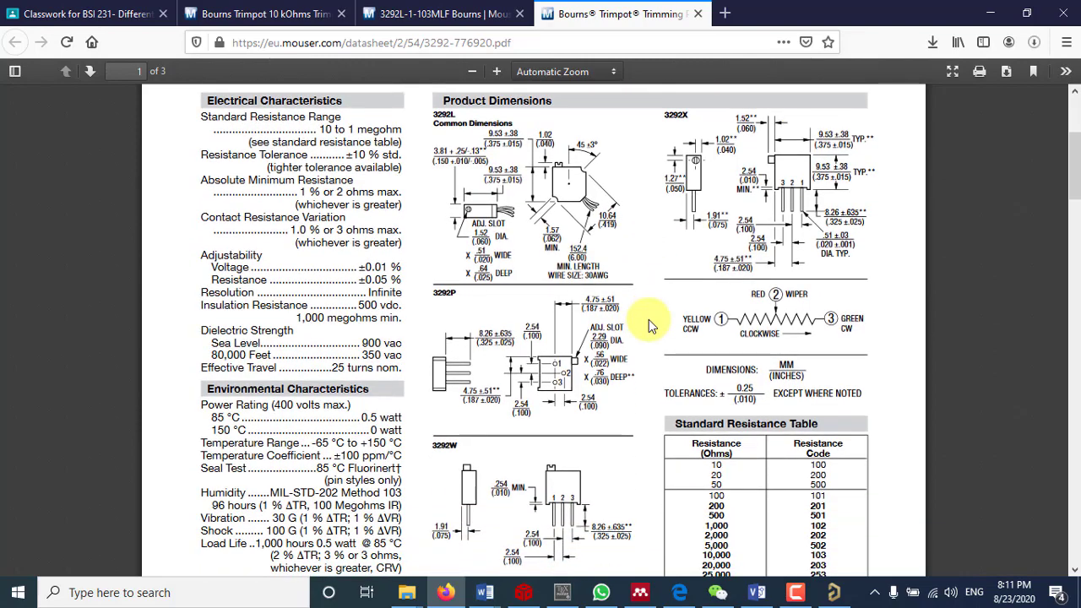
pyautogui.scroll(-2, 649, 319)
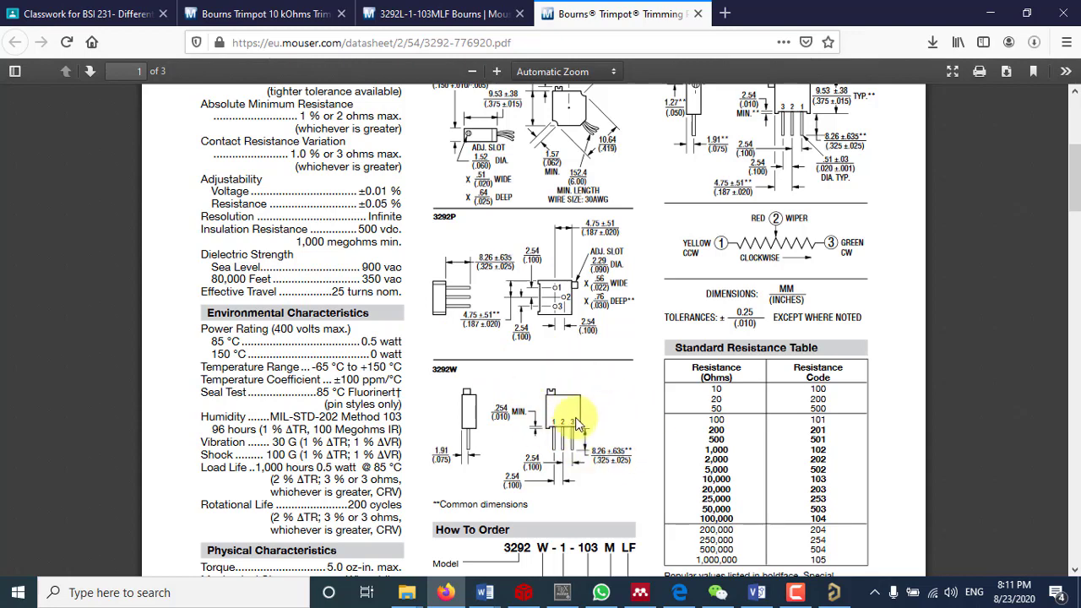
# Examine the 3292W pin dimensions, the wiper terminal diagram and the ordering information in the Bourns trimpot datasheet.
pyautogui.scroll(-2, 578, 425)
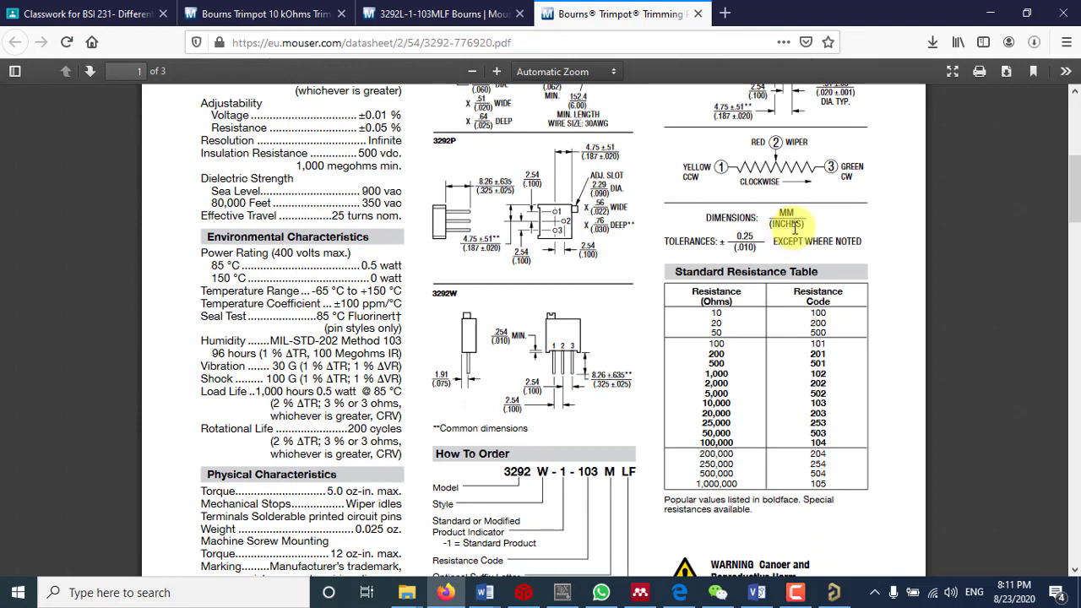
pyautogui.scroll(2, 794, 221)
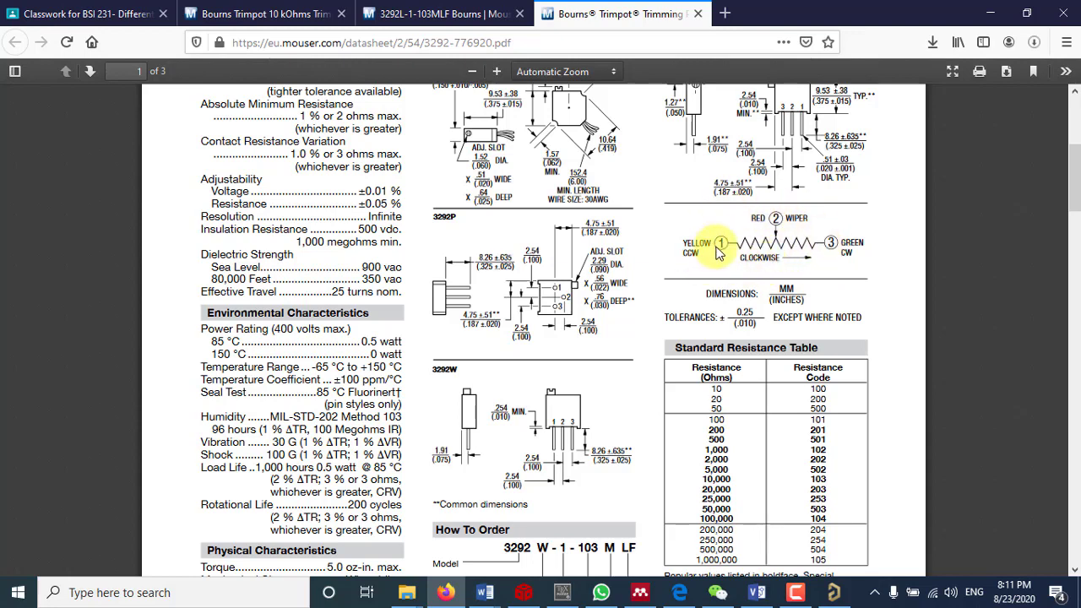
pyautogui.scroll(2, 724, 257)
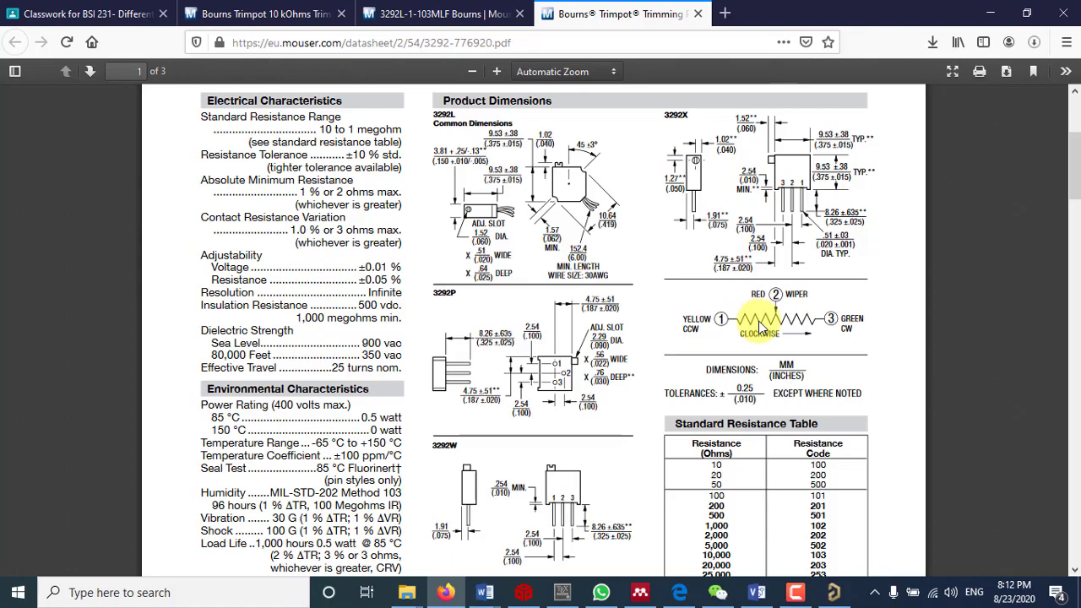
pyautogui.scroll(-10, 759, 322)
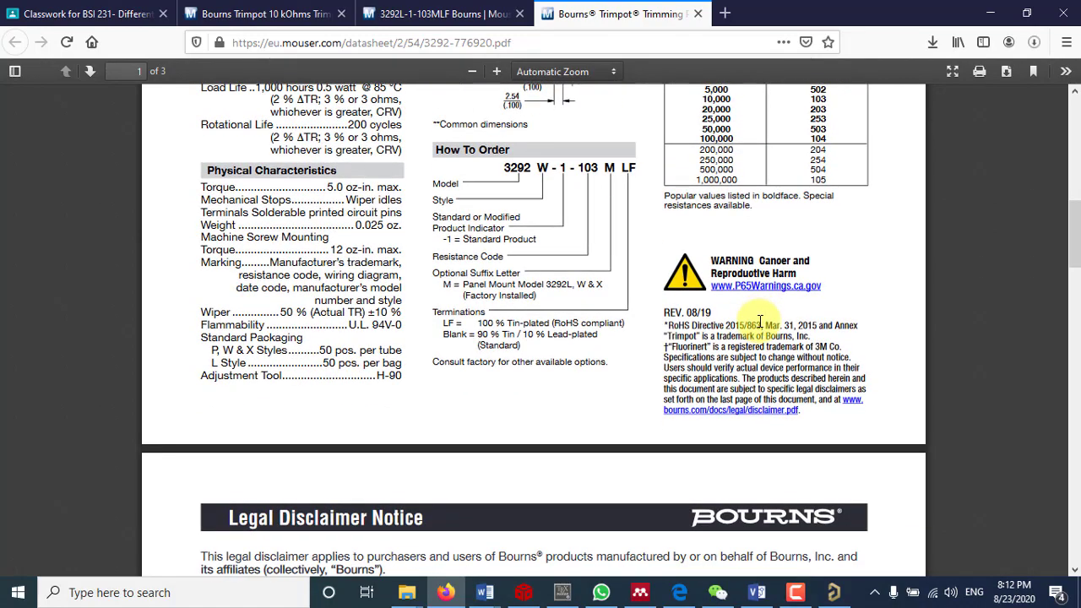
pyautogui.scroll(5, 760, 321)
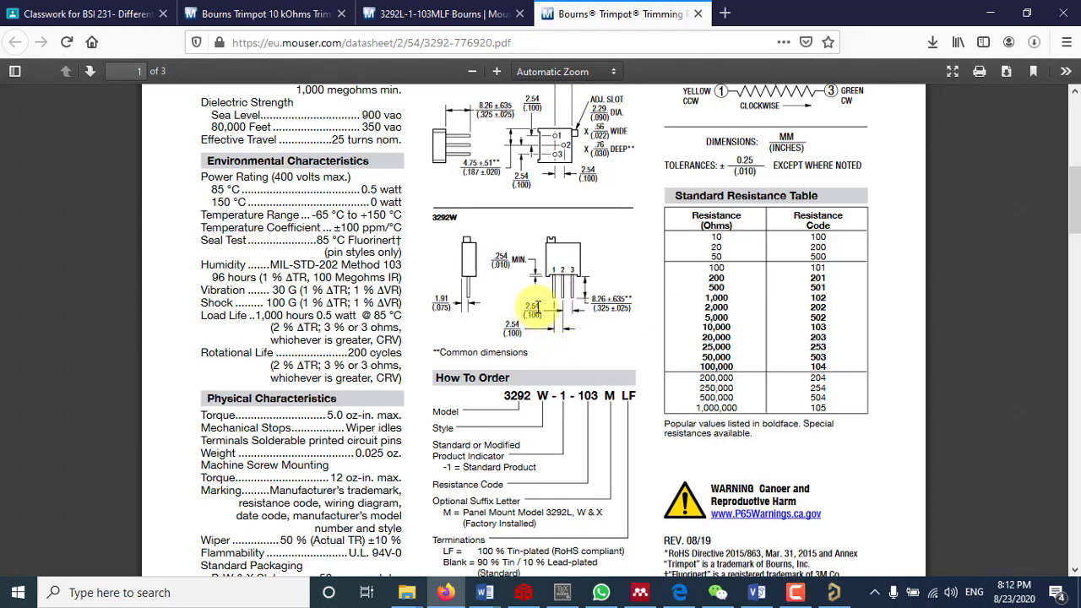
# Switch to Altium Designer, bring up the trimpot footprint in Reg_Library.PcbLib and inspect the properties of pad 1.
pyautogui.click(830, 592)
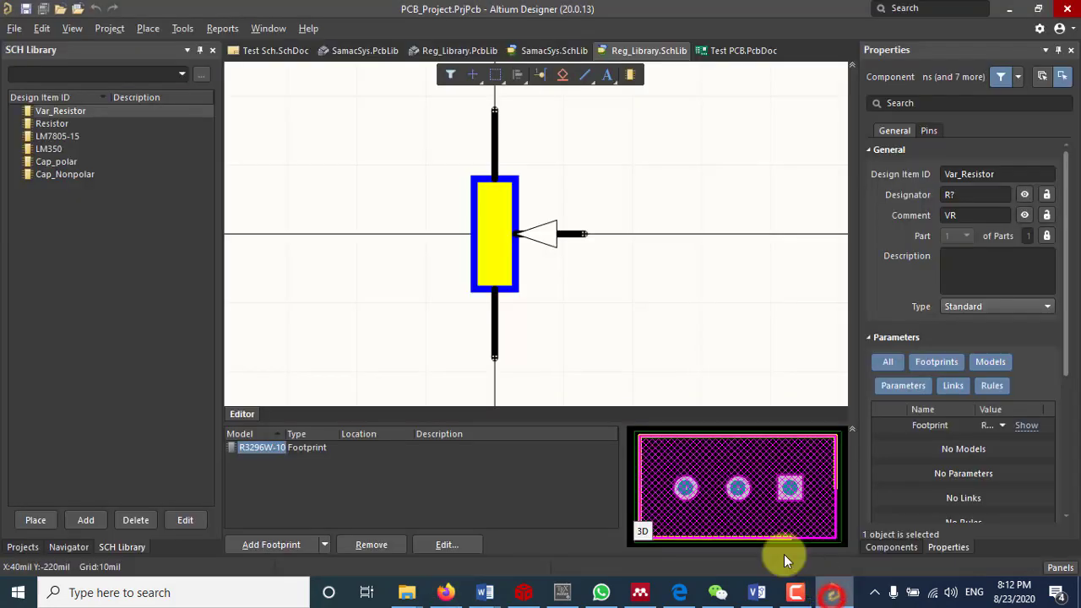
pyautogui.click(458, 49)
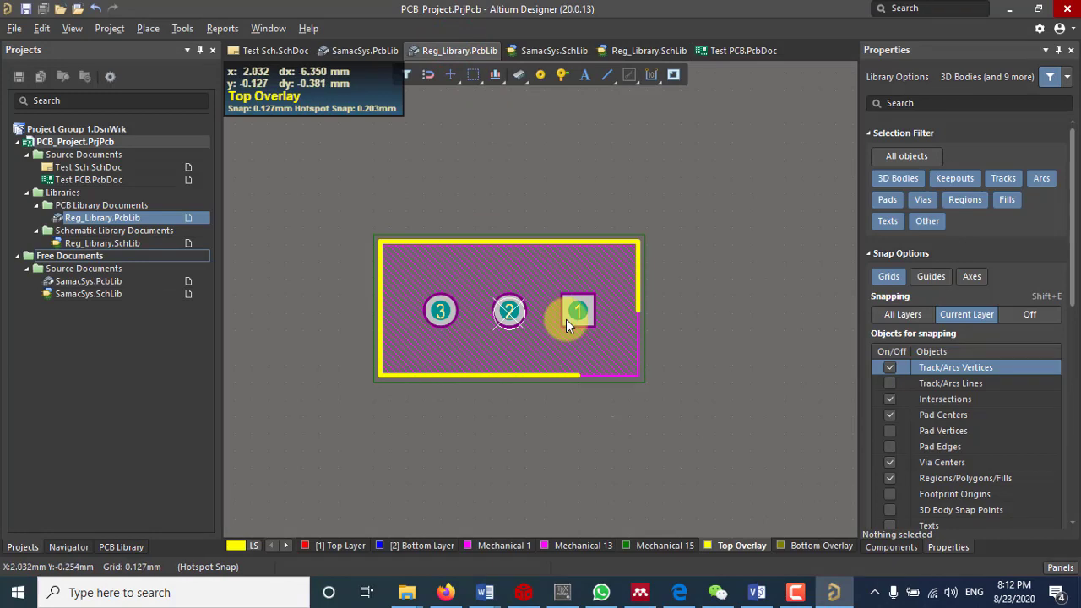
pyautogui.keyDown('ctrl'); pyautogui.scroll(2, 566, 321); pyautogui.keyUp('ctrl')
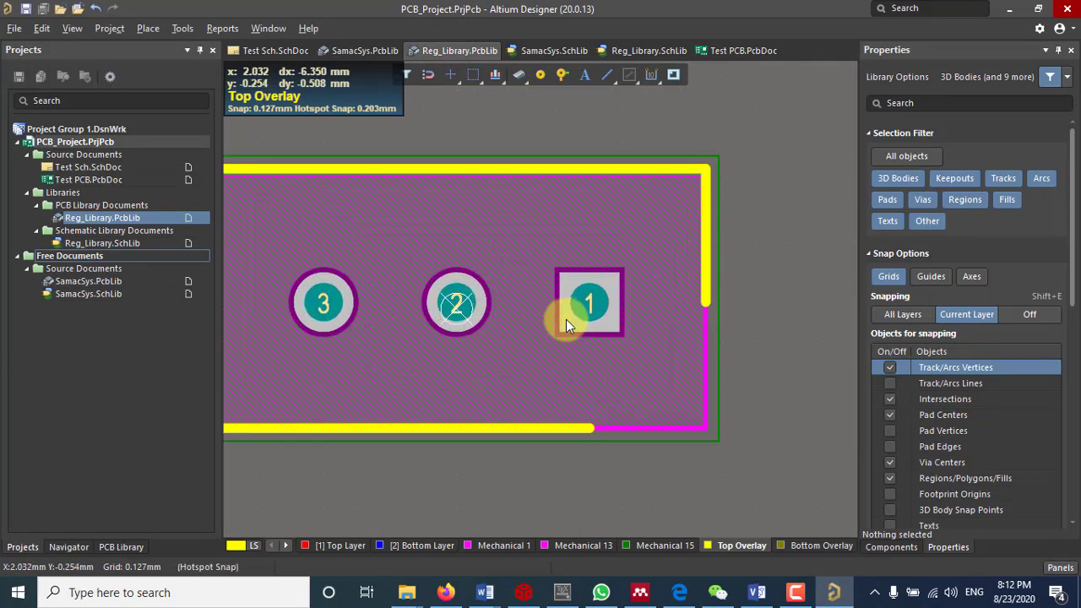
pyautogui.click(595, 307)
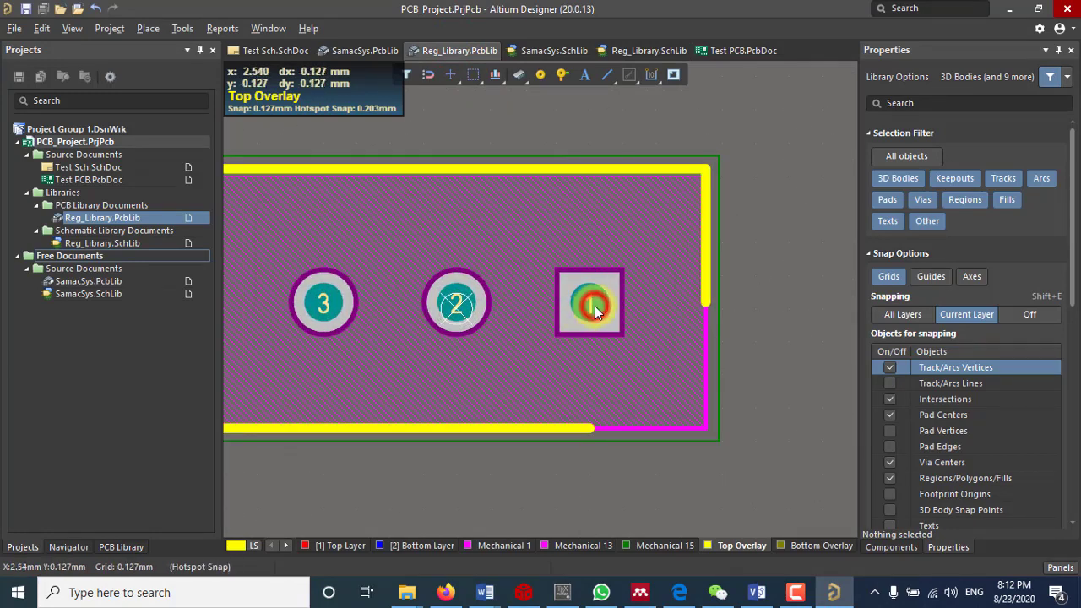
pyautogui.click(775, 284)
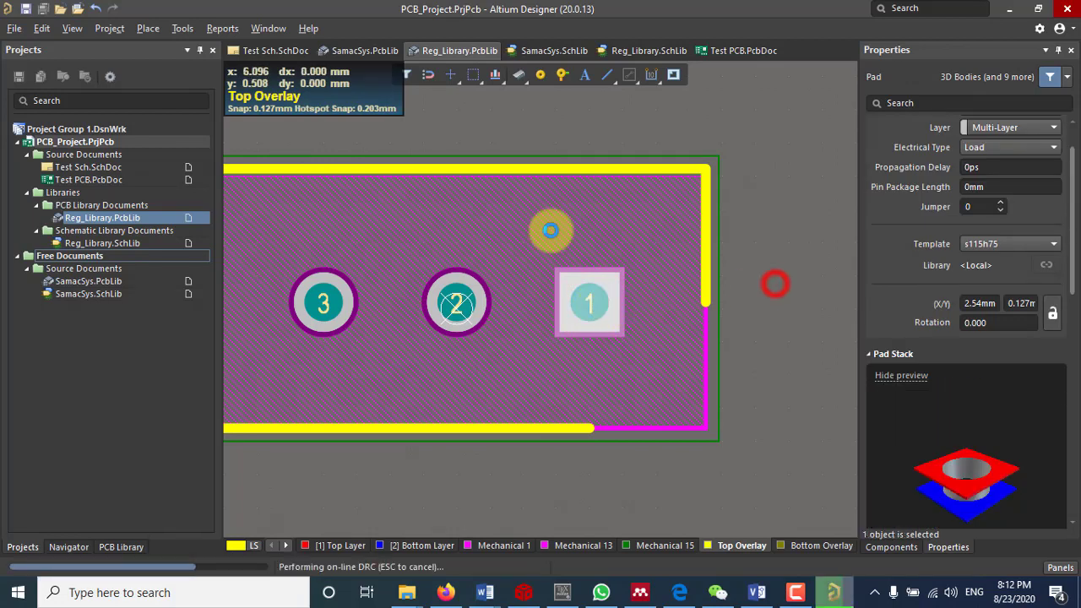
# Place a linear dimension between the centers of pads 2 and 1, with its text below the footprint outline.
pyautogui.click(73, 29)
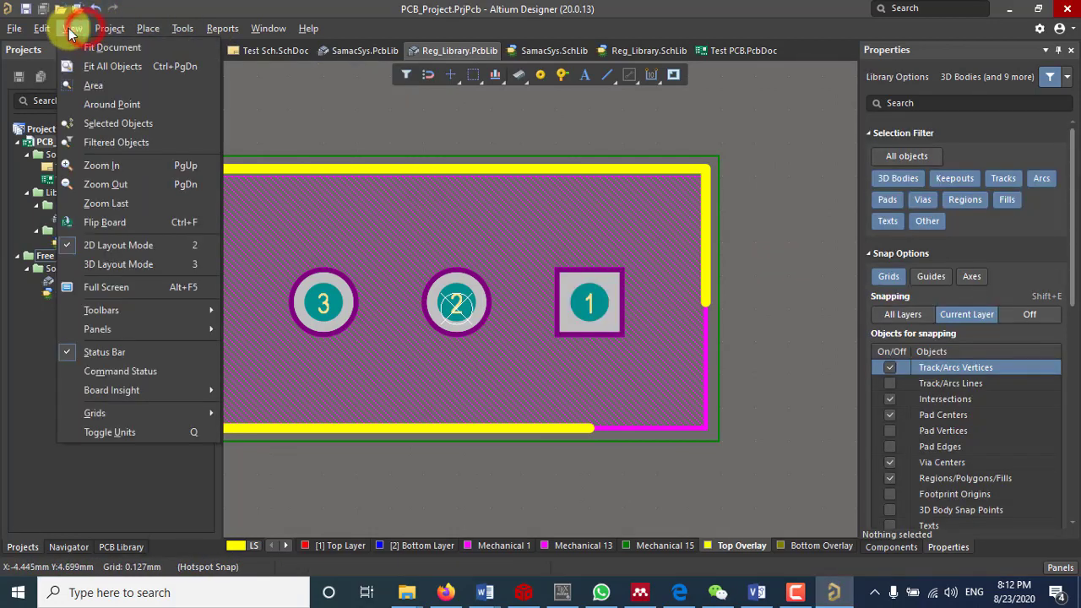
pyautogui.click(43, 27)
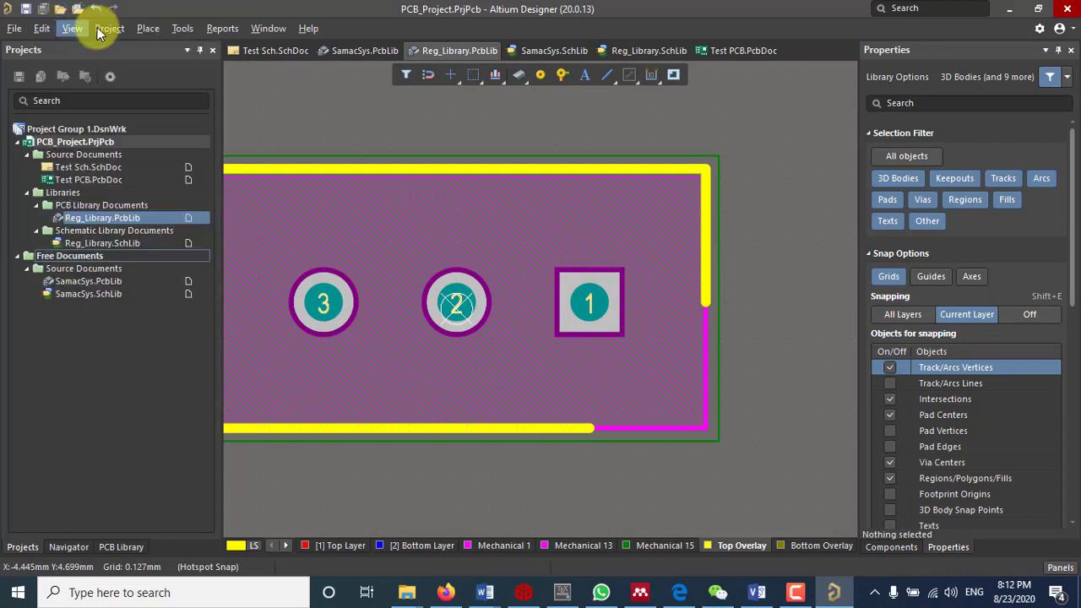
pyautogui.click(136, 29)
pyautogui.moveTo(204, 321)
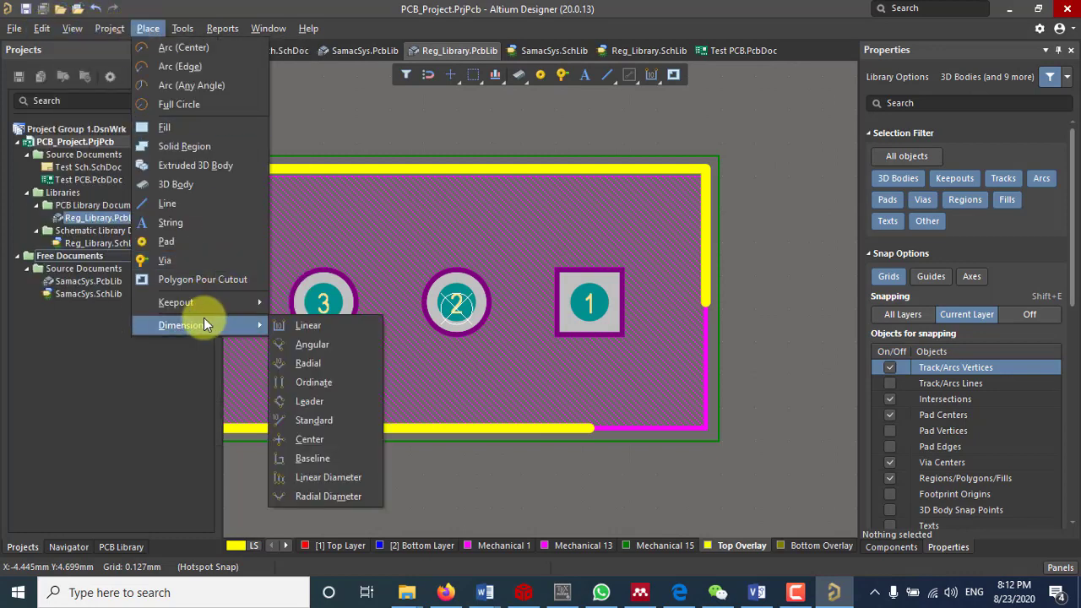
pyautogui.click(301, 325)
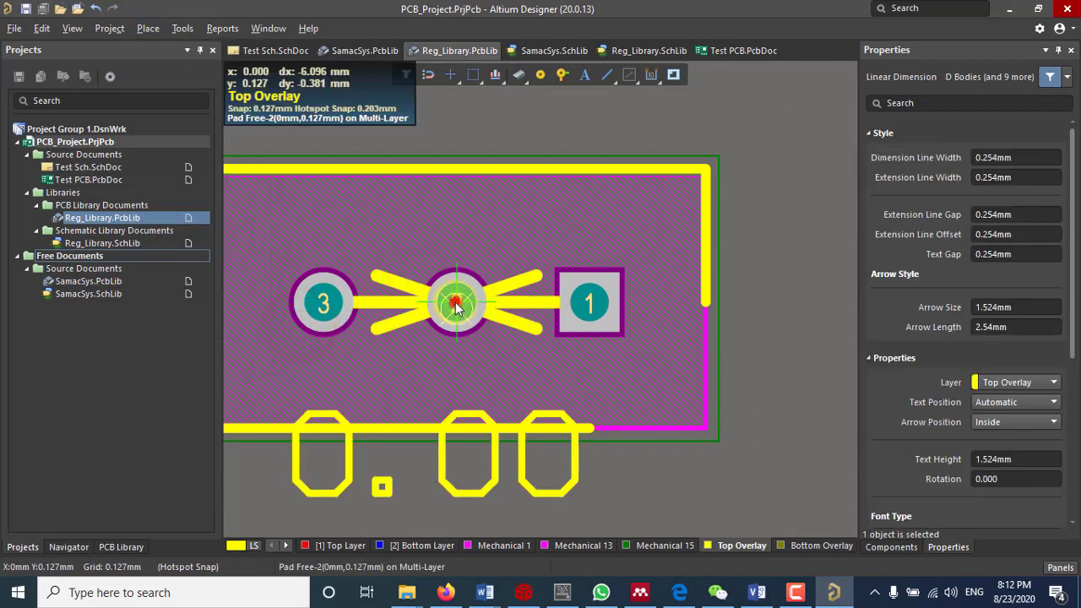
pyautogui.click(455, 304)
pyautogui.click(587, 301)
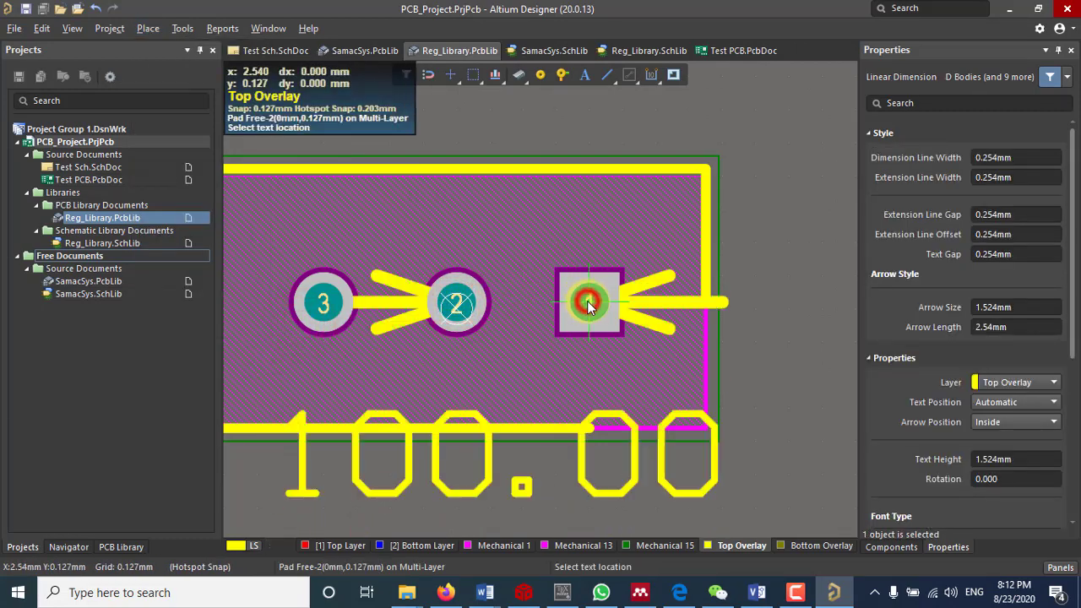
pyautogui.scroll(-3, 591, 300)
pyautogui.click(593, 306)
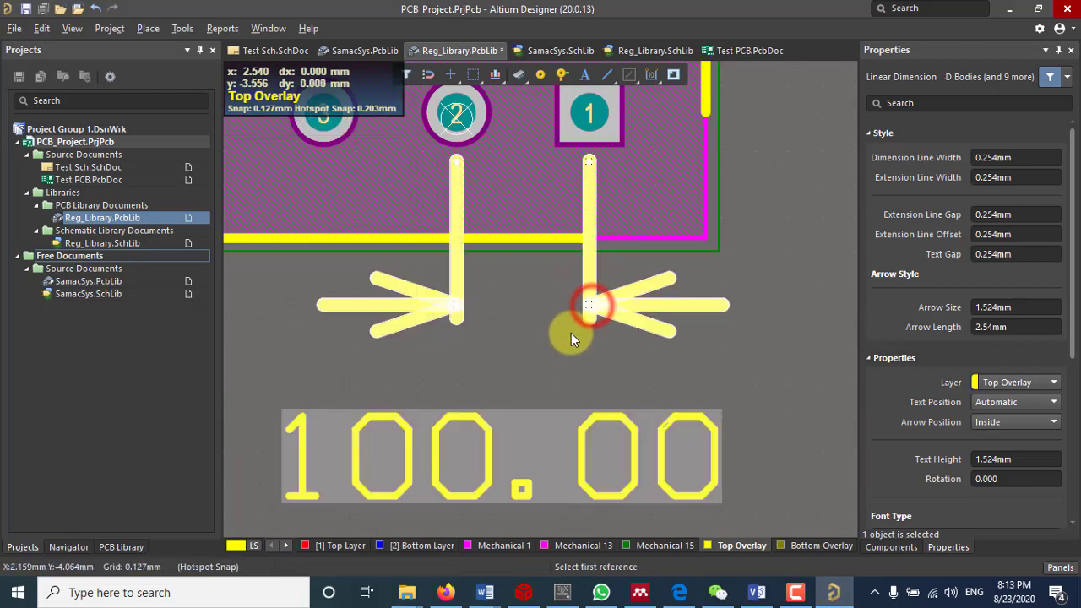
# Set the linear dimension's primary units to Millimeters to check the pad spacing, and delete the dimension.
pyautogui.click(465, 456)
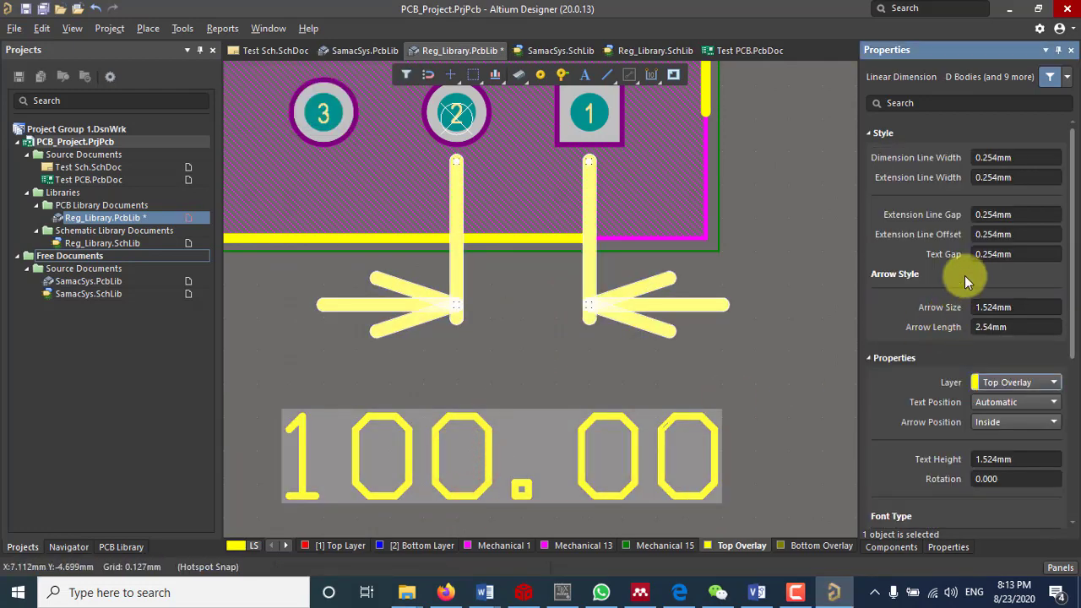
pyautogui.click(796, 378)
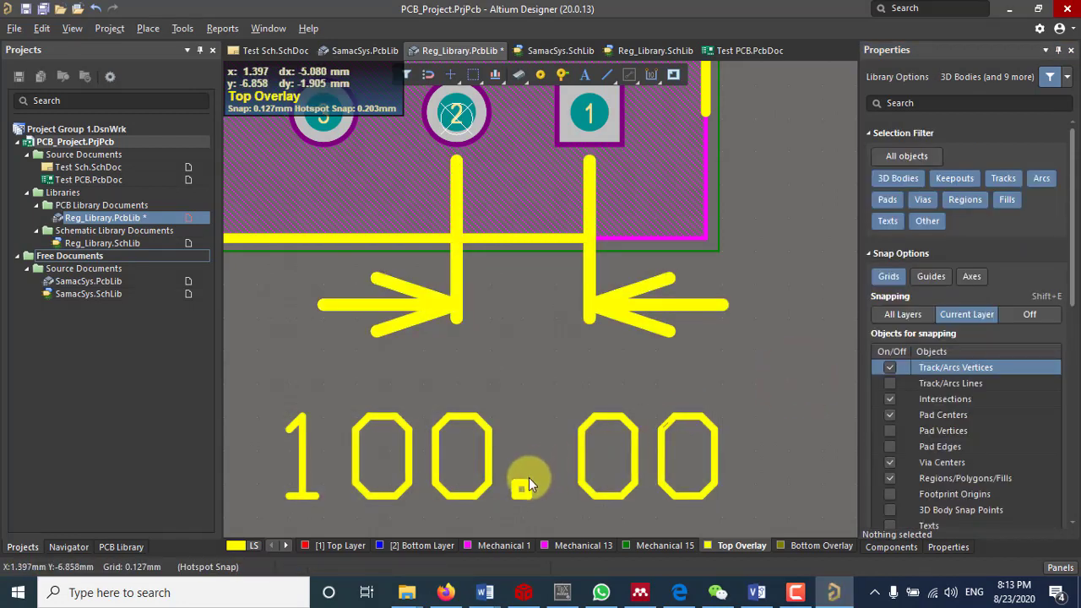
pyautogui.click(529, 480)
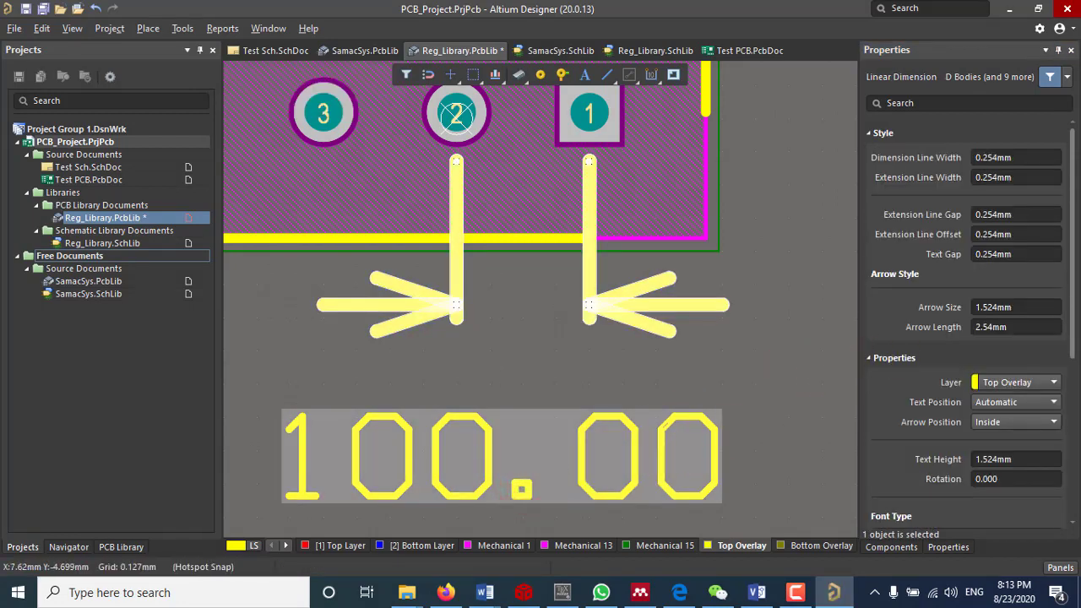
pyautogui.scroll(-3, 967, 338)
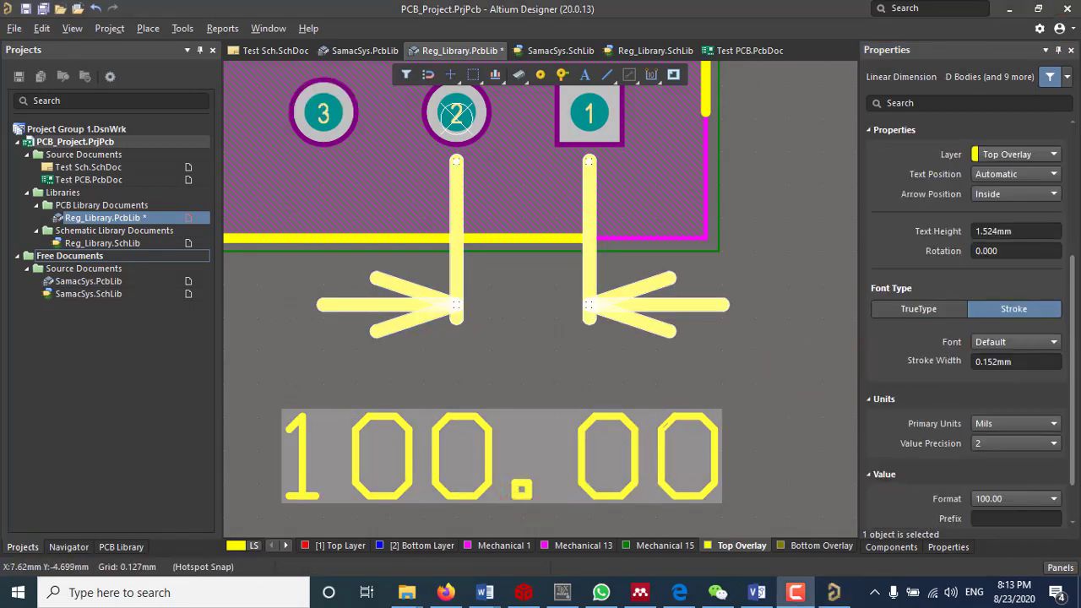
pyautogui.click(1003, 423)
pyautogui.click(999, 453)
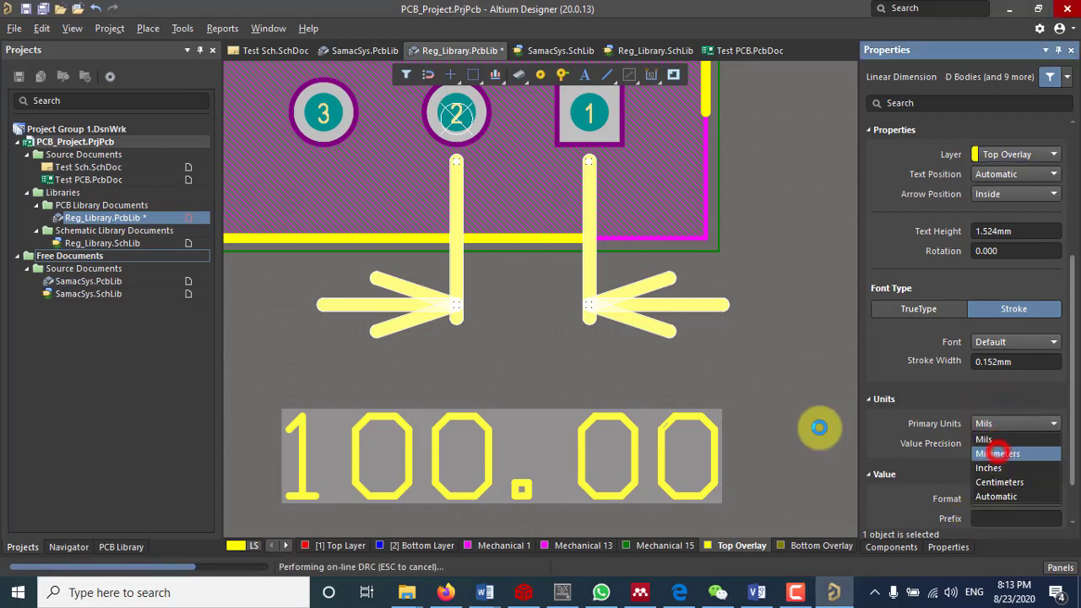
pyautogui.click(755, 521)
pyautogui.keyDown('ctrl'); pyautogui.scroll(-2, 593, 454); pyautogui.keyUp('ctrl')
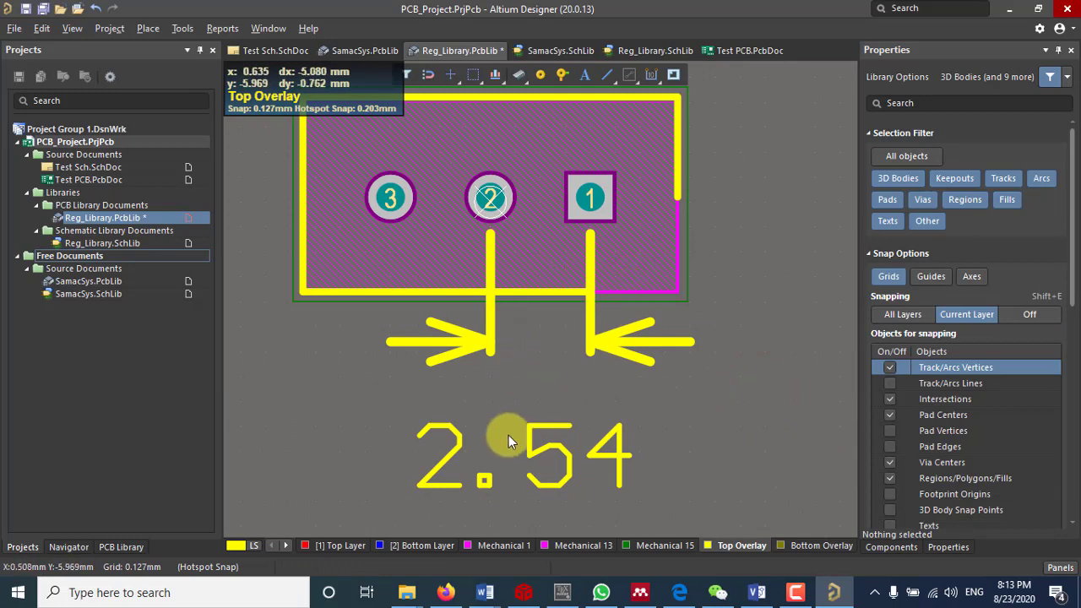
pyautogui.click(609, 350)
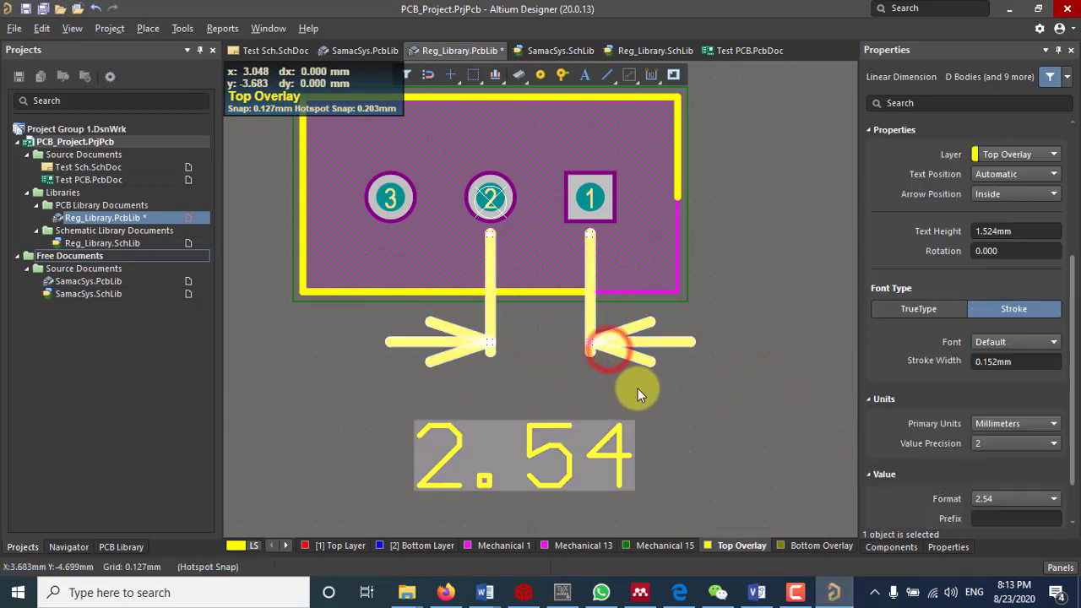
pyautogui.press('Delete')
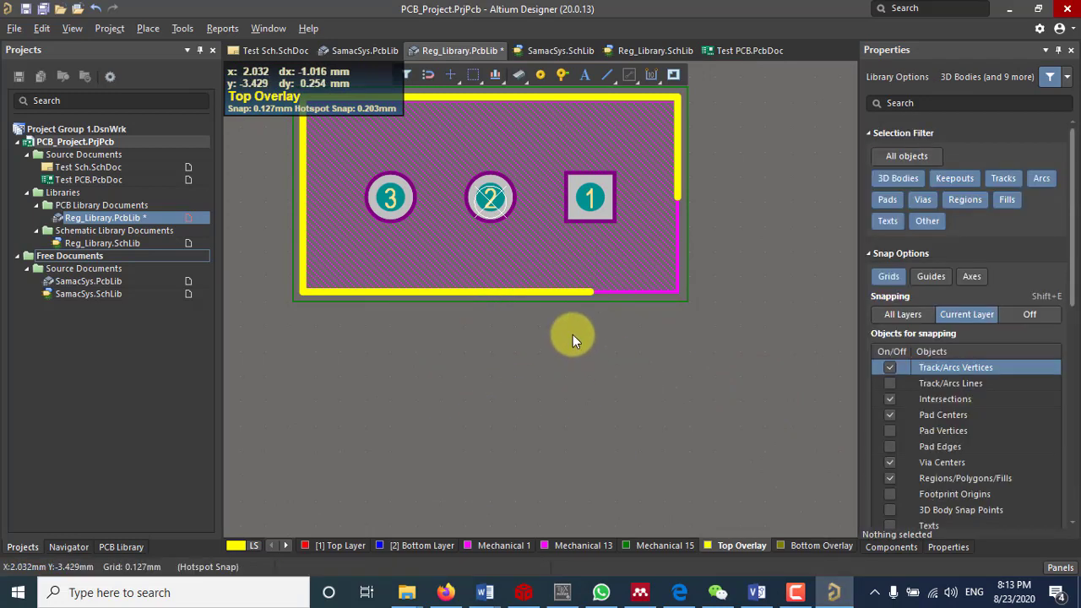
# Set both the X and Y size of round pad 3 to 1.3 mm.
pyautogui.click(401, 214)
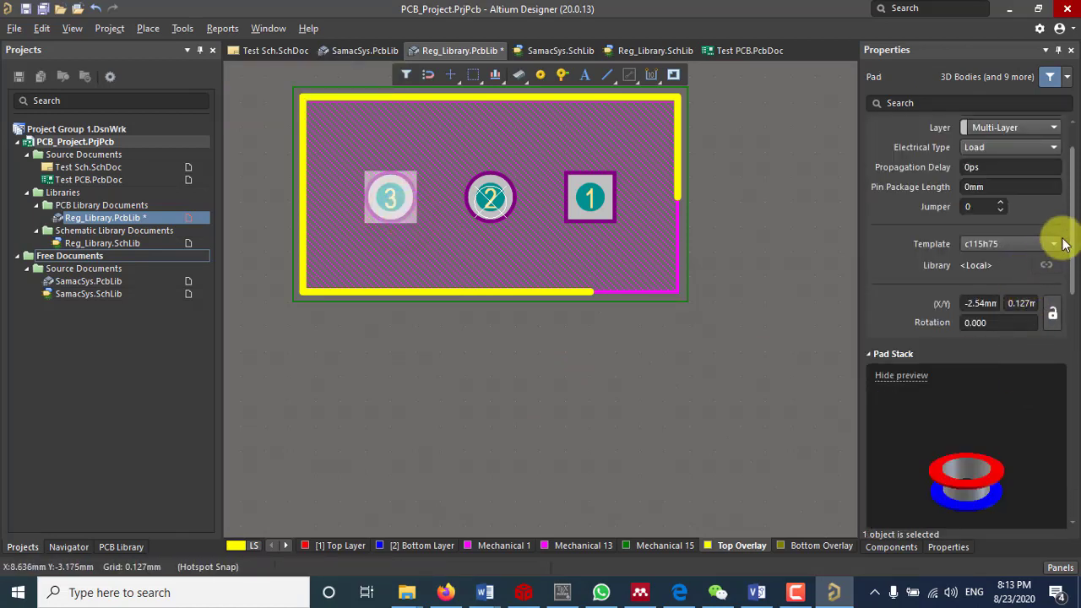
pyautogui.scroll(-5, 1064, 249)
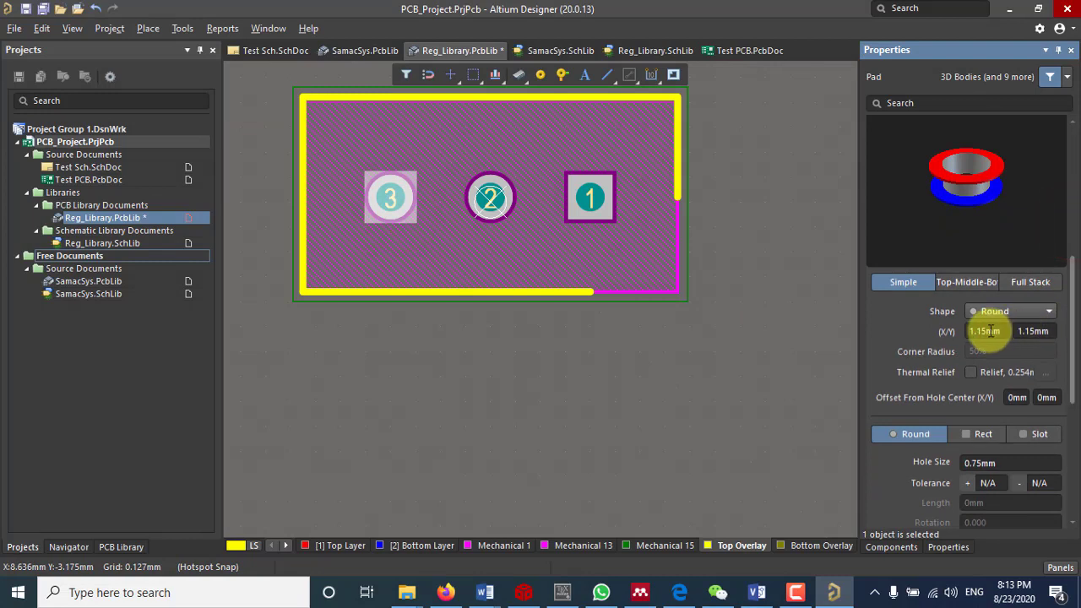
pyautogui.click(989, 334)
pyautogui.click(986, 333)
pyautogui.moveTo(987, 335); pyautogui.dragTo(980, 336)
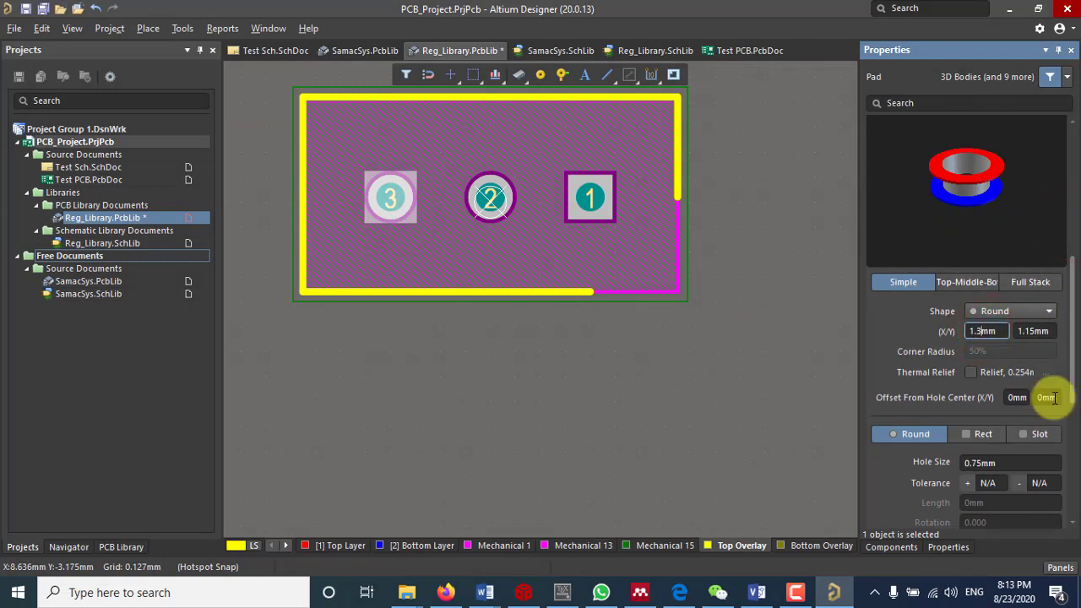
pyautogui.write('3')
pyautogui.press('Return')
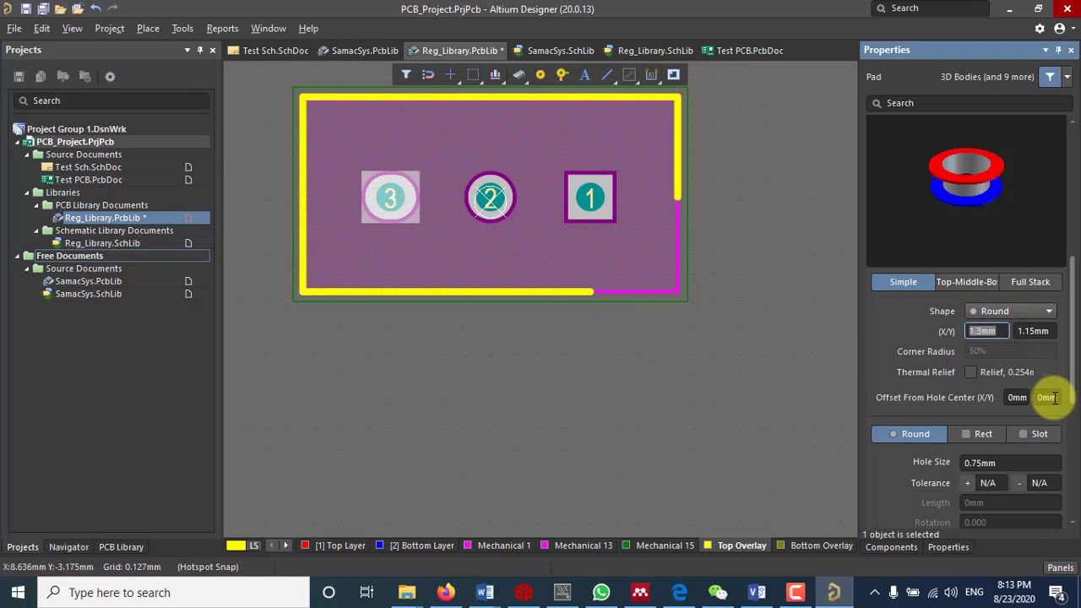
pyautogui.click(1037, 332)
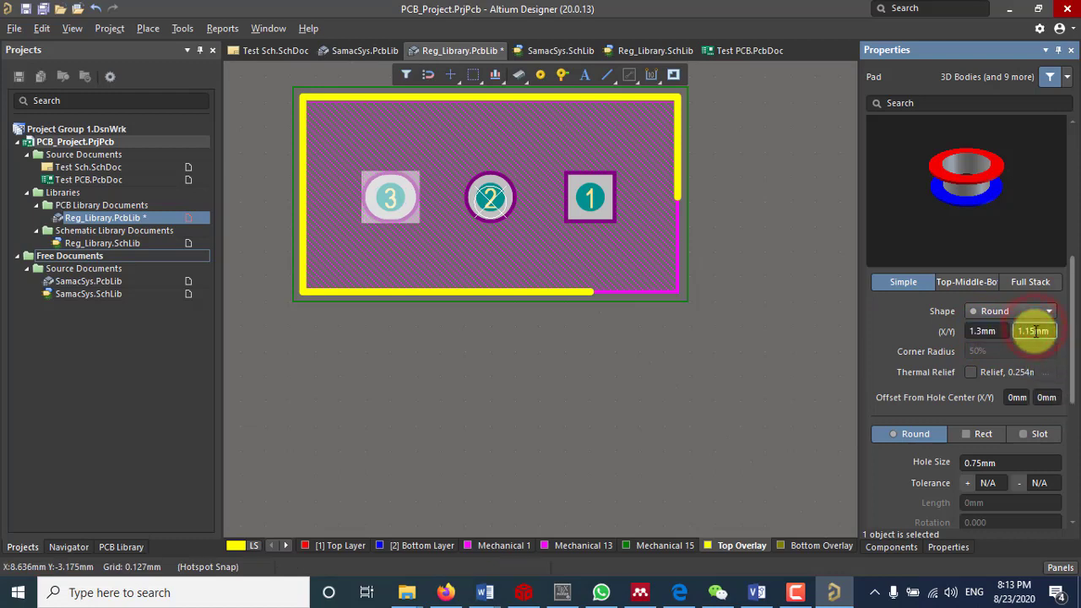
pyautogui.click(1037, 332)
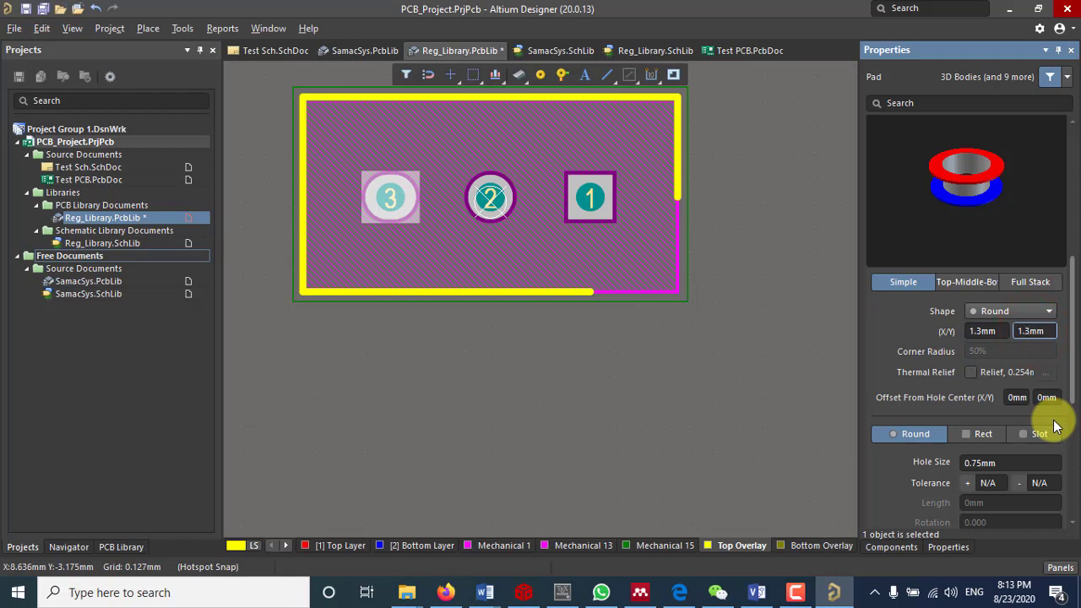
pyautogui.press('Return')
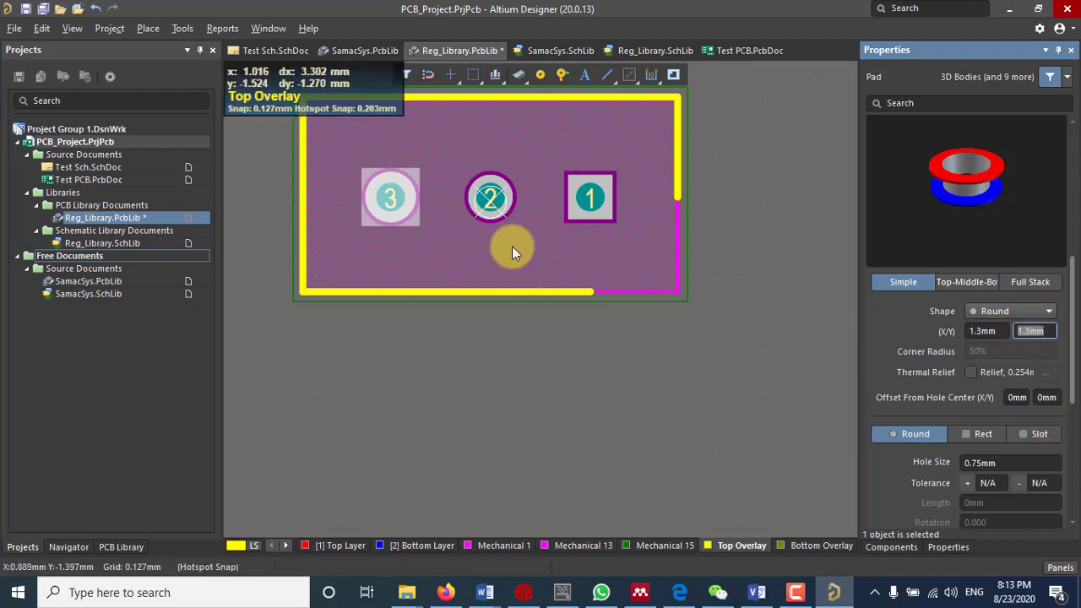
# Set both the X and Y size of round pad 2 to 1.3 mm.
pyautogui.click(504, 200)
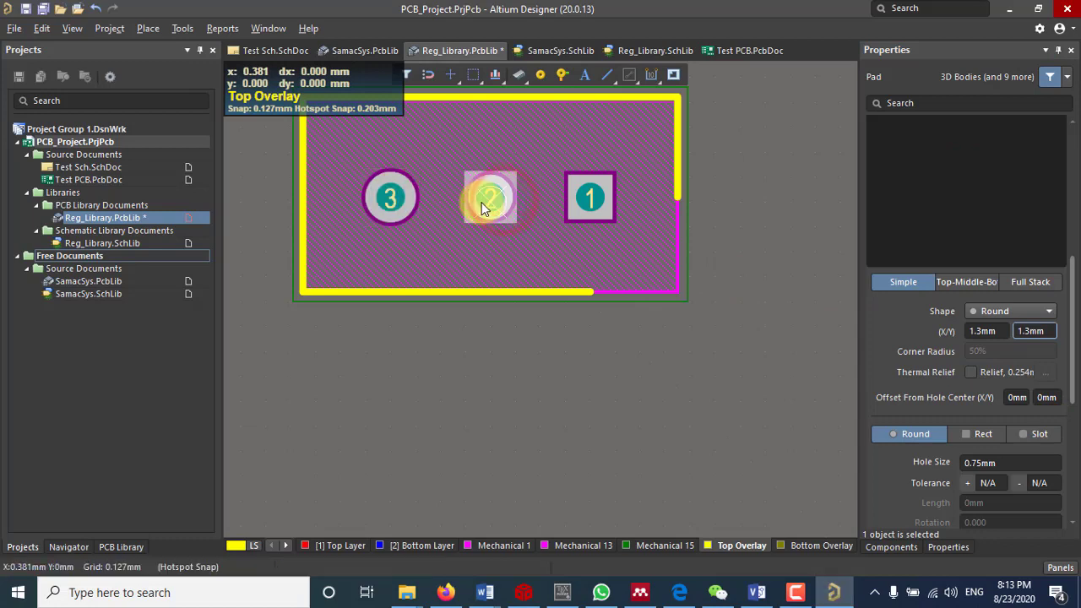
pyautogui.click(984, 331)
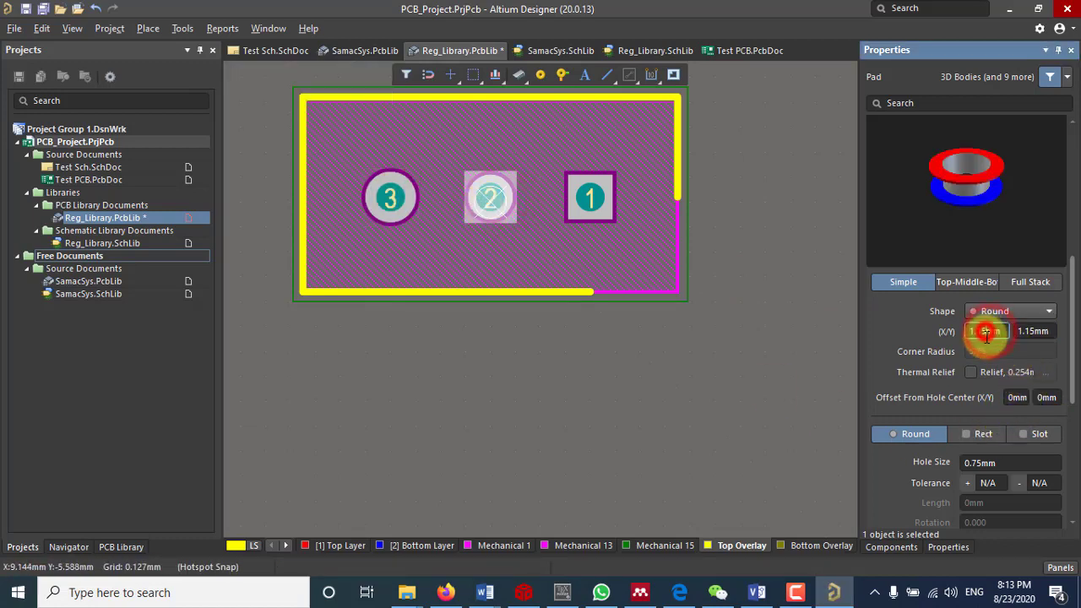
pyautogui.click(985, 331)
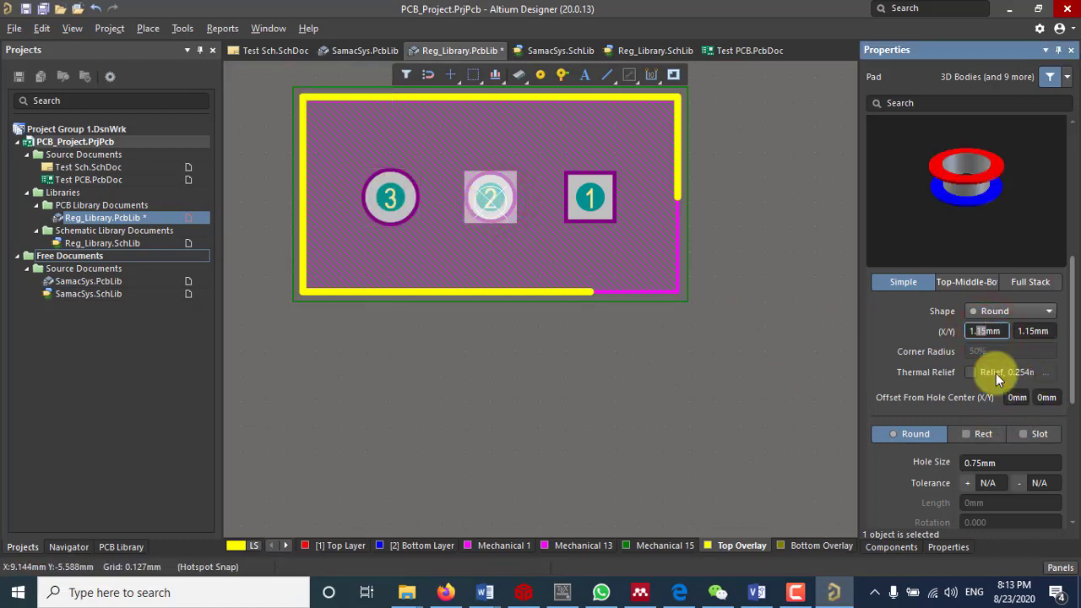
pyautogui.write('3')
pyautogui.press('Return')
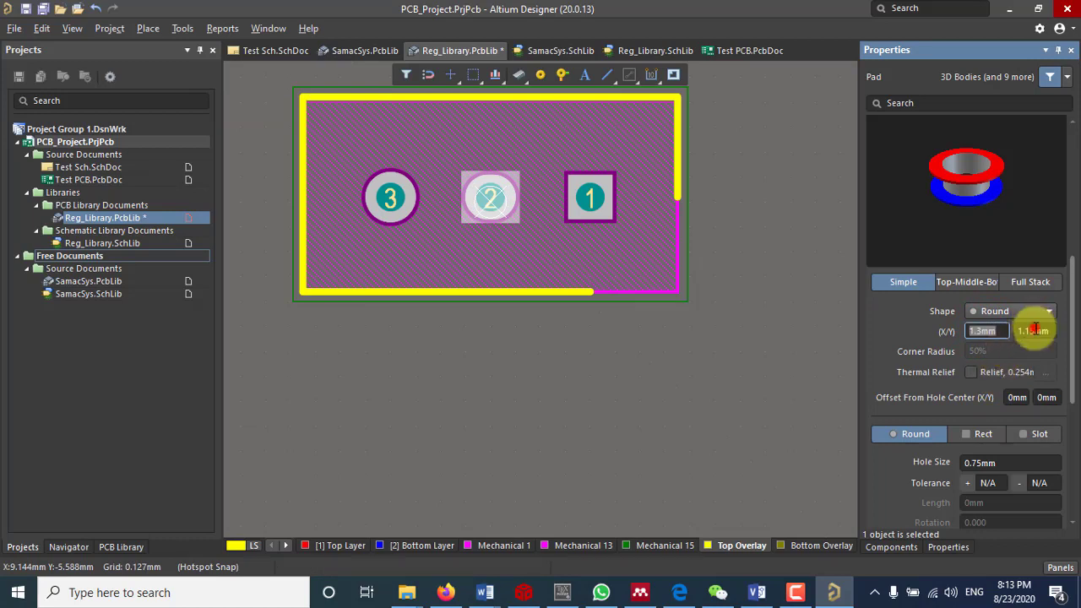
pyautogui.click(1032, 330)
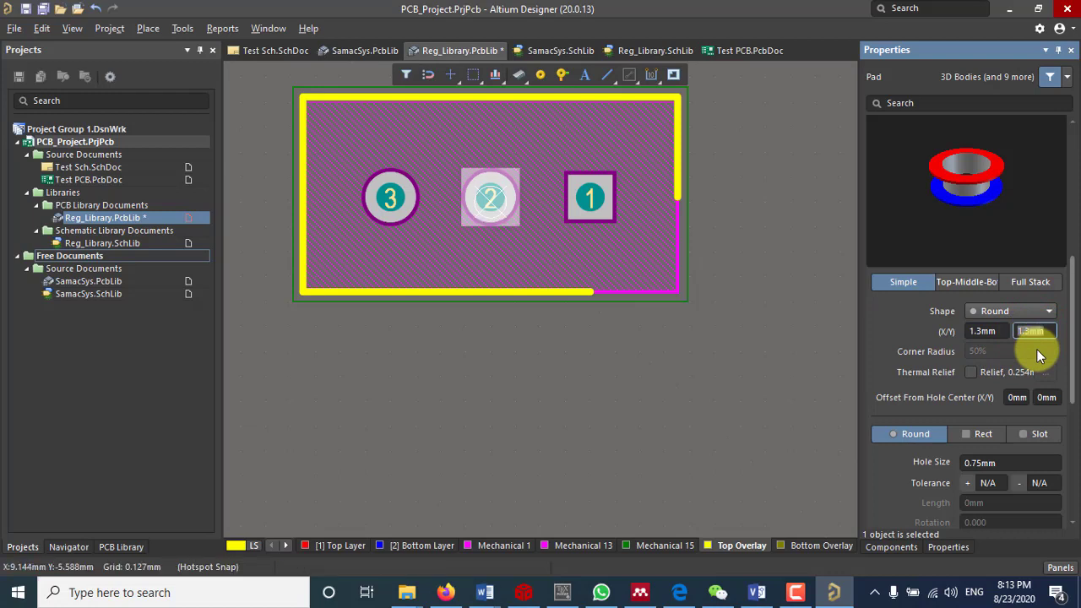
pyautogui.click(593, 336)
# Extend the lower and right Top Overlay outline tracks to meet at the footprint's lower-right corner, and save the library.
pyautogui.click(585, 293)
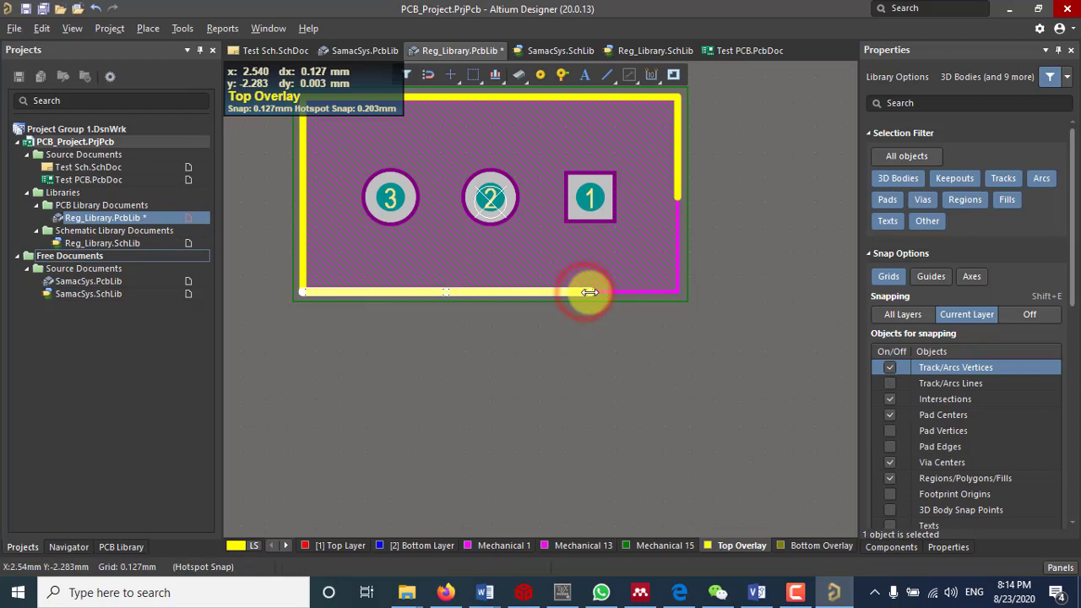
pyautogui.moveTo(586, 293); pyautogui.dragTo(673, 292)
pyautogui.click(678, 181)
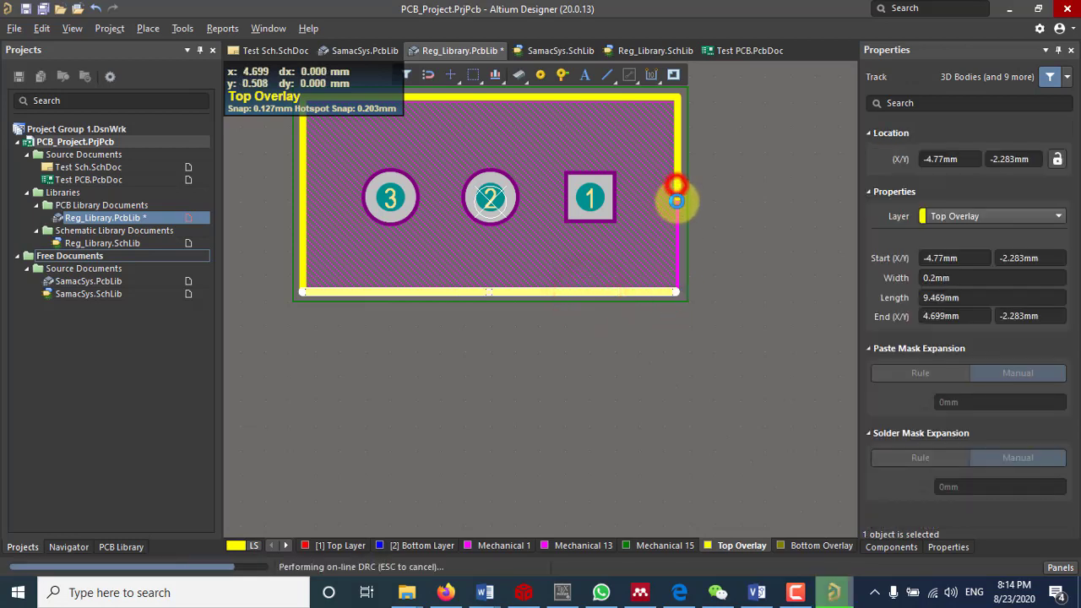
pyautogui.moveTo(677, 198); pyautogui.dragTo(667, 287)
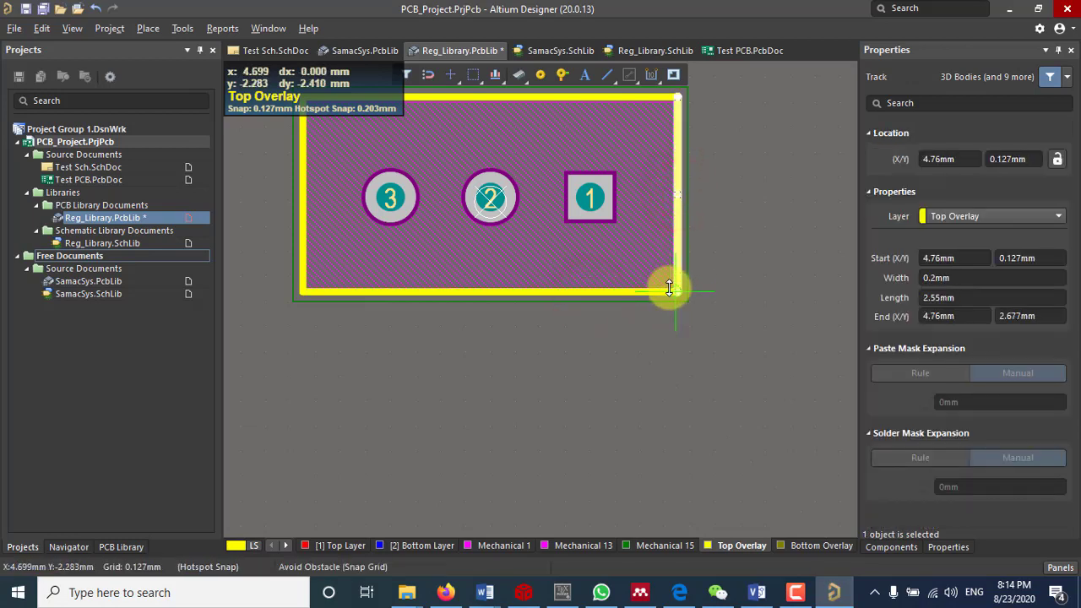
pyautogui.click(649, 340)
pyautogui.scroll(3, 651, 340)
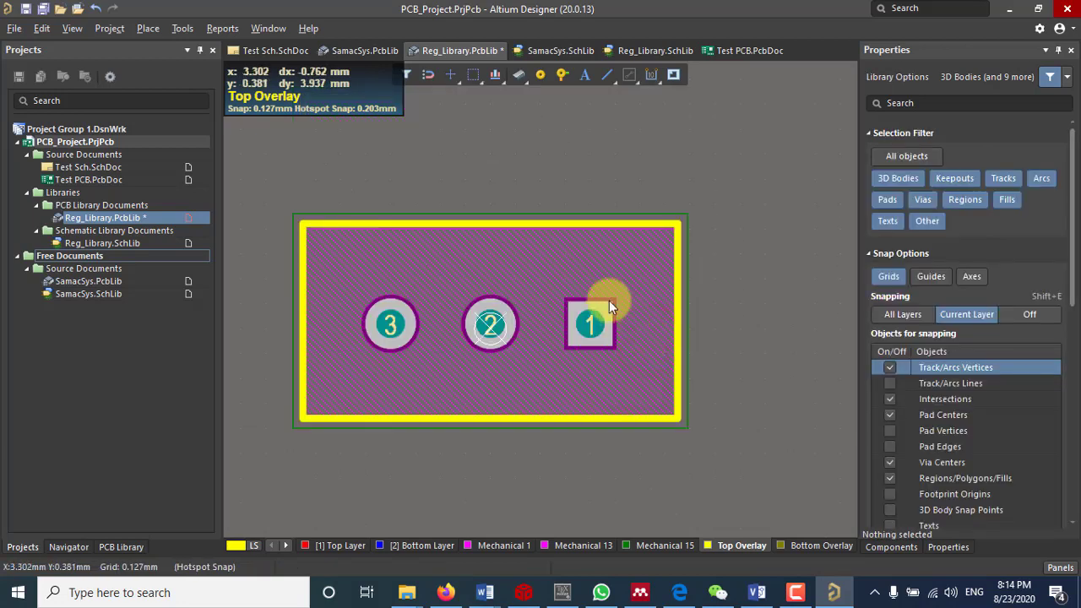
pyautogui.click(576, 161)
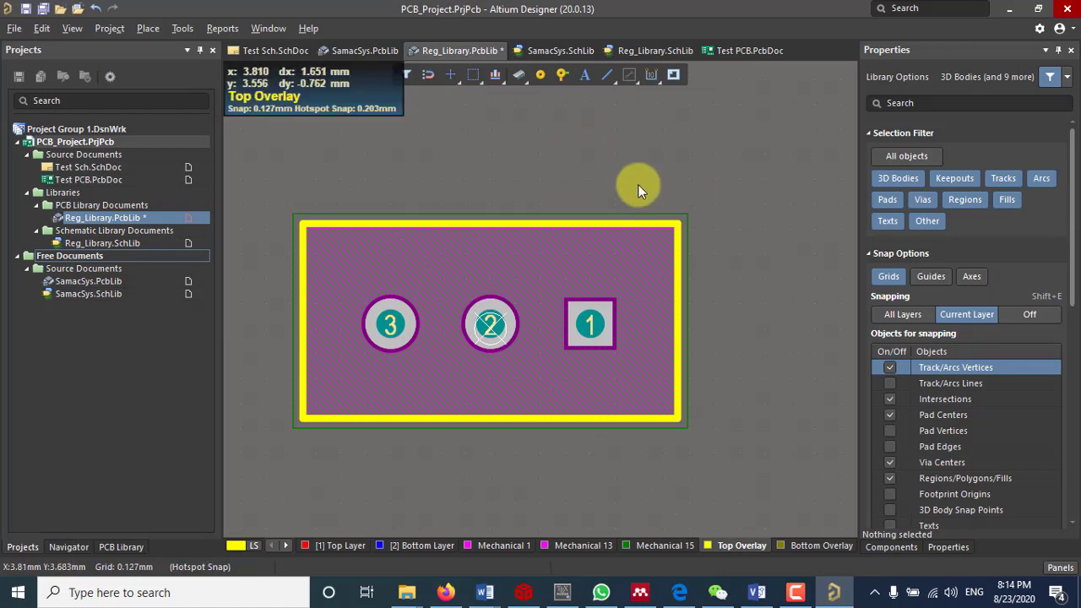
pyautogui.click(25, 10)
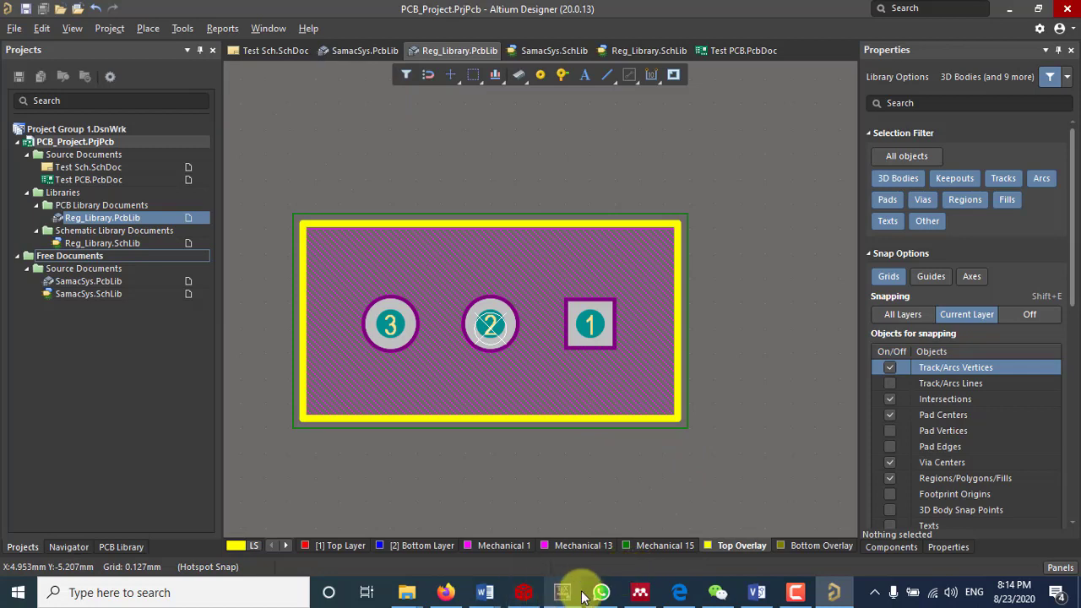
# Switch to Firefox and examine the Product Dimensions drawings in the Bourns 3292 datasheet for the adjustment screw's position.
pyautogui.click(445, 592)
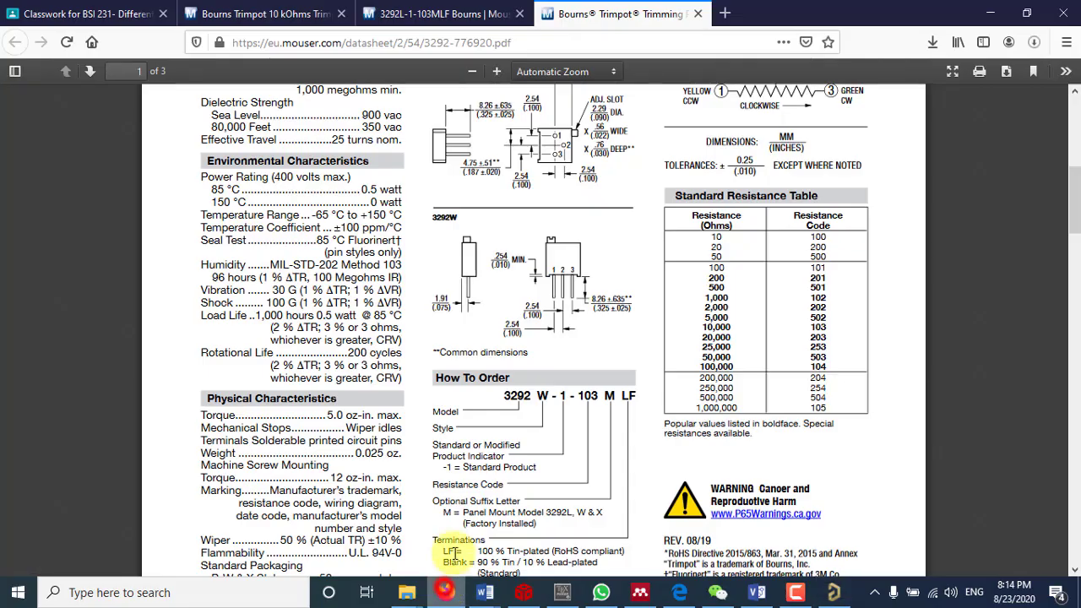
pyautogui.scroll(1, 639, 386)
pyautogui.scroll(3, 640, 386)
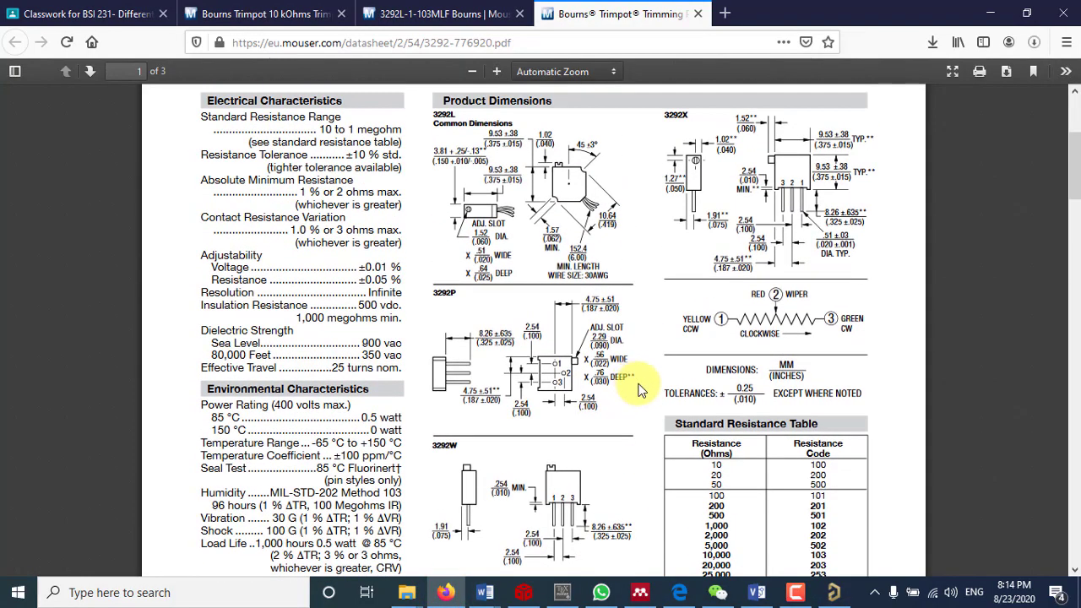
pyautogui.scroll(-2, 640, 389)
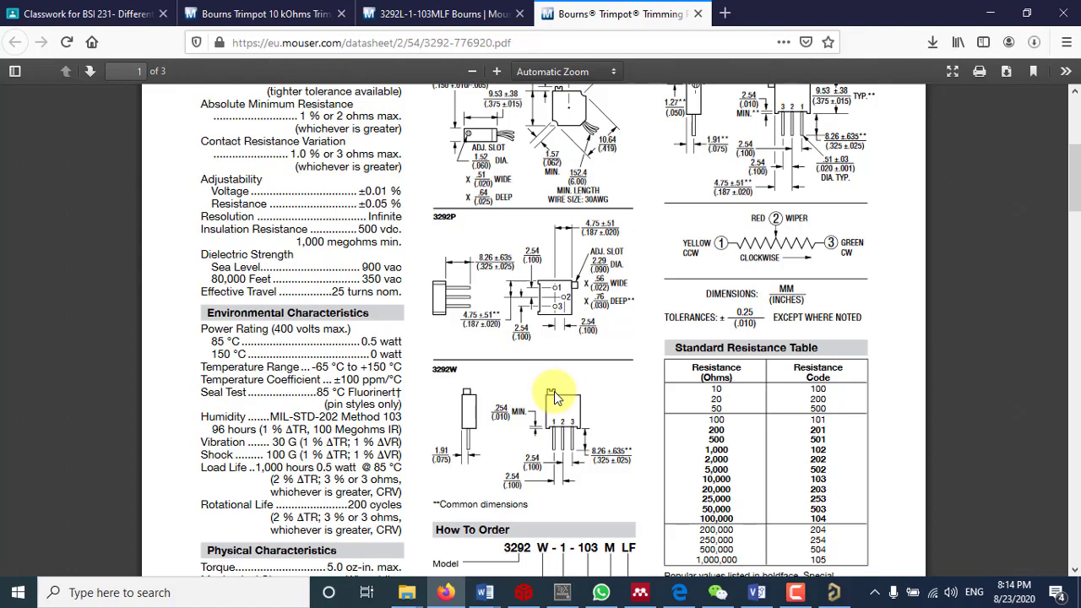
pyautogui.scroll(2, 555, 395)
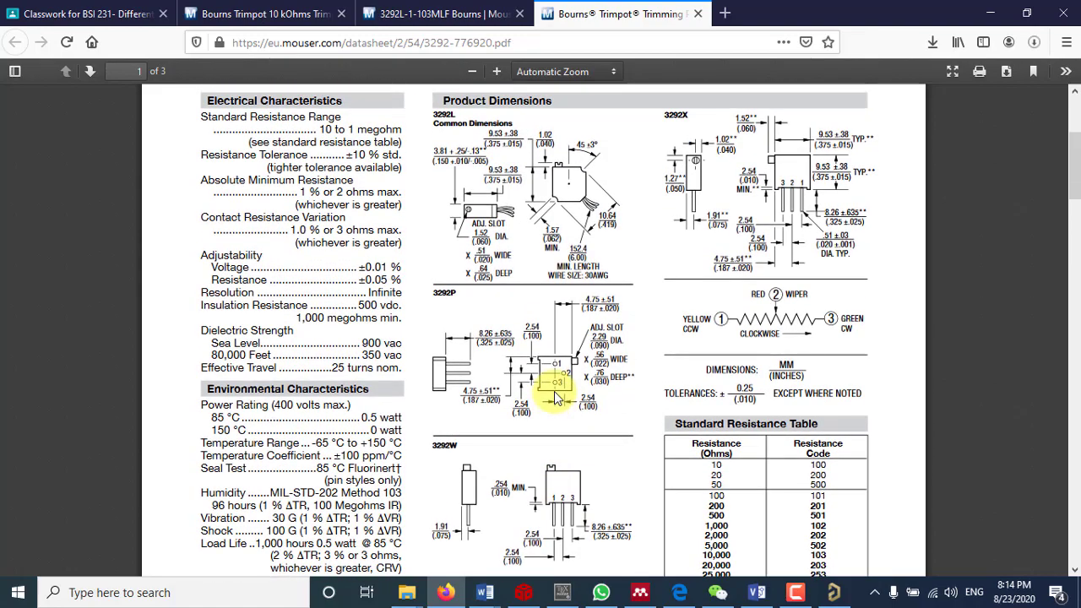
pyautogui.scroll(-2, 555, 397)
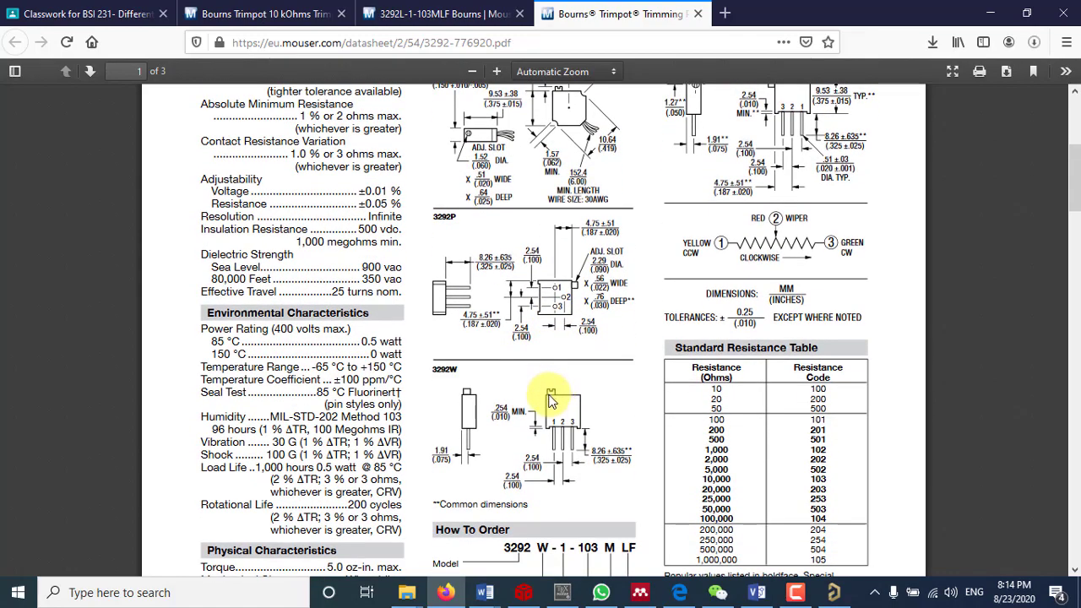
pyautogui.scroll(-4, 550, 401)
pyautogui.scroll(6, 550, 395)
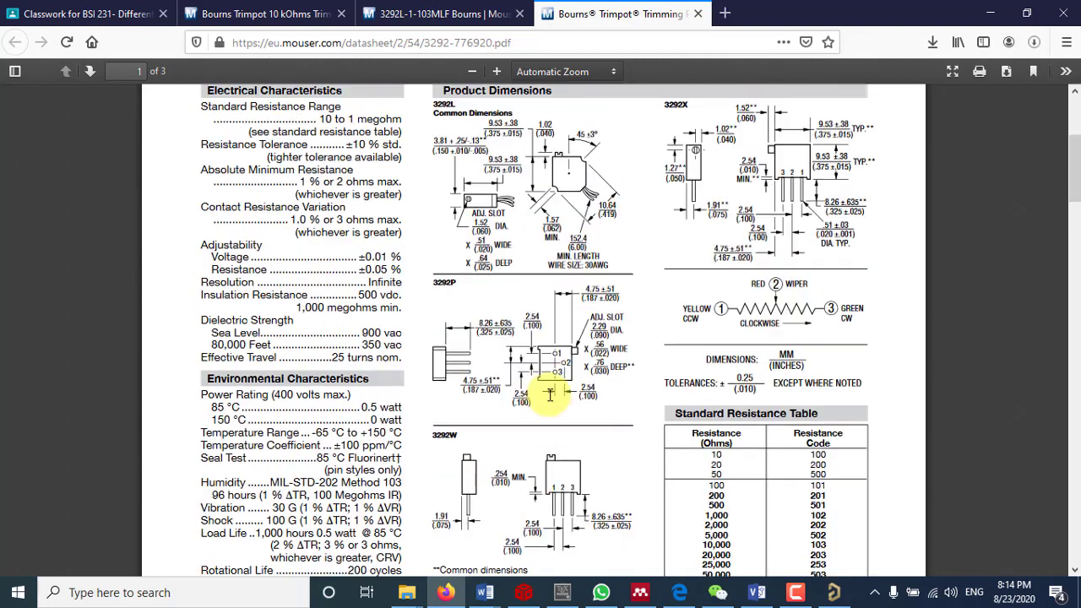
pyautogui.scroll(5, 550, 394)
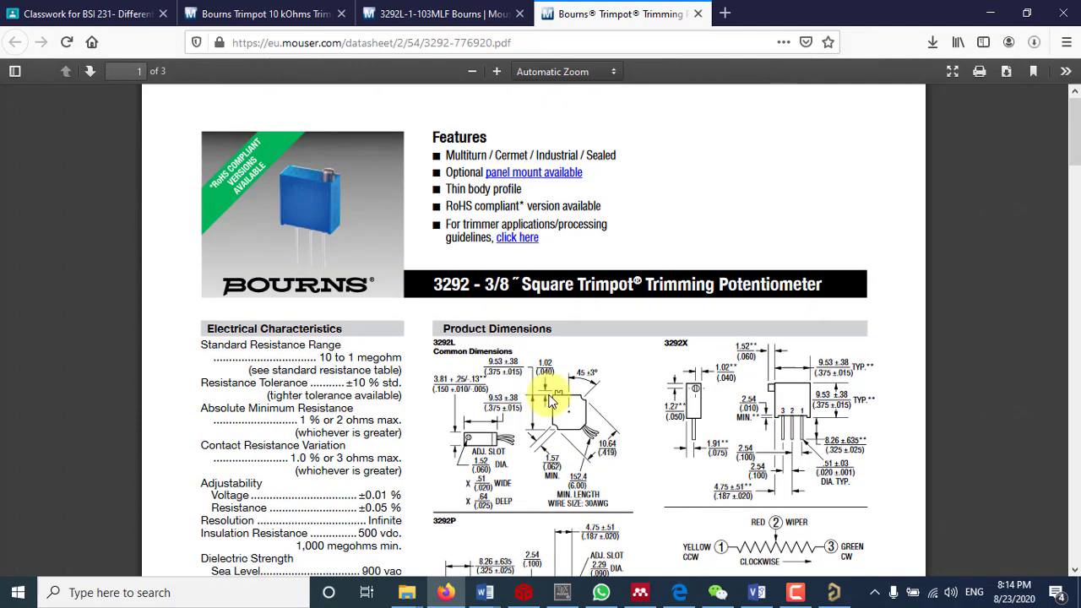
# Switch back to Altium Designer and make Top Overlay the active layer for the trimpot footprint.
pyautogui.click(829, 594)
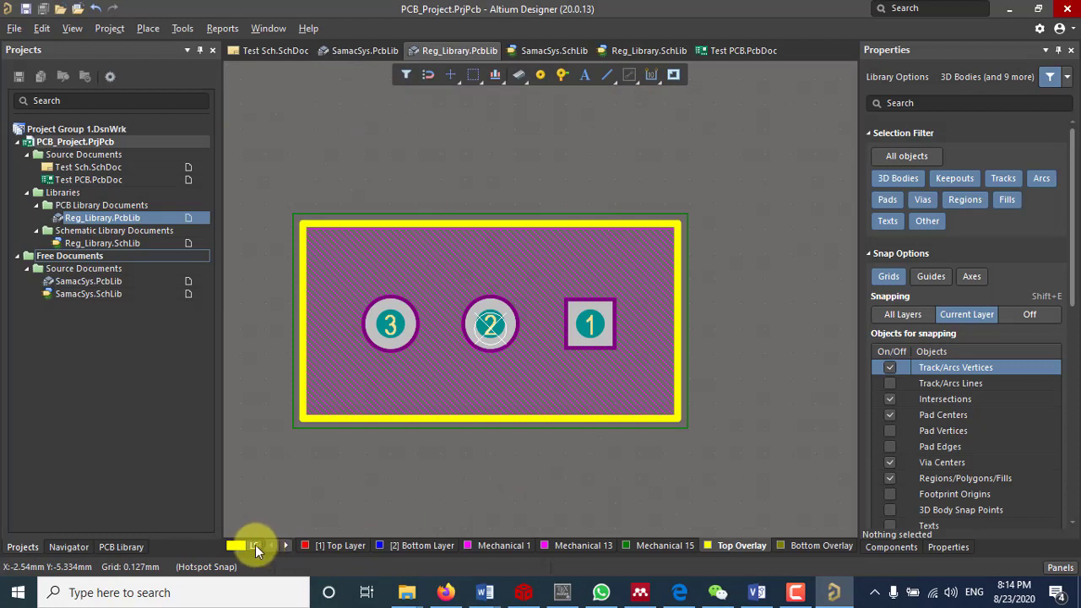
pyautogui.click(730, 546)
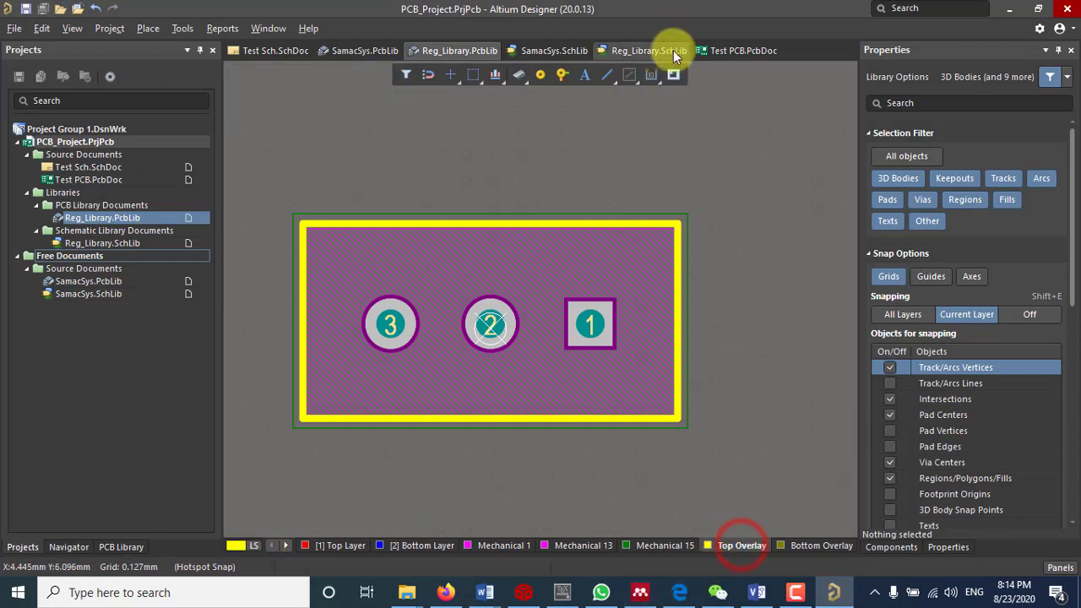
pyautogui.click(617, 81)
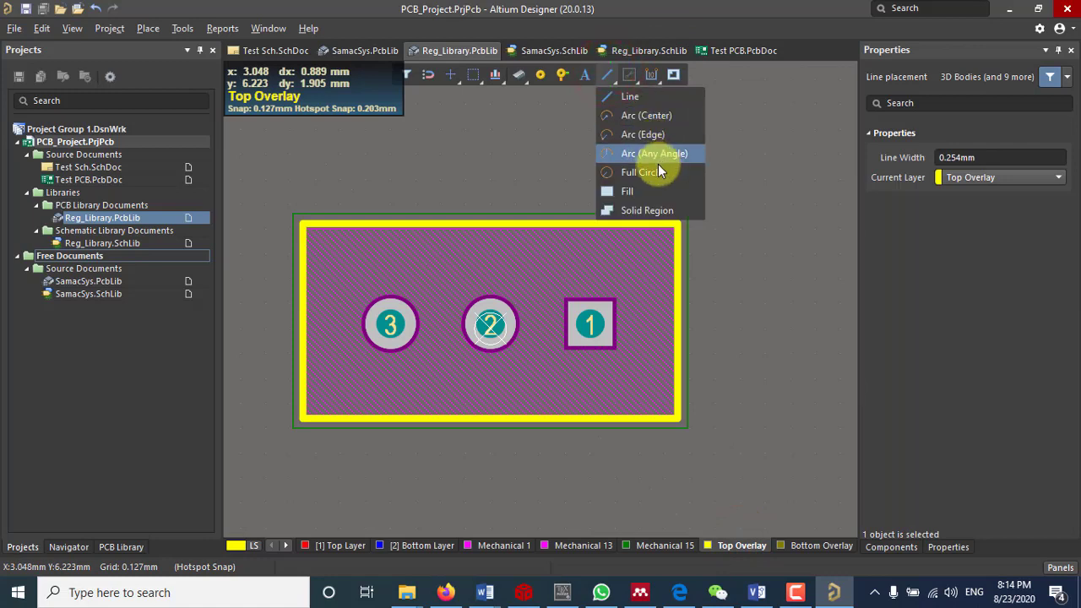
pyautogui.click(648, 166)
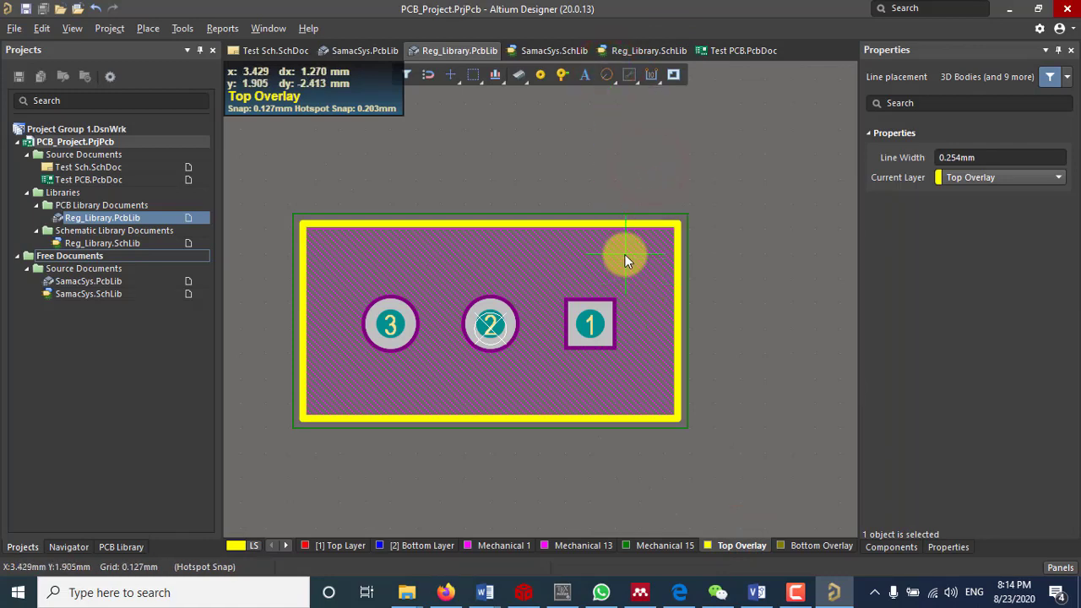
pyautogui.click(624, 254)
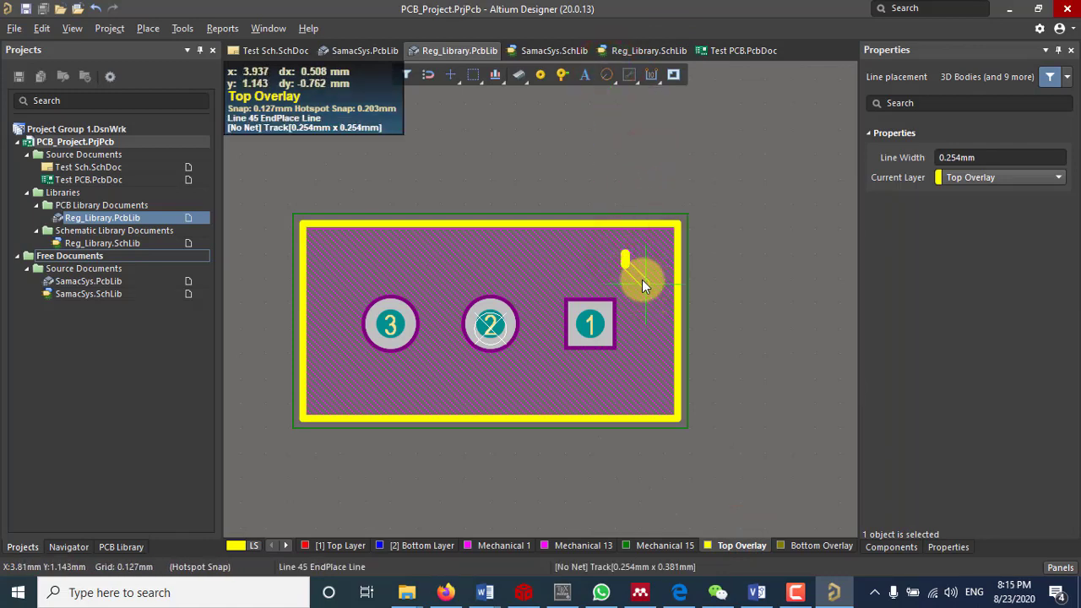
pyautogui.click(637, 271)
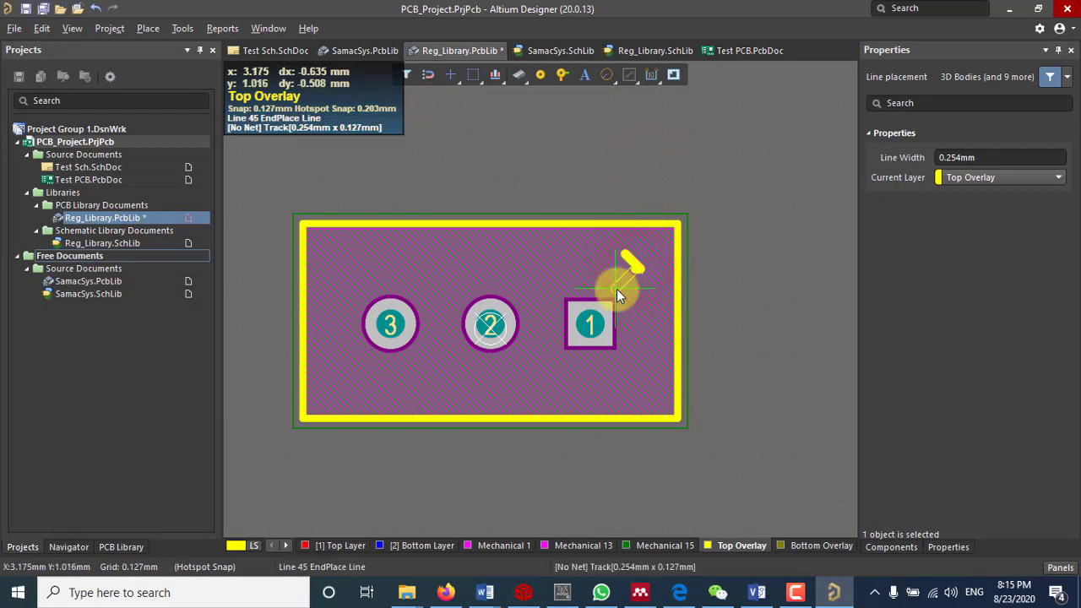
pyautogui.rightClick(637, 289)
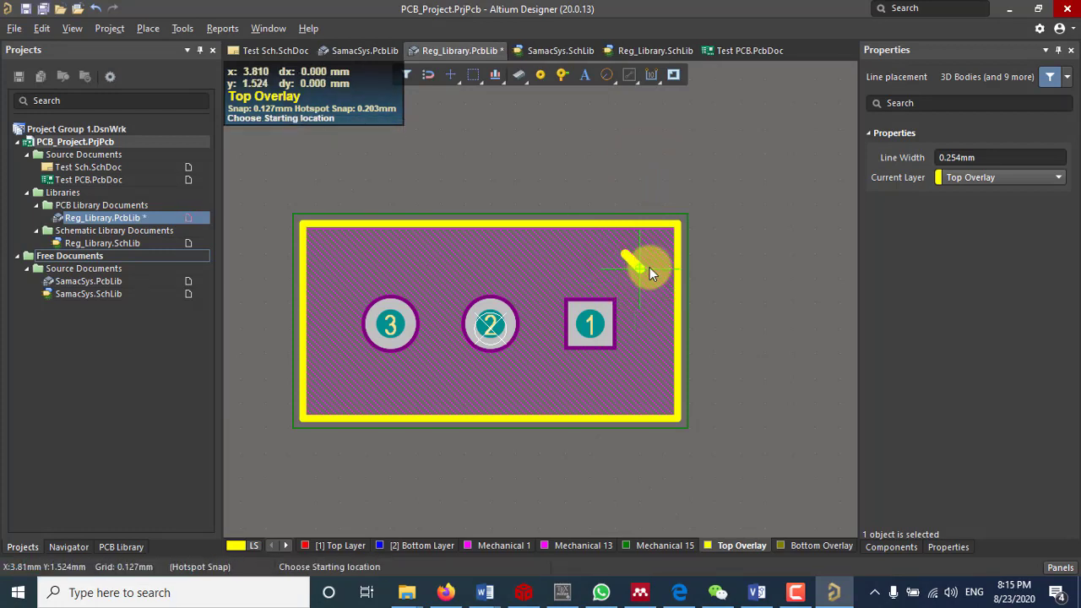
pyautogui.rightClick(632, 260)
pyautogui.click(634, 269)
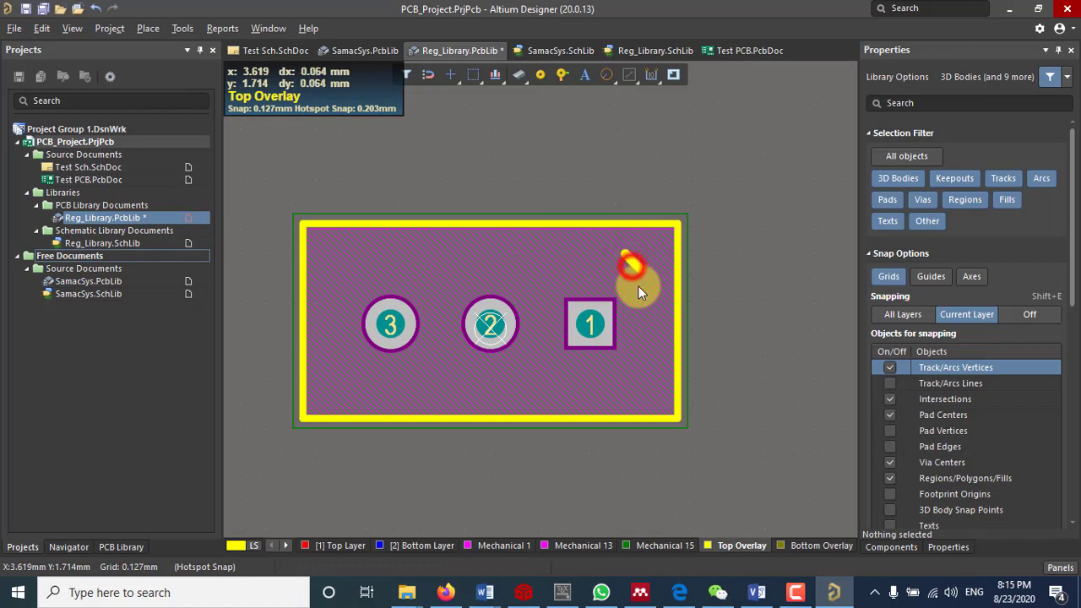
pyautogui.press('Delete')
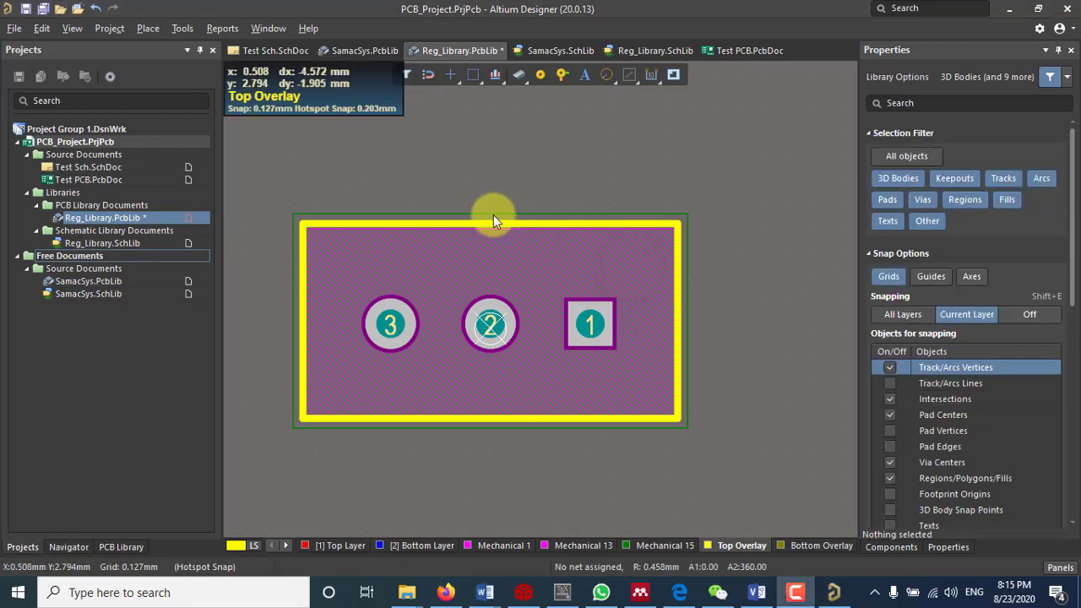
# Place a full circle of about 0.46 mm radius on Top Overlay, inside the outline's upper-right corner near pad 1.
pyautogui.click(609, 80)
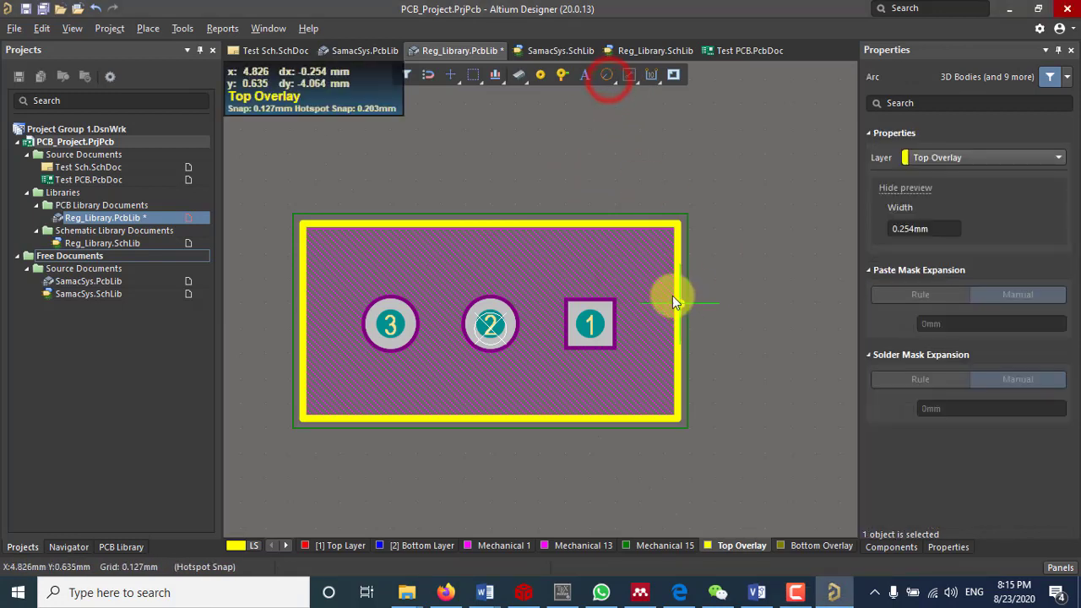
pyautogui.click(639, 257)
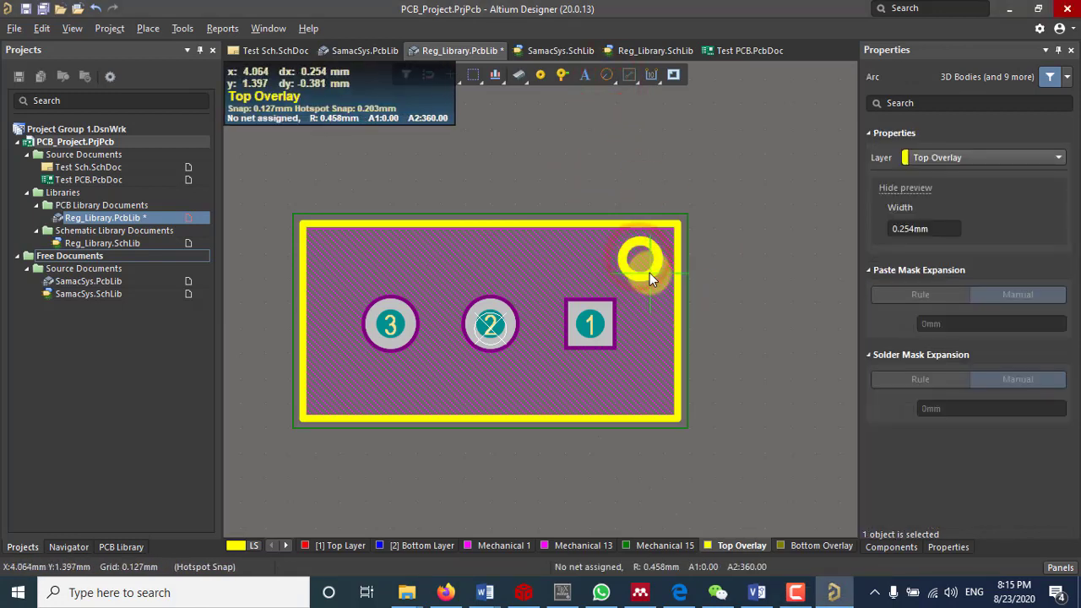
pyautogui.click(650, 273)
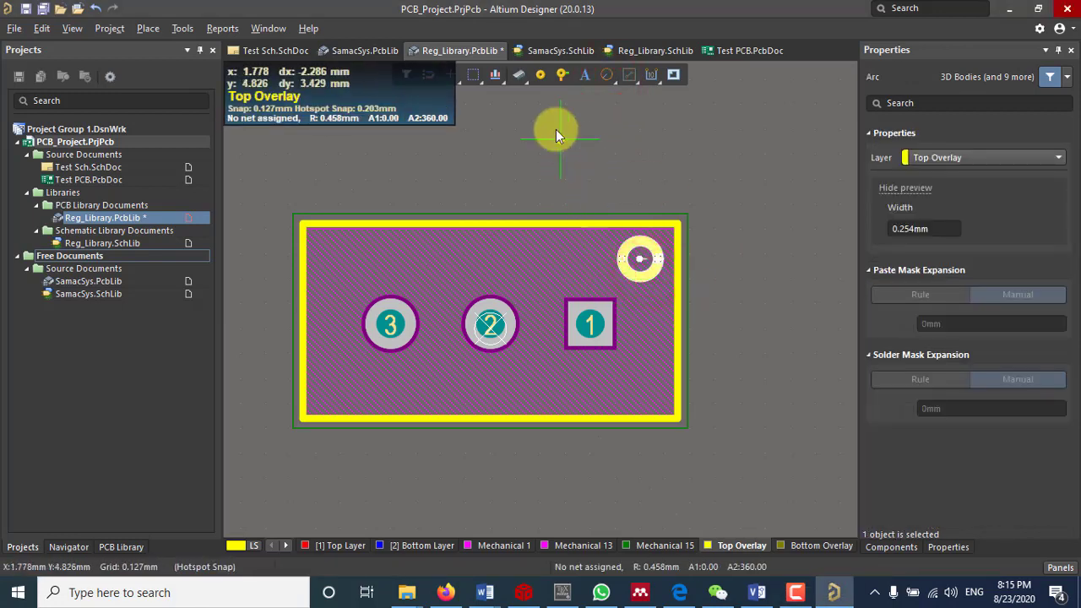
pyautogui.click(608, 76)
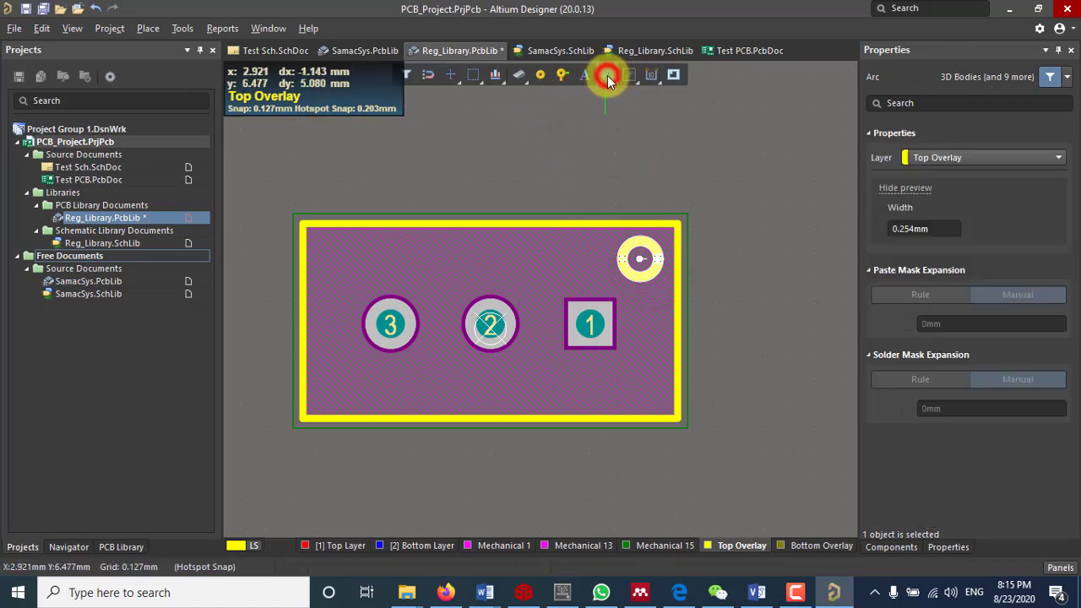
# Draw a 45-degree diagonal line about 0.9 mm long across the circle on Top Overlay to represent the screw slot.
pyautogui.click(608, 75)
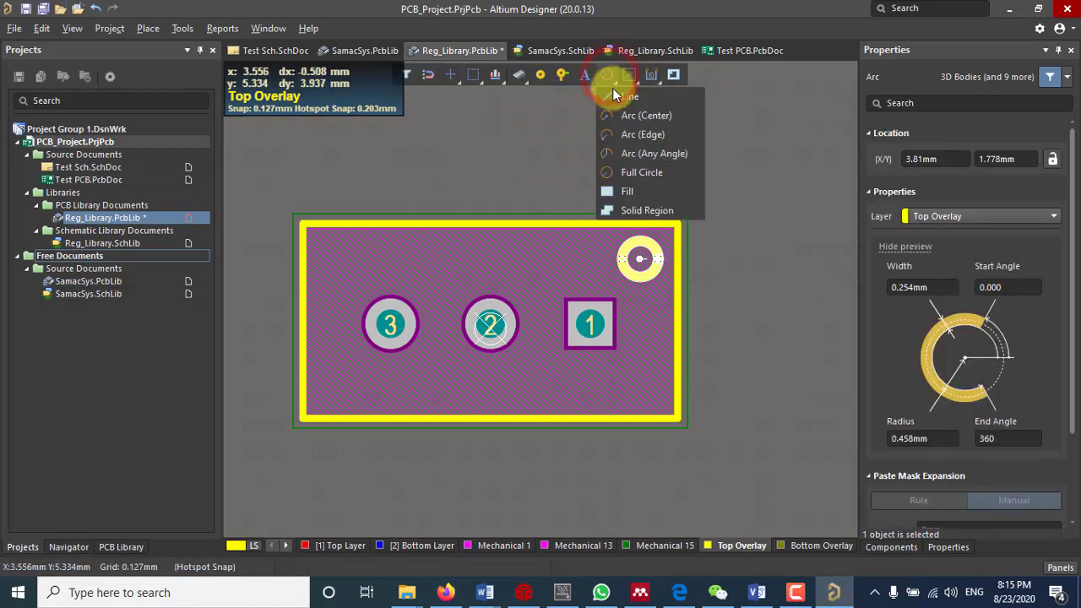
pyautogui.click(615, 95)
pyautogui.click(725, 164)
pyautogui.rightClick(633, 258)
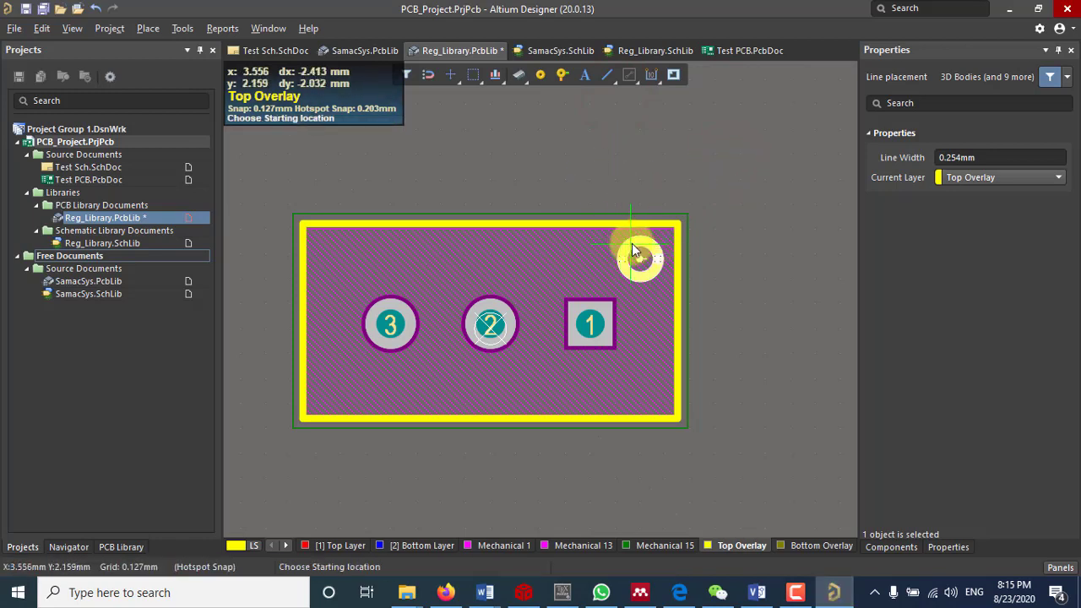
pyautogui.click(632, 245)
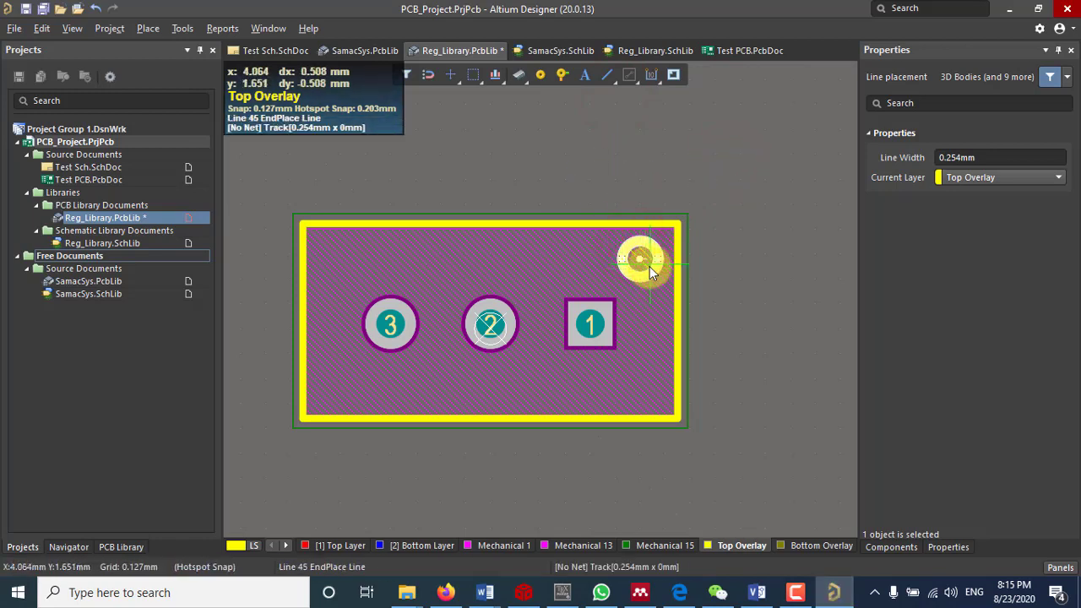
pyautogui.click(650, 268)
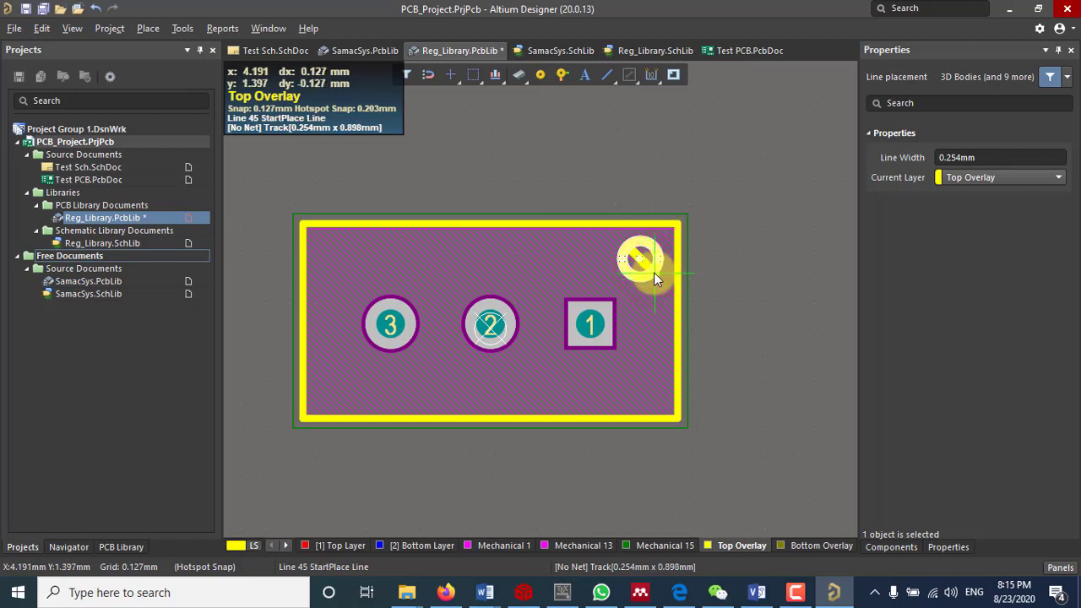
# End line placement, clear the selection and save the trimpot footprint in Reg_Library.PcbLib.
pyautogui.rightClick(666, 260)
pyautogui.rightClick(695, 203)
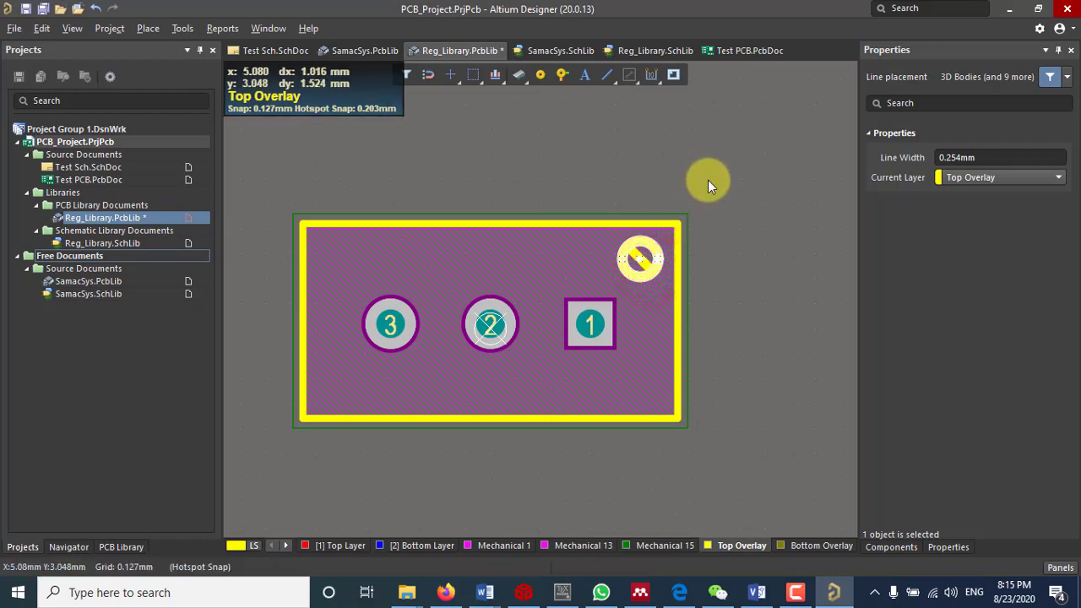
pyautogui.rightClick(708, 180)
pyautogui.click(678, 165)
pyautogui.click(678, 165)
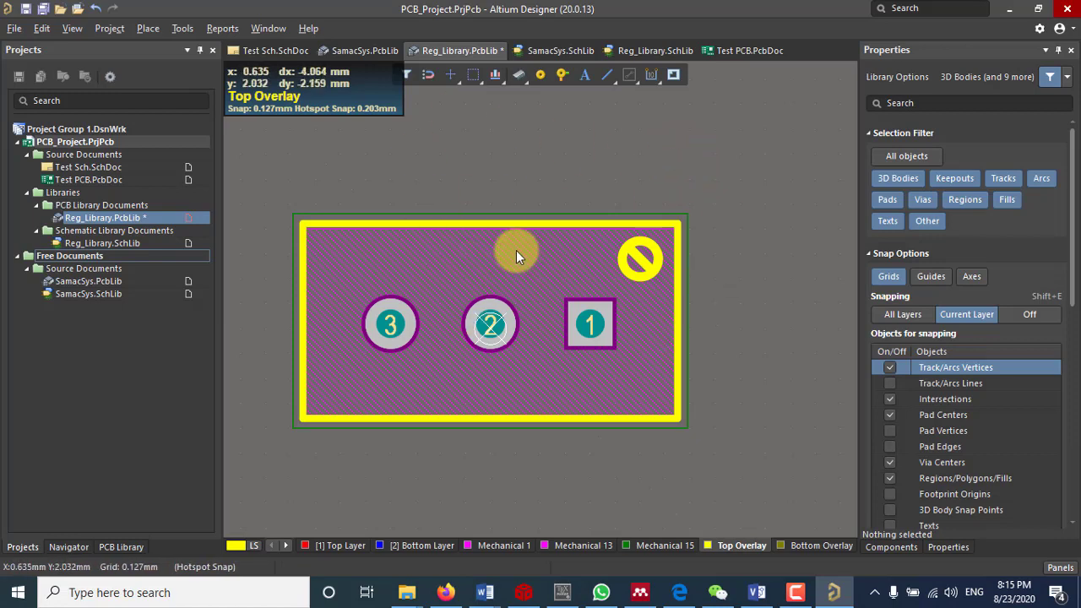
pyautogui.click(28, 10)
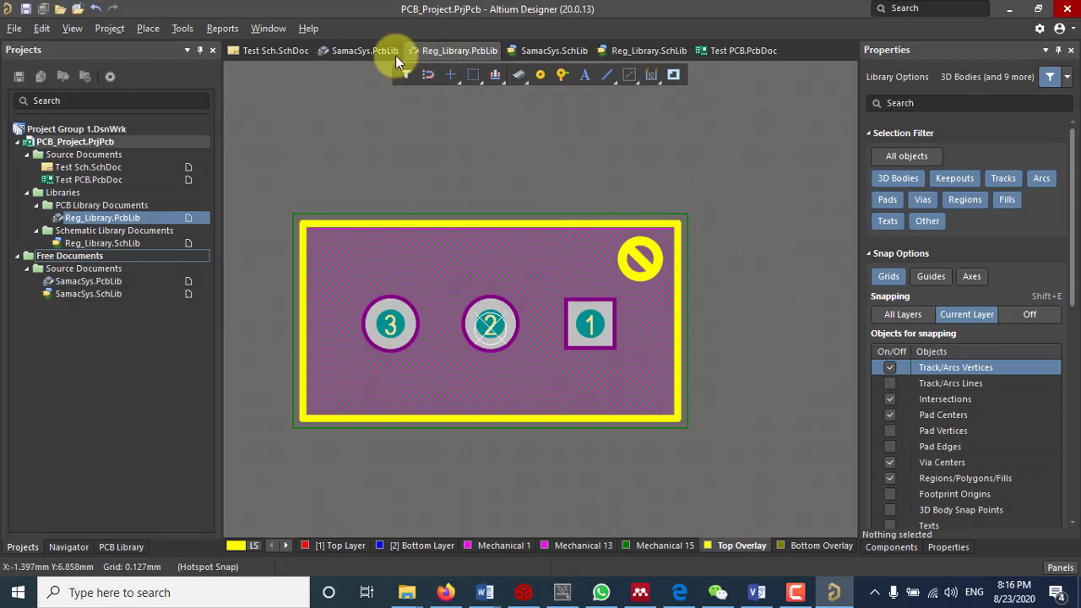
pyautogui.moveTo(526, 447); pyautogui.dragTo(589, 406, button='right')
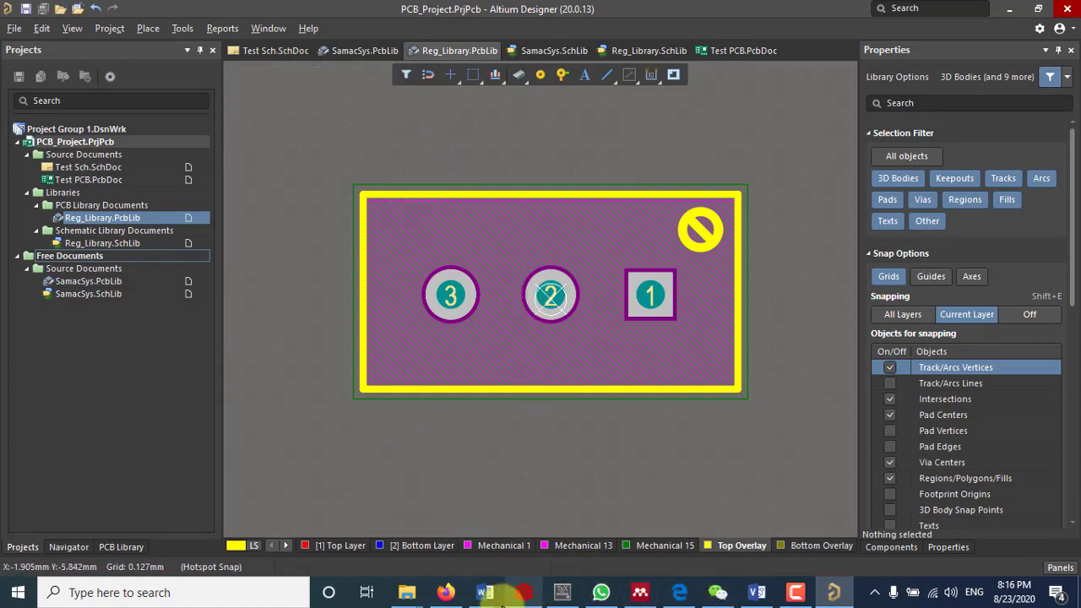
# Switch to Firefox and close the Bourns 3292 datasheet and the 3292L-1-103MLF product page.
pyautogui.click(456, 592)
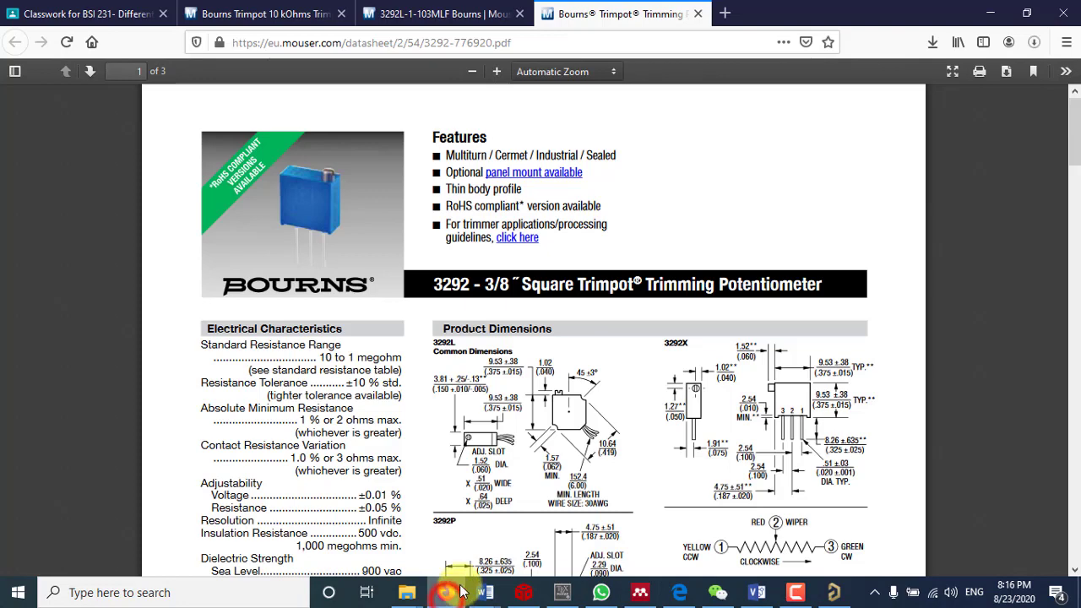
pyautogui.click(697, 14)
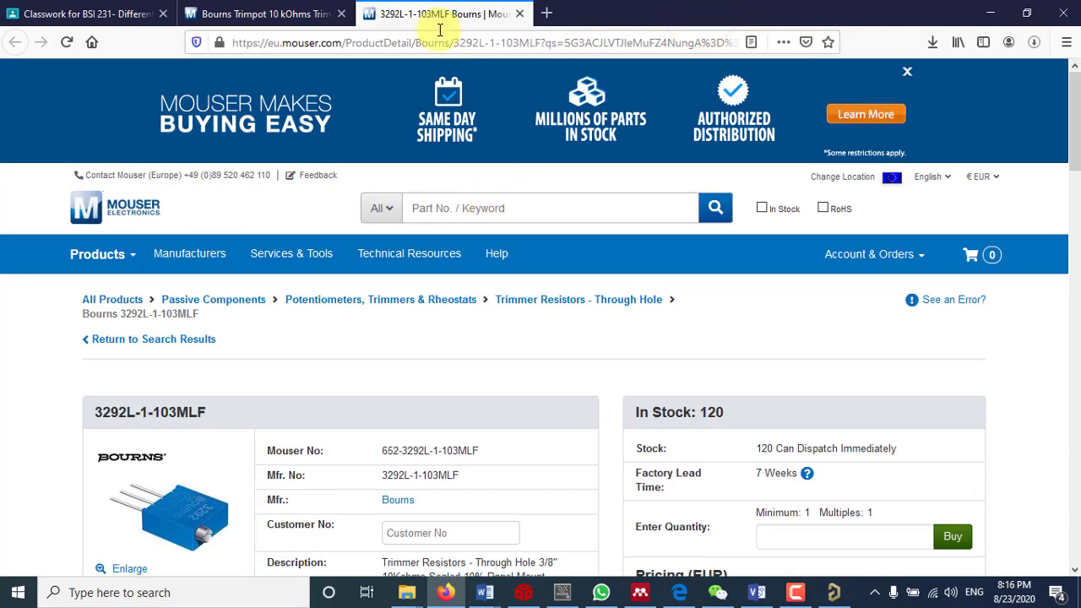
pyautogui.click(524, 14)
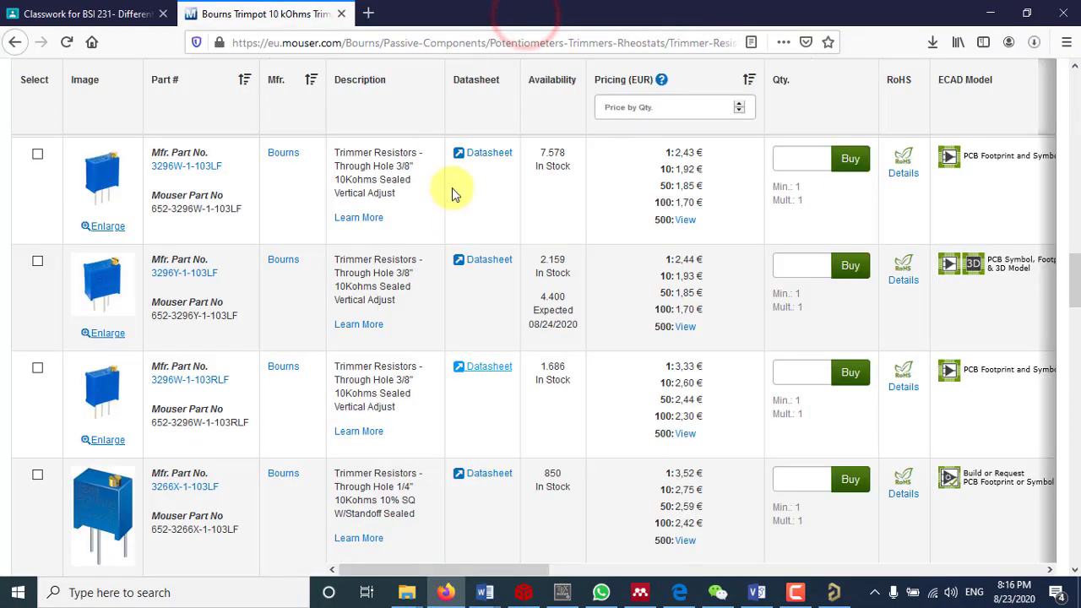
# Search Mouser for "tantalum c" and open the Tantalum Capacitors category.
pyautogui.scroll(2, 456, 211)
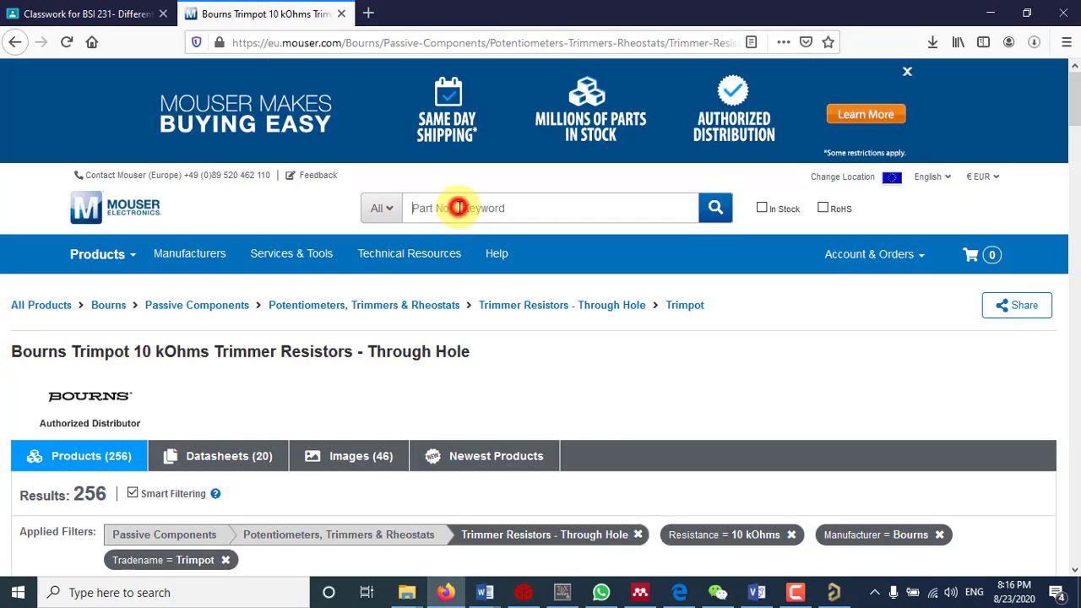
pyautogui.click(457, 207)
pyautogui.write('tan')
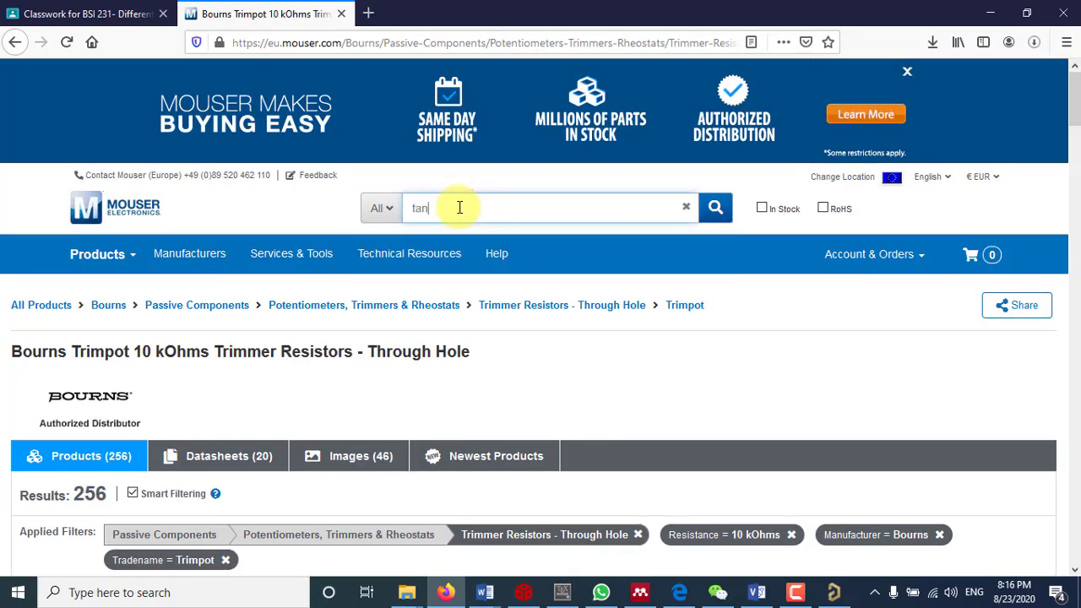
pyautogui.write('ta')
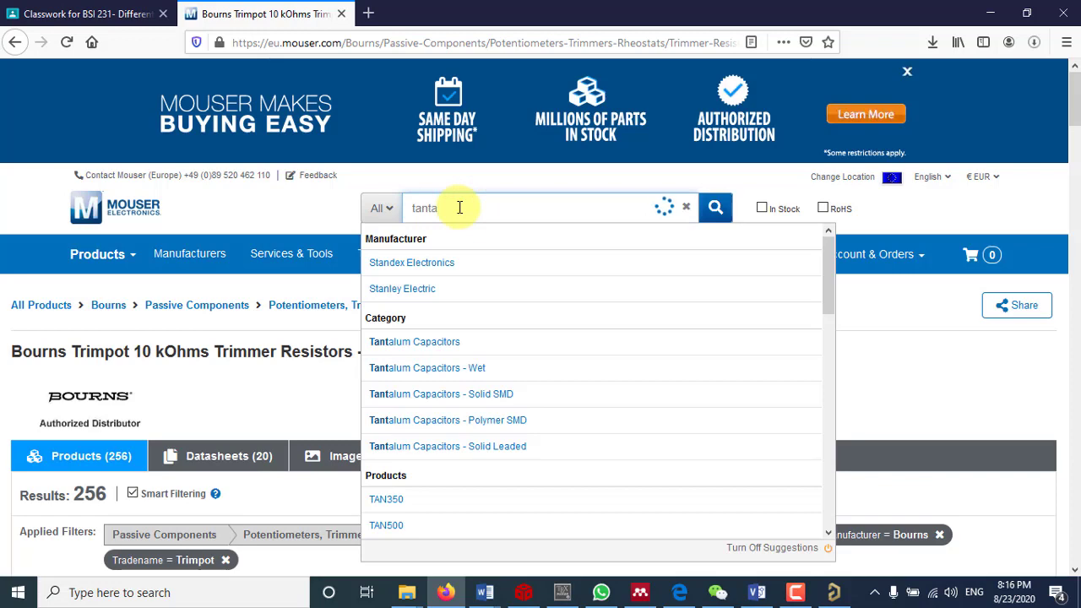
pyautogui.write('lum')
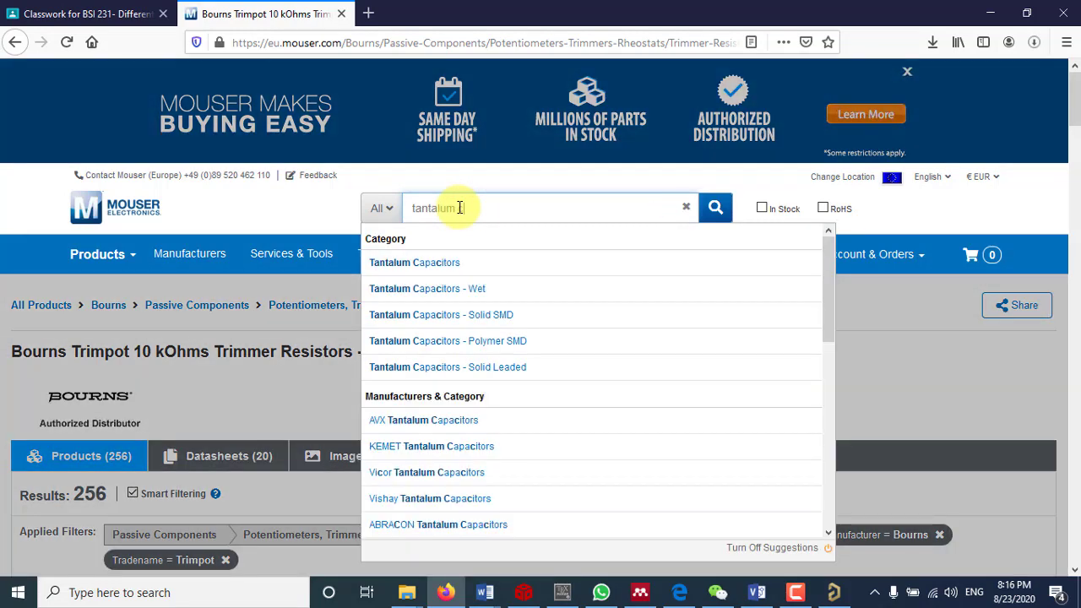
pyautogui.press('Return')
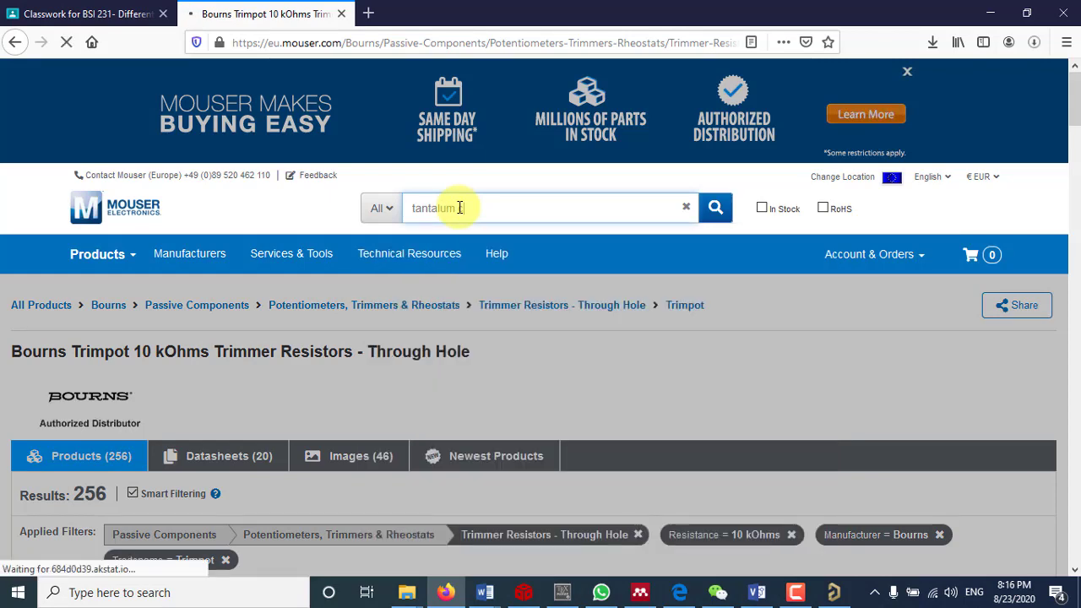
pyautogui.write('cap')
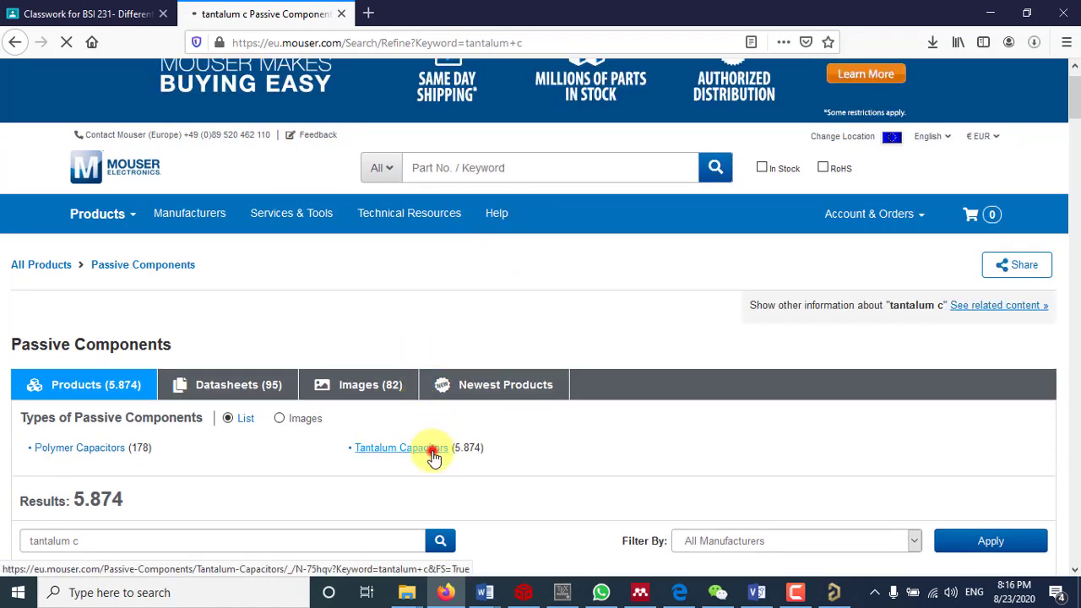
pyautogui.click(429, 449)
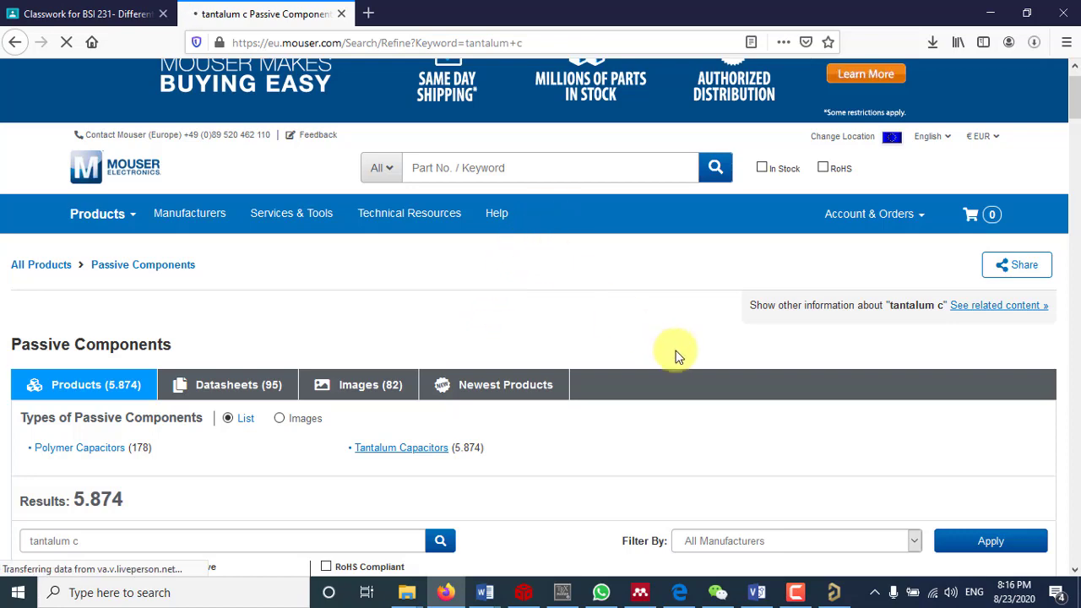
# Examine the tantalum capacitor listings, comparing the voltage ratings and capacitances in their descriptions.
pyautogui.scroll(-4, 665, 363)
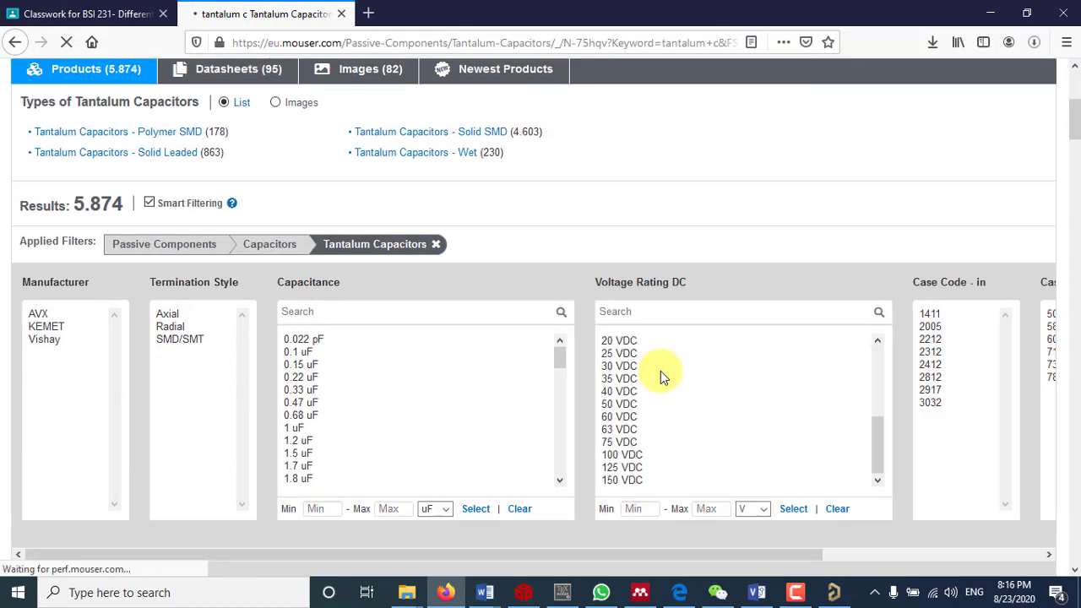
pyautogui.scroll(-10, 720, 228)
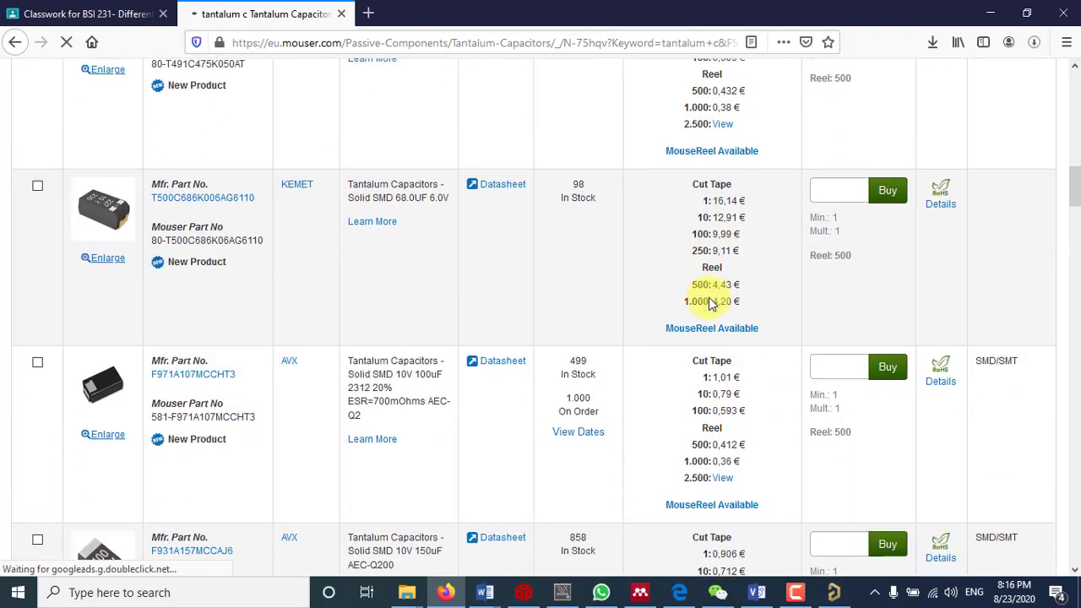
pyautogui.scroll(-2, 697, 312)
pyautogui.scroll(-2, 698, 298)
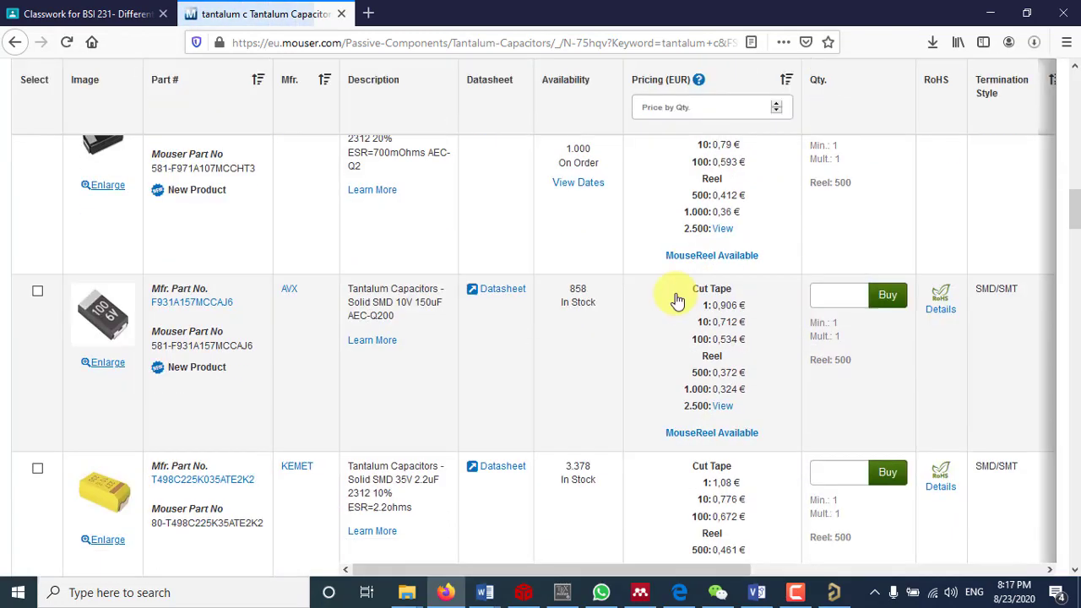
pyautogui.scroll(-1, 517, 275)
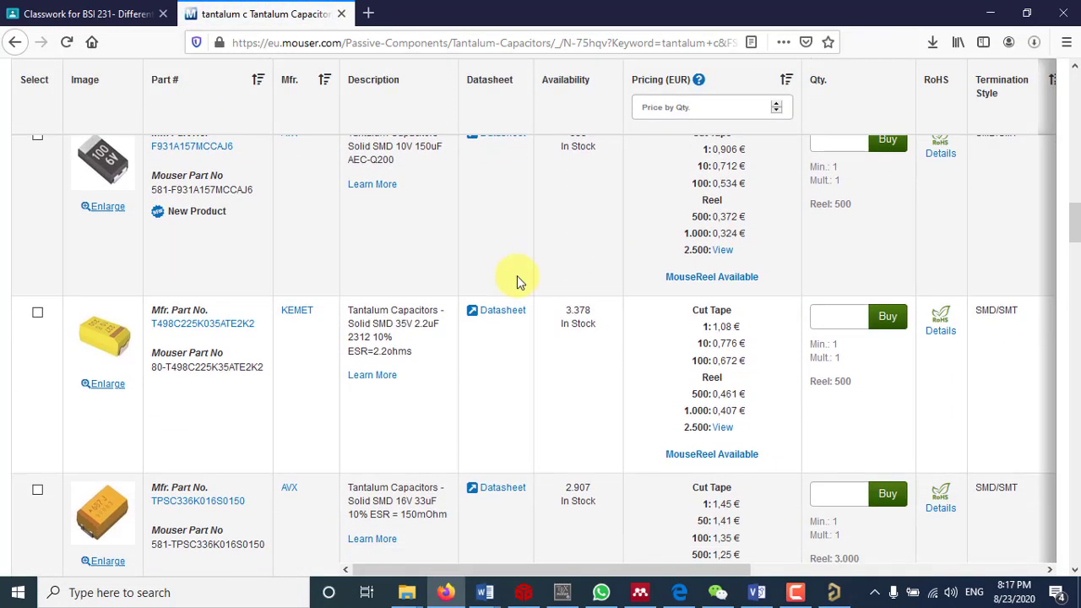
pyautogui.scroll(-1, 516, 284)
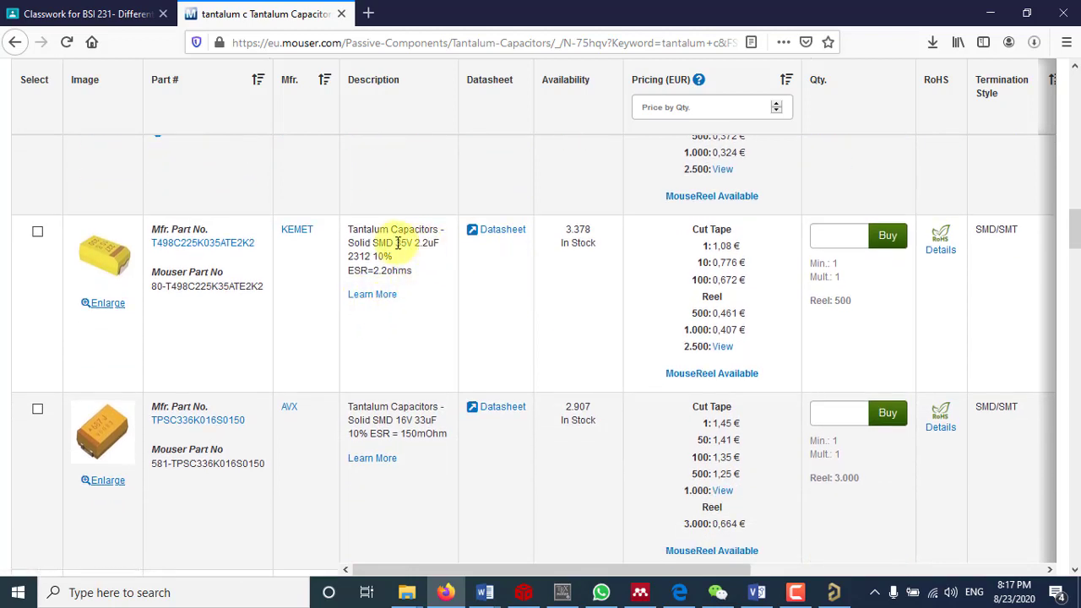
pyautogui.moveTo(397, 243); pyautogui.dragTo(429, 243)
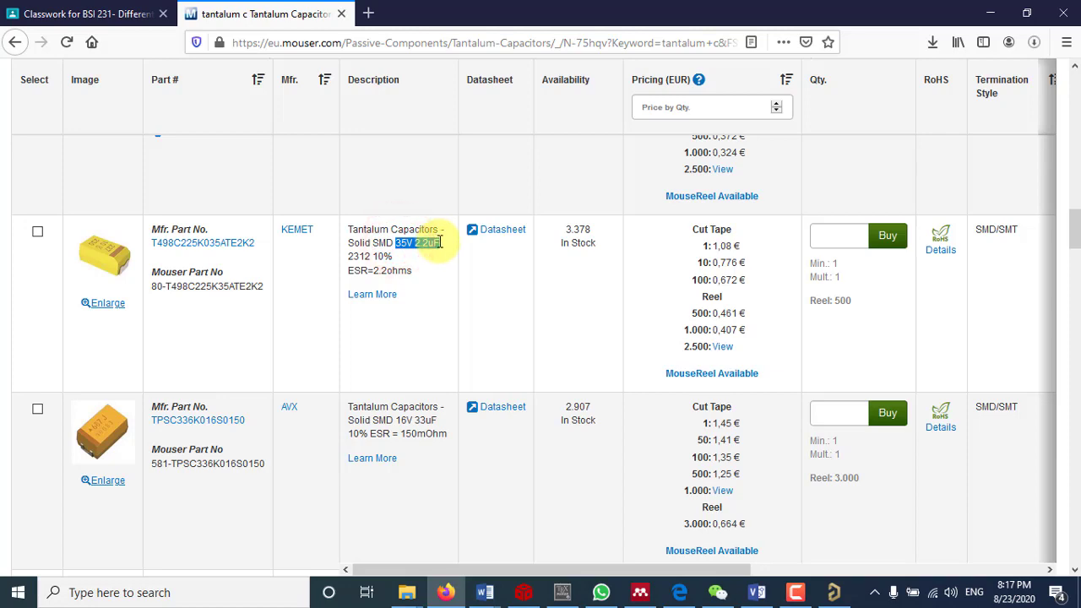
pyautogui.scroll(-5, 496, 347)
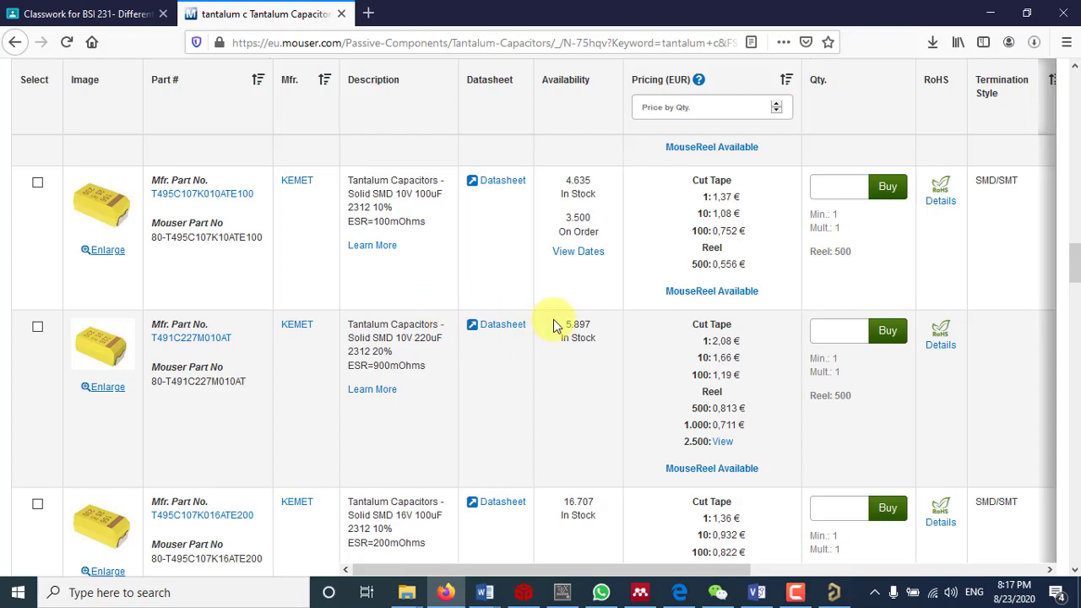
pyautogui.scroll(-2, 555, 325)
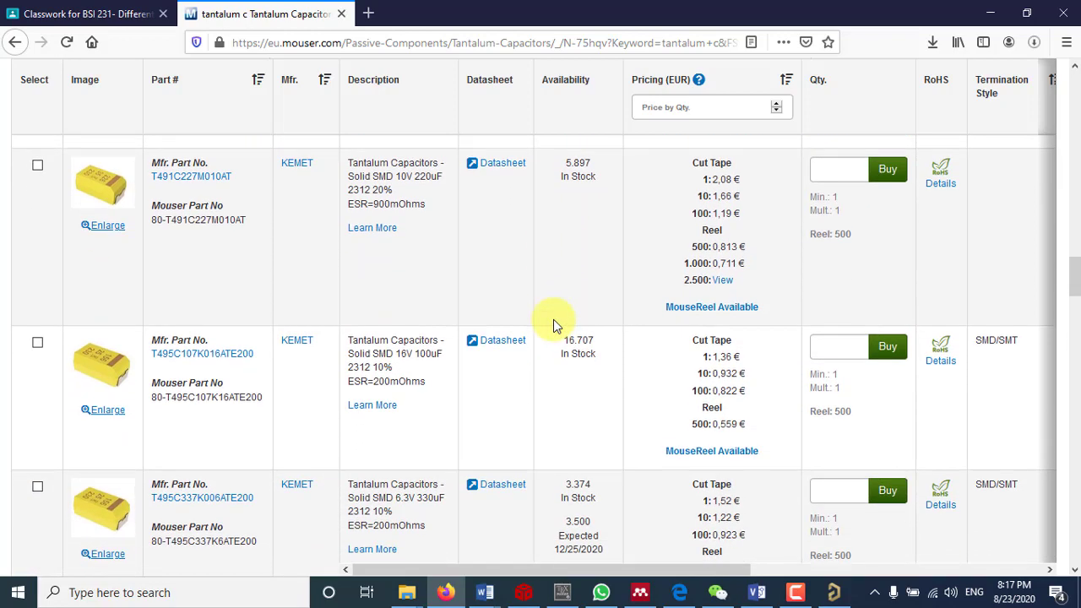
pyautogui.scroll(-1, 555, 325)
pyautogui.scroll(-1, 555, 325)
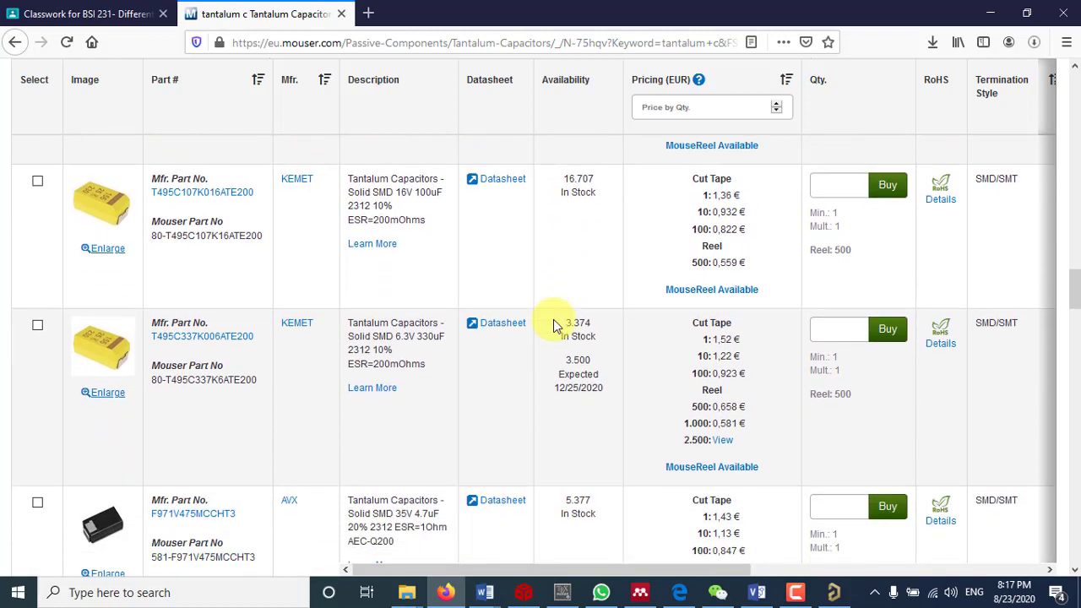
pyautogui.scroll(-1, 555, 325)
pyautogui.scroll(-2, 555, 325)
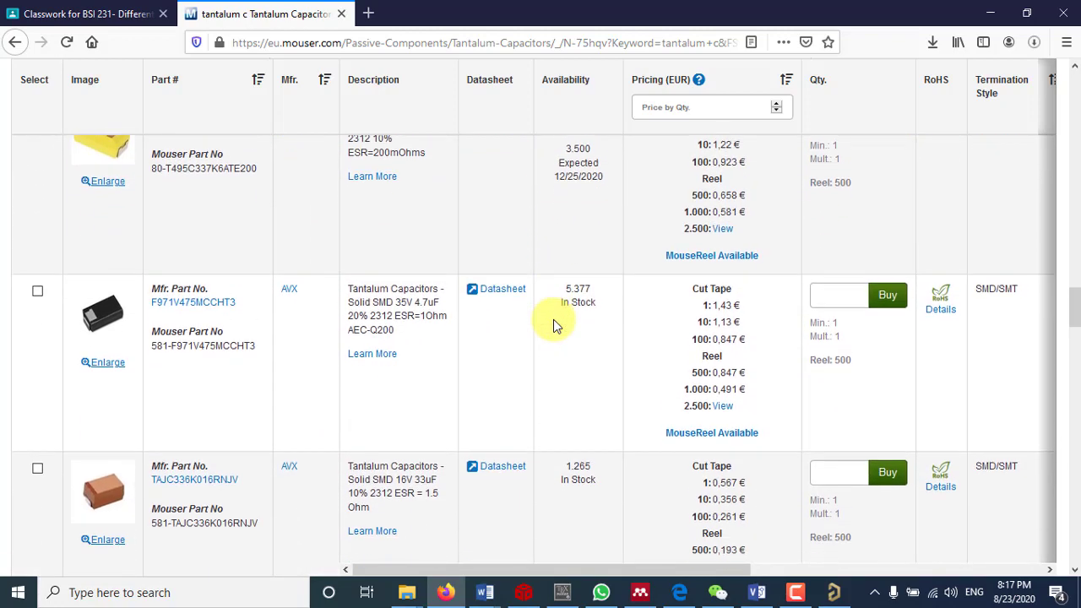
pyautogui.scroll(-2, 555, 326)
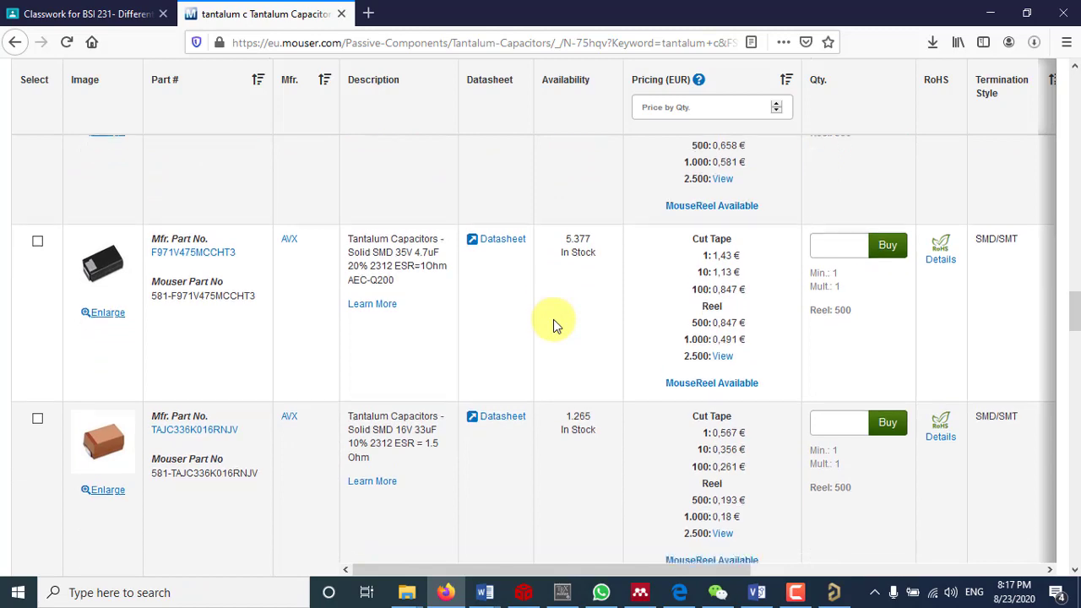
pyautogui.scroll(-3, 554, 322)
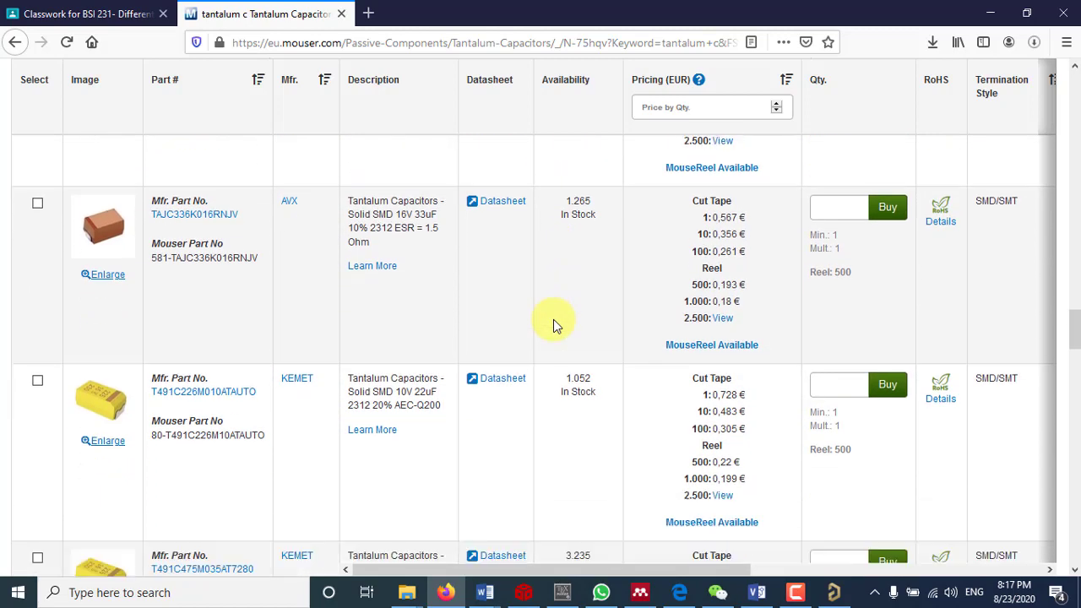
pyautogui.scroll(-3, 553, 320)
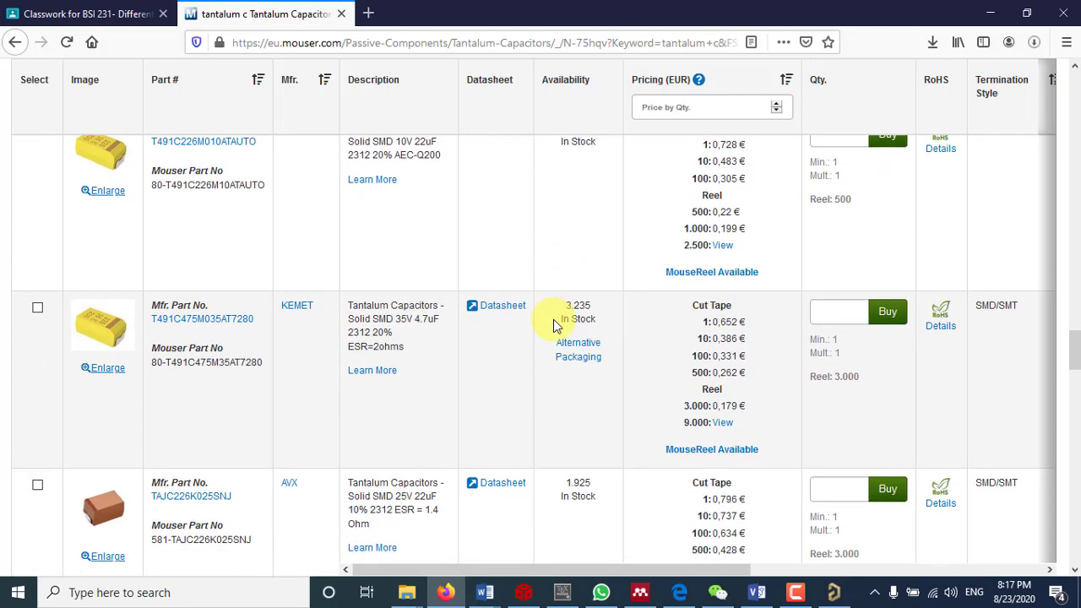
pyautogui.scroll(-3, 553, 320)
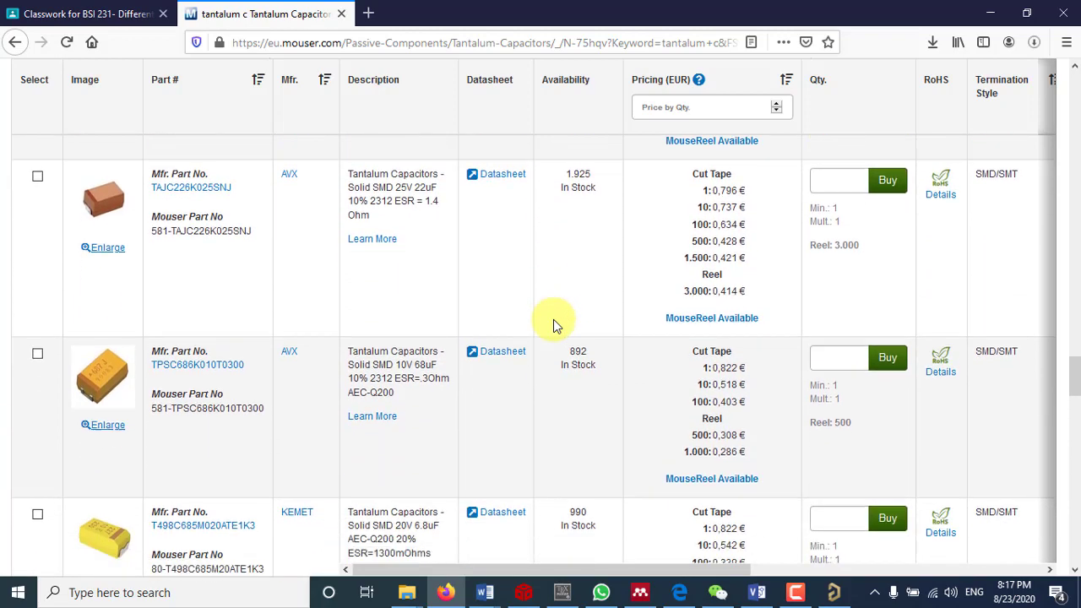
pyautogui.scroll(-2, 554, 319)
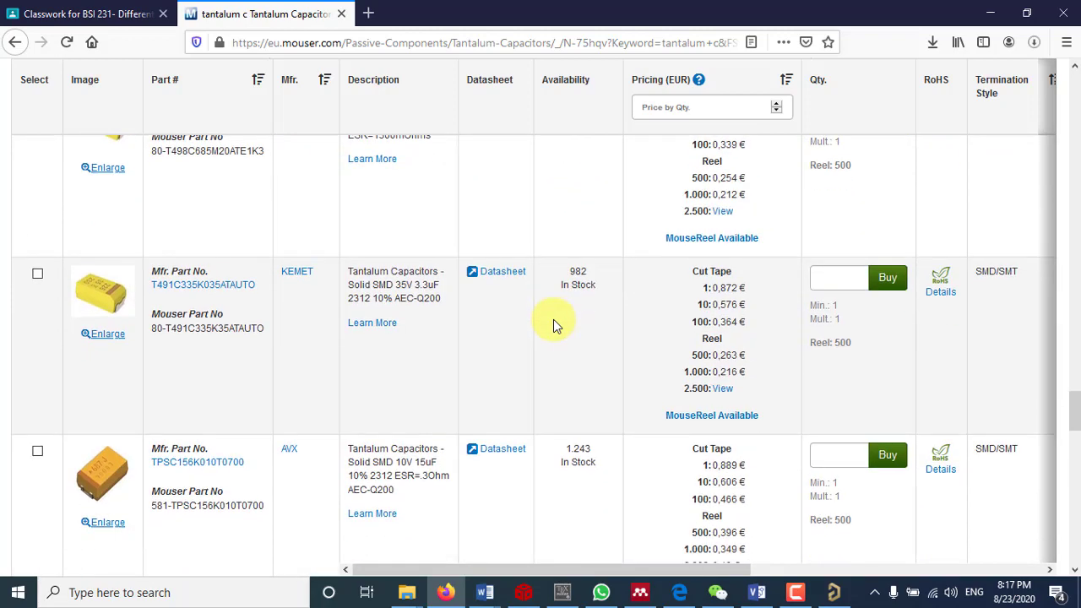
pyautogui.scroll(-1, 554, 320)
pyautogui.scroll(-2, 554, 319)
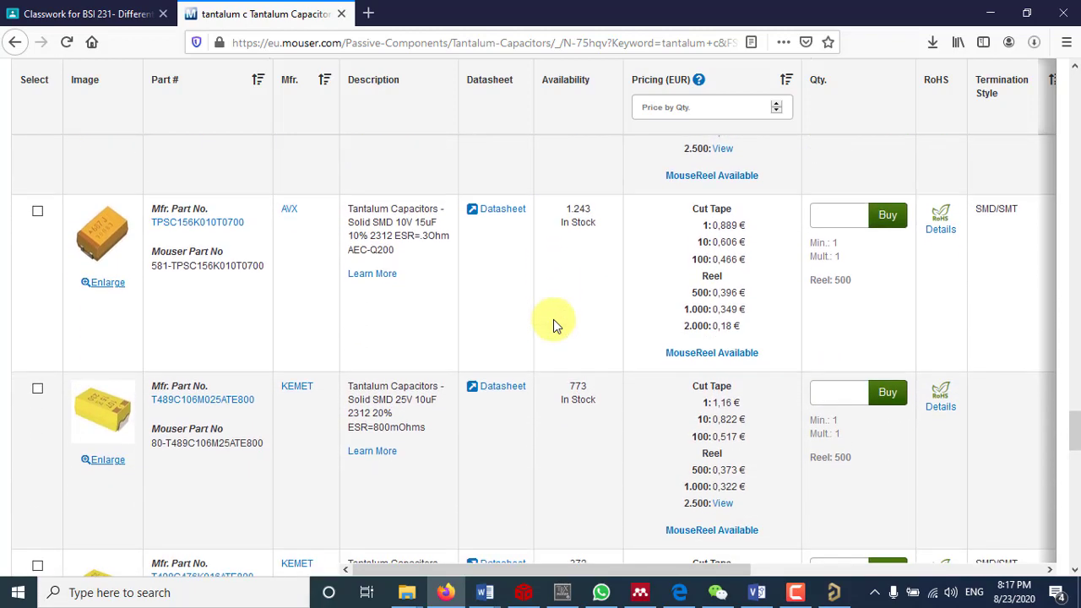
pyautogui.scroll(-3, 553, 320)
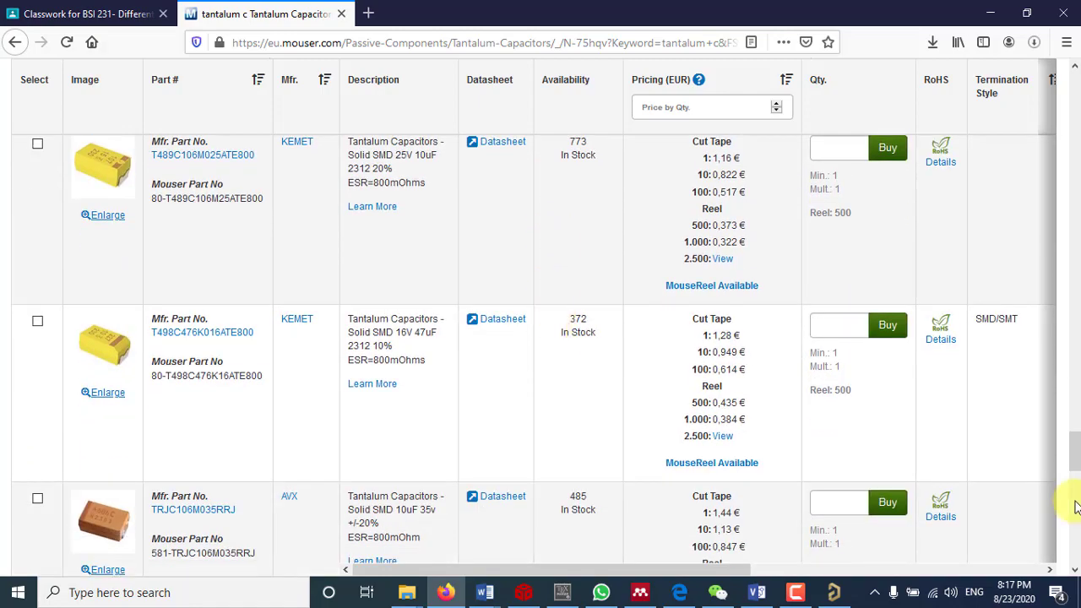
# Filter the tantalum capacitors by a DC voltage rating of 50 VDC.
pyautogui.moveTo(1077, 469); pyautogui.dragTo(1078, 145)
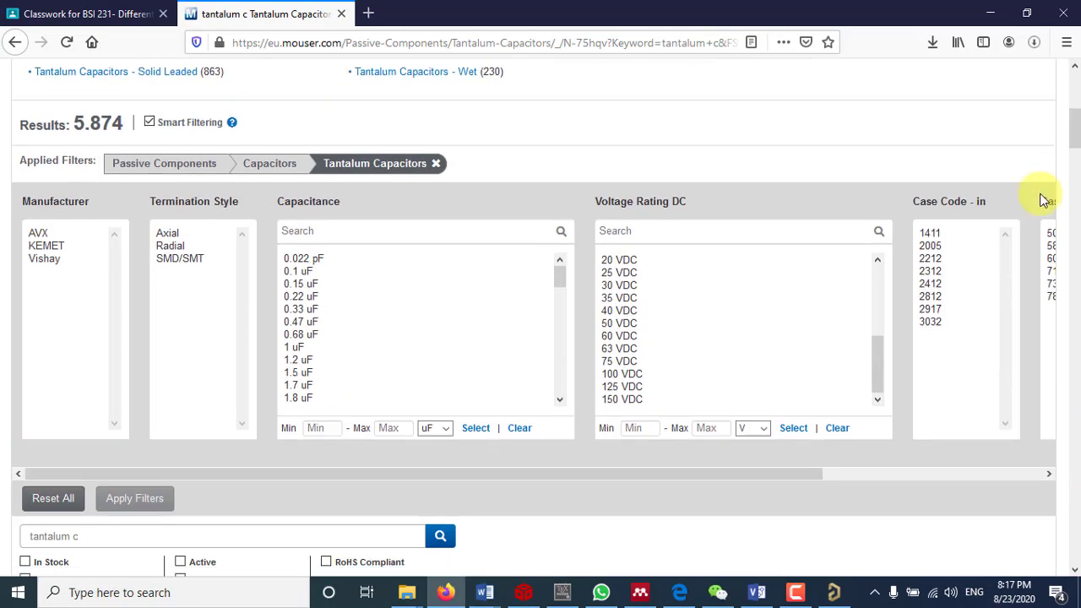
pyautogui.click(609, 325)
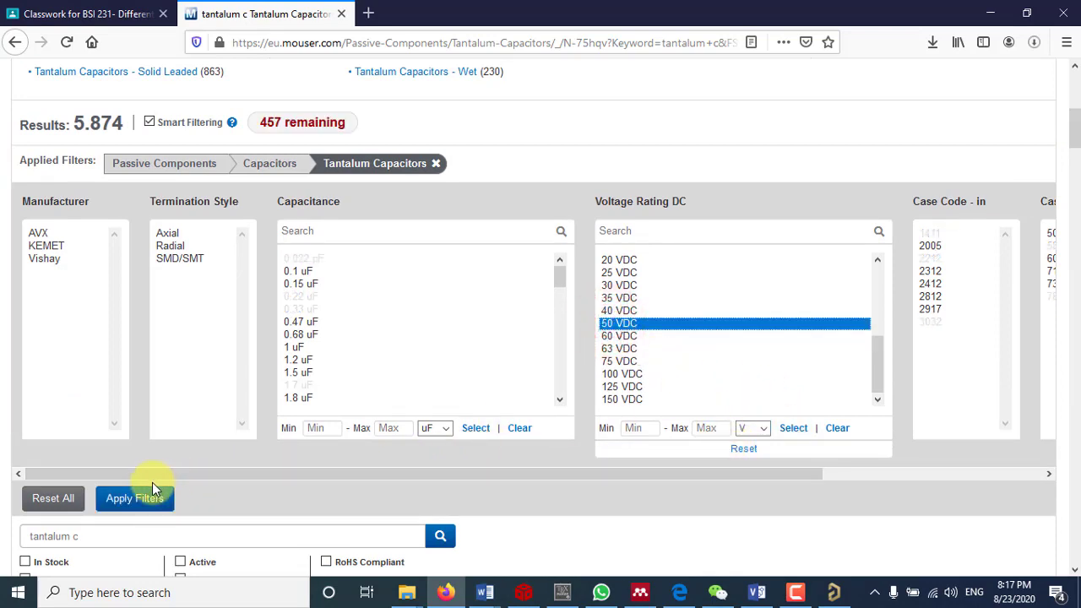
pyautogui.click(149, 495)
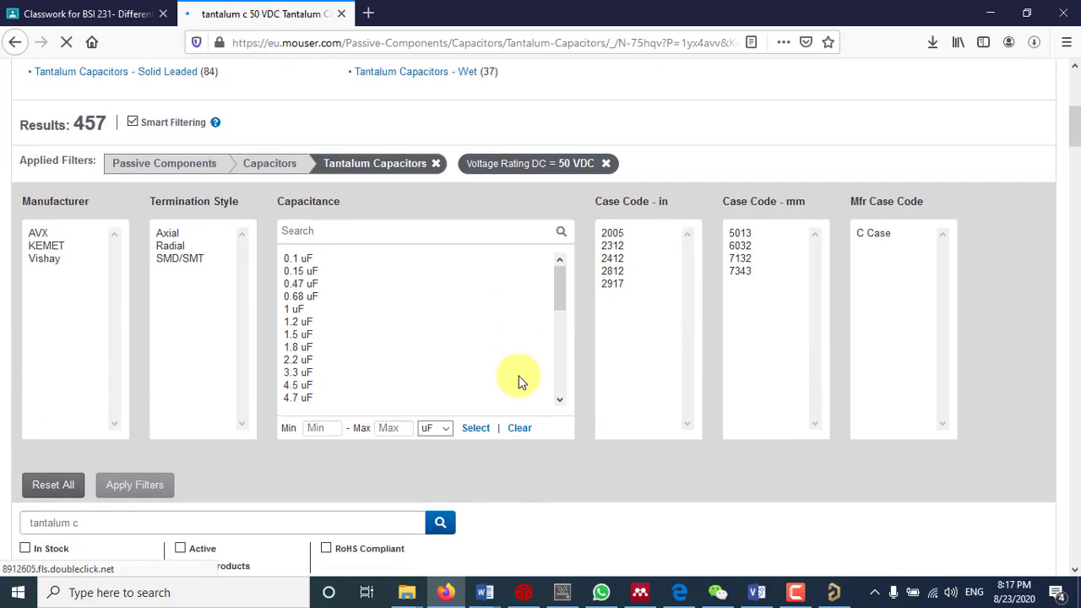
pyautogui.scroll(-3, 519, 382)
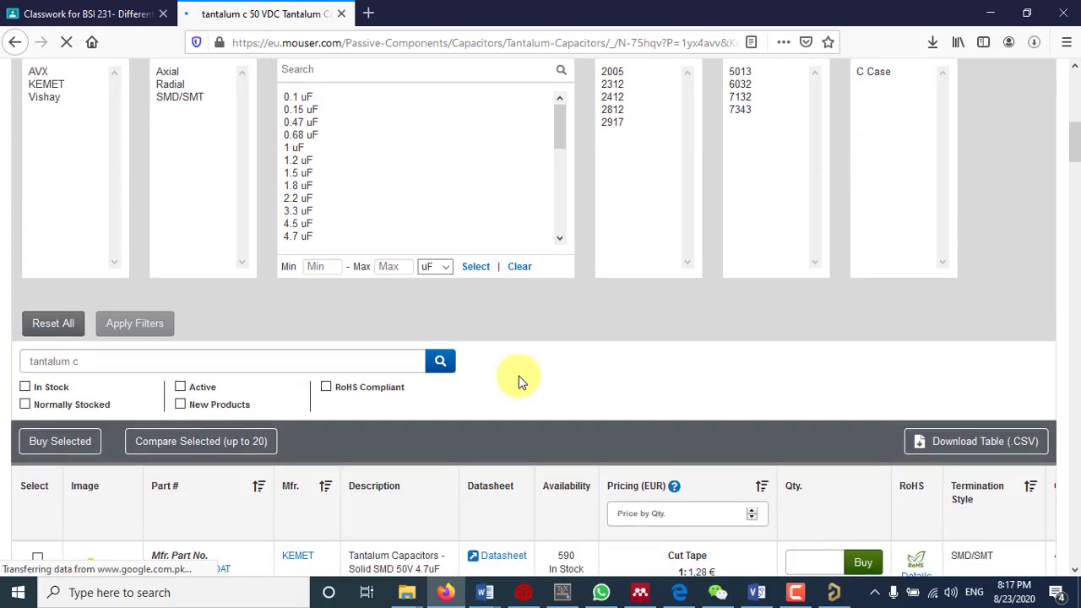
# Examine the 50 VDC tantalum capacitor listings, comparing capacitances, packages and stock availability.
pyautogui.scroll(-7, 569, 316)
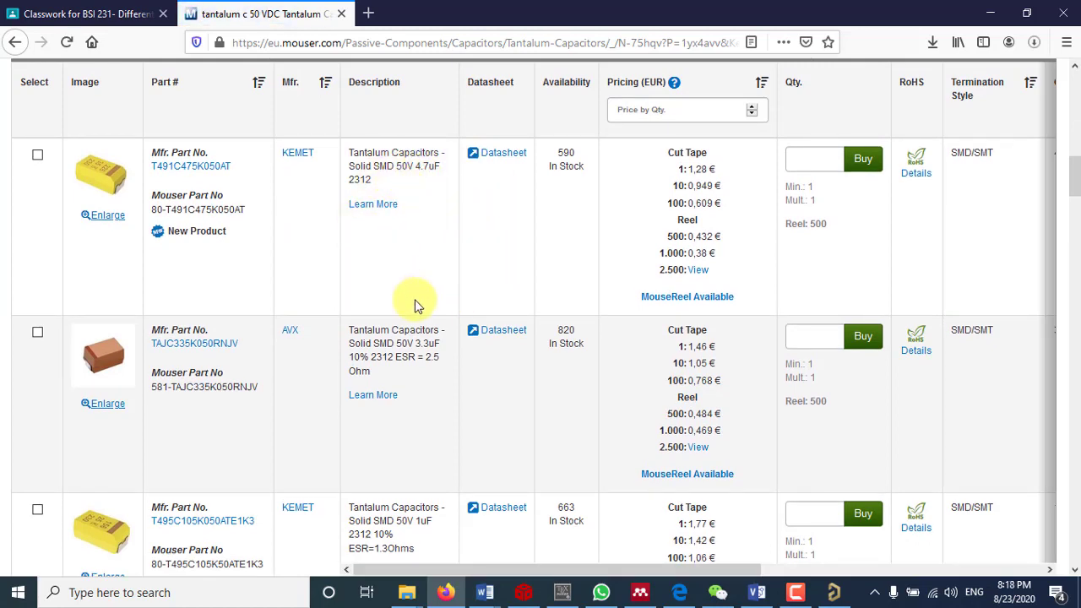
pyautogui.scroll(-4, 414, 266)
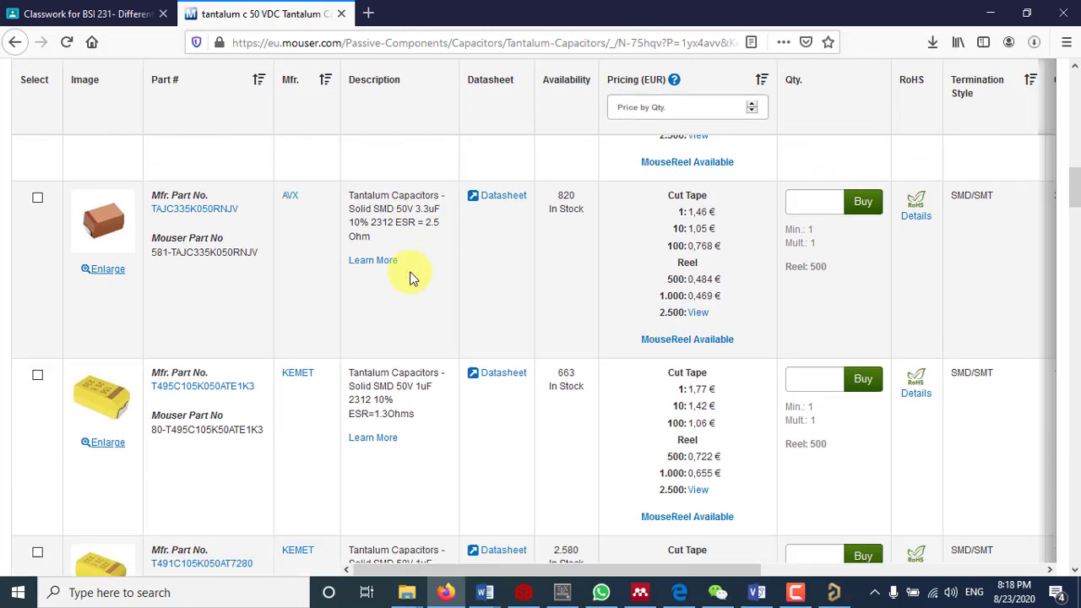
pyautogui.scroll(-3, 423, 278)
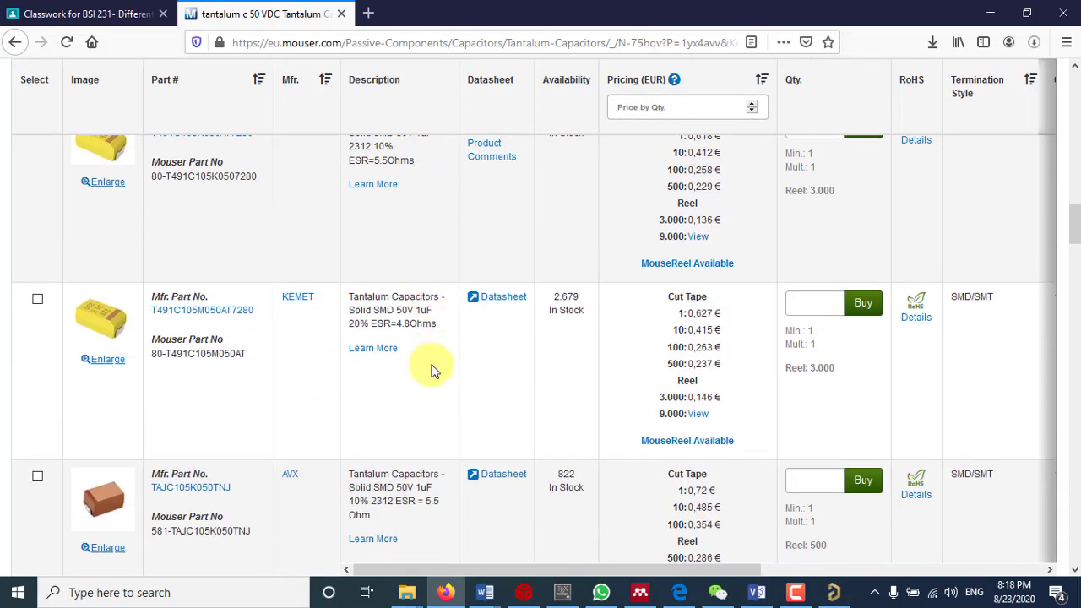
pyautogui.scroll(-2, 435, 367)
pyautogui.scroll(-1, 429, 346)
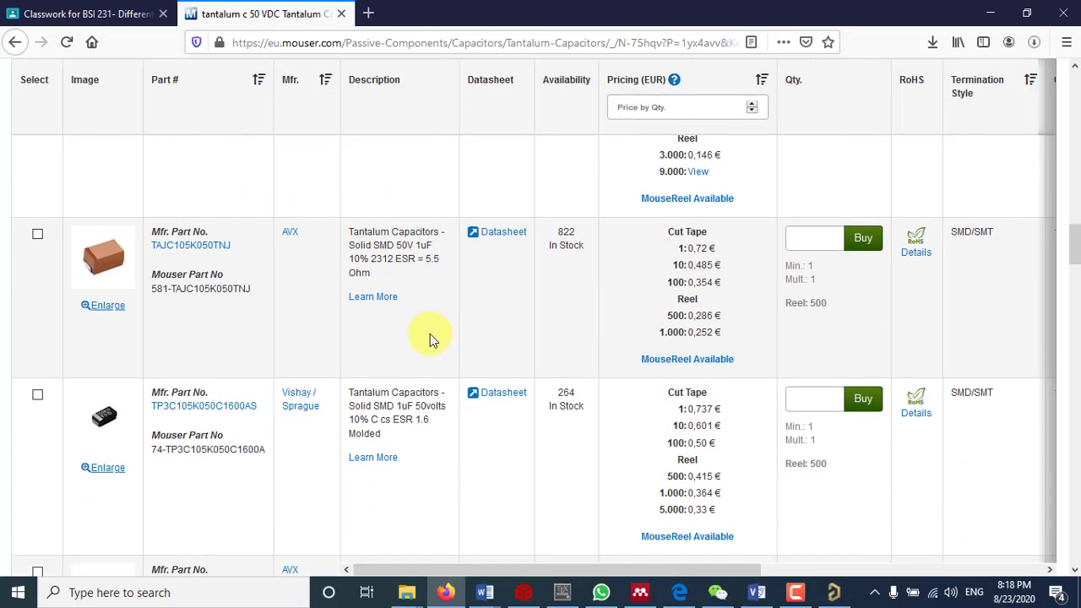
pyautogui.scroll(-3, 410, 355)
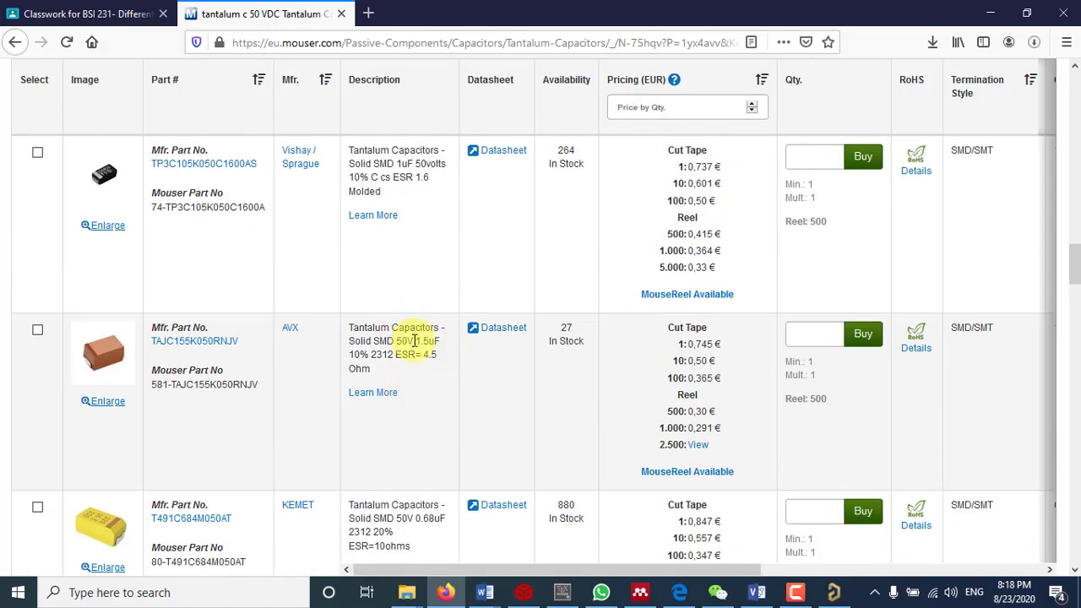
pyautogui.scroll(-5, 452, 379)
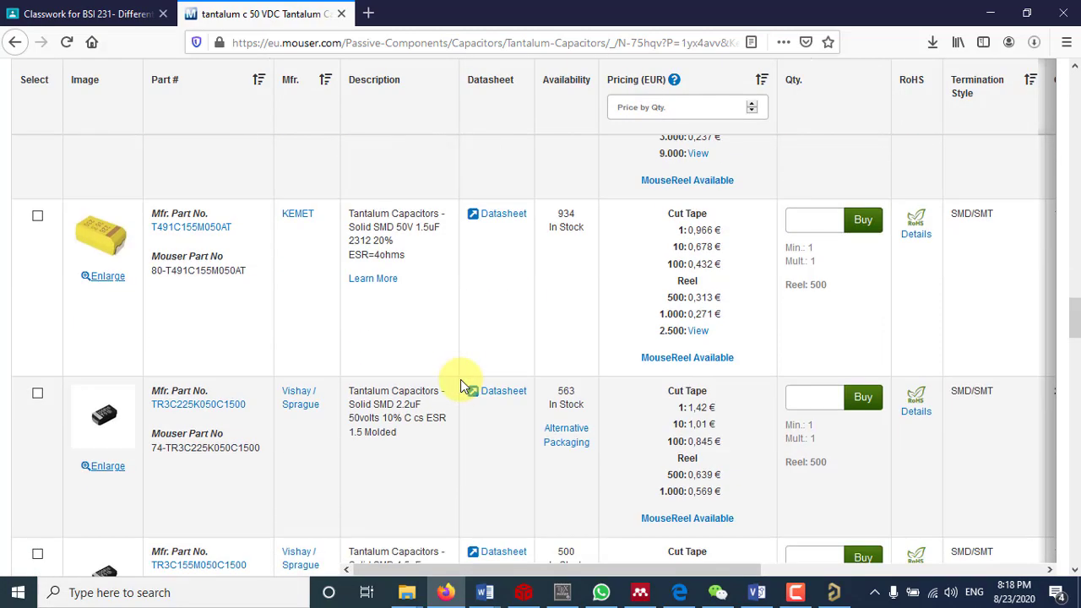
pyautogui.scroll(-4, 461, 379)
pyautogui.scroll(-3, 461, 385)
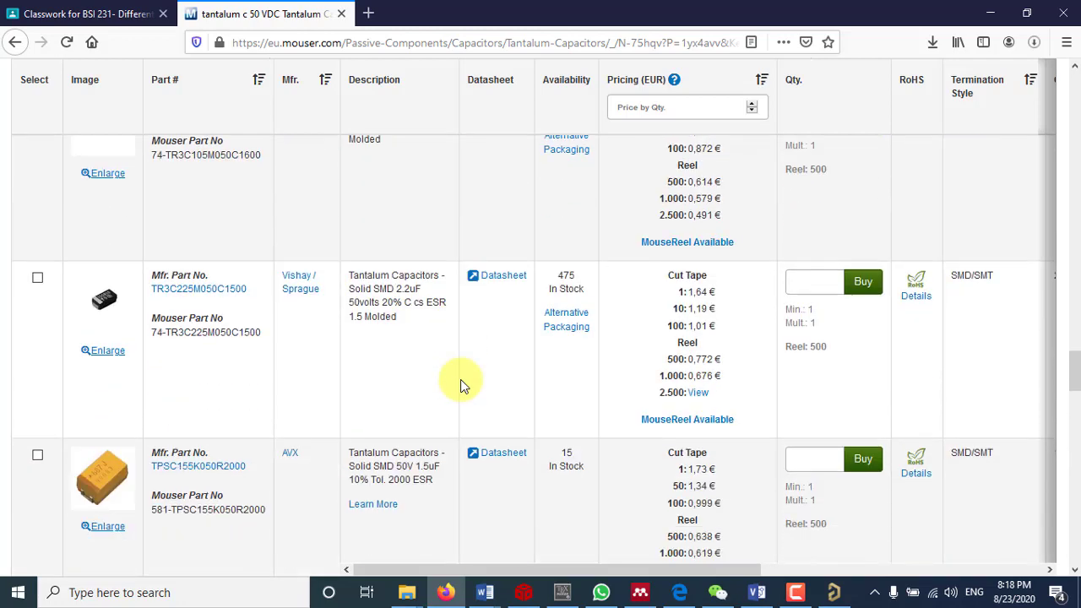
pyautogui.scroll(-3, 463, 385)
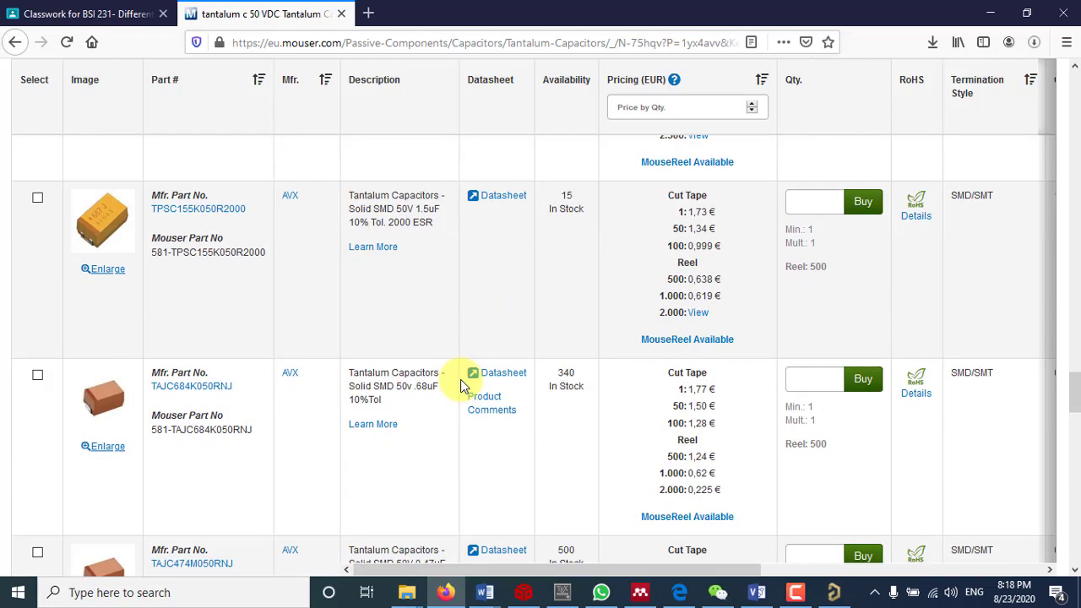
pyautogui.scroll(-2, 463, 386)
pyautogui.scroll(-3, 460, 379)
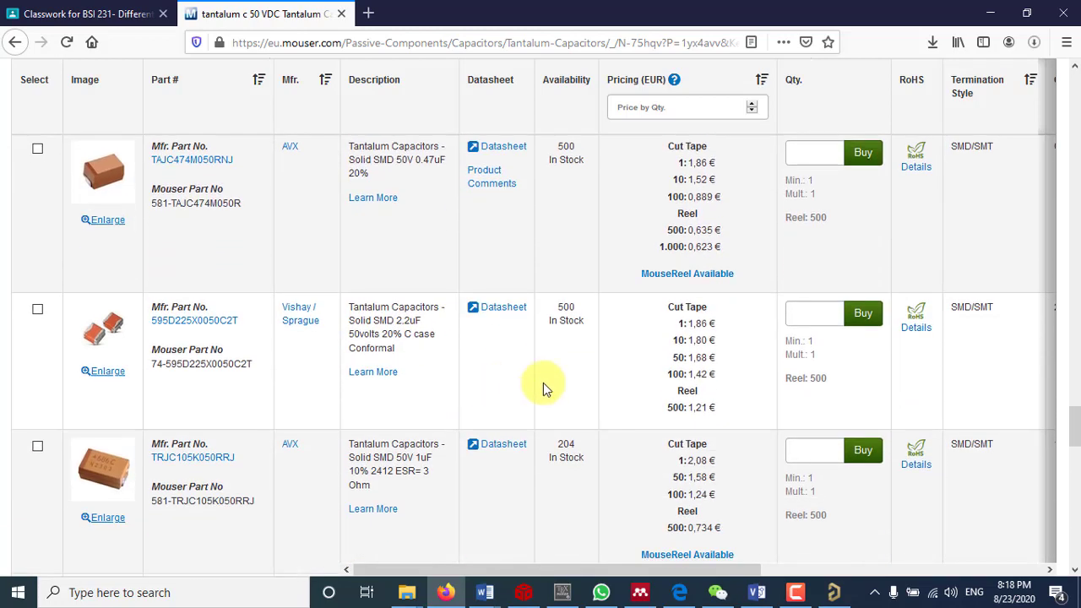
pyautogui.scroll(-8, 1073, 431)
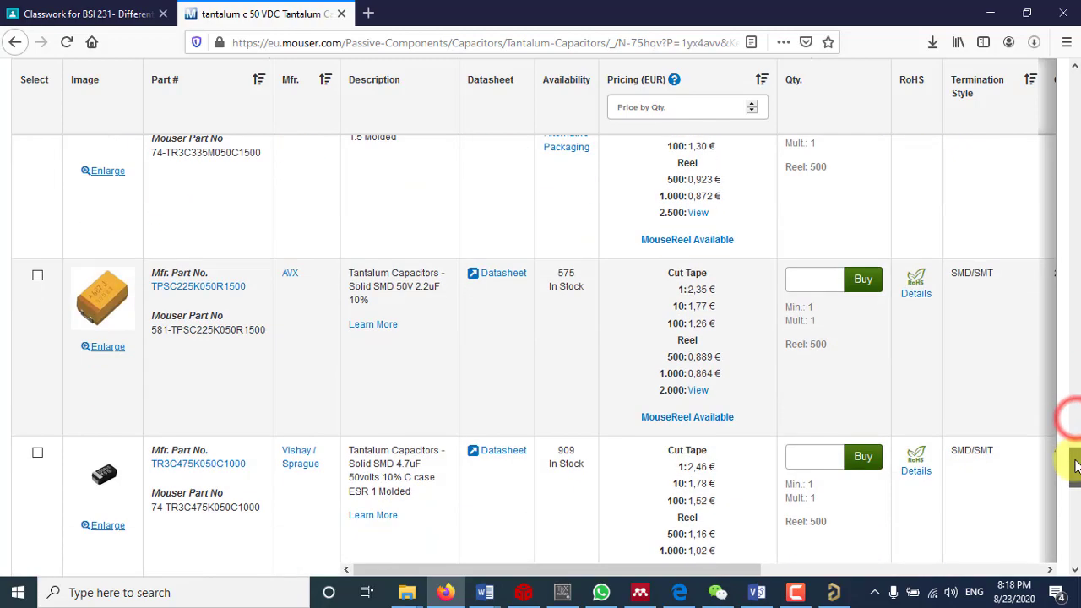
# Filter the 50 VDC tantalum capacitors by a capacitance of 22 uF and review the matching parts.
pyautogui.moveTo(1077, 490); pyautogui.dragTo(1071, 121)
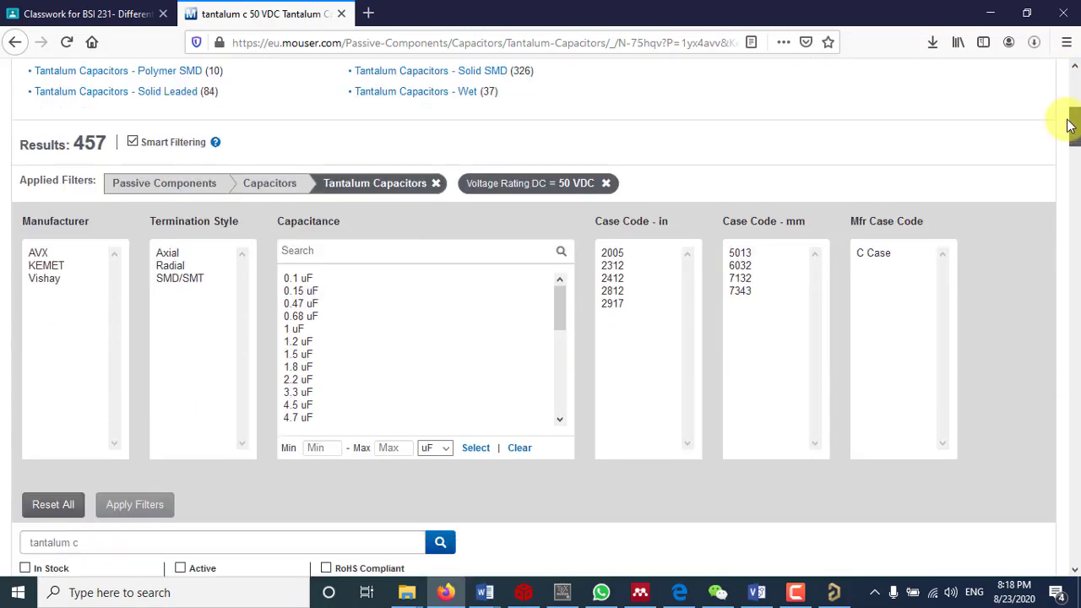
pyautogui.scroll(-3, 375, 327)
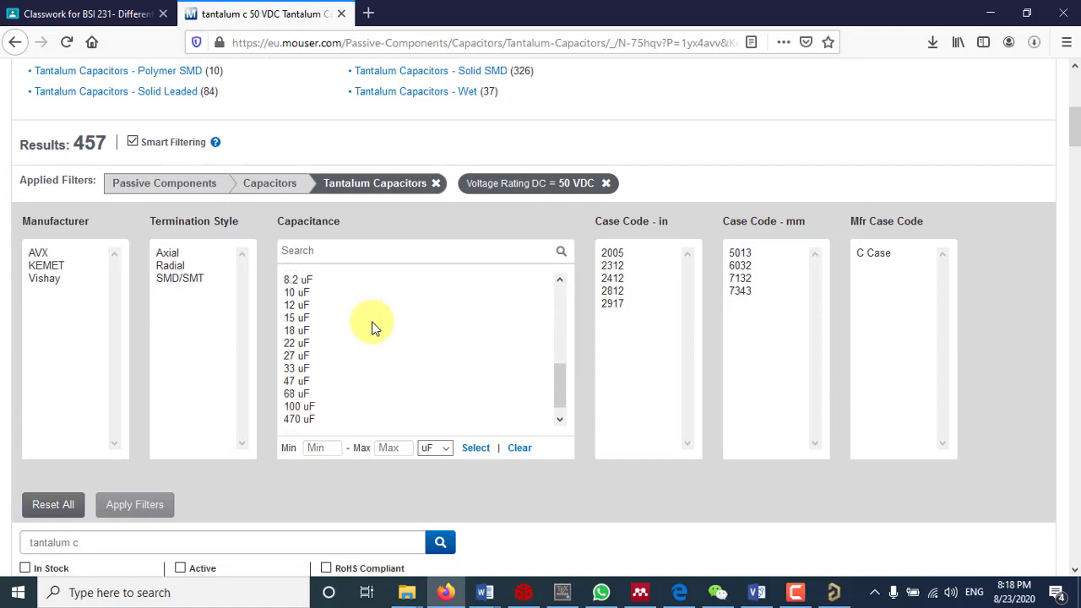
pyautogui.click(298, 343)
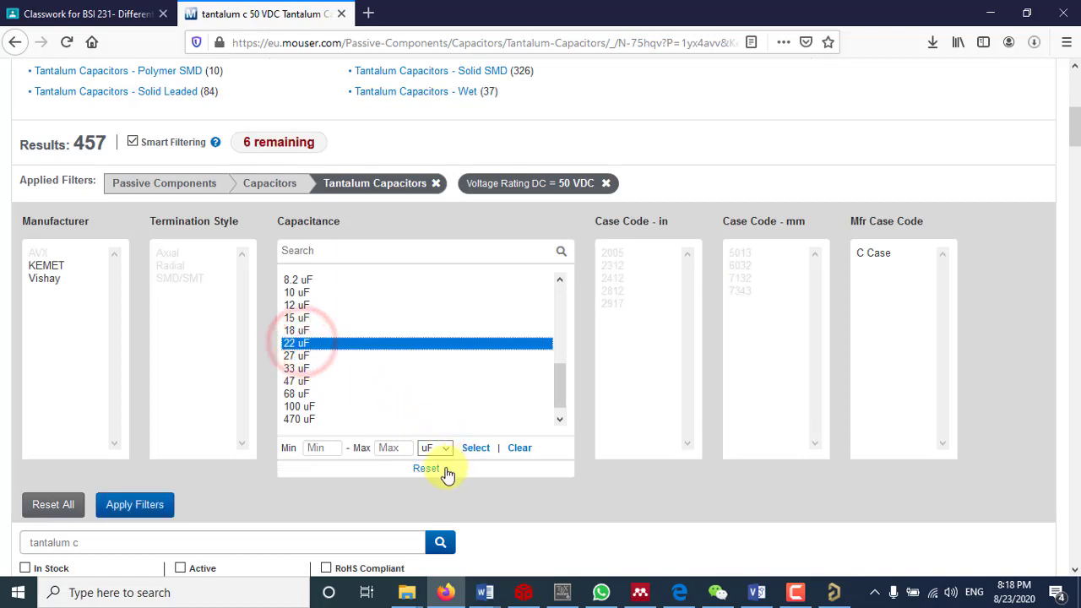
pyautogui.click(161, 507)
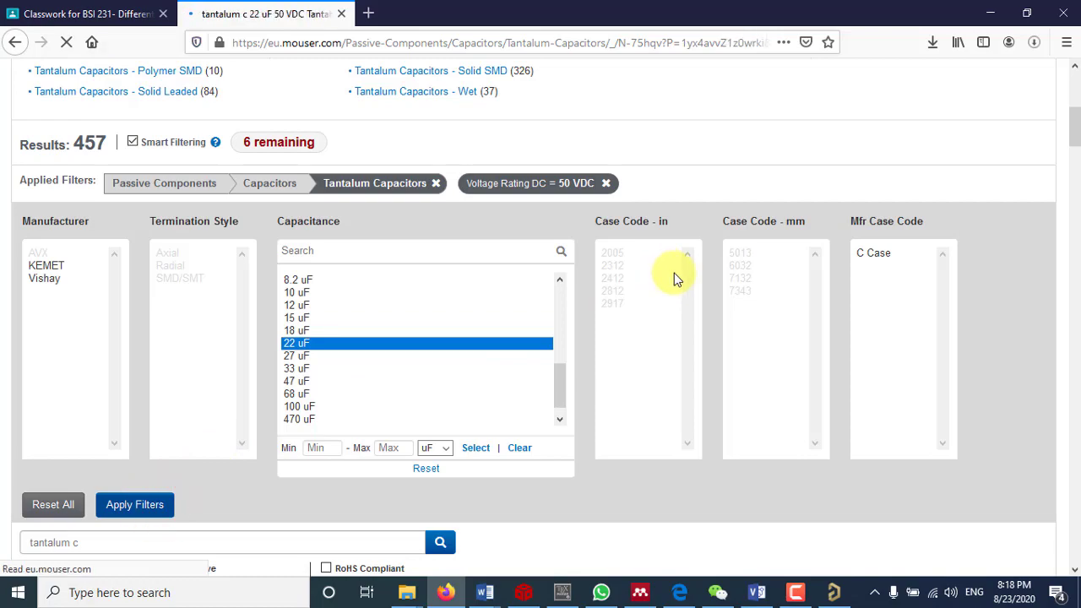
pyautogui.scroll(-6, 630, 287)
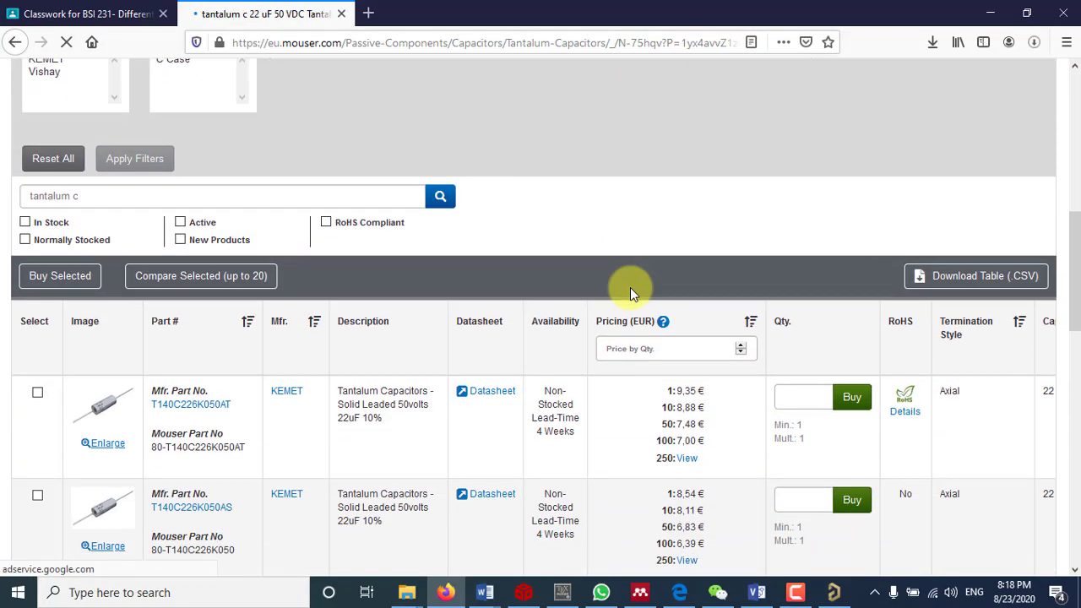
pyautogui.scroll(-10, 630, 287)
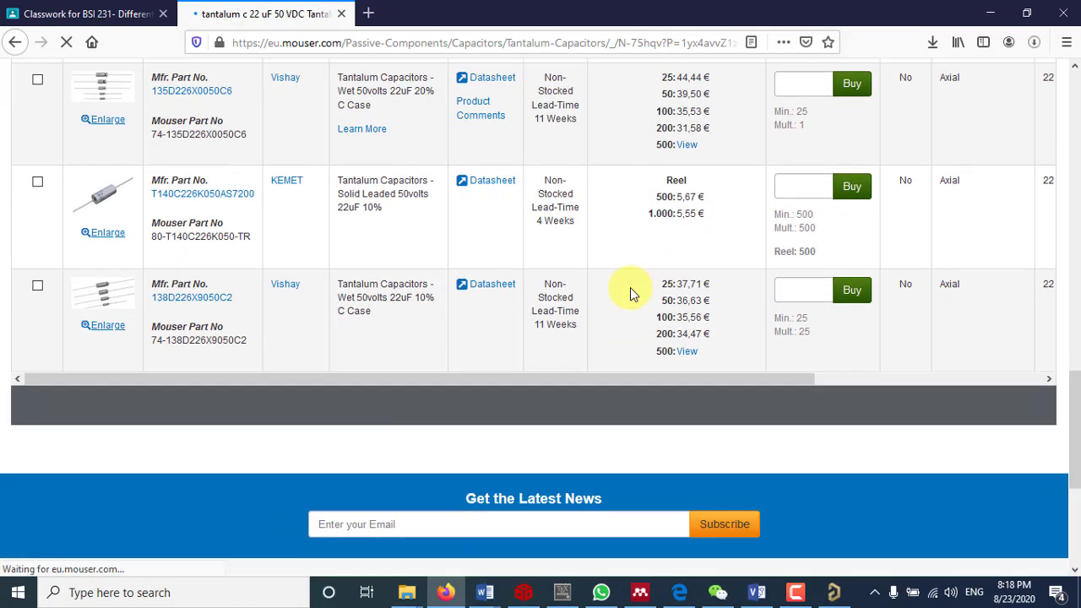
pyautogui.scroll(-1, 630, 293)
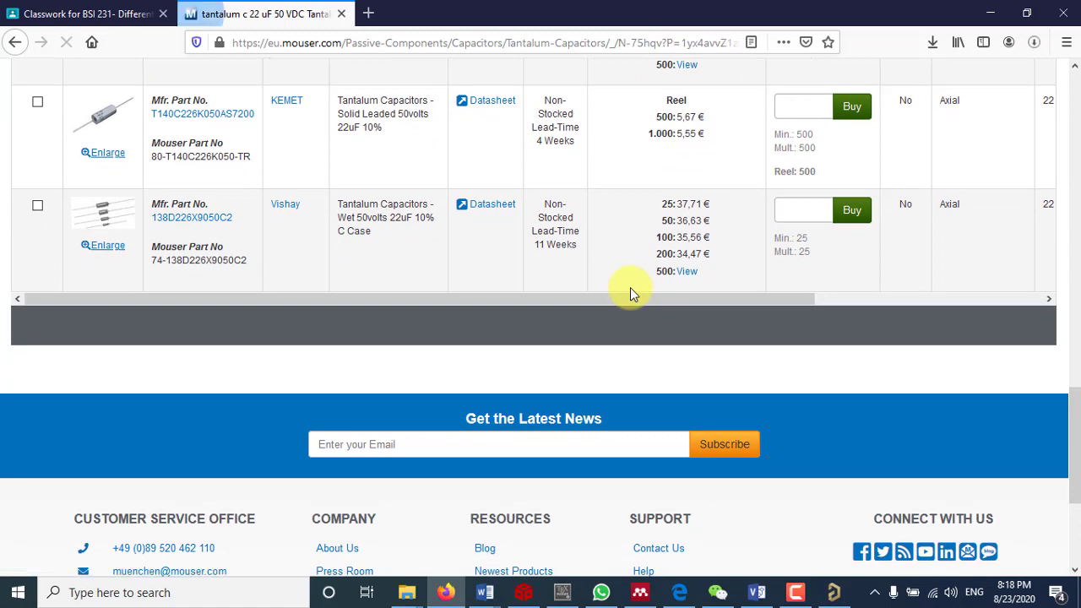
pyautogui.scroll(2, 630, 293)
pyautogui.scroll(6, 630, 287)
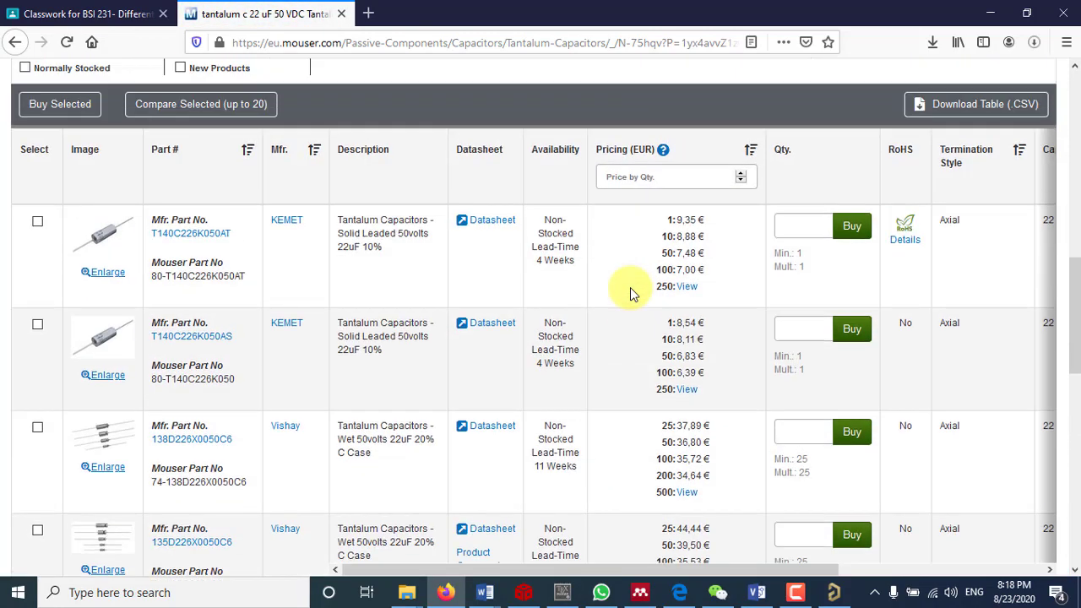
pyautogui.scroll(3, 454, 234)
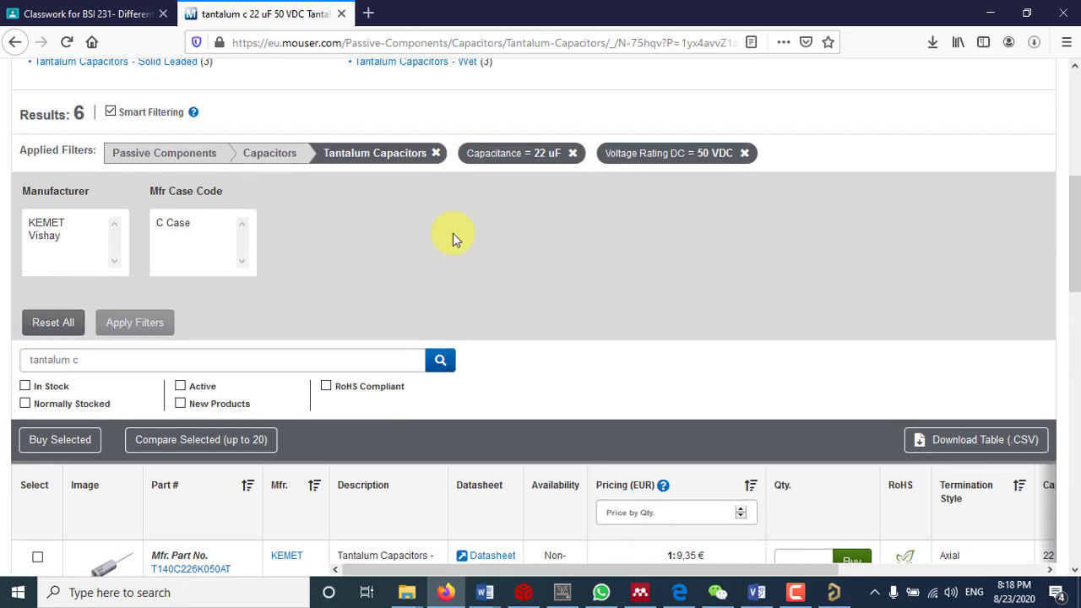
# Return to the 50 VDC results and filter them by a capacitance of 10 uF instead.
pyautogui.click(13, 46)
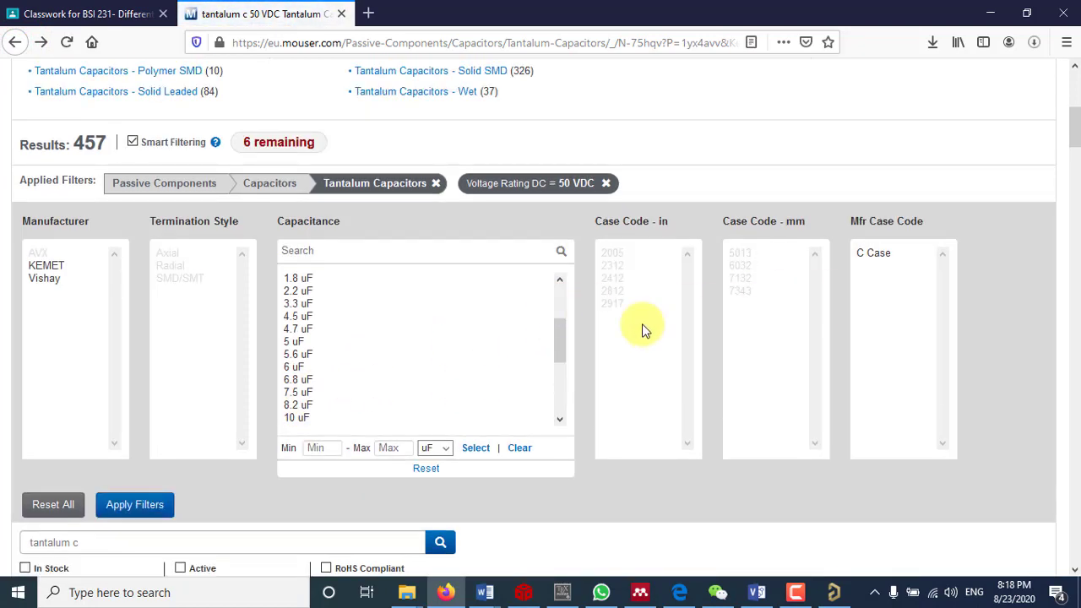
pyautogui.scroll(-3, 386, 338)
pyautogui.click(385, 336)
pyautogui.scroll(-1, 386, 337)
pyautogui.scroll(4, 385, 338)
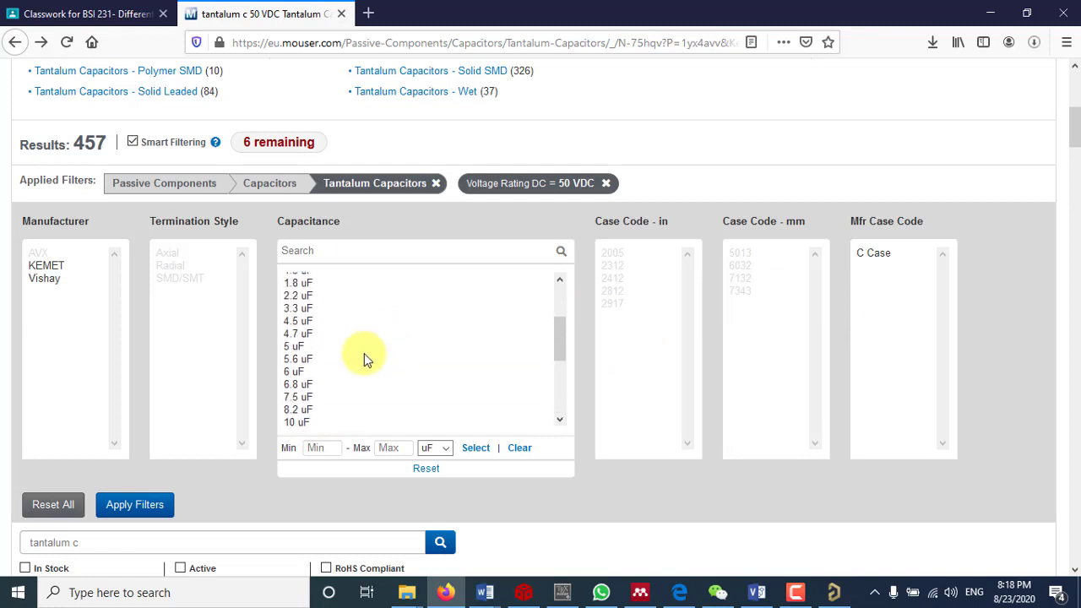
pyautogui.scroll(-2, 346, 372)
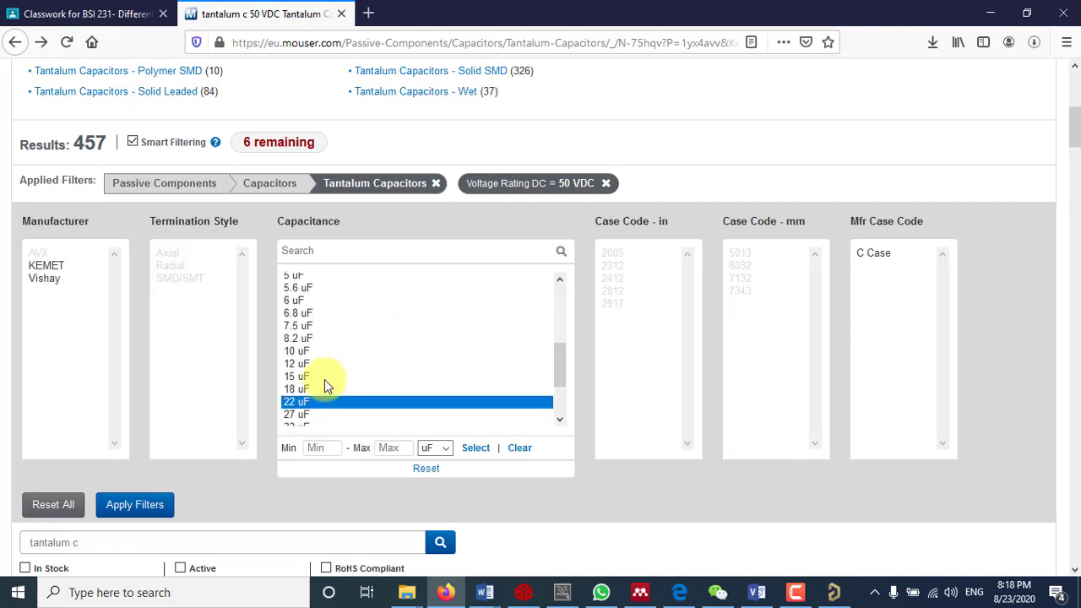
pyautogui.click(297, 350)
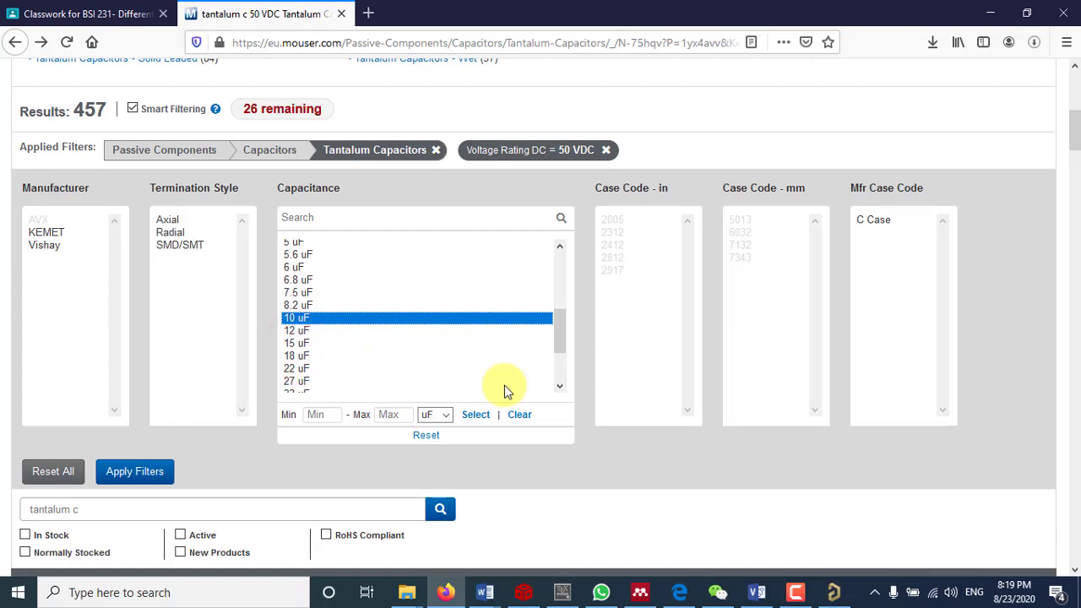
pyautogui.click(139, 471)
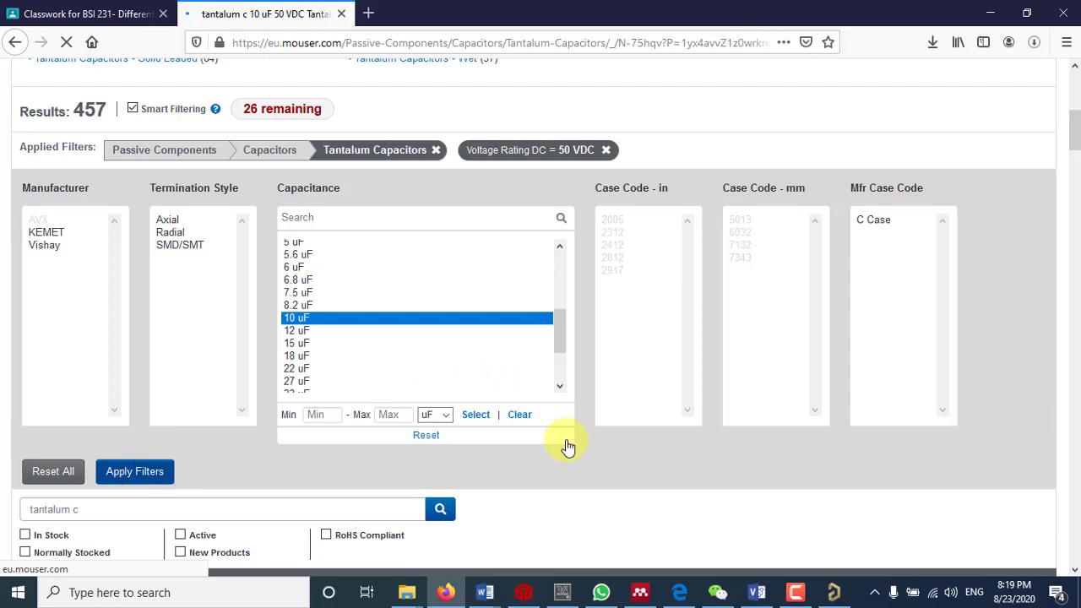
# Examine the 10 uF, 50 VDC capacitor listings for their termination style and availability.
pyautogui.scroll(-6, 490, 414)
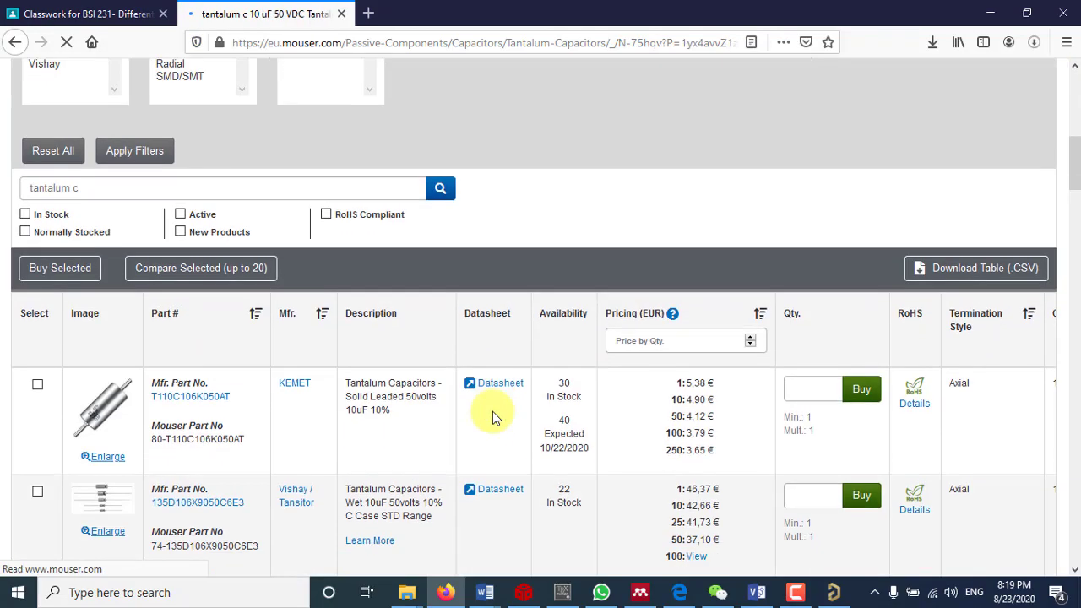
pyautogui.scroll(-10, 492, 414)
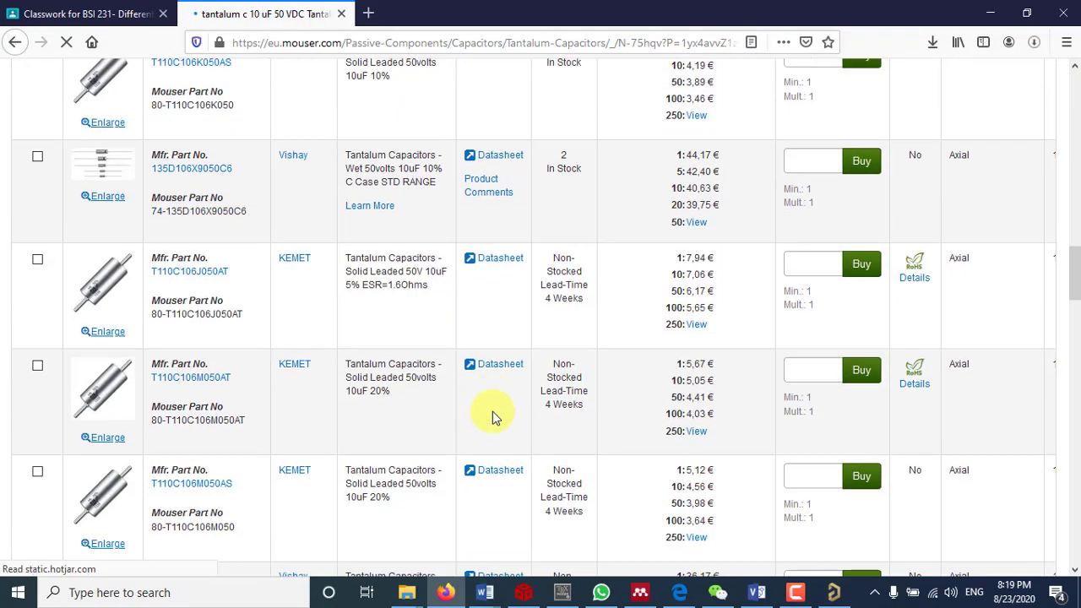
pyautogui.scroll(-8, 495, 418)
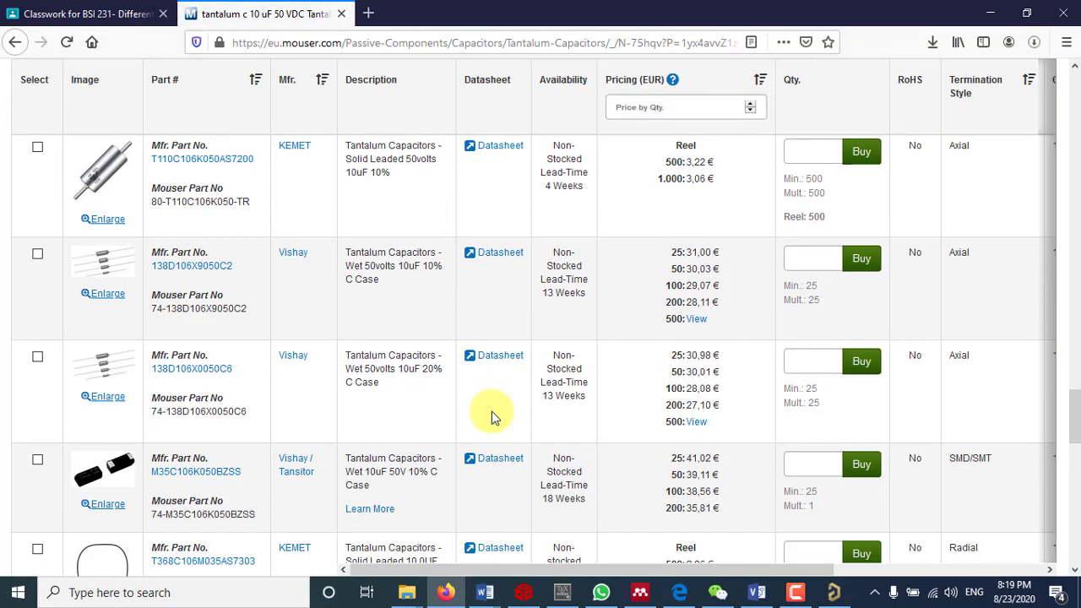
pyautogui.scroll(-10, 492, 412)
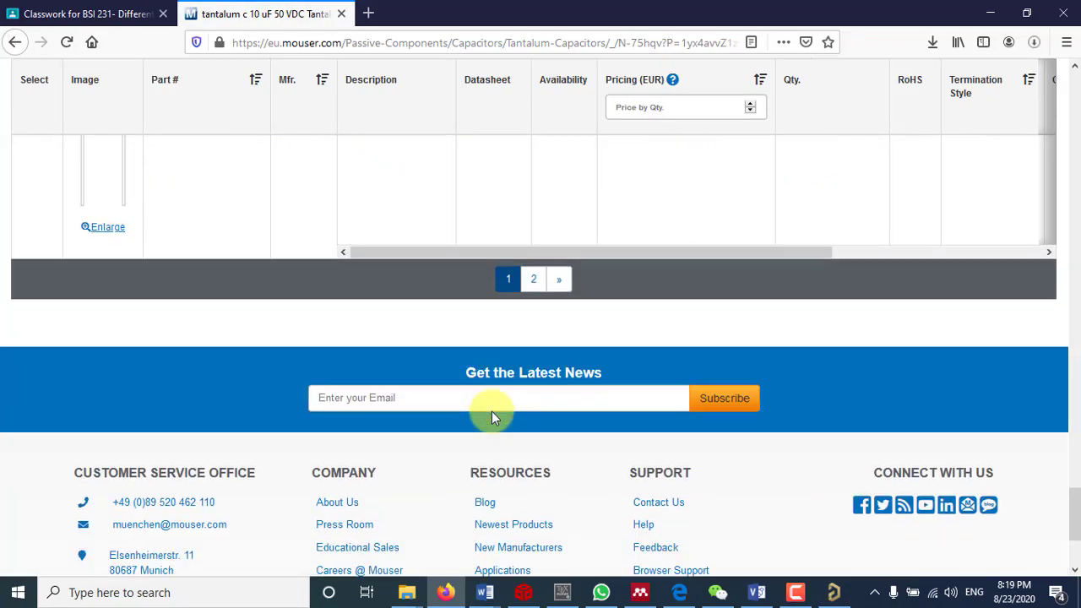
pyautogui.scroll(10, 492, 414)
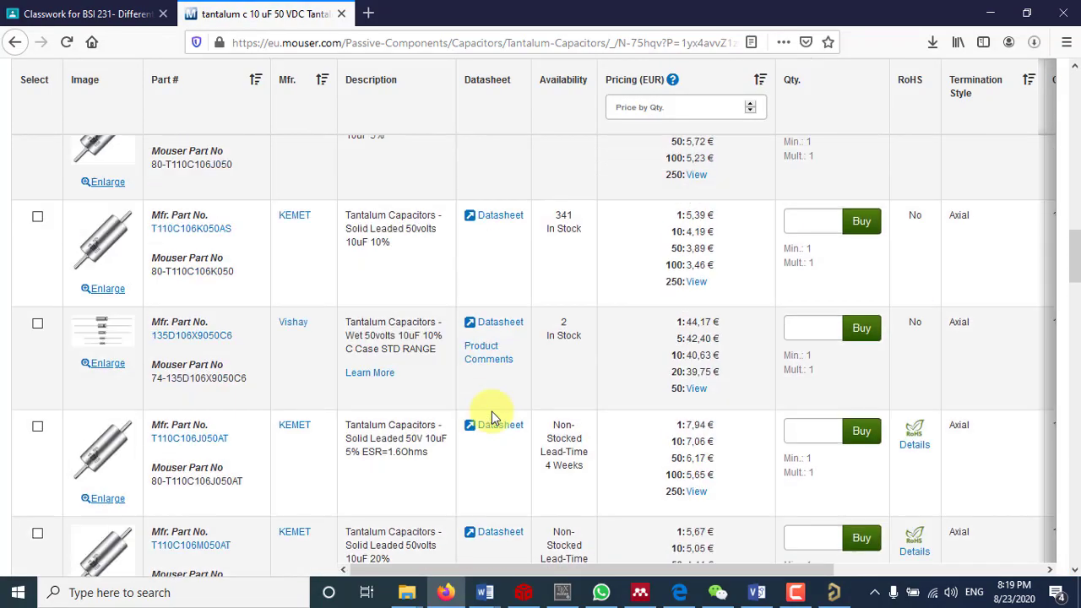
pyautogui.scroll(15, 492, 416)
pyautogui.scroll(-3, 492, 417)
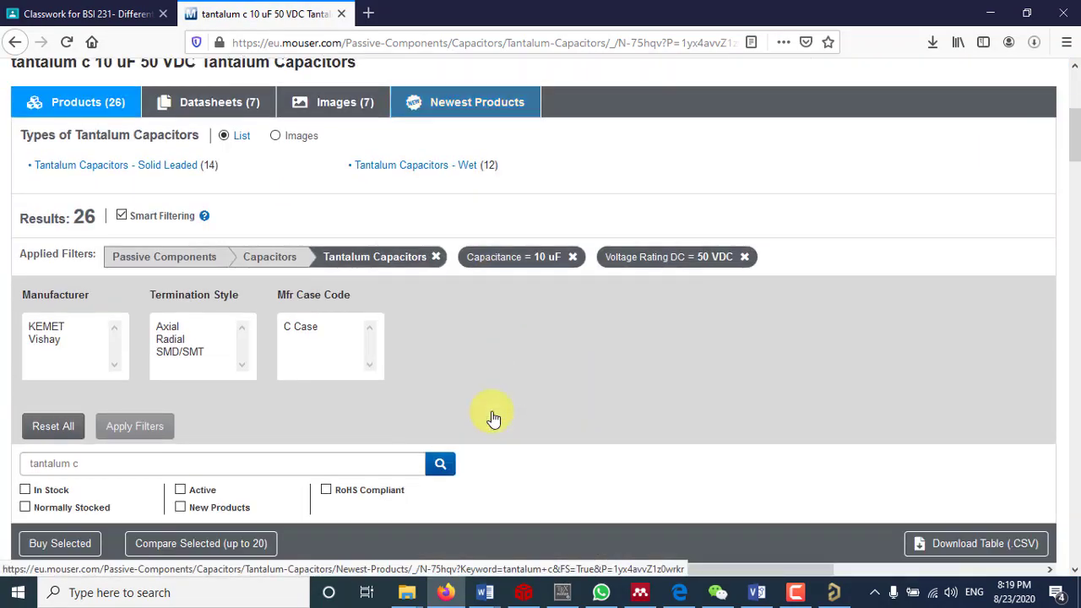
# Return to the full tantalum capacitor results without voltage or capacitance filters and select a 35 VDC voltage rating.
pyautogui.click(10, 43)
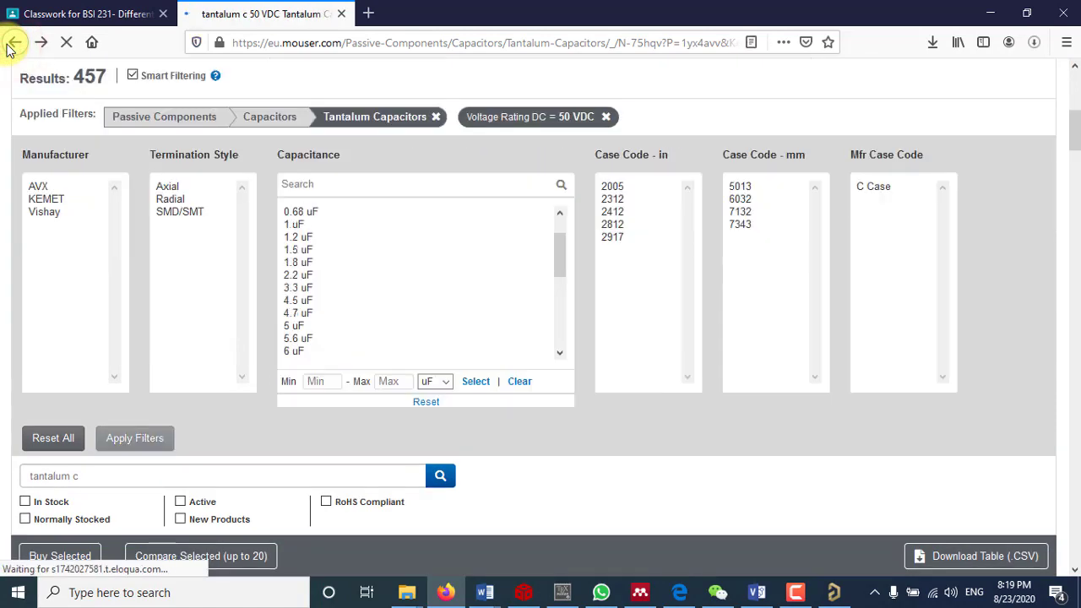
pyautogui.click(11, 43)
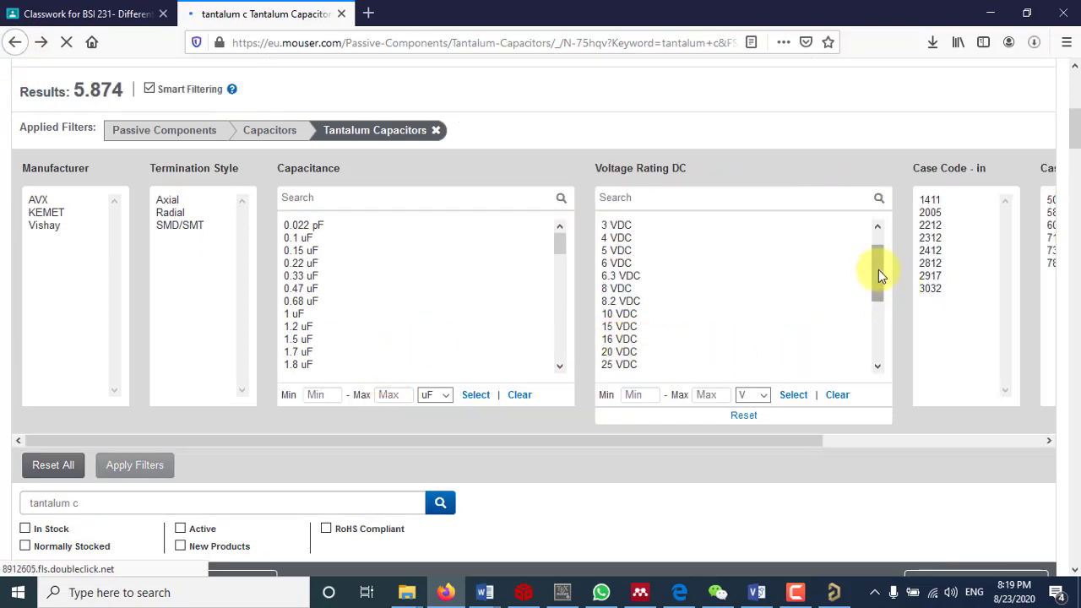
pyautogui.moveTo(878, 275); pyautogui.dragTo(881, 309)
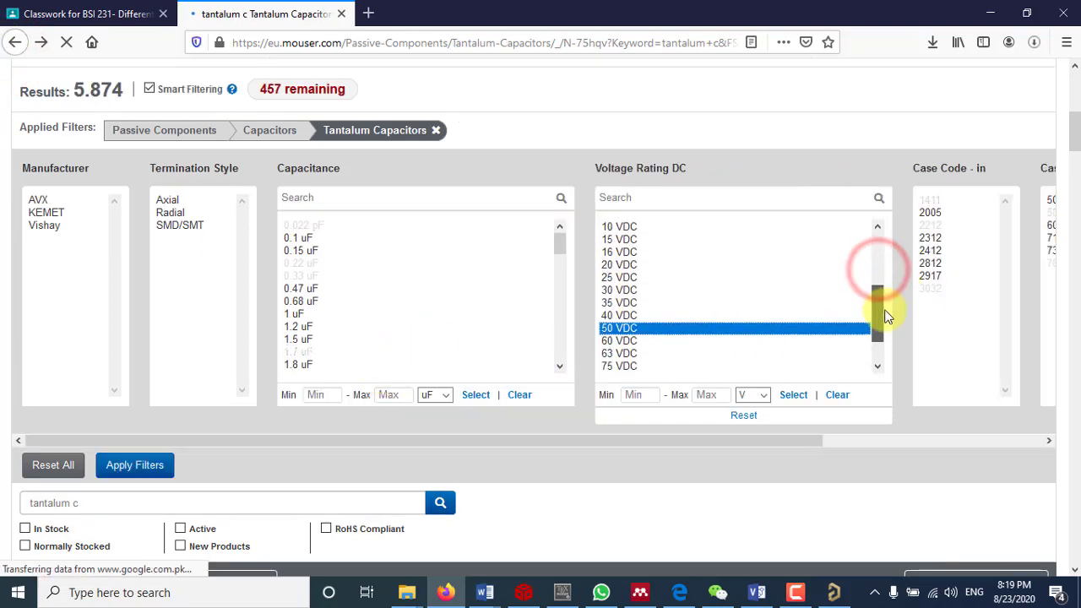
pyautogui.click(621, 302)
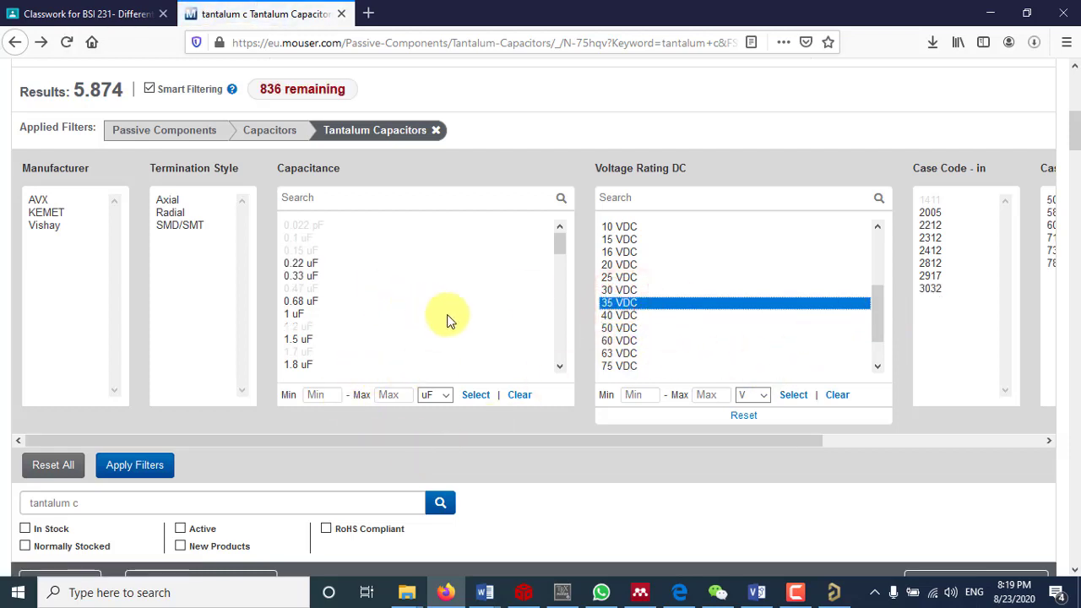
# Filter the 35 VDC tantalum capacitors by a capacitance of 47 uF and review the matching parts.
pyautogui.moveTo(559, 244); pyautogui.dragTo(560, 330)
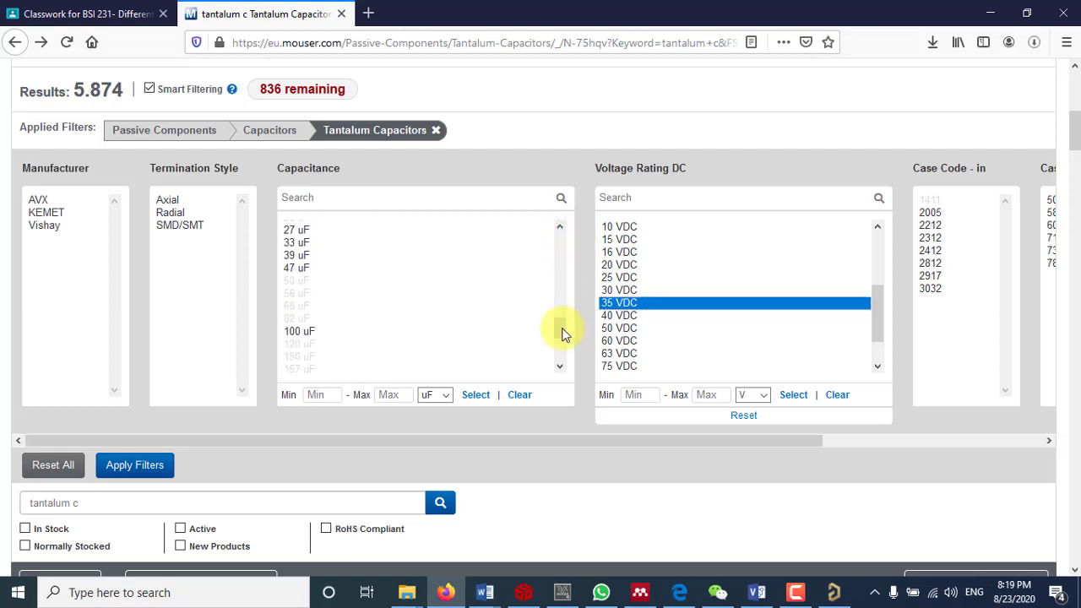
pyautogui.click(287, 267)
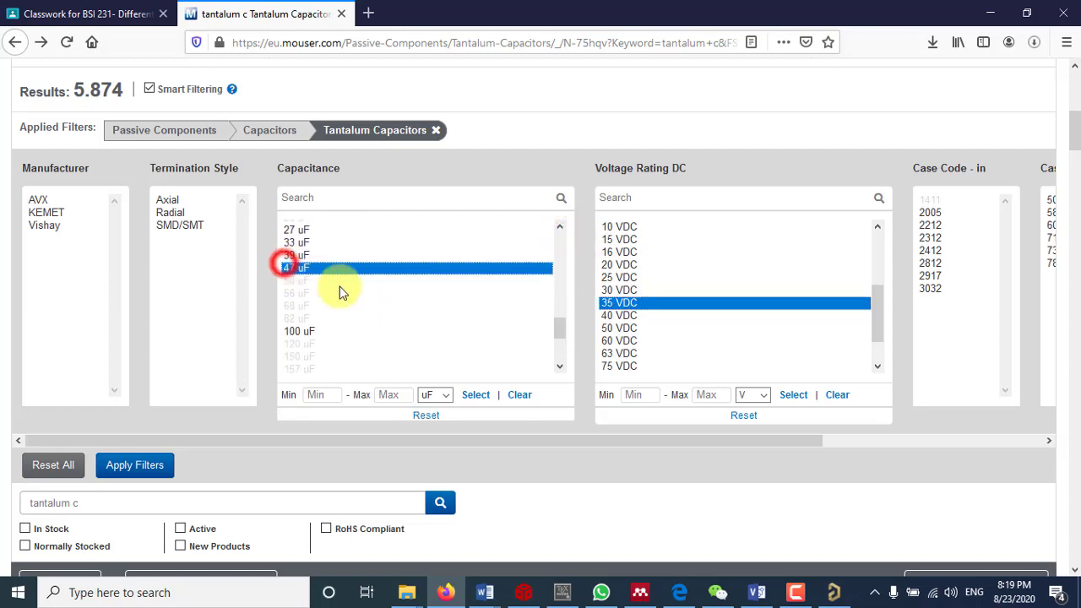
pyautogui.click(152, 475)
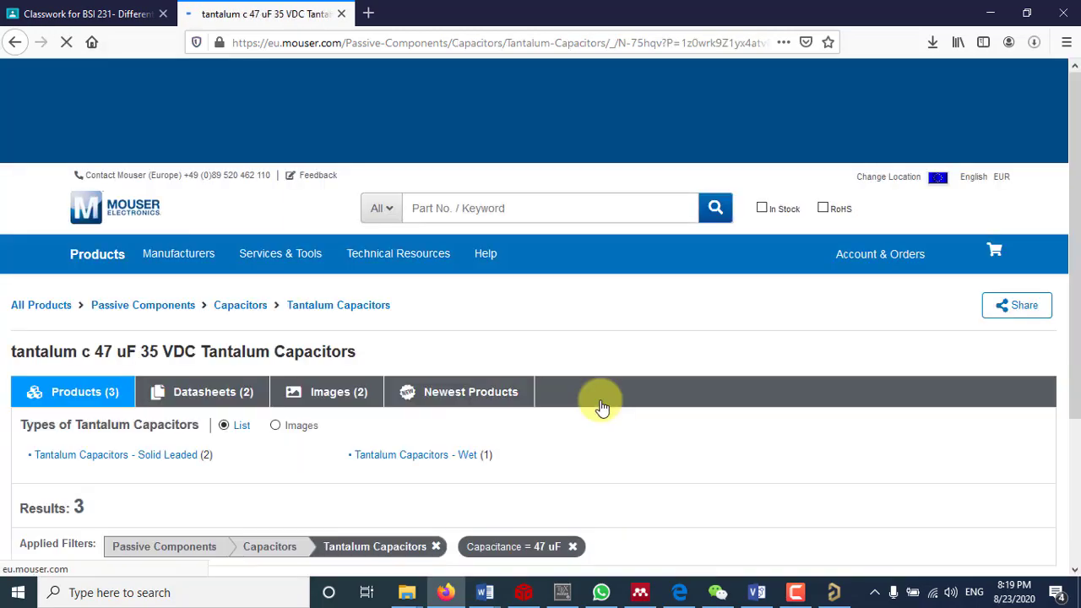
pyautogui.scroll(-10, 602, 408)
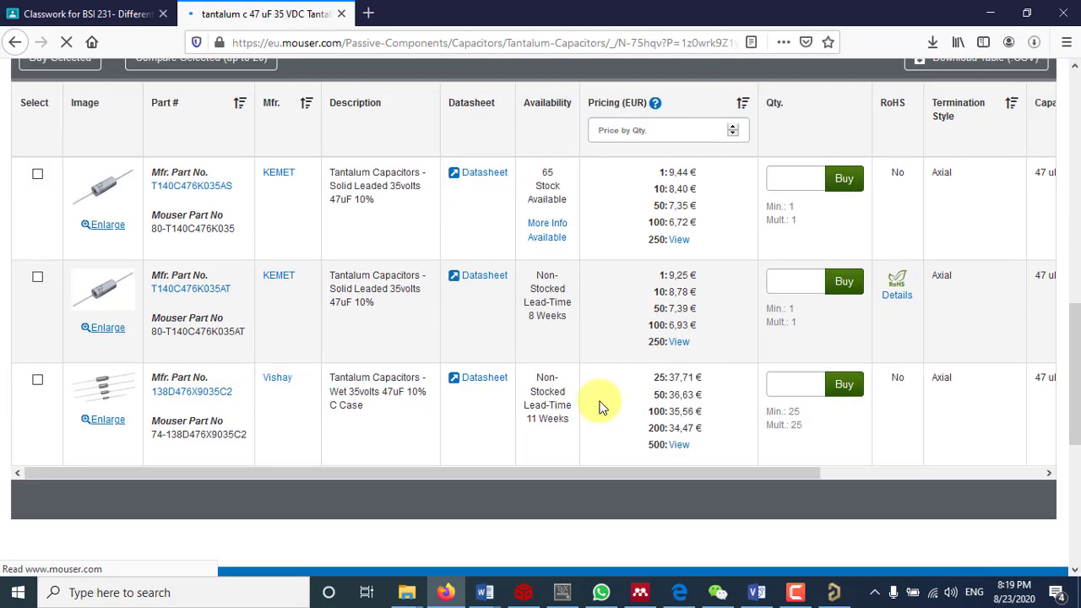
pyautogui.scroll(-3, 600, 407)
pyautogui.scroll(5, 599, 406)
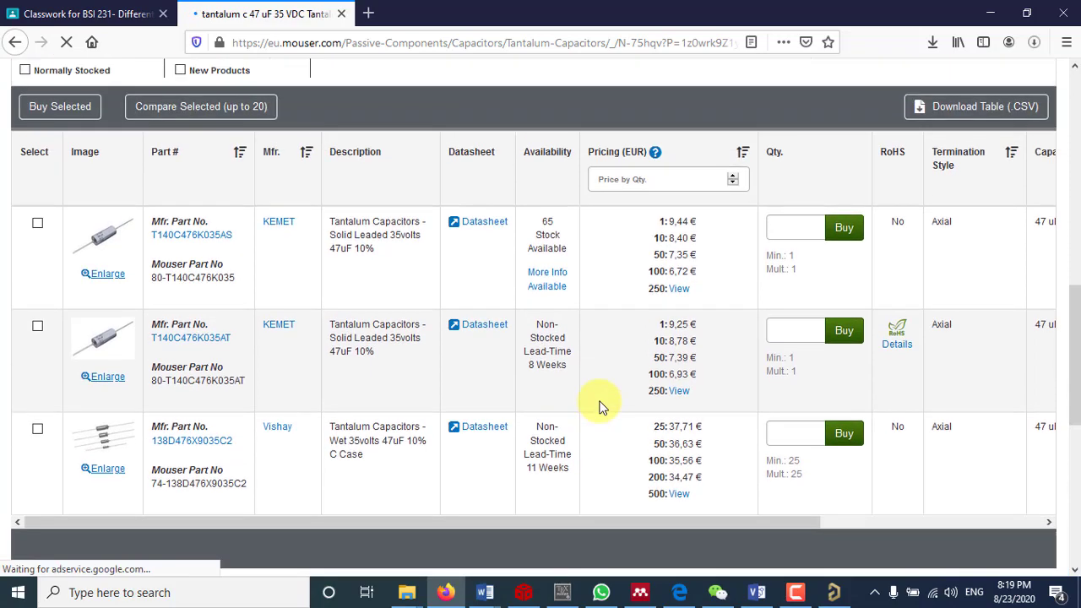
pyautogui.scroll(1, 595, 407)
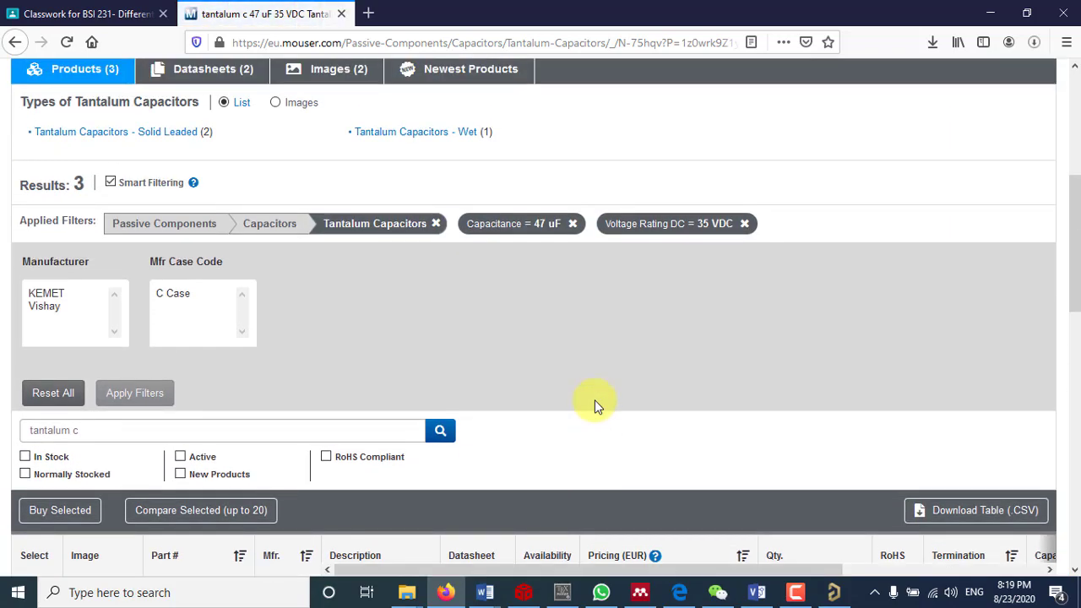
# Return to the previous results and filter the 35 VDC capacitors by a capacitance of 10 uF instead.
pyautogui.click(15, 42)
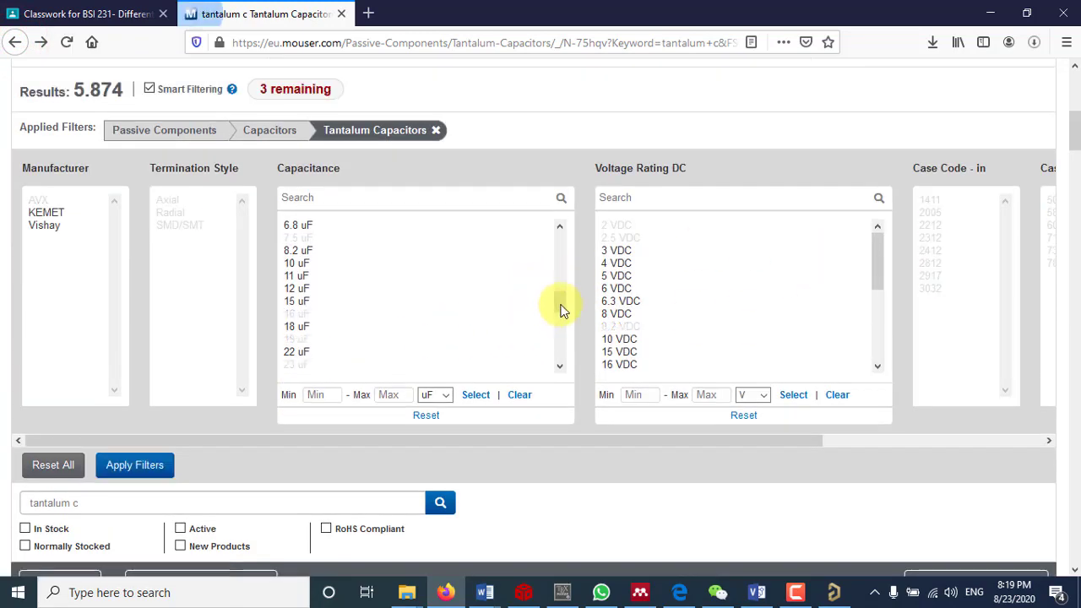
pyautogui.moveTo(560, 304); pyautogui.dragTo(567, 279)
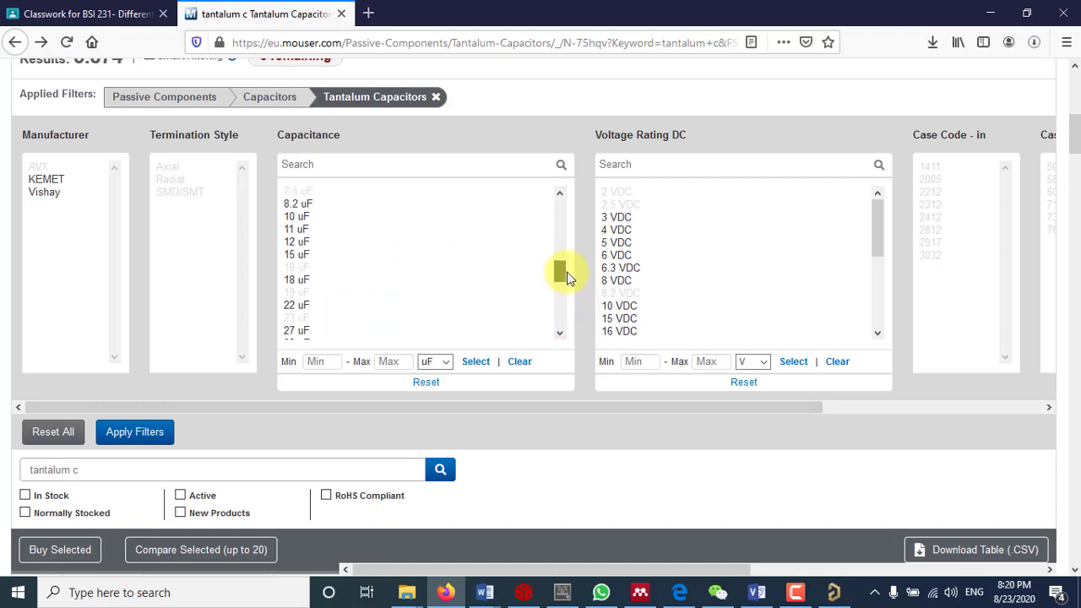
pyautogui.click(306, 218)
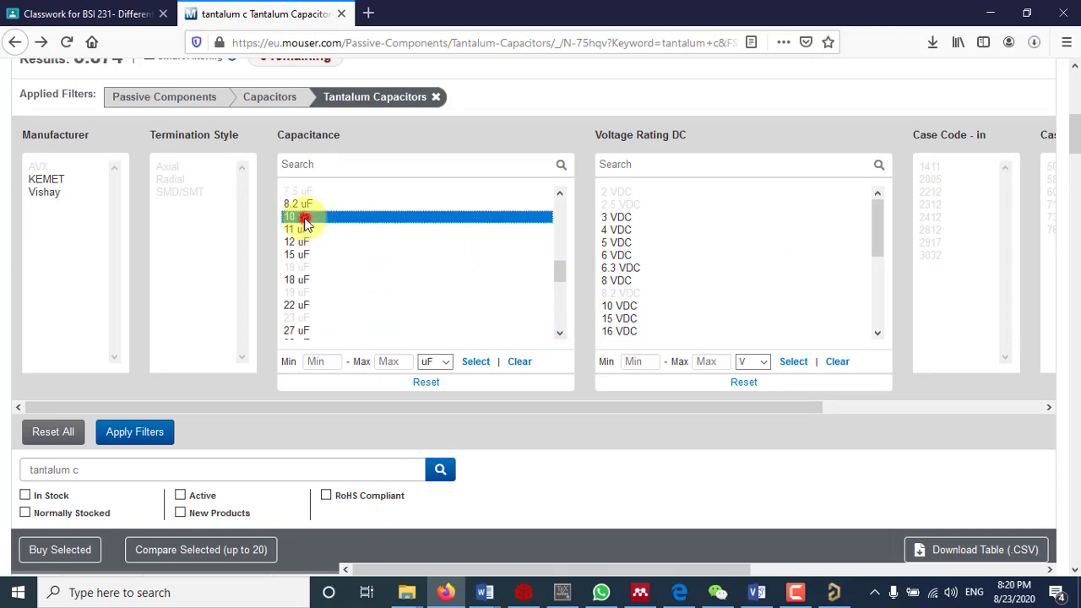
pyautogui.click(135, 434)
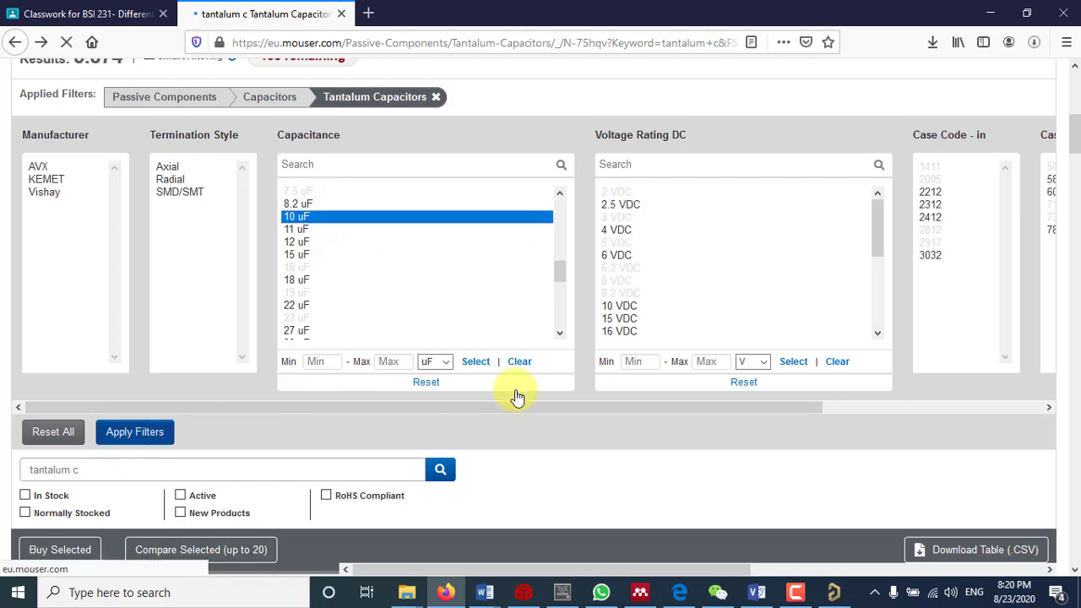
# Examine the 10 uF, 35 VDC capacitor listings, comparing their descriptions, availability, termination style and case codes.
pyautogui.scroll(-5, 516, 394)
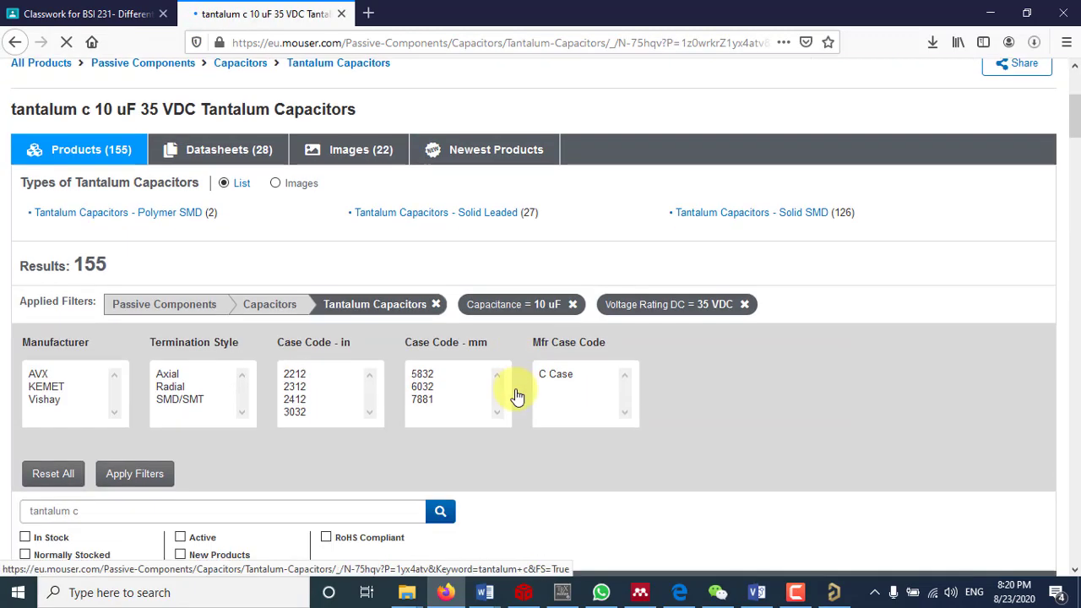
pyautogui.scroll(-2, 515, 394)
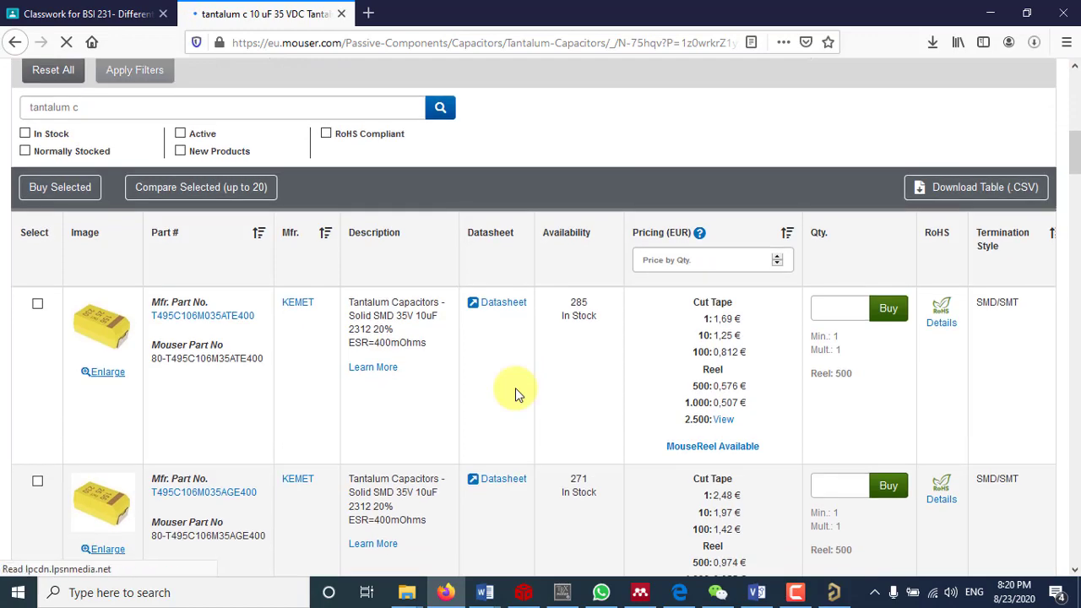
pyautogui.scroll(-2, 517, 393)
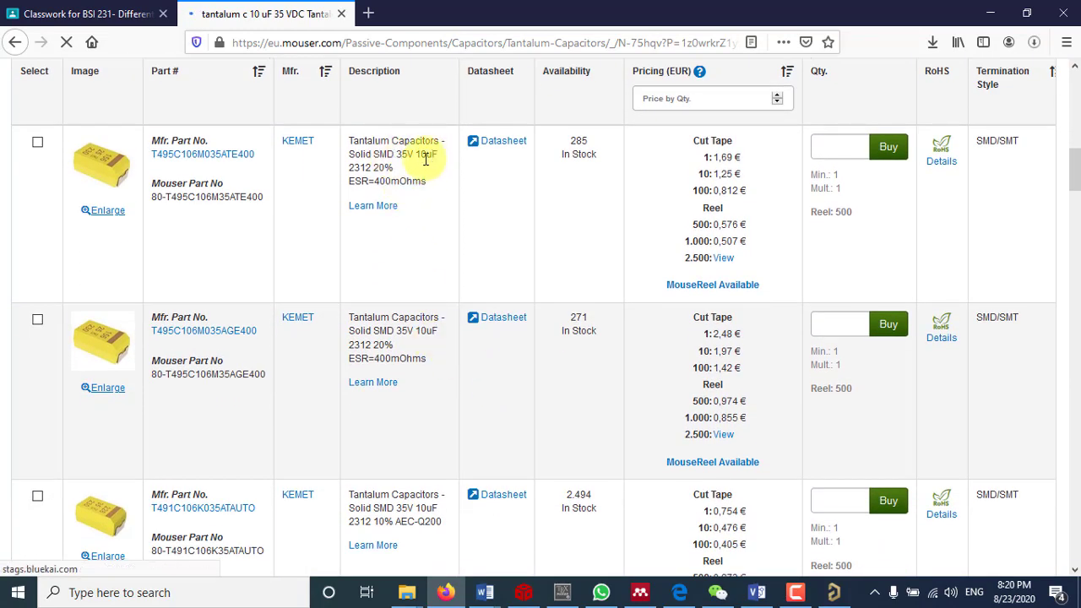
pyautogui.scroll(-3, 414, 250)
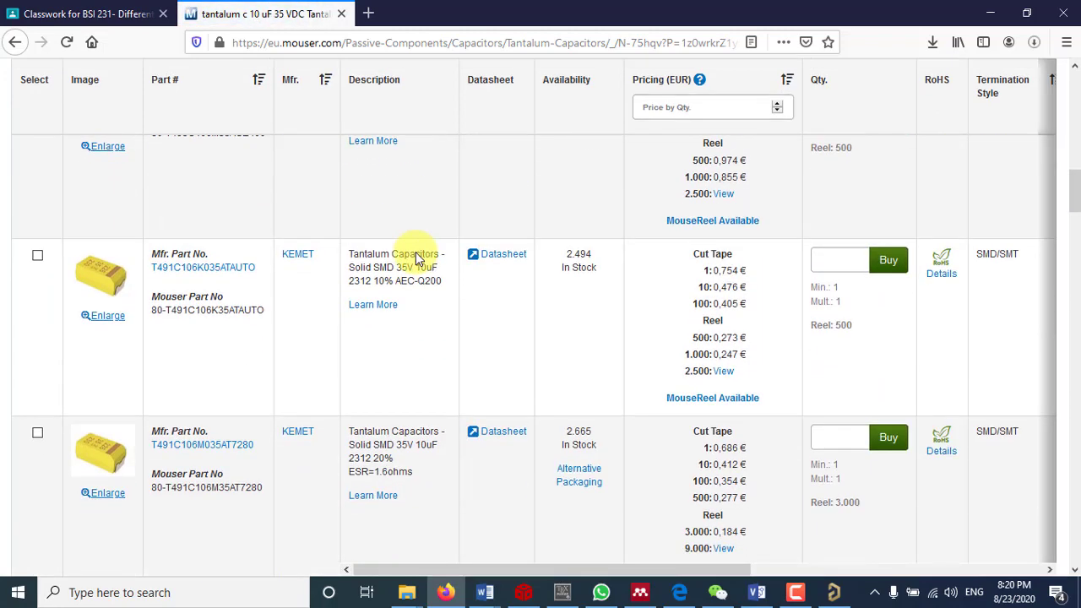
pyautogui.scroll(4, 416, 257)
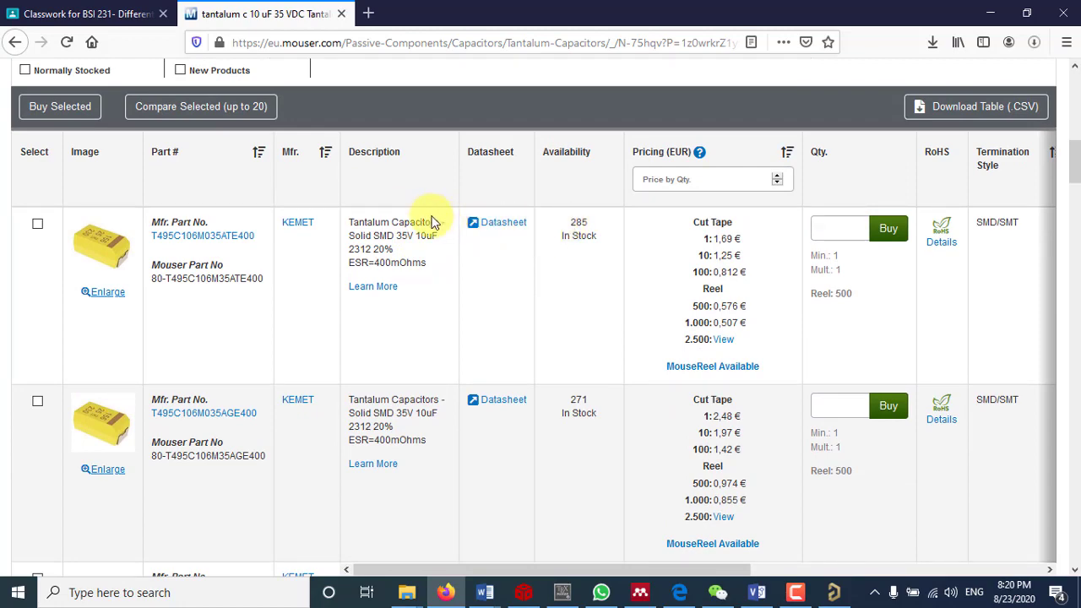
pyautogui.scroll(-2, 410, 253)
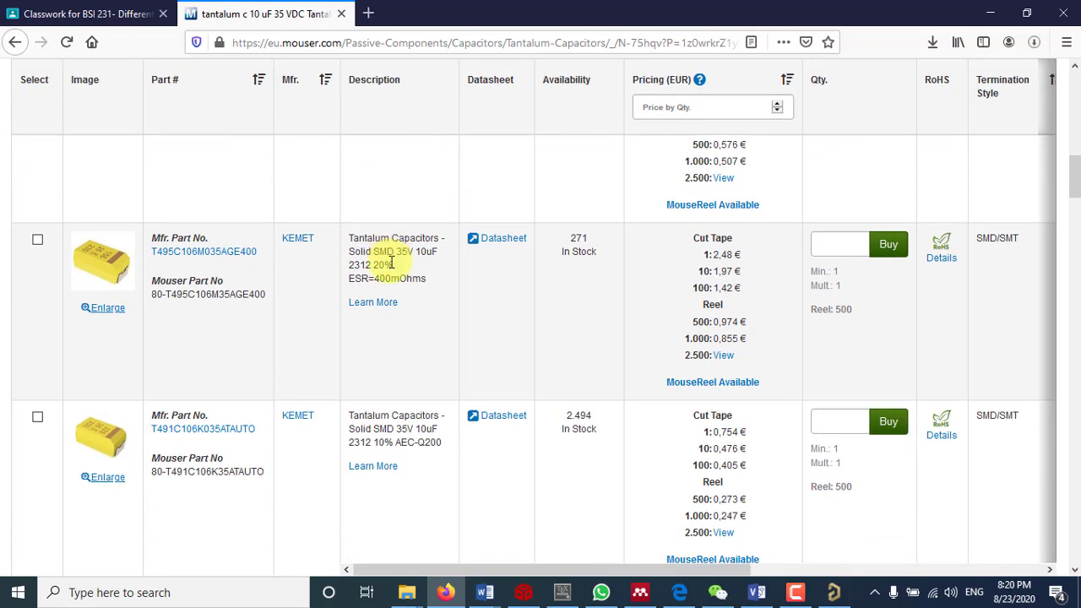
pyautogui.scroll(-3, 391, 263)
pyautogui.scroll(5, 391, 263)
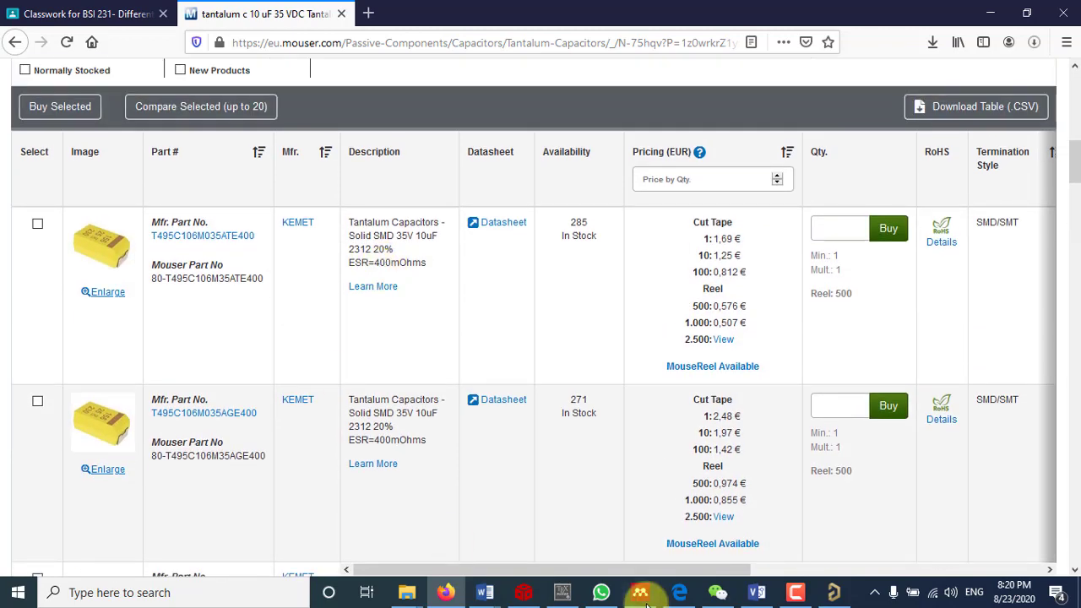
pyautogui.moveTo(651, 572); pyautogui.dragTo(944, 582)
pyautogui.scroll(-10, 862, 468)
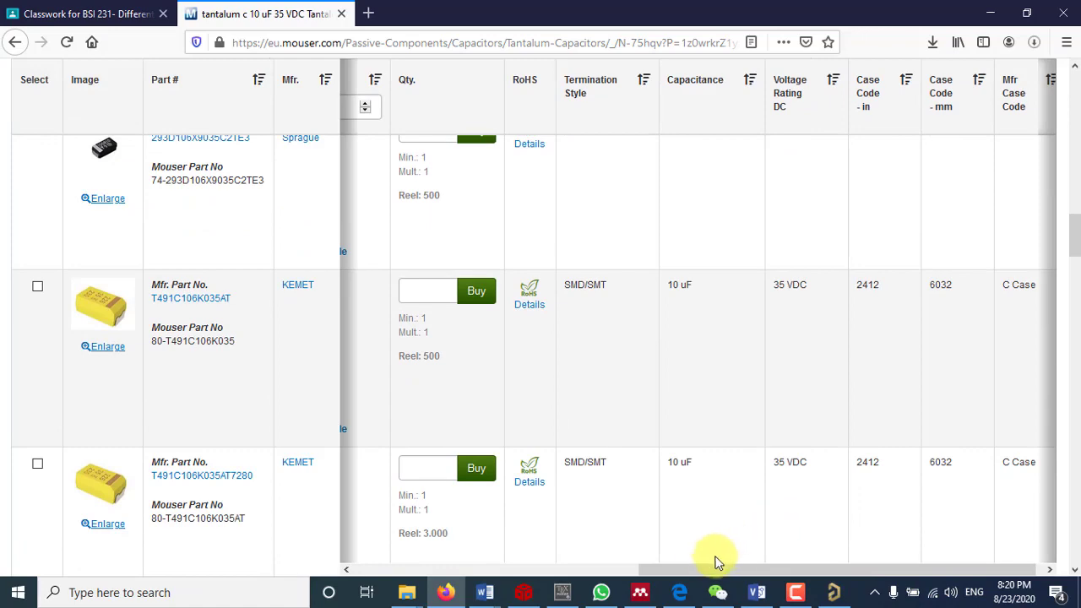
pyautogui.moveTo(700, 571); pyautogui.dragTo(207, 566)
pyautogui.scroll(10, 181, 342)
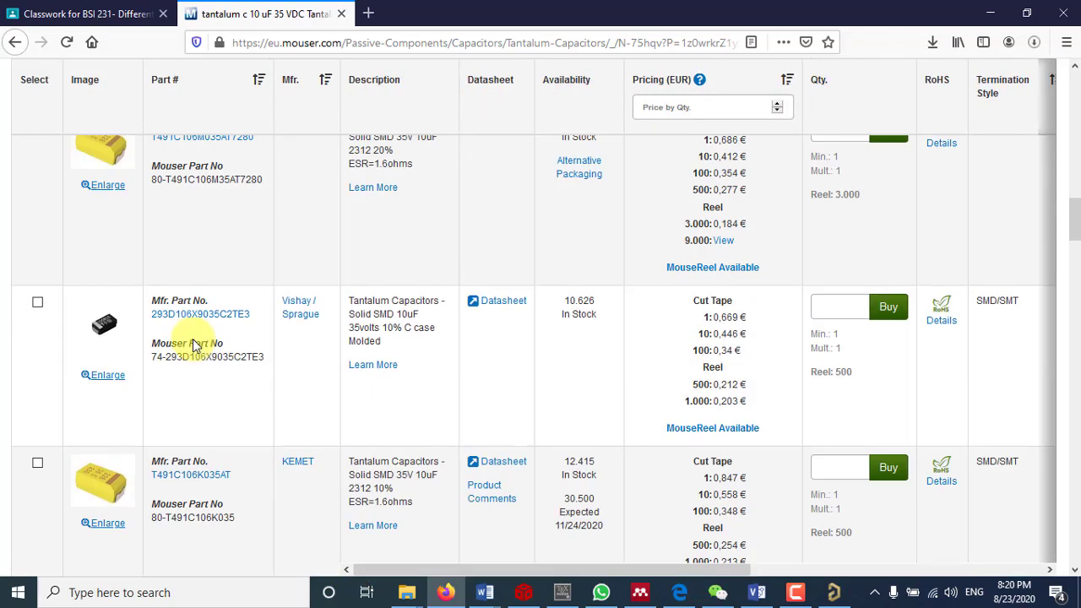
pyautogui.scroll(1, 189, 343)
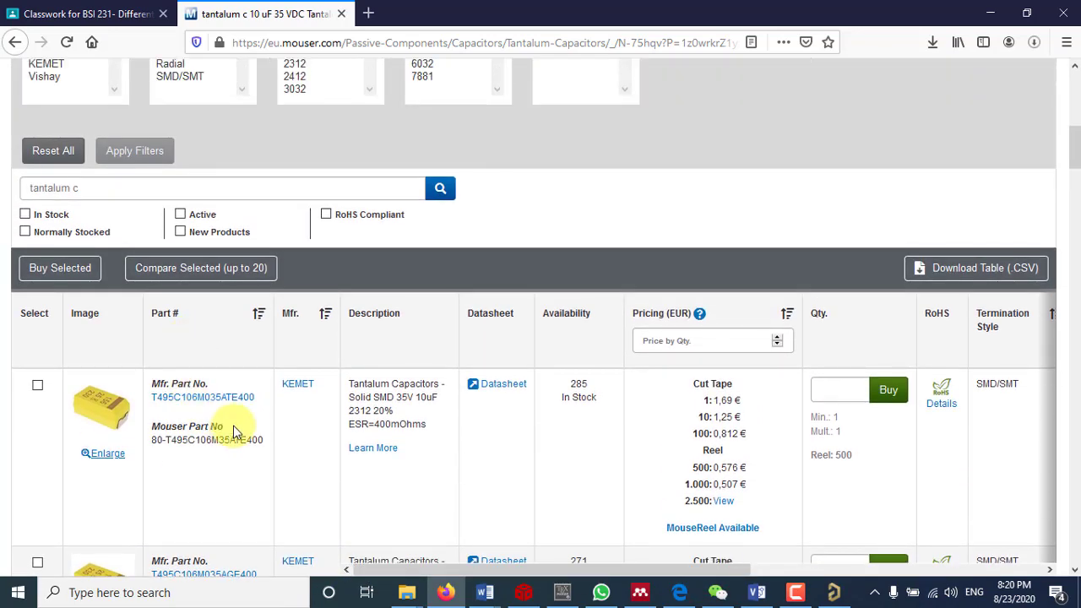
# Copy the manufacturer part number T495C106M035ATE400 from the first KEMET listing.
pyautogui.doubleClick(256, 399)
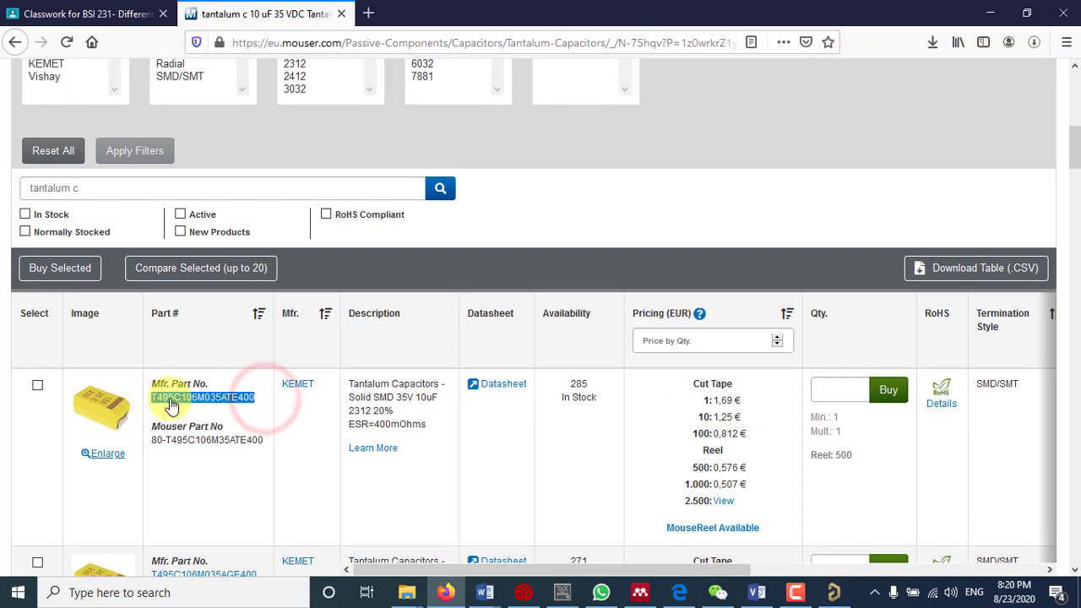
pyautogui.rightClick(175, 399)
pyautogui.click(221, 232)
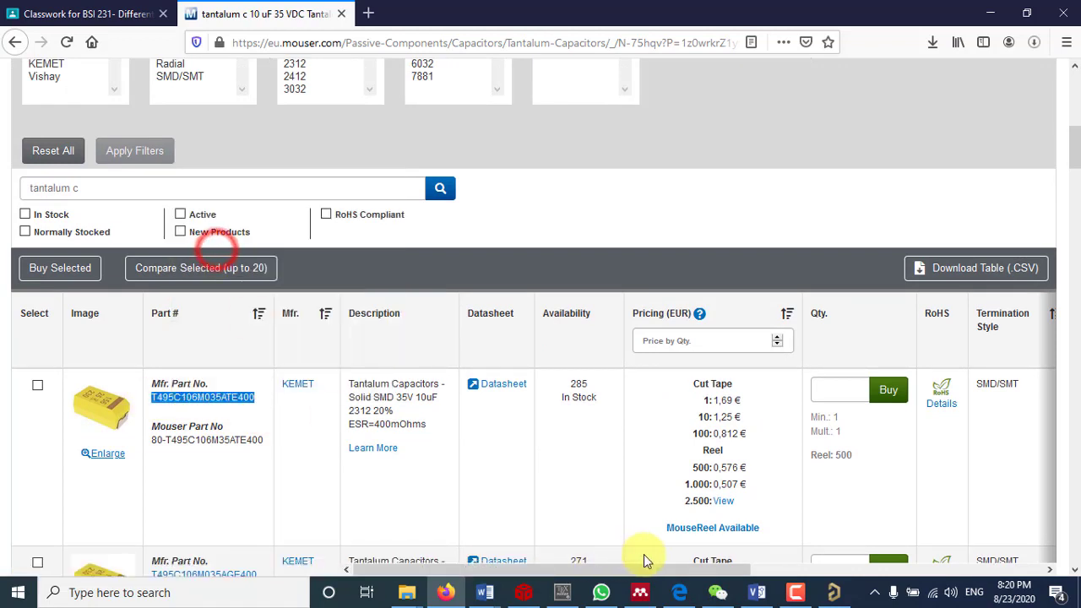
# Switch to Altium Designer, show Test Sch.SchDoc, and search the Library Loader for the copied part number T495C106M035ATE400.
pyautogui.click(835, 592)
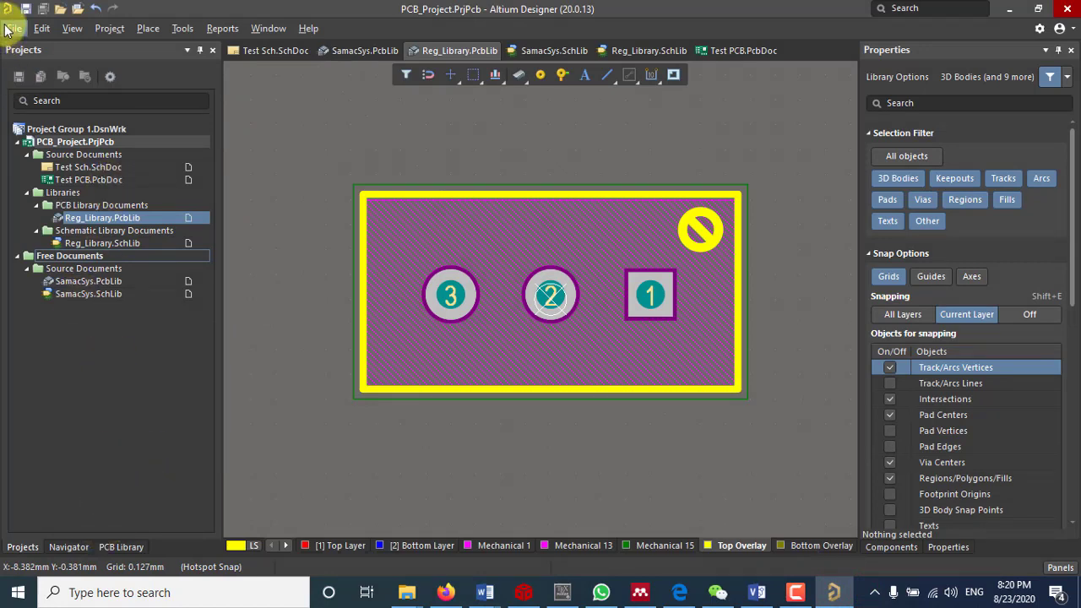
pyautogui.click(274, 49)
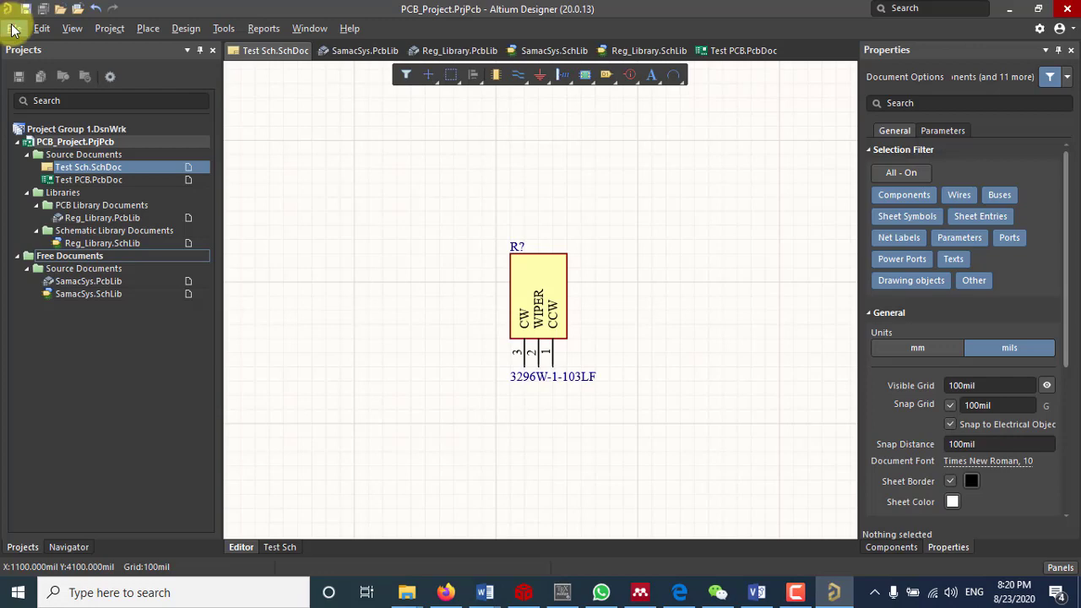
pyautogui.click(12, 30)
pyautogui.click(38, 42)
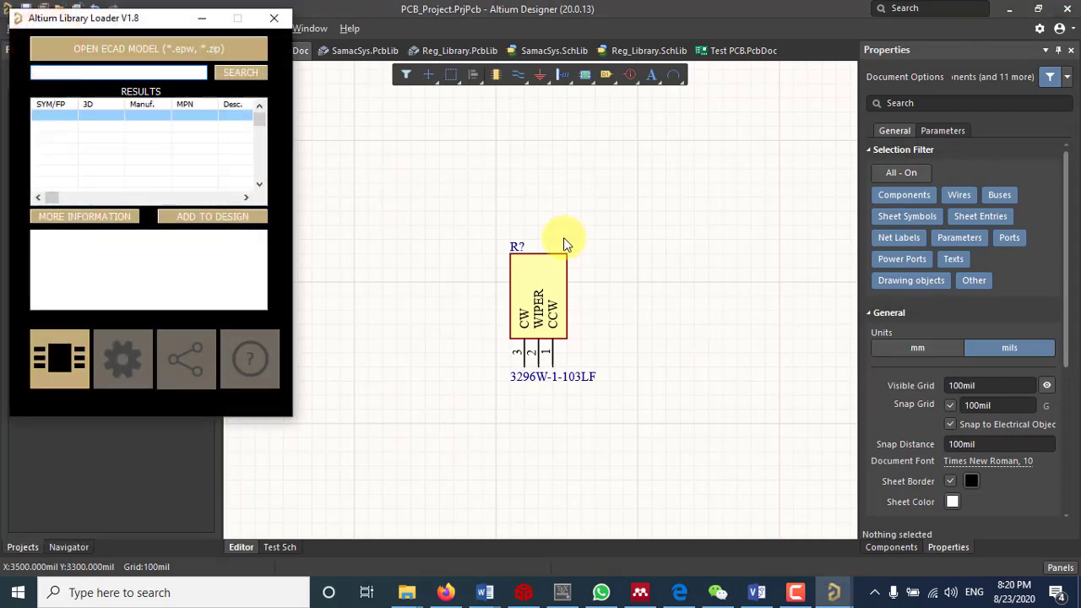
pyautogui.rightClick(144, 73)
pyautogui.click(212, 139)
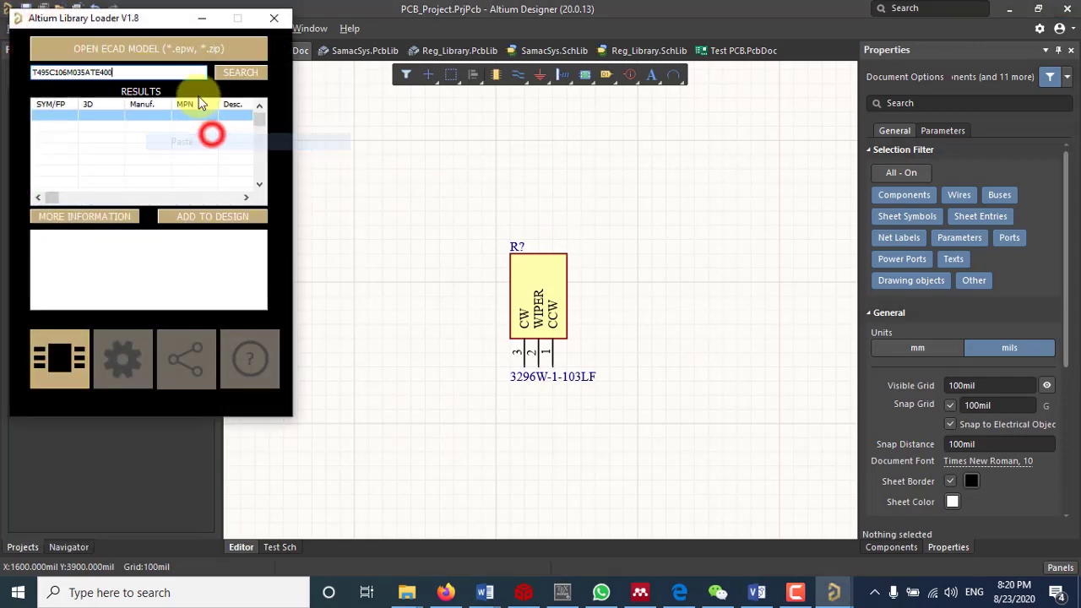
pyautogui.click(253, 72)
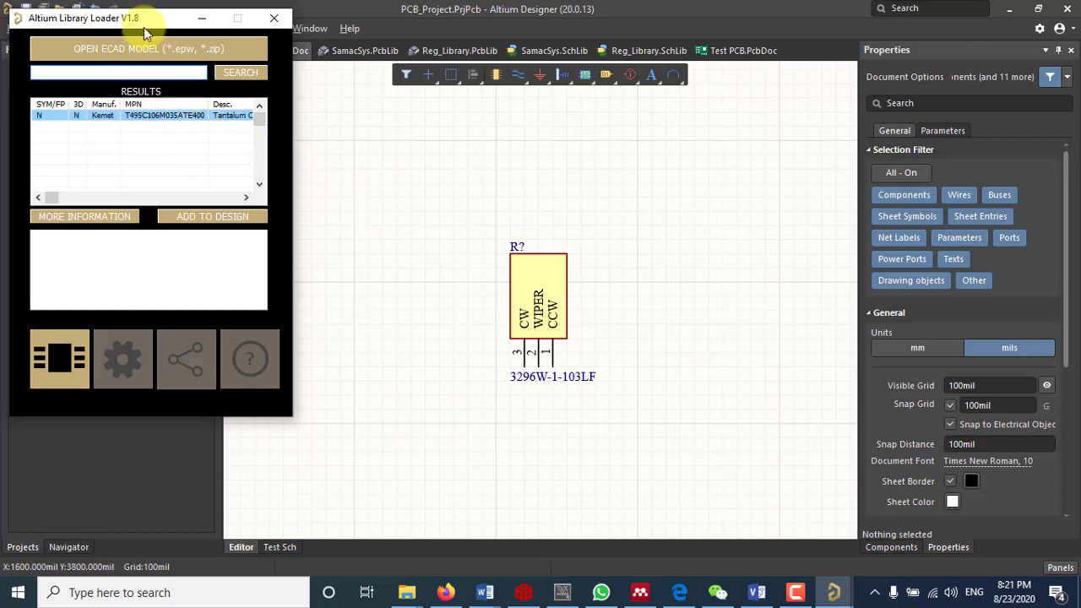
# Try to add the T495C106M035ATE400 capacitor to the design, then dismiss the alternate-or-build dialog and close the component page opened in the browser.
pyautogui.moveTo(140, 18); pyautogui.dragTo(345, 44)
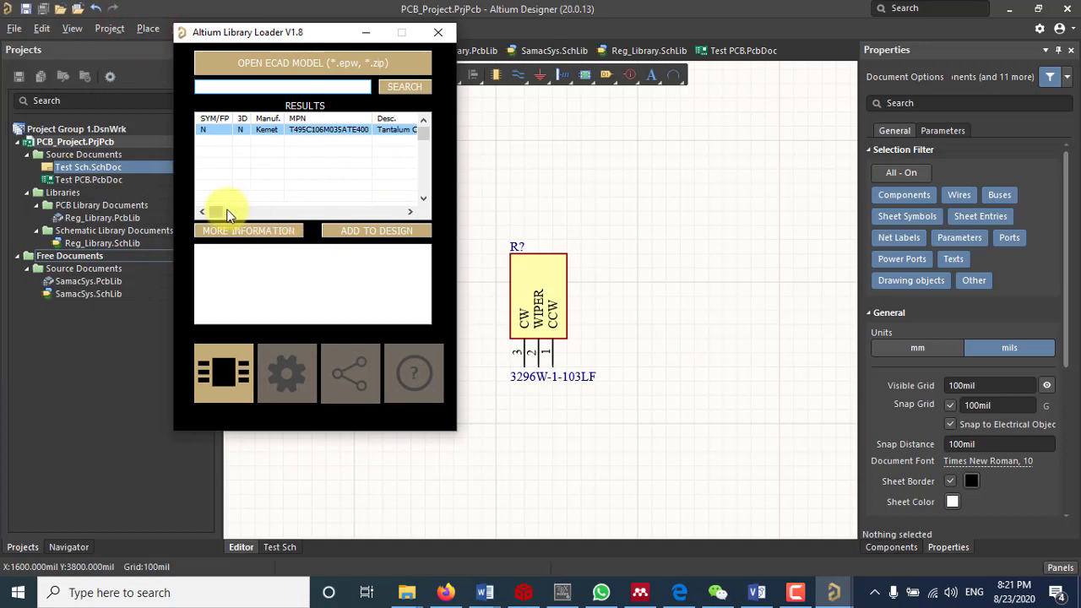
pyautogui.moveTo(235, 210); pyautogui.dragTo(302, 212)
pyautogui.click(377, 233)
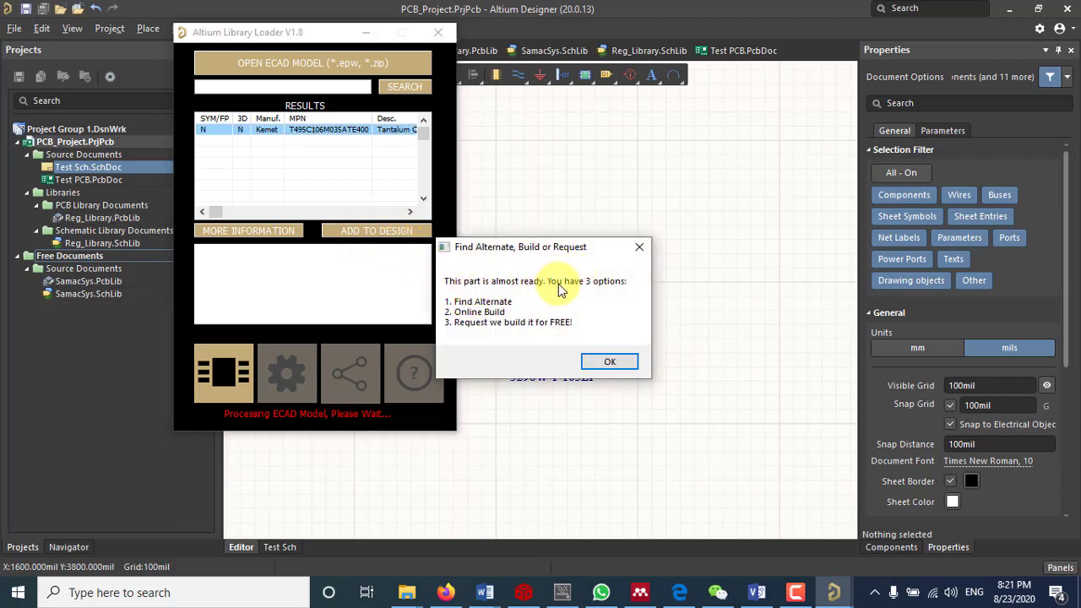
pyautogui.click(641, 248)
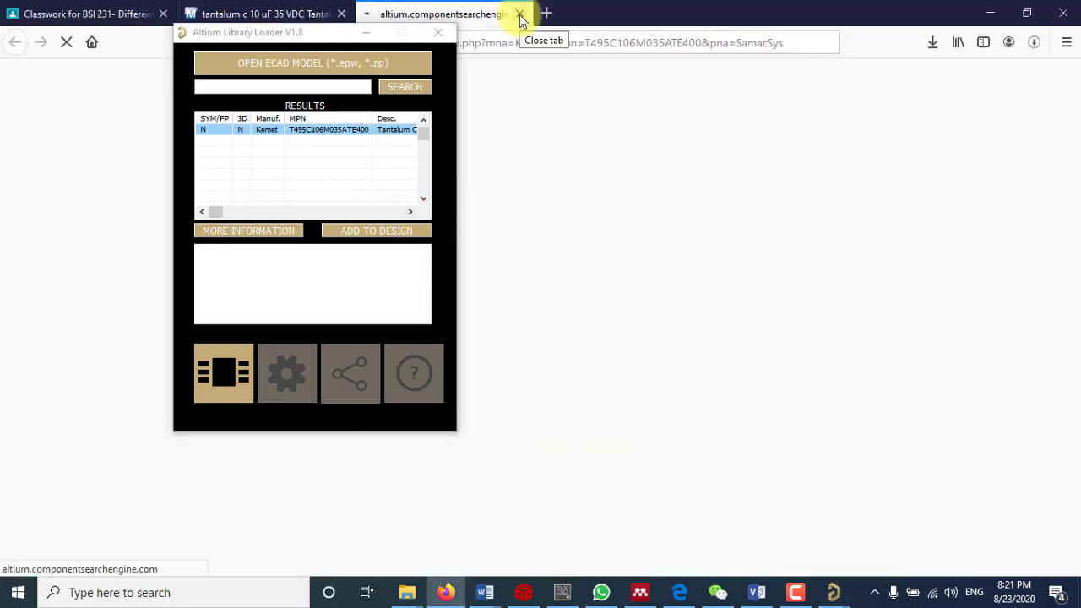
pyautogui.click(520, 16)
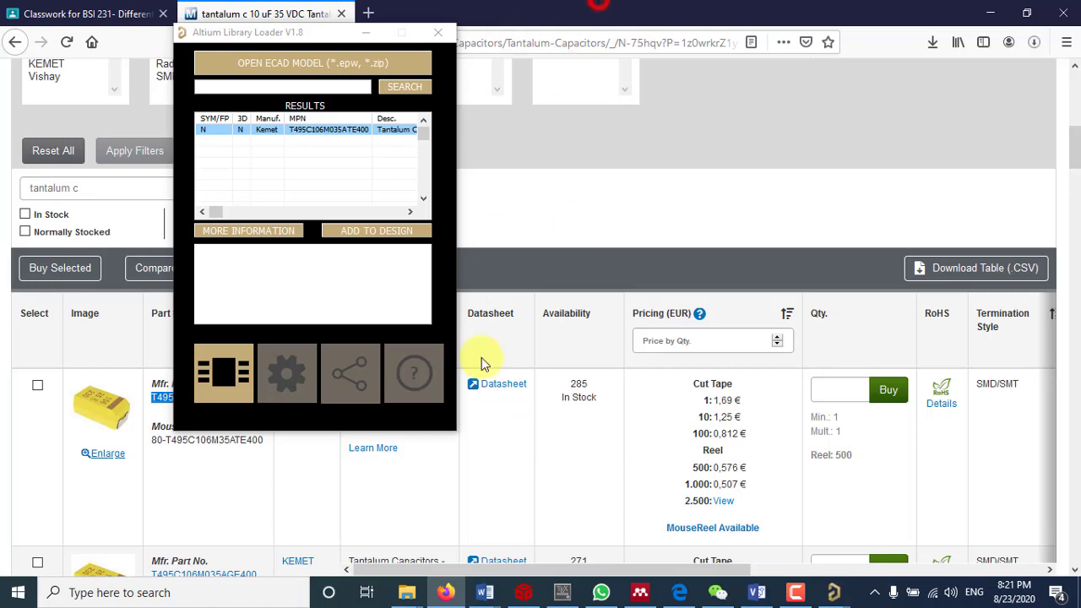
# Copy the part number T495C106M035AGE400 from the second KEMET listing and search the Library Loader for it.
pyautogui.moveTo(303, 35); pyautogui.dragTo(744, 74)
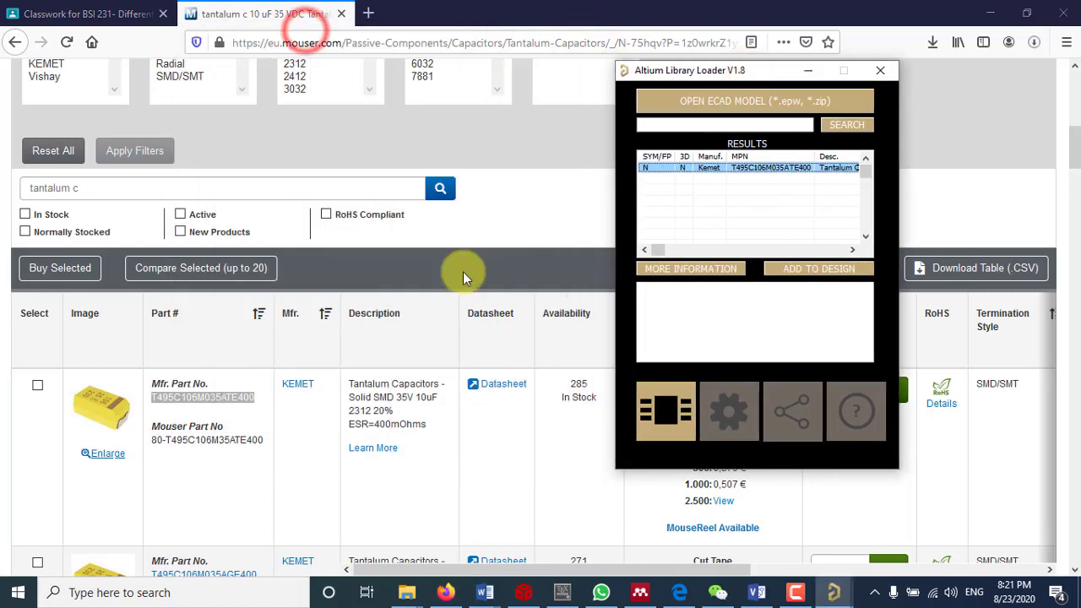
pyautogui.scroll(-5, 463, 279)
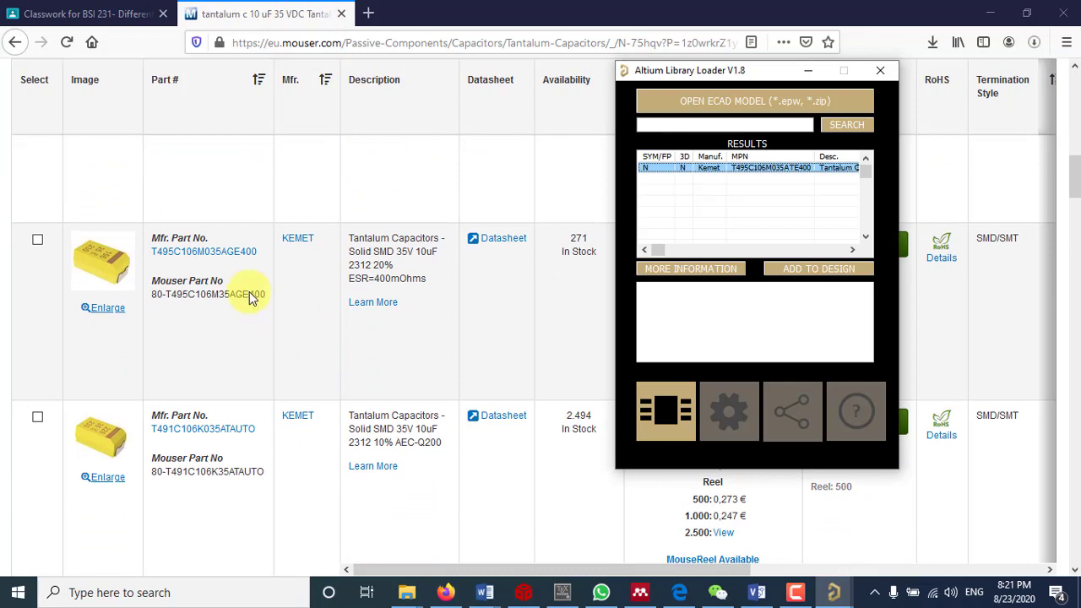
pyautogui.moveTo(258, 251); pyautogui.dragTo(167, 254)
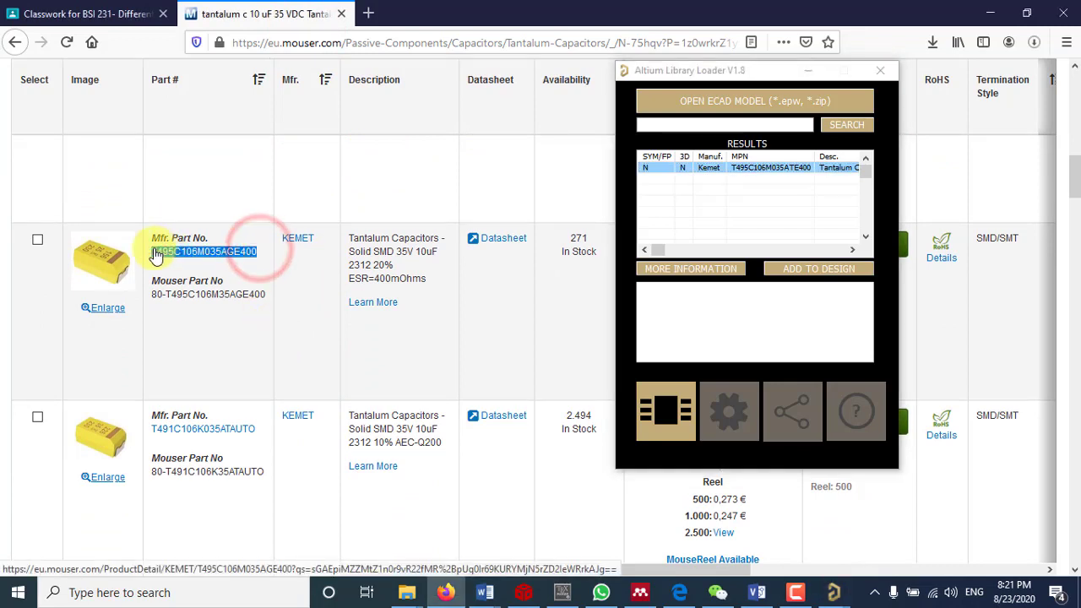
pyautogui.rightClick(160, 254)
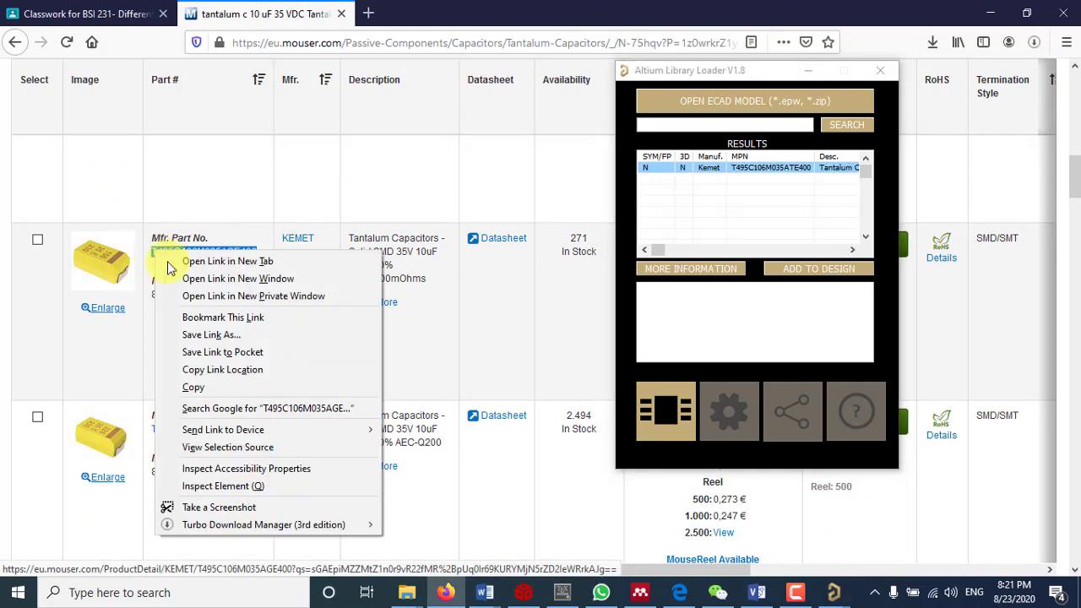
pyautogui.click(211, 388)
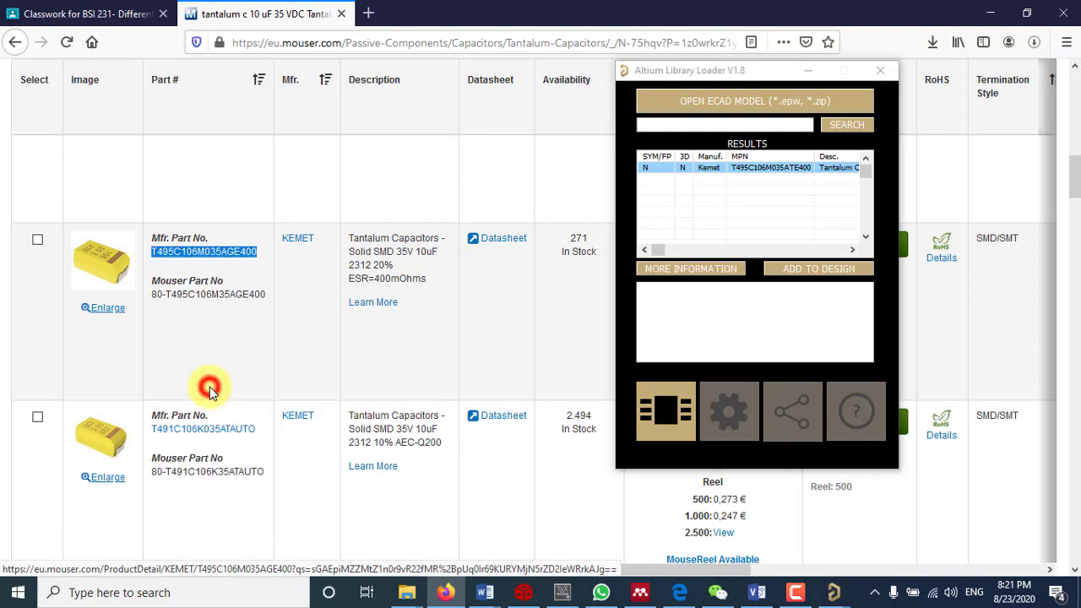
pyautogui.rightClick(726, 127)
pyautogui.click(786, 194)
pyautogui.click(847, 124)
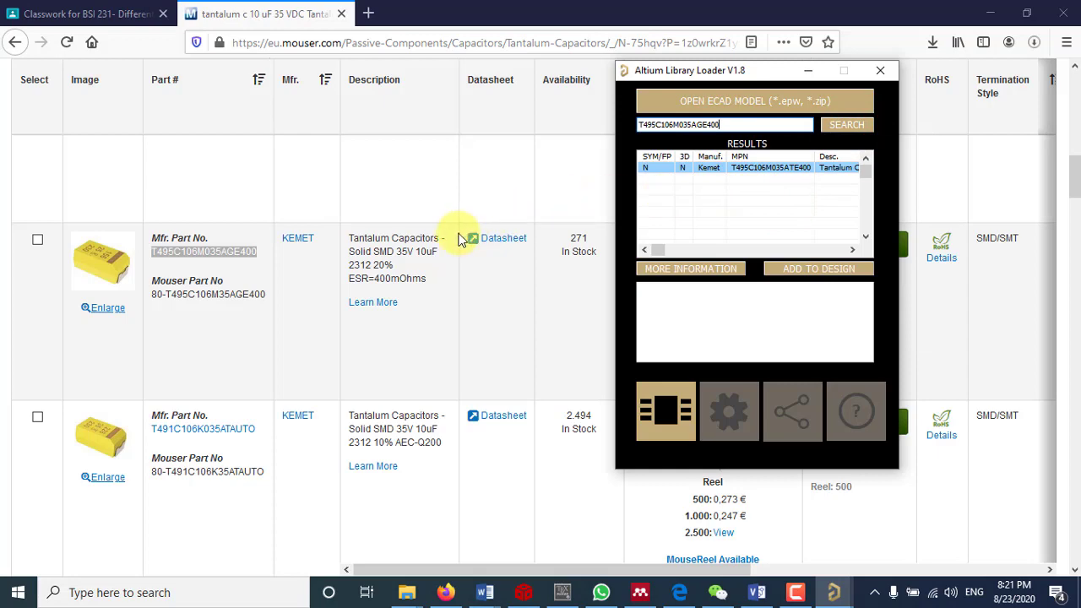
pyautogui.scroll(-5, 296, 313)
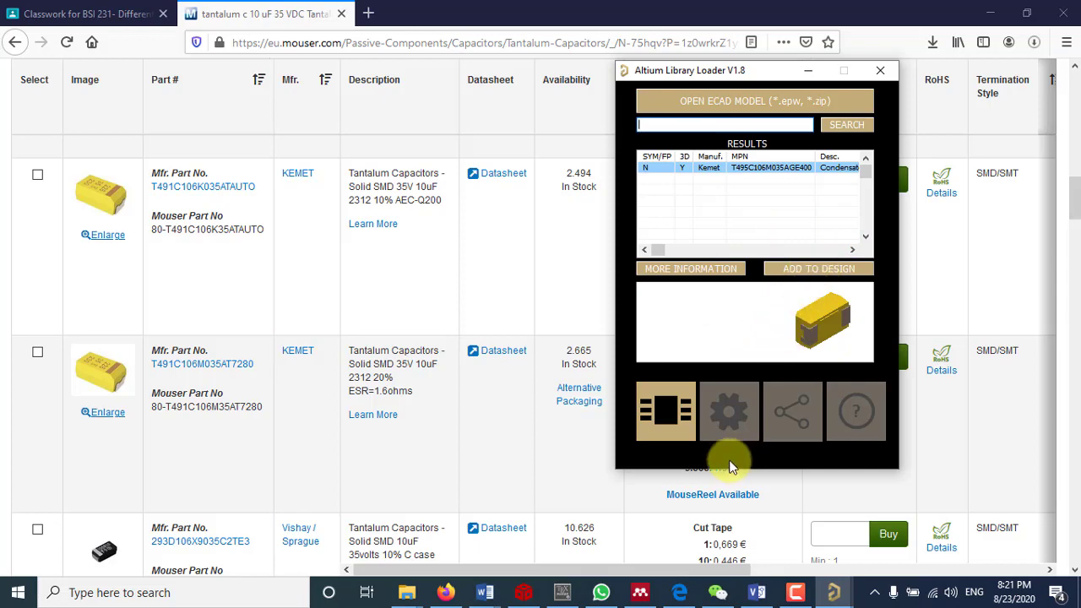
# Switch to Altium Designer, try to add the T495C106M035AGE400 capacitor to the design, accept the build-or-request offer, and close the opened browser page.
pyautogui.moveTo(833, 588)
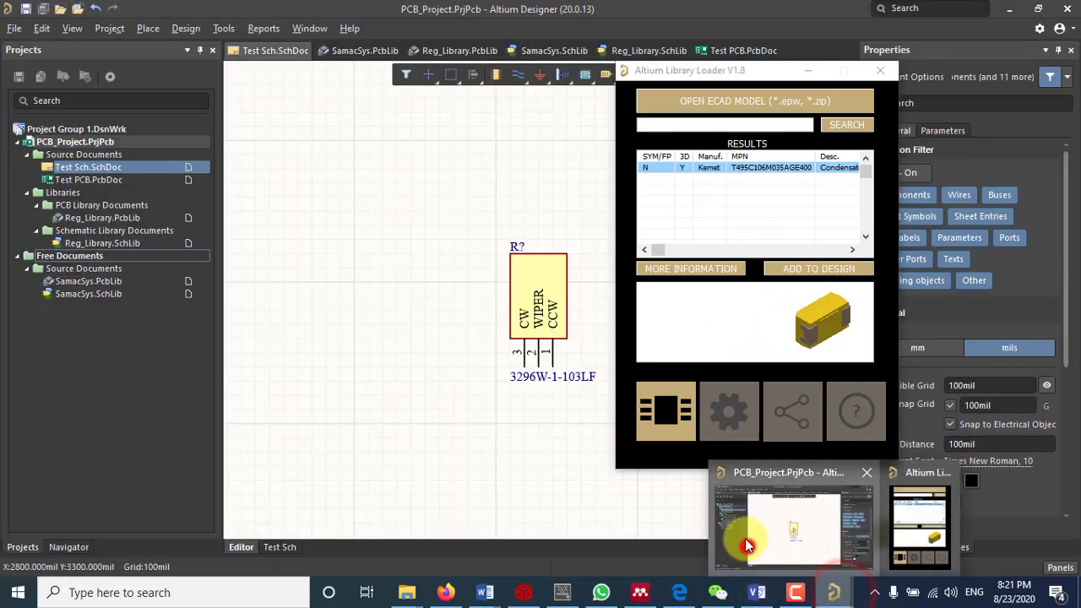
pyautogui.click(747, 546)
pyautogui.click(811, 269)
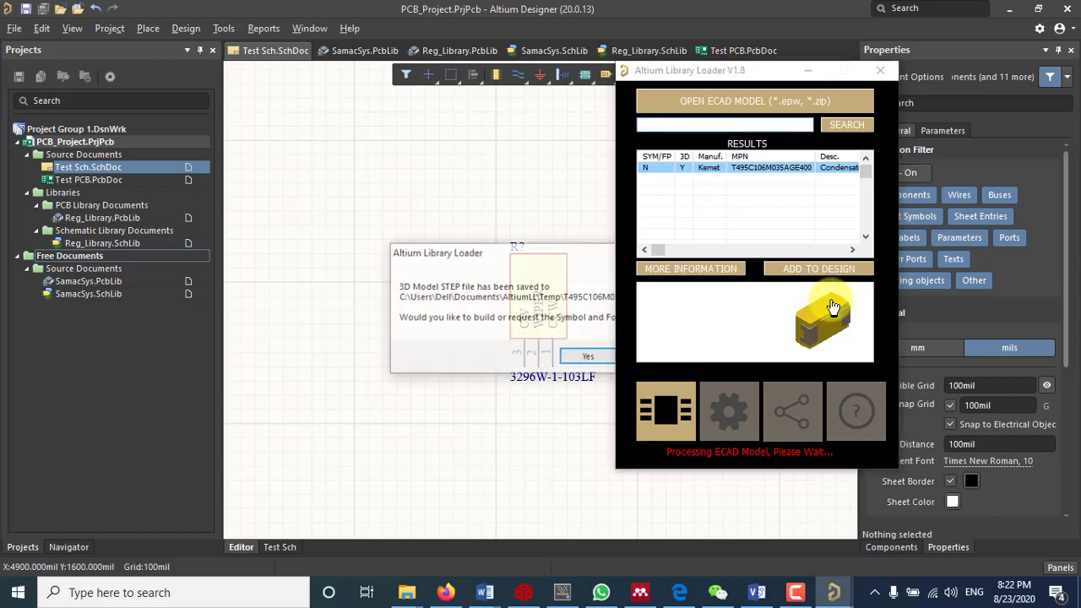
pyautogui.click(495, 243)
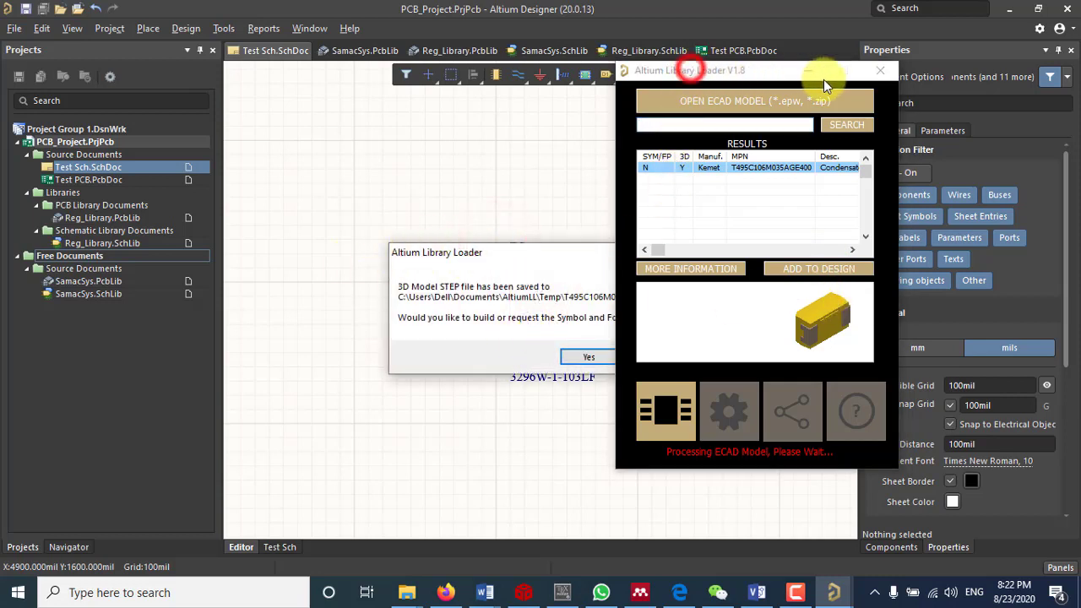
pyautogui.click(686, 71)
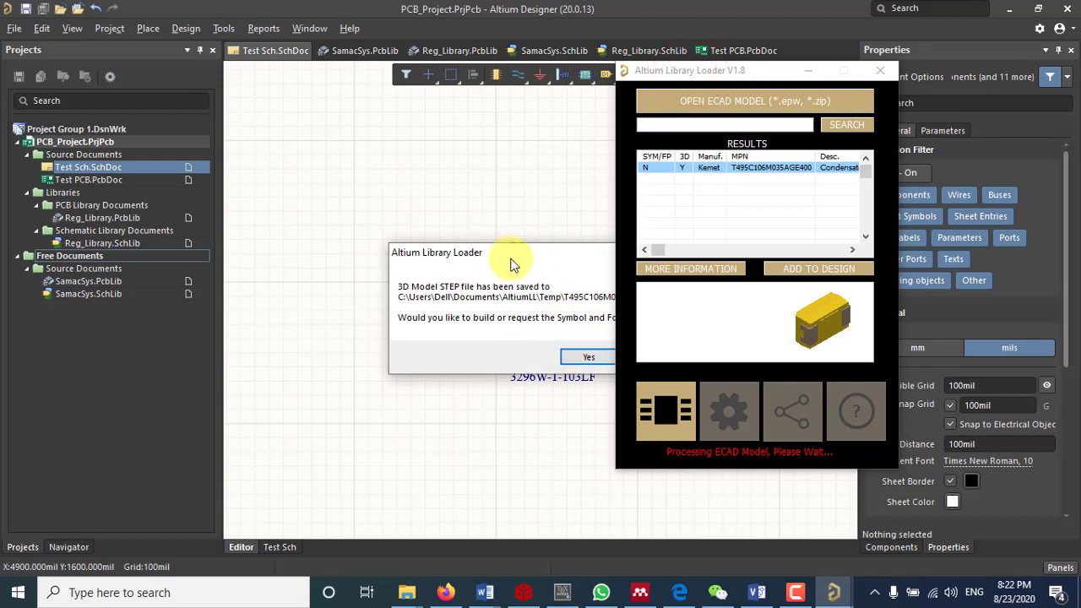
pyautogui.click(571, 357)
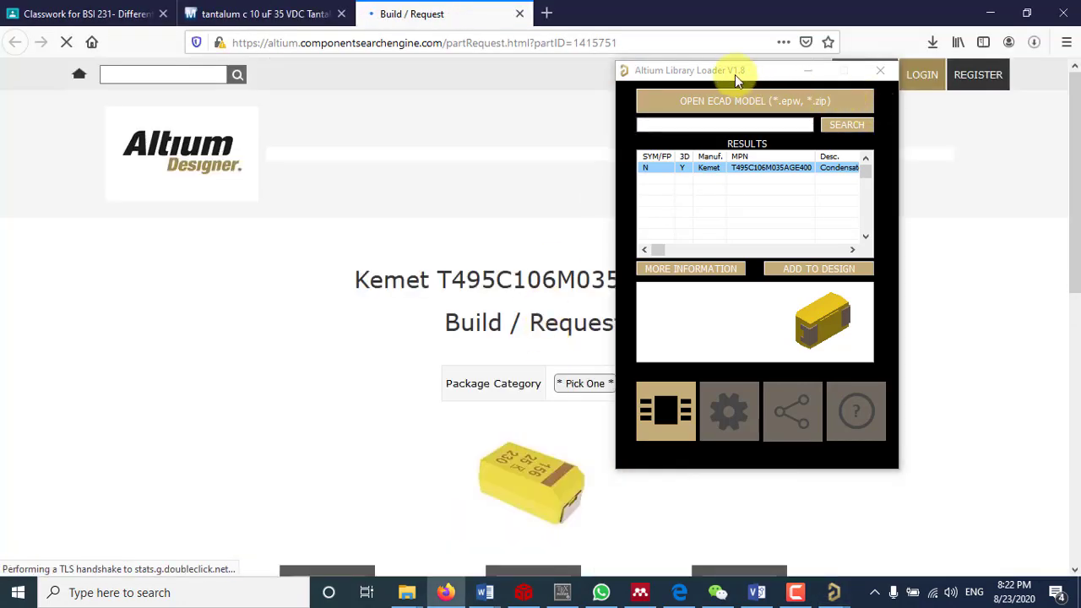
pyautogui.moveTo(735, 75); pyautogui.dragTo(821, 87)
pyautogui.click(520, 14)
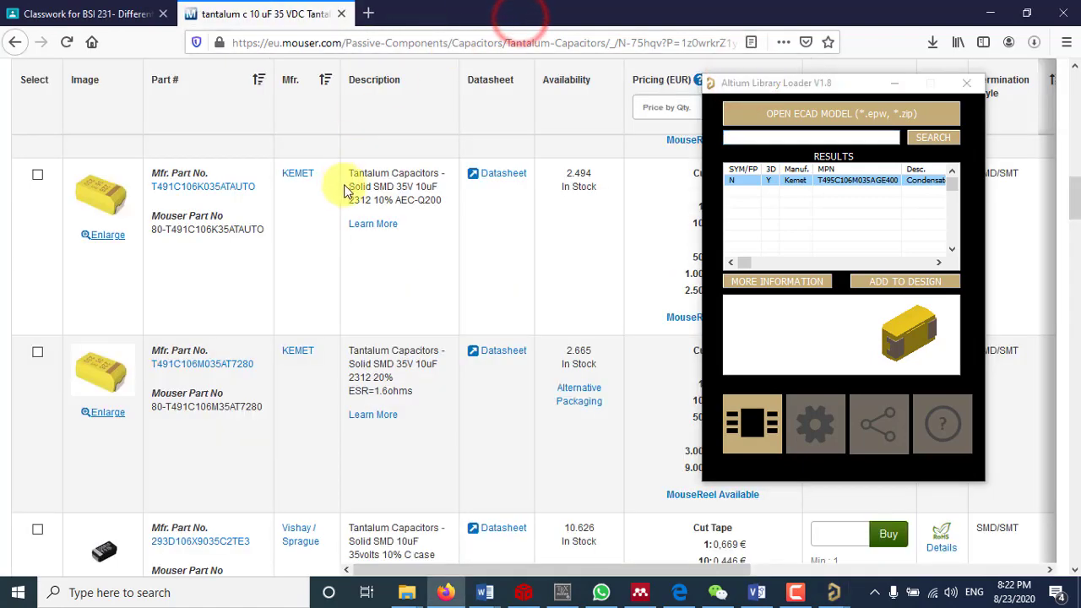
# Copy the part number T491C106K035AT from its KEMET listing on Mouser and search the Library Loader for it.
pyautogui.scroll(-3, 310, 228)
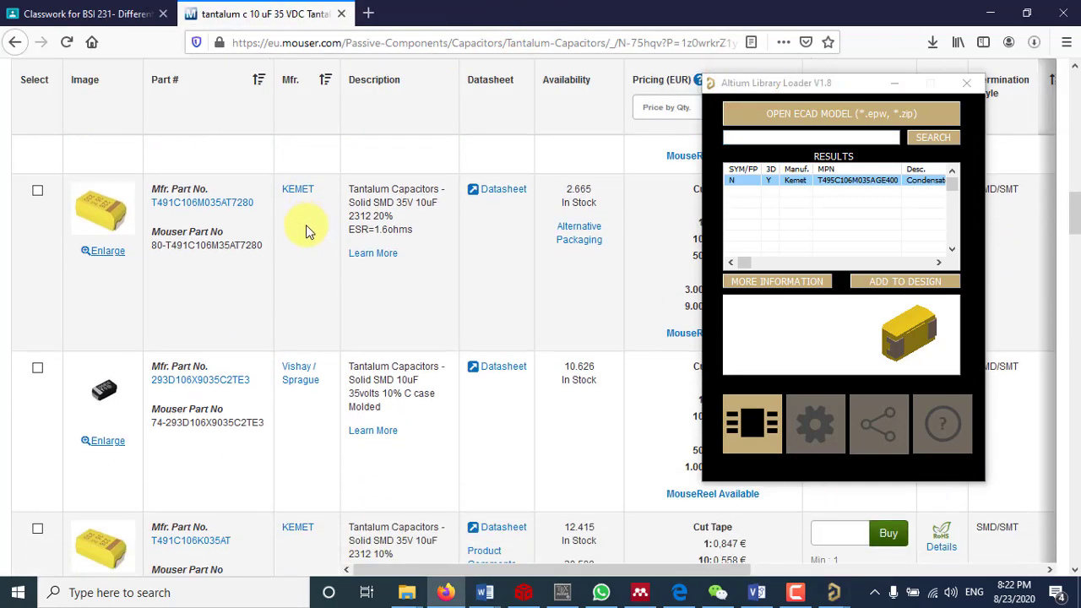
pyautogui.scroll(-2, 305, 226)
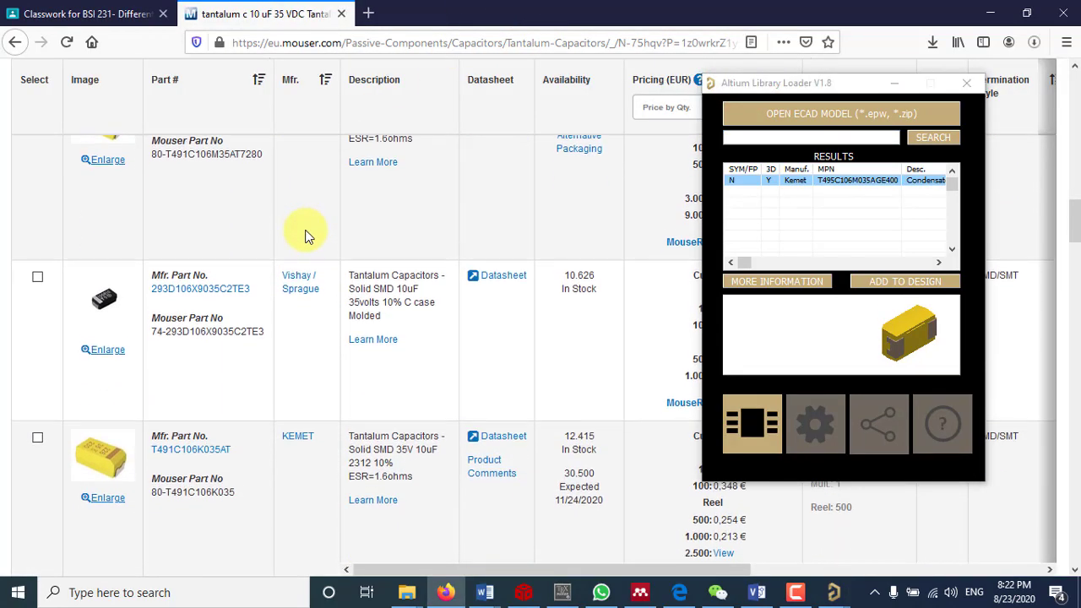
pyautogui.scroll(-2, 306, 235)
pyautogui.moveTo(234, 382); pyautogui.dragTo(152, 380)
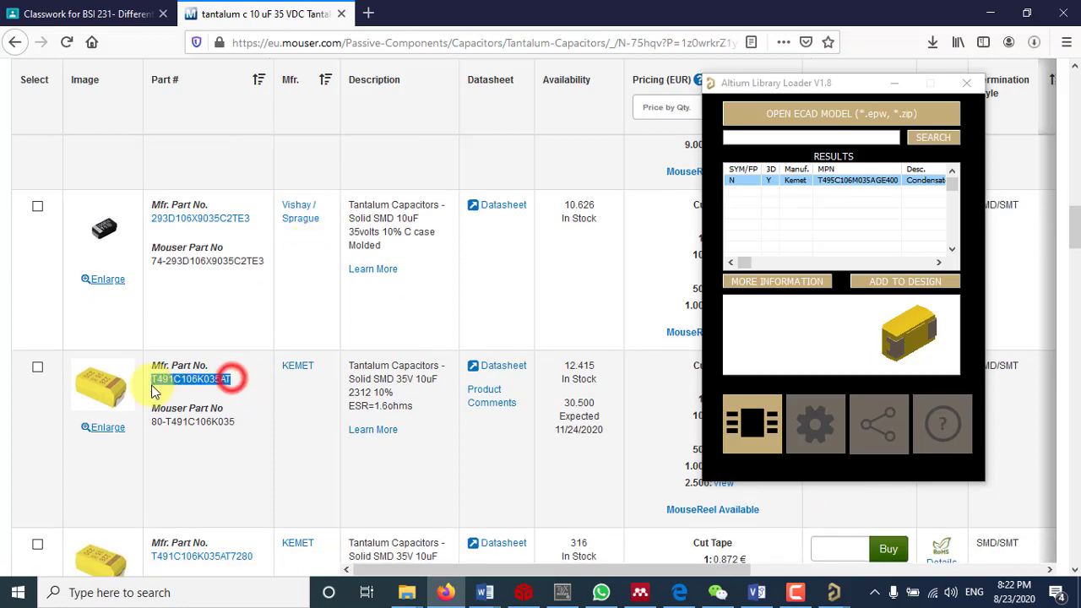
pyautogui.rightClick(166, 376)
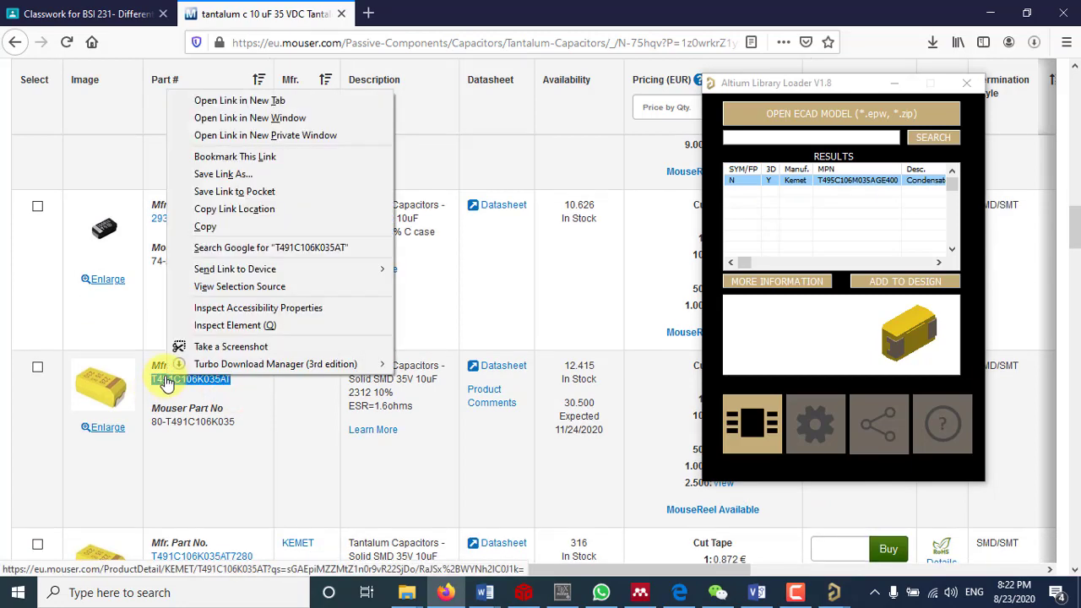
pyautogui.click(216, 226)
pyautogui.click(850, 136)
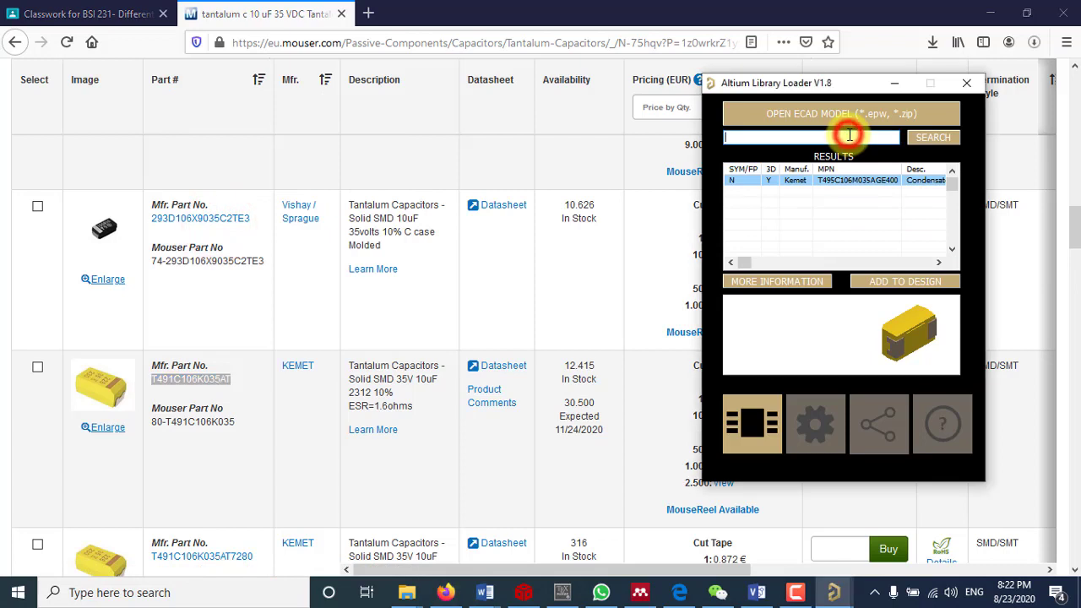
pyautogui.rightClick(853, 136)
pyautogui.click(901, 200)
pyautogui.click(930, 146)
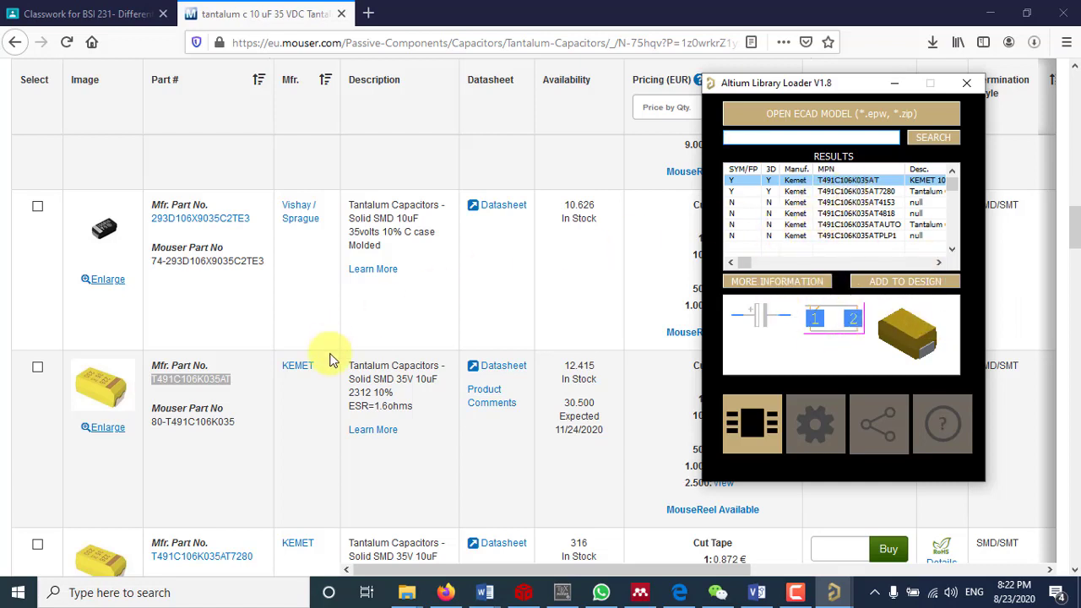
# Check the T491C106K035AT listing's voltage and capacitance, then add that capacitor to the design and minimize the Library Loader.
pyautogui.click(251, 456)
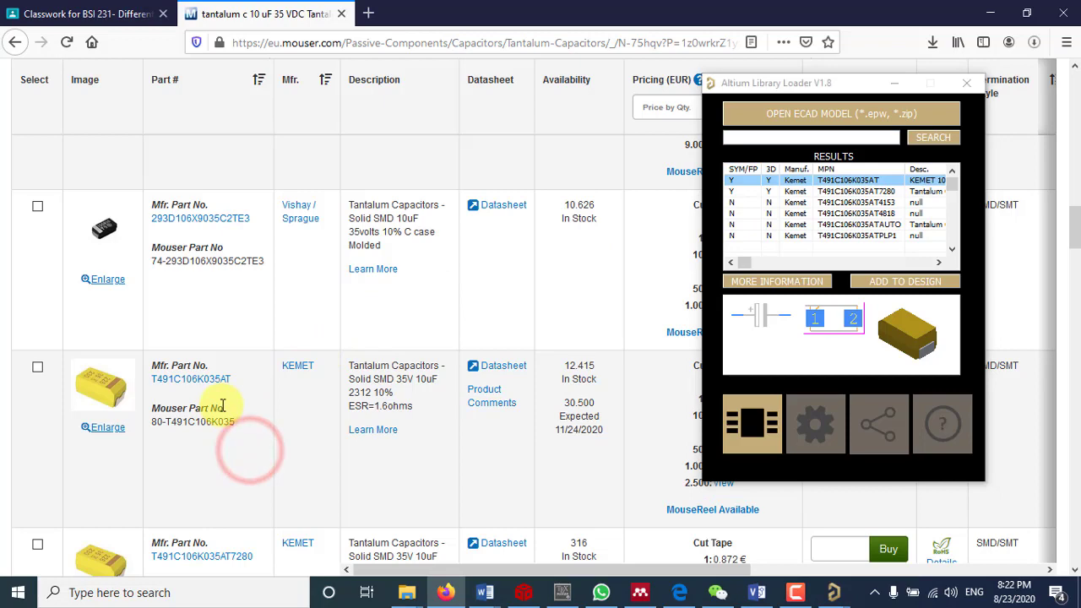
pyautogui.scroll(-2, 234, 380)
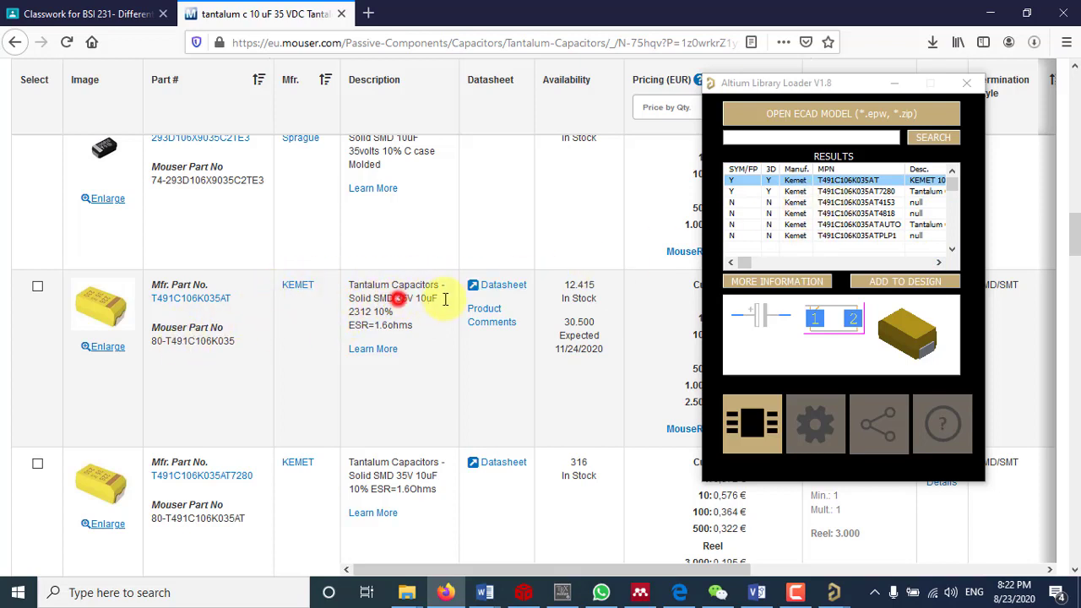
pyautogui.moveTo(395, 299); pyautogui.dragTo(446, 300)
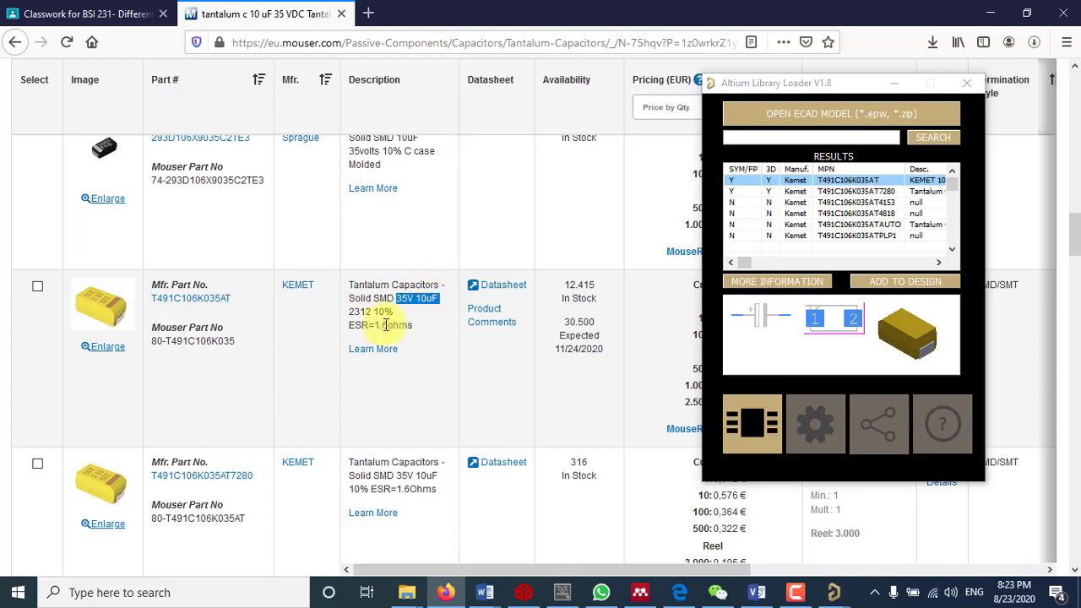
pyautogui.click(424, 327)
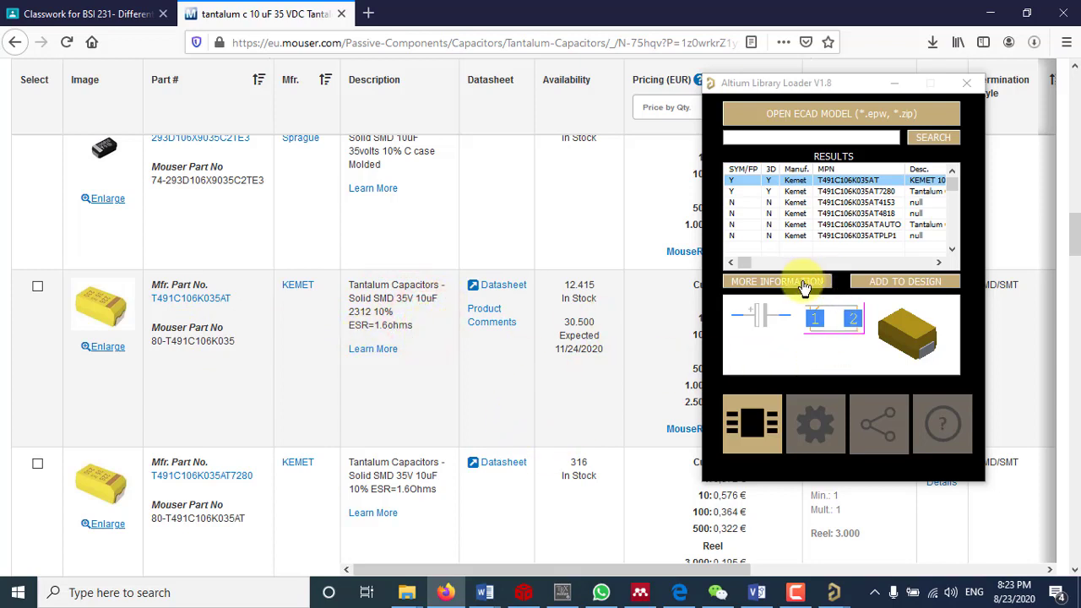
pyautogui.click(902, 282)
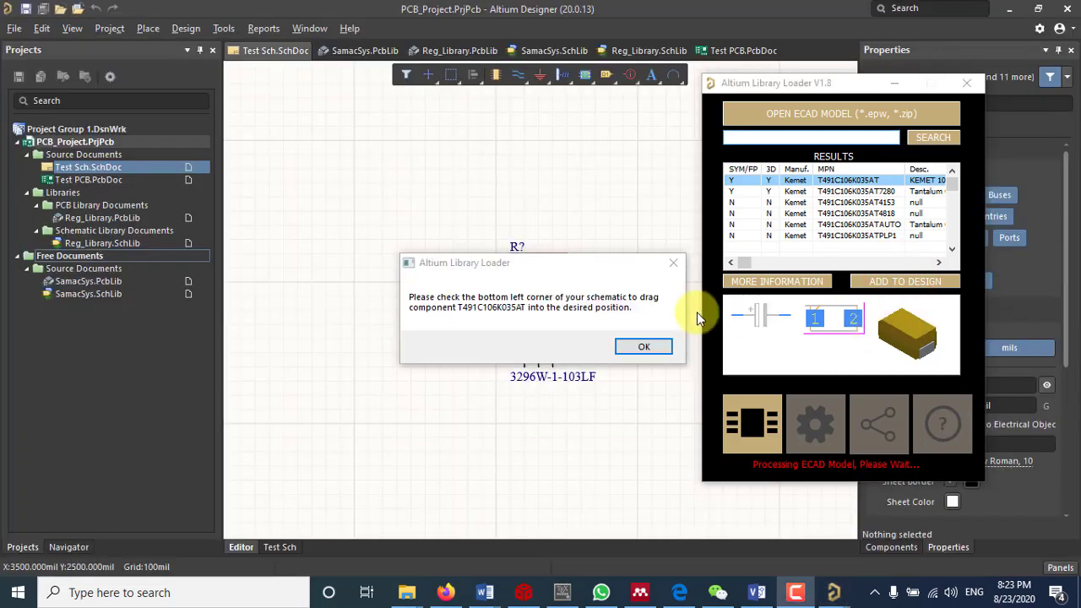
pyautogui.click(640, 349)
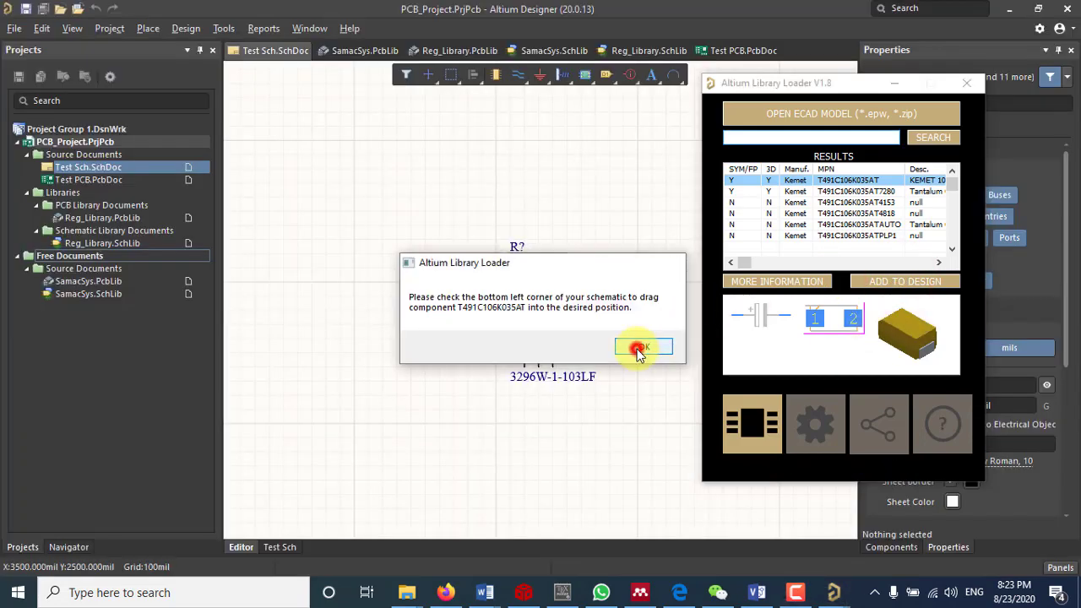
pyautogui.click(902, 82)
# Move the T491C106K035AT capacitor from the schematic sheet's lower-left corner to beside the 3296W-1-103LF component.
pyautogui.scroll(-2, 483, 386)
pyautogui.keyDown('ctrl'); pyautogui.scroll(-1, 485, 391); pyautogui.keyUp('ctrl')
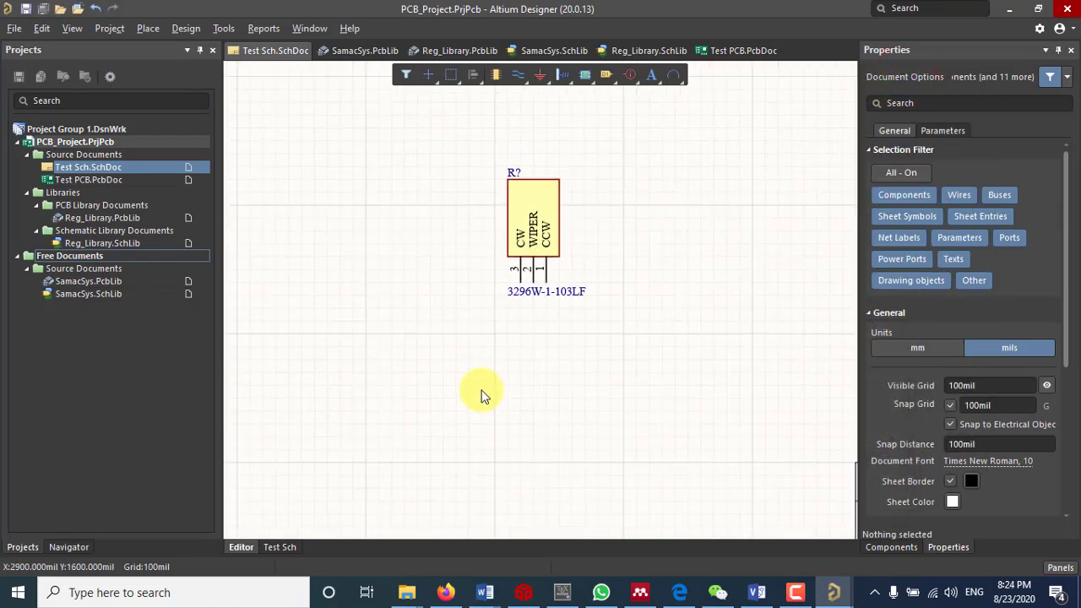
pyautogui.keyDown('ctrl'); pyautogui.scroll(-1, 469, 414); pyautogui.keyUp('ctrl')
pyautogui.moveTo(454, 427); pyautogui.dragTo(496, 353, button='right')
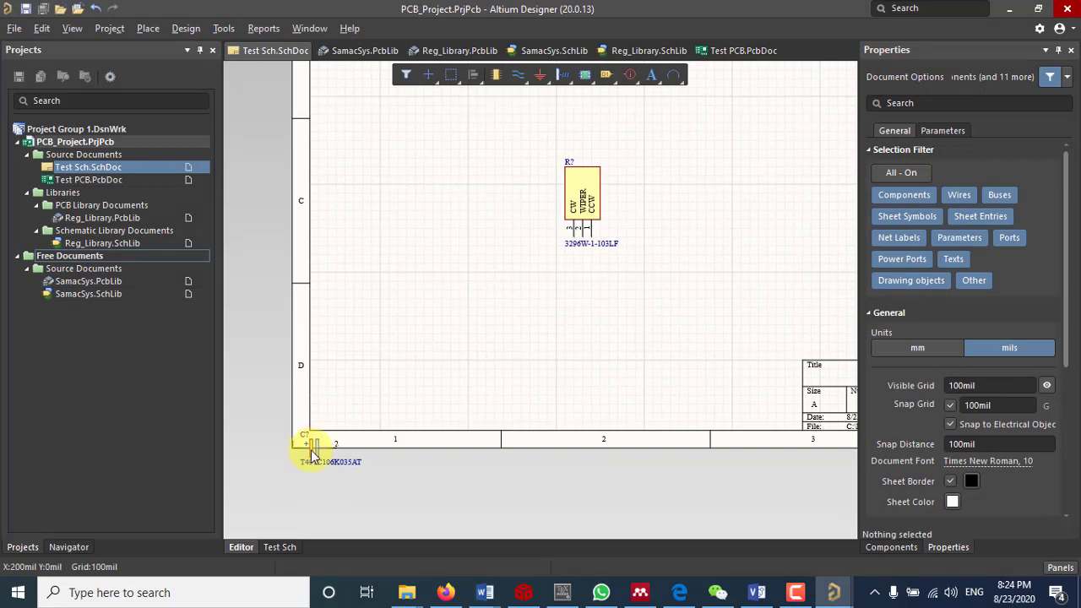
pyautogui.click(311, 451)
pyautogui.moveTo(487, 253); pyautogui.dragTo(425, 362, button='right')
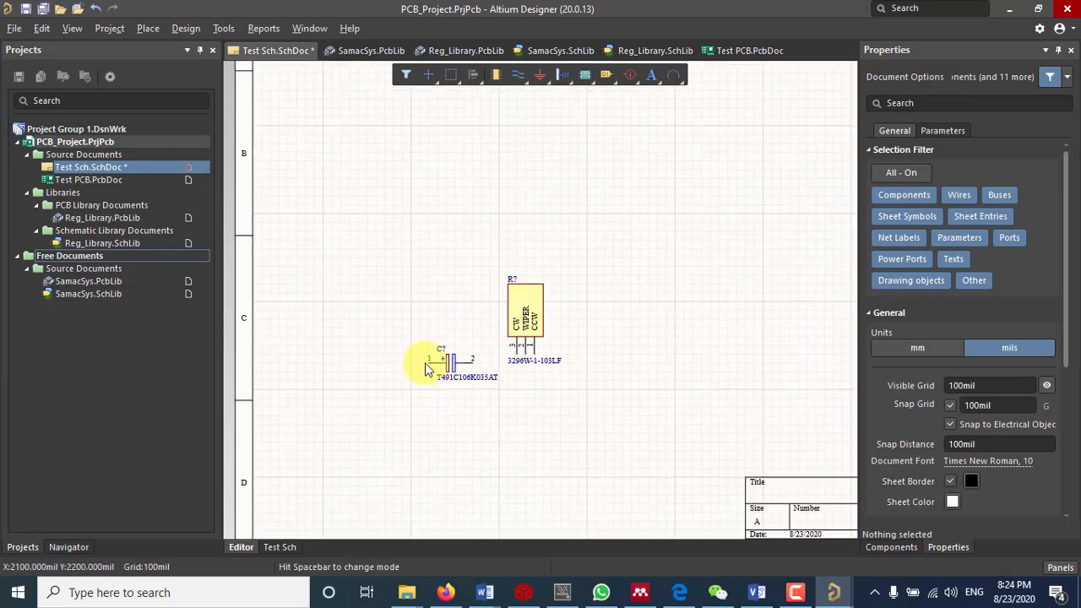
pyautogui.keyDown('ctrl'); pyautogui.scroll(2, 424, 363); pyautogui.keyUp('ctrl')
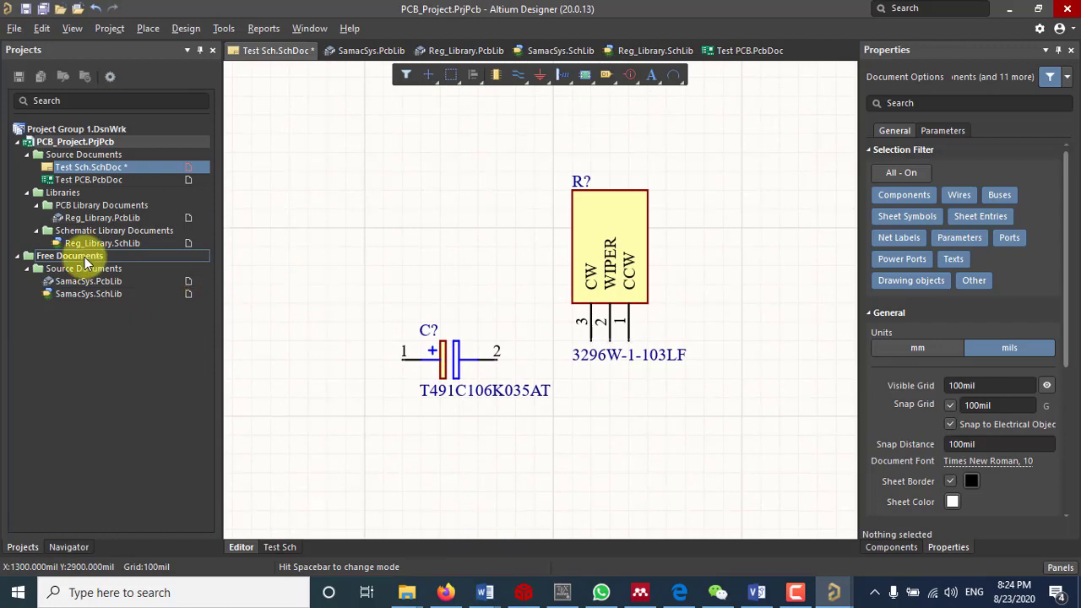
# Open SamacSys.SchLib and display the T491C106K035AT polarised capacitor symbol from its component list.
pyautogui.click(81, 298)
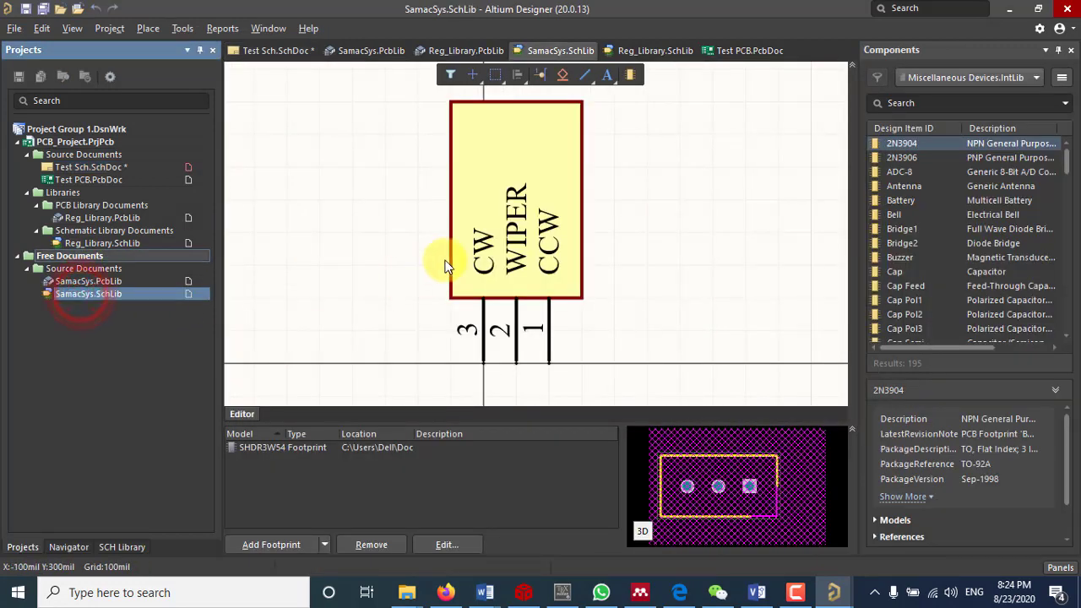
pyautogui.click(134, 545)
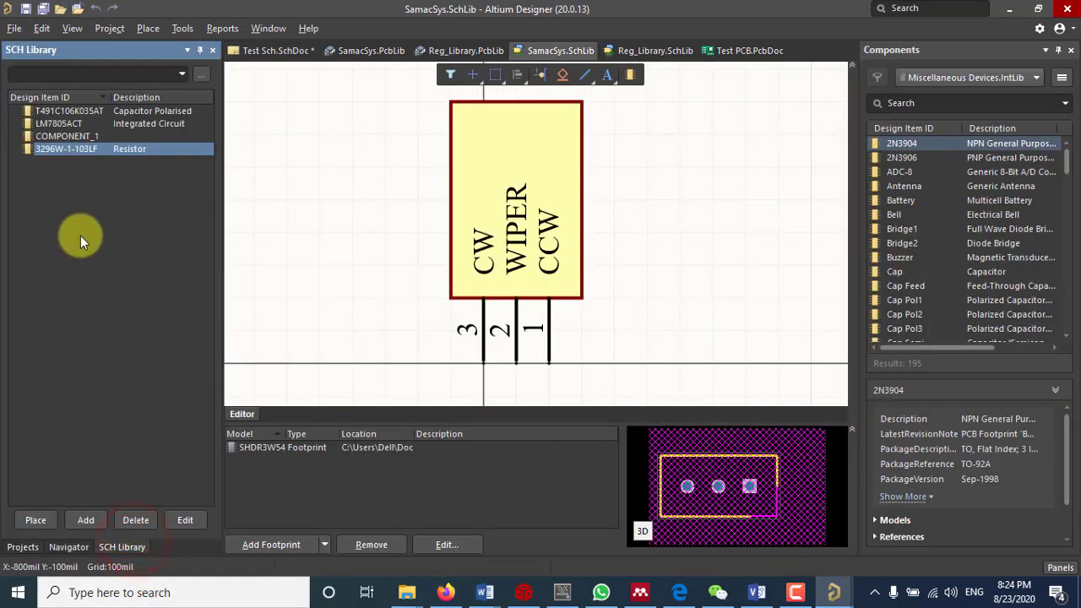
pyautogui.click(79, 110)
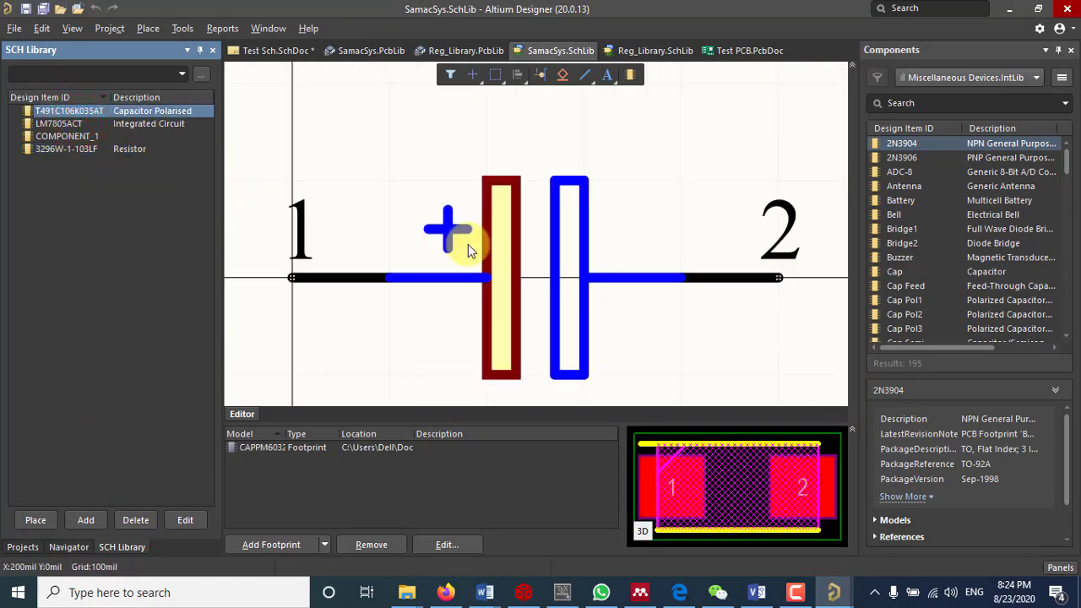
pyautogui.click(380, 176)
pyautogui.keyDown('ctrl'); pyautogui.scroll(-2, 430, 191); pyautogui.keyUp('ctrl')
pyautogui.keyDown('ctrl'); pyautogui.scroll(-1, 430, 191); pyautogui.keyUp('ctrl')
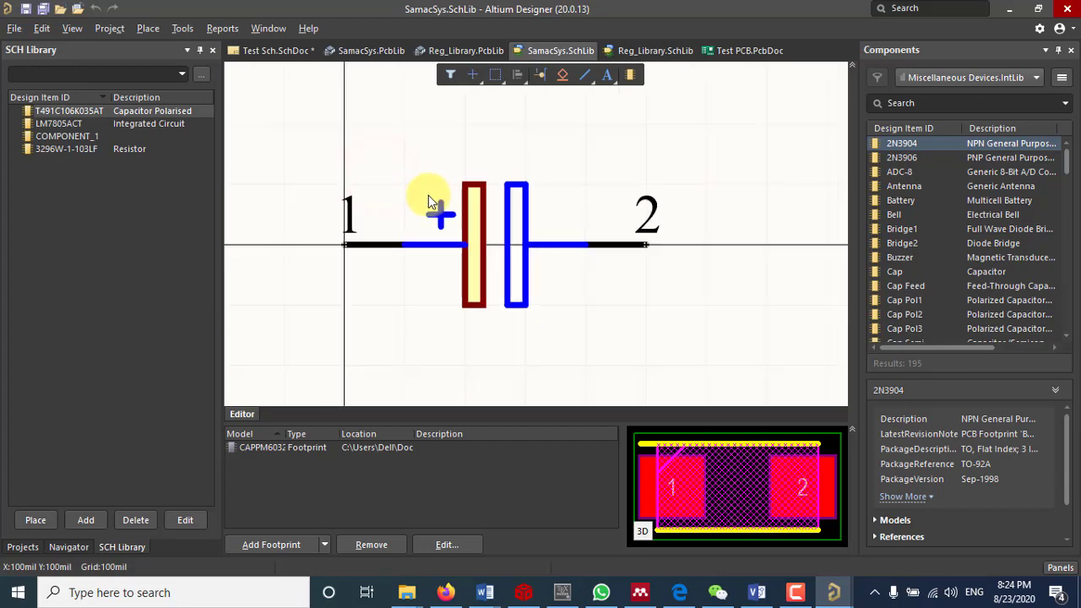
# Open SamacSys.PcbLib, display the CAPPM6032X280N footprint and compare it with the capacitor symbol in SamacSys.SchLib.
pyautogui.click(363, 51)
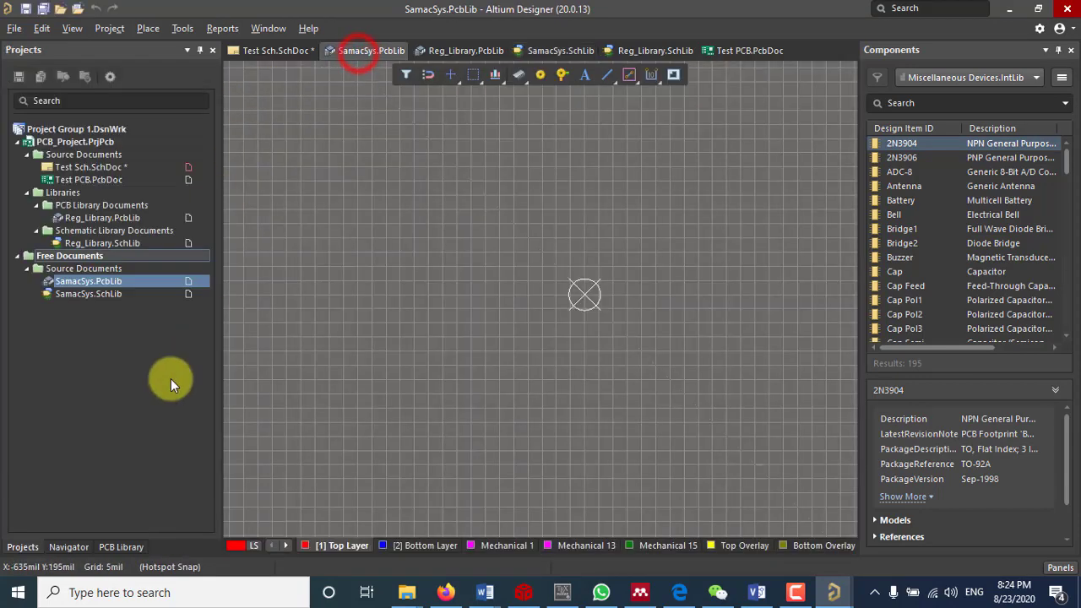
pyautogui.click(121, 547)
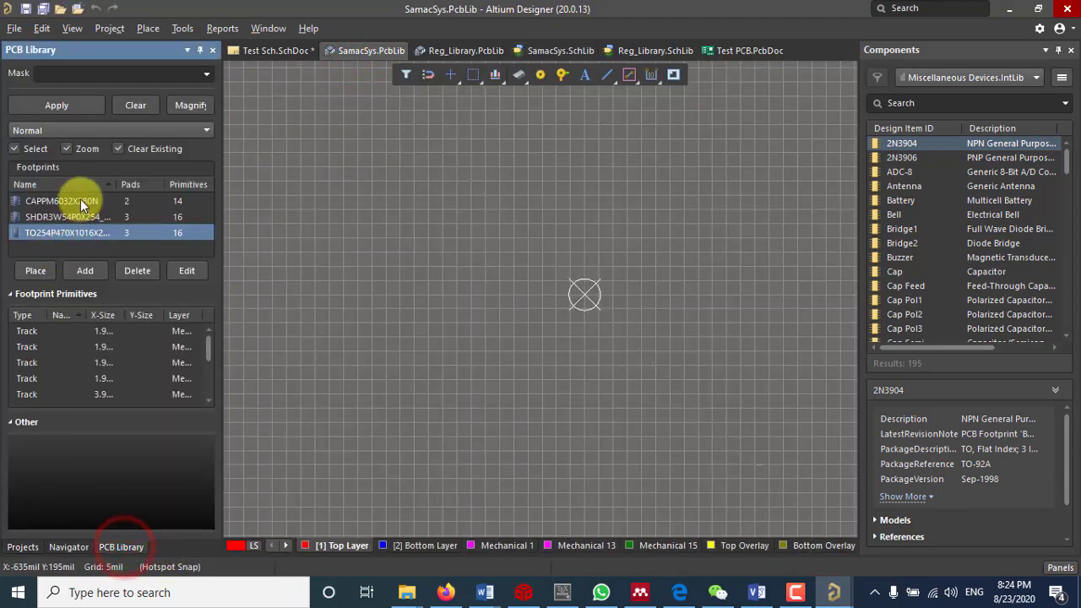
pyautogui.click(80, 200)
pyautogui.keyDown('ctrl'); pyautogui.scroll(-1, 453, 253); pyautogui.keyUp('ctrl')
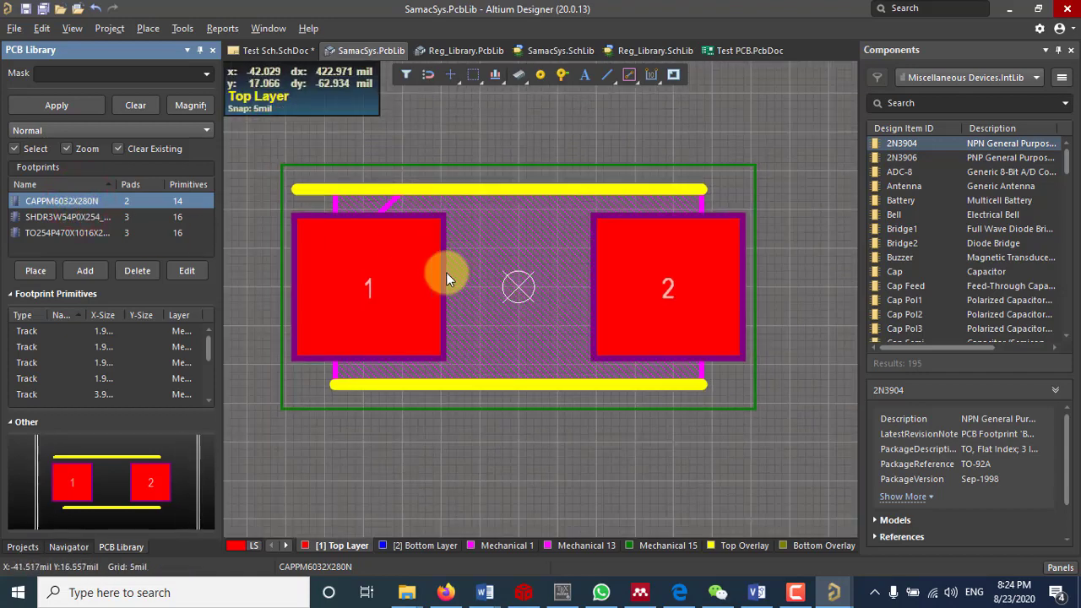
pyautogui.keyDown('ctrl'); pyautogui.scroll(-1, 428, 284); pyautogui.keyUp('ctrl')
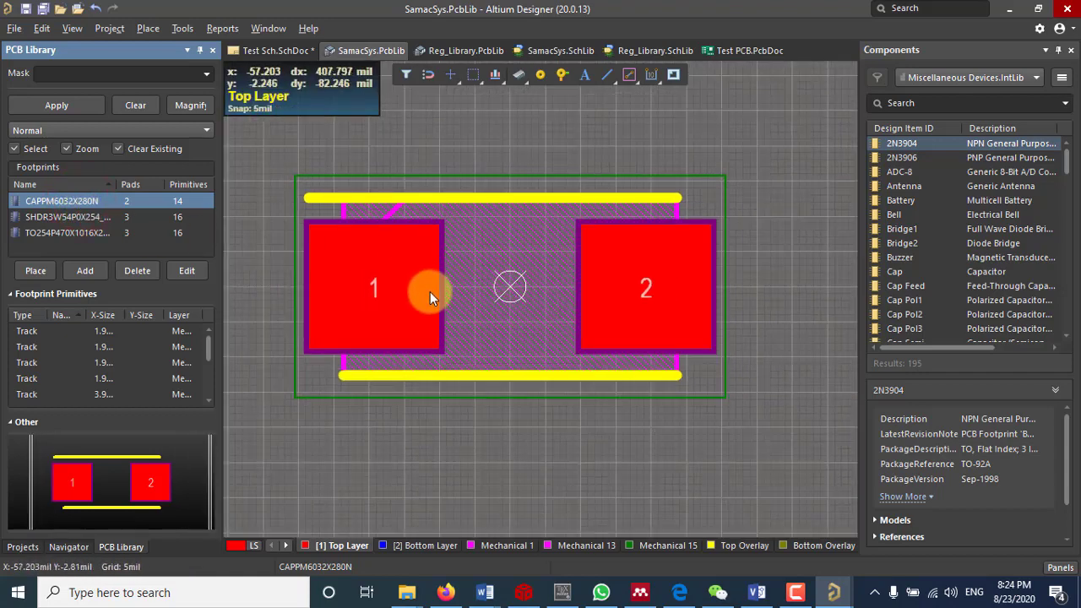
pyautogui.keyDown('ctrl'); pyautogui.scroll(-1, 427, 293); pyautogui.keyUp('ctrl')
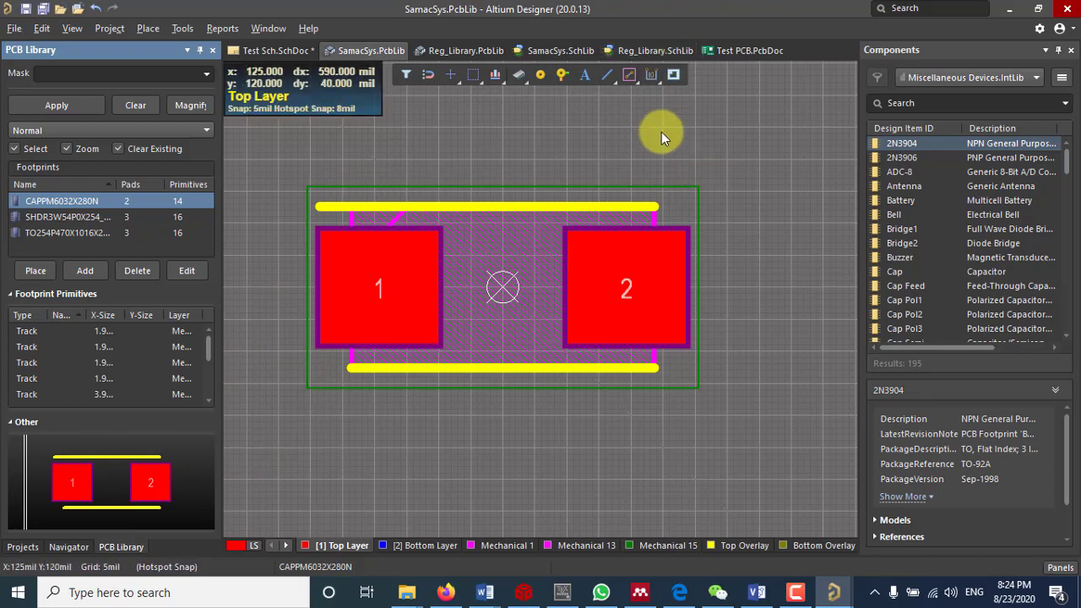
pyautogui.click(552, 51)
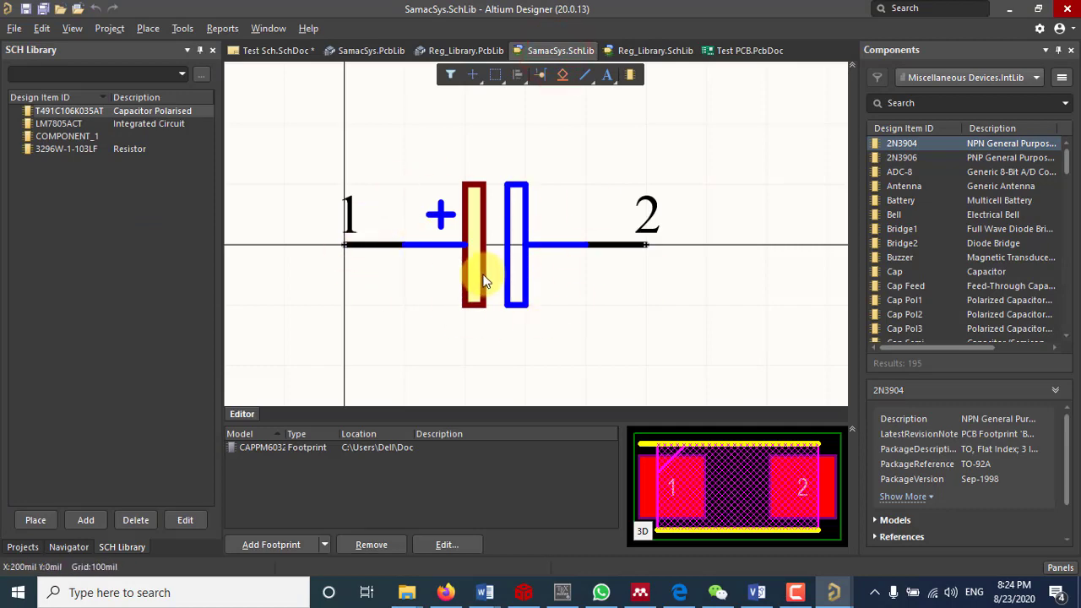
pyautogui.click(359, 50)
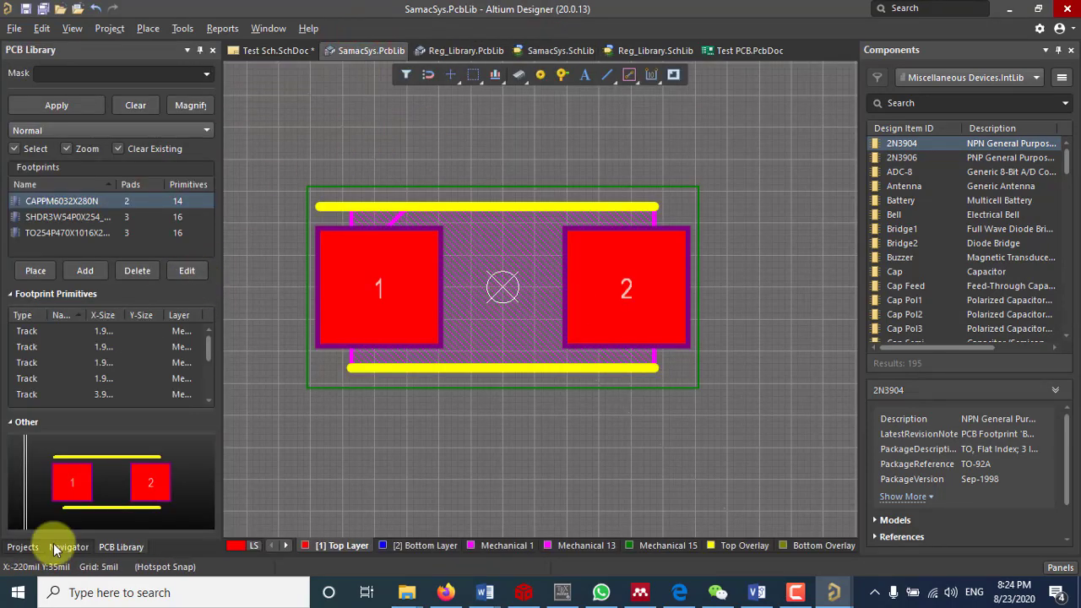
# Open Reg_Library.SchLib from the project and display its Cap_polar component.
pyautogui.click(22, 546)
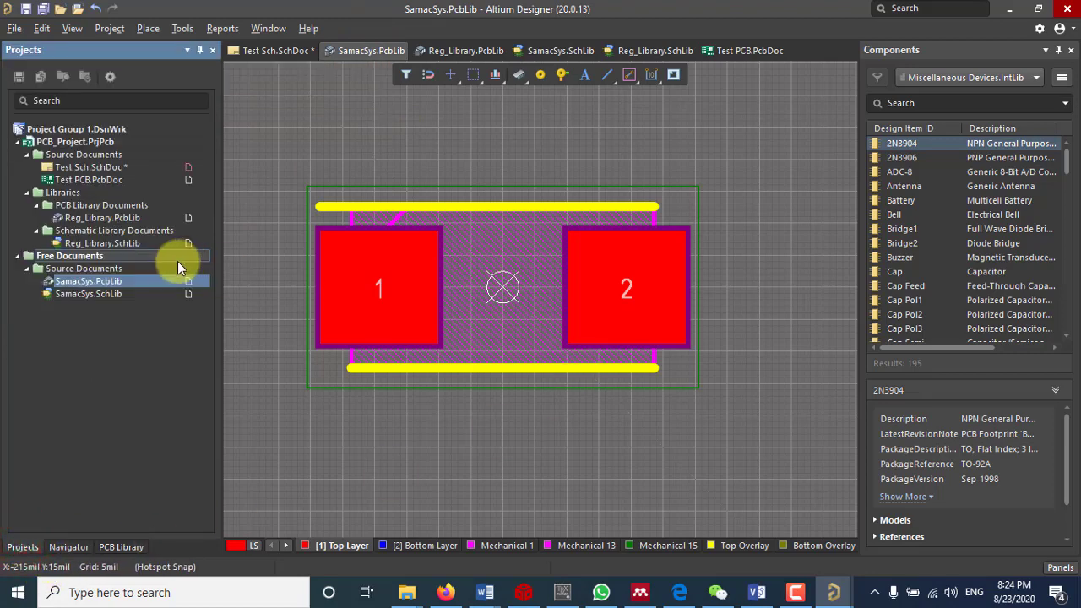
pyautogui.click(110, 243)
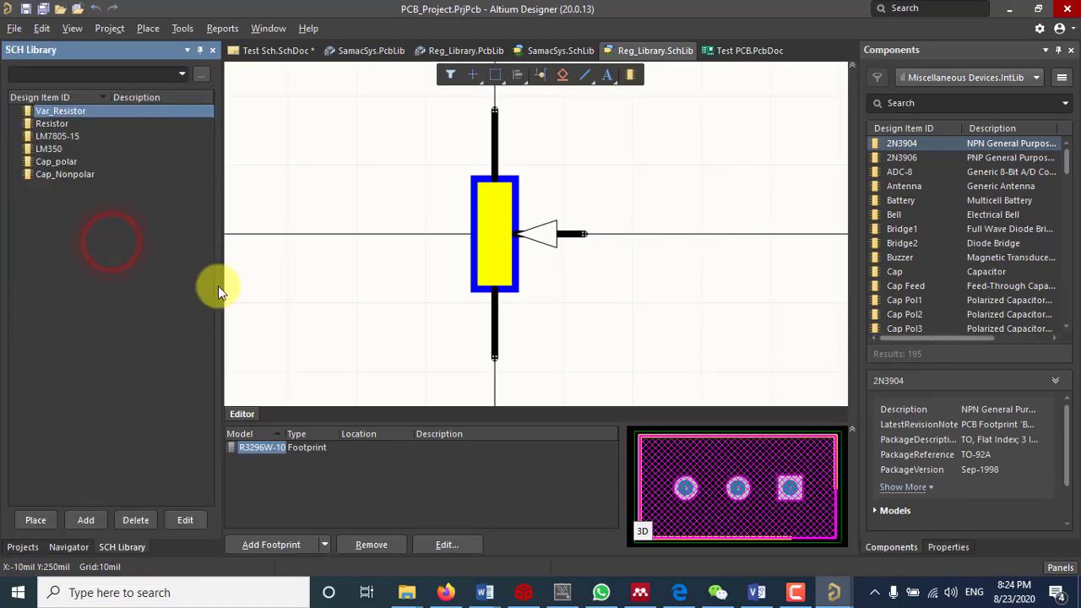
pyautogui.click(62, 163)
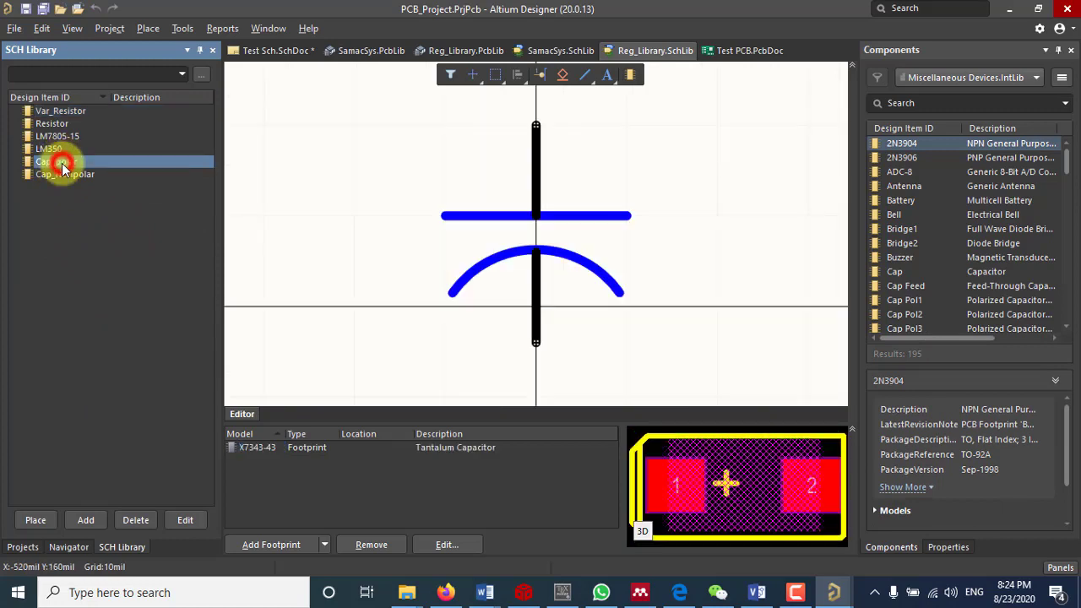
# Copy the whole T491C106K035AT symbol from SamacSys.SchLib into Cap_polar, placing it upright with pin 1 up beside the existing symbol.
pyautogui.click(556, 51)
pyautogui.moveTo(299, 116); pyautogui.dragTo(721, 341)
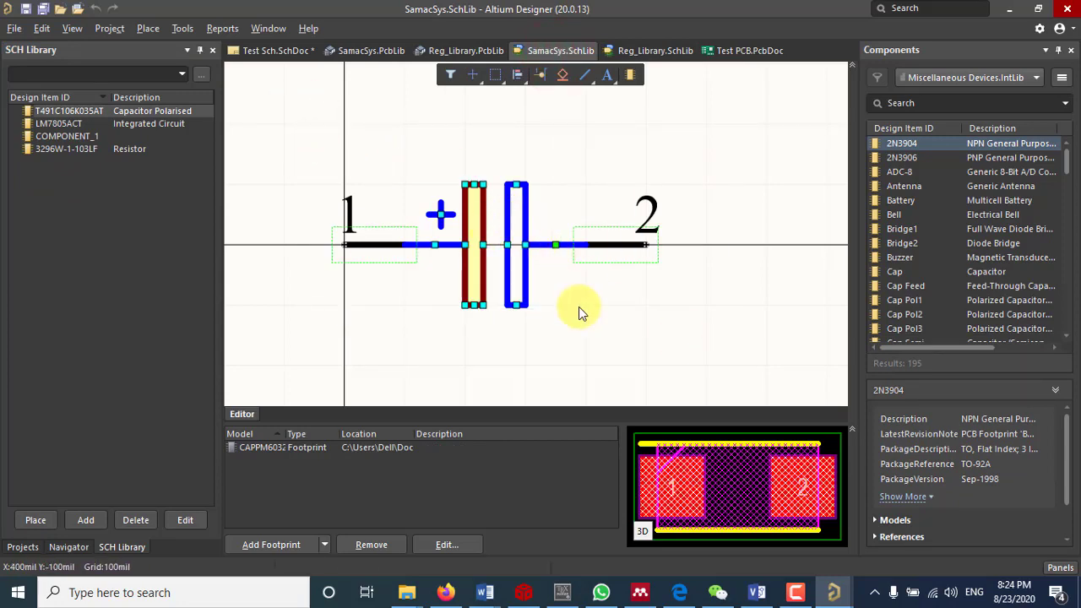
pyautogui.click(645, 51)
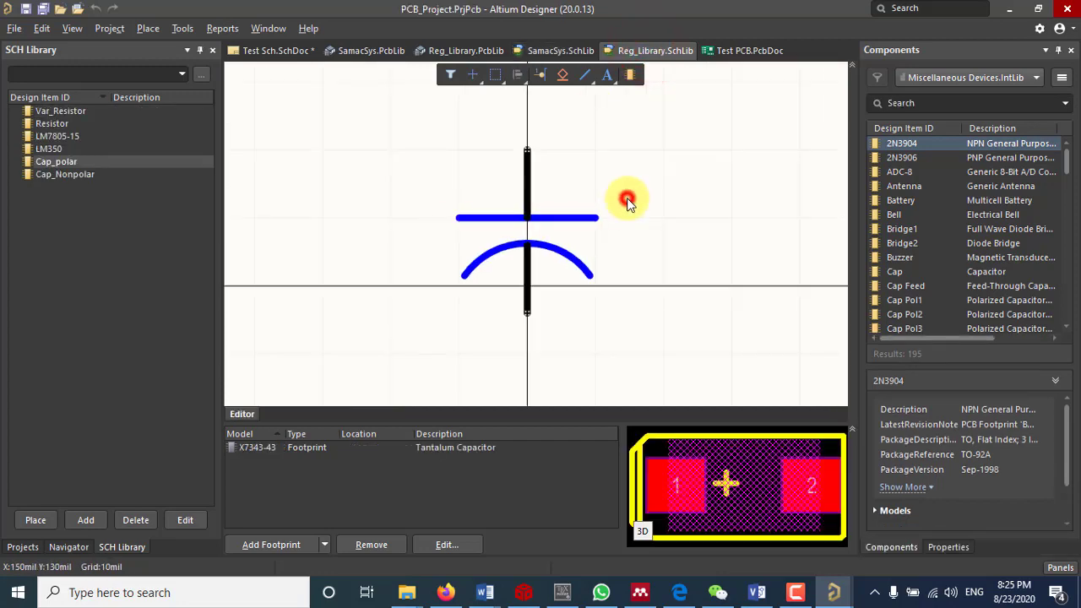
pyautogui.hotkey('ctrl', 'v')
pyautogui.keyDown('ctrl'); pyautogui.scroll(-1, 390, 204); pyautogui.keyUp('ctrl')
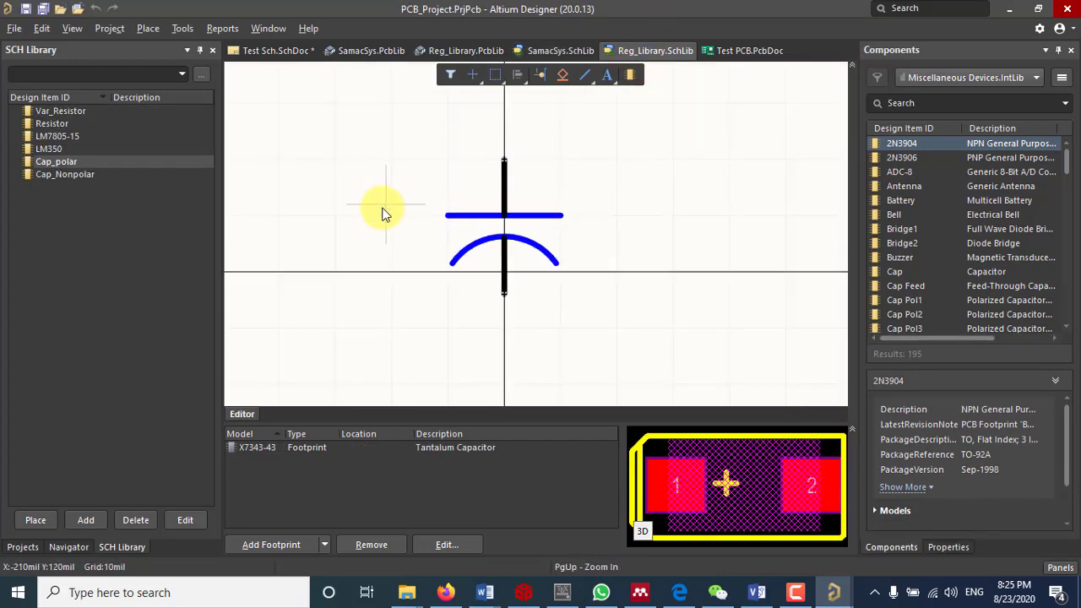
pyautogui.keyDown('ctrl'); pyautogui.scroll(-1, 382, 213); pyautogui.keyUp('ctrl')
pyautogui.press('space')
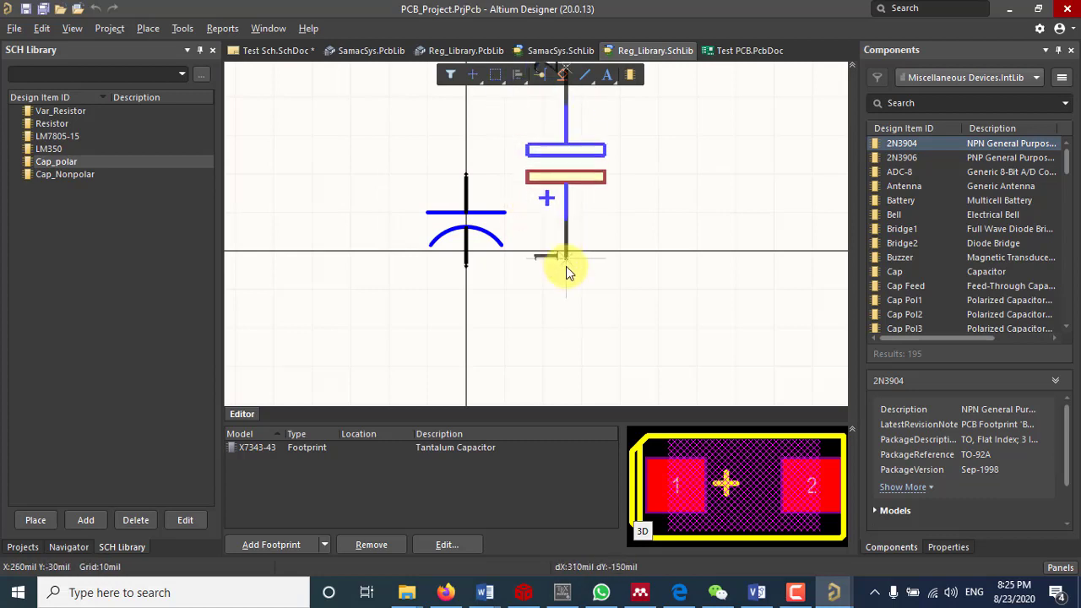
pyautogui.press('space')
pyautogui.press('space')
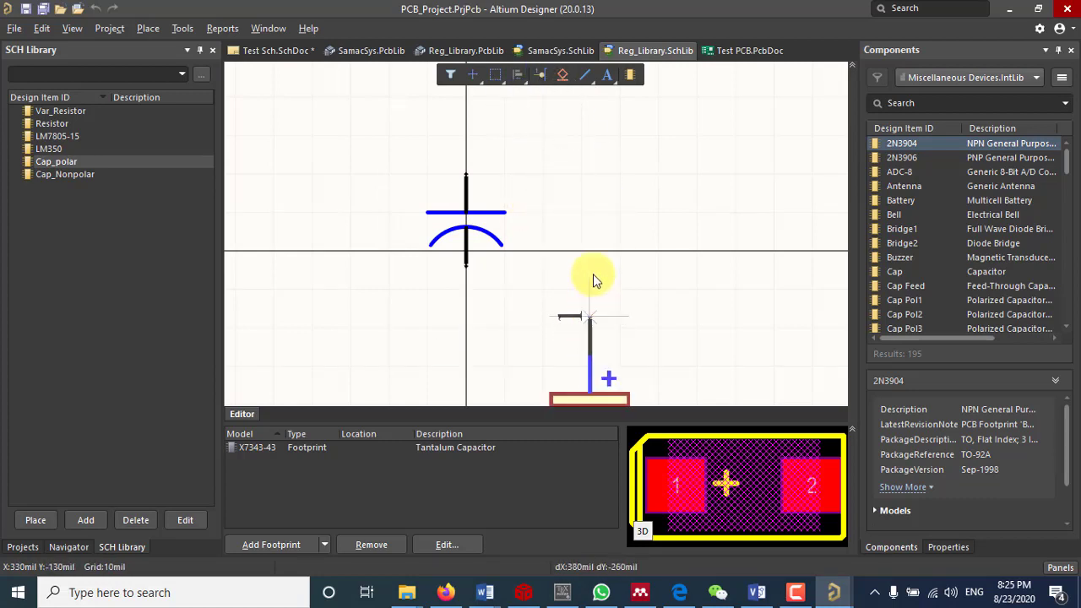
pyautogui.click(580, 126)
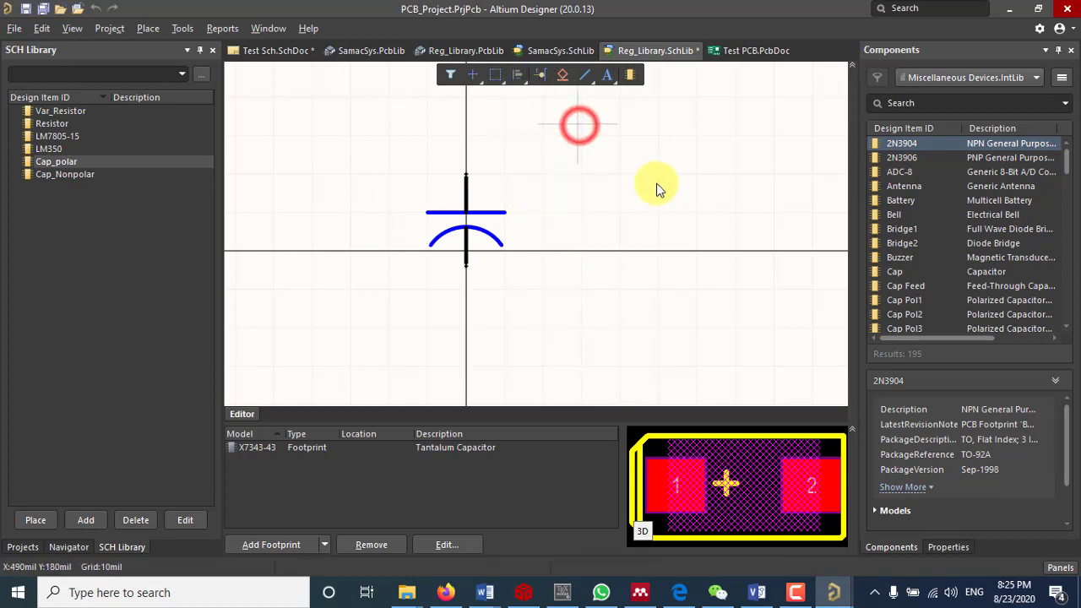
# Delete the old curved-plate capacitor symbol from Cap_polar.
pyautogui.click(657, 185)
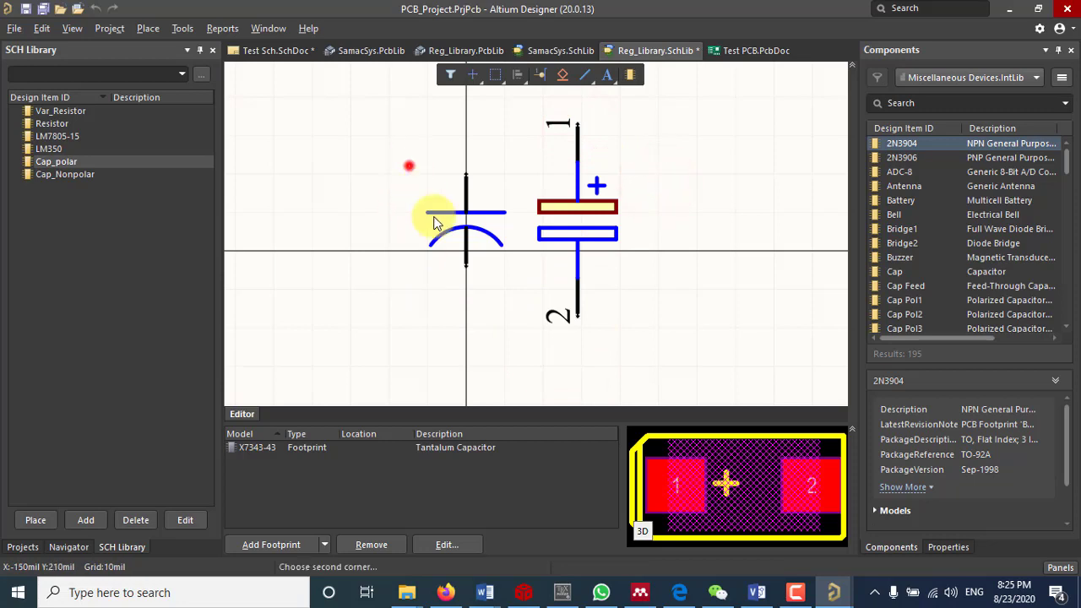
pyautogui.click(514, 315)
pyautogui.press('Delete')
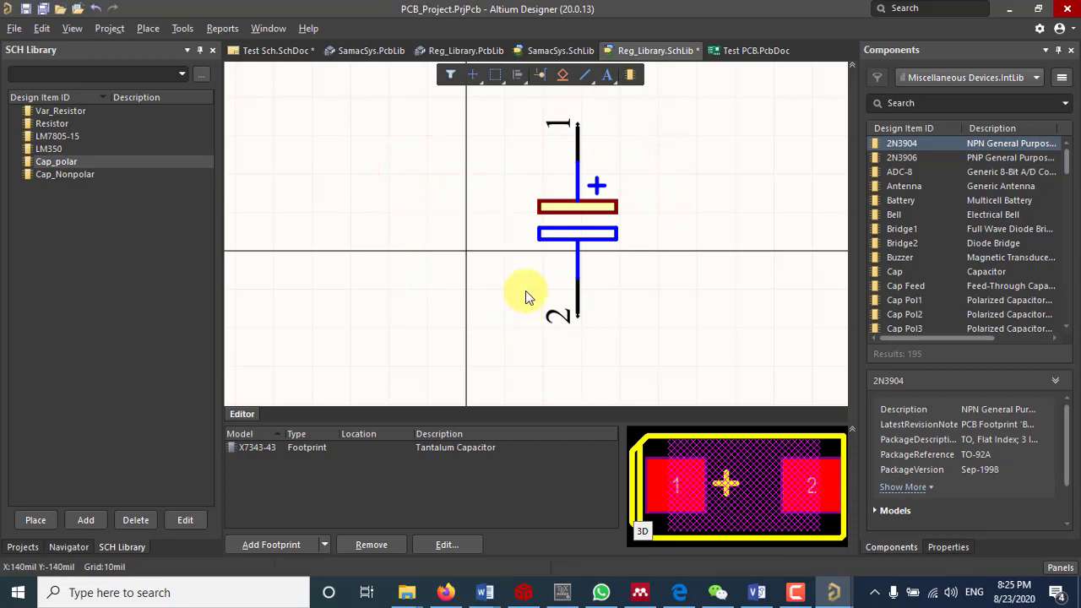
# Set the name of the pasted capacitor symbol's pin 1 to "+".
pyautogui.doubleClick(579, 144)
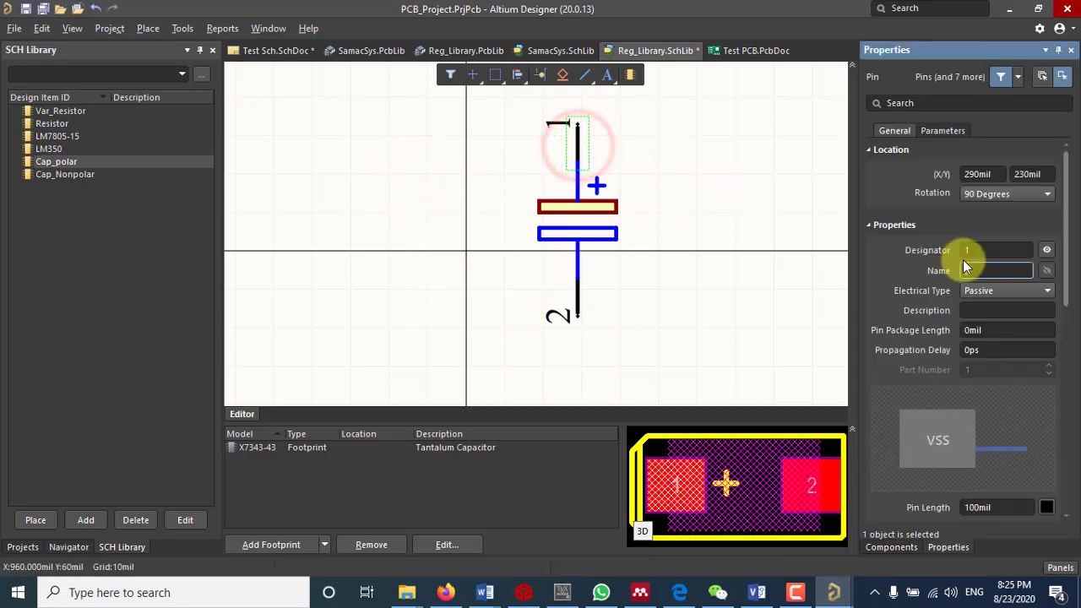
pyautogui.click(996, 270)
pyautogui.write('+')
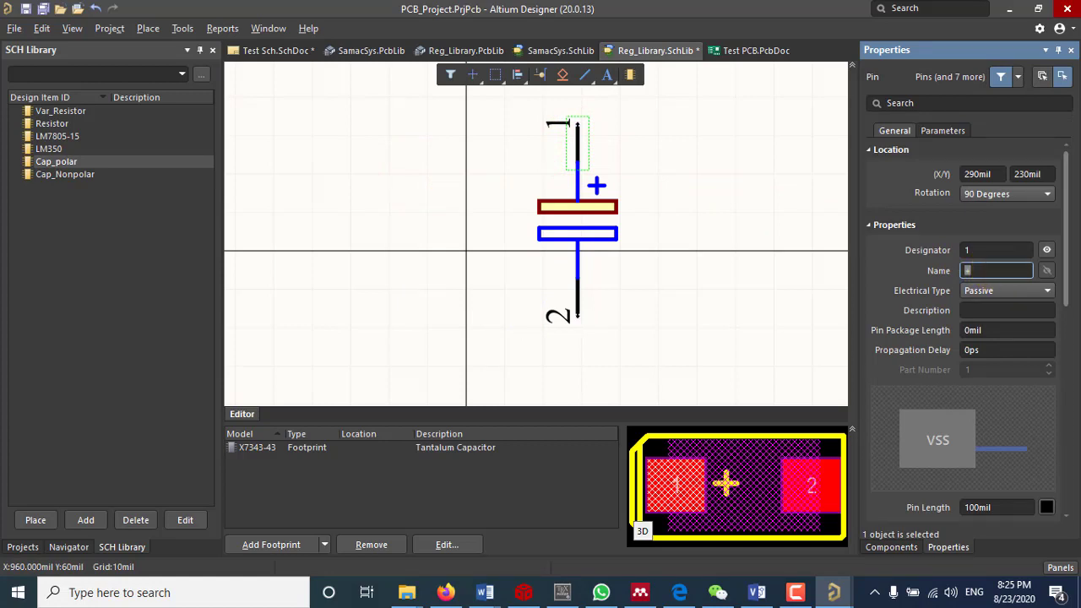
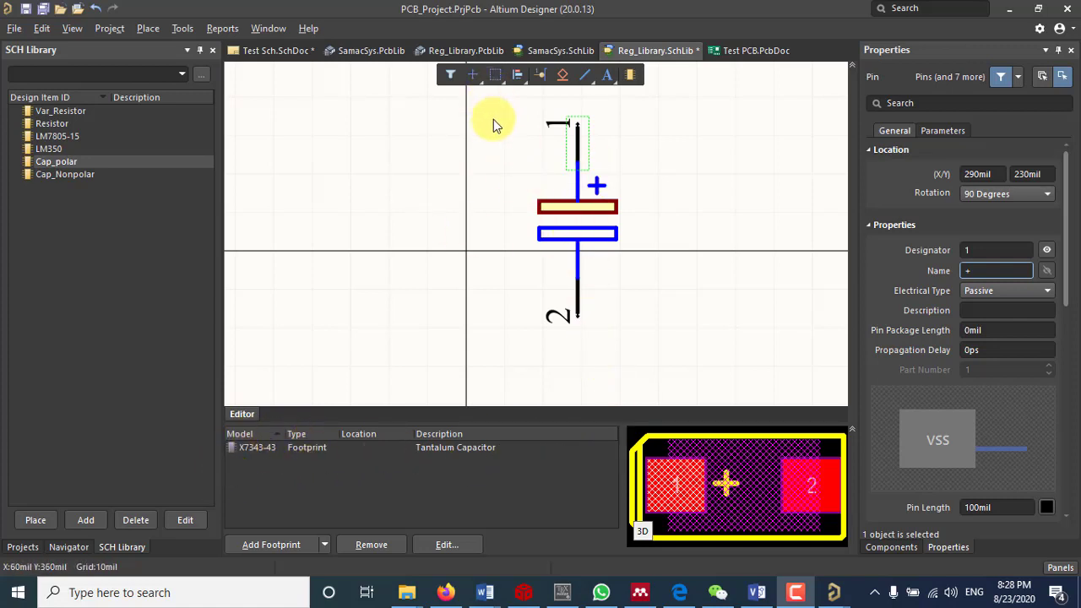
# Move the complete pasted capacitor symbol onto the origin area of the Cap_polar sheet.
pyautogui.moveTo(502, 111); pyautogui.dragTo(664, 357)
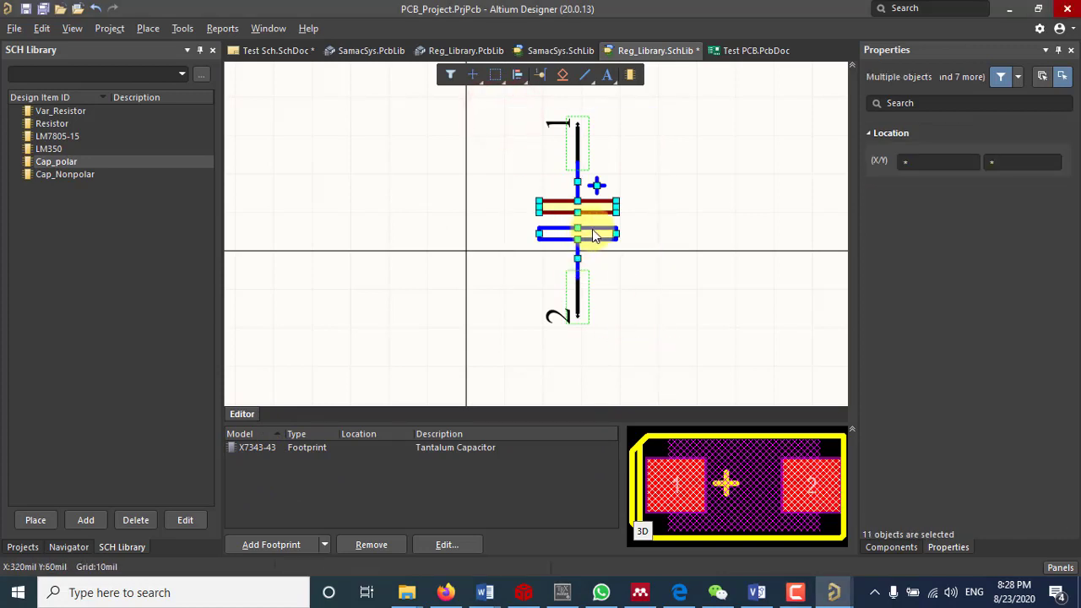
pyautogui.moveTo(593, 230); pyautogui.dragTo(462, 333)
pyautogui.click(593, 254)
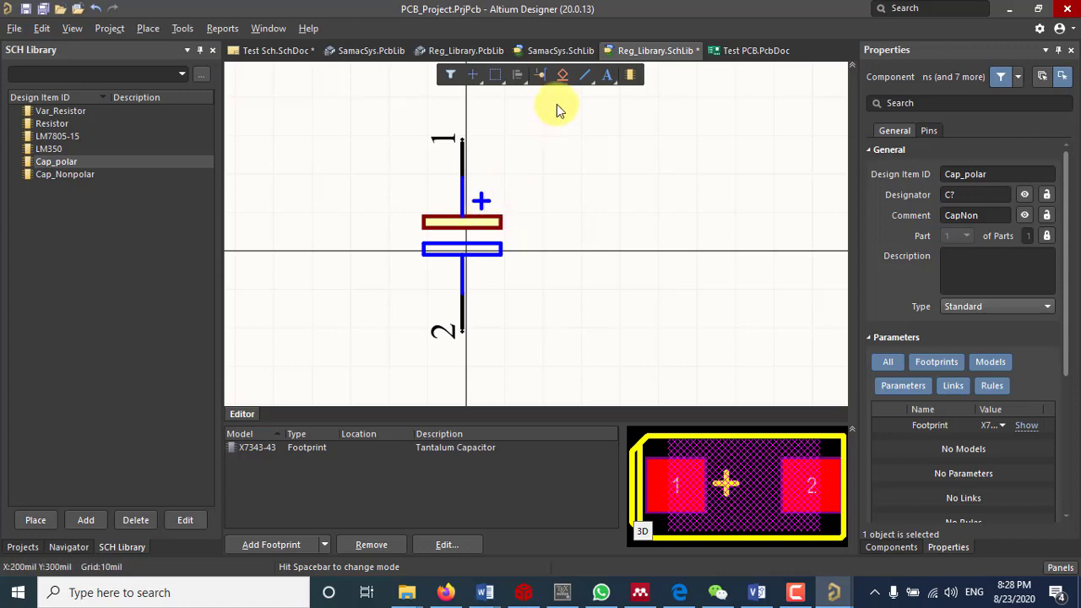
# Copy the entire CAPPM6032X280N footprint from SamacSys.PcbLib, using its centre origin as the reference point.
pyautogui.click(382, 53)
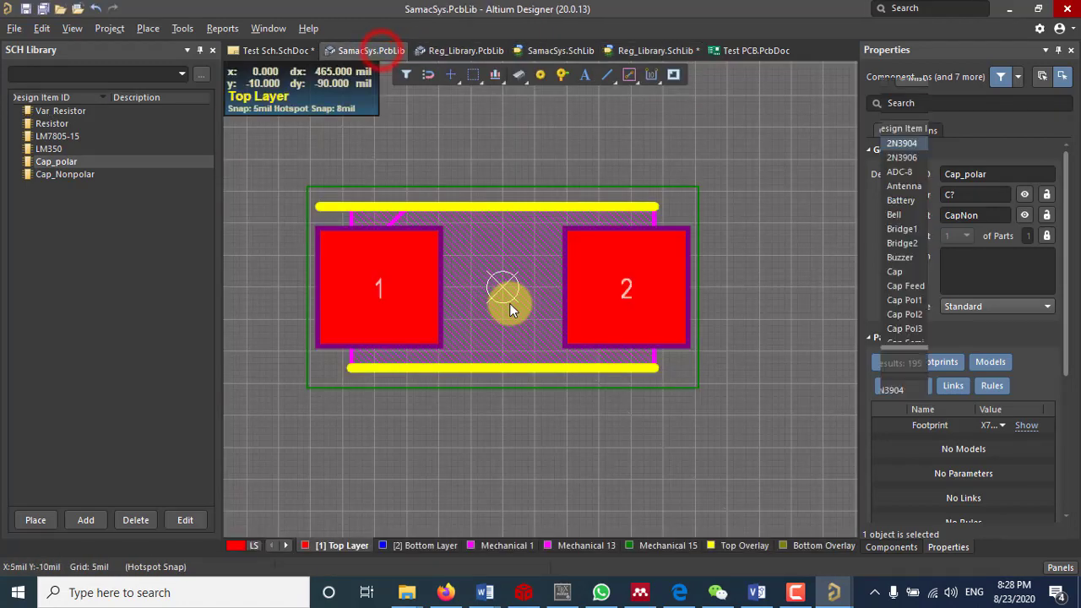
pyautogui.moveTo(248, 152); pyautogui.dragTo(750, 461)
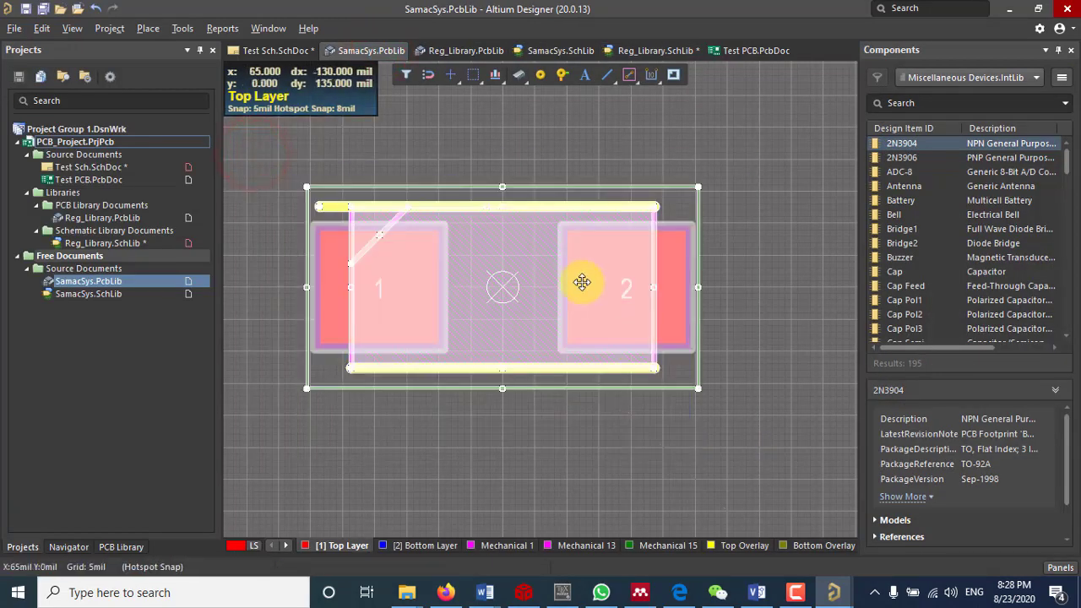
pyautogui.rightClick(533, 245)
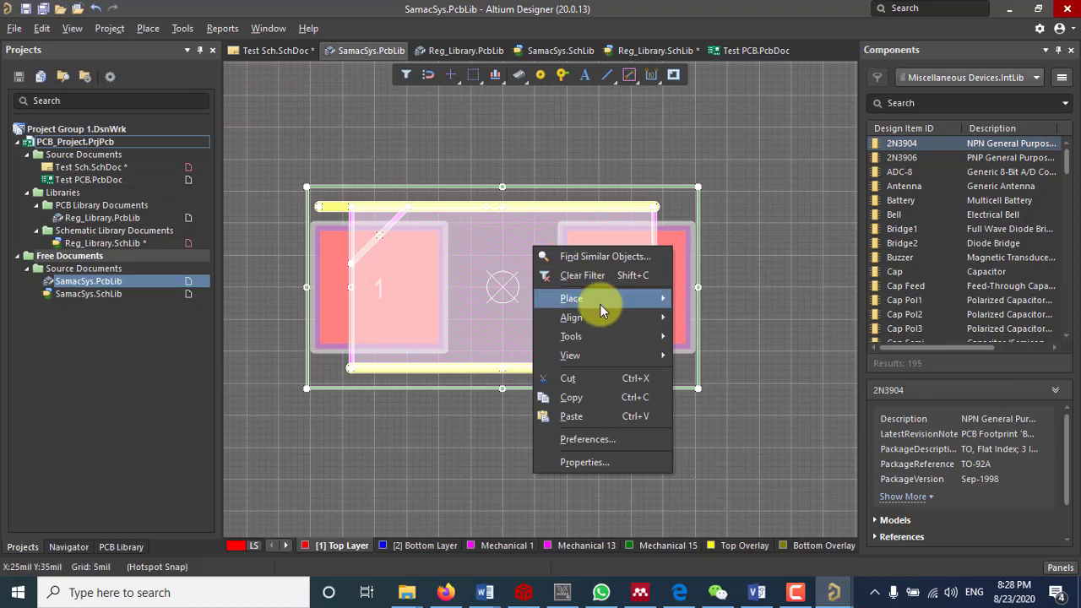
pyautogui.click(571, 397)
pyautogui.click(503, 288)
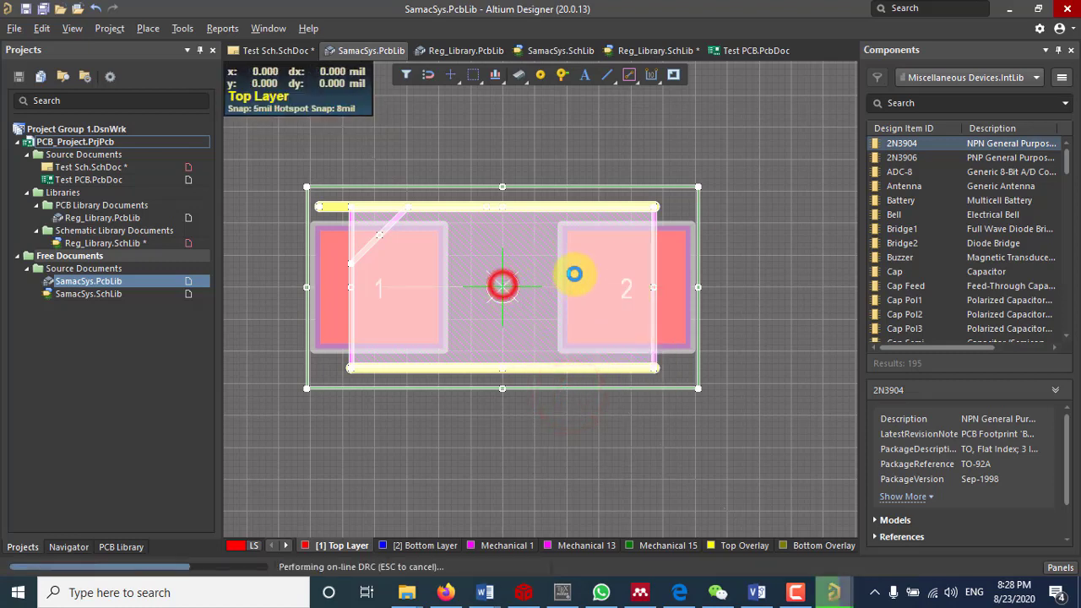
# Add a new footprint to Reg_Library.PcbLib and paste the copied capacitor footprint centred on its origin.
pyautogui.click(465, 51)
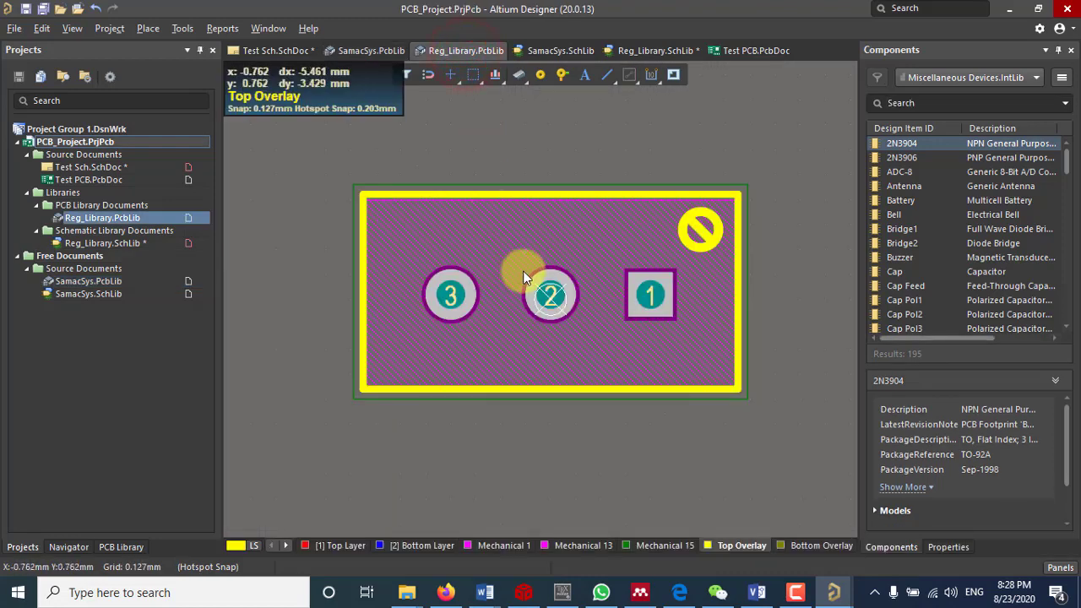
pyautogui.click(128, 547)
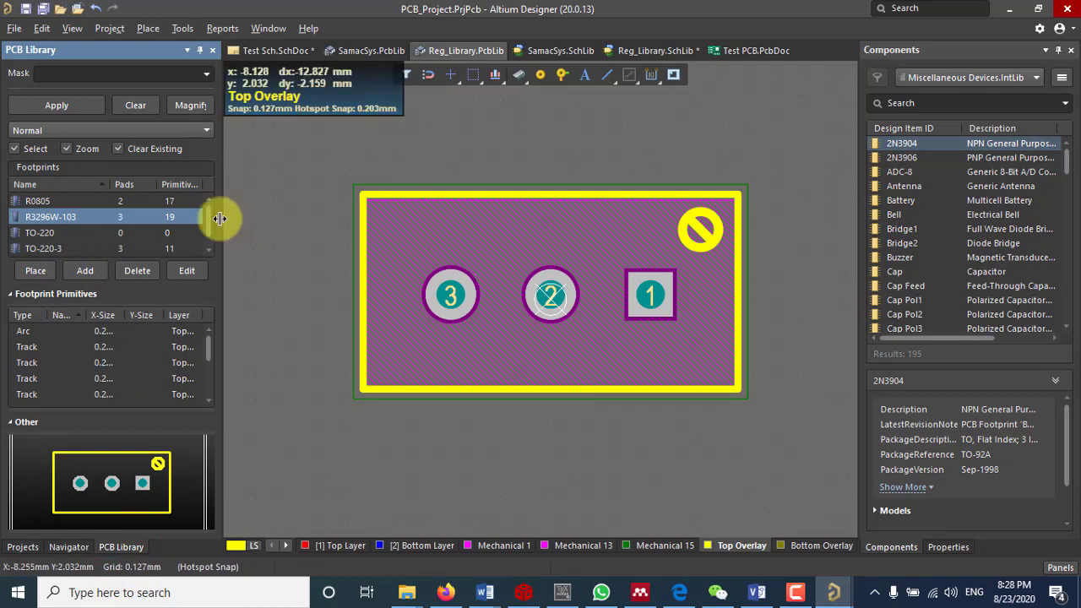
pyautogui.moveTo(208, 212); pyautogui.dragTo(208, 230)
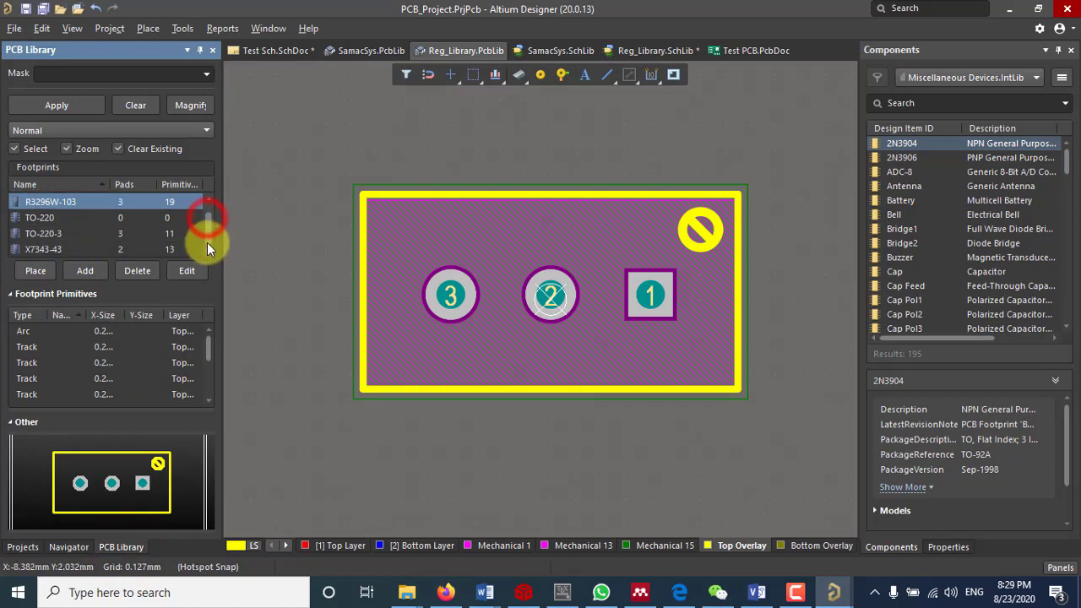
pyautogui.click(84, 272)
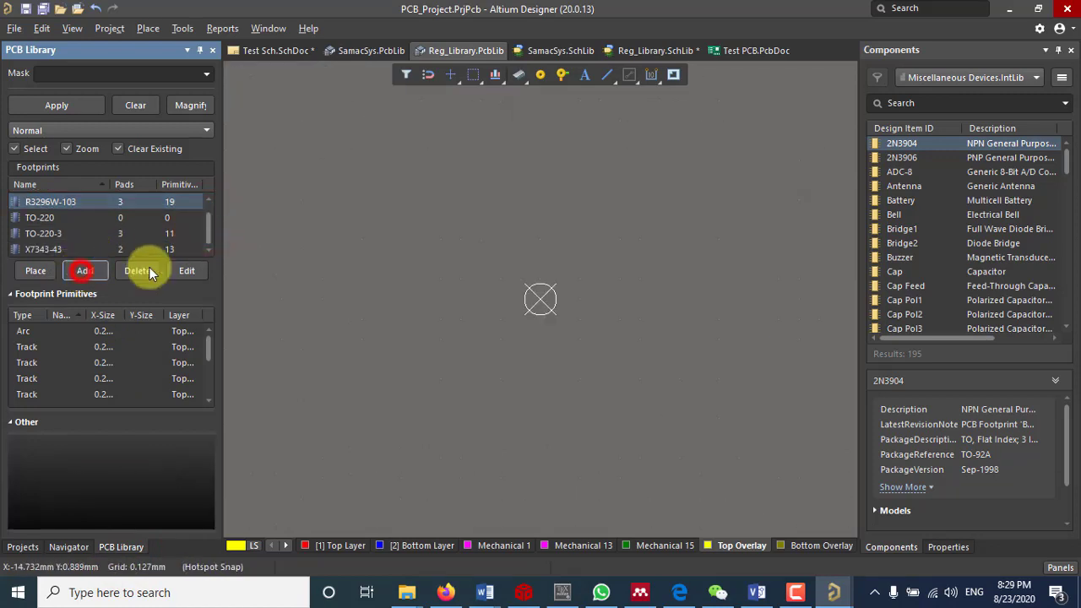
pyautogui.rightClick(435, 186)
pyautogui.click(469, 375)
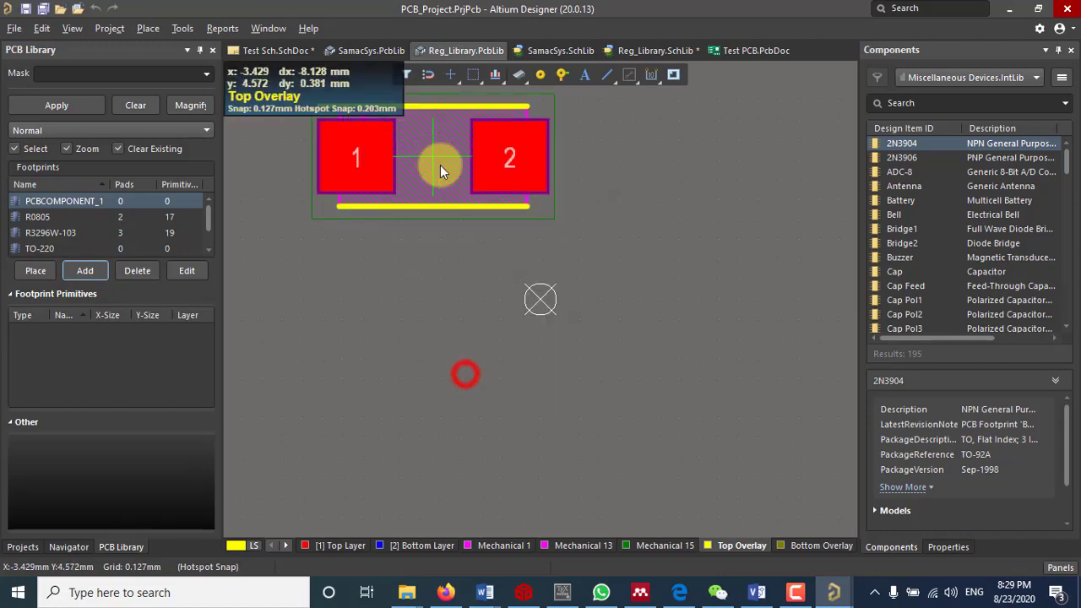
pyautogui.click(541, 300)
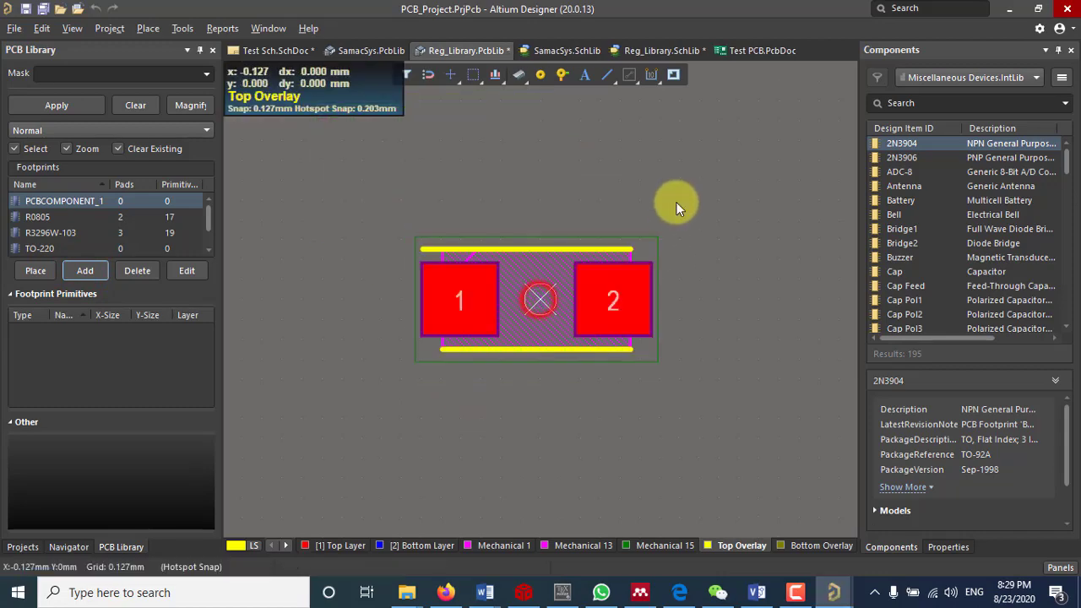
# Switch to the Mouser results in Firefox and check the case codes of the T491C106K035AT capacitor.
pyautogui.click(445, 592)
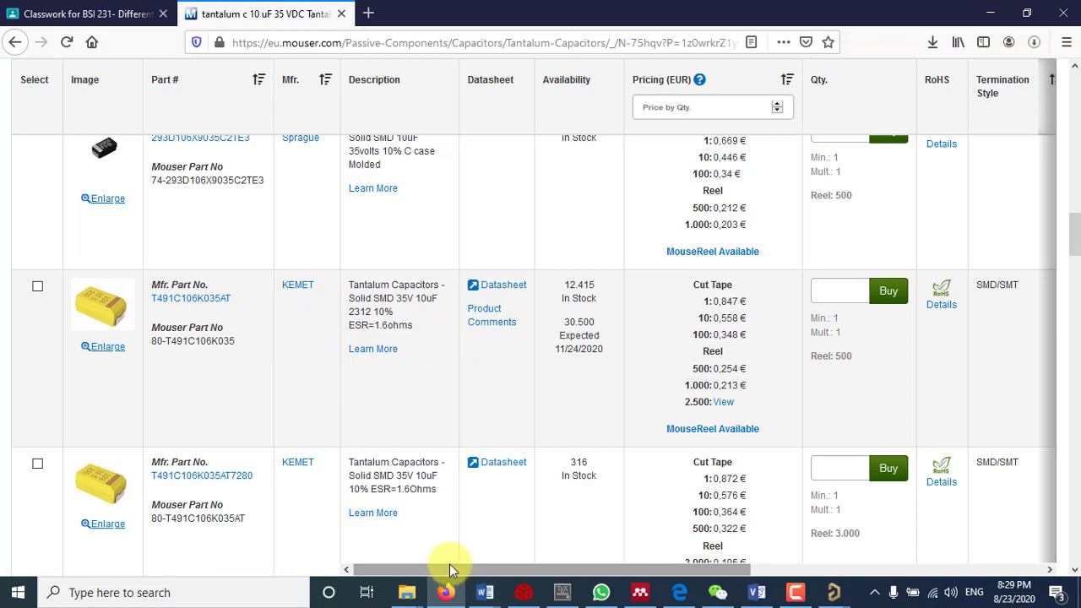
pyautogui.moveTo(449, 563); pyautogui.dragTo(805, 566)
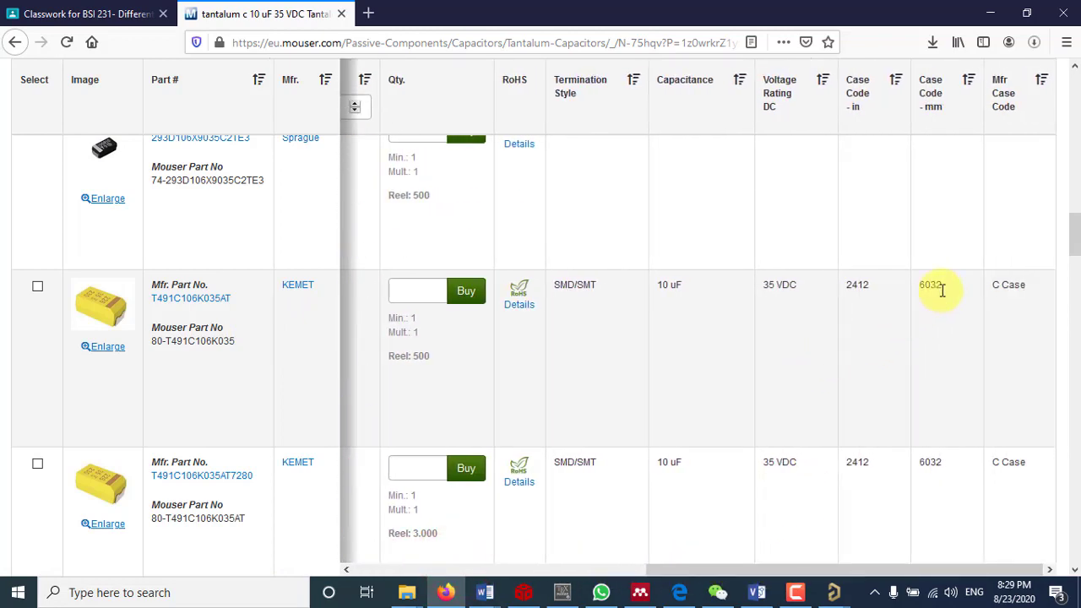
# Open the Mouser product page for T491C106K035AT and bring up its PDF datasheet in a separate browser tab.
pyautogui.click(207, 299)
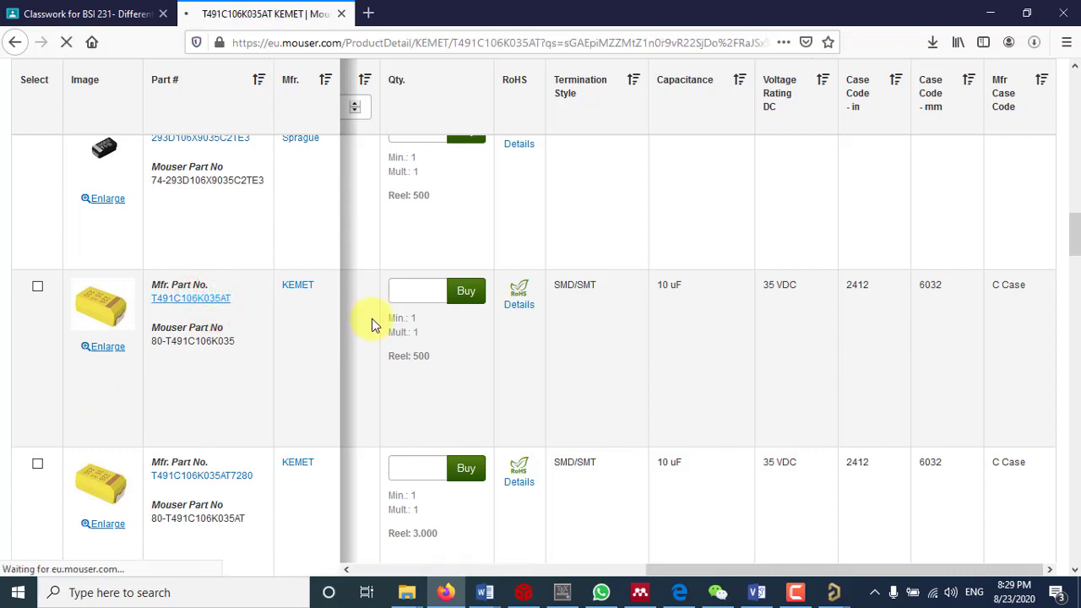
pyautogui.scroll(-5, 529, 299)
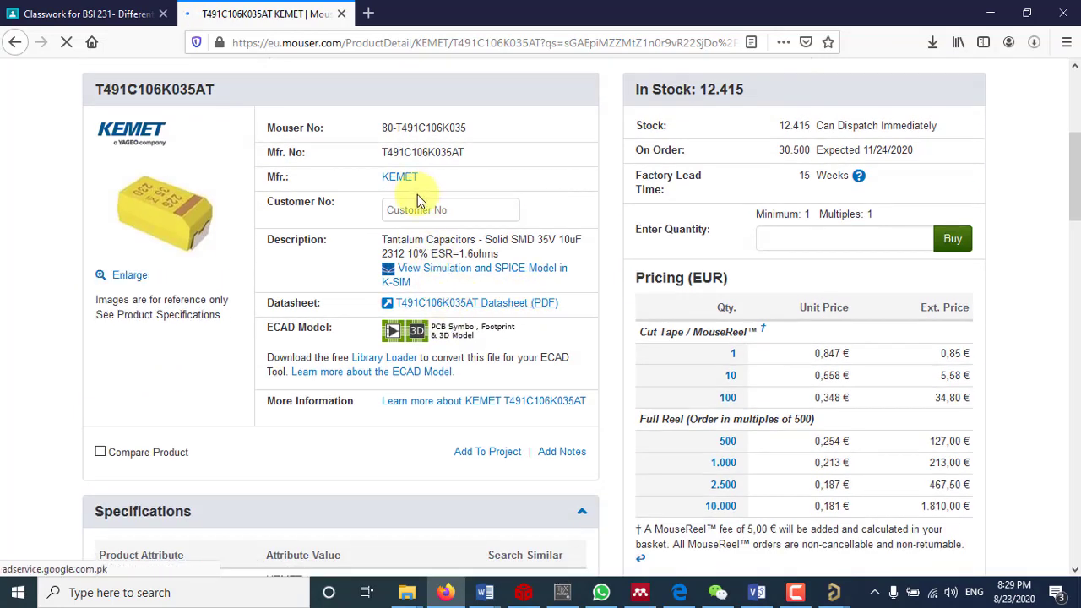
pyautogui.rightClick(490, 306)
pyautogui.click(555, 318)
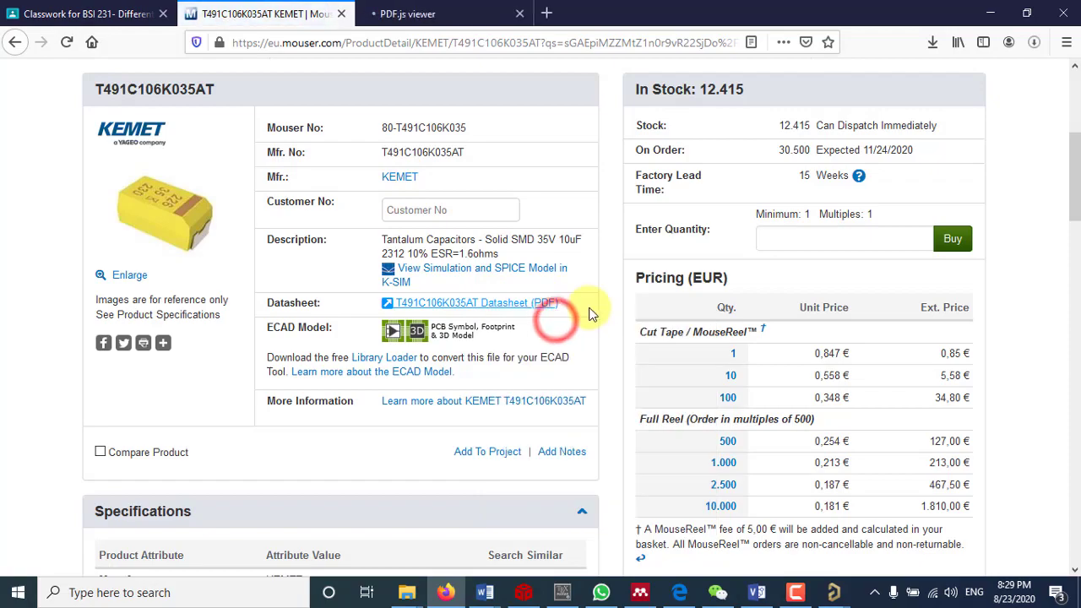
pyautogui.click(435, 14)
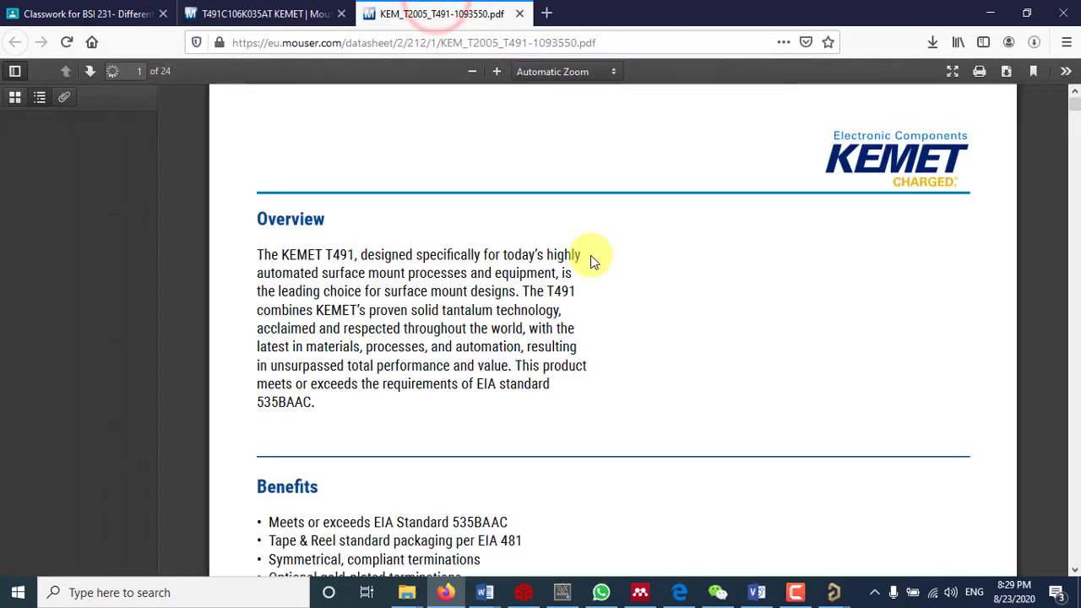
# Find the Dimensions table in the KEMET T491 datasheet and examine the case size rows for the 6032 EIA code.
pyautogui.scroll(-6, 592, 262)
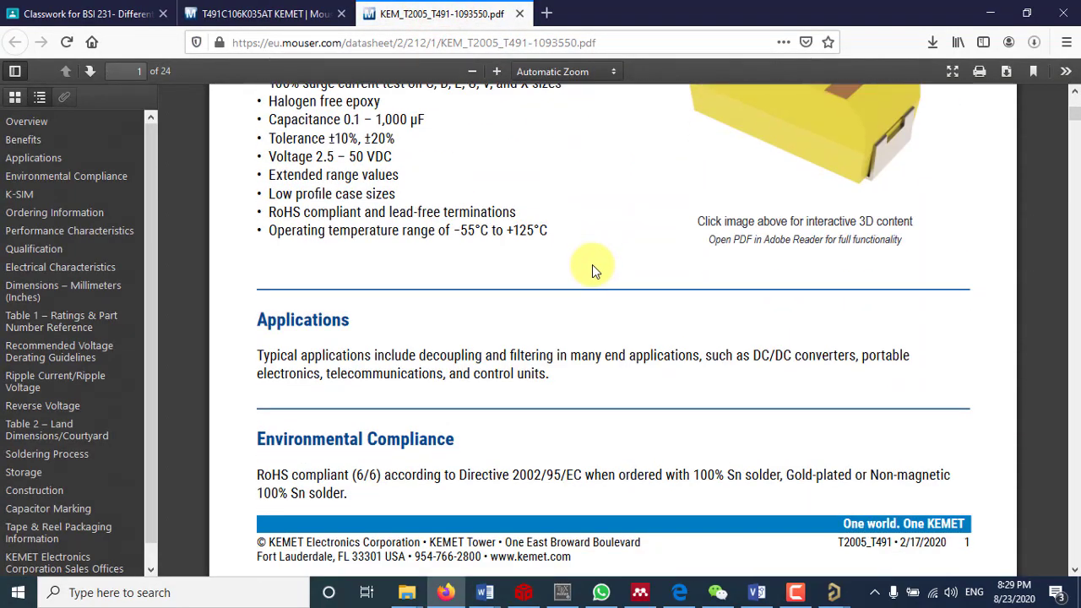
pyautogui.scroll(3, 592, 264)
pyautogui.scroll(-10, 592, 264)
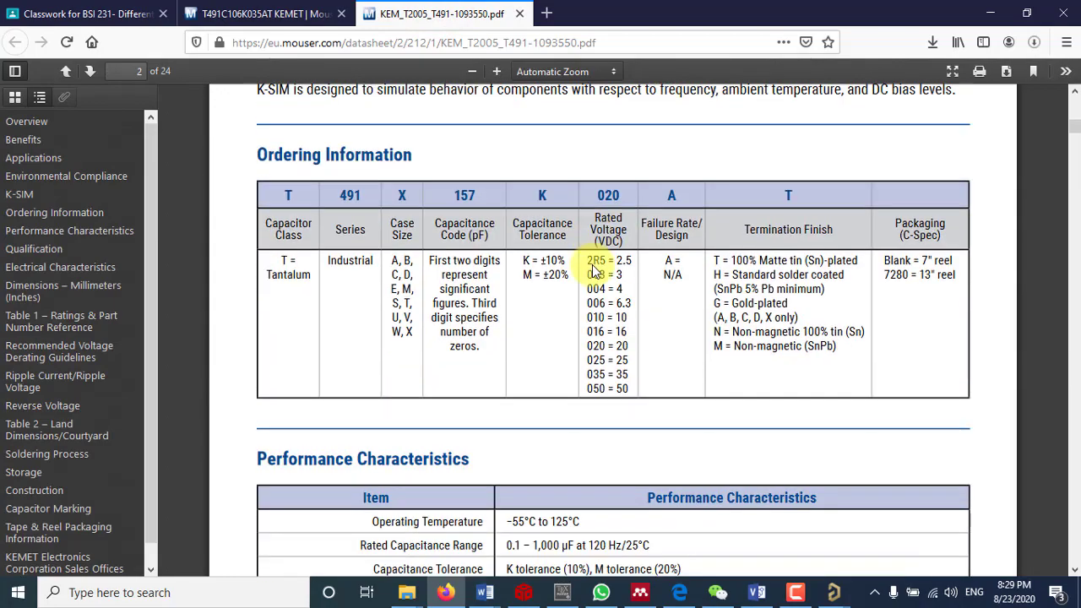
pyautogui.scroll(-5, 592, 264)
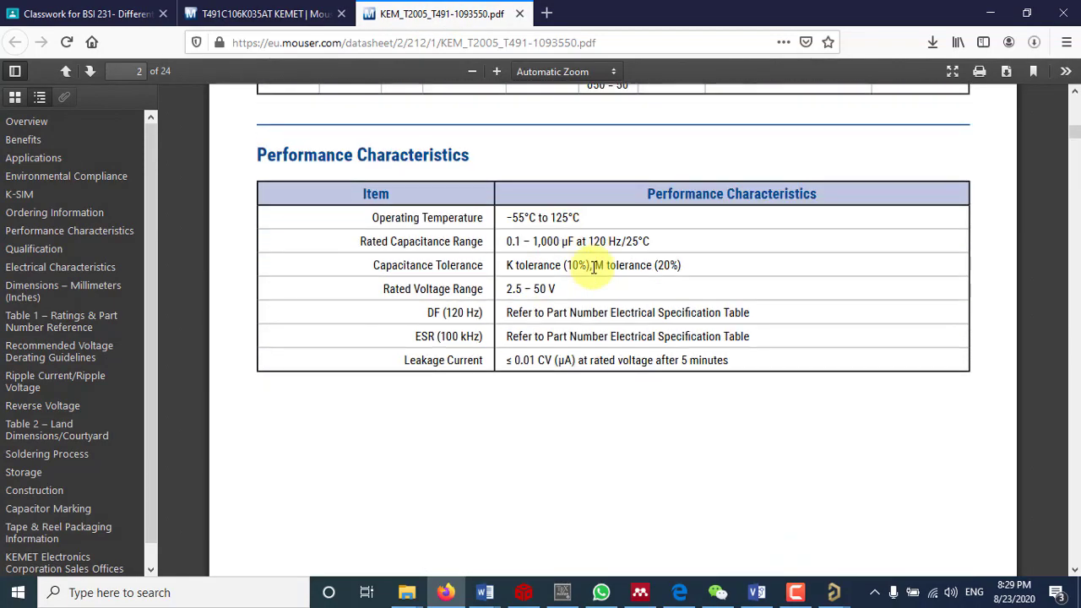
pyautogui.scroll(-15, 592, 267)
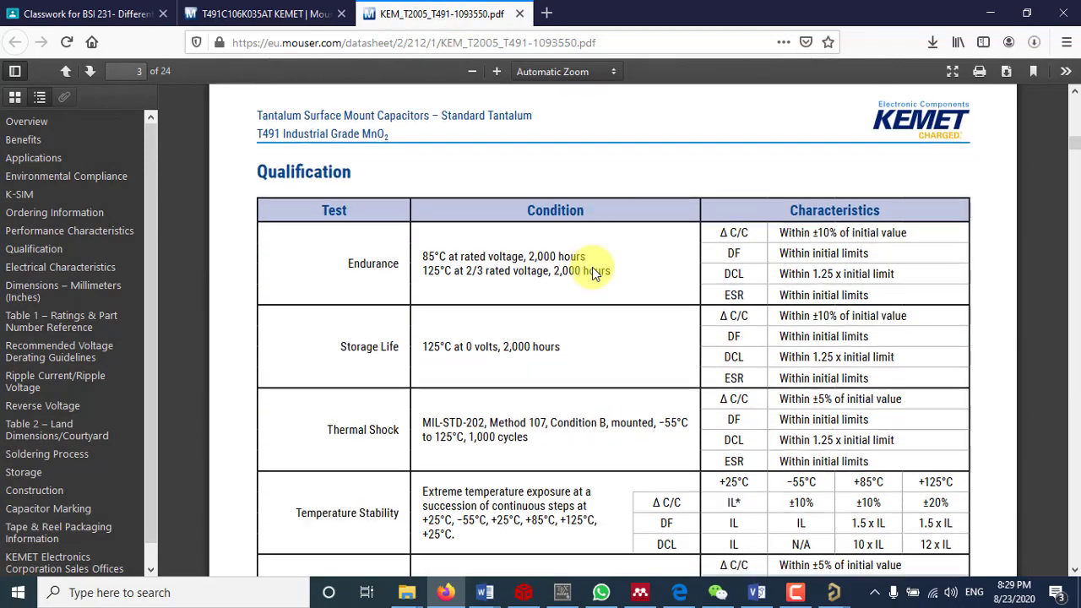
pyautogui.scroll(-15, 596, 288)
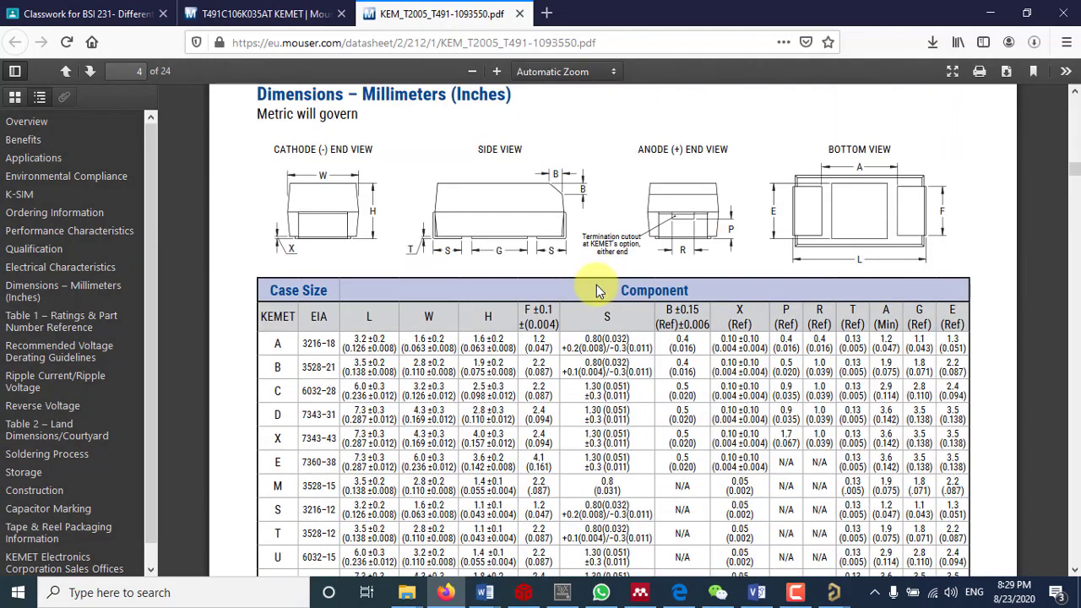
pyautogui.scroll(-3, 597, 291)
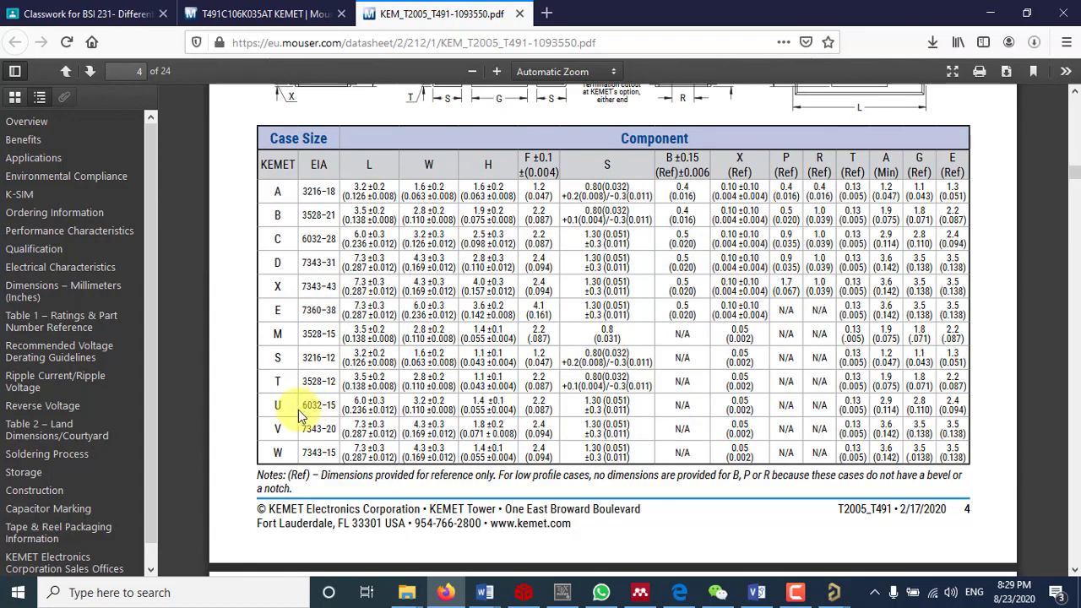
pyautogui.moveTo(302, 407); pyautogui.dragTo(337, 405)
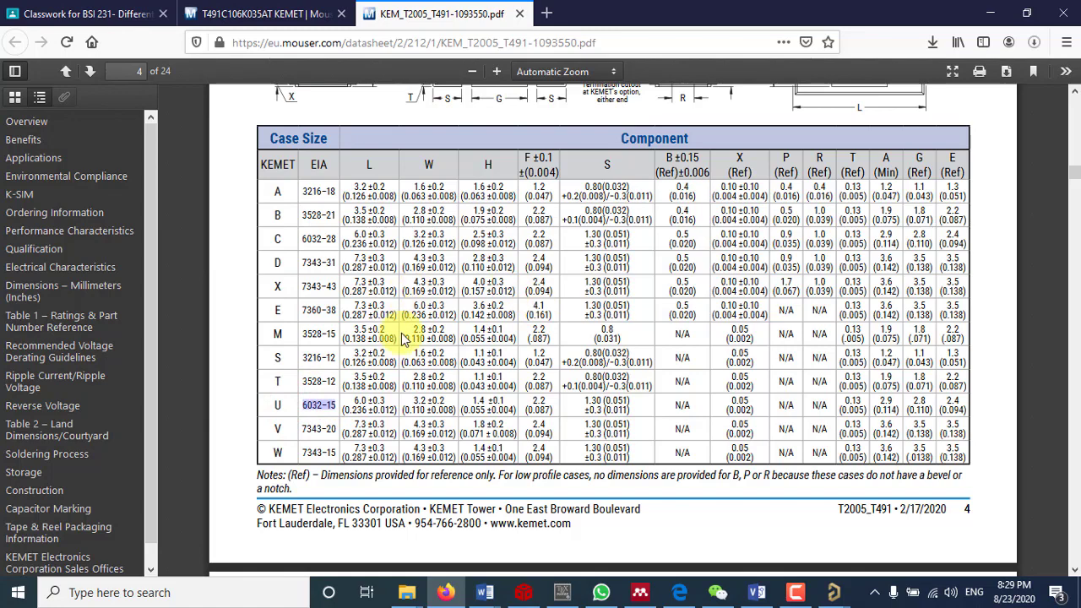
# Return to the T491C106K035AT product page and check the millimetre case code in its specifications.
pyautogui.click(228, 14)
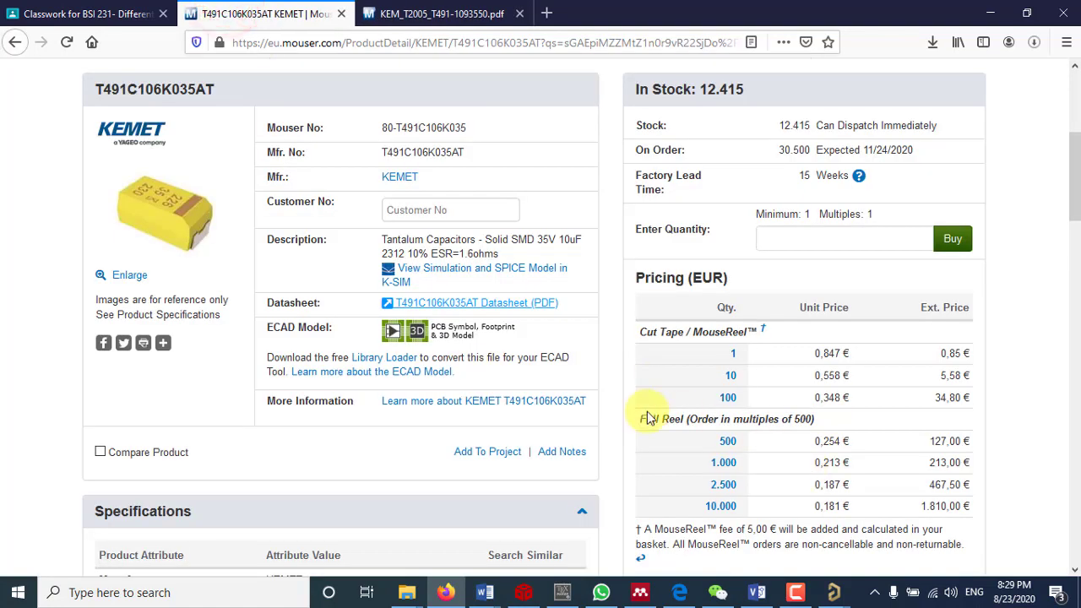
pyautogui.scroll(2, 649, 419)
pyautogui.scroll(-3, 650, 425)
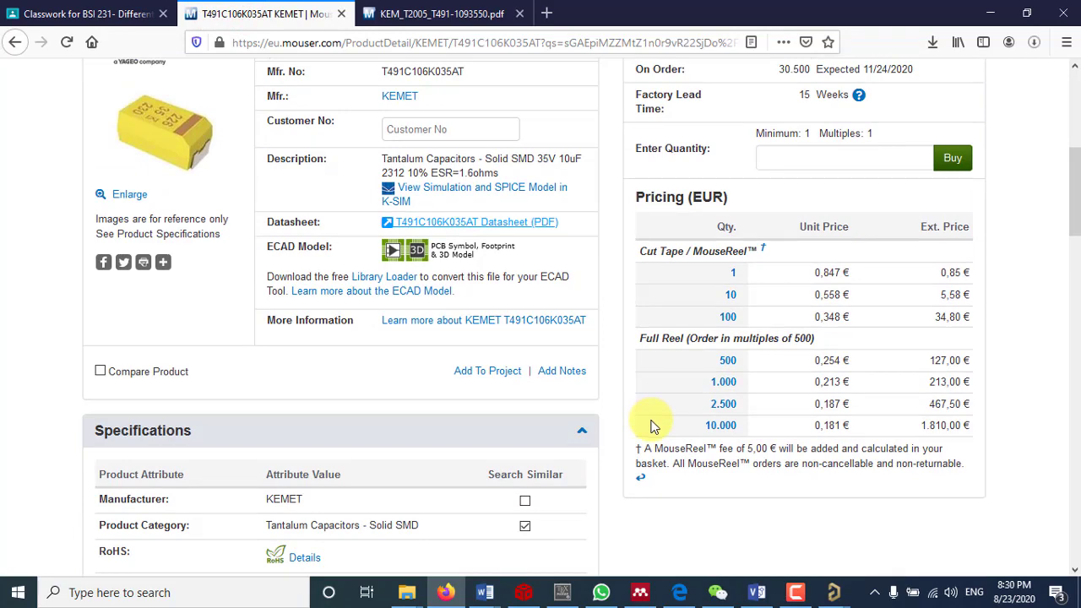
pyautogui.scroll(2, 650, 422)
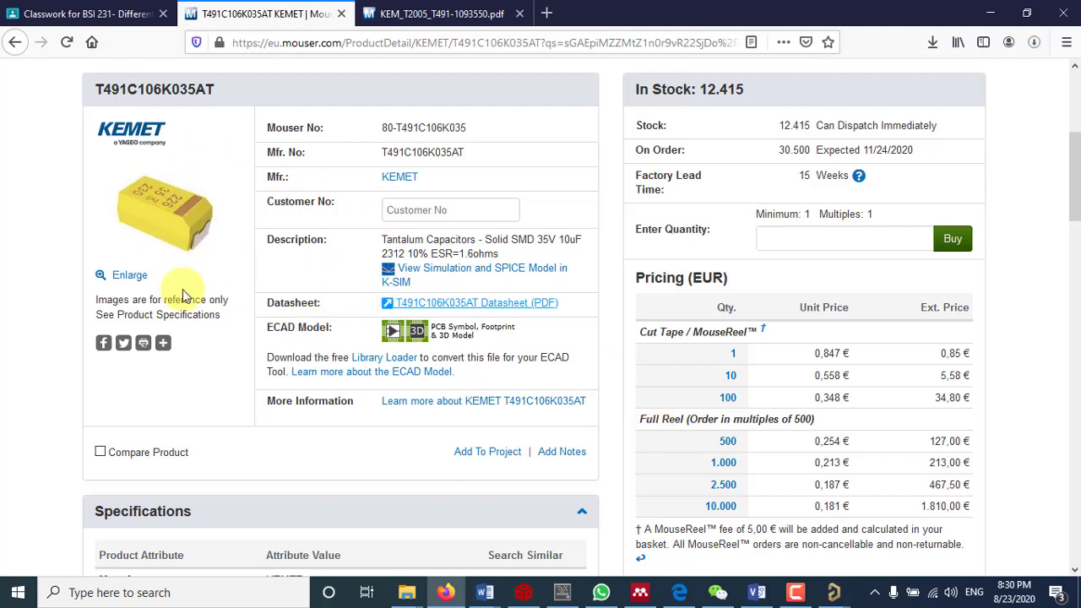
pyautogui.scroll(-3, 184, 291)
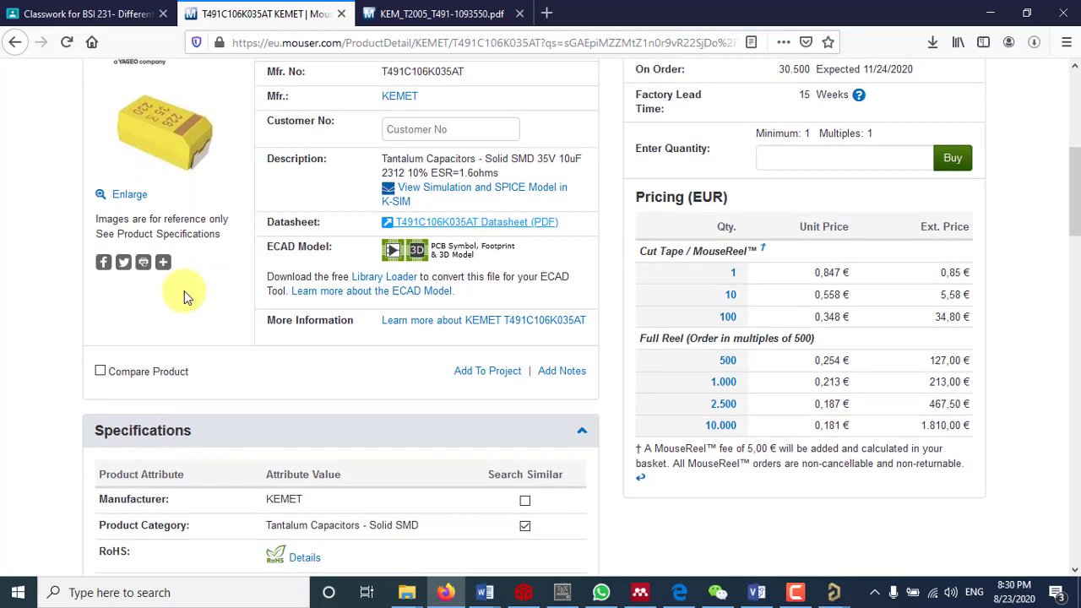
pyautogui.scroll(-4, 184, 291)
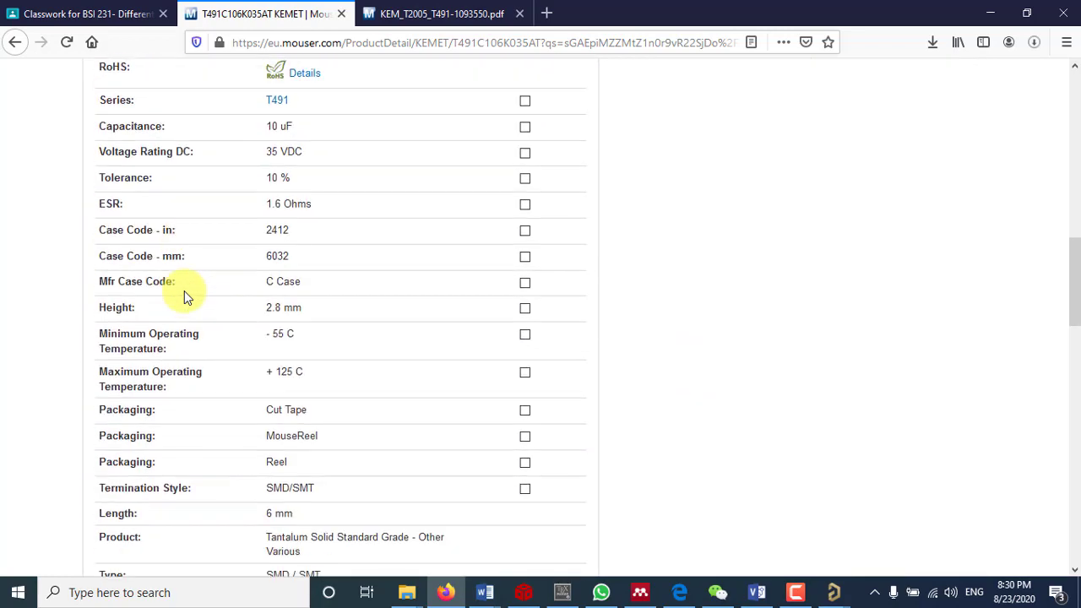
pyautogui.scroll(-2, 185, 291)
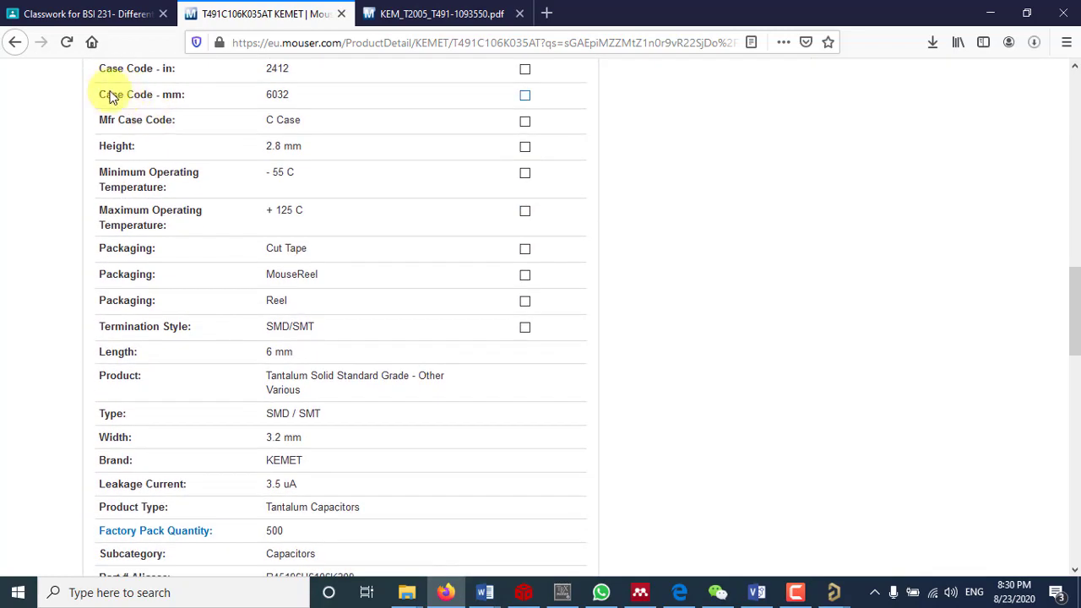
pyautogui.moveTo(97, 96); pyautogui.dragTo(305, 91)
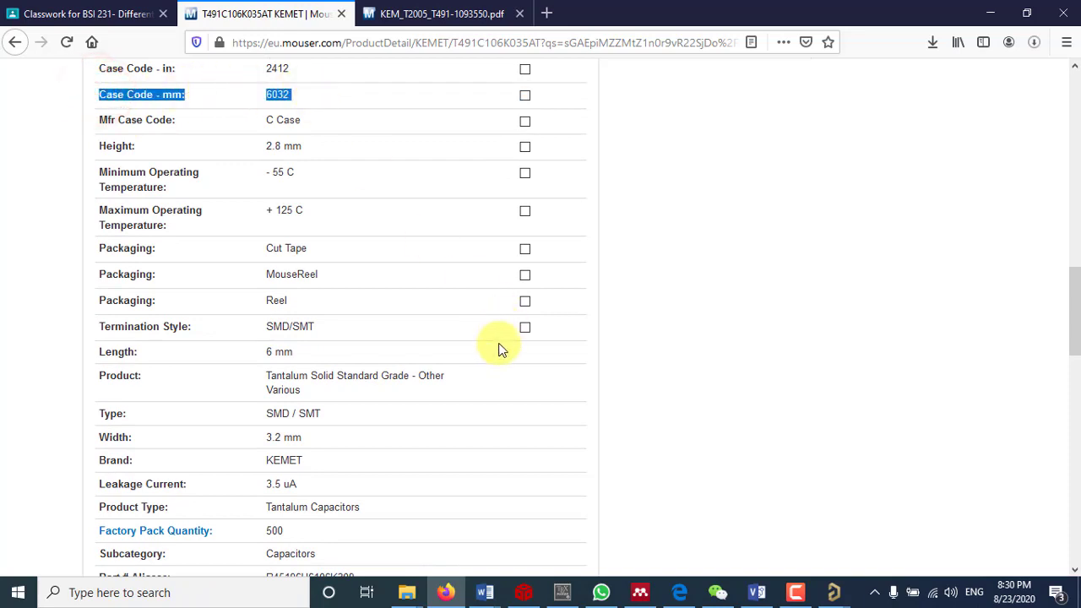
pyautogui.scroll(1, 499, 353)
pyautogui.scroll(1, 499, 353)
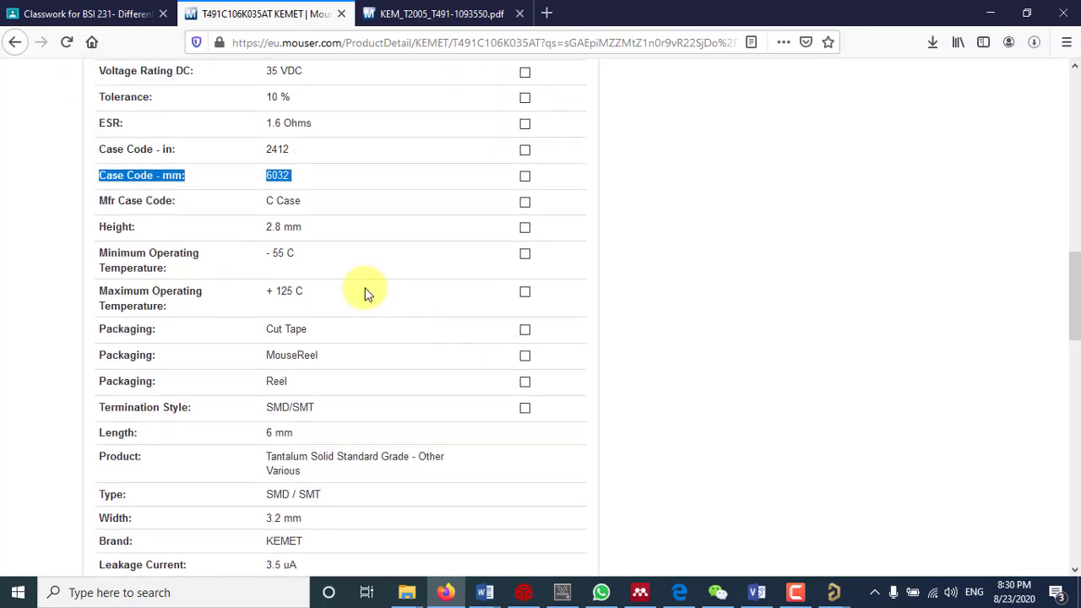
# Switch to Altium Designer and rename the new capacitor footprint in Reg_Library.PcbLib as C6032.
pyautogui.moveTo(834, 592)
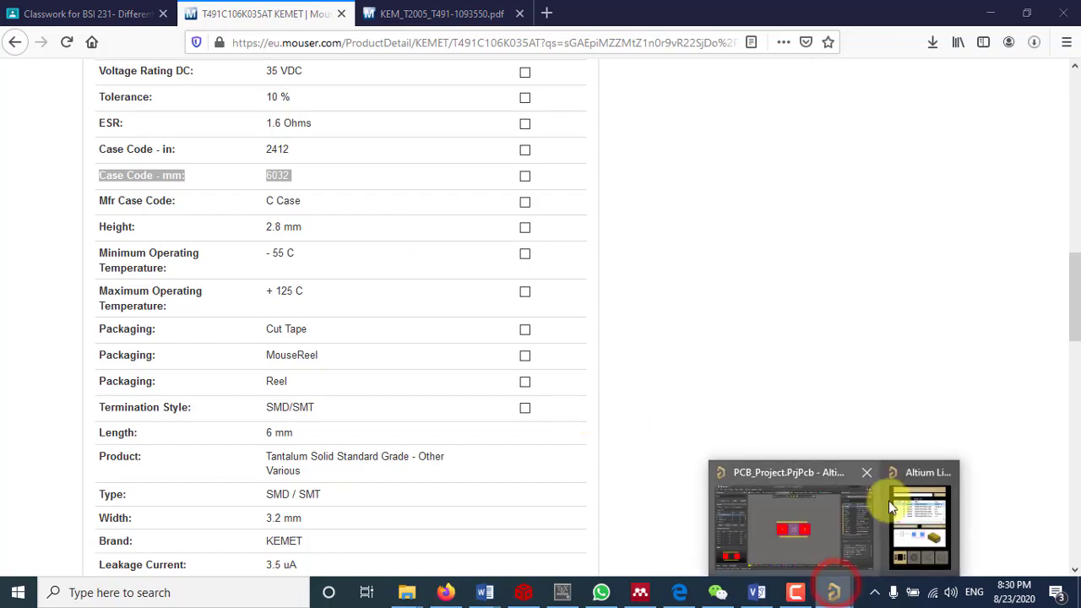
pyautogui.click(821, 519)
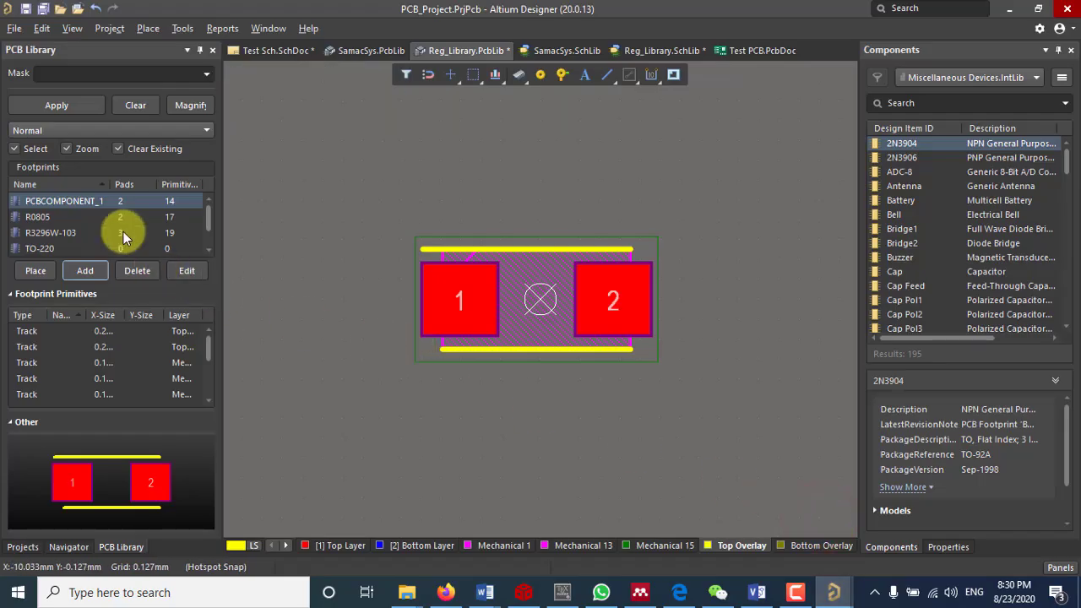
pyautogui.doubleClick(63, 203)
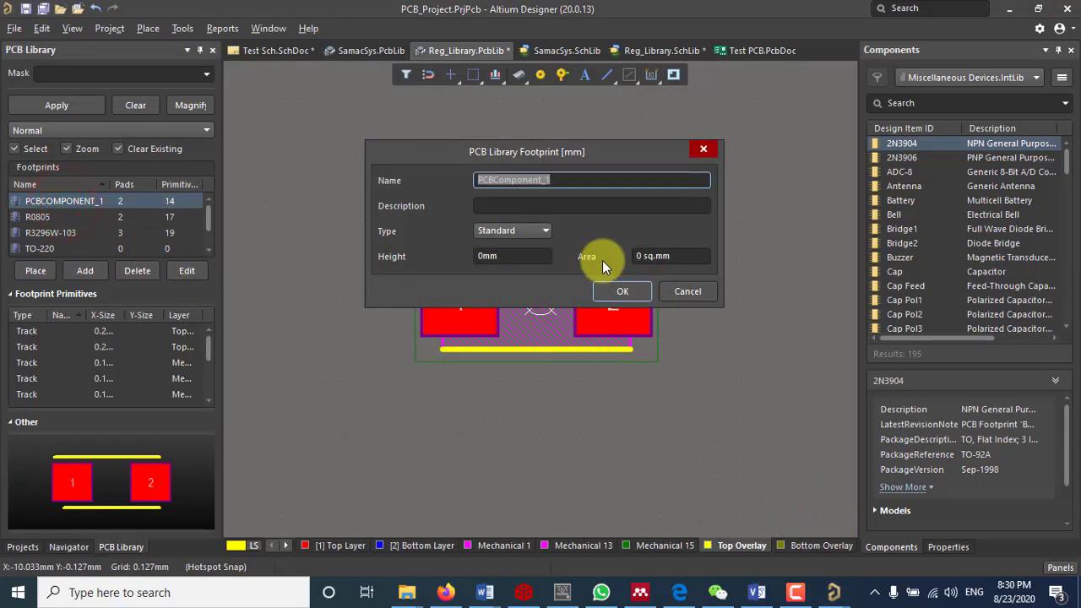
pyautogui.write('C60')
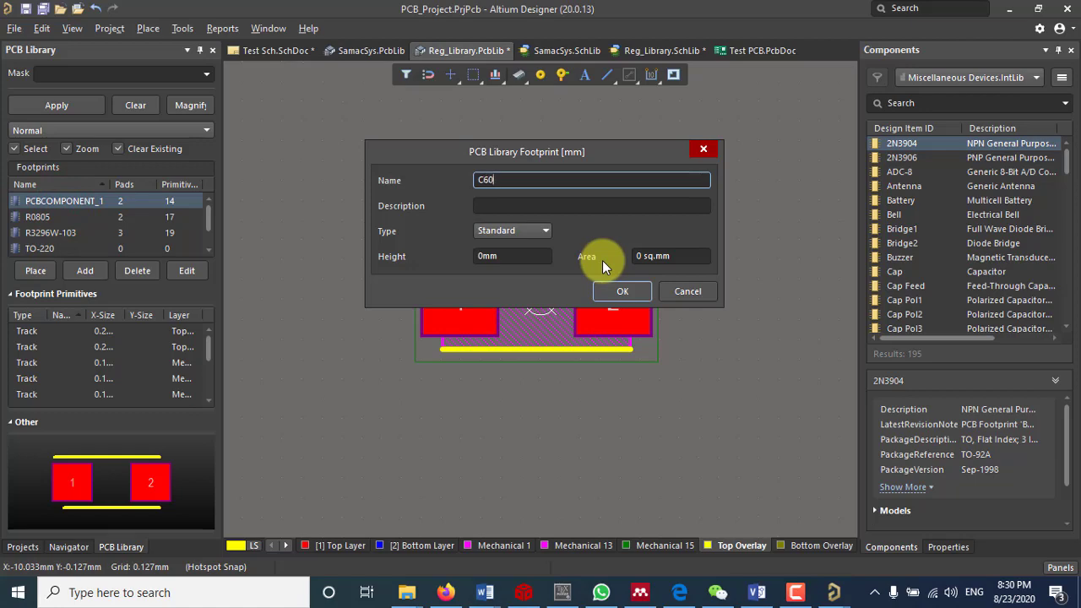
pyautogui.write('32')
pyautogui.press('Return')
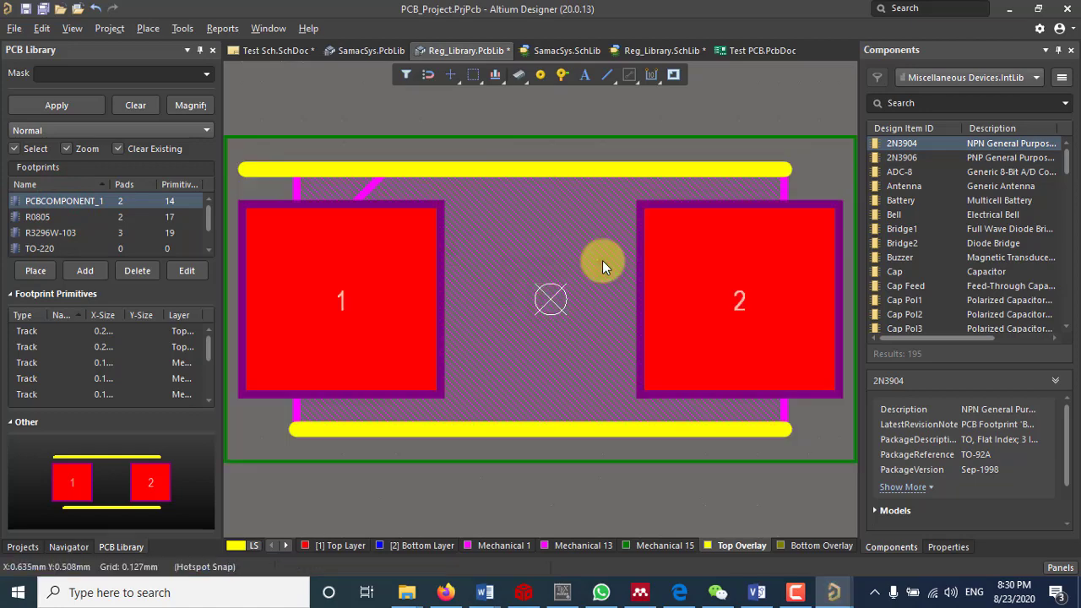
# Shift the upper silkscreen line of the C6032 footprint slightly, placing its pad 1 end at about X -3.56, Y 1.65 mm.
pyautogui.keyDown('ctrl'); pyautogui.scroll(-1, 603, 260); pyautogui.keyUp('ctrl')
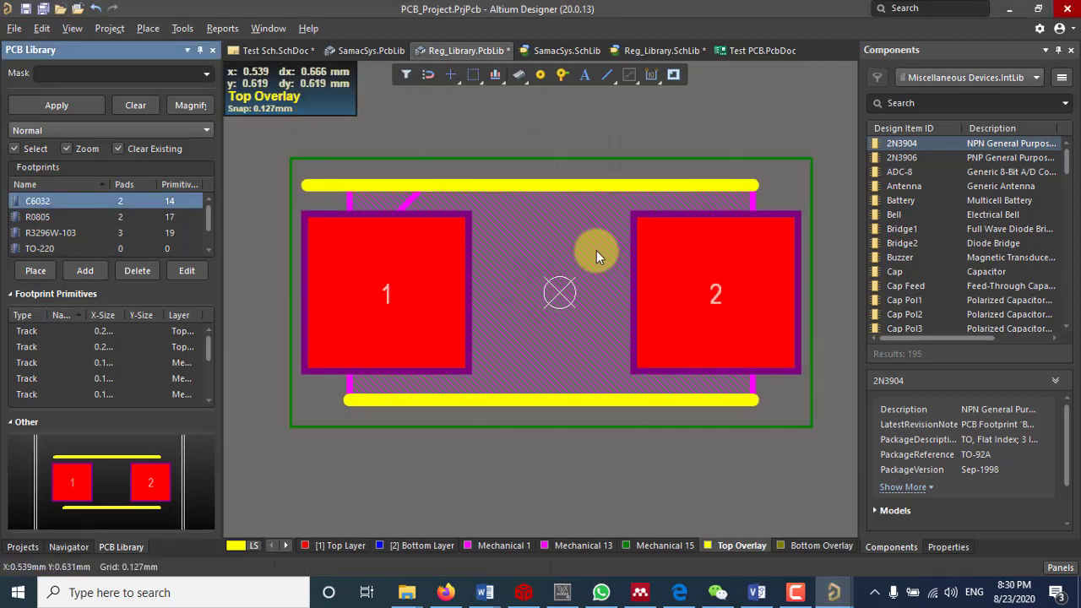
pyautogui.keyDown('ctrl'); pyautogui.scroll(-1, 597, 254); pyautogui.keyUp('ctrl')
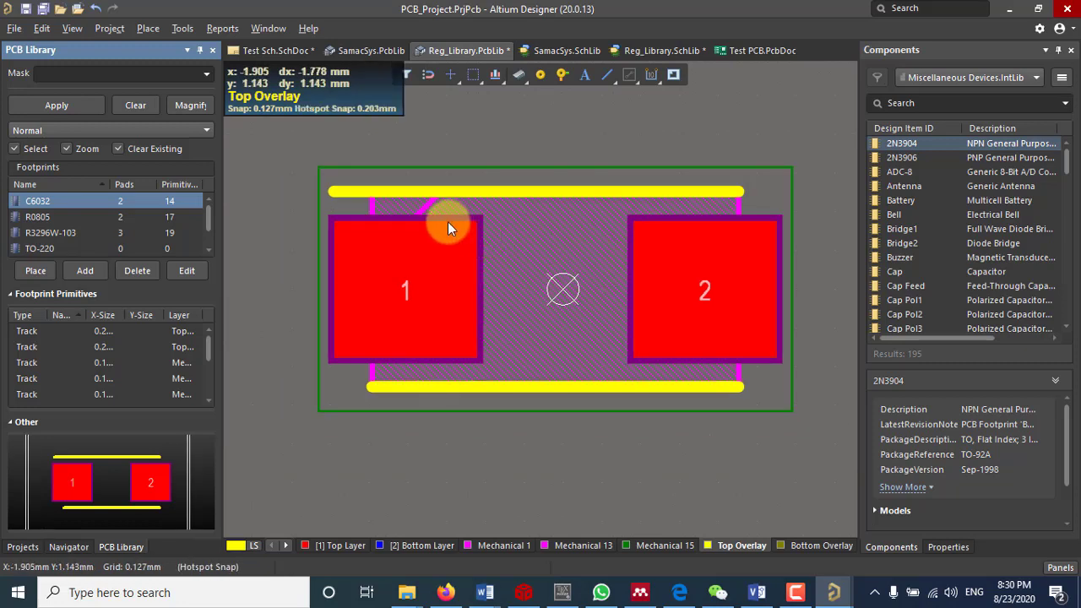
pyautogui.click(345, 195)
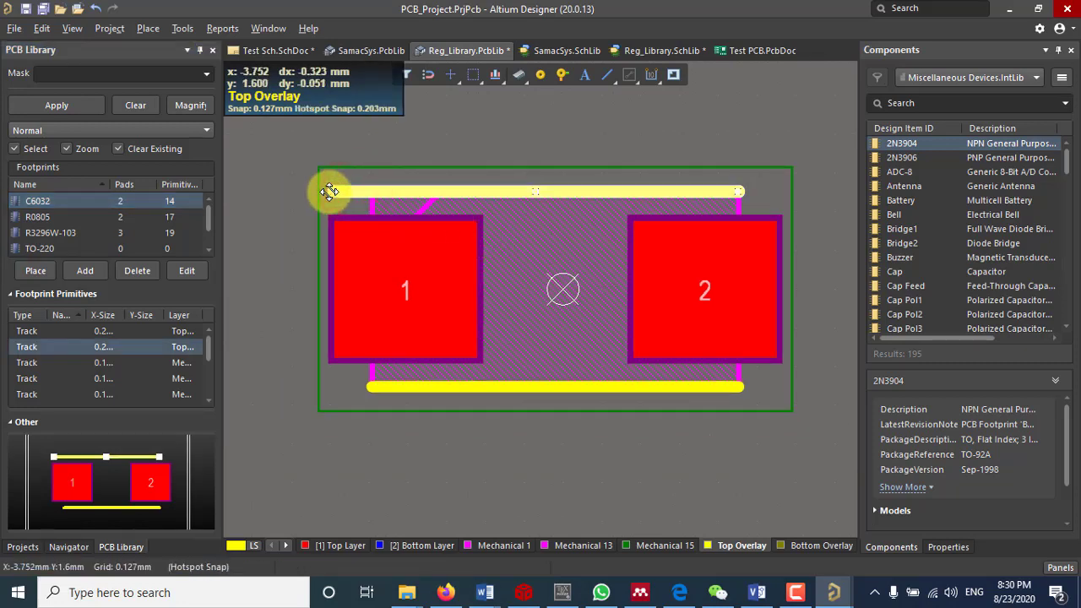
pyautogui.moveTo(318, 200); pyautogui.dragTo(345, 191)
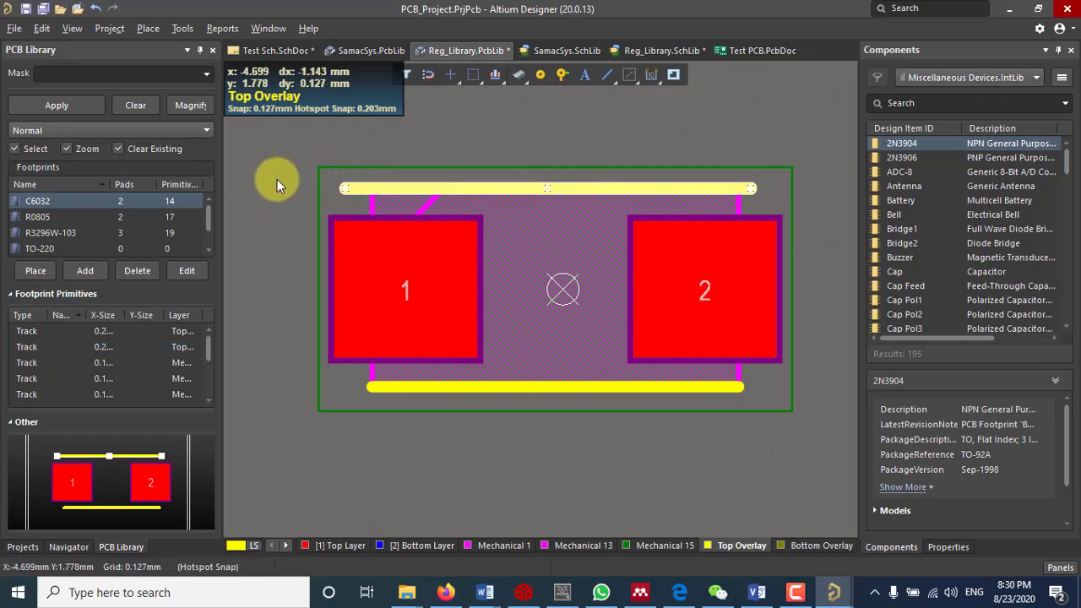
# Draw a Top Overlay line with angled corners around the outside of pad 1, joining the upper and lower silkscreen lines at about X -4.57 mm.
pyautogui.click(602, 80)
pyautogui.click(341, 187)
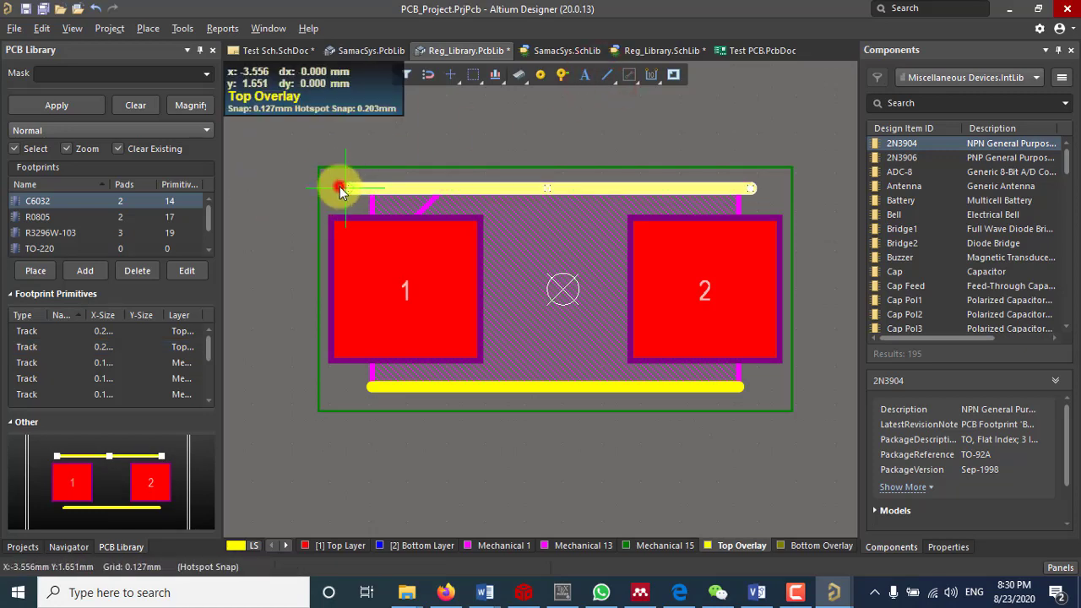
pyautogui.click(287, 218)
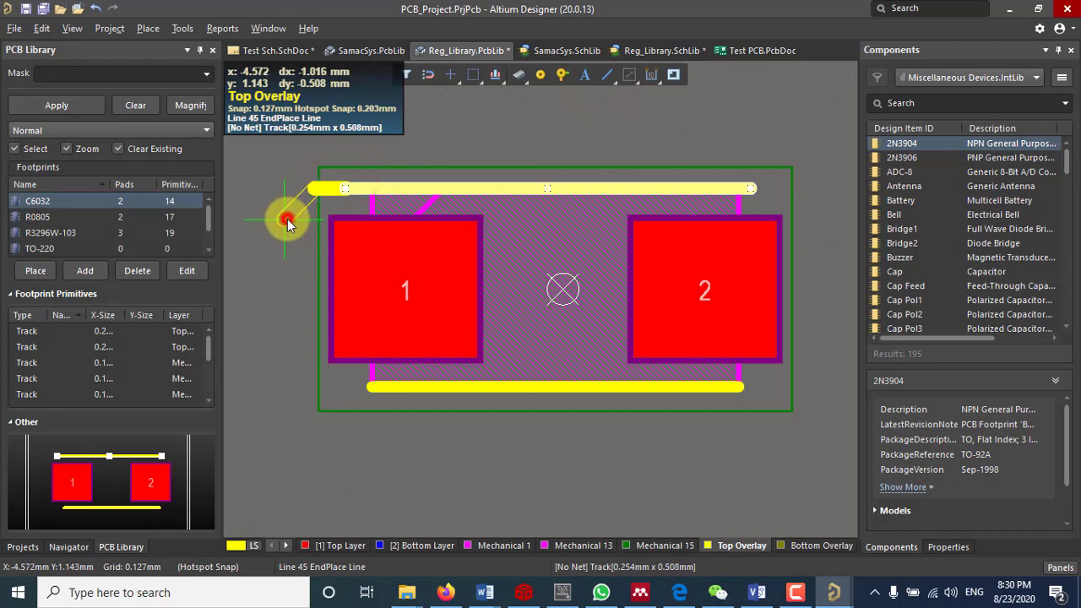
pyautogui.click(287, 370)
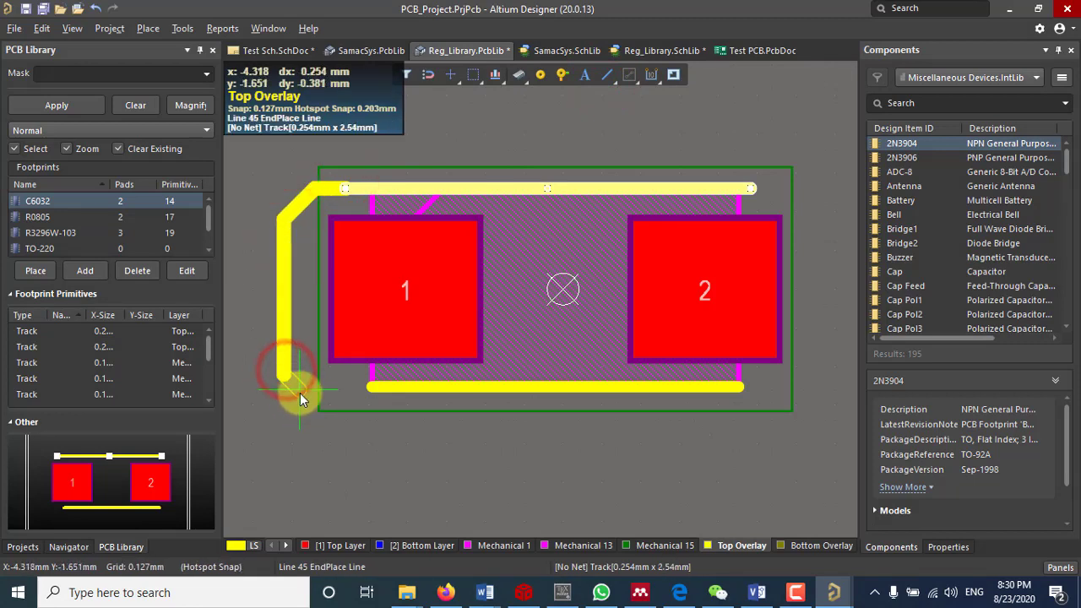
pyautogui.click(303, 389)
pyautogui.click(370, 386)
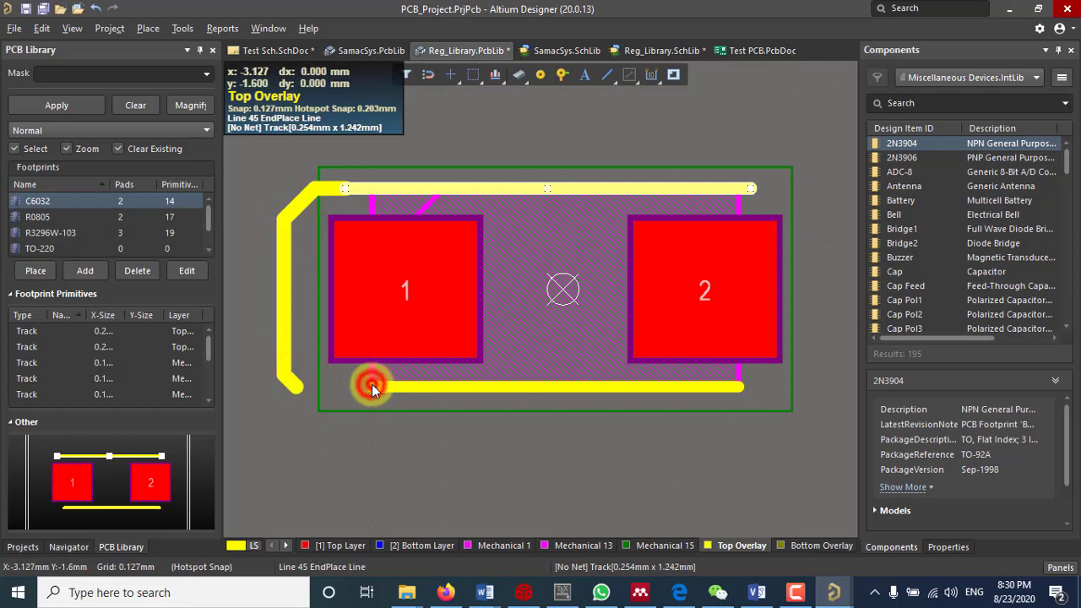
pyautogui.rightClick(361, 420)
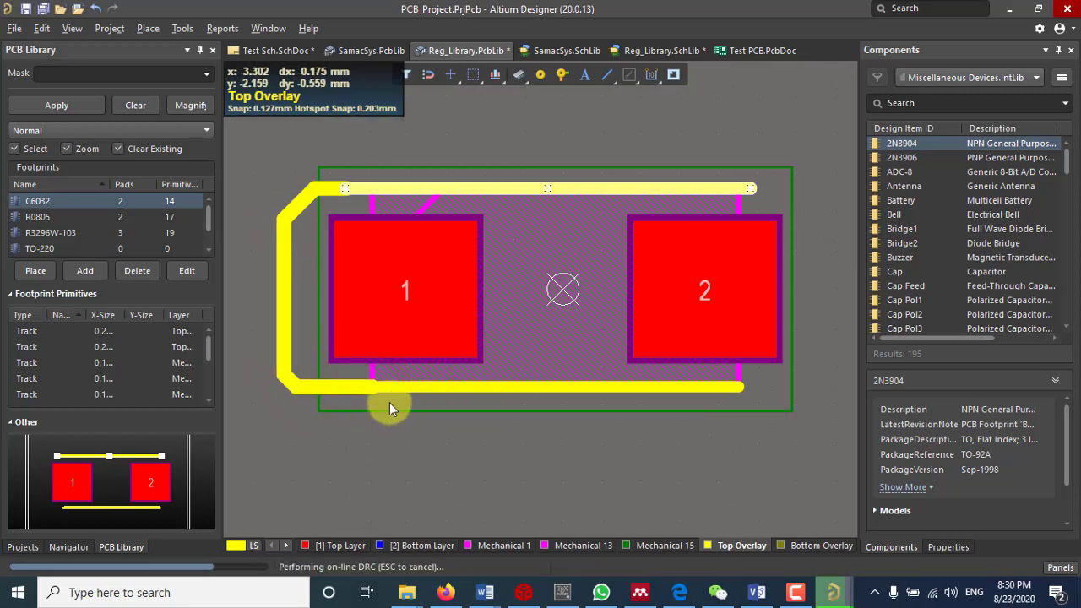
# Draw a square-cornered Top Overlay line around the outside of pad 2 at about X 3.68 mm, joining the upper and lower silkscreen lines.
pyautogui.click(746, 184)
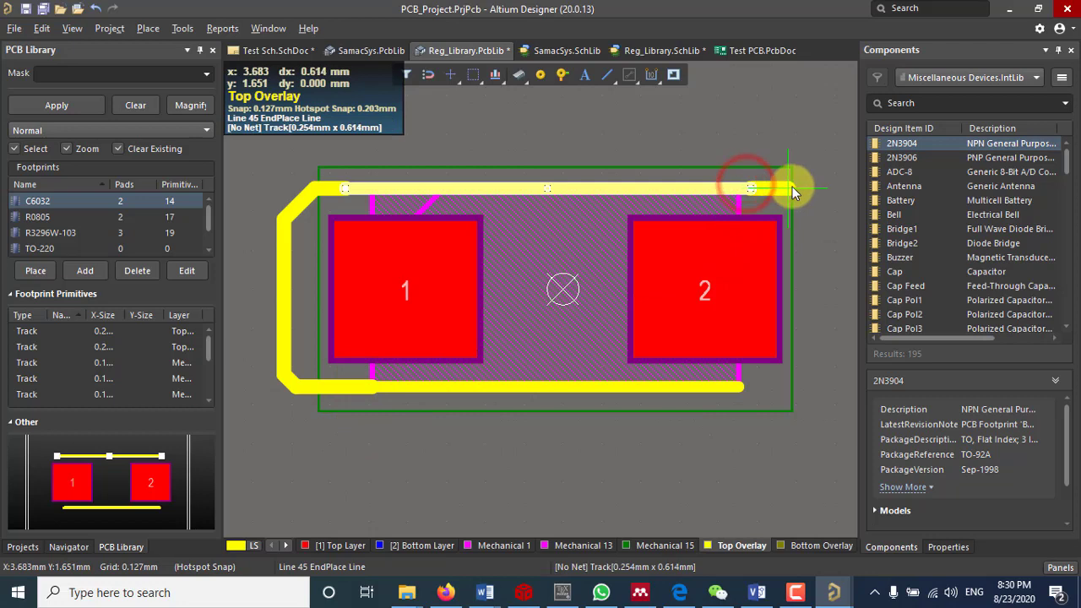
pyautogui.click(792, 187)
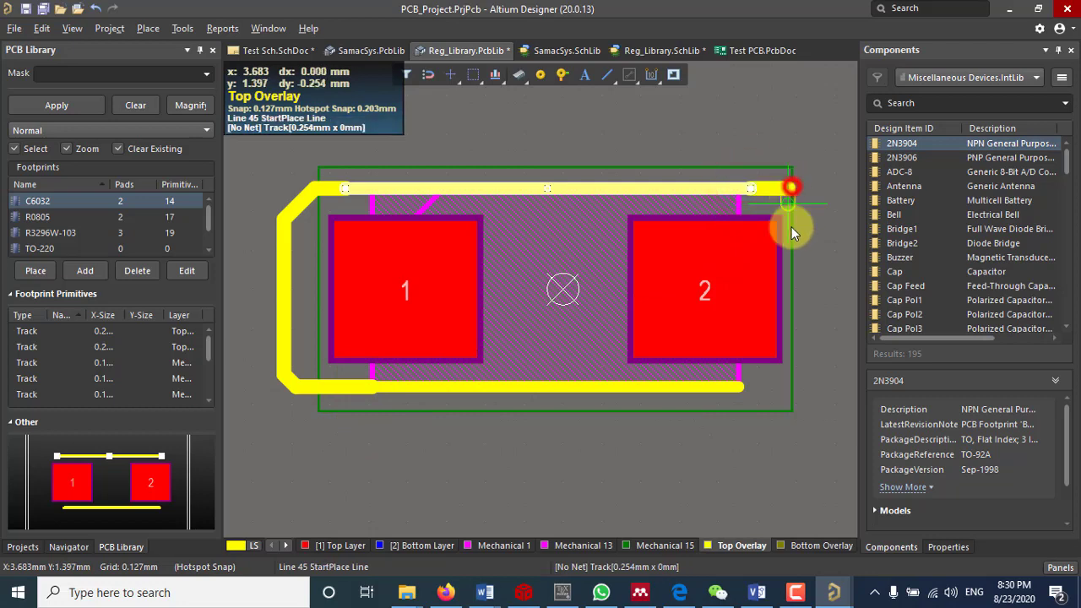
pyautogui.click(791, 389)
pyautogui.rightClick(788, 383)
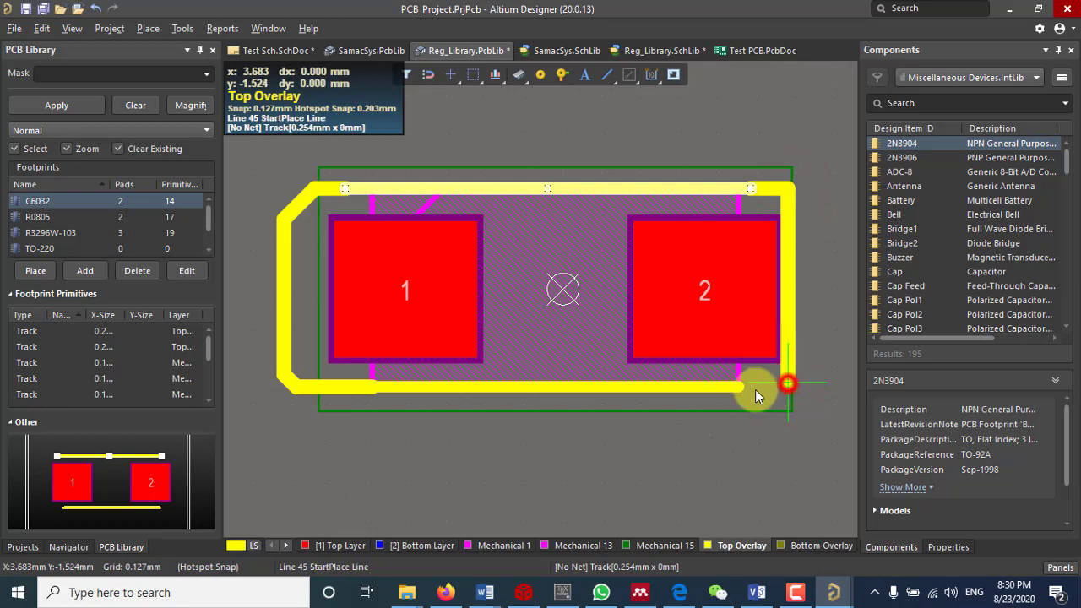
pyautogui.click(749, 387)
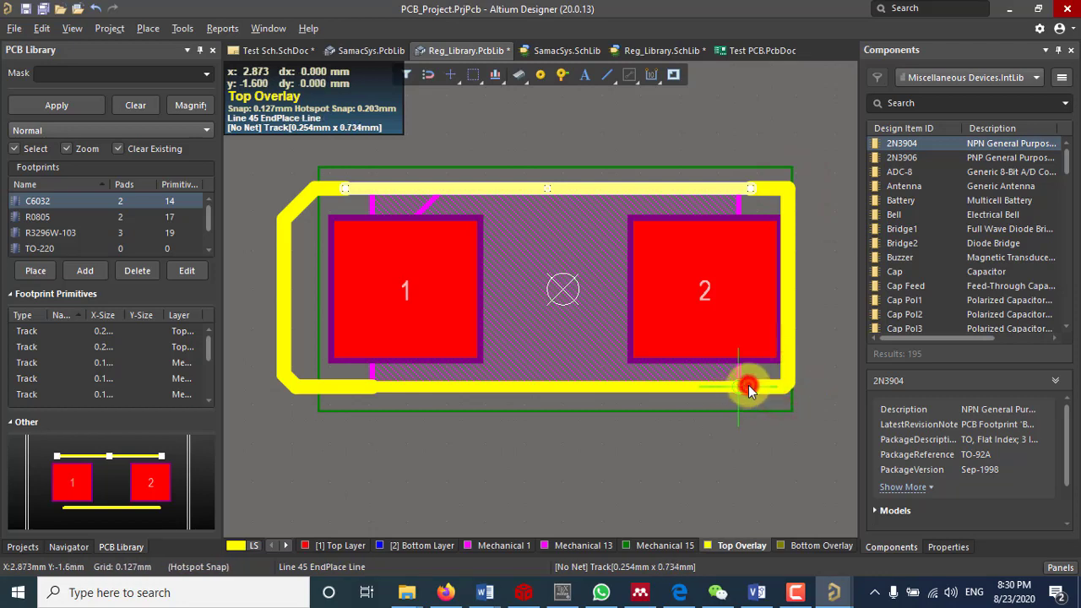
pyautogui.rightClick(750, 413)
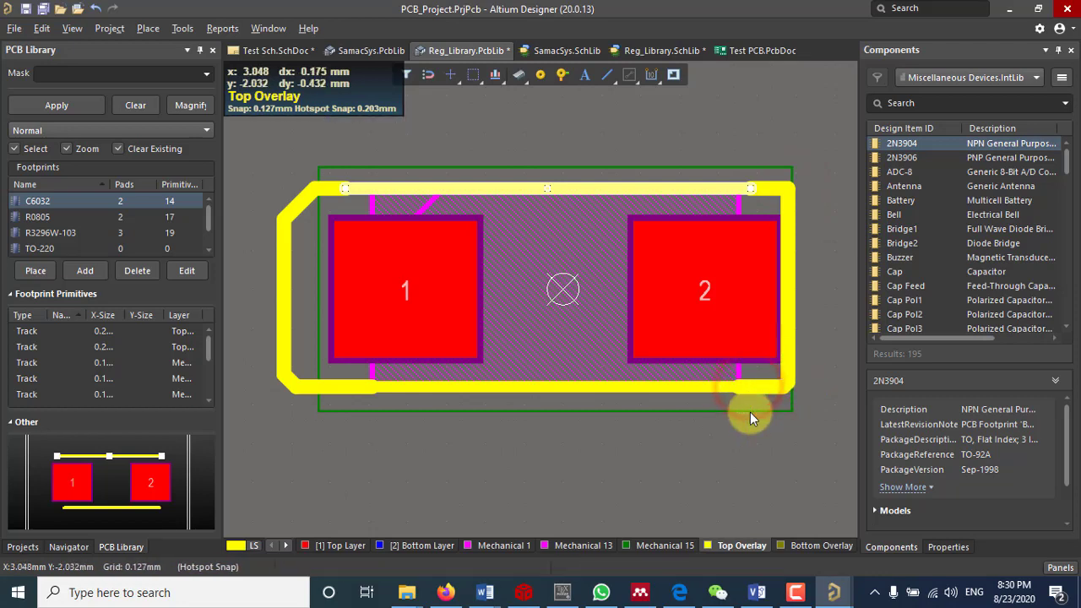
# Check the track width of the original lower silkscreen line in its properties.
pyautogui.rightClick(793, 348)
pyautogui.click(794, 345)
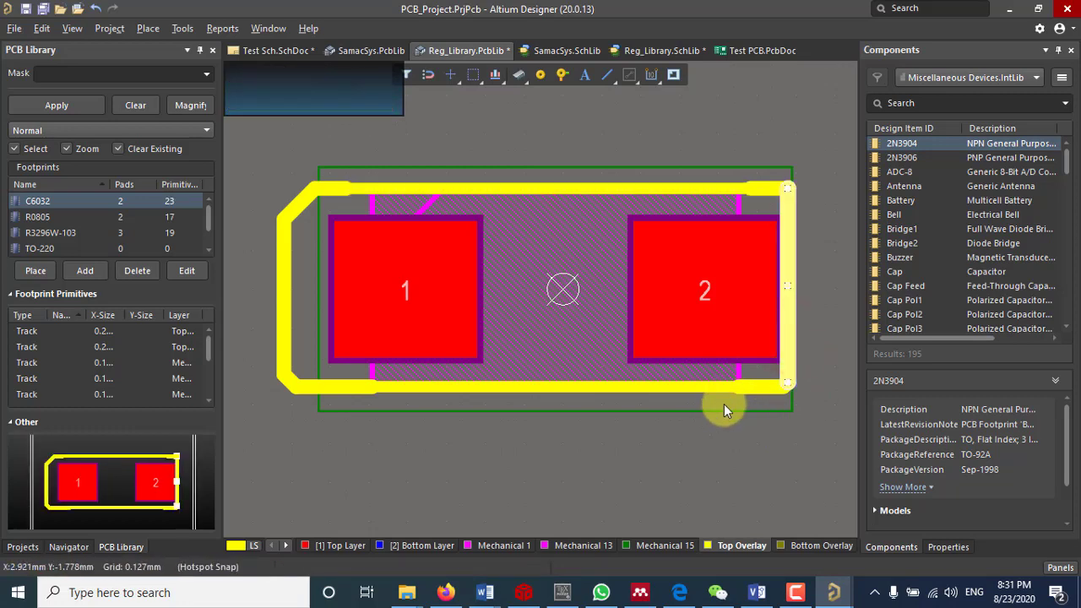
pyautogui.keyDown('shift'); pyautogui.click(768, 184); pyautogui.keyUp('shift')
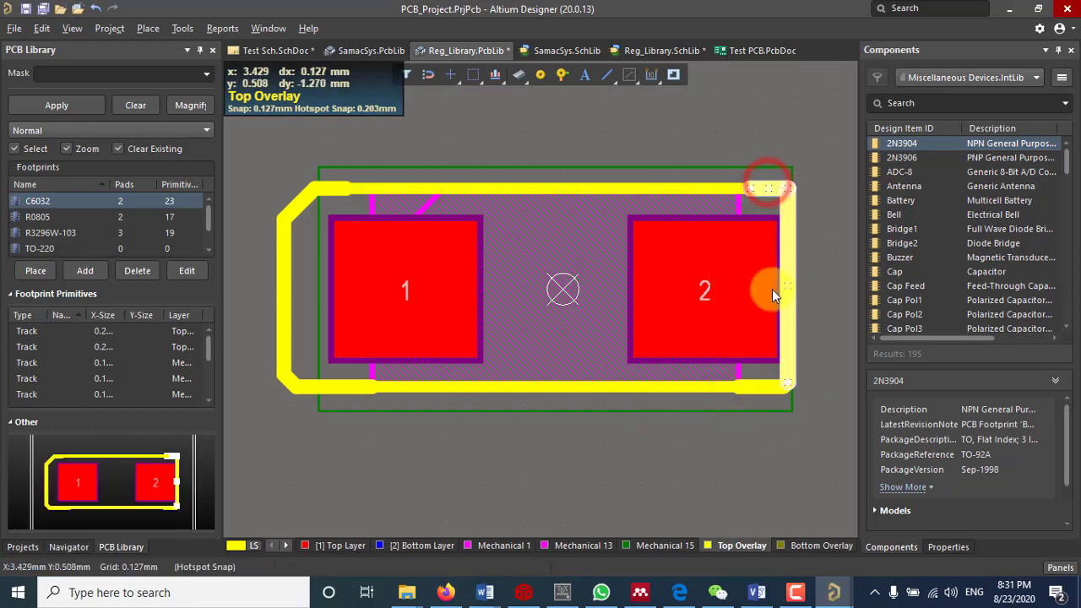
pyautogui.click(690, 389)
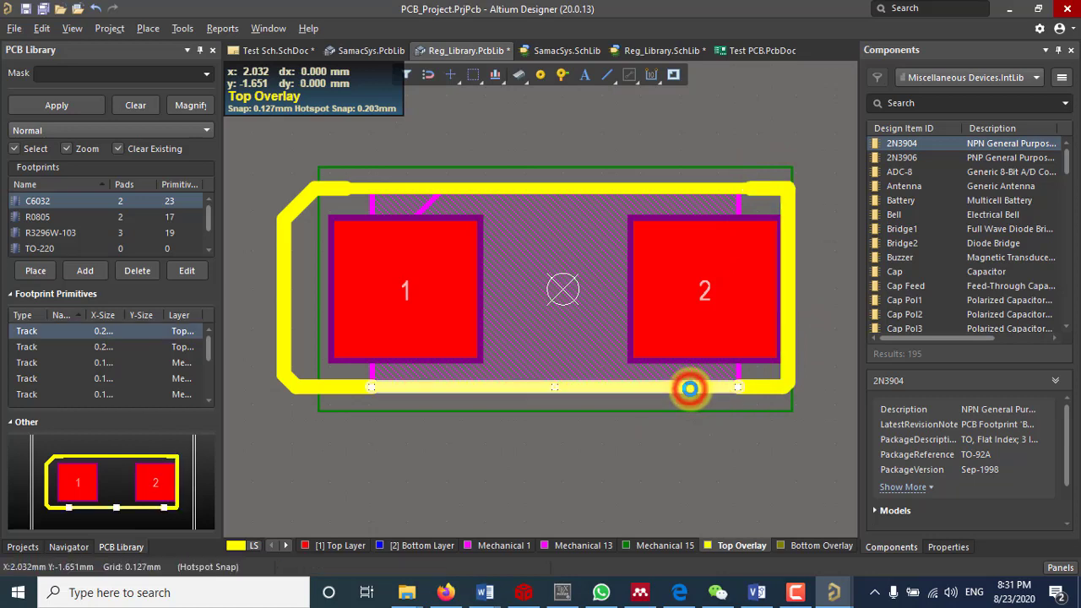
pyautogui.click(950, 548)
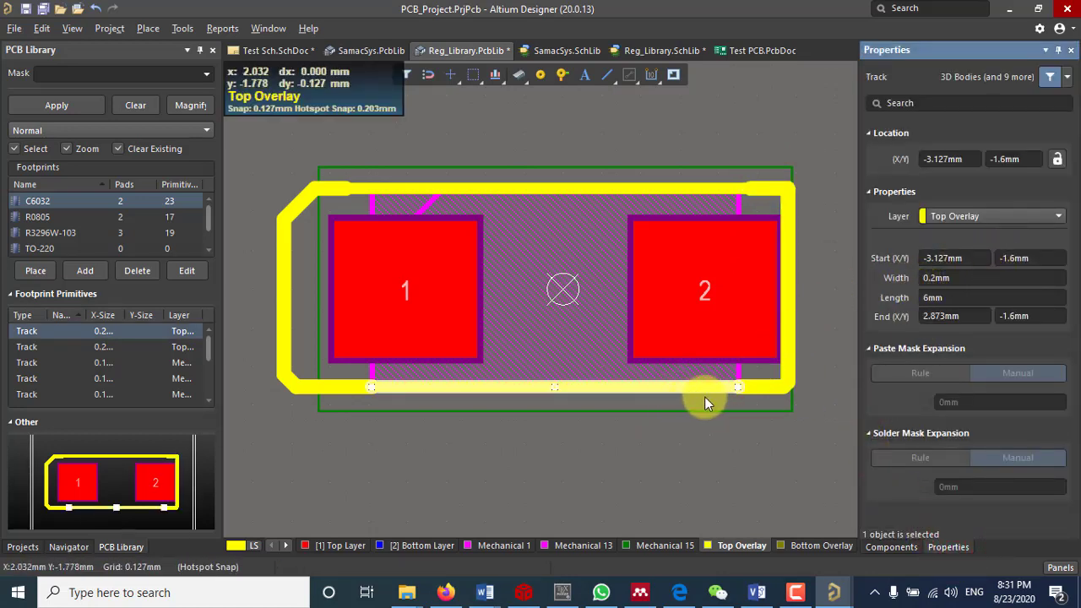
# Select all the newly drawn silkscreen segments around both pads and set their width to 0.2 mm.
pyautogui.click(769, 387)
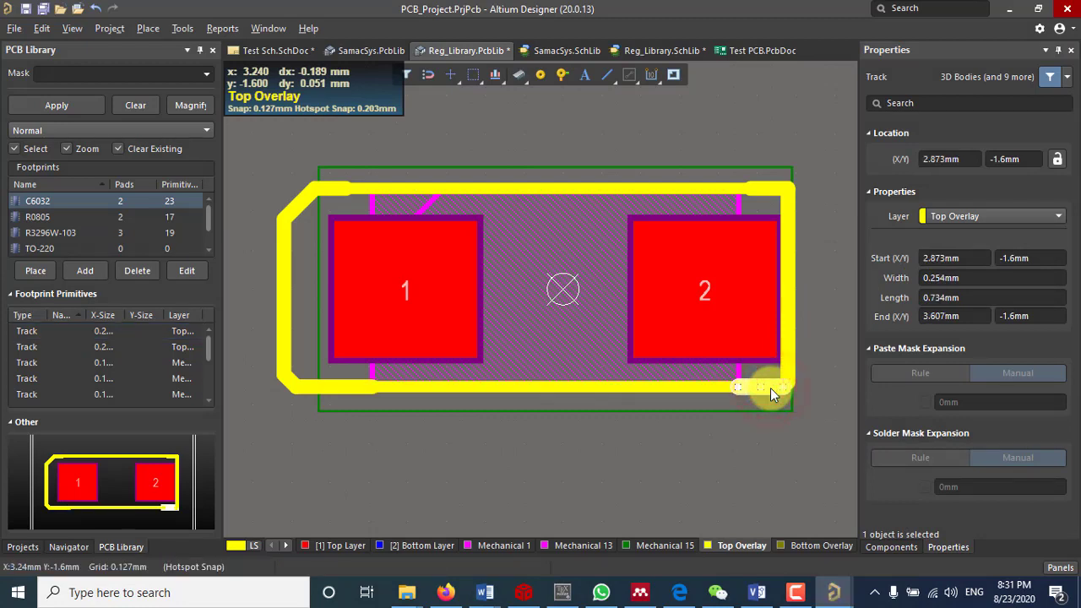
pyautogui.keyDown('shift'); pyautogui.click(788, 356); pyautogui.keyUp('shift')
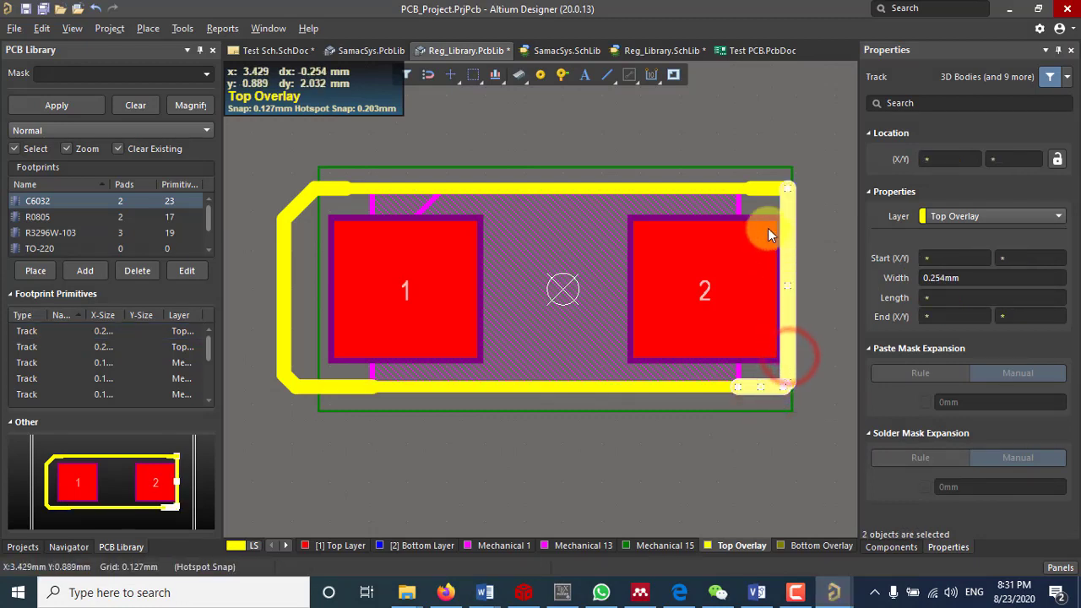
pyautogui.keyDown('shift'); pyautogui.click(763, 187); pyautogui.keyUp('shift')
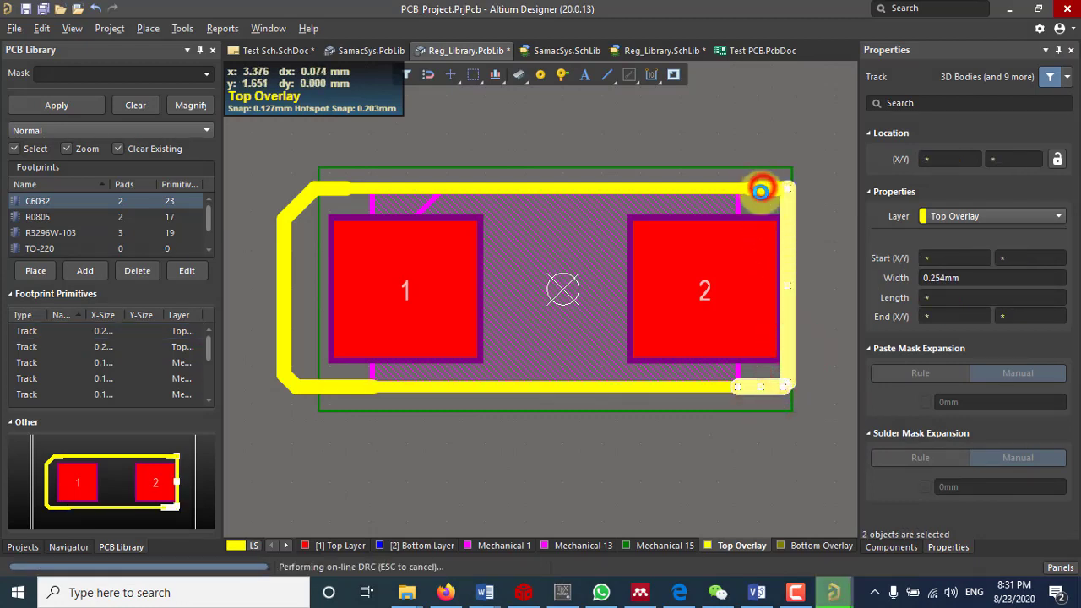
pyautogui.keyDown('shift'); pyautogui.click(330, 188); pyautogui.keyUp('shift')
pyautogui.keyDown('shift'); pyautogui.click(297, 203); pyautogui.keyUp('shift')
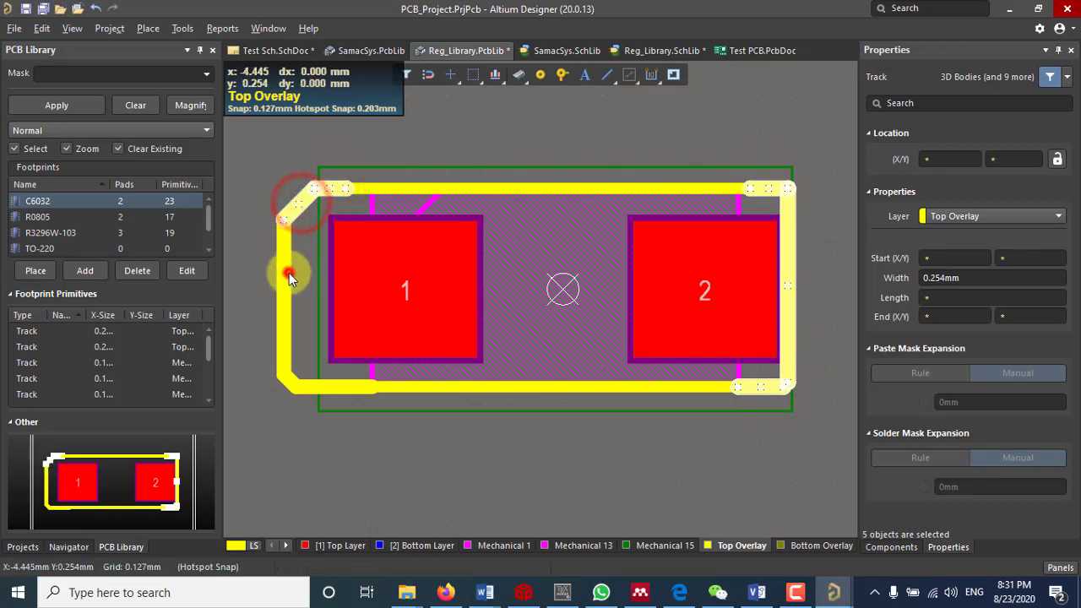
pyautogui.keyDown('shift'); pyautogui.click(289, 273); pyautogui.keyUp('shift')
pyautogui.keyDown('shift'); pyautogui.click(292, 388); pyautogui.keyUp('shift')
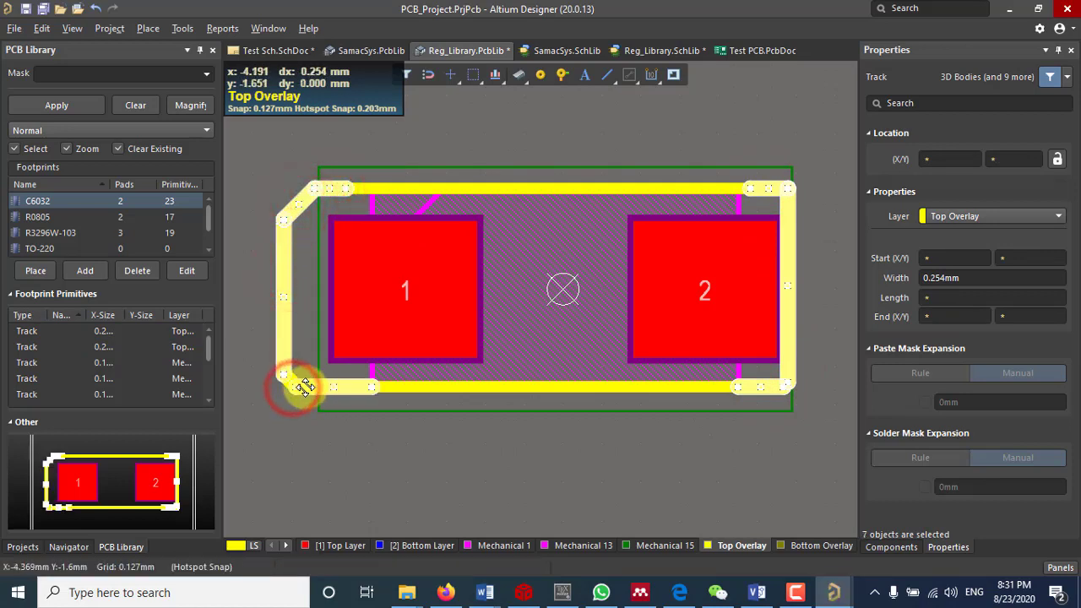
pyautogui.keyDown('shift'); pyautogui.click(287, 382); pyautogui.keyUp('shift')
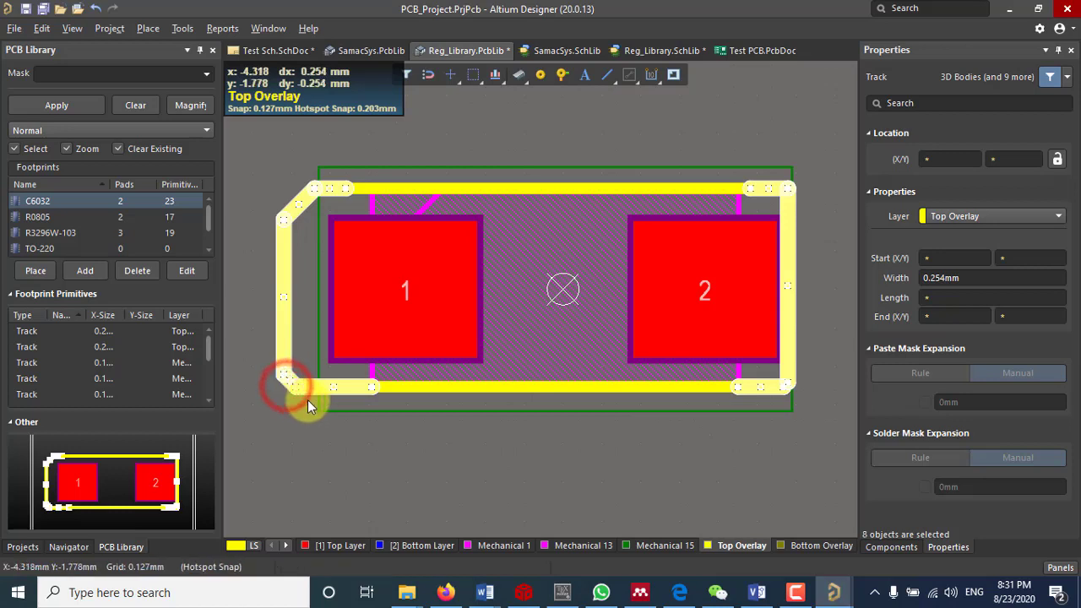
pyautogui.click(942, 280)
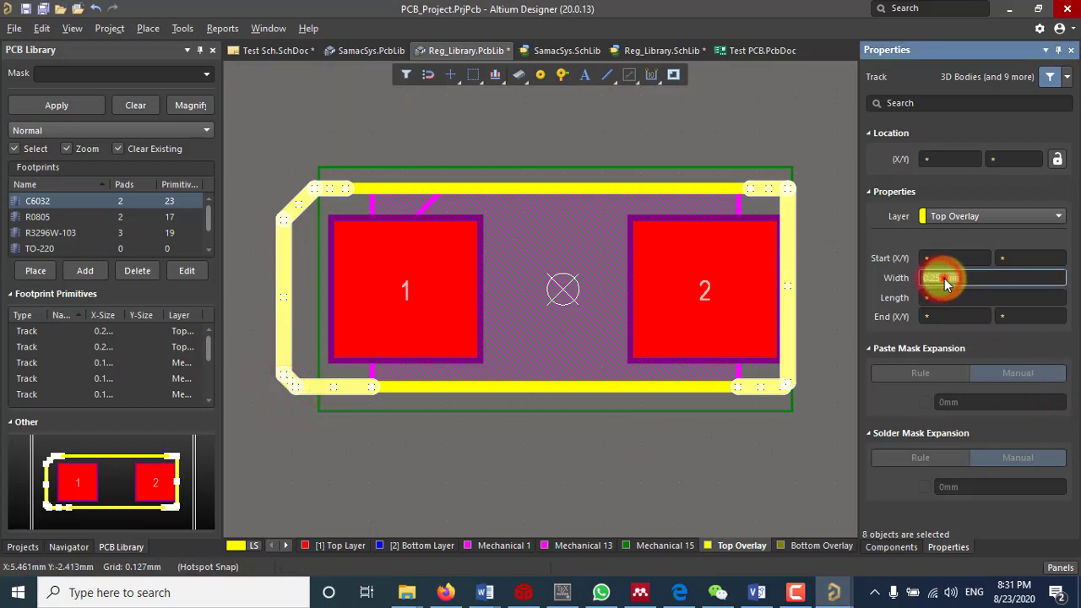
pyautogui.click(945, 280)
pyautogui.moveTo(946, 281); pyautogui.dragTo(938, 281)
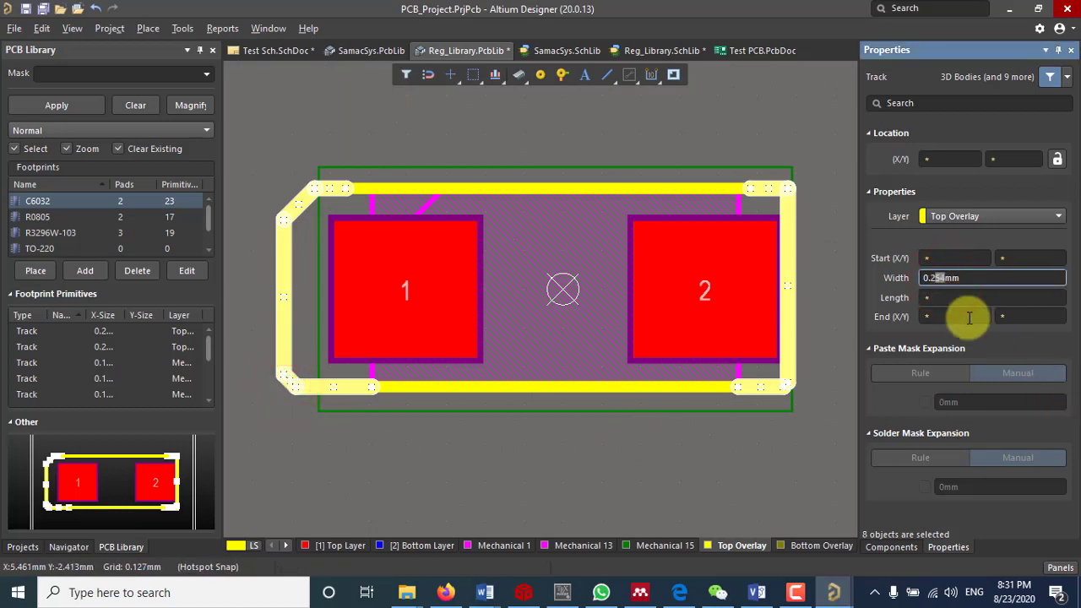
pyautogui.press('Return')
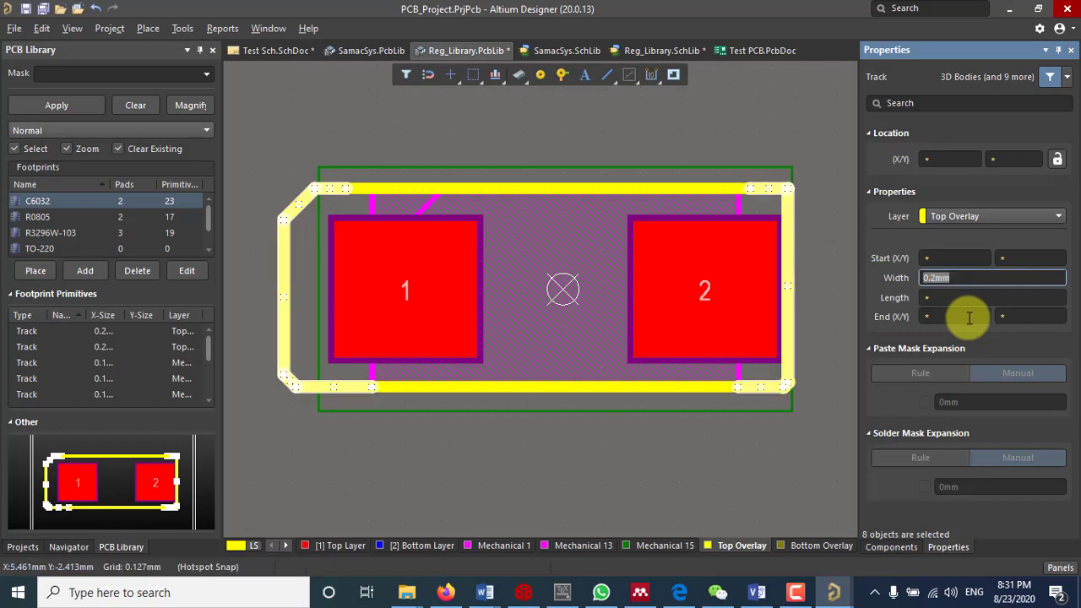
pyautogui.click(545, 468)
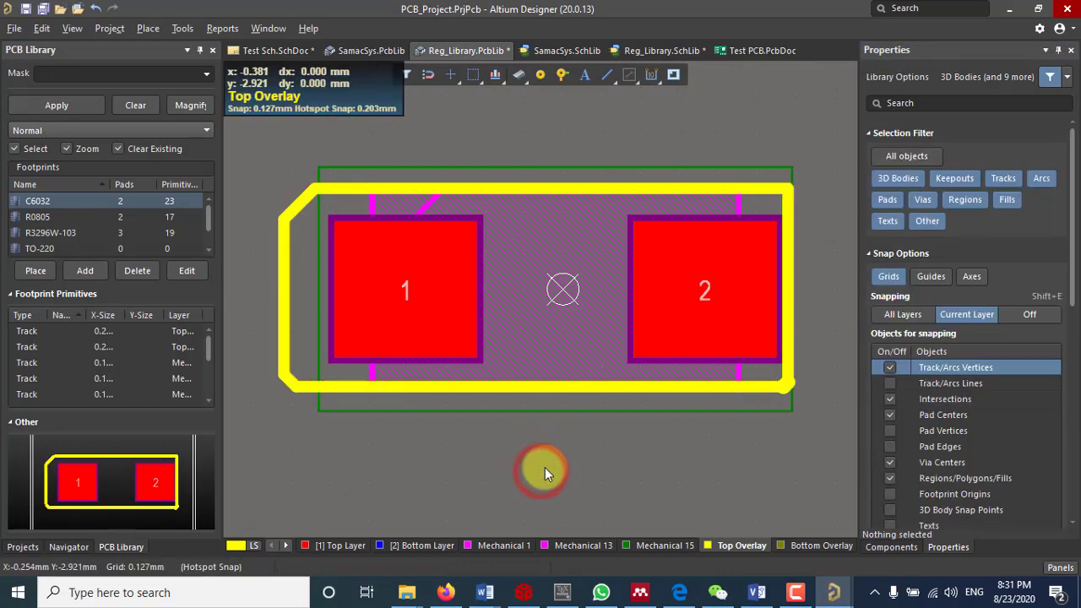
# Clean up the lower silkscreen corner beside pad 2 and shift that end line slightly outward to about X 3.81 mm.
pyautogui.click(789, 386)
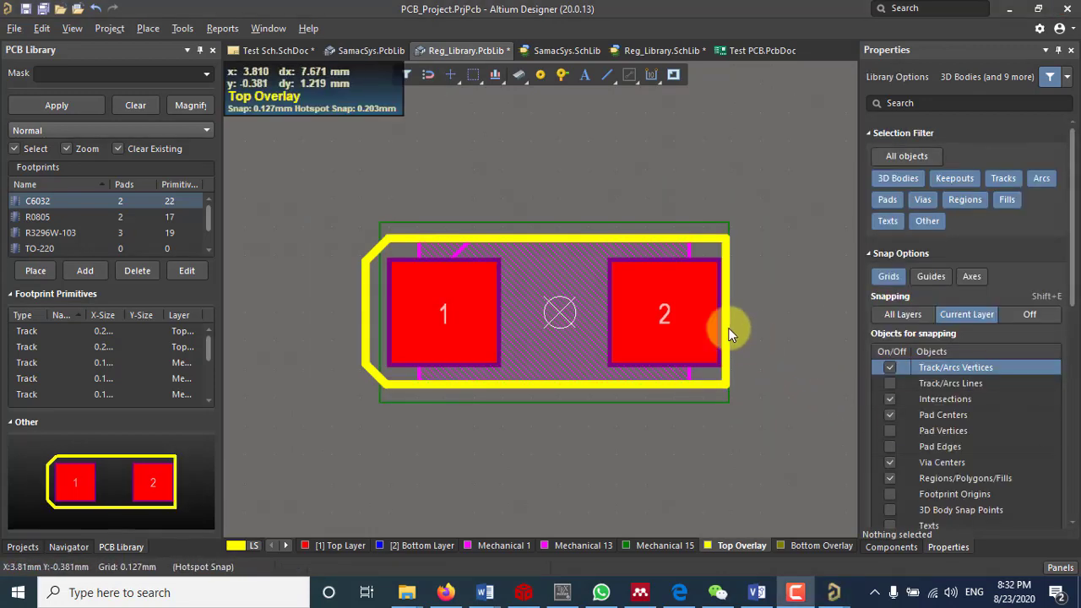
pyautogui.click(730, 327)
pyautogui.moveTo(730, 326); pyautogui.dragTo(730, 328)
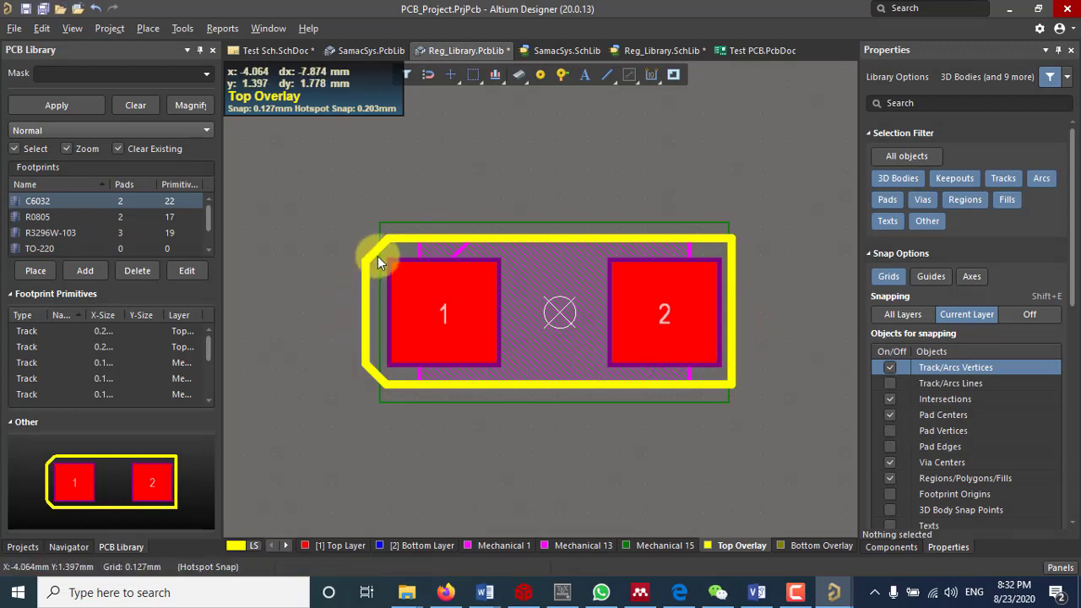
# Enlarge the angled silkscreen corners beside pad 1 so the upper and lower ones match.
pyautogui.moveTo(377, 256)
pyautogui.mouseDown()
pyautogui.moveTo(367, 316)
pyautogui.moveTo(379, 378)
pyautogui.moveTo(386, 245)
pyautogui.mouseUp()
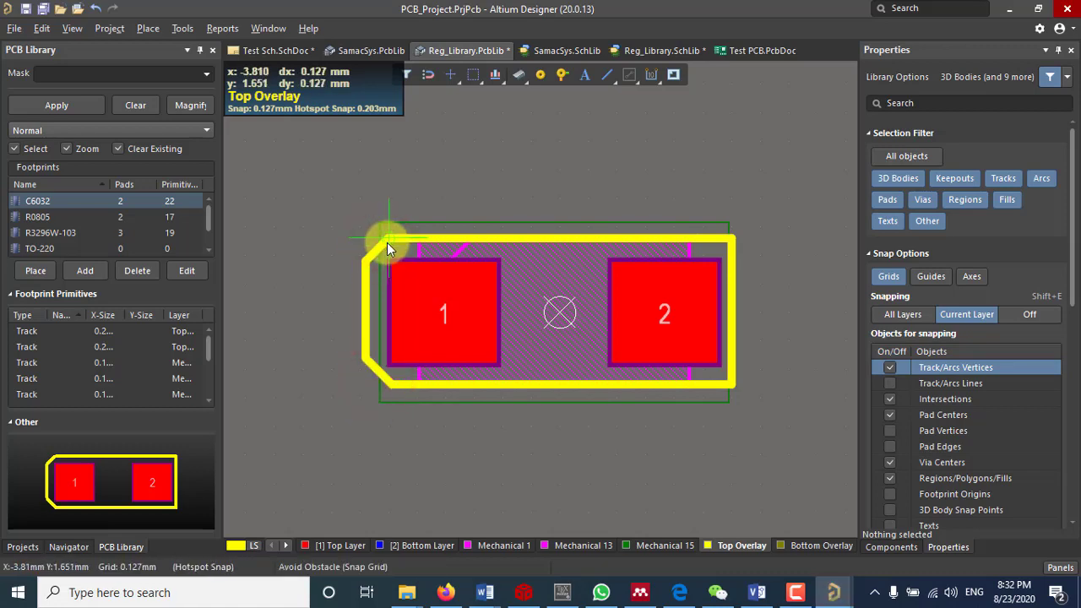
pyautogui.moveTo(391, 244); pyautogui.dragTo(392, 246)
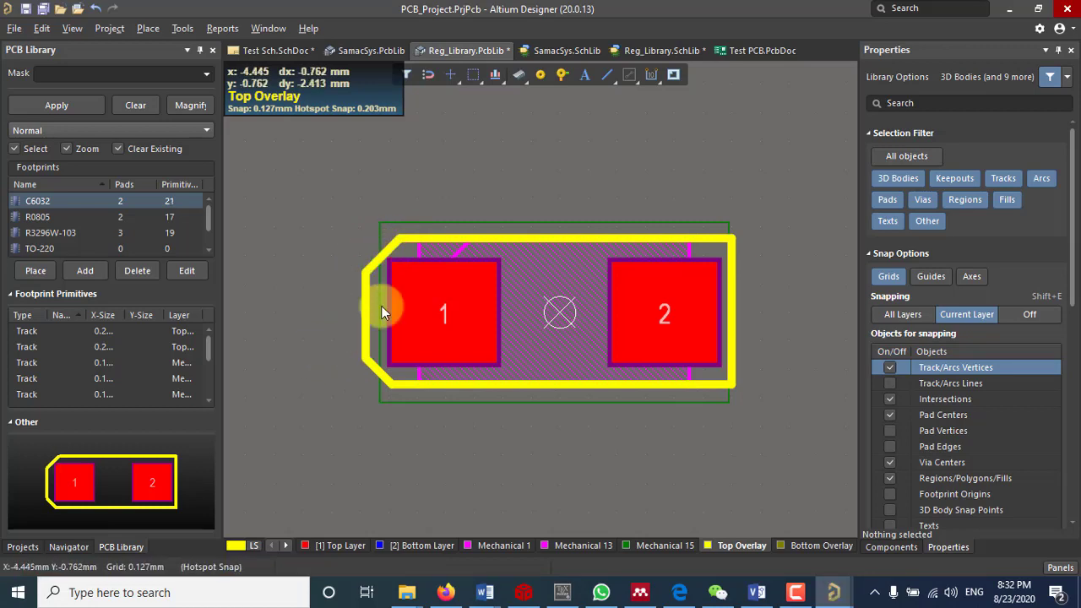
pyautogui.click(388, 246)
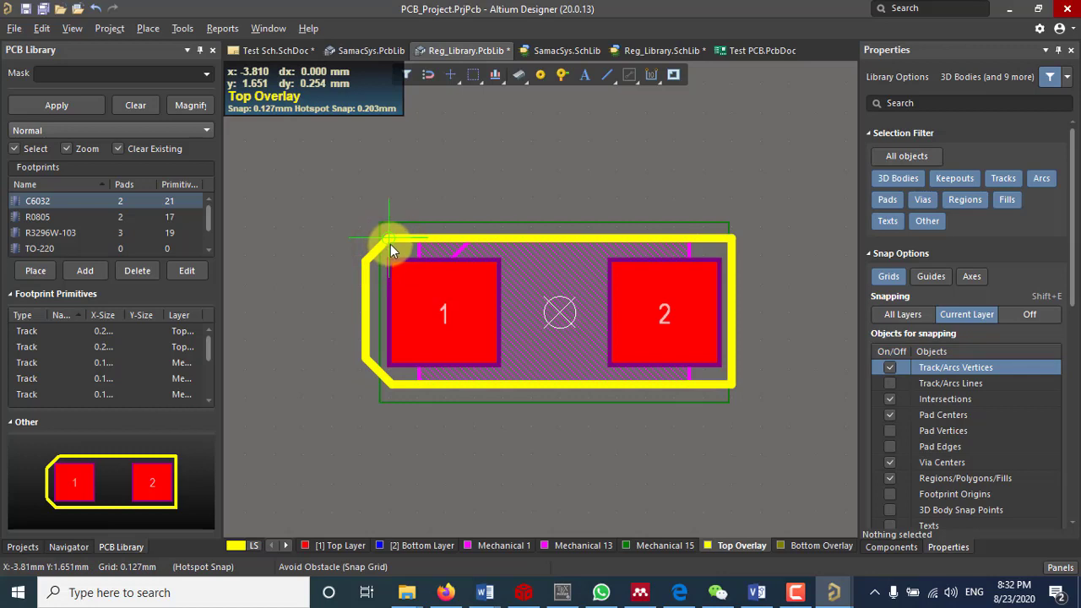
pyautogui.moveTo(392, 247); pyautogui.dragTo(391, 245)
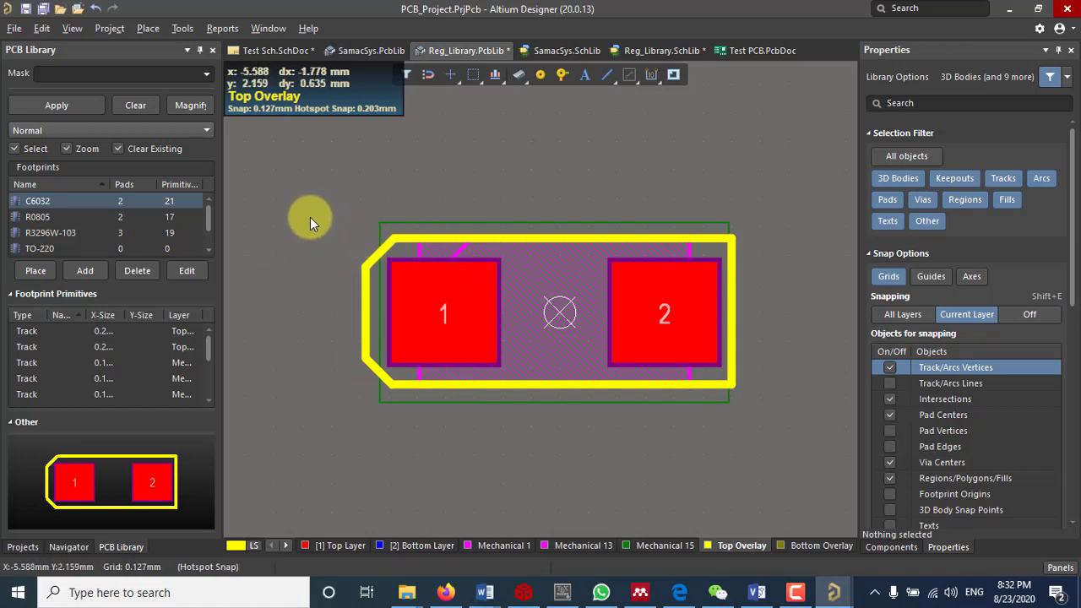
# Inspect the C6032 footprint and its component body from an angle in 3D and return to the 2D view.
pyautogui.press('3')
pyautogui.keyDown('shift'); pyautogui.moveTo(310, 217); pyautogui.dragTo(459, 300, button='right'); pyautogui.keyUp('shift')
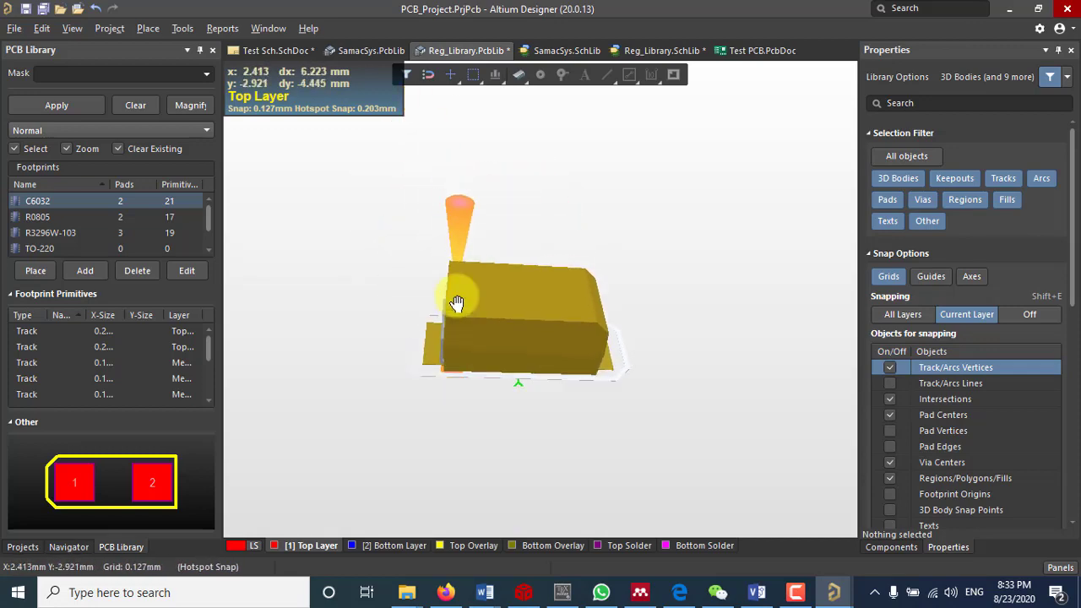
pyautogui.press('2')
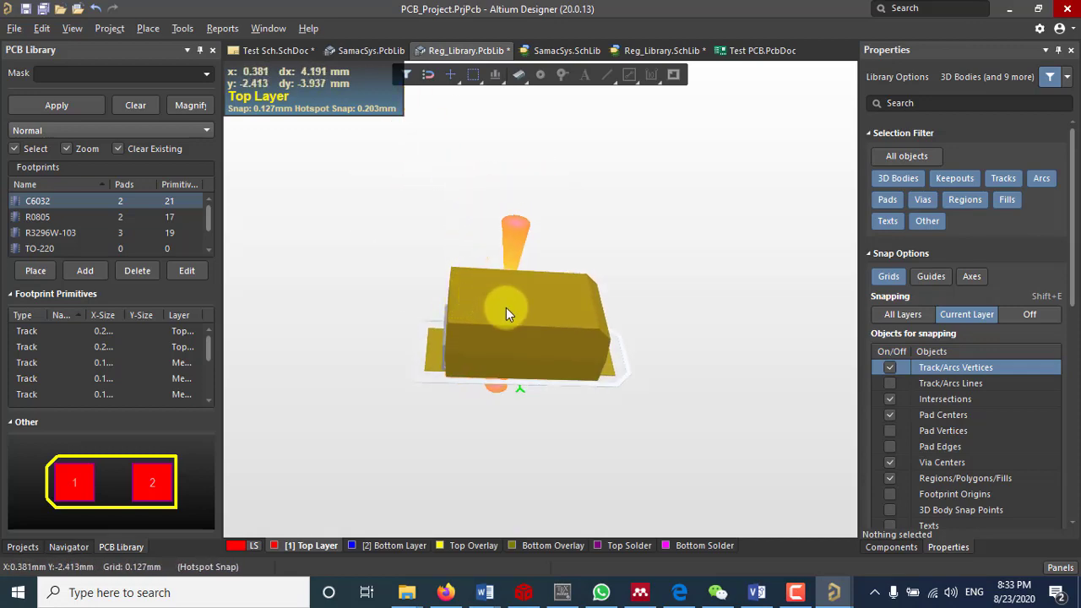
# Set pad 1's X size to 2.7 mm and select pad 2.
pyautogui.keyDown('ctrl'); pyautogui.scroll(2, 446, 289); pyautogui.keyUp('ctrl')
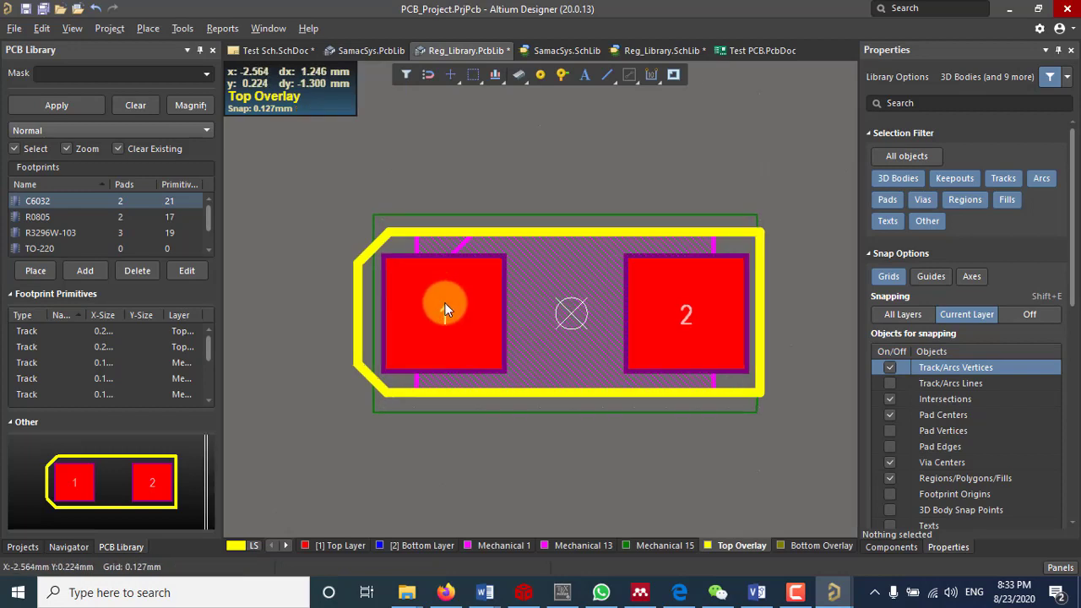
pyautogui.click(446, 308)
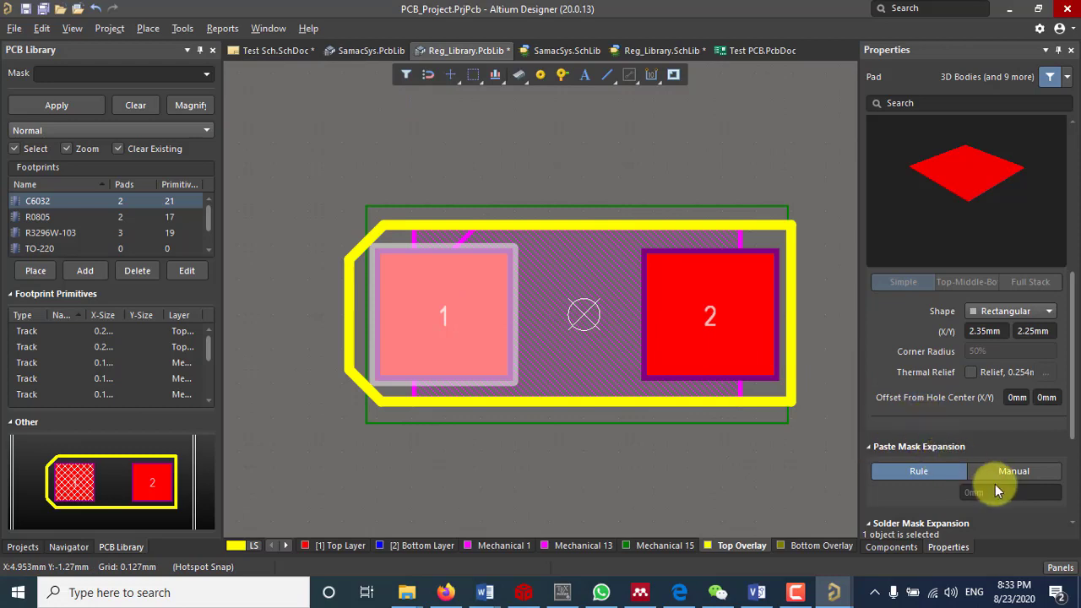
pyautogui.click(983, 332)
pyautogui.click(990, 330)
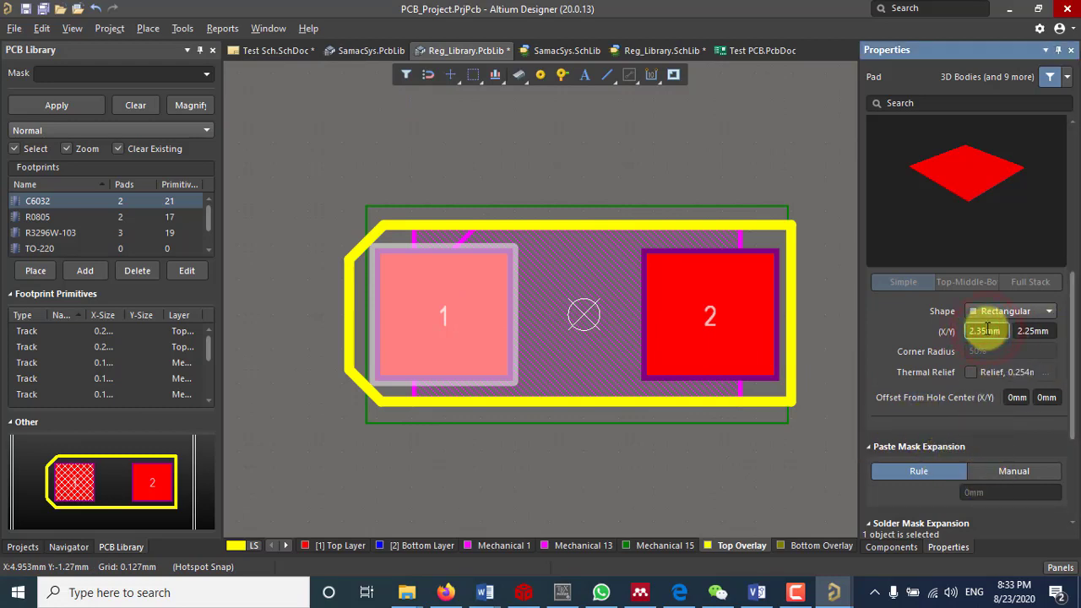
pyautogui.click(986, 330)
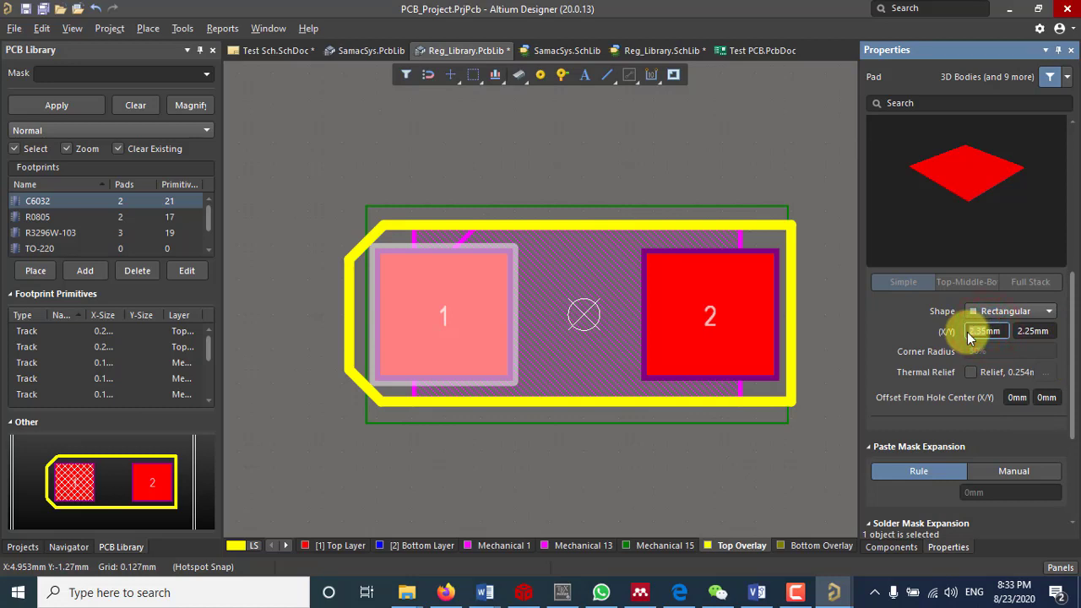
pyautogui.click(1018, 432)
pyautogui.write('7')
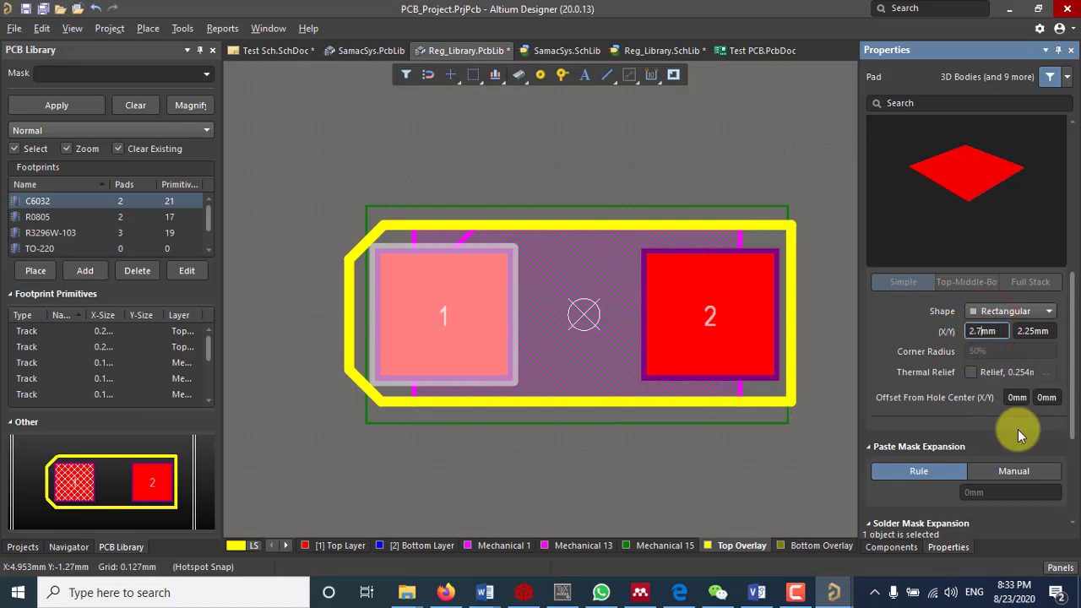
pyautogui.press('Return')
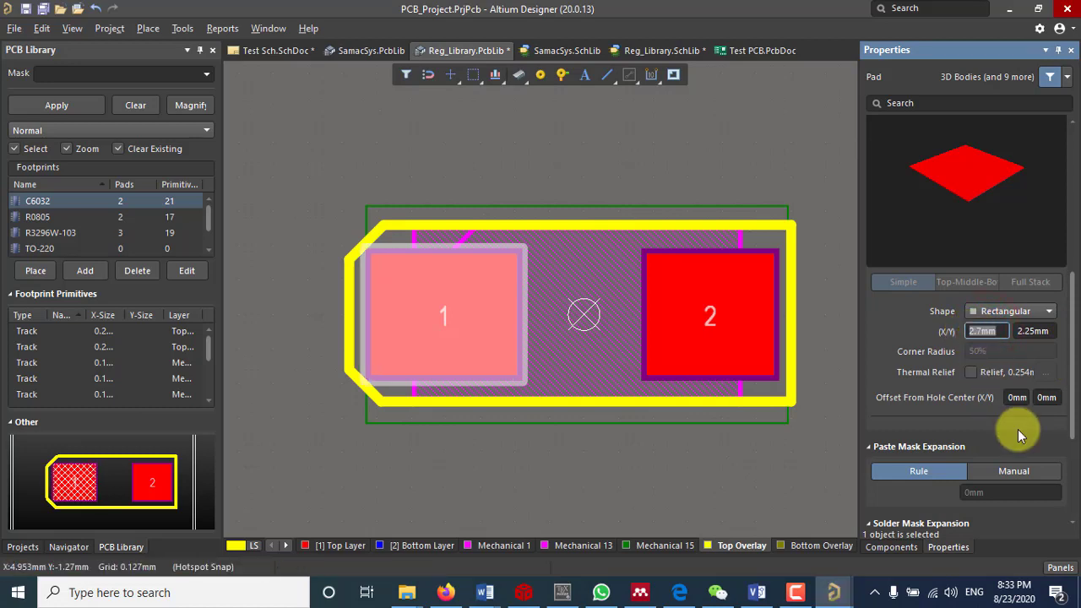
pyautogui.click(1034, 333)
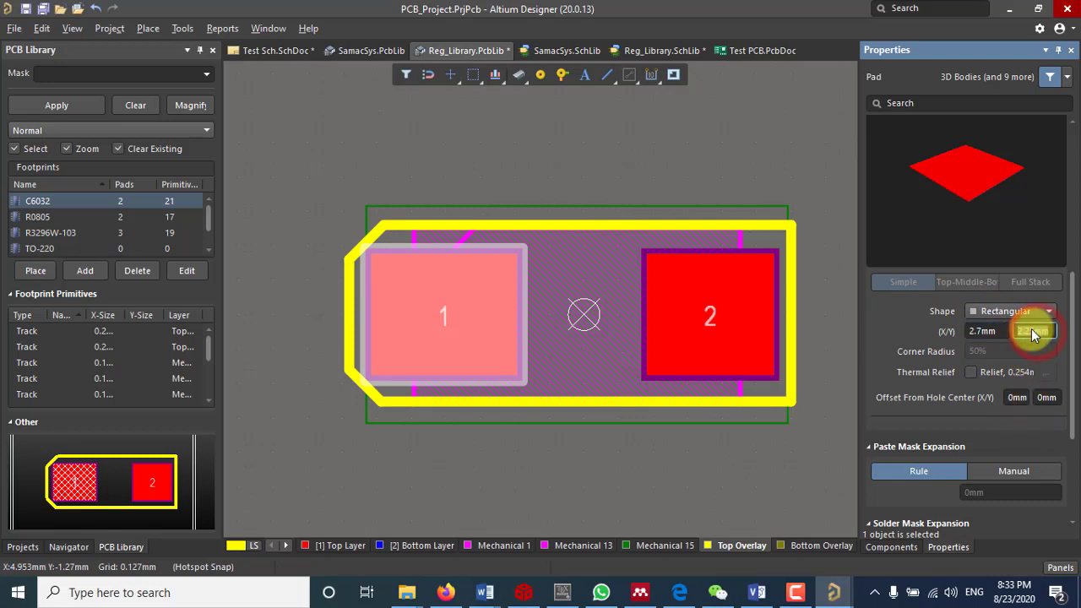
pyautogui.click(1035, 333)
pyautogui.click(761, 326)
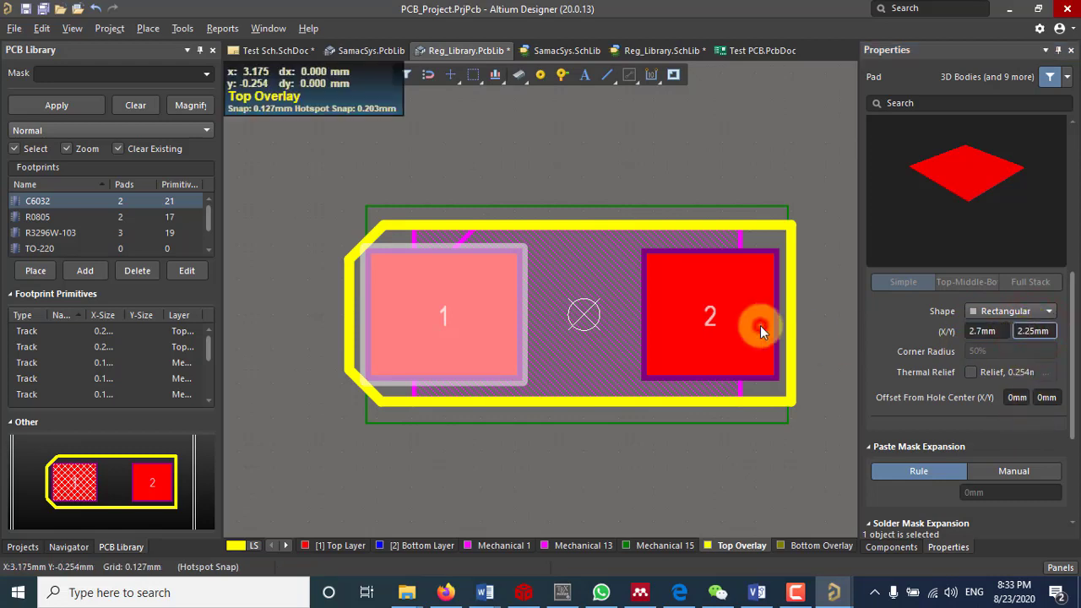
# Set pad 2's X size to 2.7 mm and deselect the pad.
pyautogui.click(986, 332)
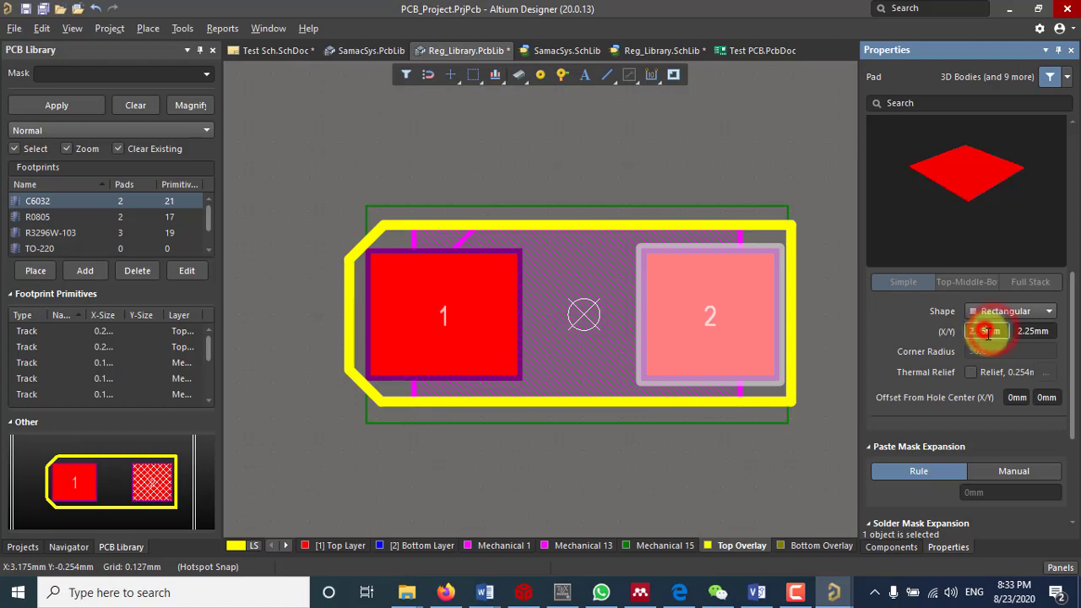
pyautogui.moveTo(987, 332); pyautogui.dragTo(978, 332)
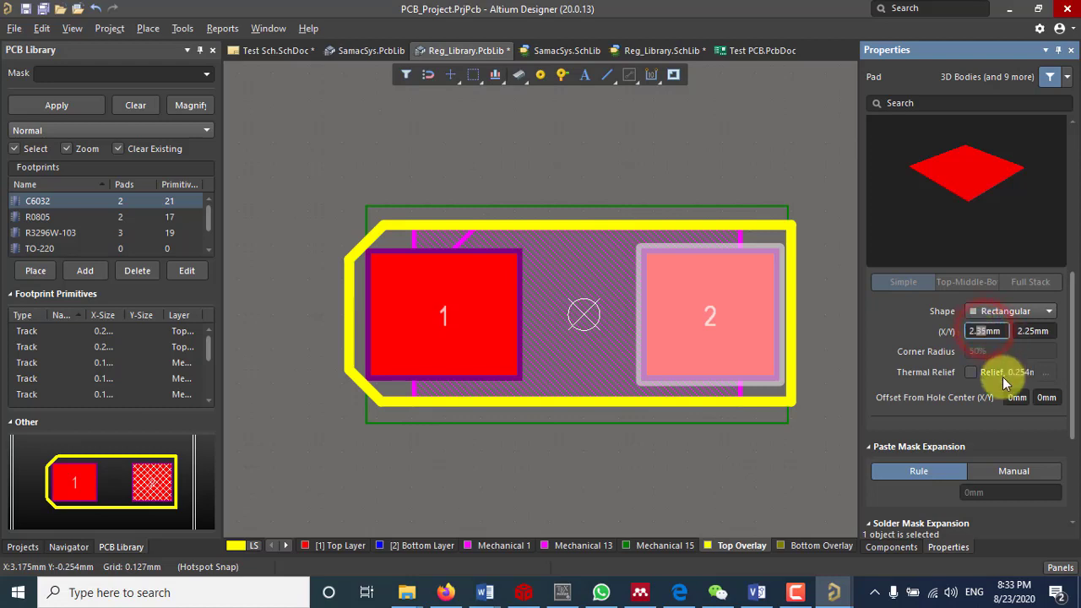
pyautogui.write('7')
pyautogui.press('Return')
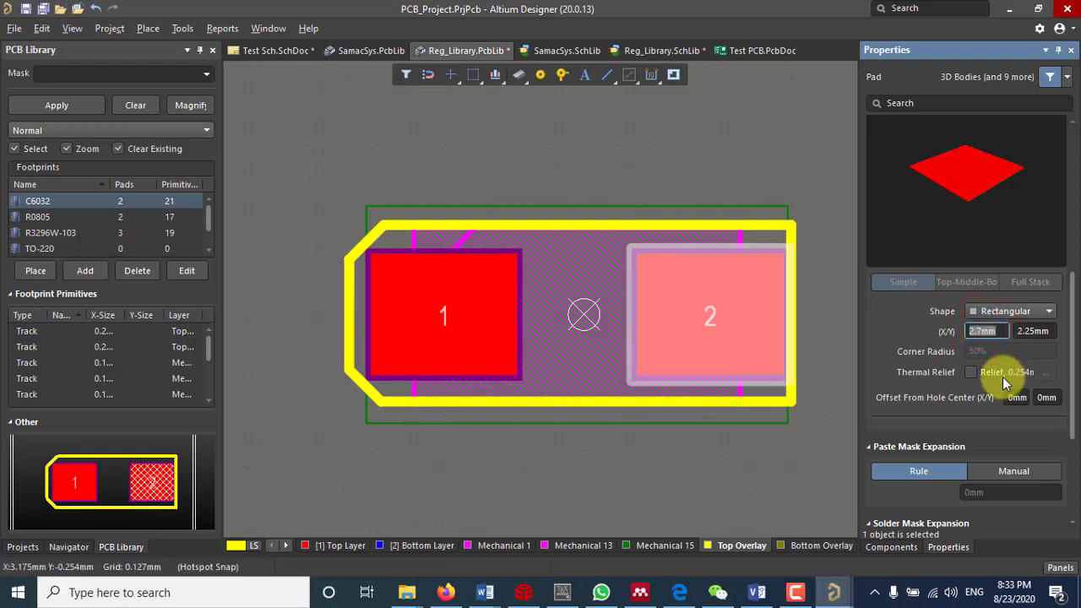
pyautogui.click(716, 467)
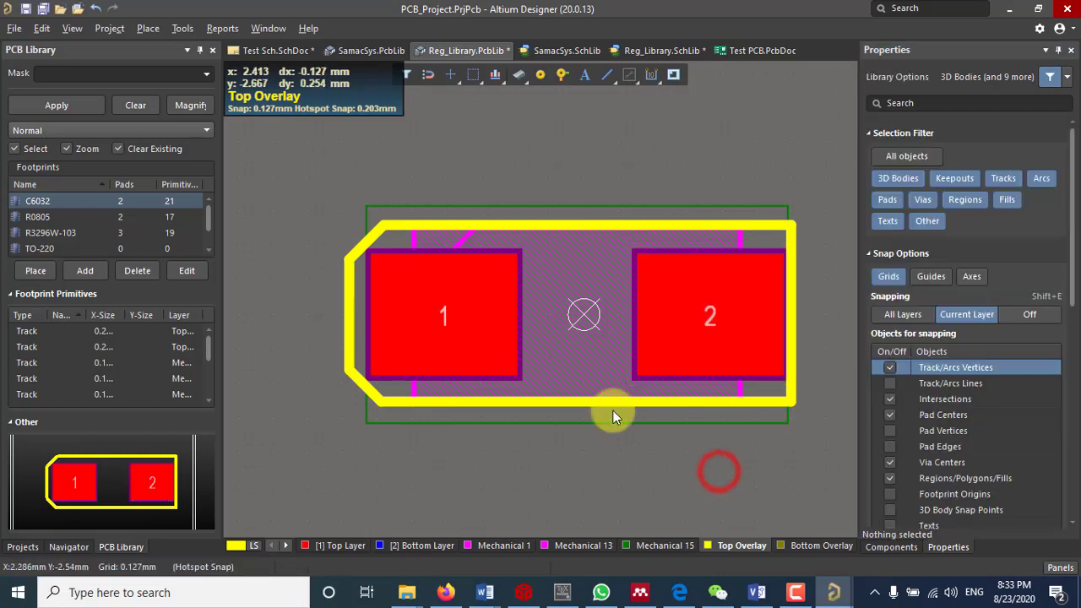
# Shift the silkscreen end line and angled corners beside pad 1 outward to X -4.445 mm, and the end line beside pad 2 slightly outward.
pyautogui.click(347, 327)
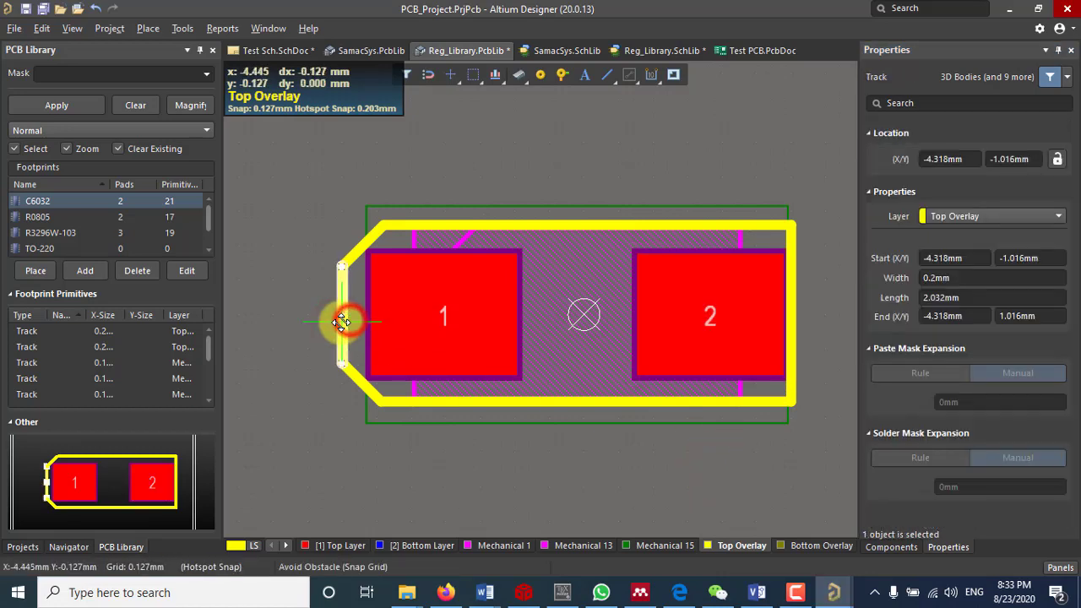
pyautogui.moveTo(361, 245); pyautogui.dragTo(356, 245)
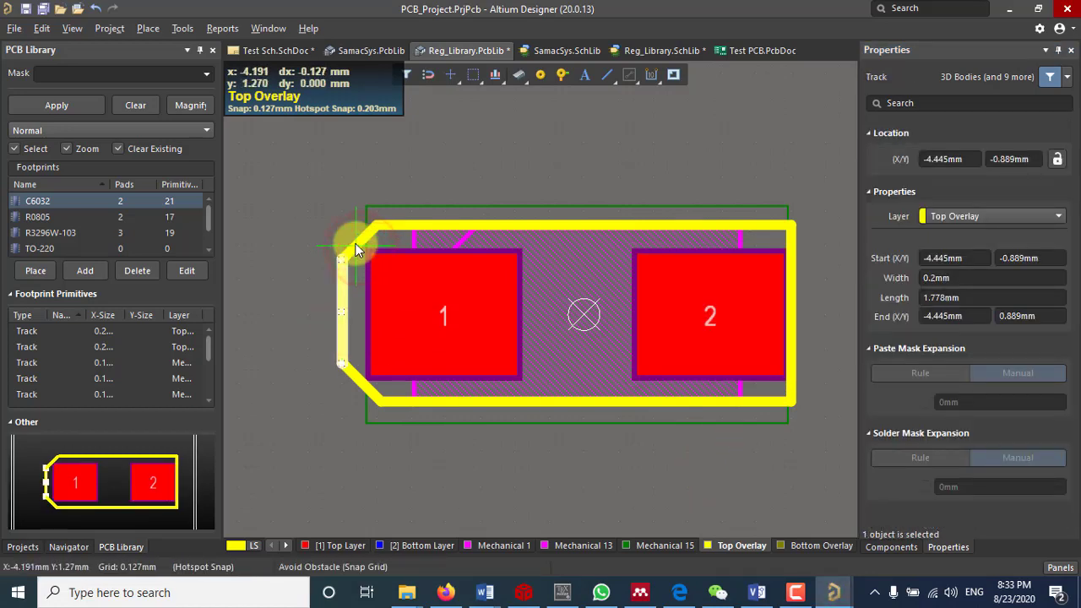
pyautogui.moveTo(354, 375); pyautogui.dragTo(354, 380)
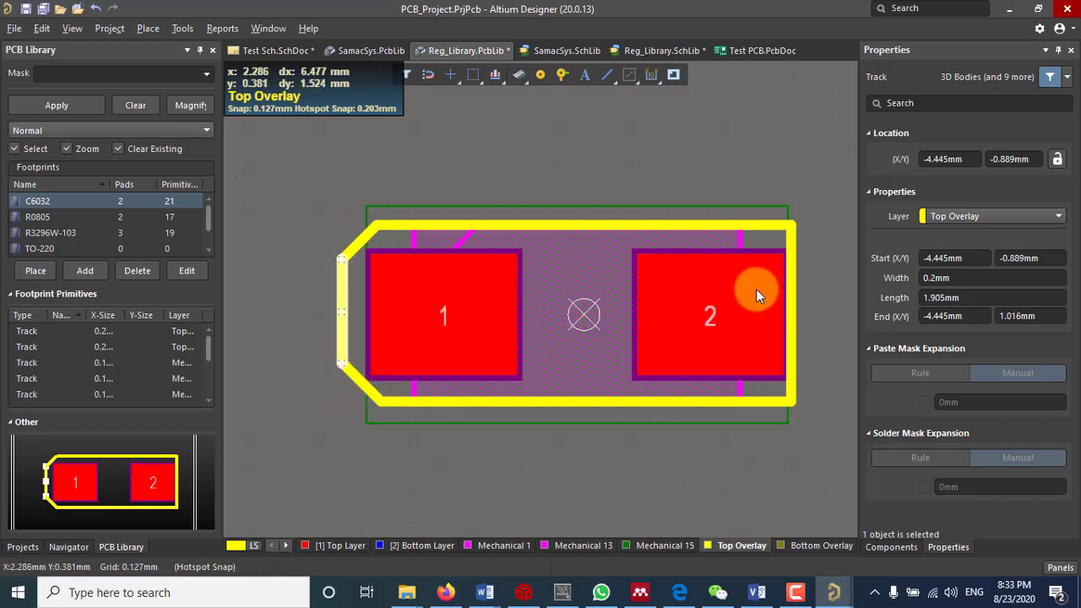
pyautogui.moveTo(795, 283); pyautogui.dragTo(804, 304)
pyautogui.click(693, 157)
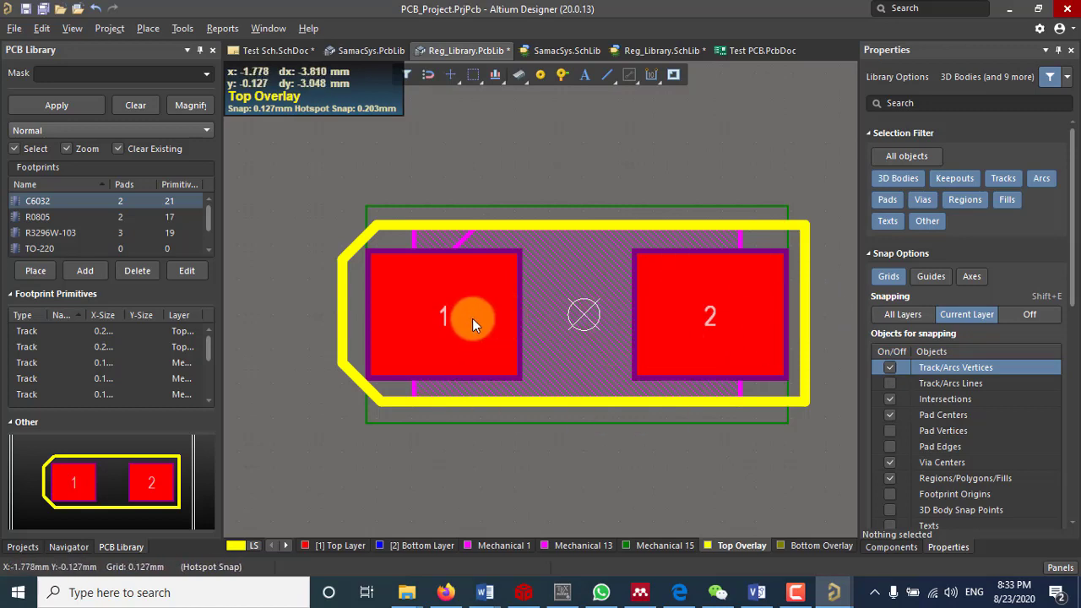
# Inspect the C6032 footprint and its component body in 3D and save Reg_Library.PcbLib.
pyautogui.scroll(-1, 466, 319)
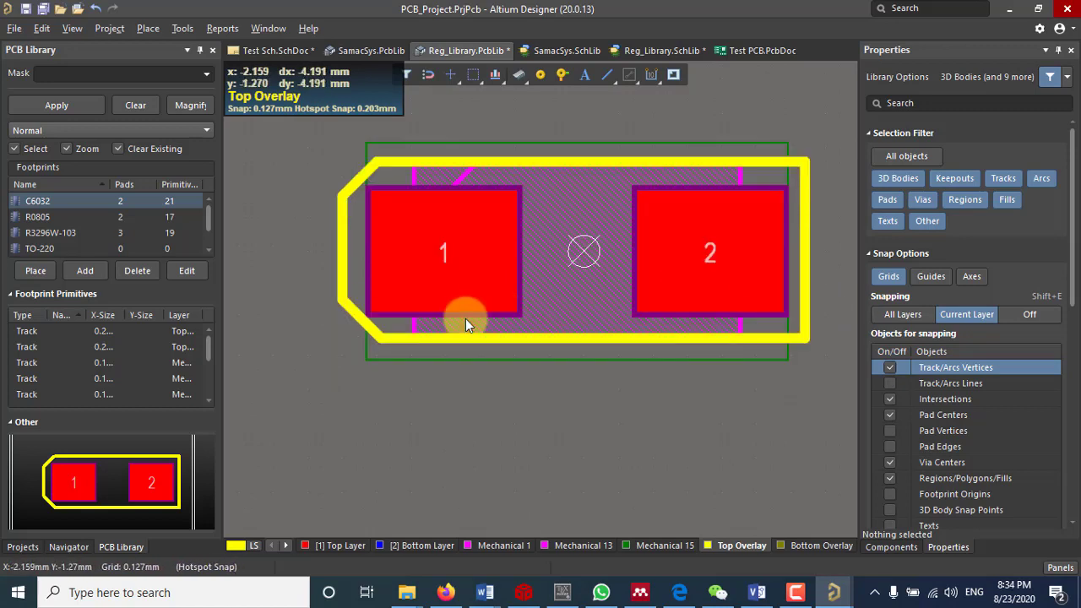
pyautogui.keyDown('ctrl'); pyautogui.scroll(1, 576, 217); pyautogui.keyUp('ctrl')
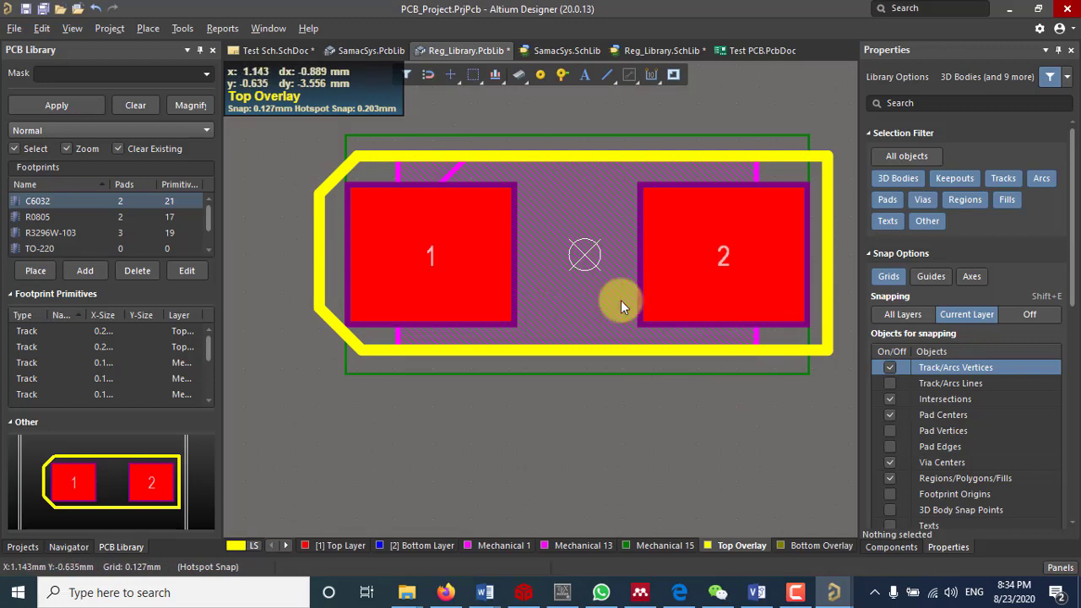
pyautogui.press('3')
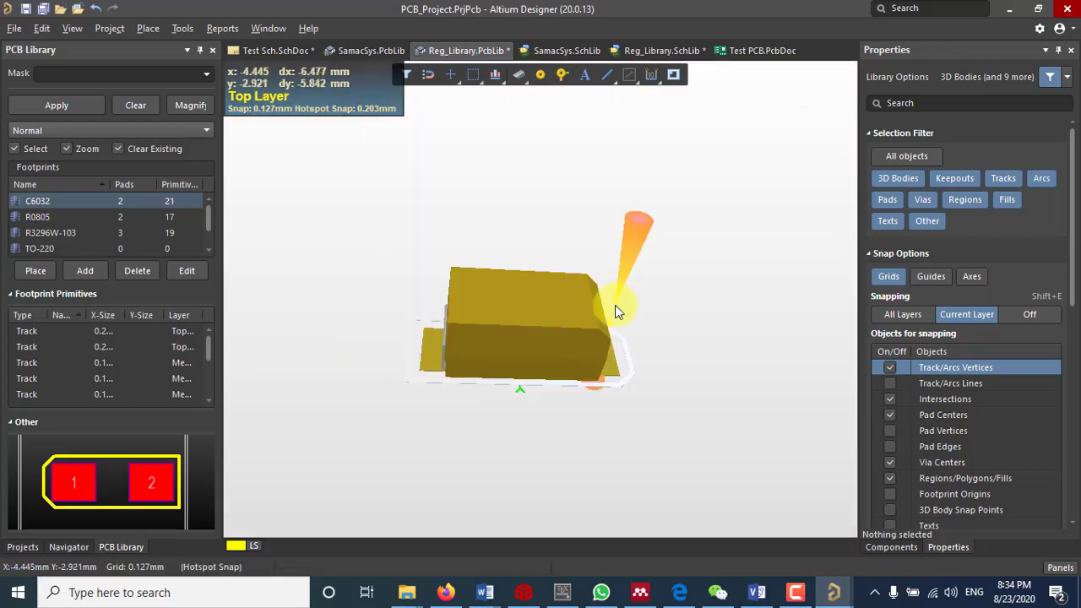
pyautogui.keyDown('shift'); pyautogui.moveTo(586, 369); pyautogui.dragTo(494, 375, button='right'); pyautogui.keyUp('shift')
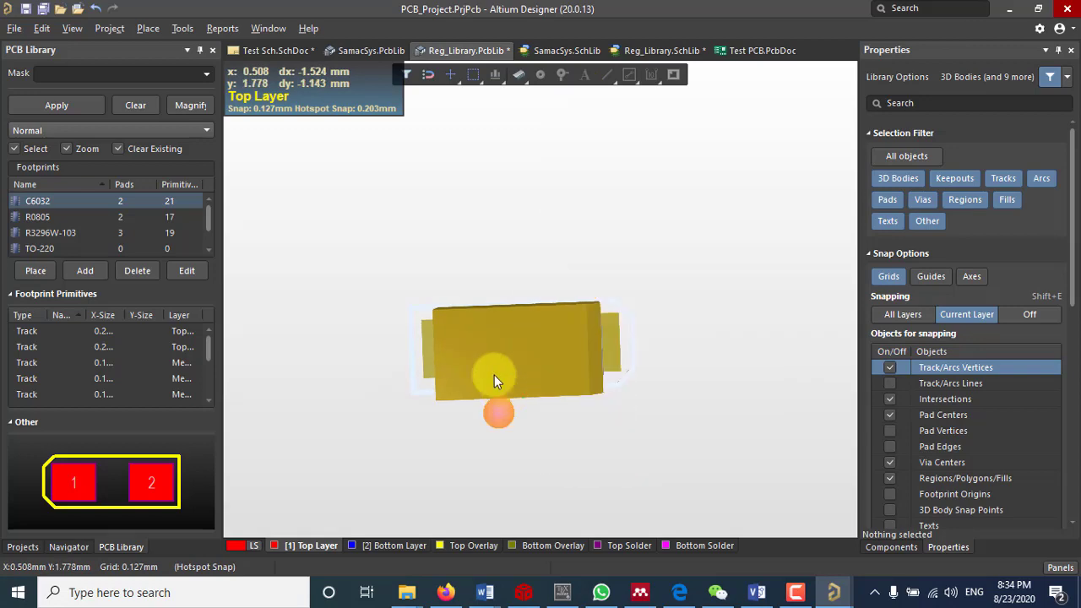
pyautogui.rightClick(484, 51)
pyautogui.click(555, 143)
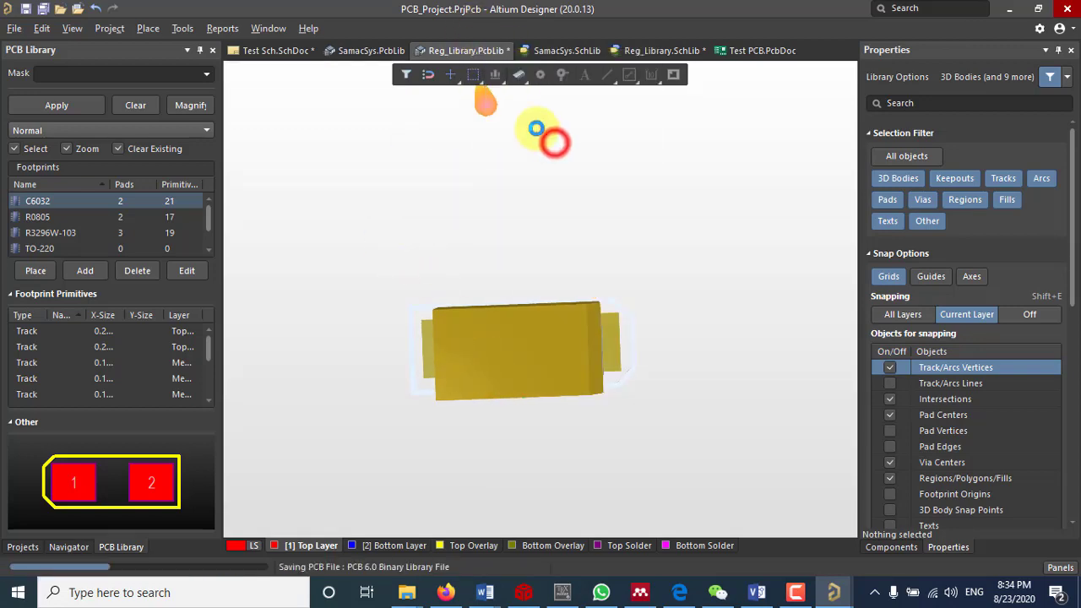
# Return to the 2D view, open SamacSys.PcbLib and clear the selection on the CAPPM6032X280N footprint.
pyautogui.click(374, 50)
pyautogui.press('2')
pyautogui.click(405, 138)
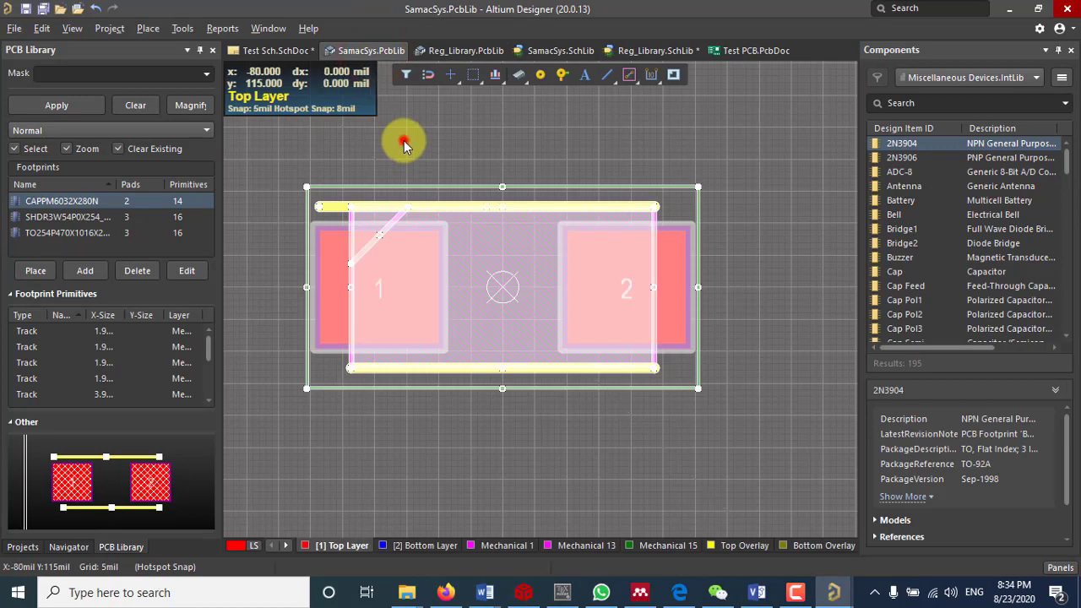
pyautogui.rightClick(375, 51)
pyautogui.click(420, 118)
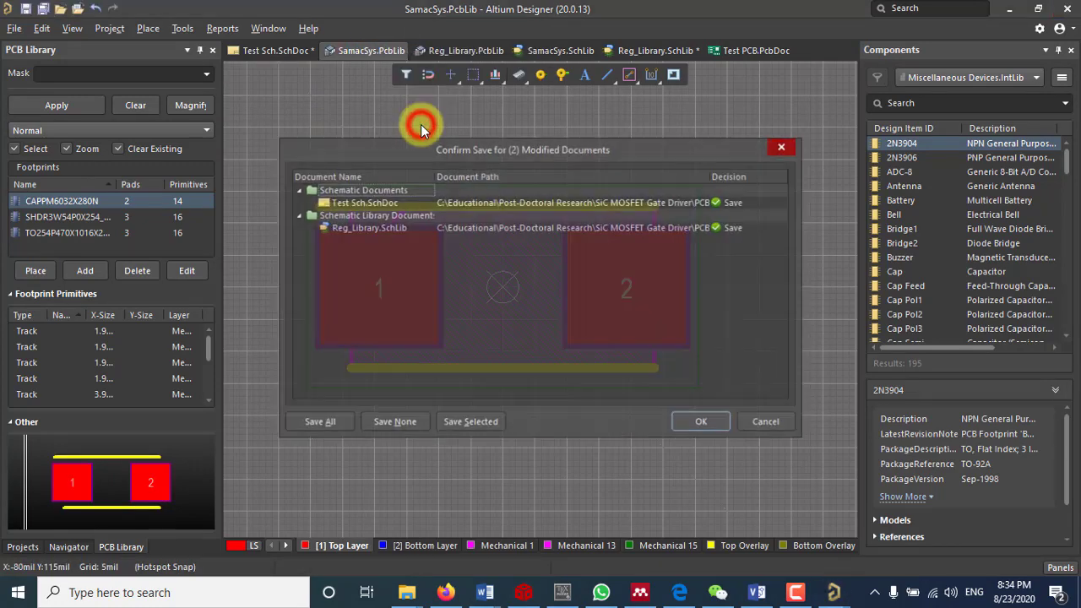
pyautogui.click(768, 422)
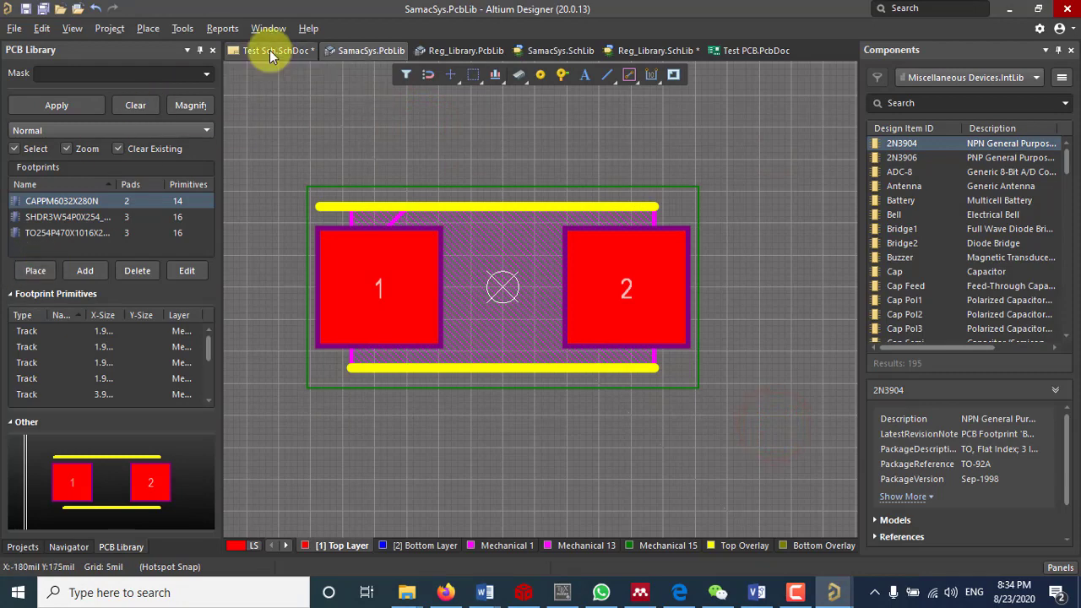
# Try to start the library loader from Altium, dismiss the script error and close the Altium Library Loader window already running.
pyautogui.click(10, 29)
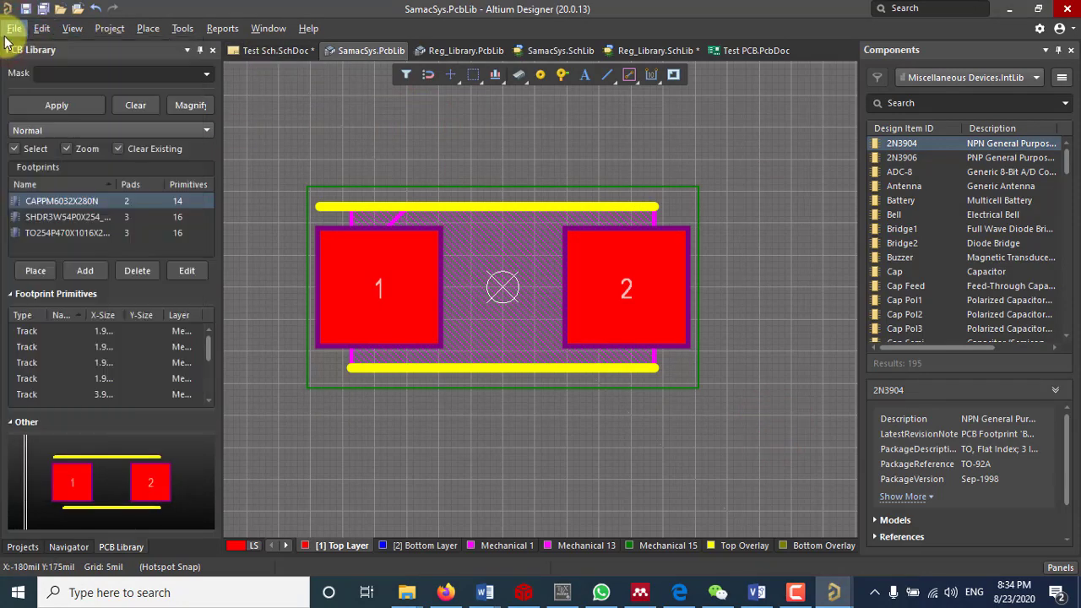
pyautogui.moveTo(12, 32)
pyautogui.click(34, 49)
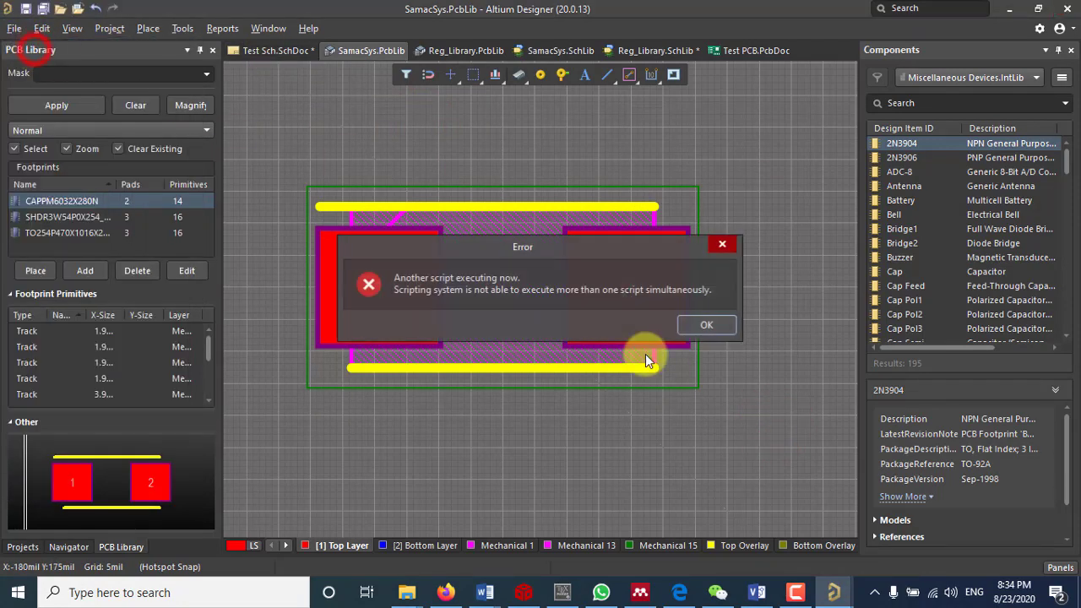
pyautogui.click(723, 245)
pyautogui.click(834, 592)
pyautogui.click(917, 536)
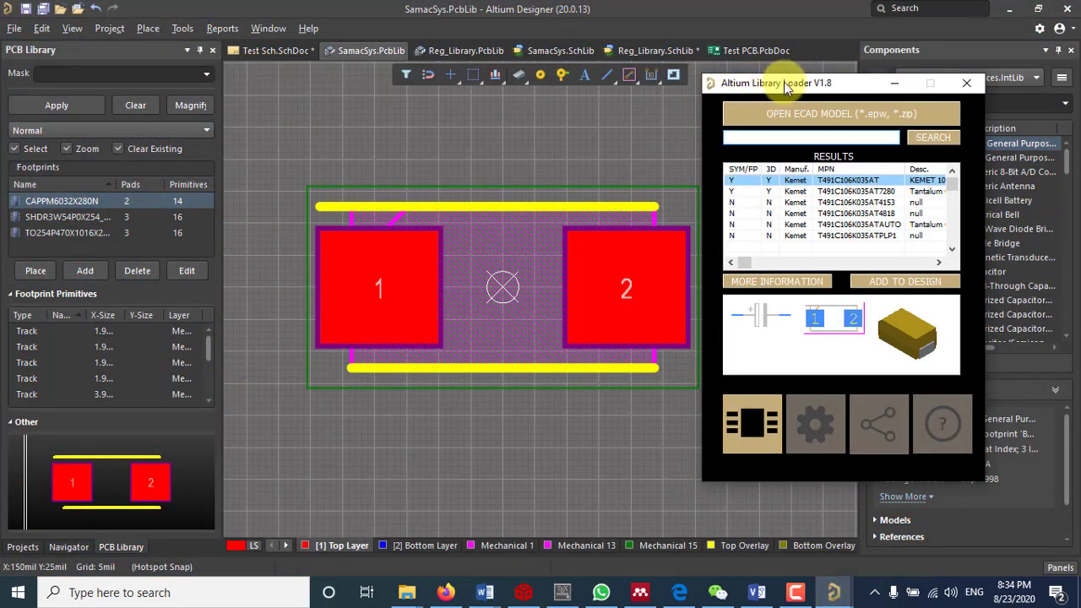
pyautogui.click(966, 82)
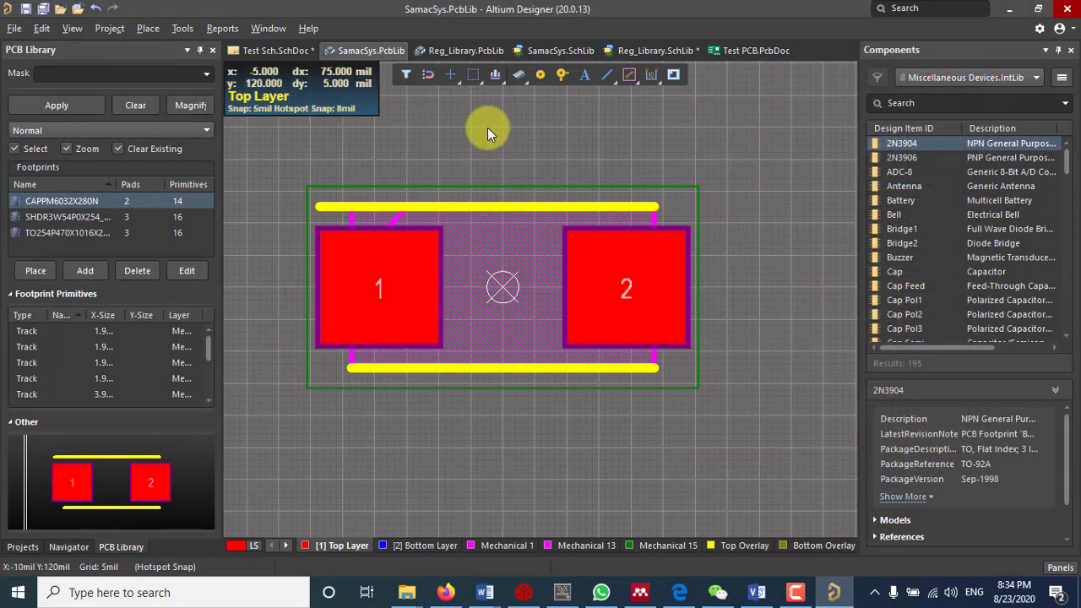
# Switch to the Edge browser and examine the LM350, LM7805 and LM7812 circuits in the power supply schematic library PDF.
pyautogui.rightClick(370, 54)
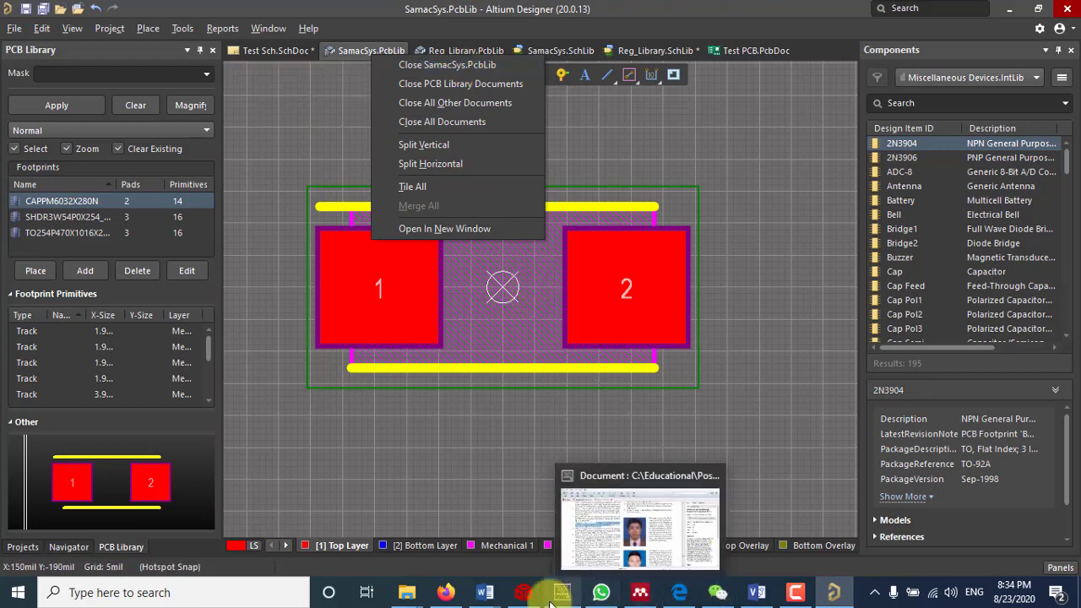
pyautogui.click(436, 594)
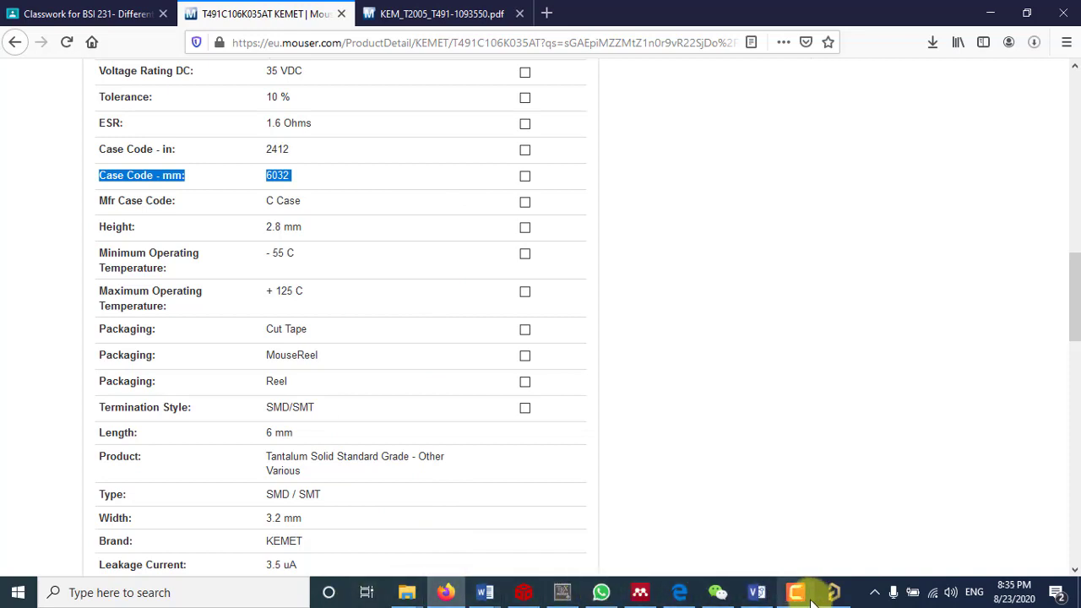
pyautogui.click(677, 596)
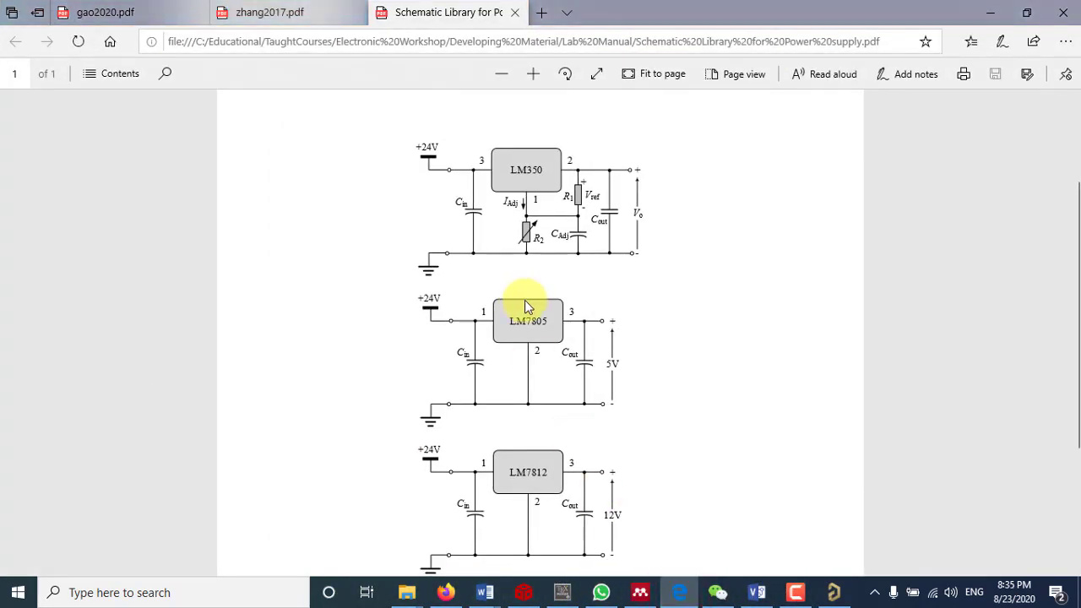
pyautogui.scroll(-1, 516, 300)
pyautogui.scroll(1, 497, 295)
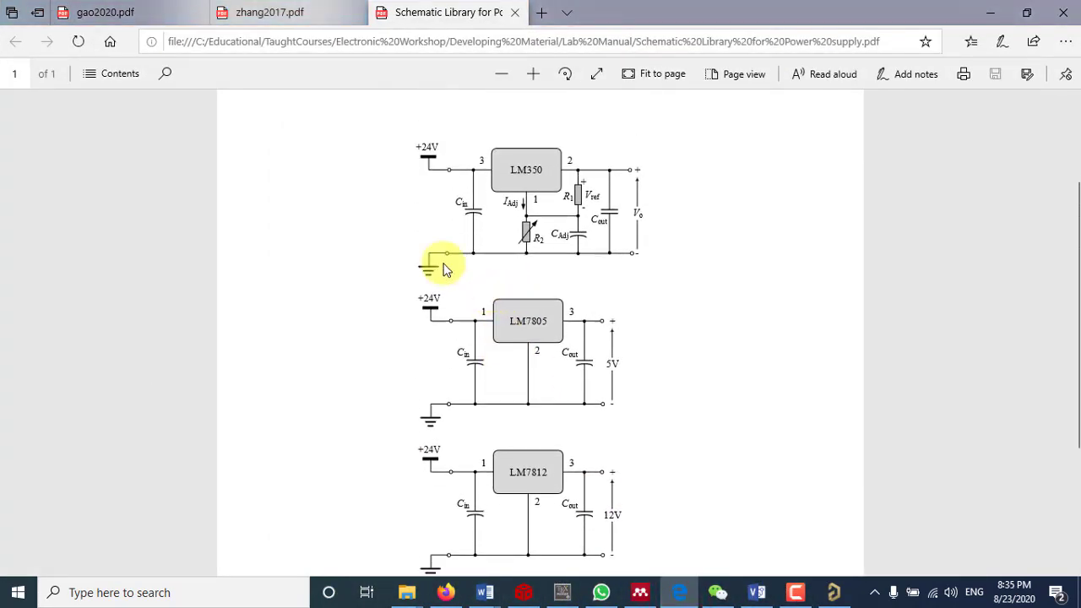